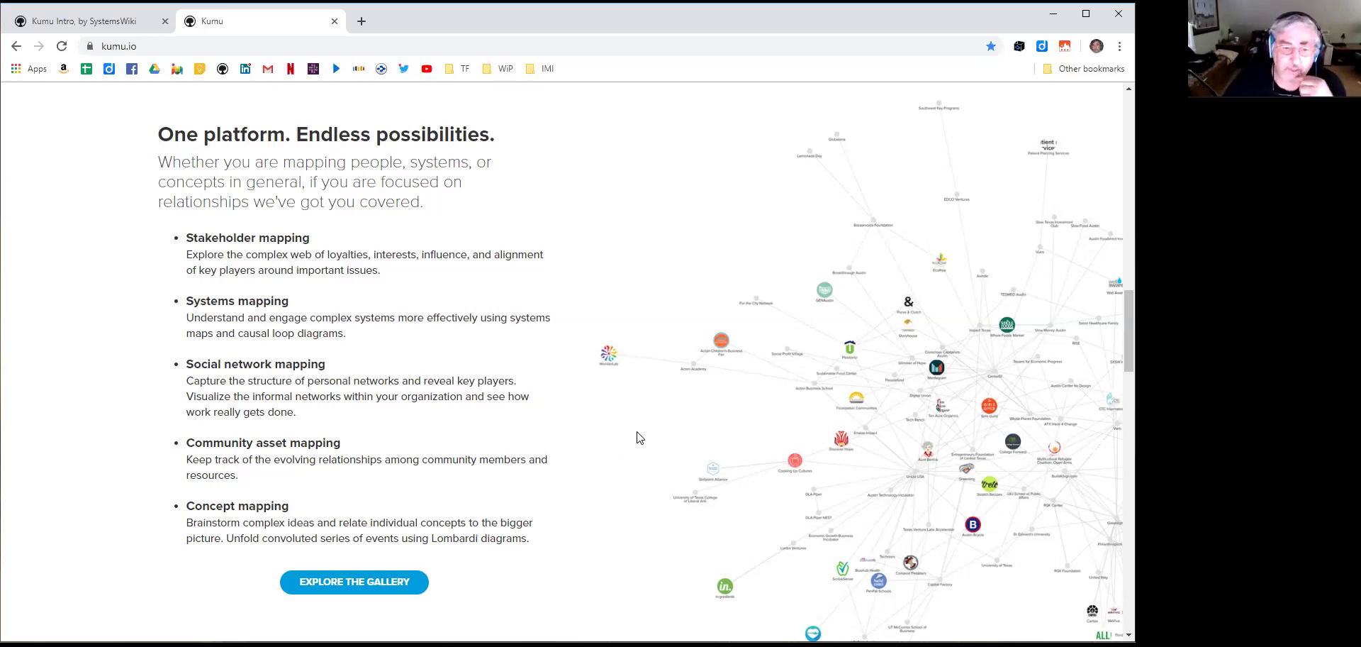
Look through the rest of the Kumu home page down to its footer and open the product Tour page
scroll(636, 434, down, 3)
scroll(624, 319, down, 7)
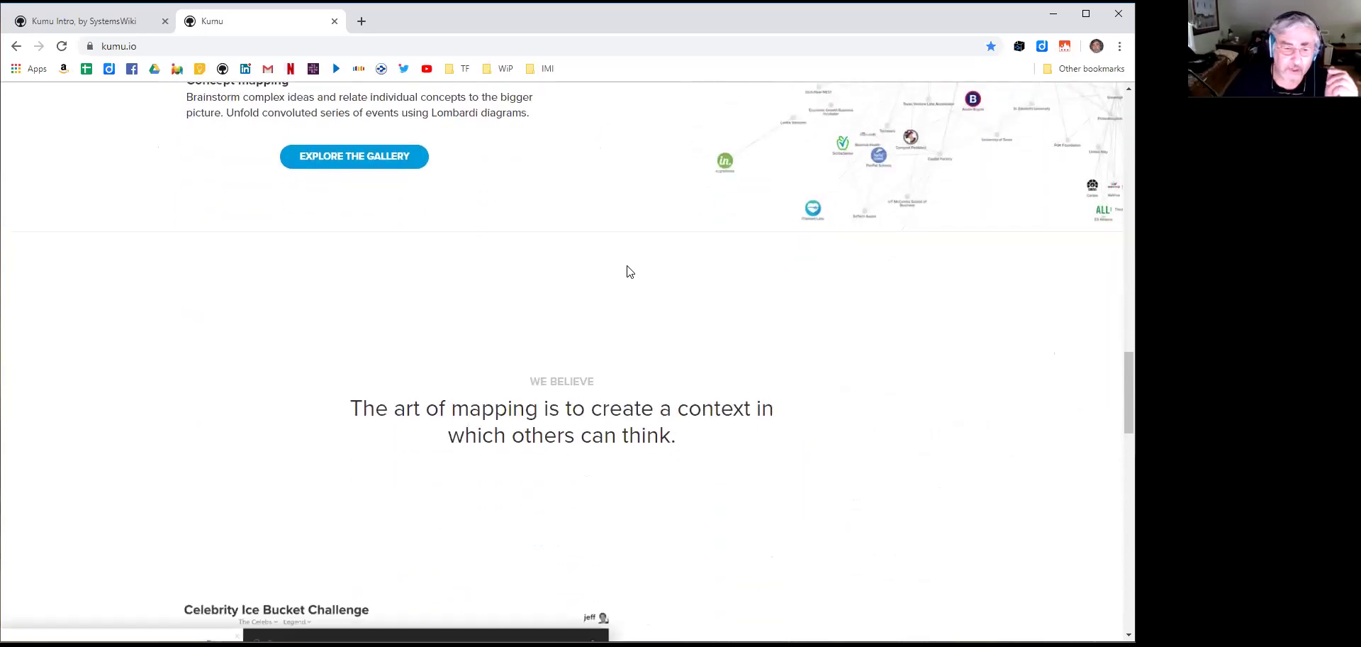
scroll(665, 223, down, 2)
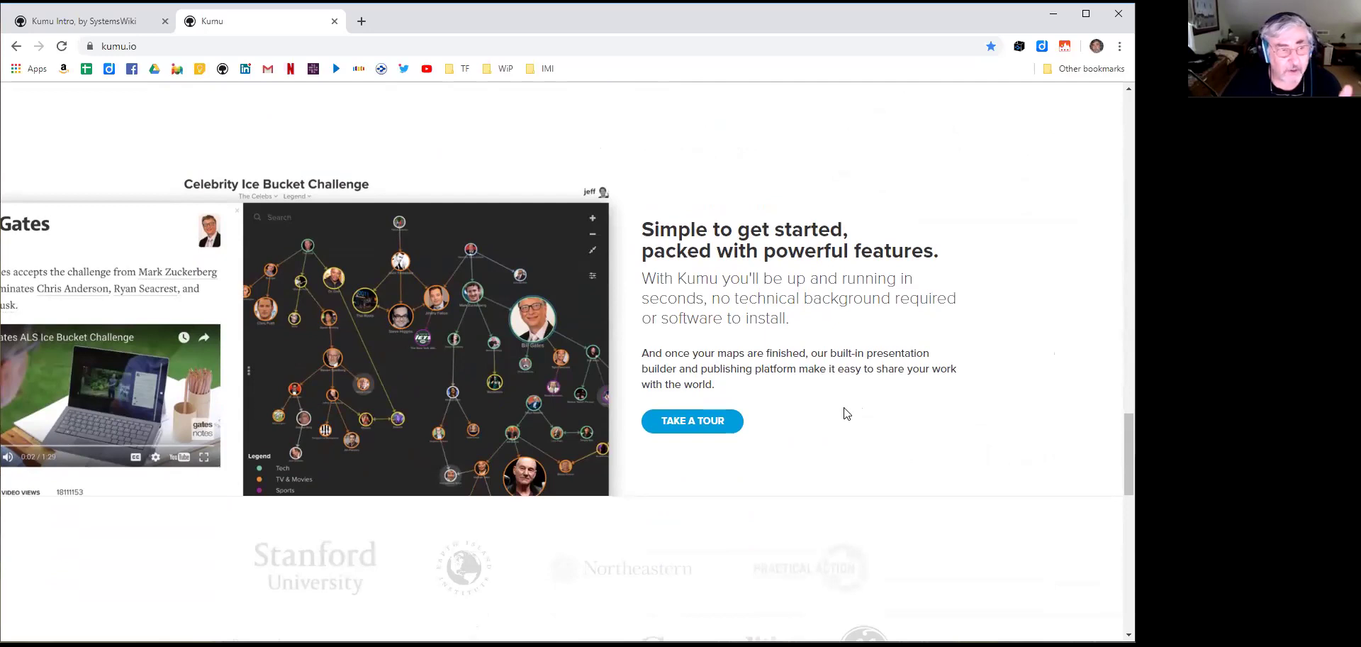
scroll(846, 413, down, 5)
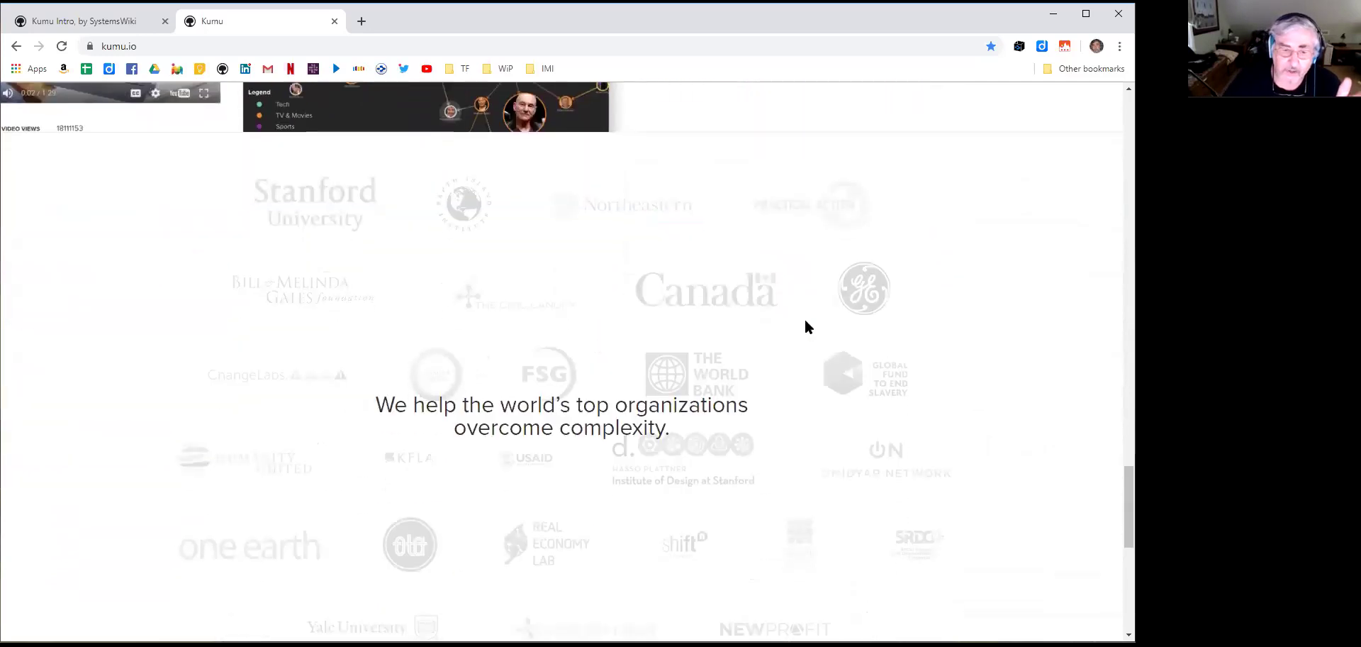
scroll(805, 321, down, 7)
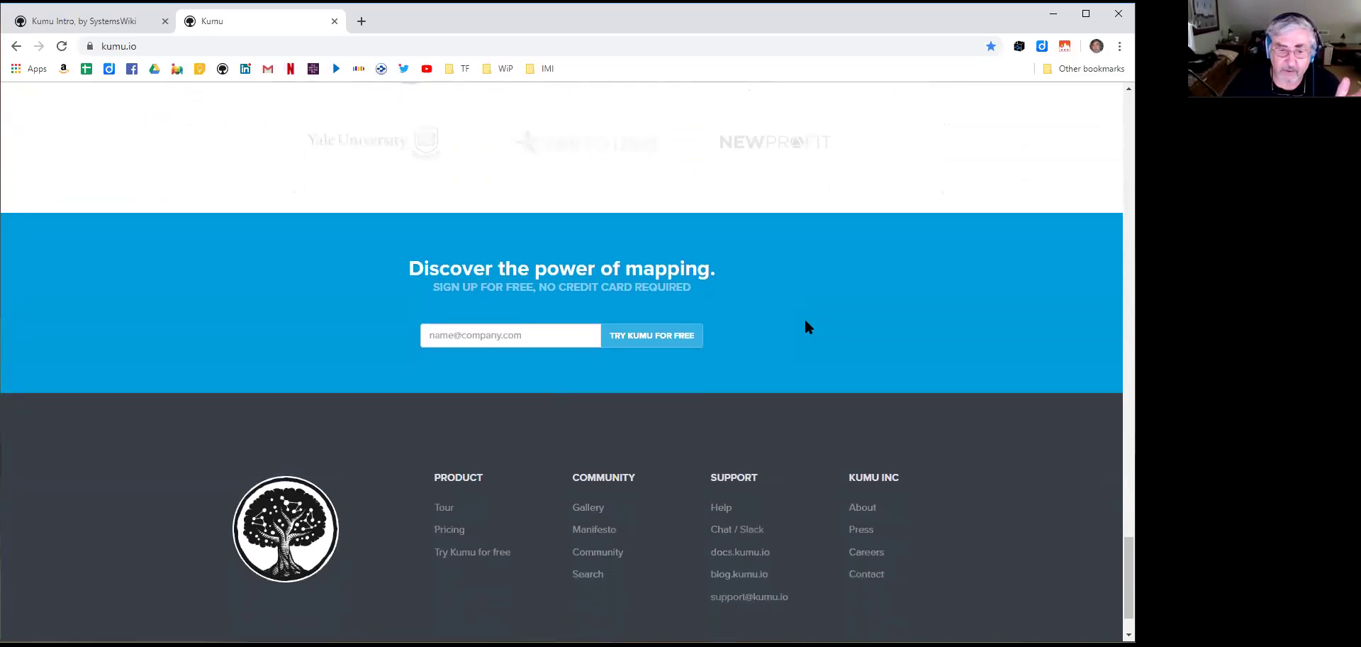
scroll(805, 323, up, 8)
scroll(796, 321, down, 9)
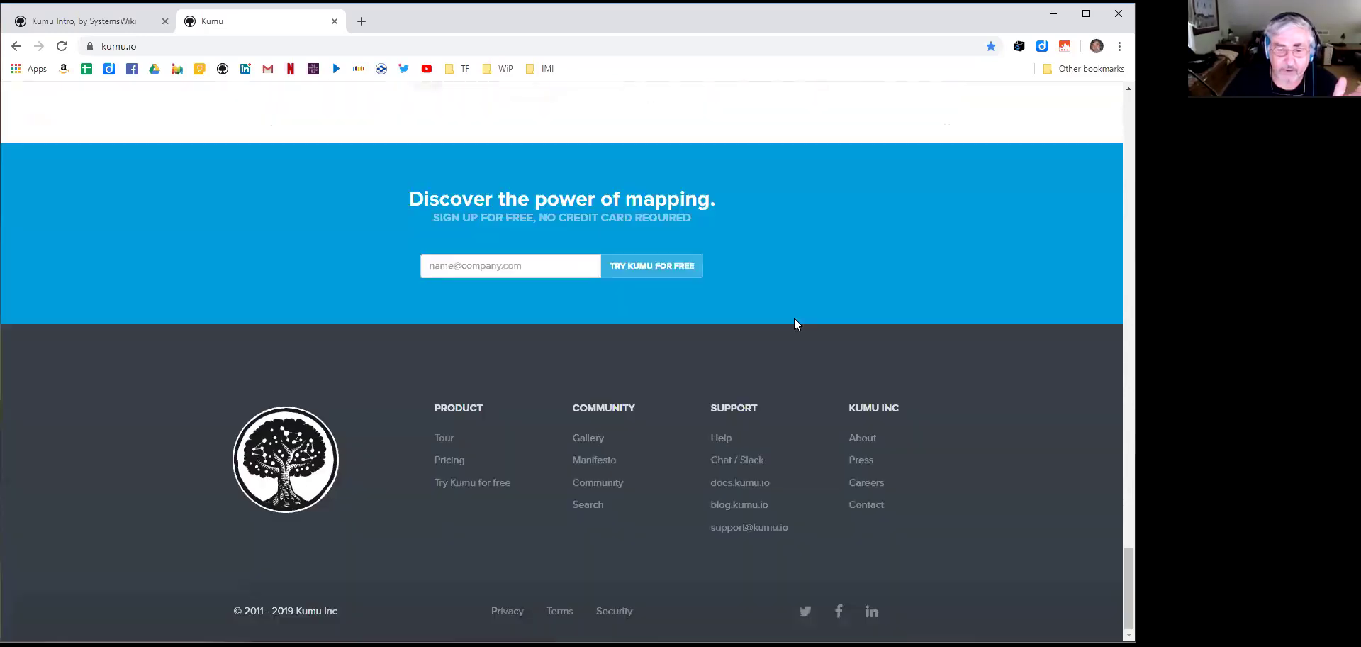
click(445, 438)
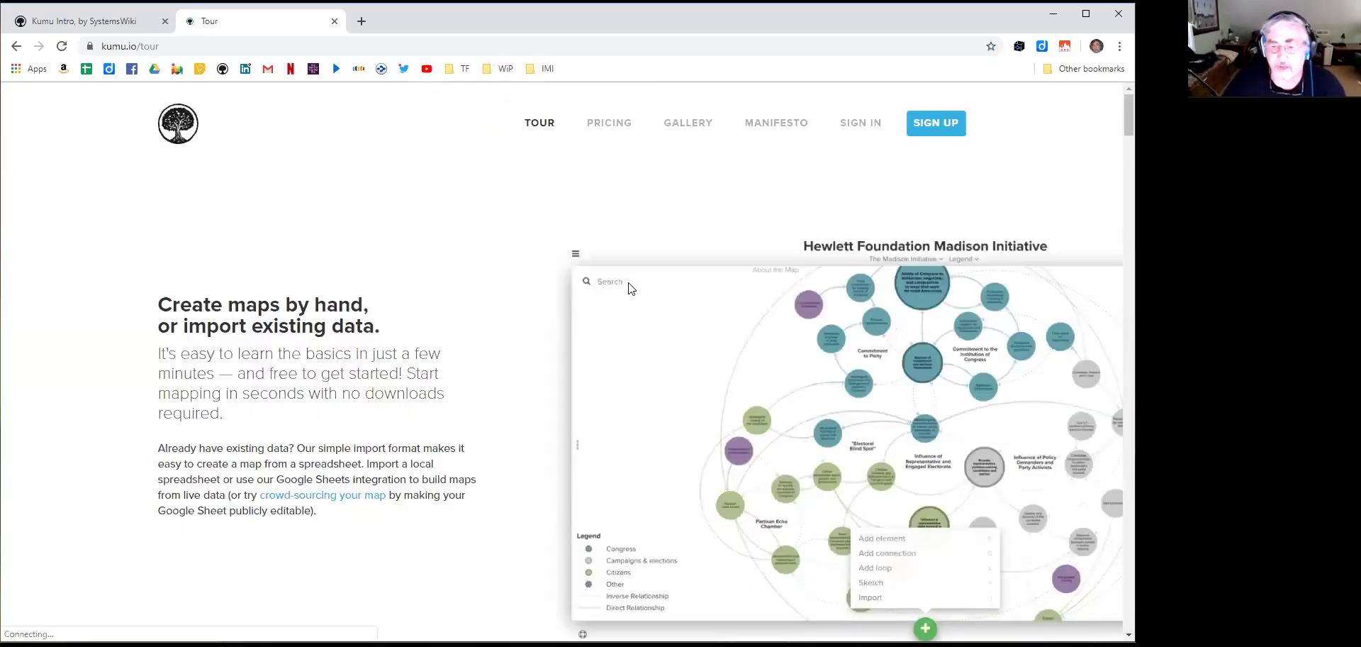
Read the tour's sections on visualizations, the visual database, data-driven decorations, automated calculations and custom controls
scroll(555, 268, down, 6)
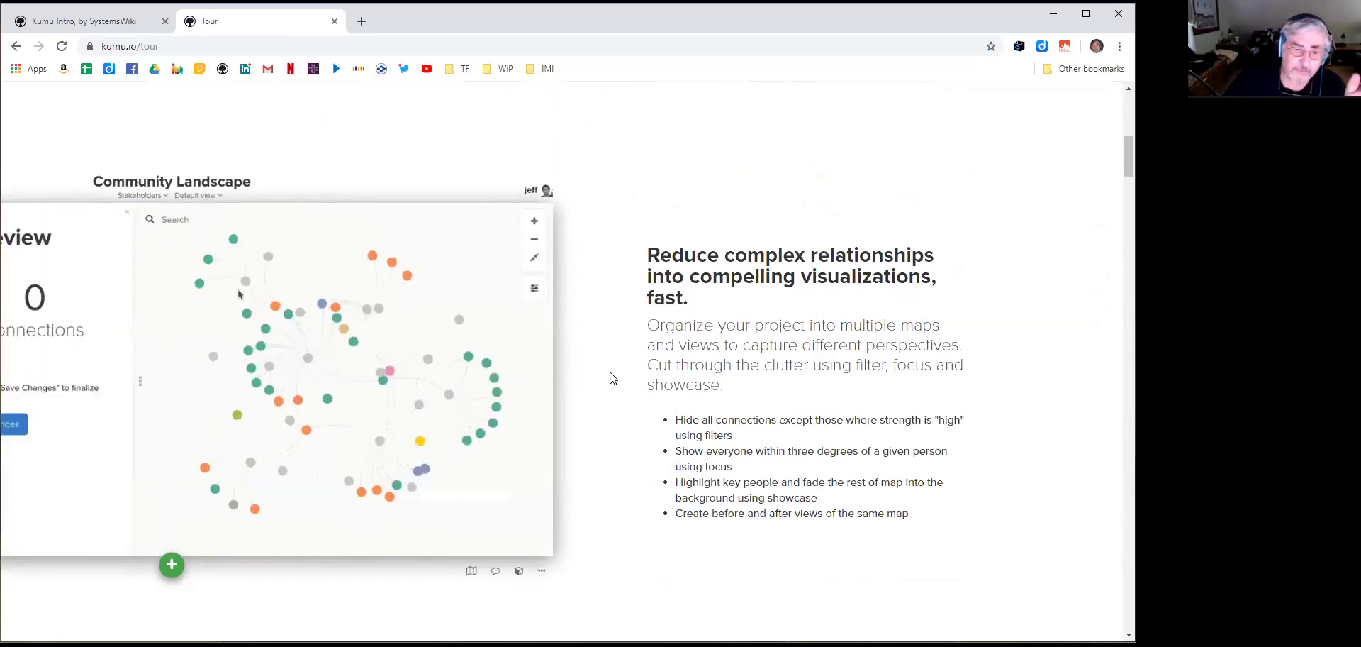
scroll(634, 317, down, 10)
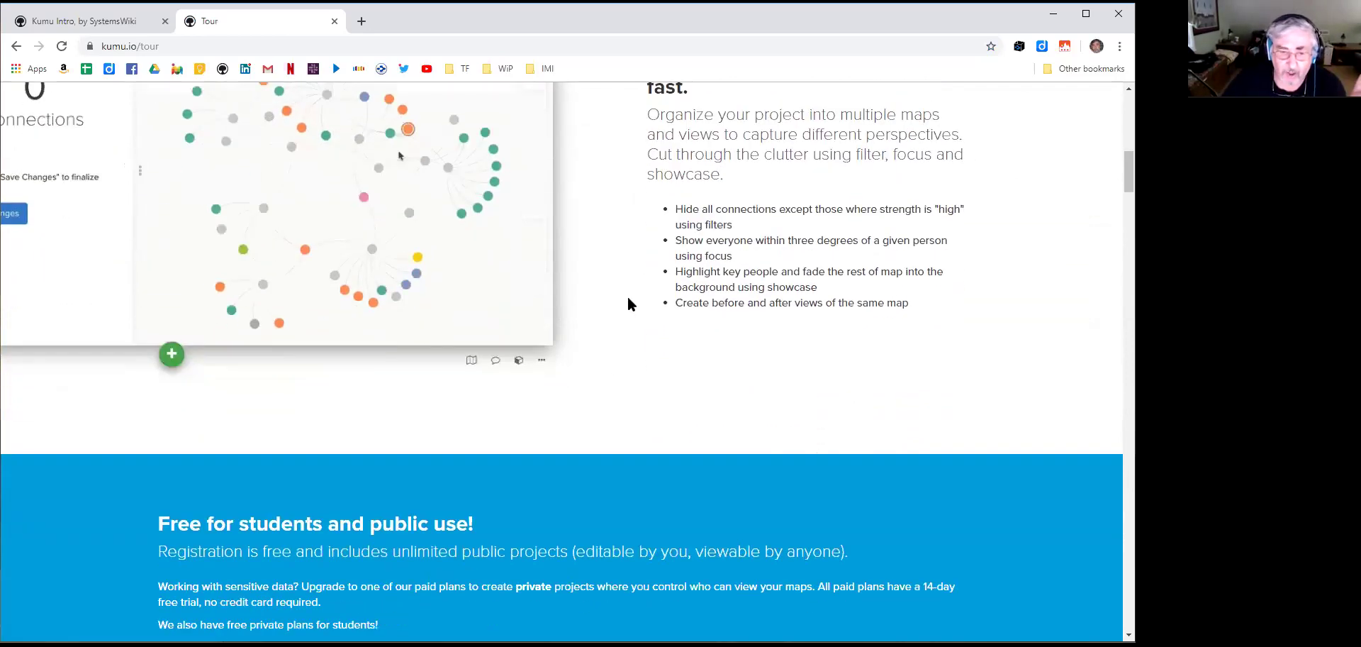
scroll(628, 299, down, 2)
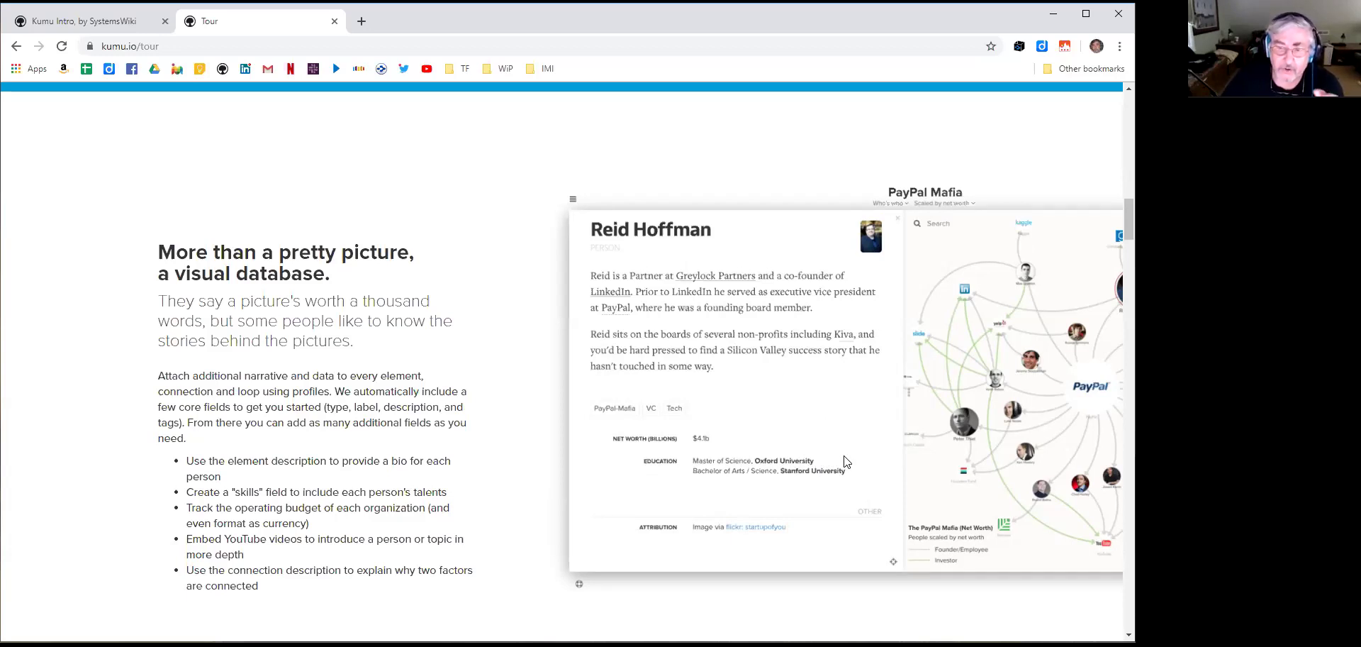
scroll(843, 462, down, 6)
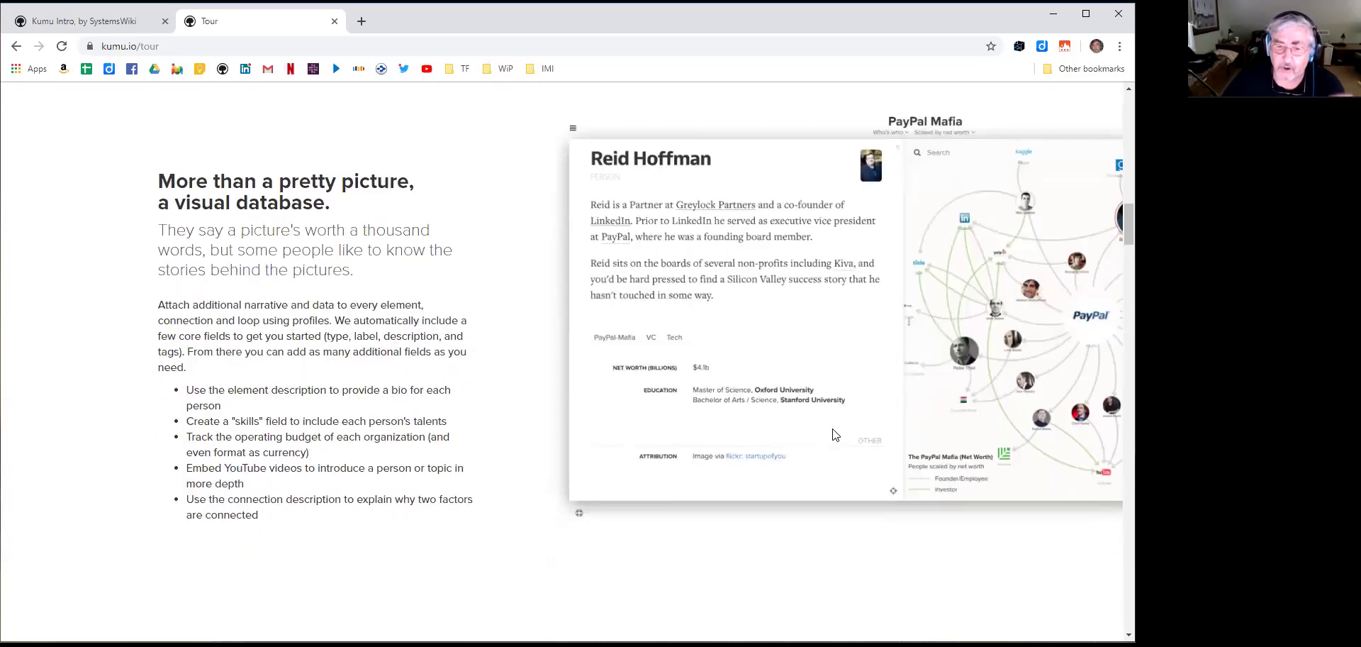
scroll(808, 410, down, 3)
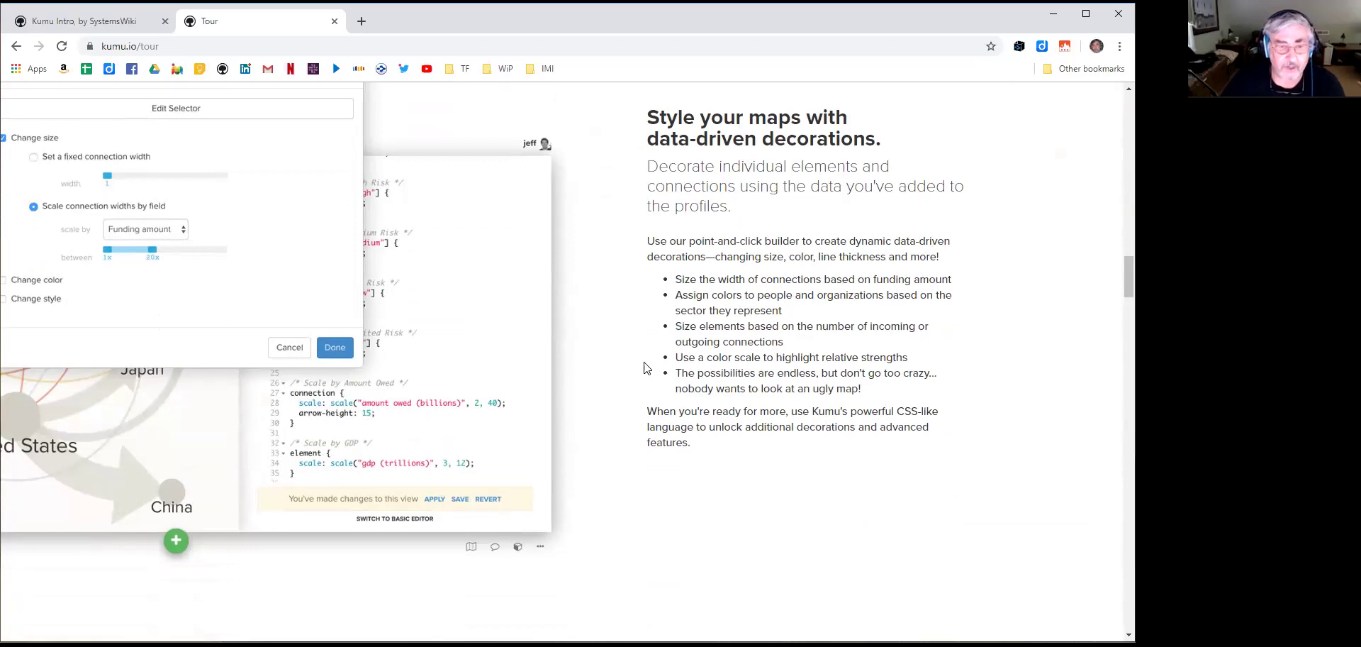
scroll(645, 367, down, 1)
scroll(645, 367, up, 1)
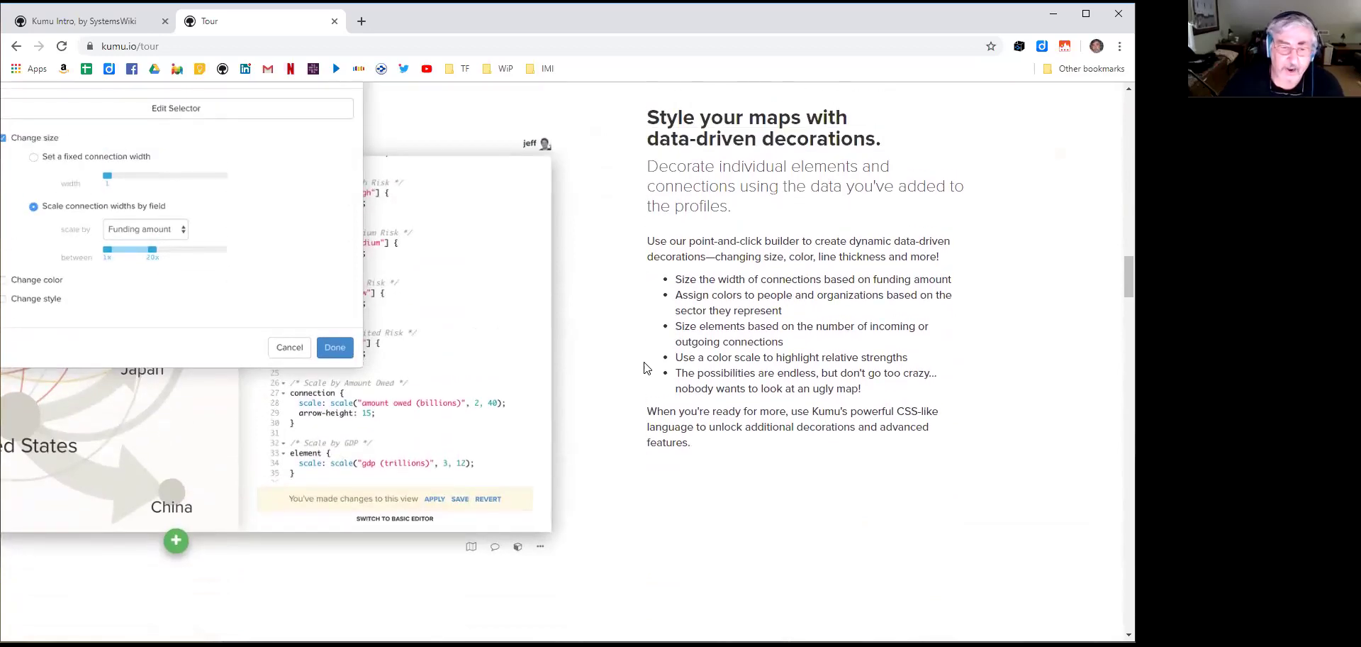
scroll(645, 367, down, 9)
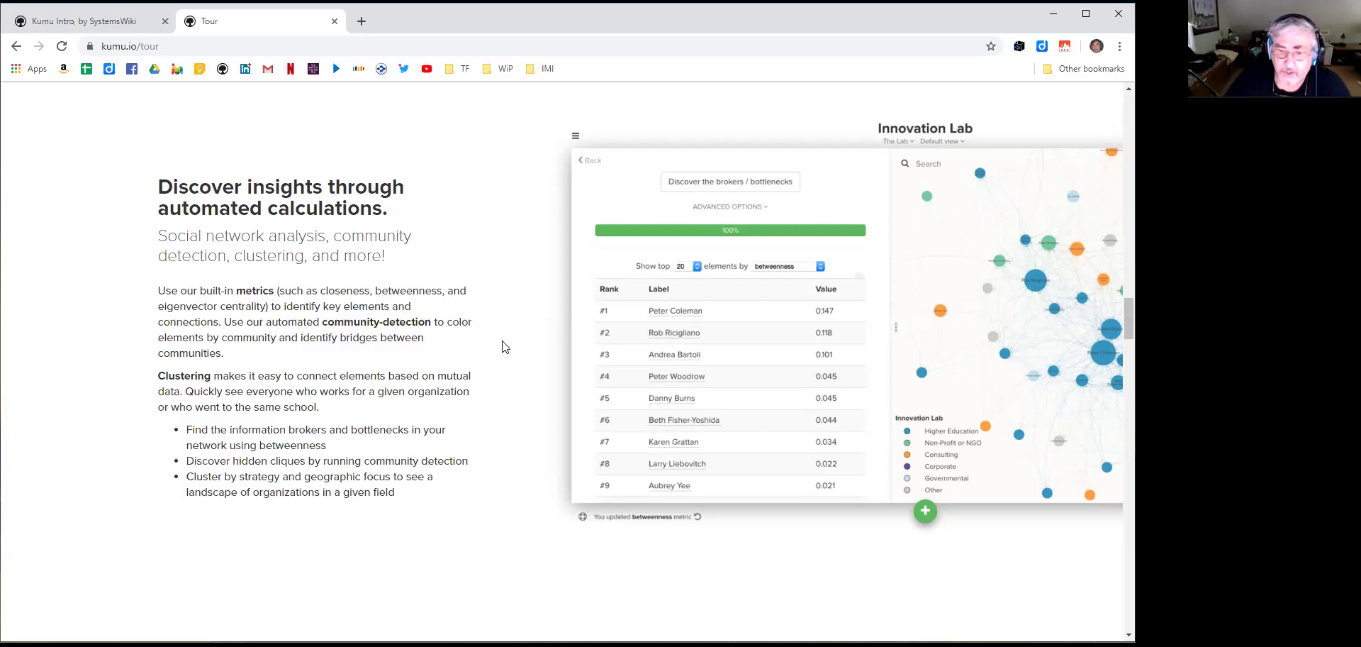
scroll(503, 347, down, 5)
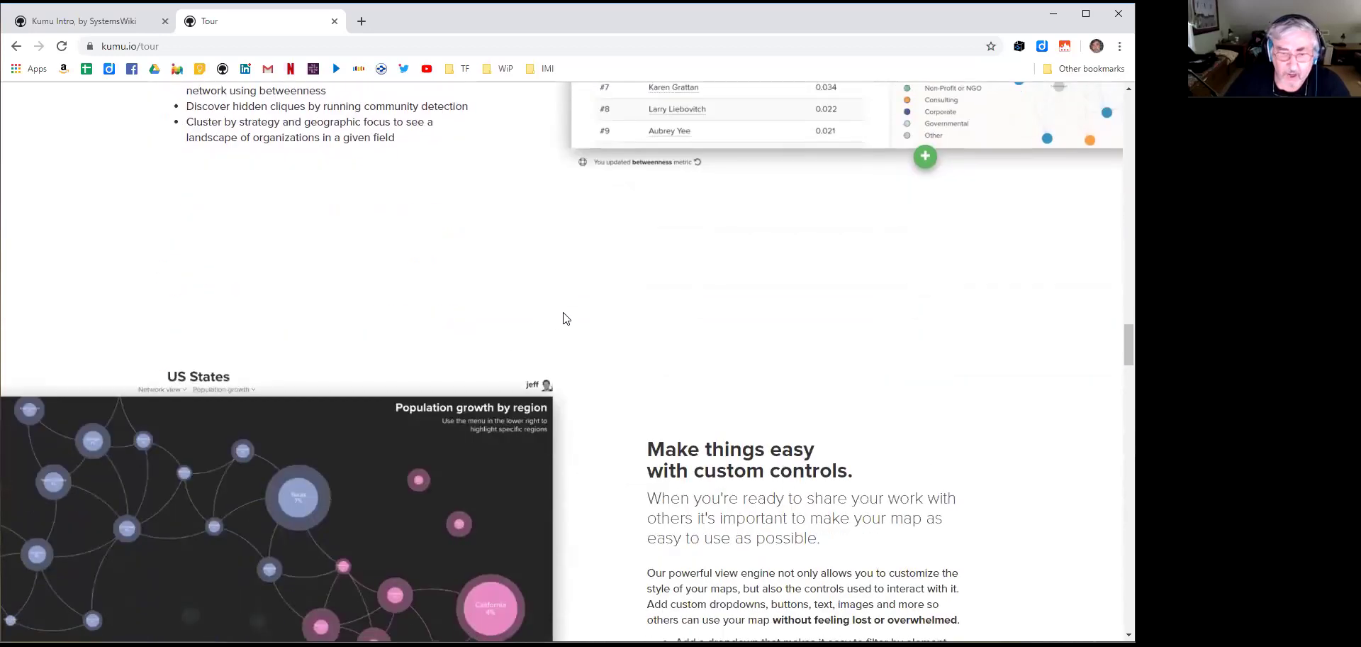
scroll(567, 319, down, 3)
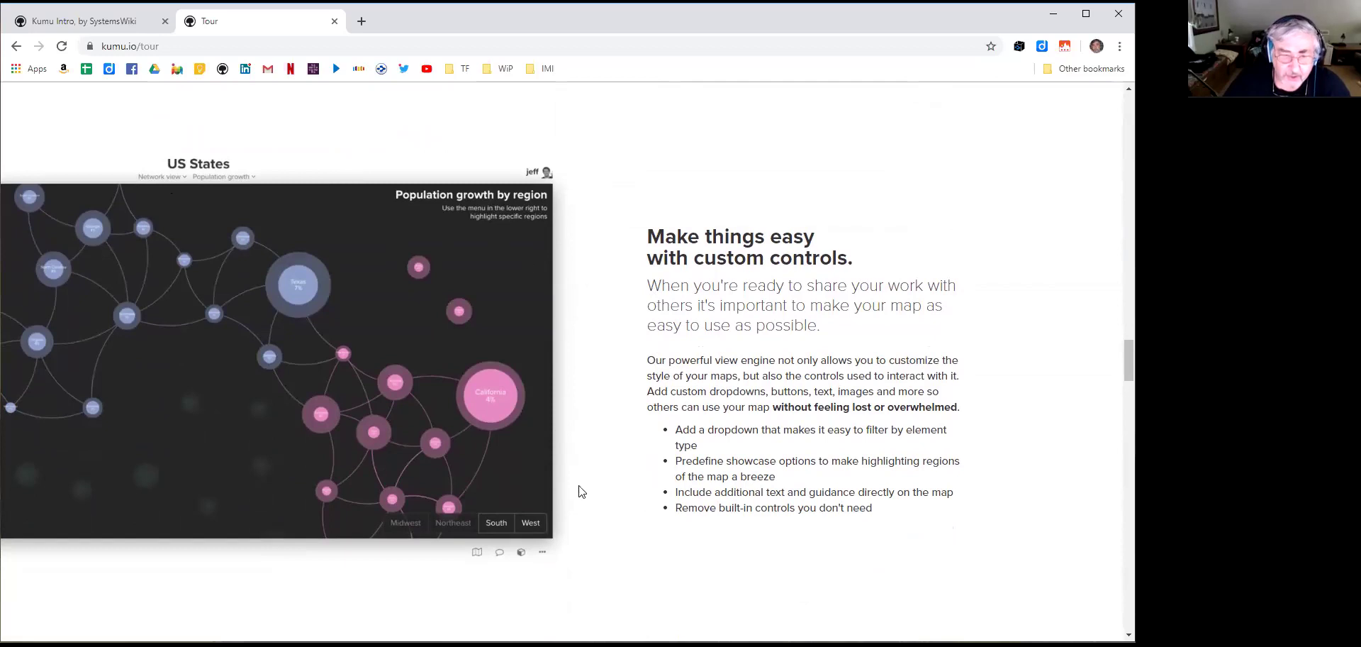
Revisit the tour's sections on compelling visualizations and data-driven decorations, ending back at the custom controls section
scroll(596, 398, up, 20)
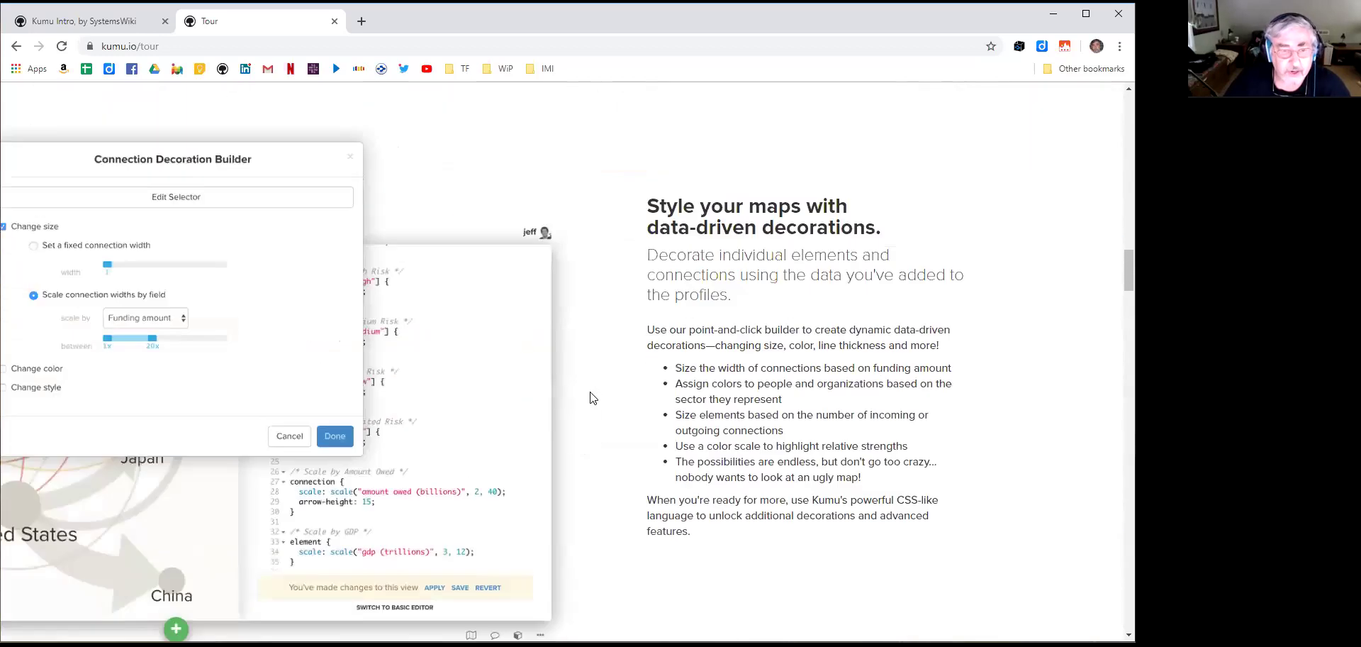
scroll(593, 397, up, 8)
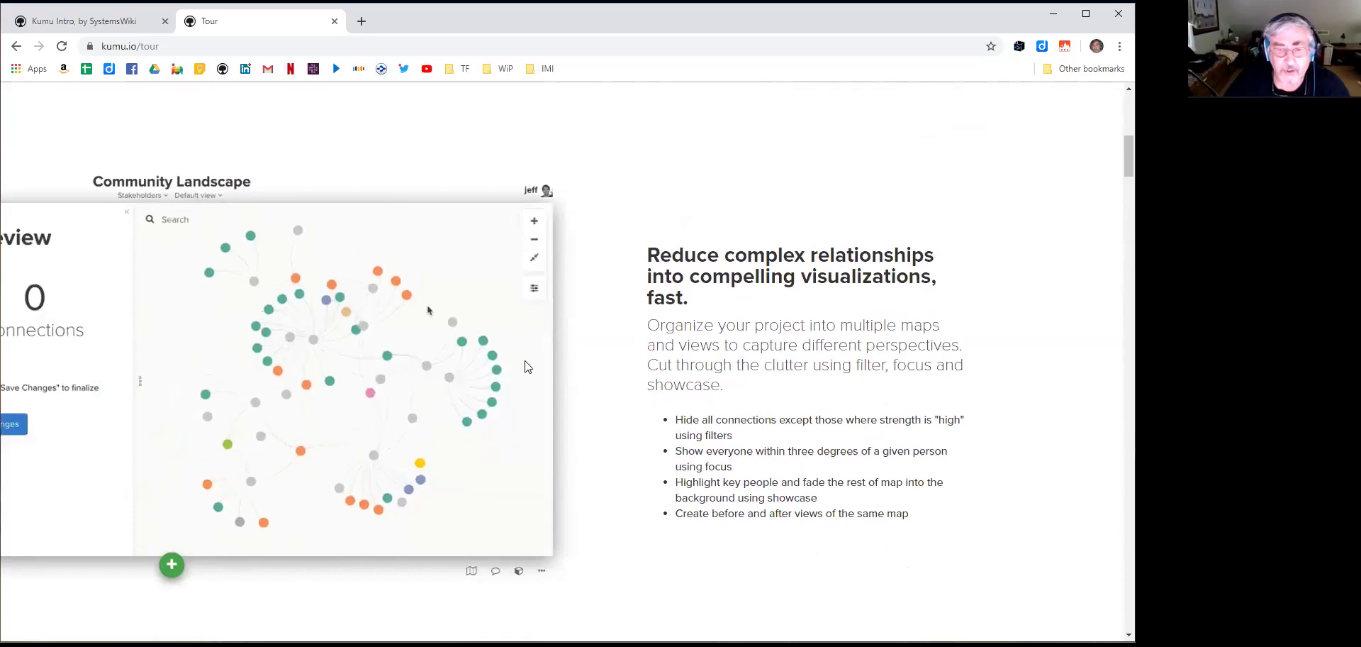
scroll(533, 391, down, 3)
scroll(533, 391, down, 20)
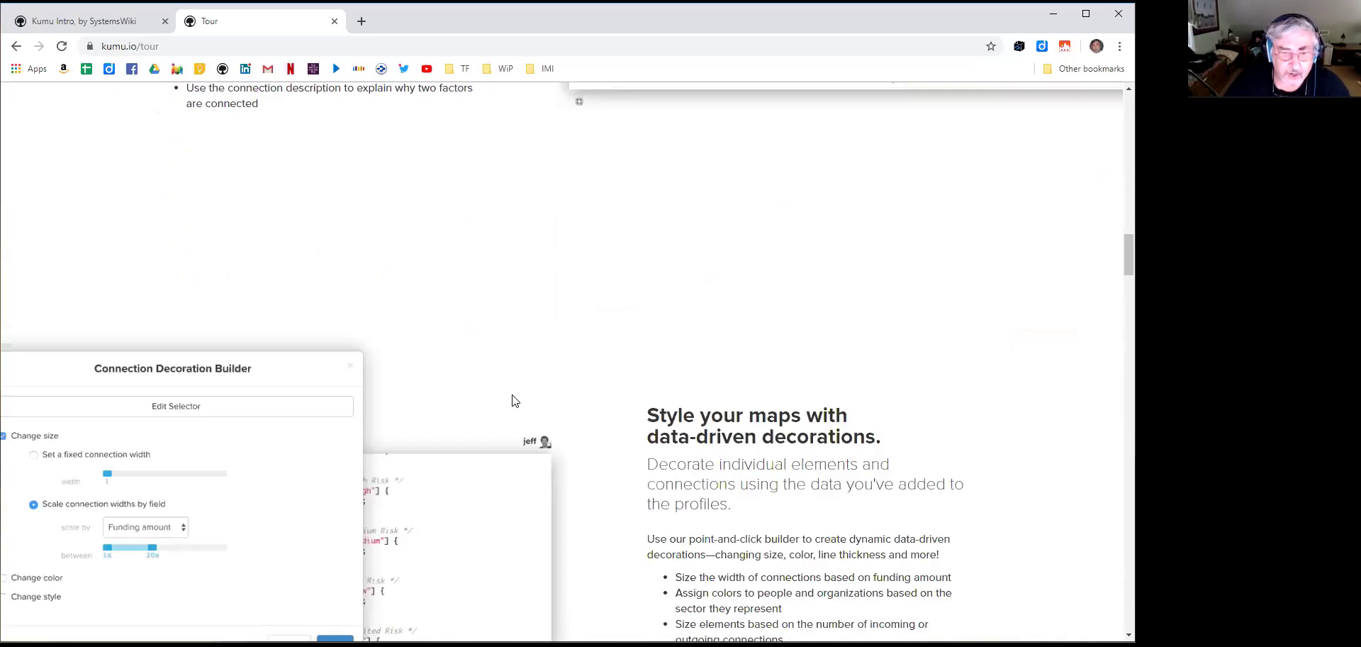
scroll(506, 397, down, 10)
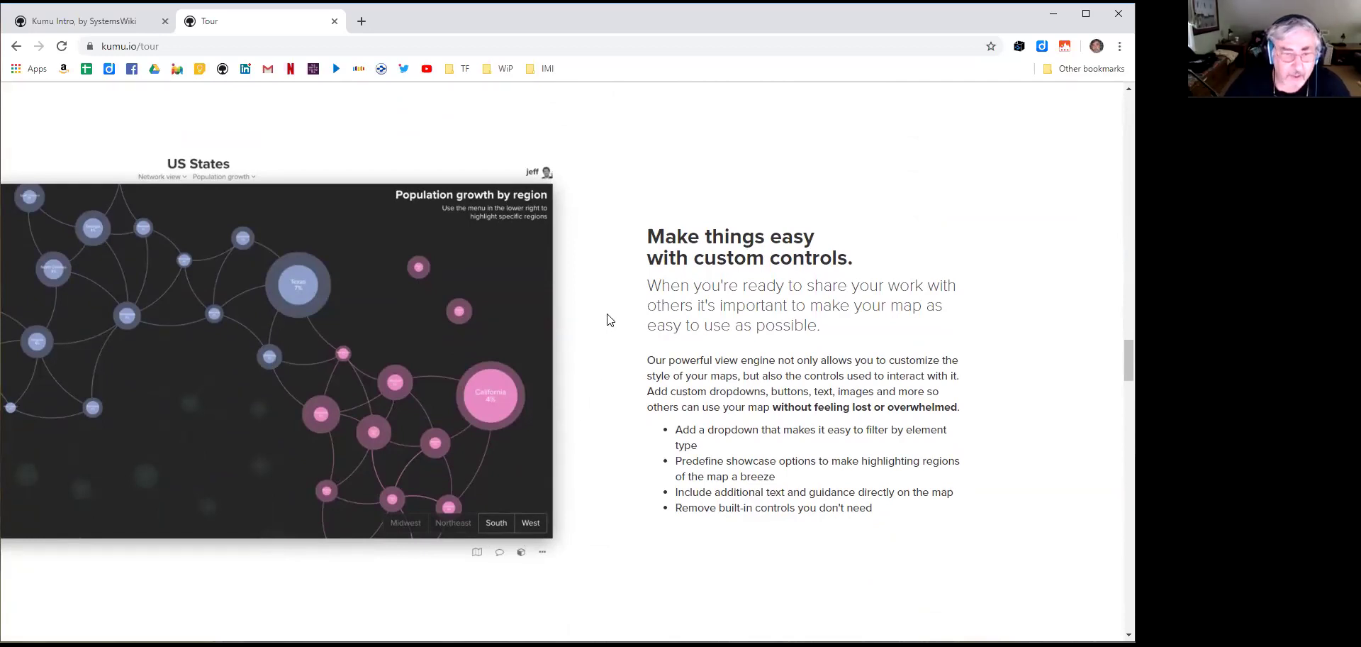
Open the Hawaii Quality of Life example from the section on presentations and embeds and start its presentation
scroll(602, 312, down, 7)
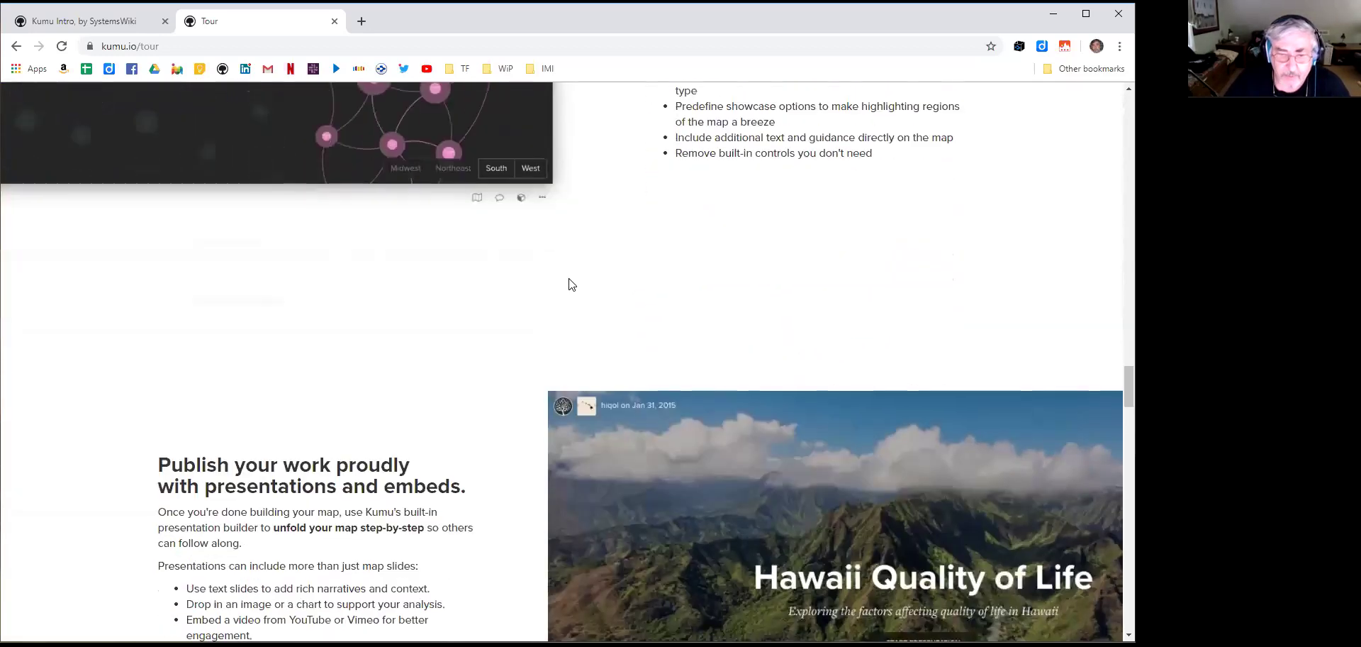
scroll(509, 273, down, 2)
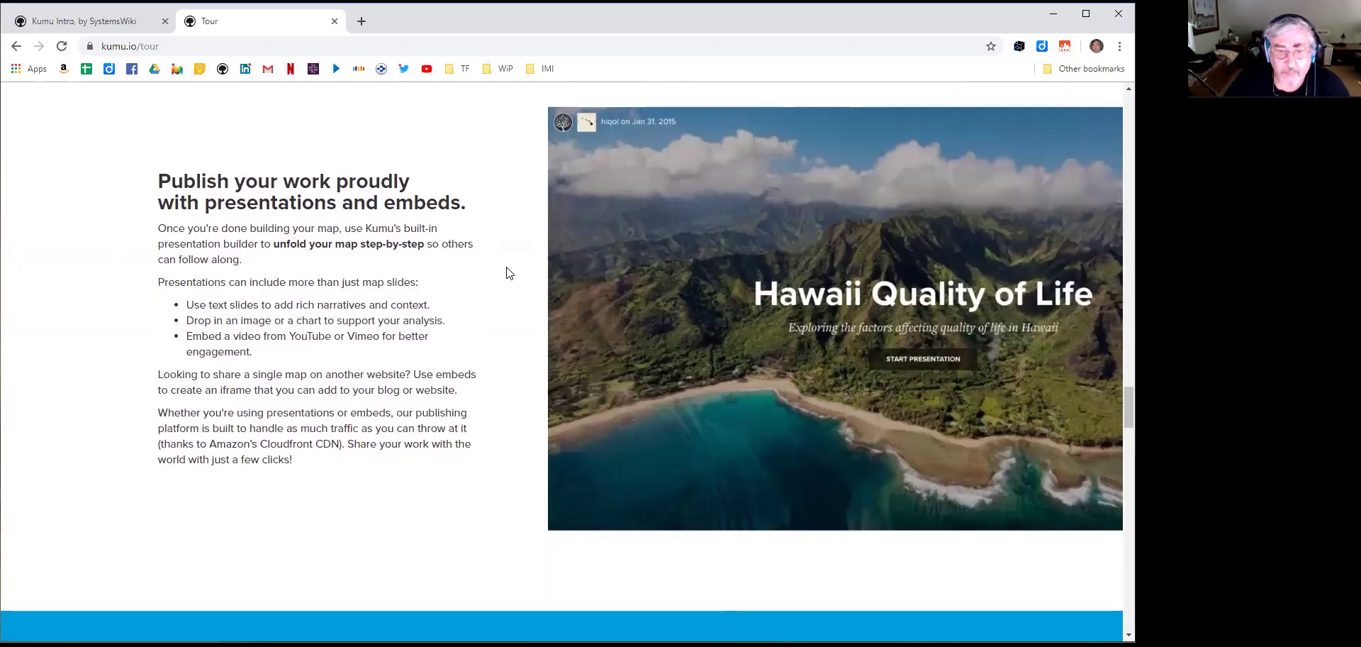
scroll(509, 273, up, 1)
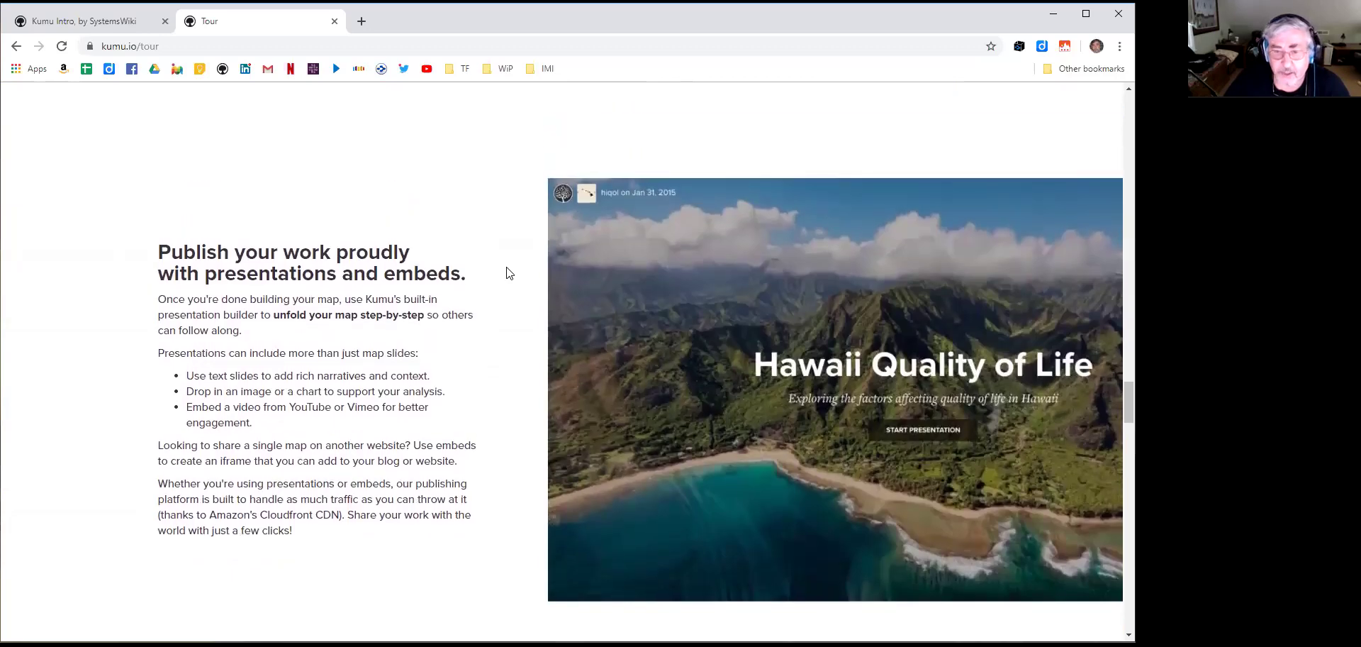
click(909, 430)
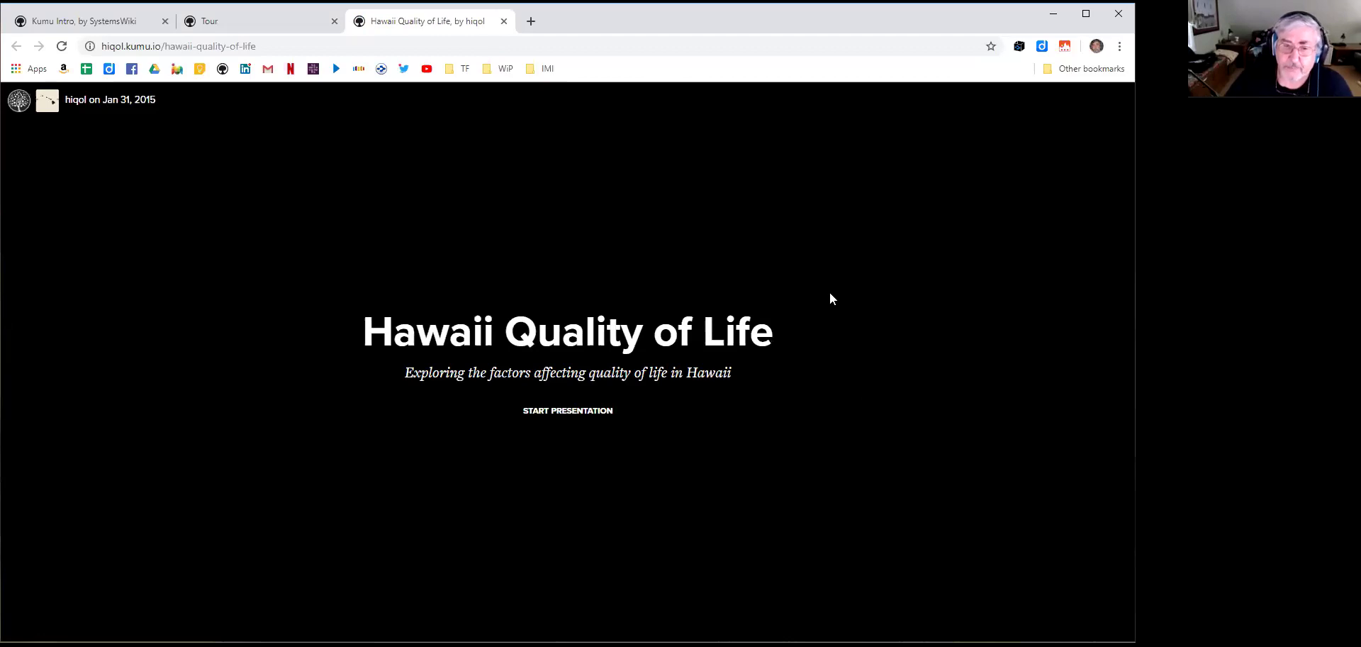
click(567, 415)
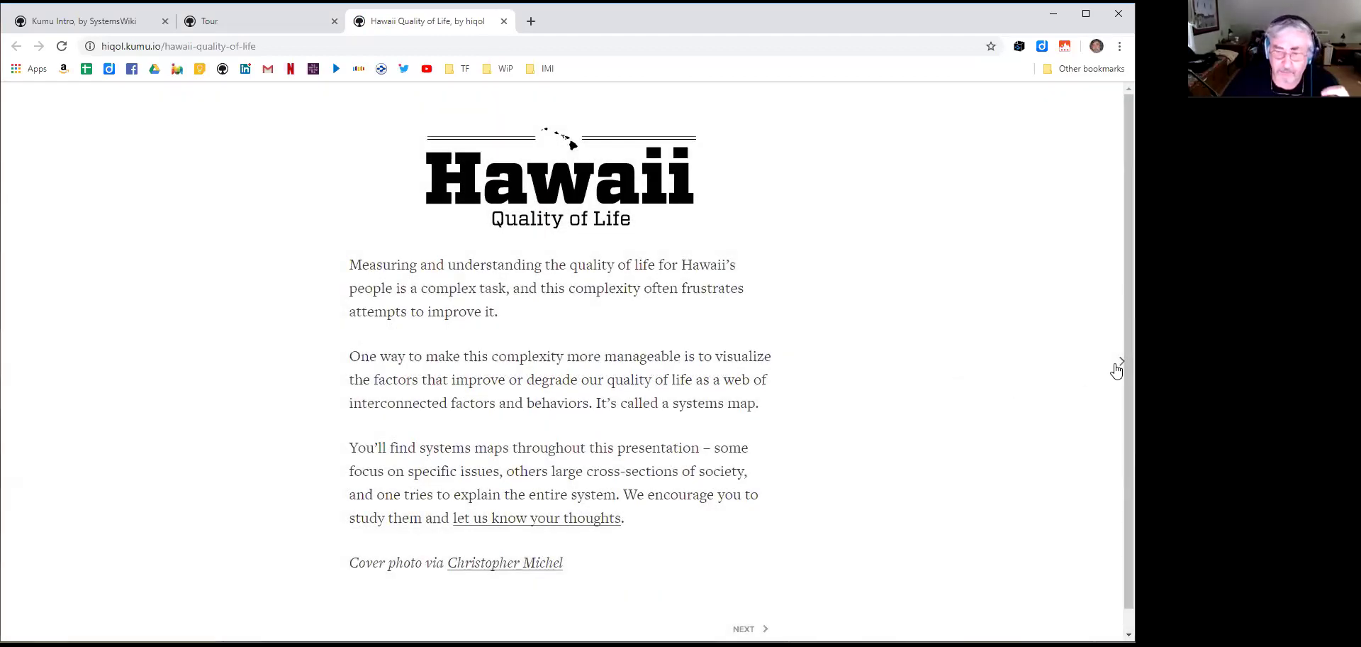
Page through the Hawaii Quality of Life presentation's text and map slides up to the Overall Systems Map
click(1117, 359)
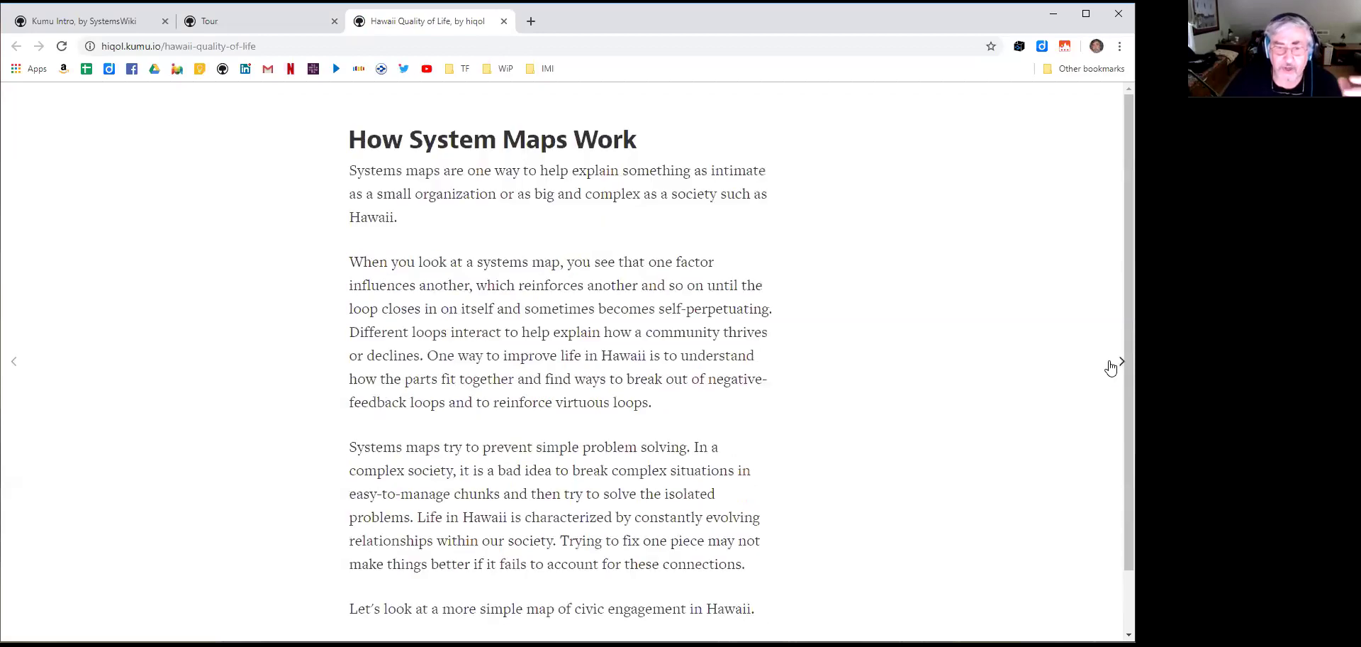
click(1122, 361)
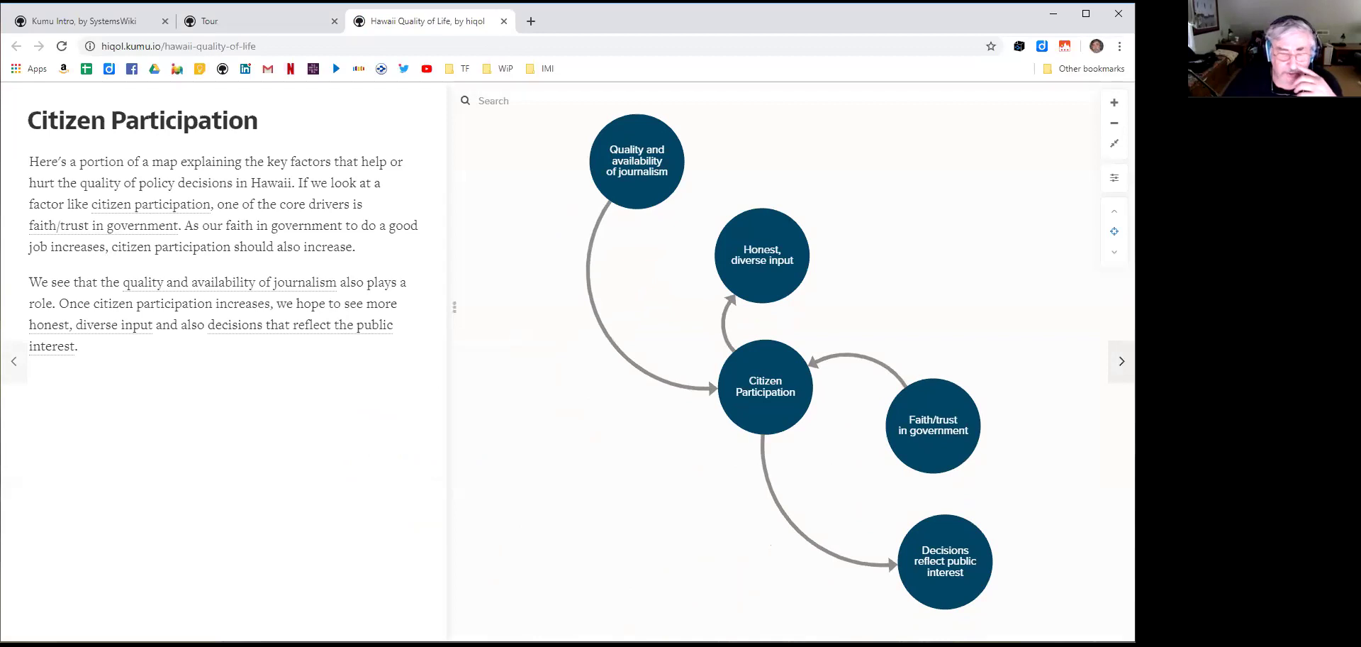
click(1122, 361)
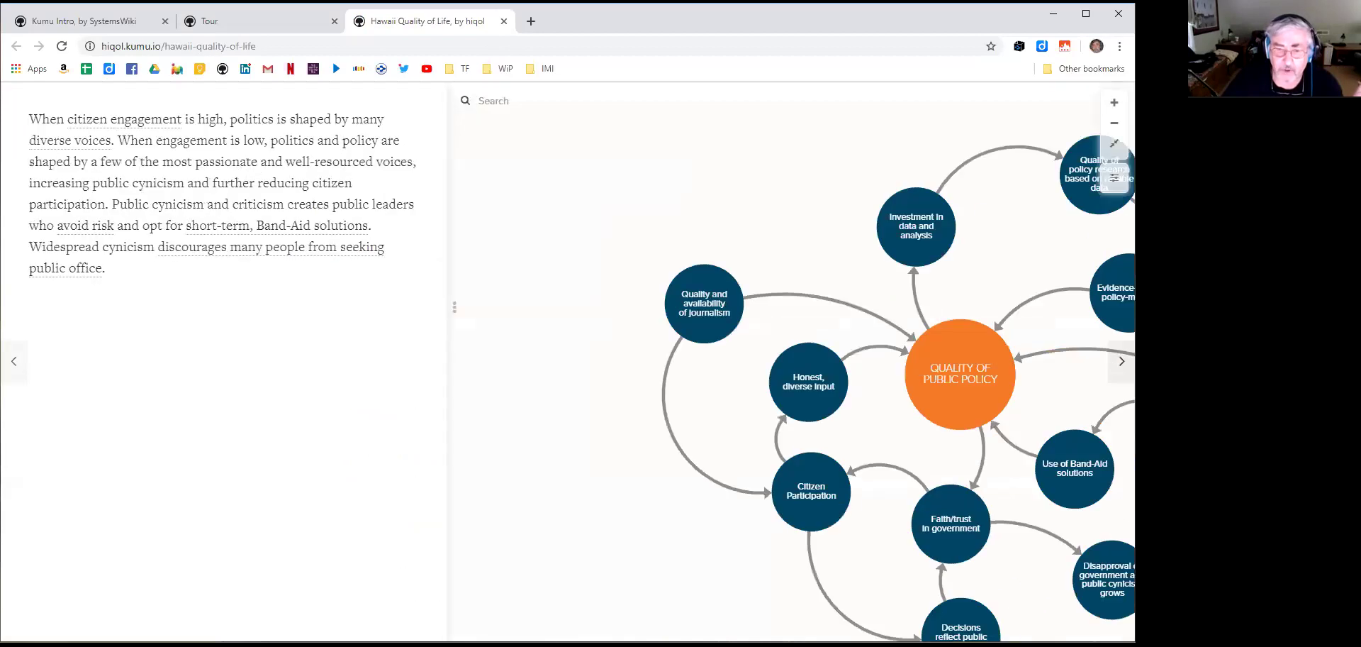
click(1122, 360)
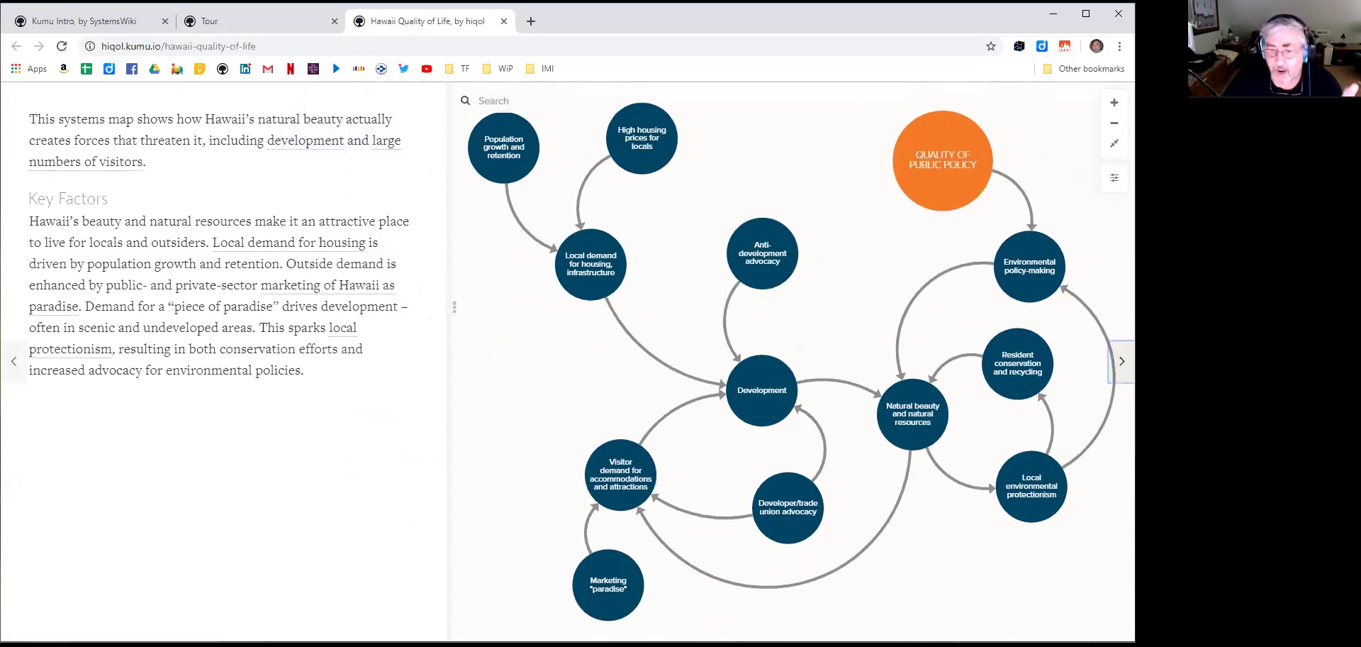
click(1122, 361)
click(1122, 361)
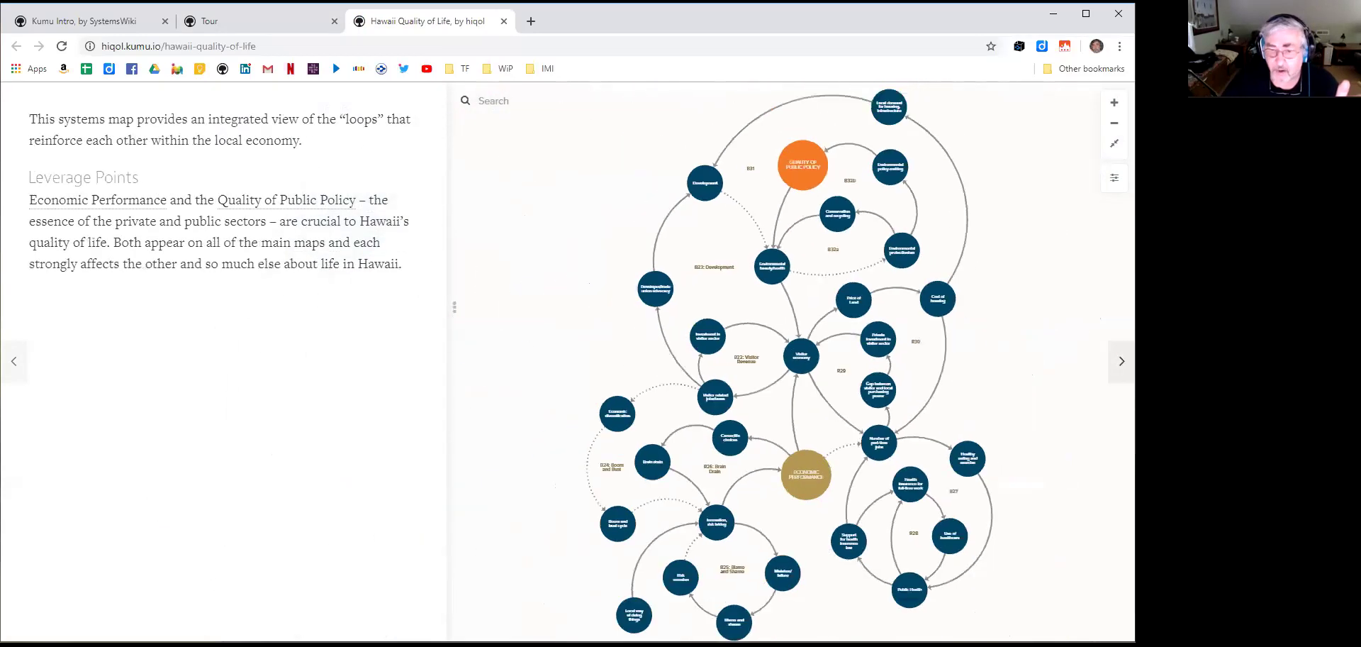
key(Right)
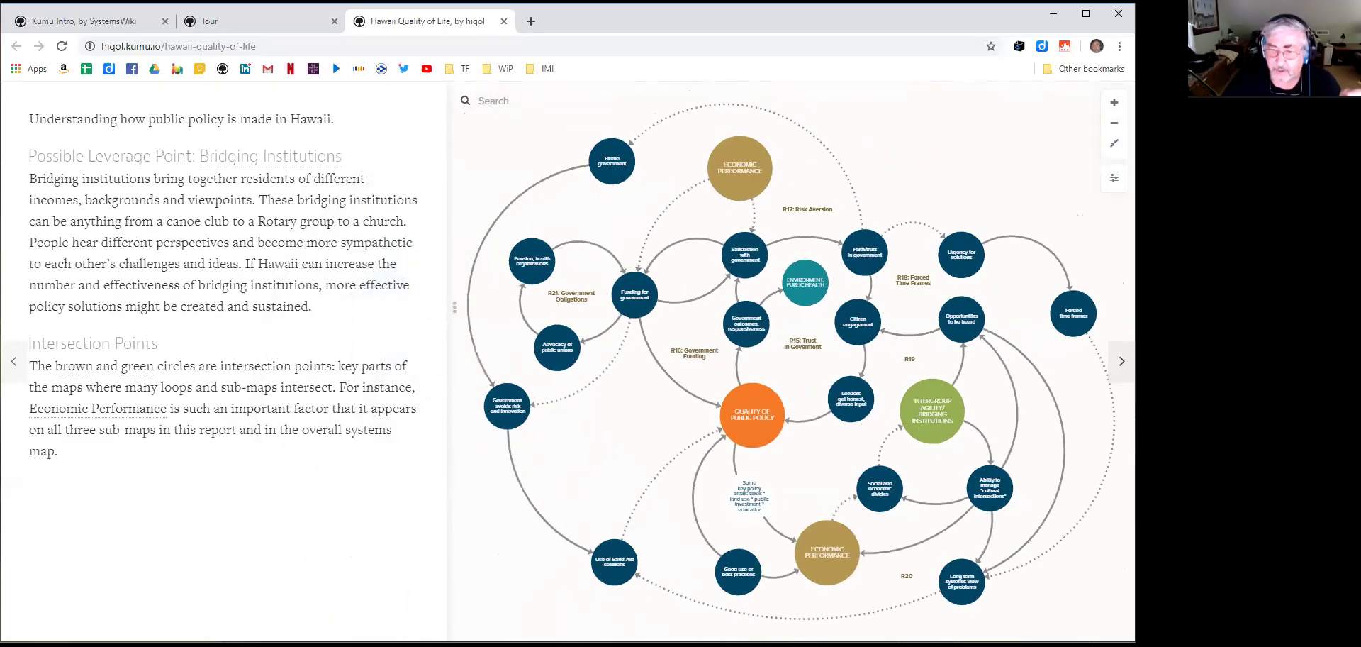
key(Right)
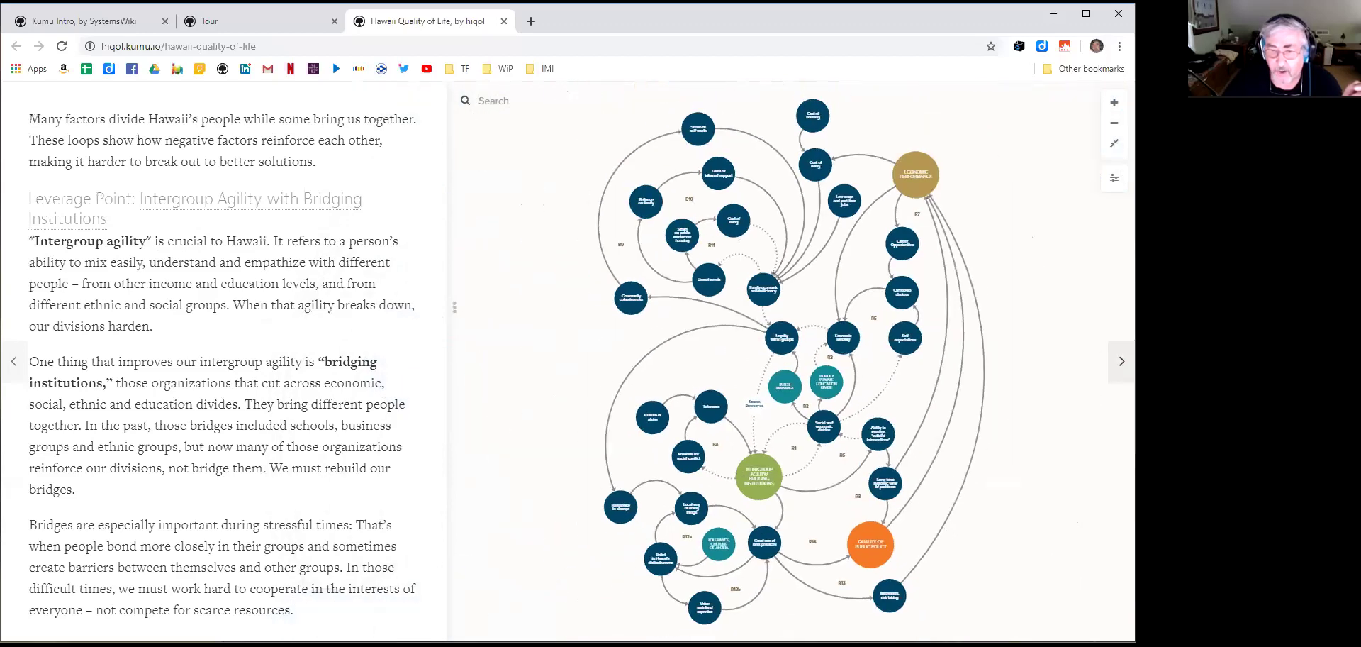
key(Right)
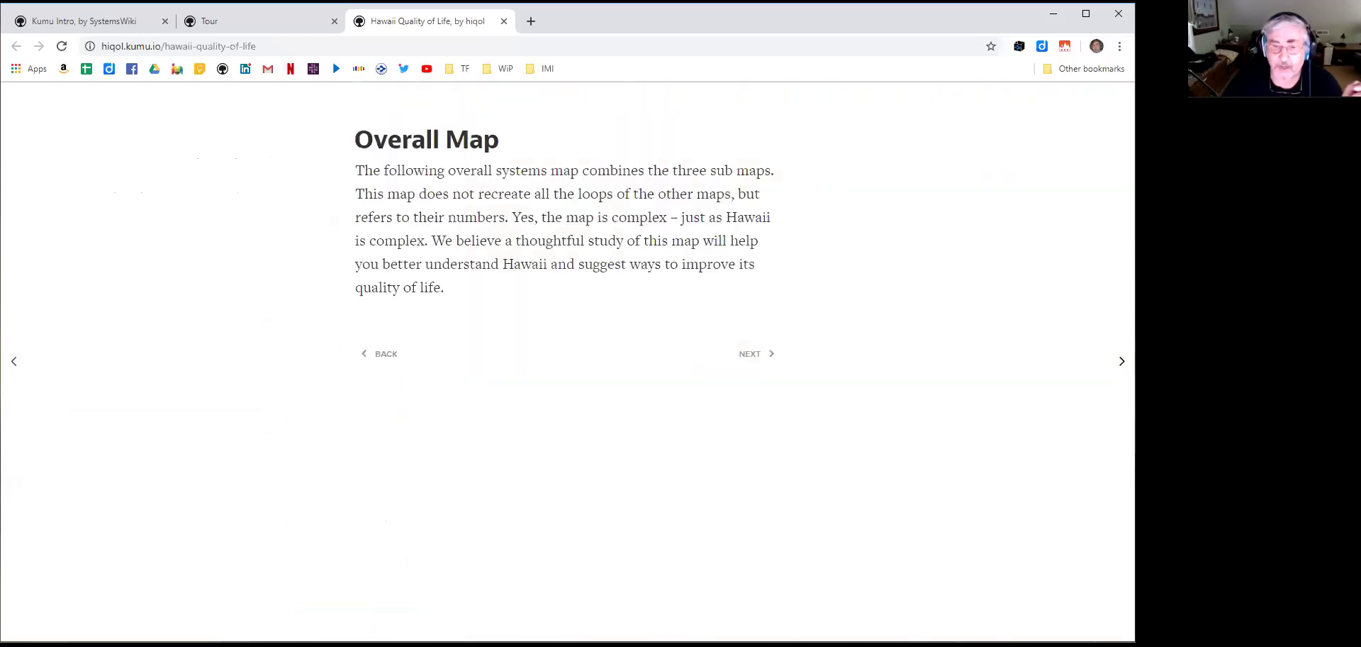
key(Right)
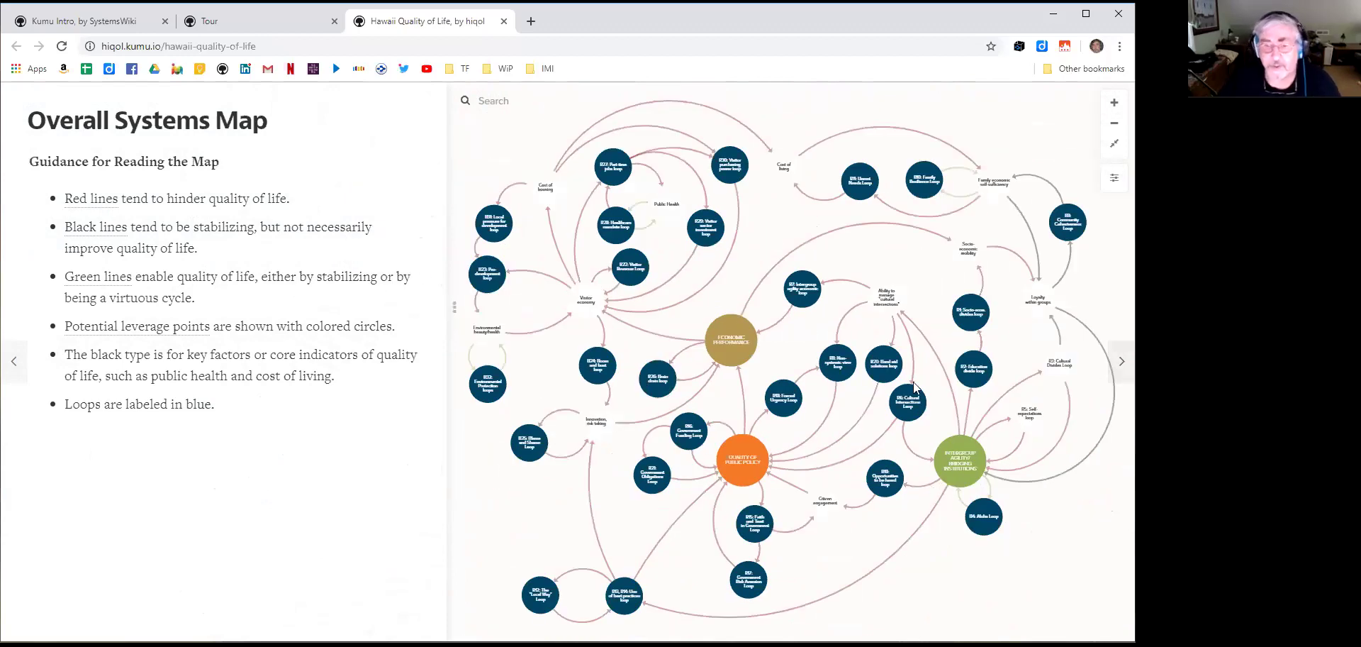
Close the Hawaii Quality of Life presentation and return to the beginning of the Tour page
click(504, 21)
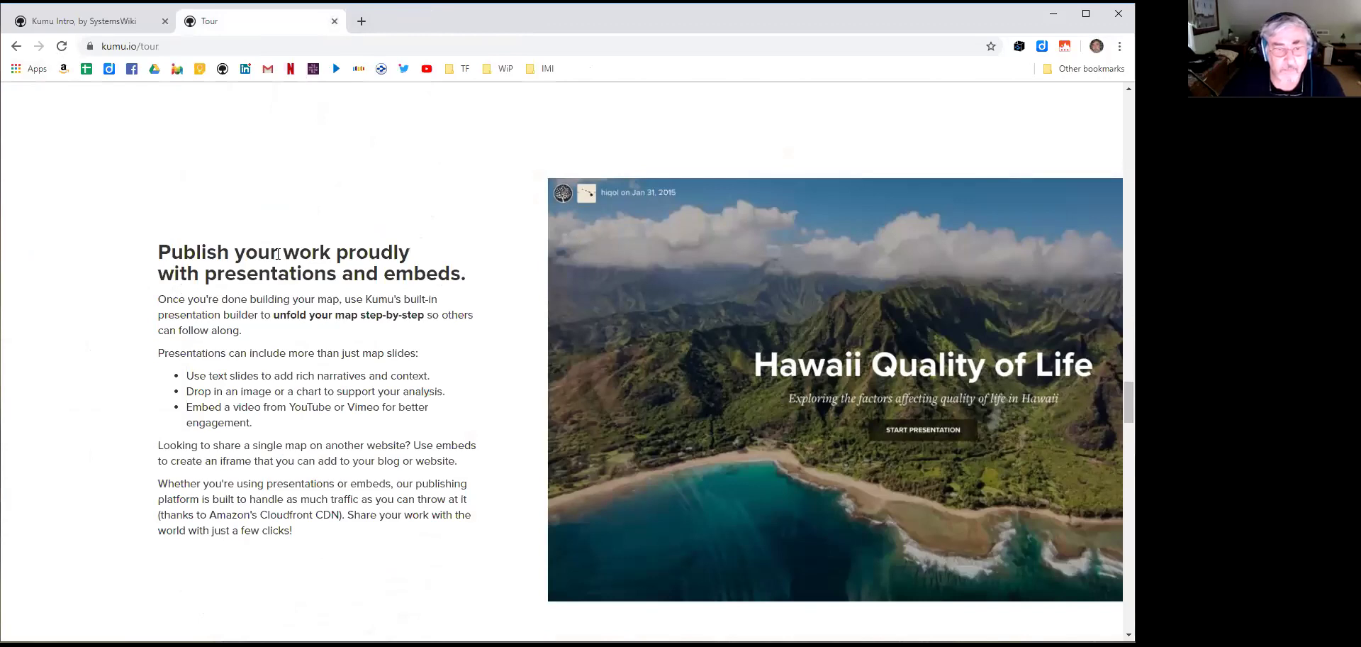
scroll(277, 253, up, 20)
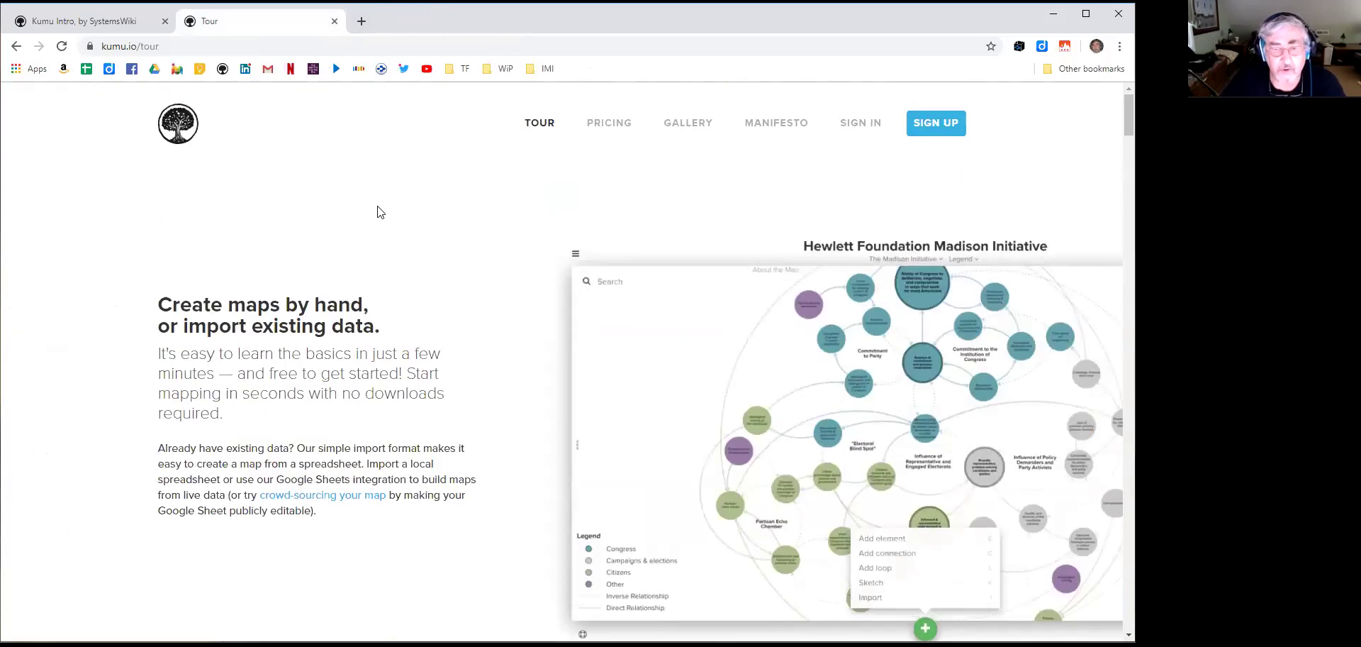
Find the support links at the end of the Kumu home page and open the Chat / Slack invitation page
scroll(757, 238, down, 20)
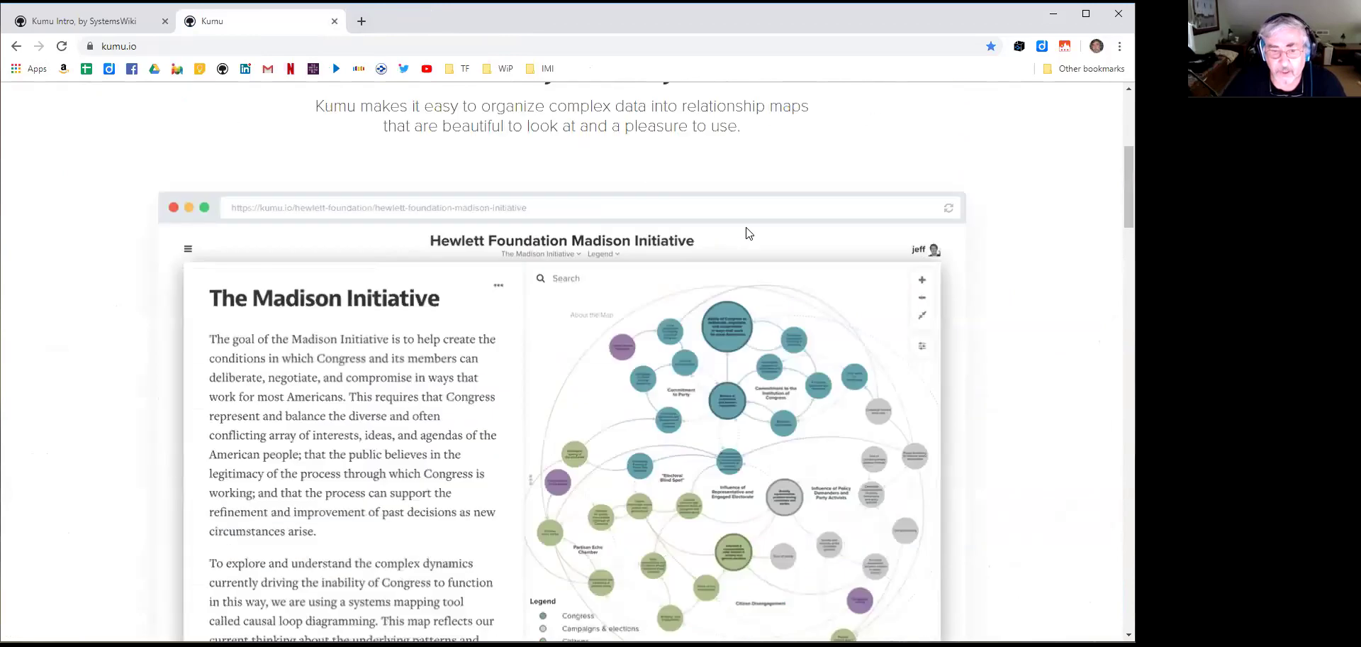
scroll(705, 290, down, 3)
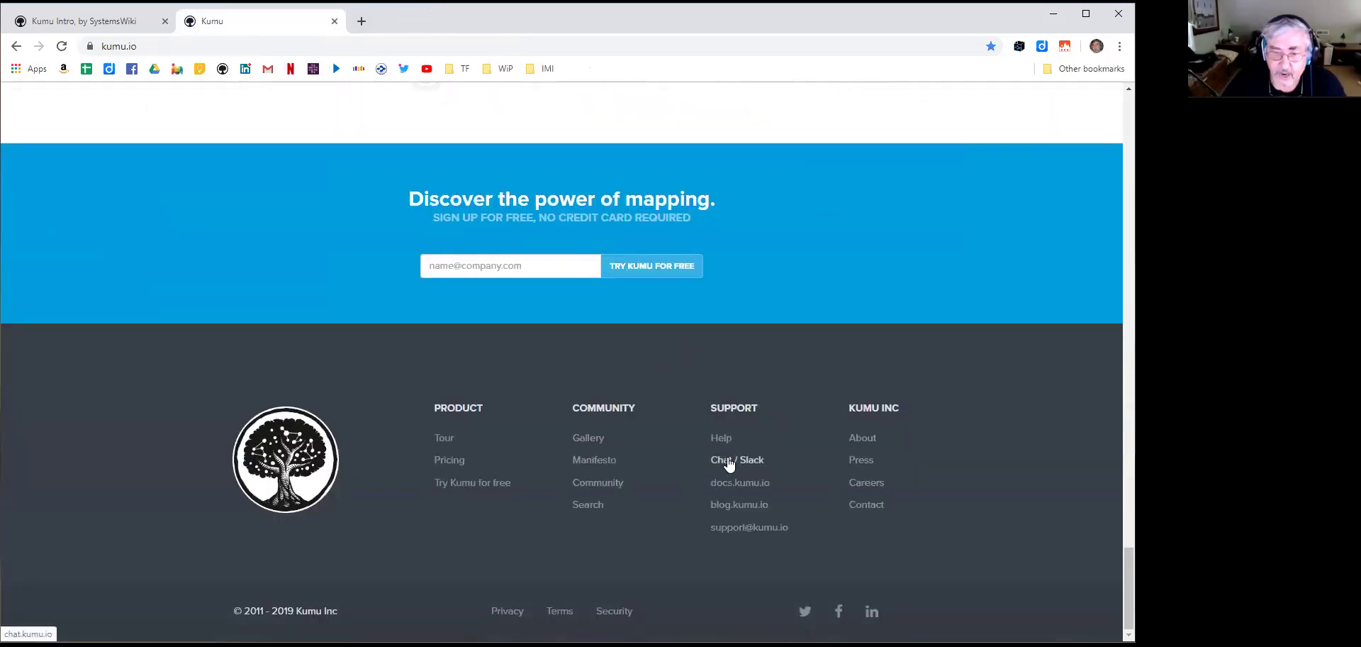
click(731, 465)
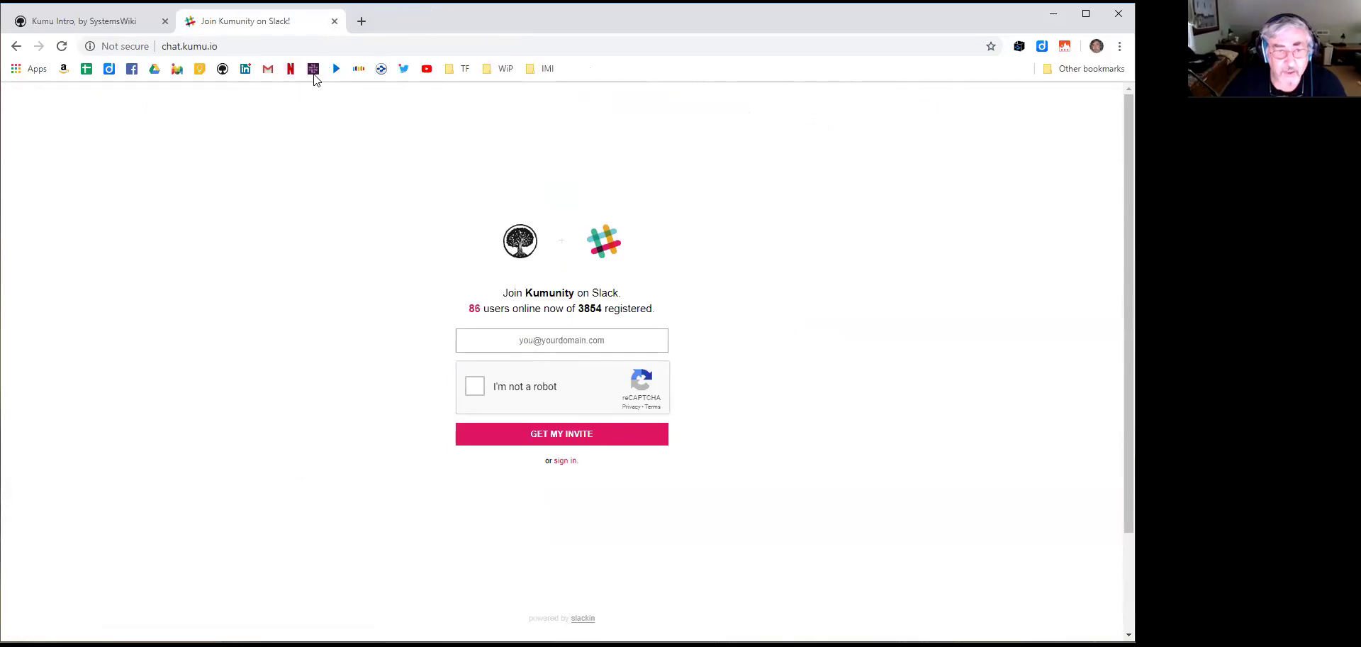
Open the bookmarked Slack site in a new tab and switch from the SystemsWiki workspace to Kumunity
right_click(312, 71)
click(327, 83)
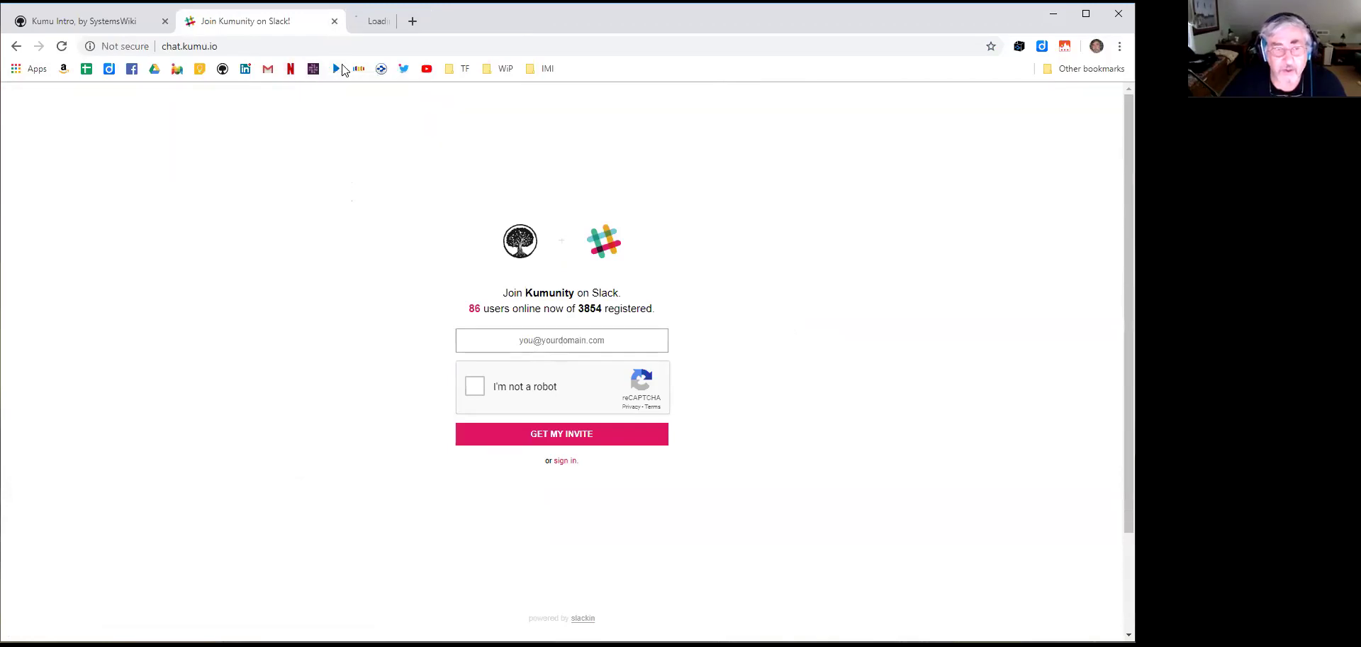
click(397, 21)
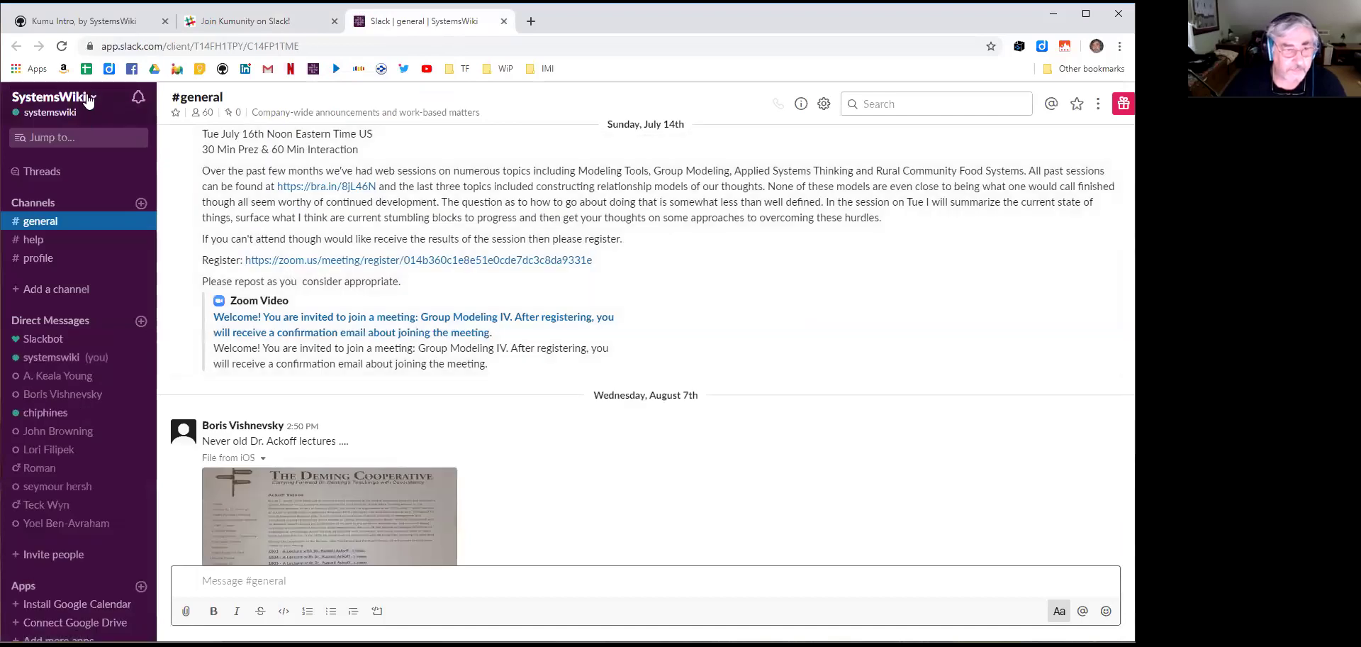
click(80, 101)
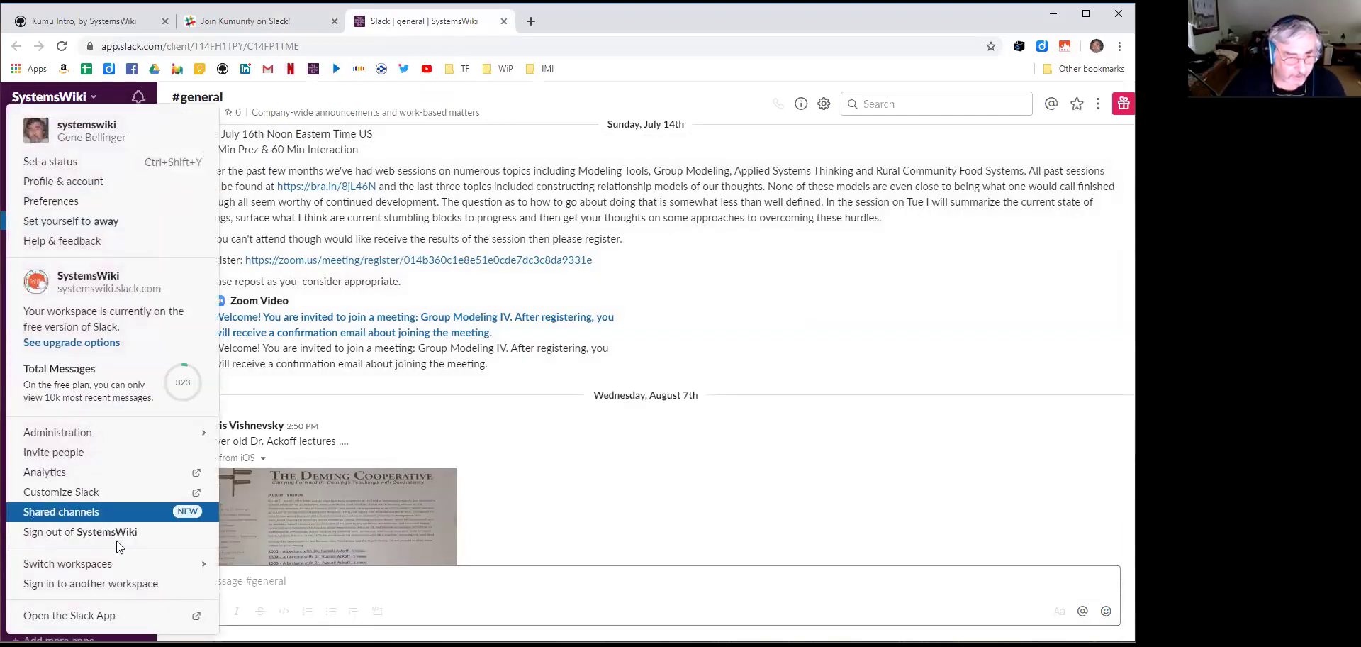
mouse_move(108, 566)
click(304, 582)
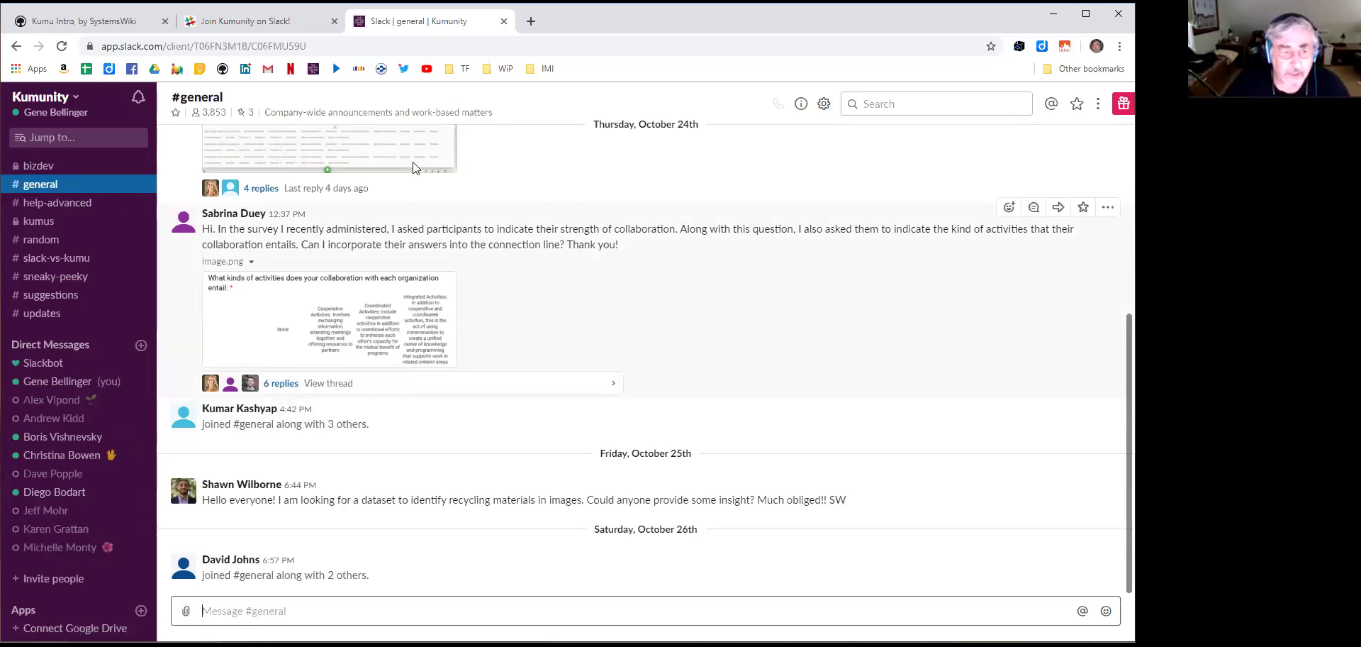
Return to the Kumu site, open its Gallery and look through the example projects
click(268, 21)
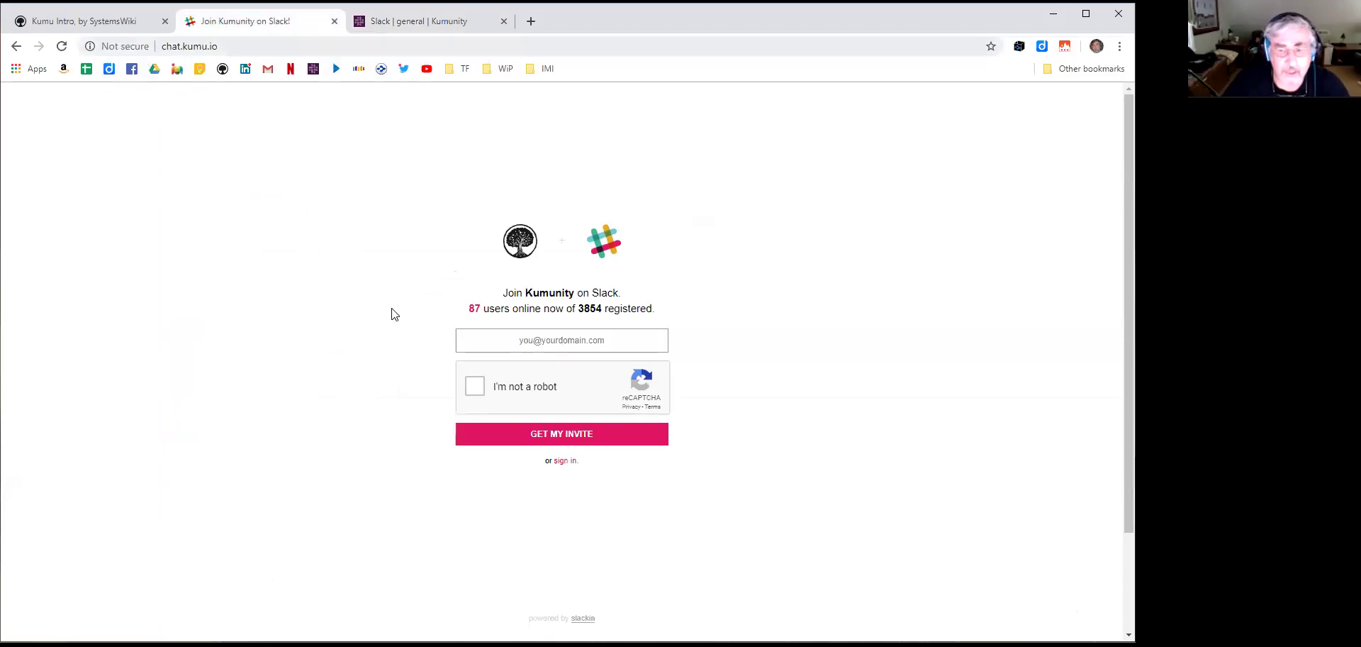
key(alt+Left)
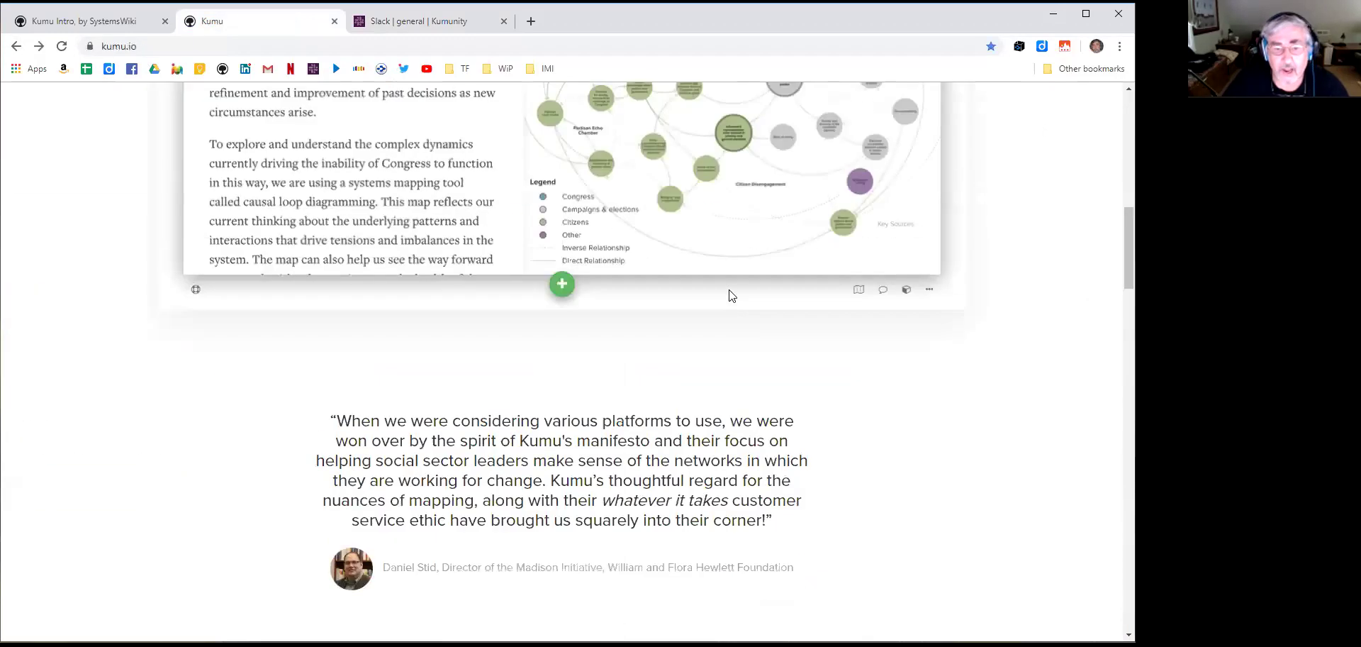
scroll(729, 289, up, 10)
click(682, 122)
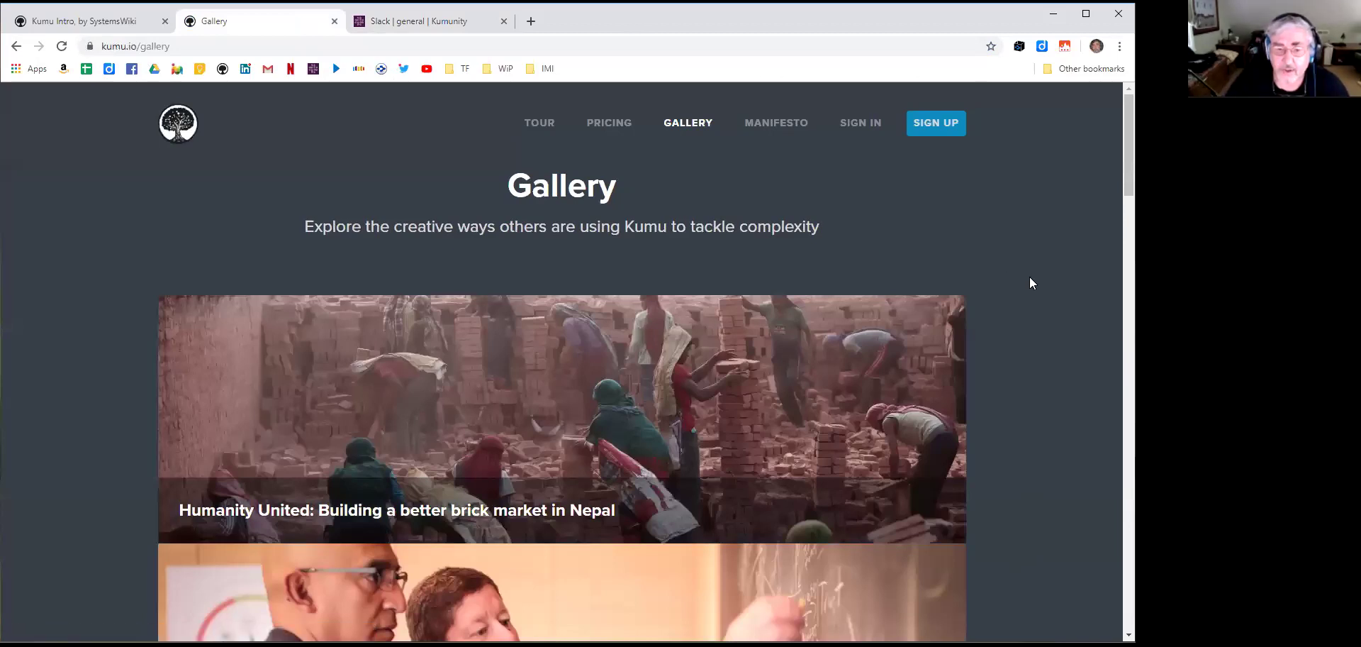
scroll(1030, 282, down, 5)
scroll(1031, 280, down, 7)
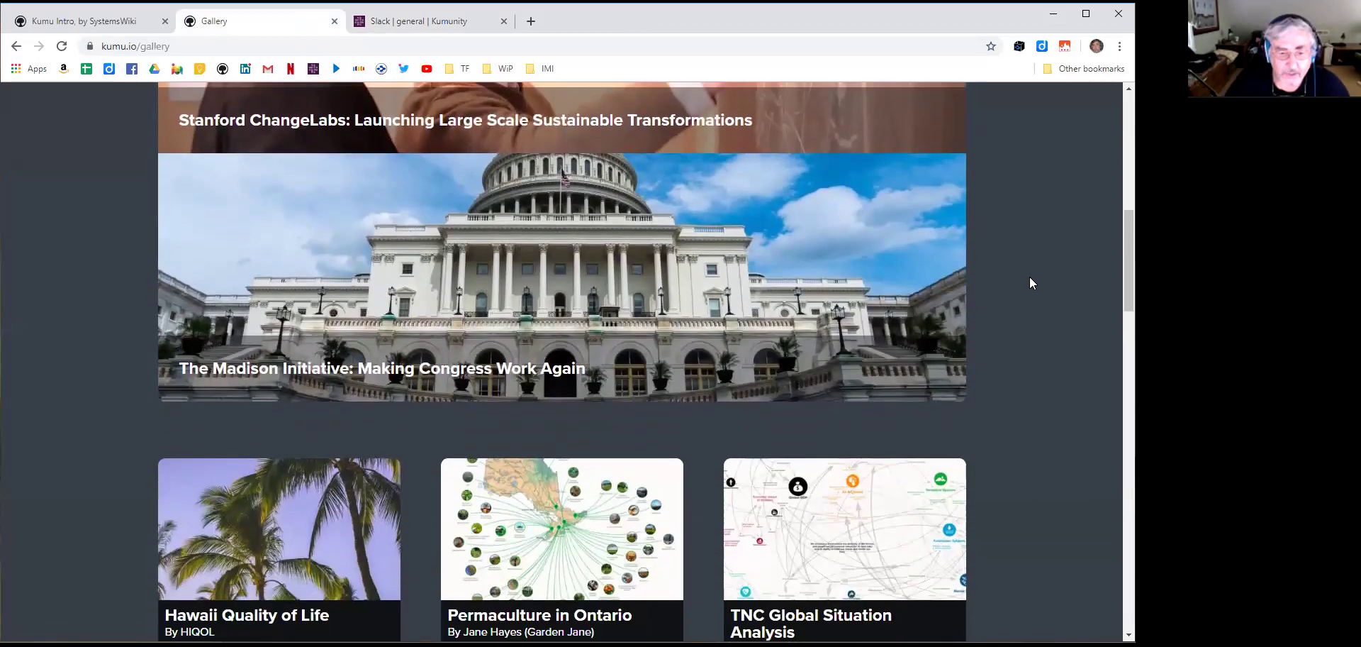
scroll(1031, 282, down, 5)
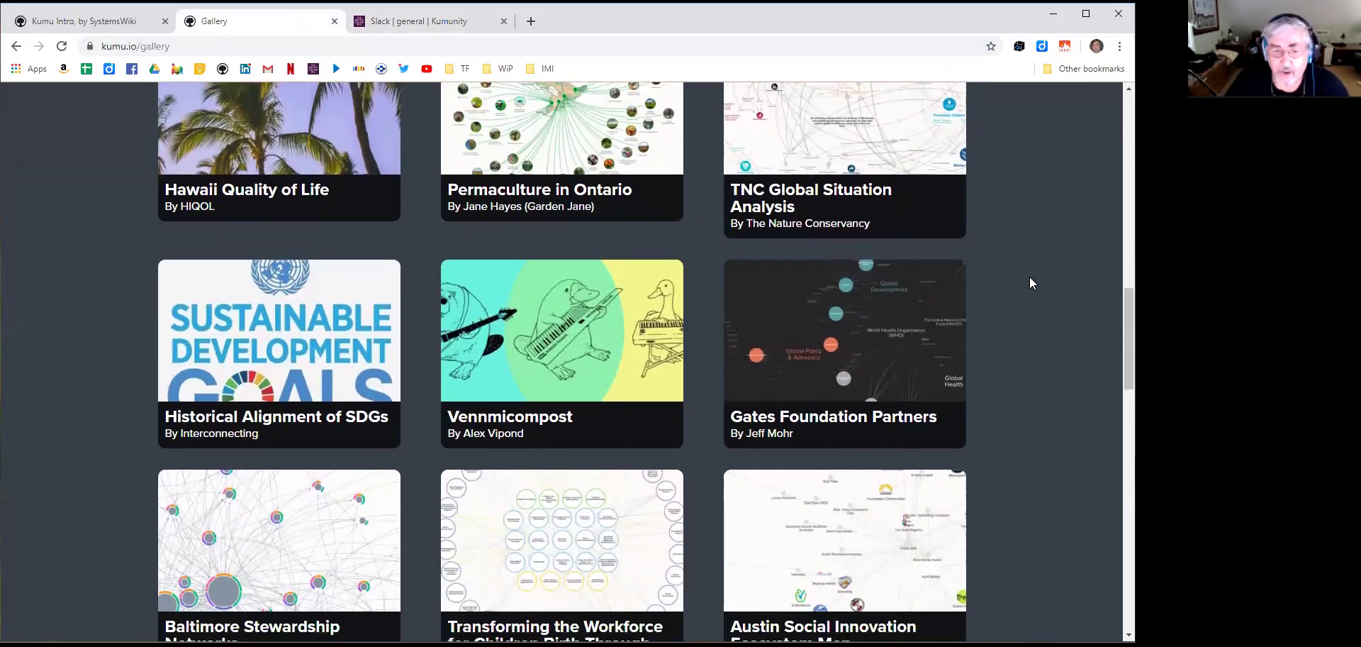
scroll(1031, 282, down, 1)
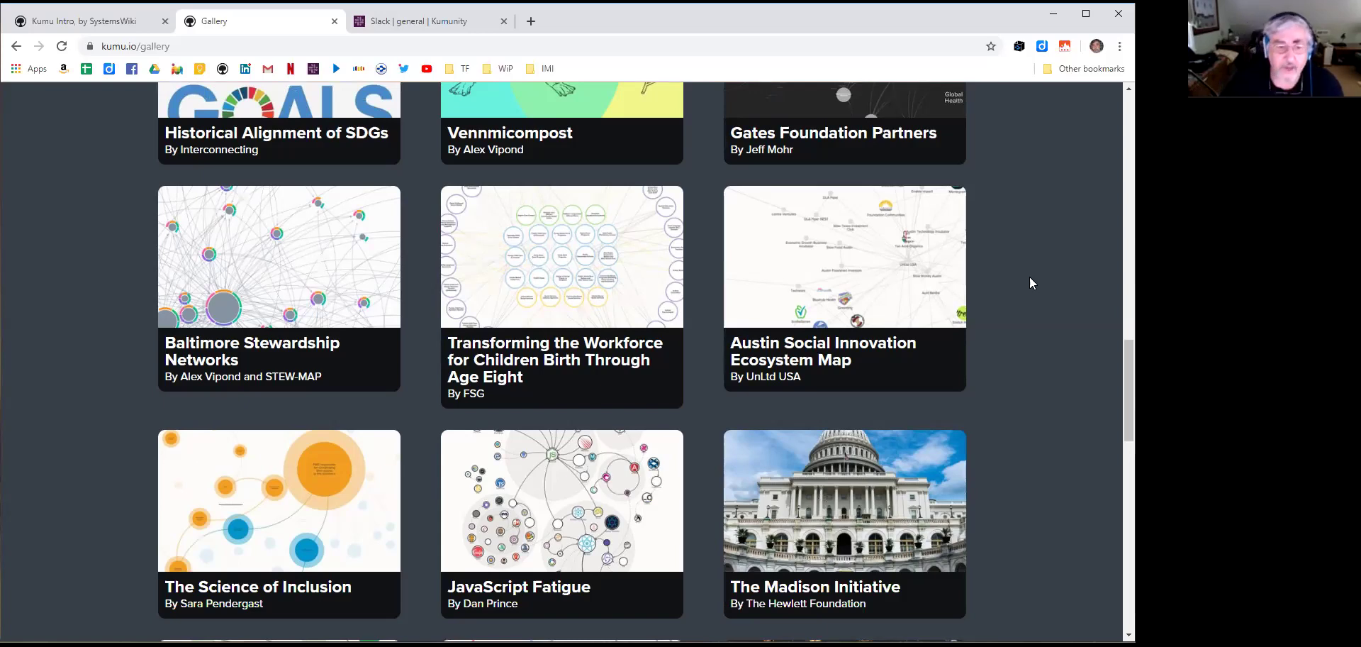
scroll(997, 334, up, 3)
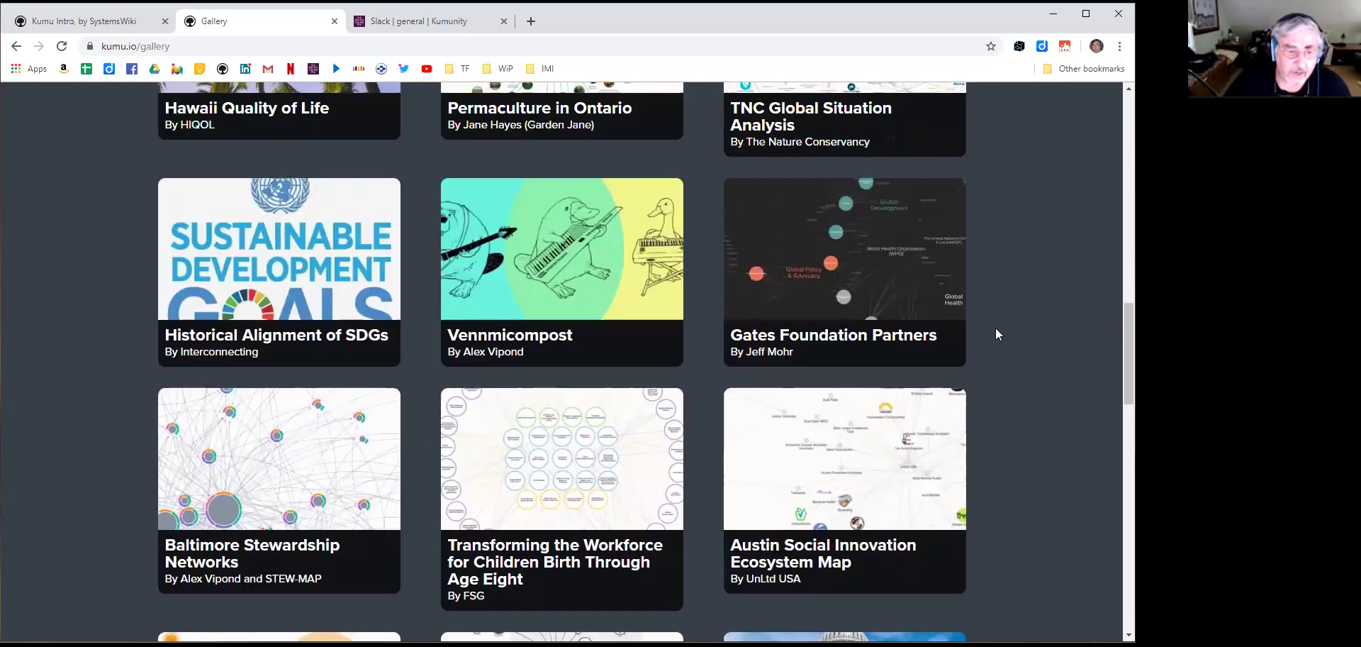
Open the Baltimore Stewardship Networks example in a new tab, close the Slack tab and bring the example into view
right_click(226, 472)
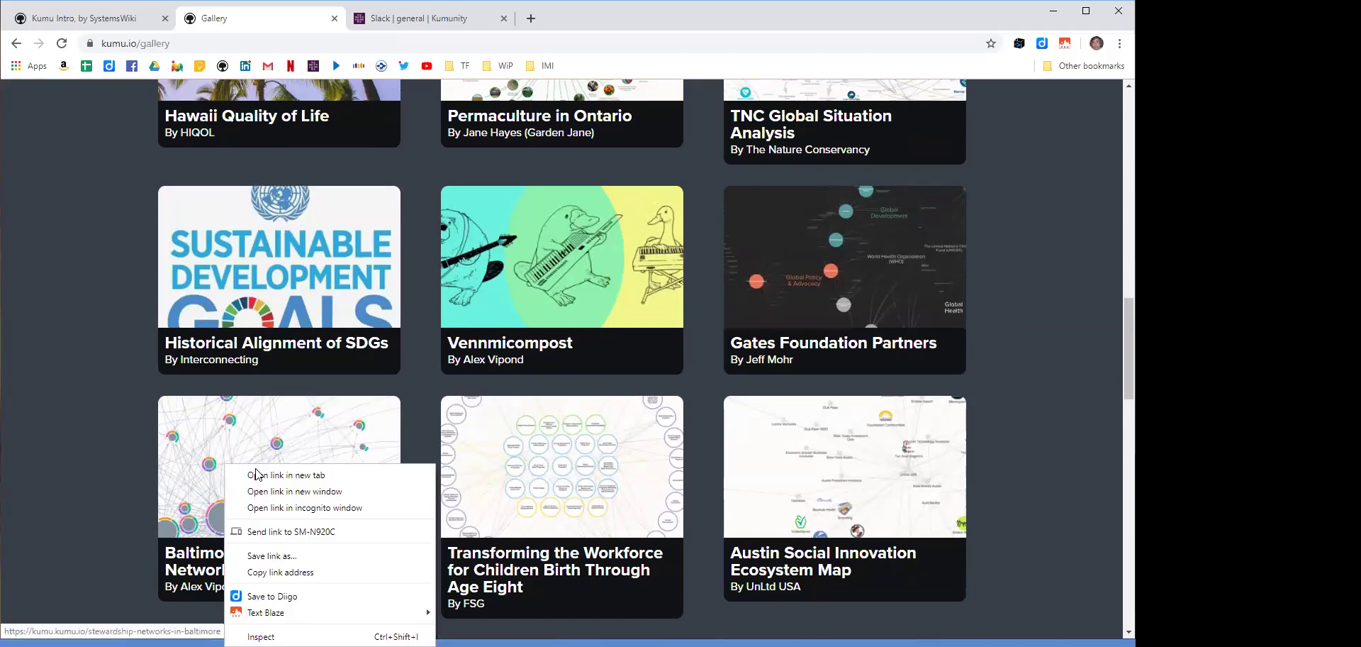
click(266, 480)
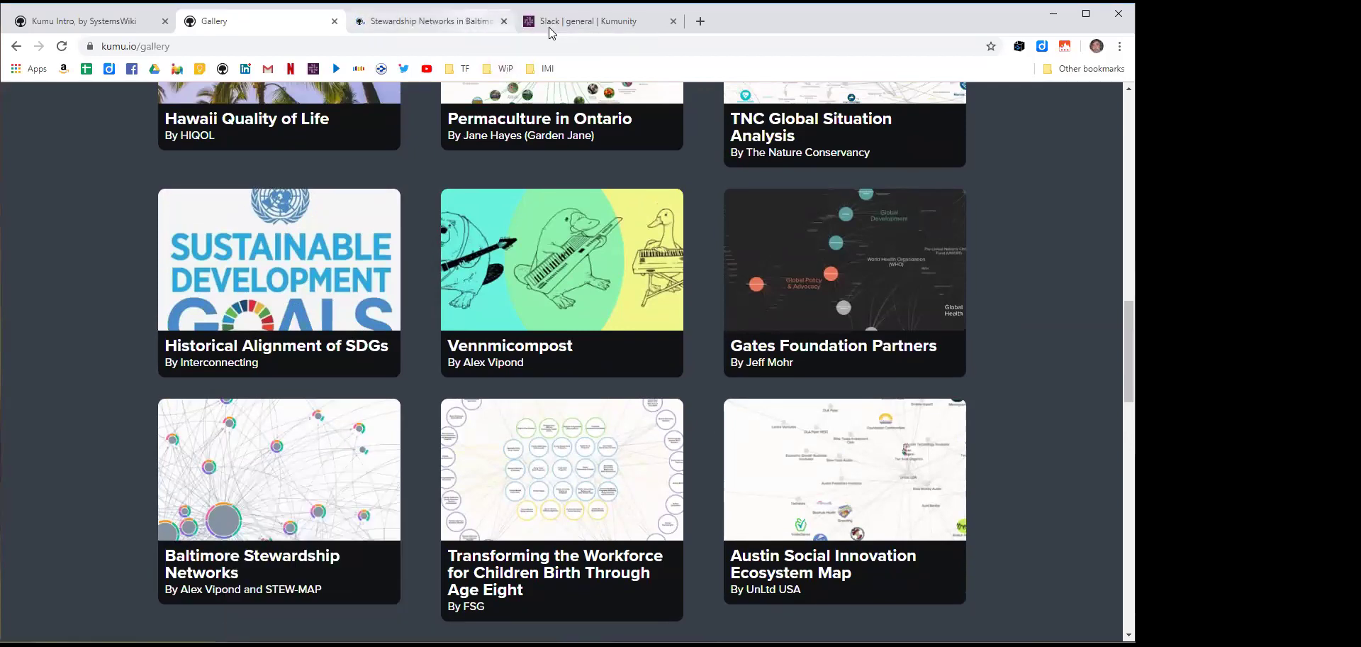
click(670, 22)
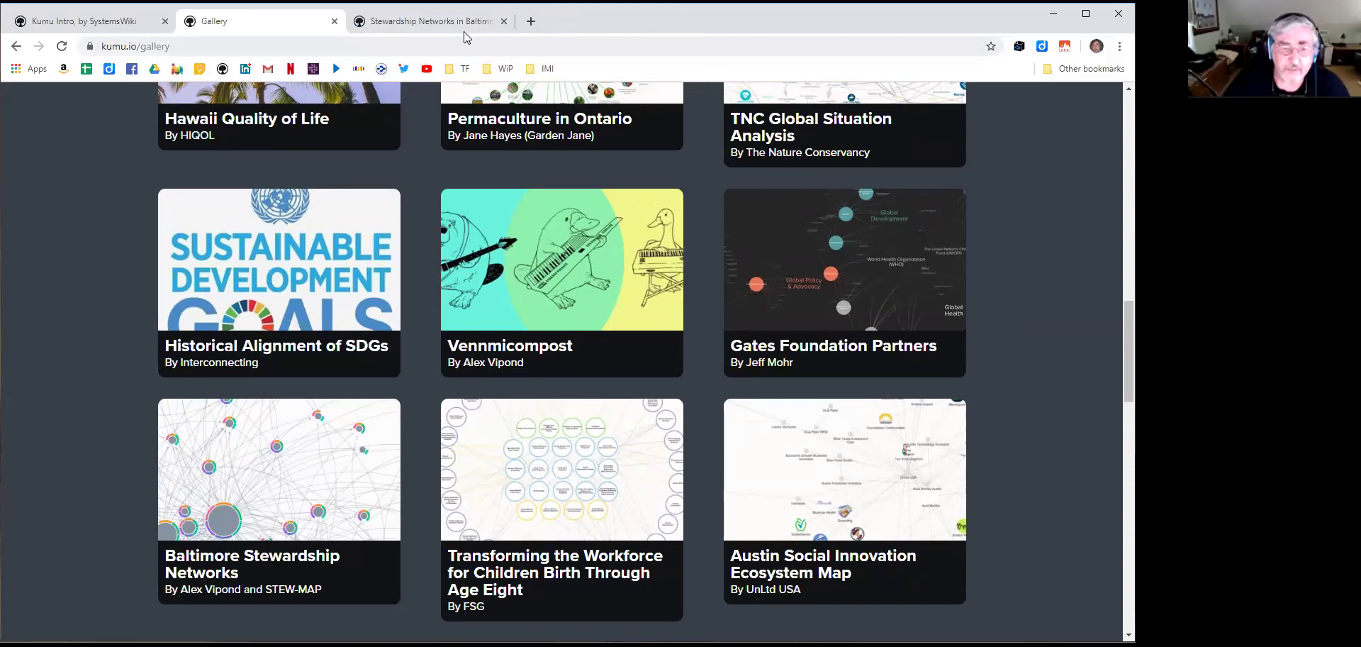
click(425, 21)
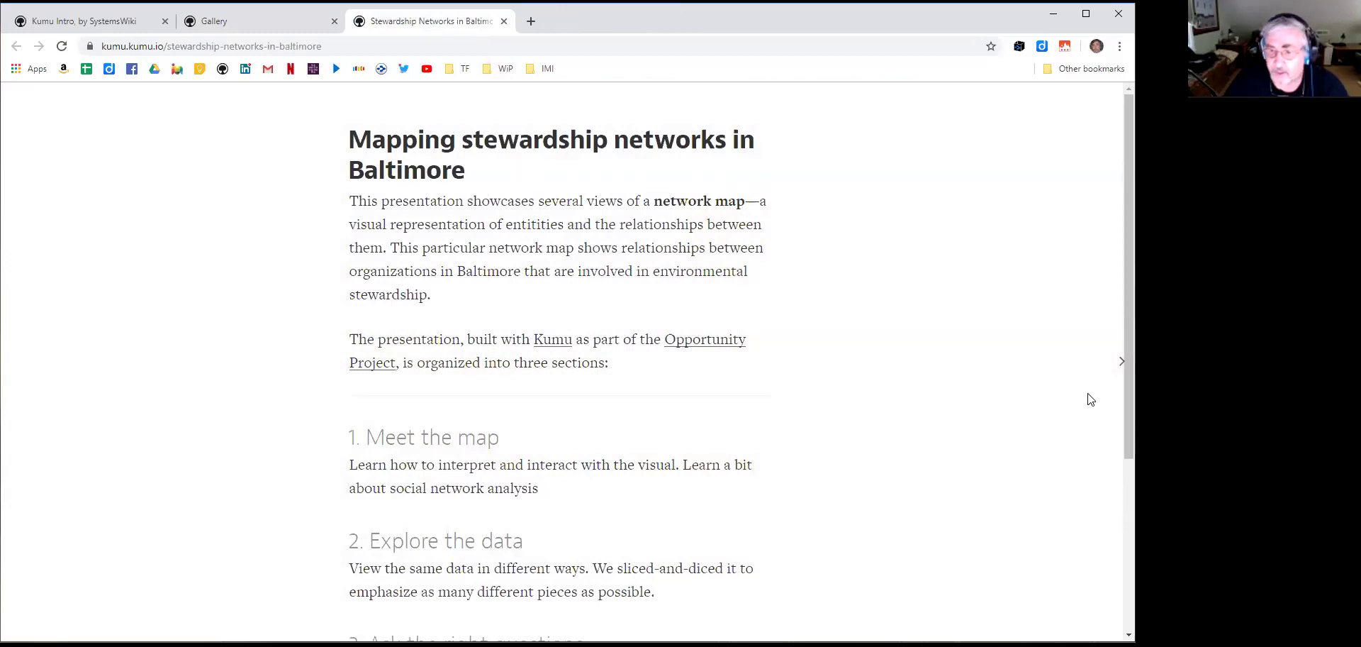
Advance the Baltimore presentation past Meet the Map to the Base view slide and look closer at its network map
click(1121, 360)
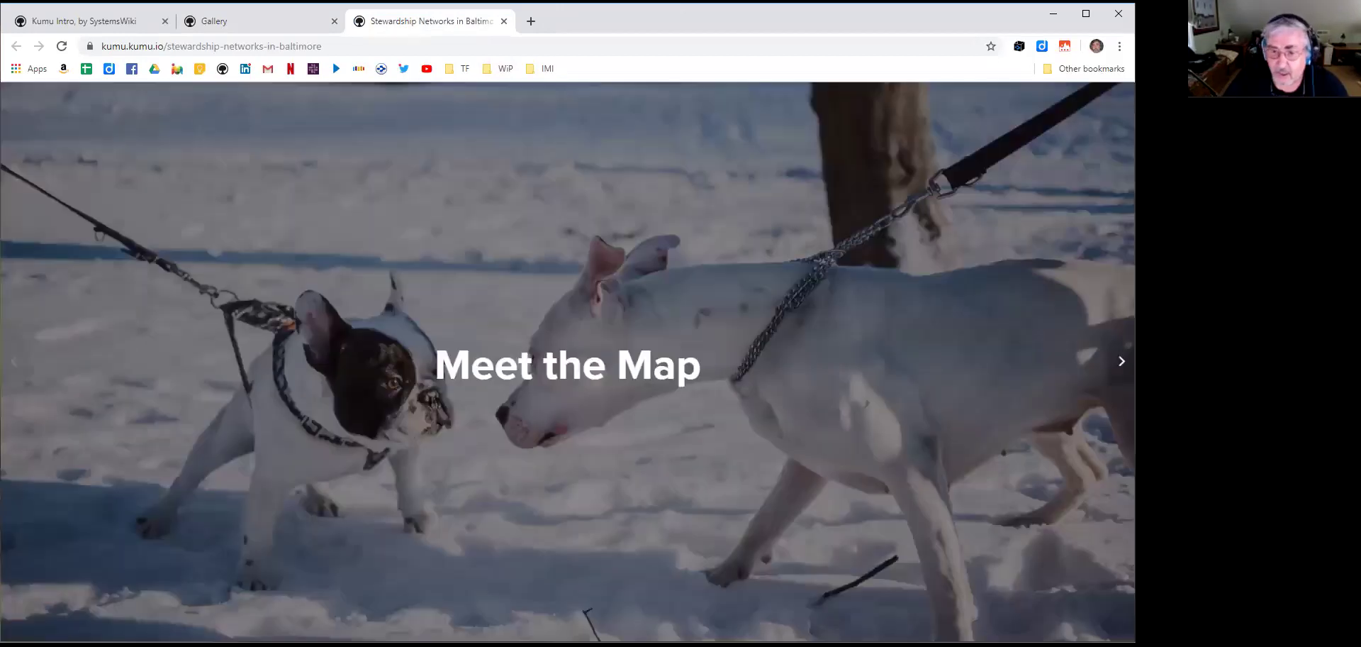
click(1122, 361)
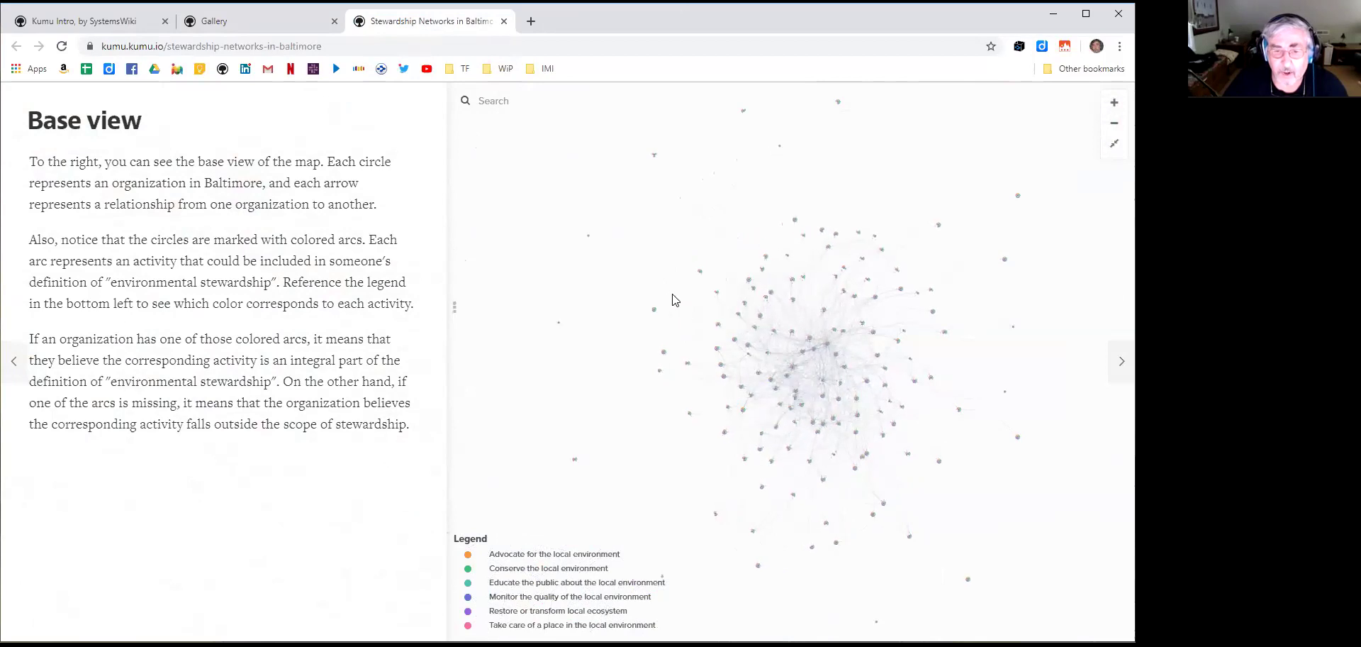
click(759, 303)
click(669, 289)
scroll(638, 265, up, 5)
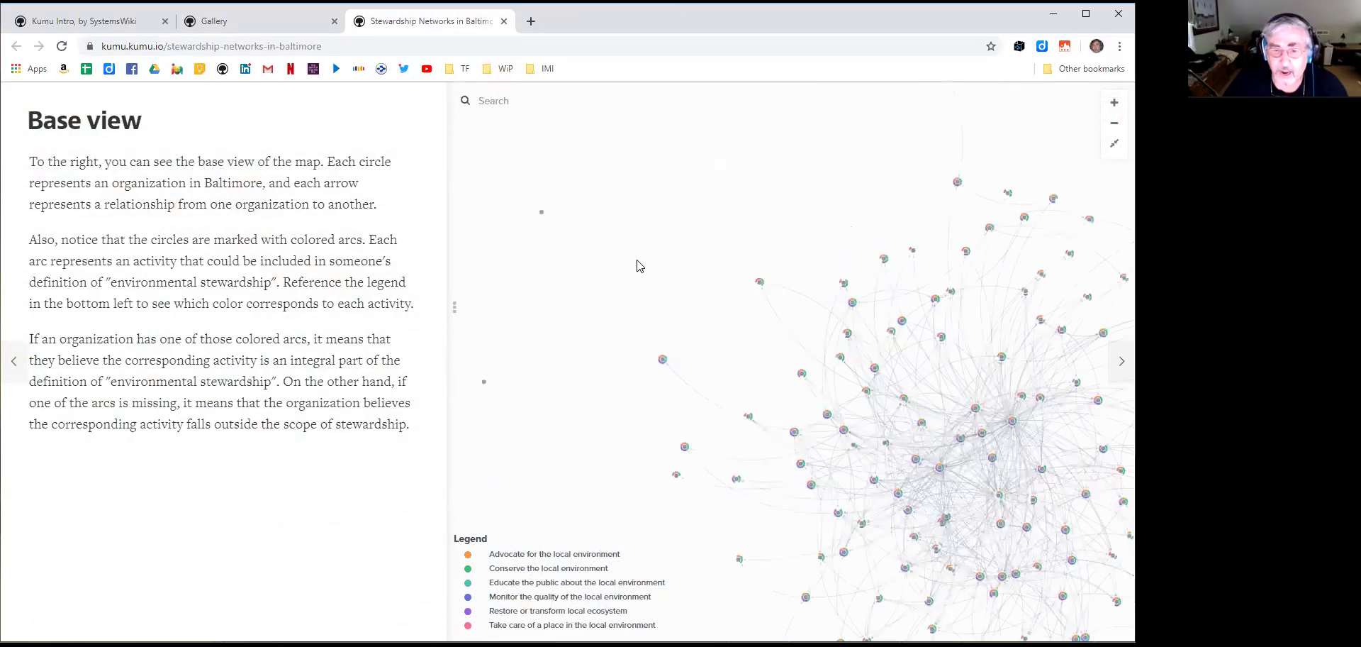
scroll(615, 265, down, 5)
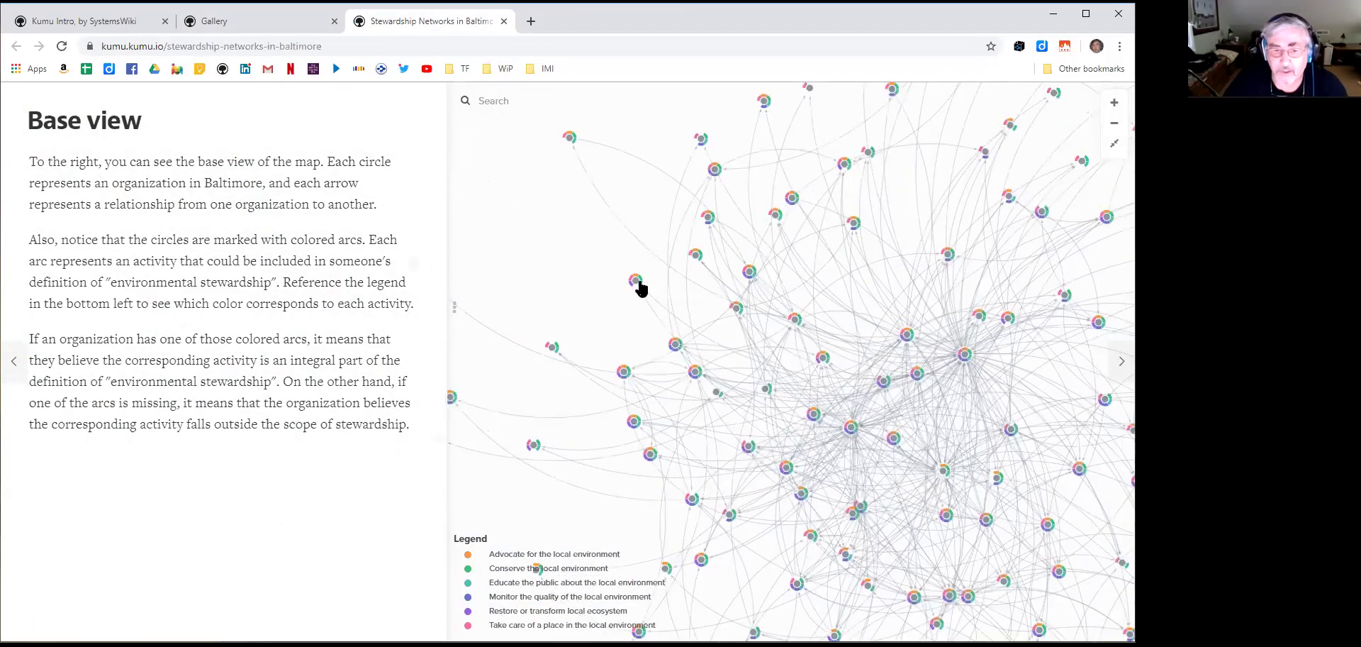
Inspect the details of Red Canoe Bookstore Cafe, upper fell's point improvement association and Historic East Baltimore Community Action Coalition on the map
click(636, 282)
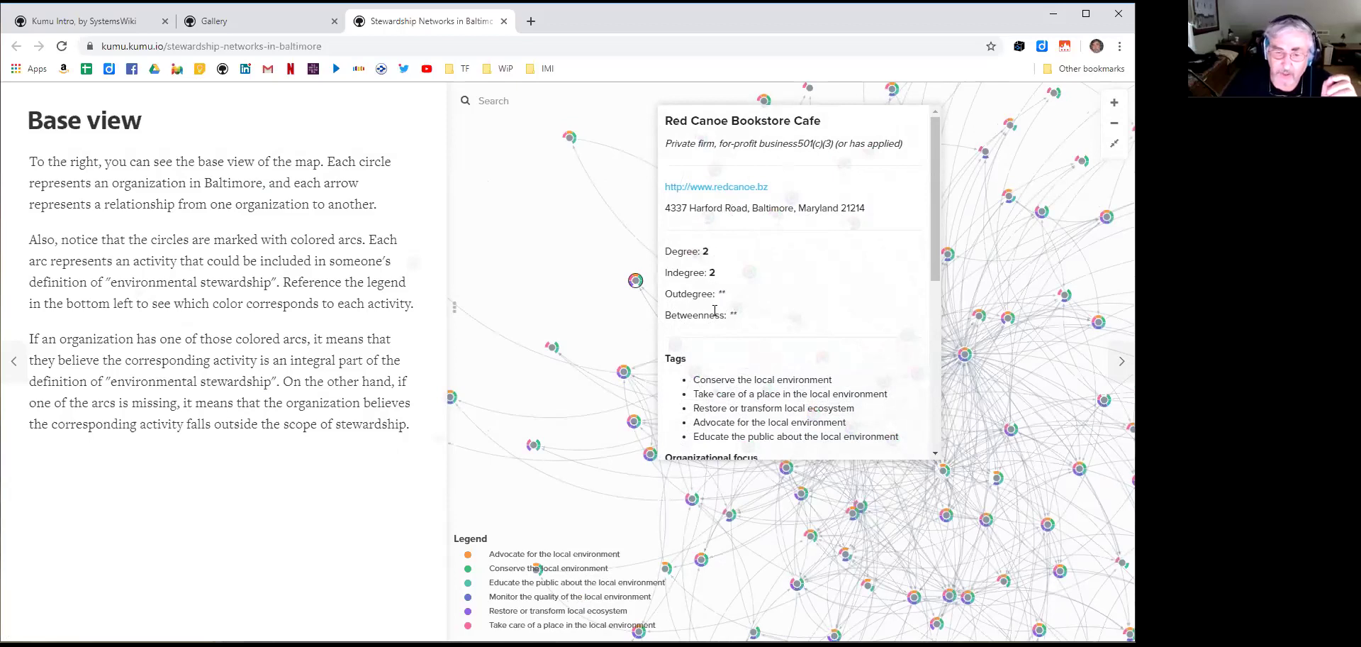
scroll(734, 309, down, 5)
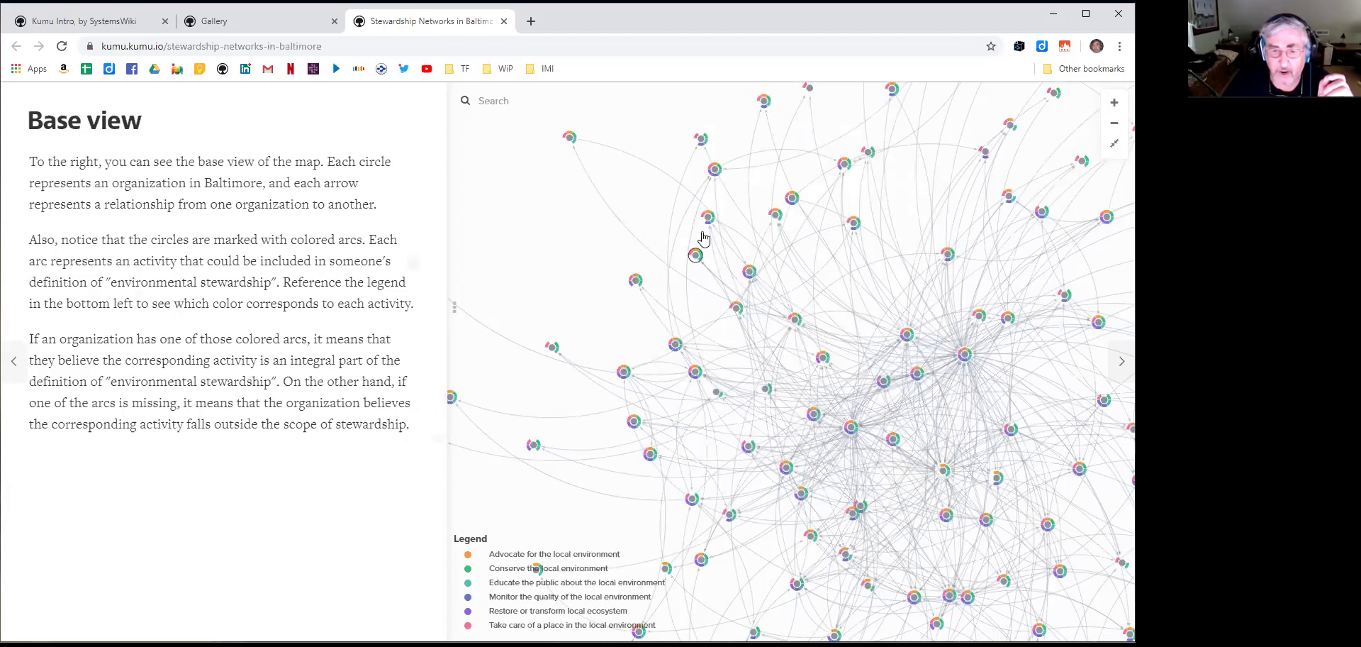
mouse_move(703, 145)
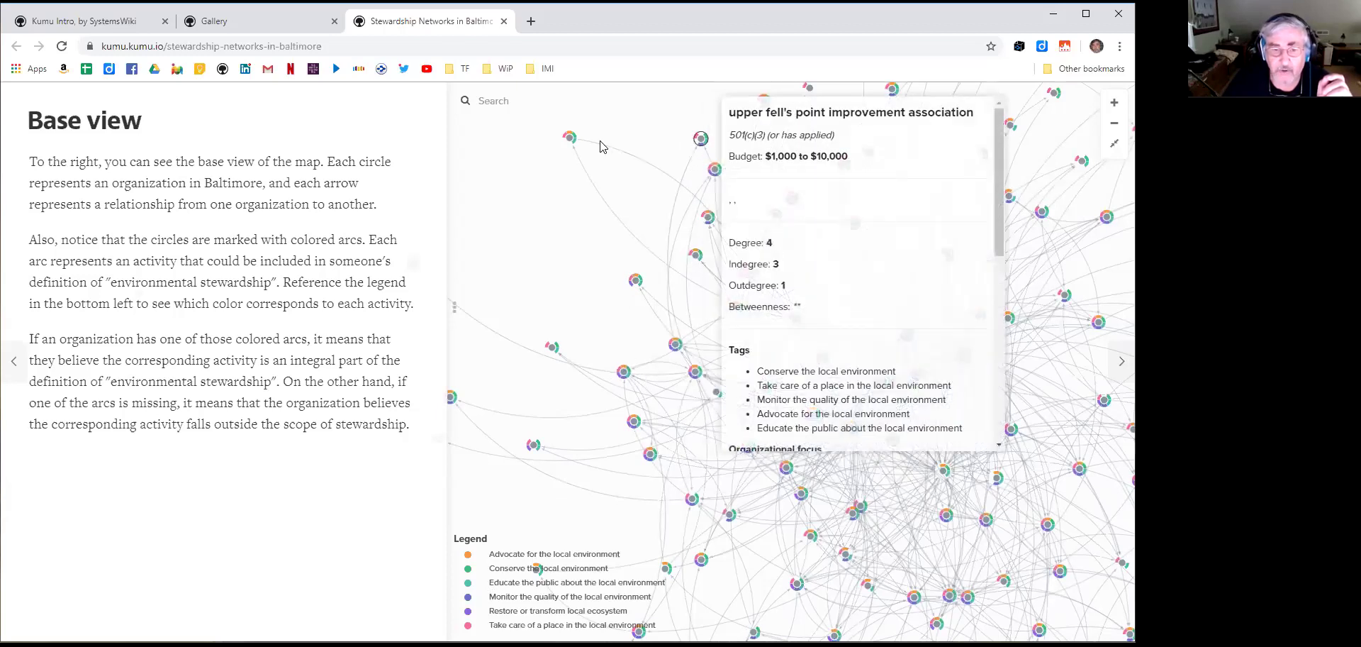
click(572, 142)
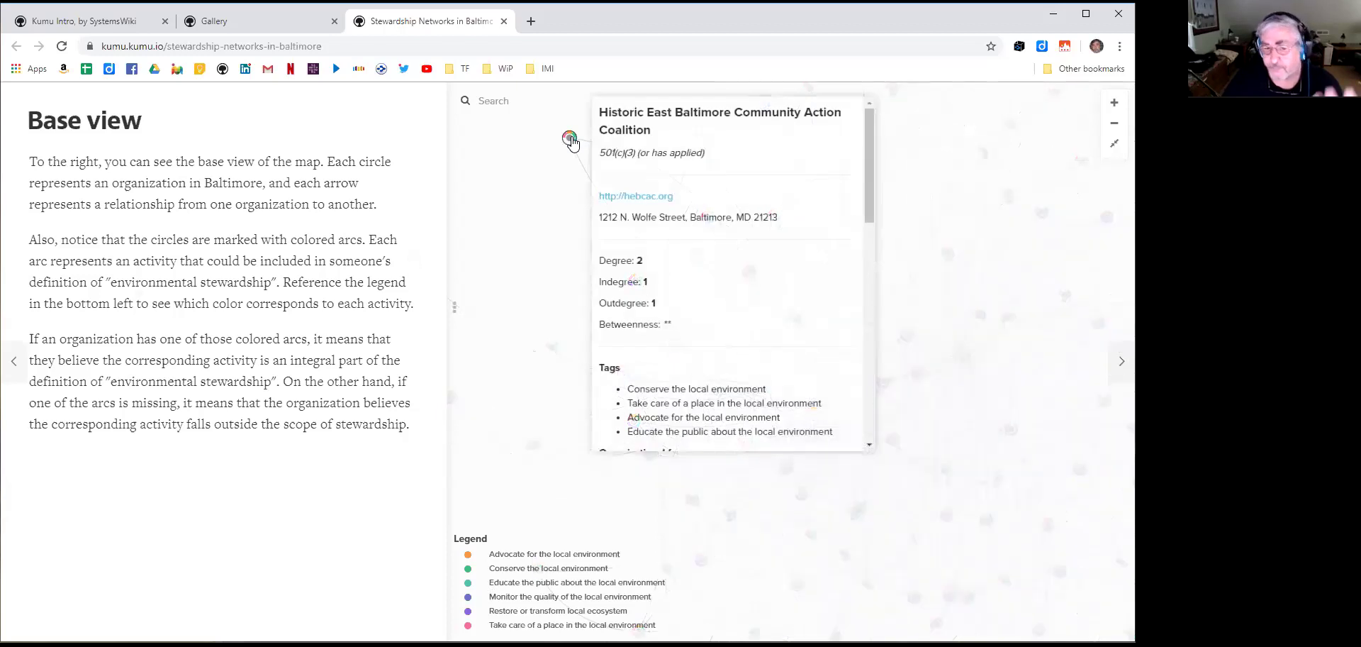
click(578, 402)
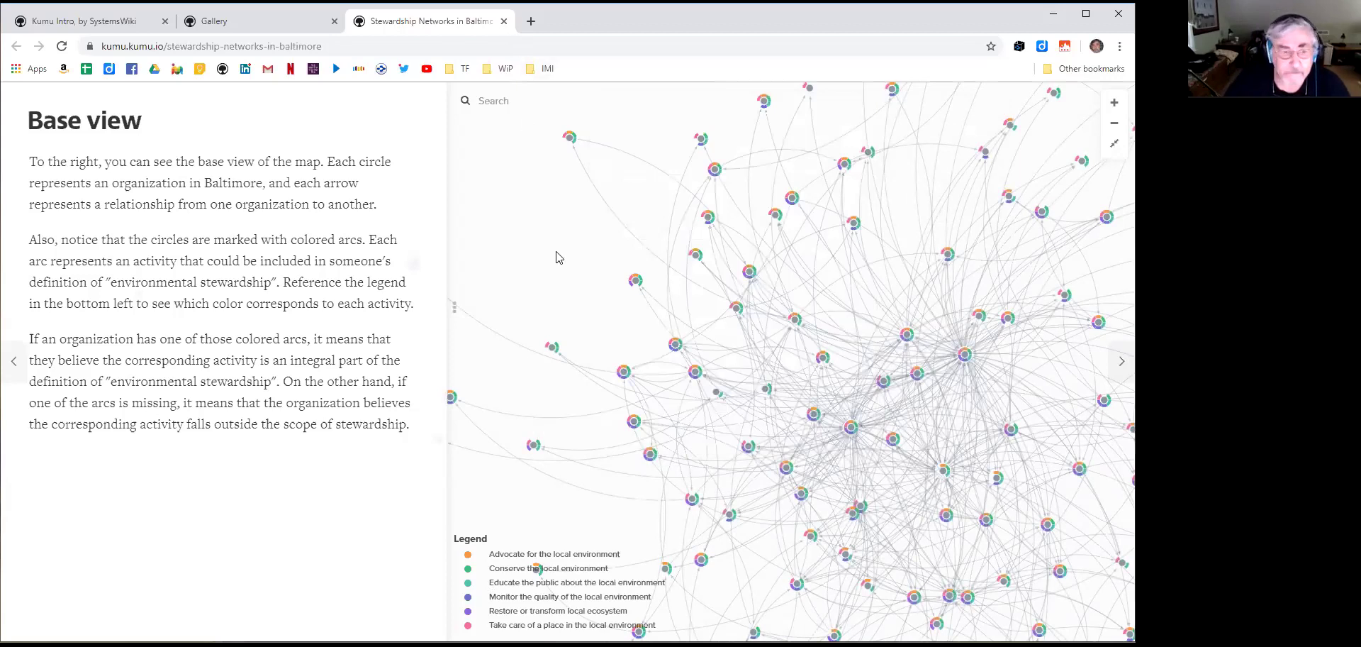
scroll(556, 257, down, 5)
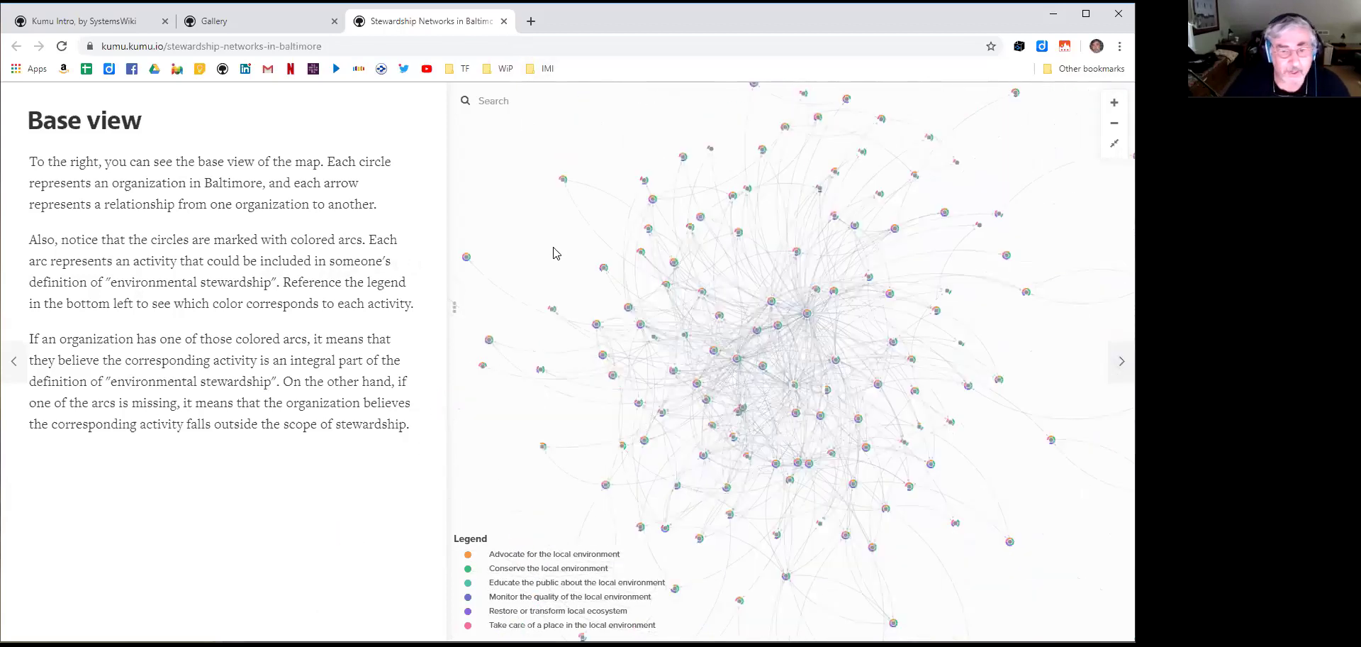
scroll(554, 248, down, 2)
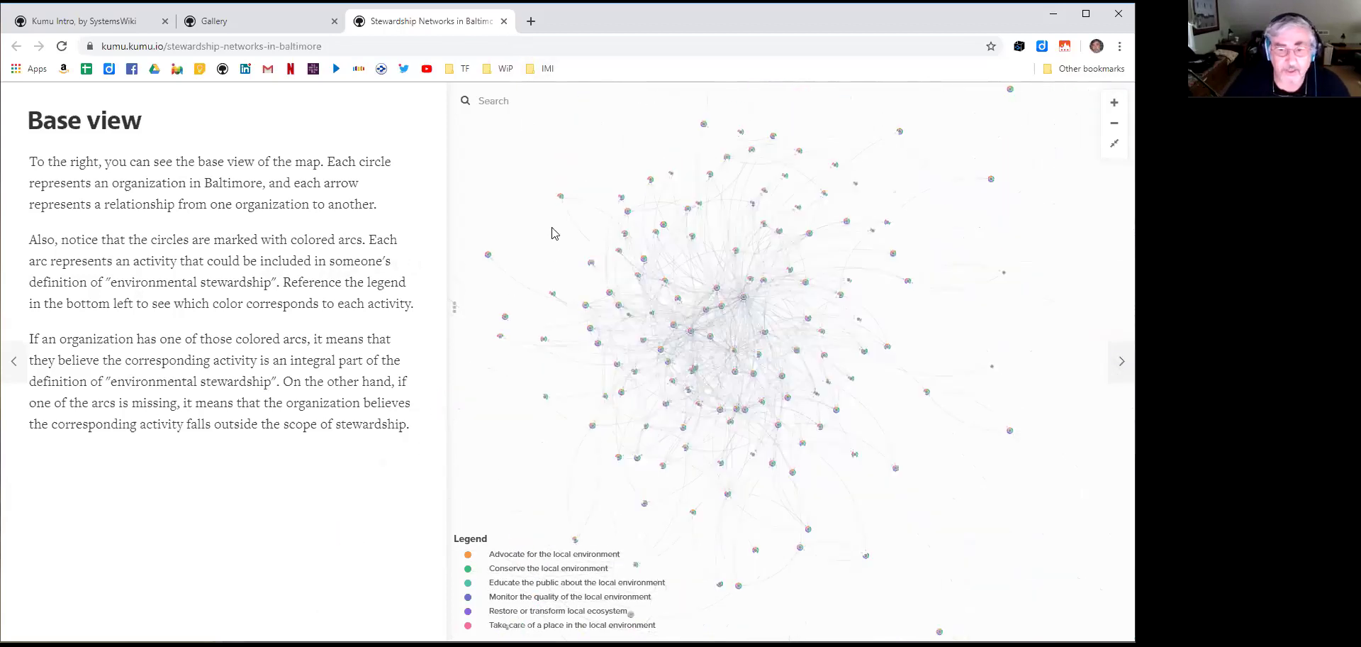
Close the Baltimore presentation and open the Rural Community Food System project from the WiP bookmarks in a new tab
click(504, 22)
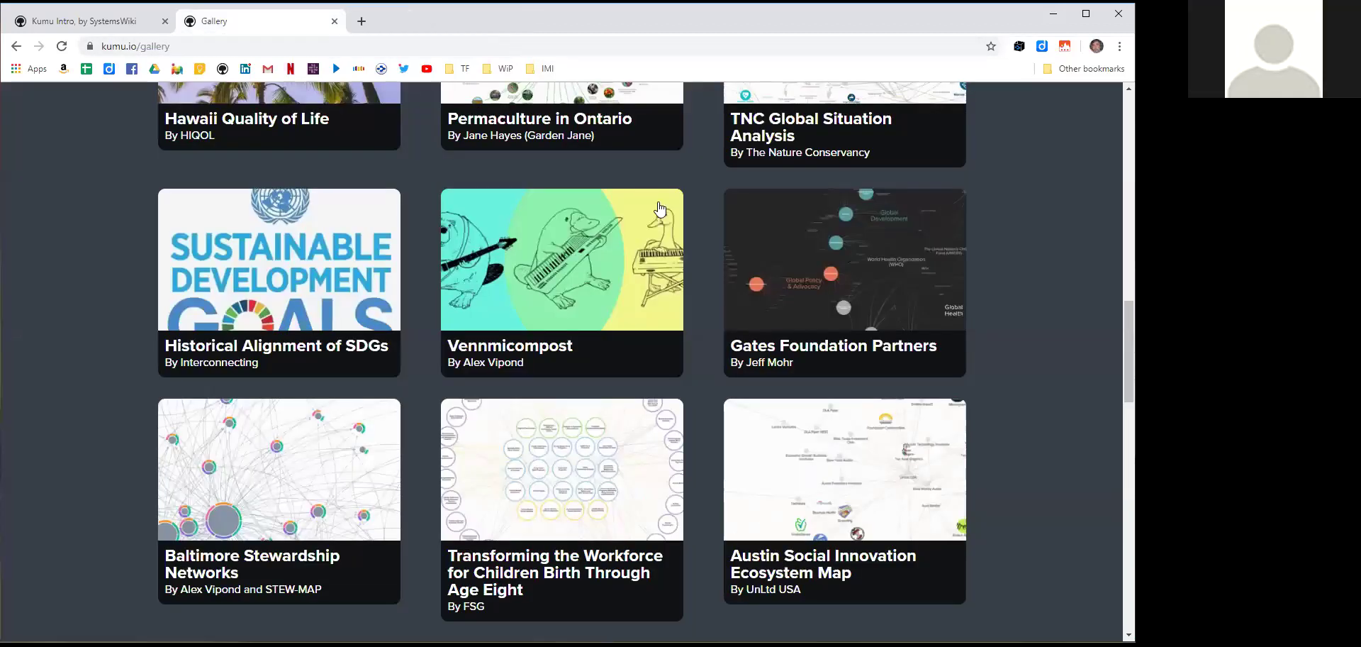
scroll(996, 356, up, 15)
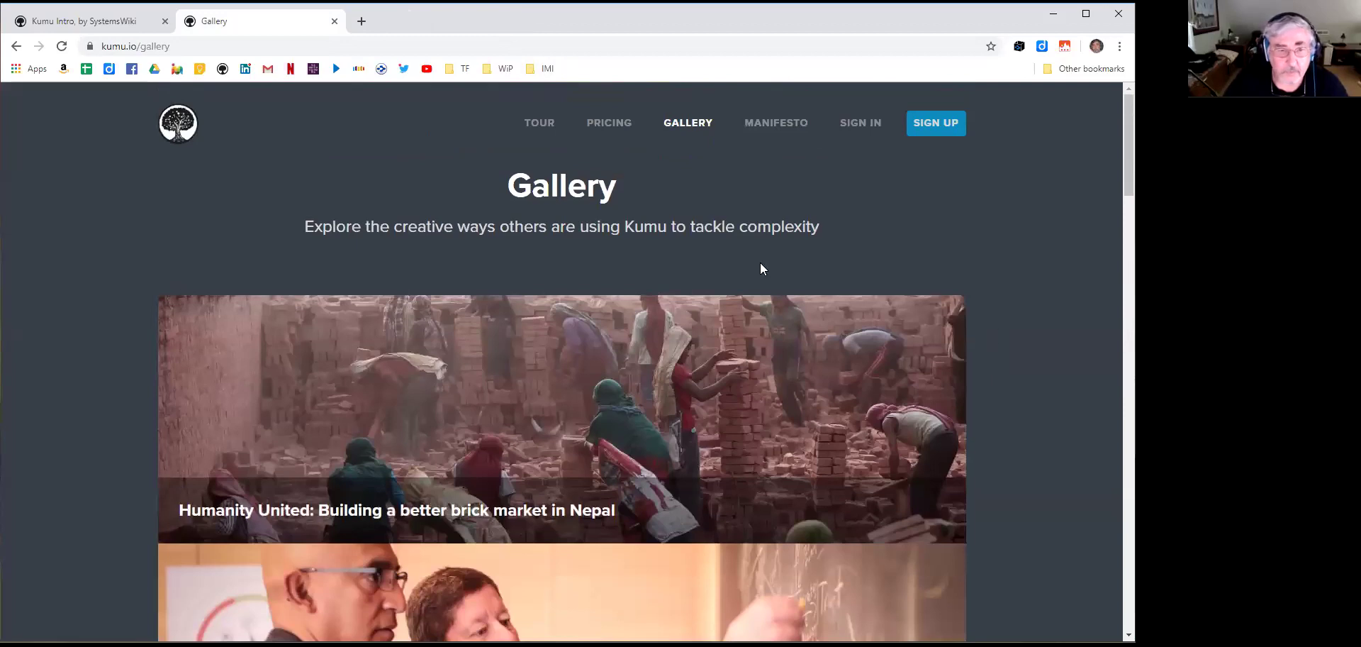
click(499, 68)
right_click(509, 90)
click(533, 101)
click(429, 20)
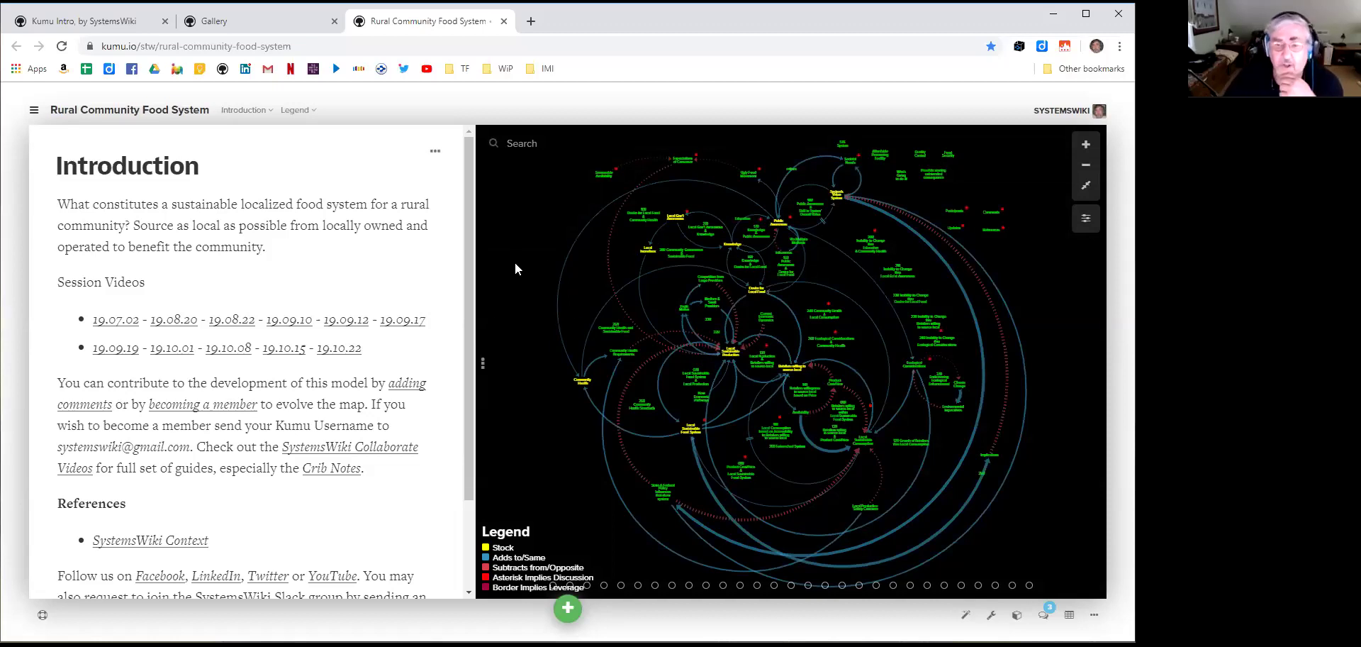
Review the Legend view's code in the advanced editor of the Rural Community Food System map, then close the settings
click(1087, 220)
scroll(1044, 278, down, 10)
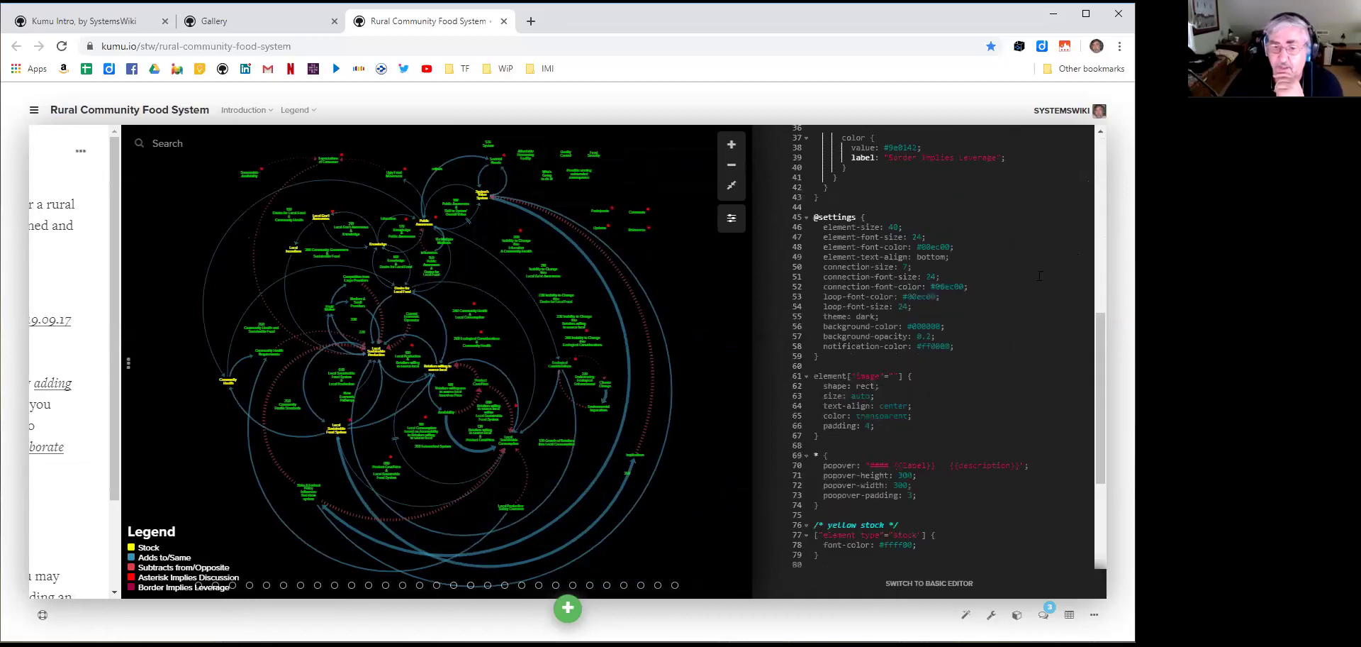
scroll(1037, 271, up, 10)
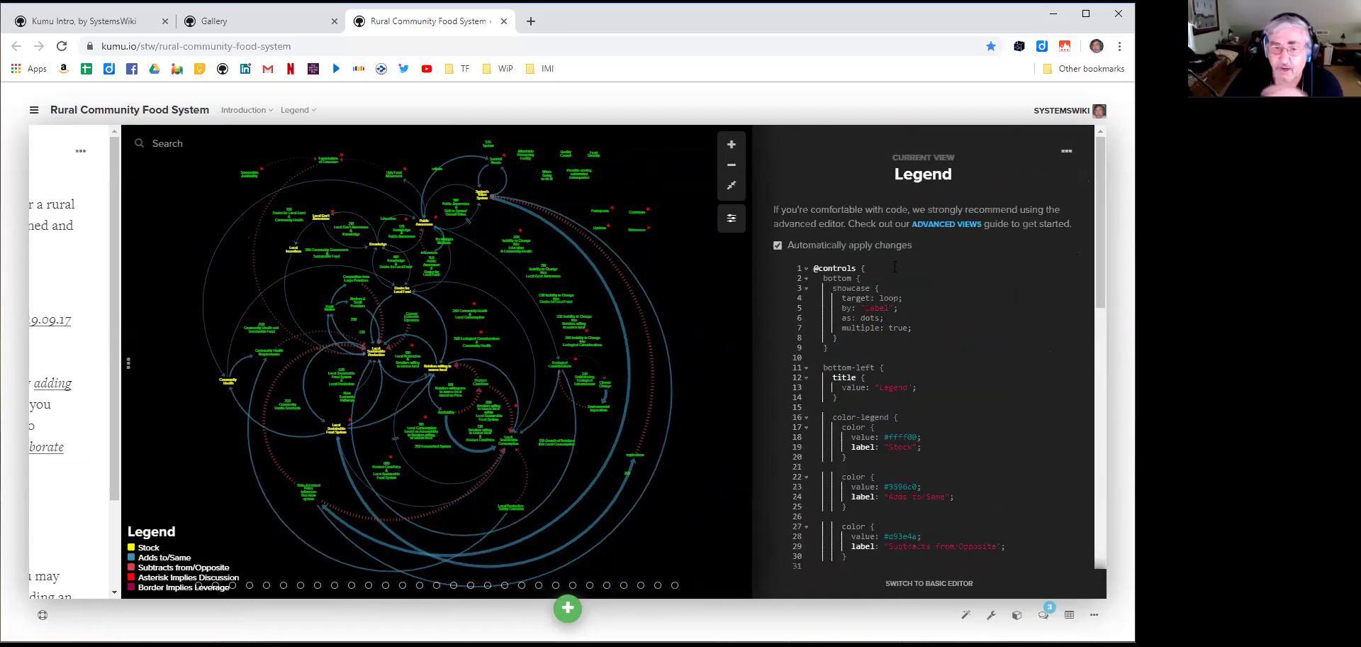
click(732, 218)
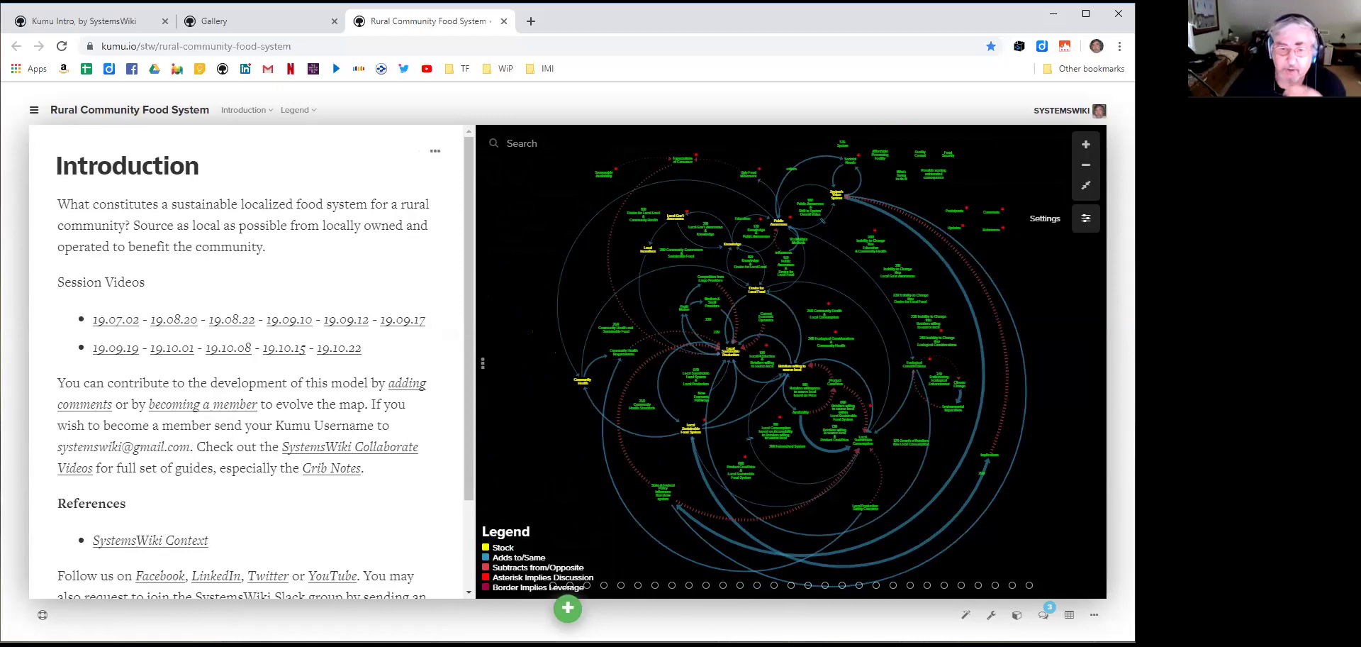
View the Fork project page in the Rural Community Food System project overview, then close the overview
click(35, 113)
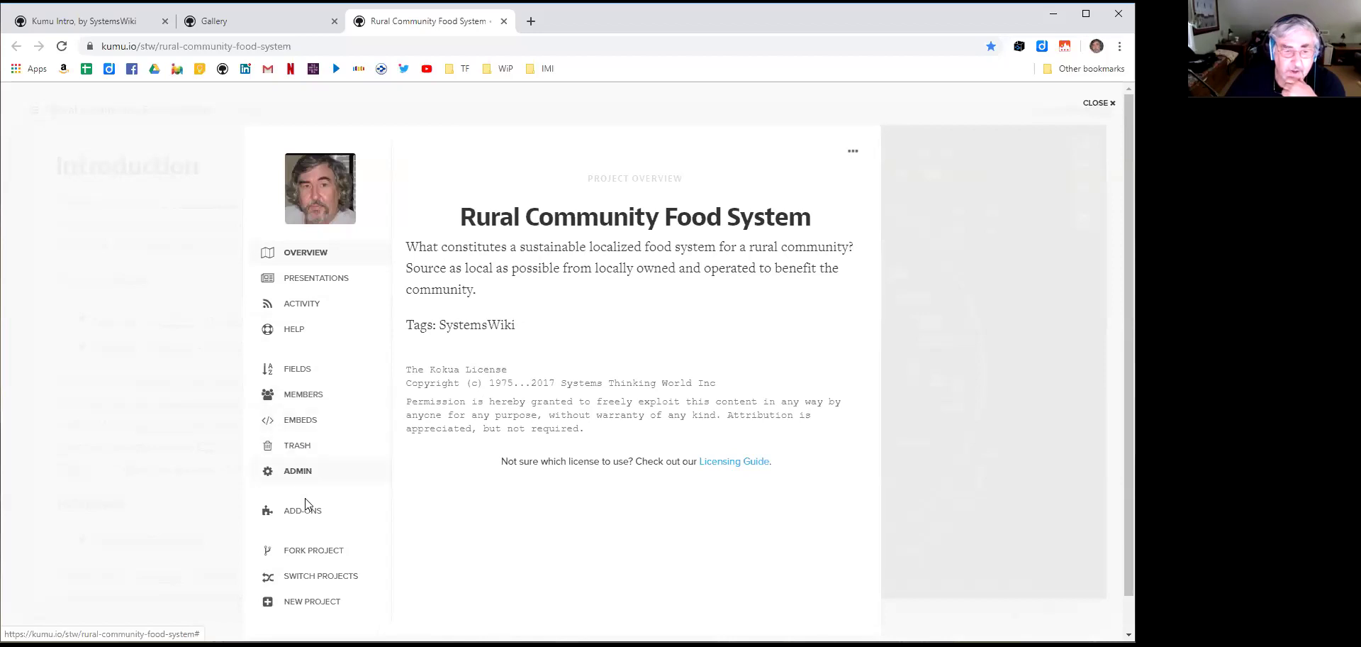
click(315, 551)
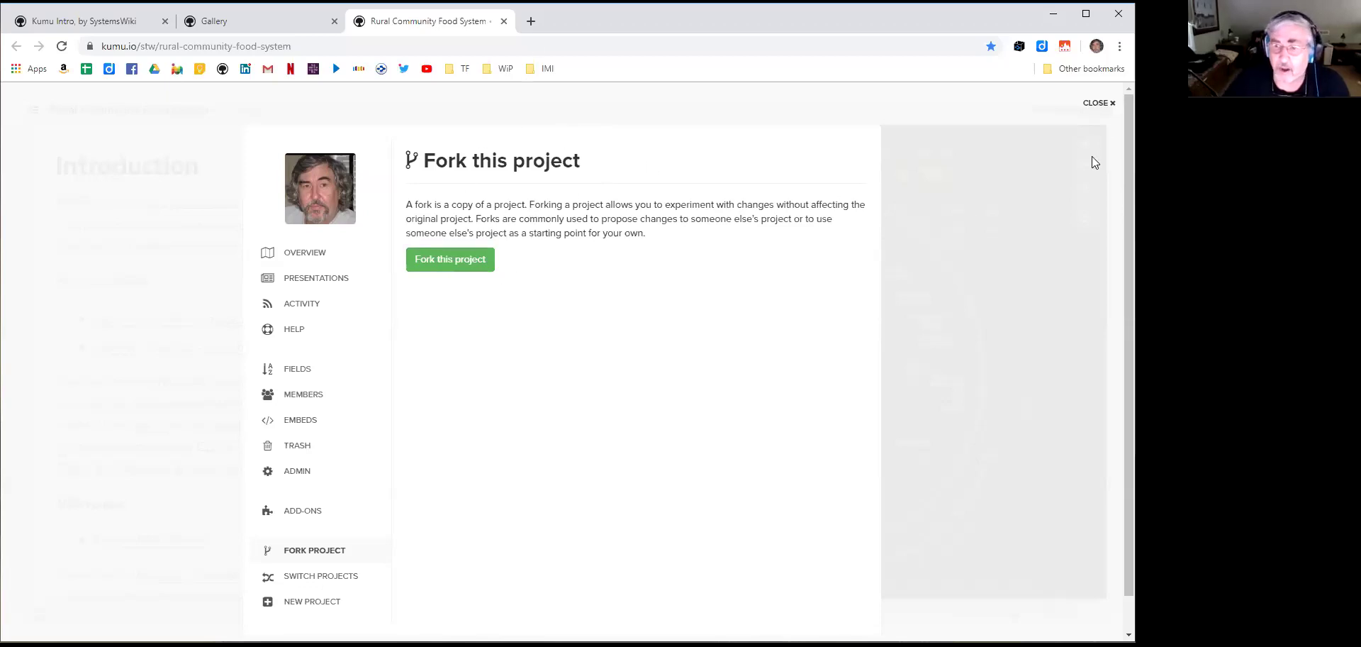
click(1107, 103)
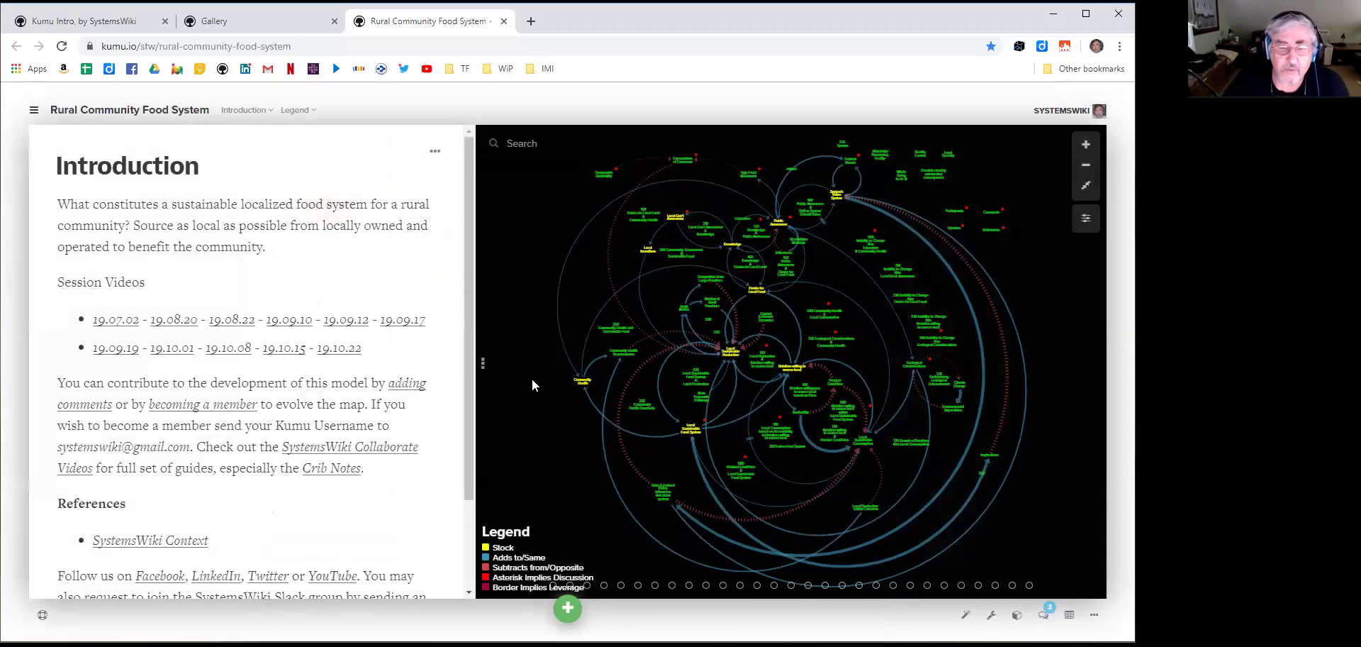
Open Kumu's Pricing page from the Gallery site in a new tab and review the Personal, Organization and Enterprise plans
click(258, 21)
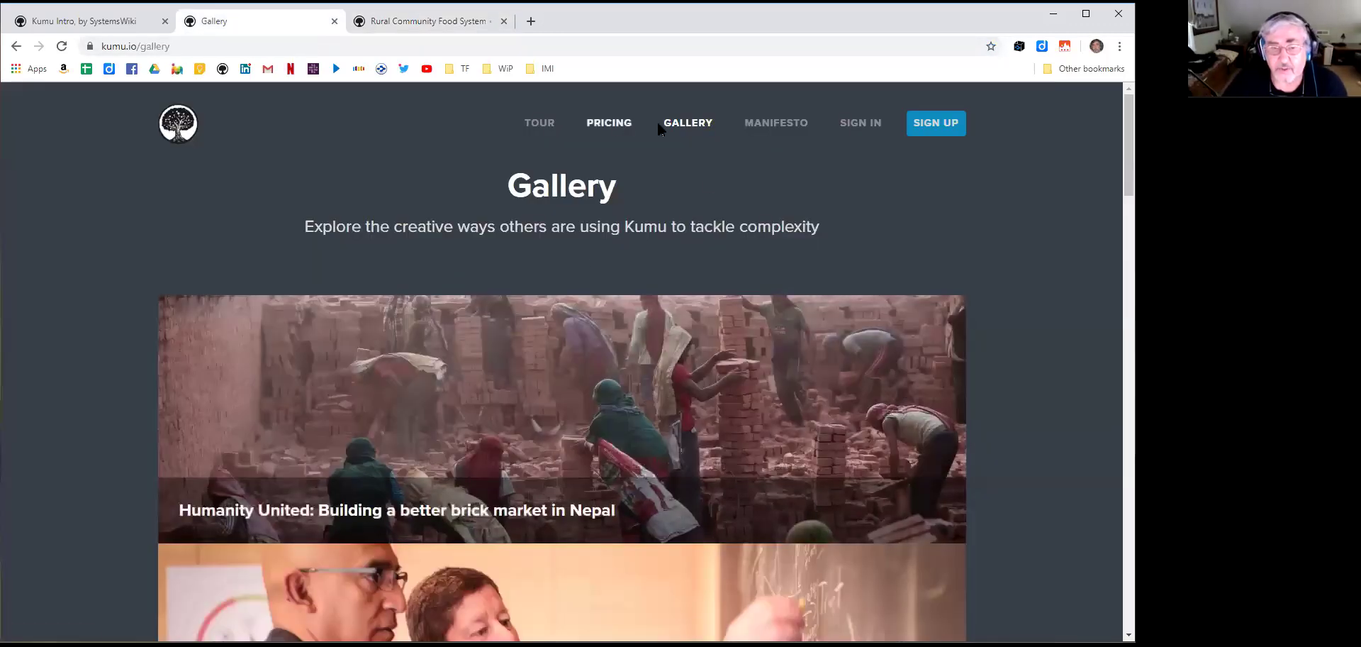
right_click(627, 129)
click(645, 128)
click(448, 27)
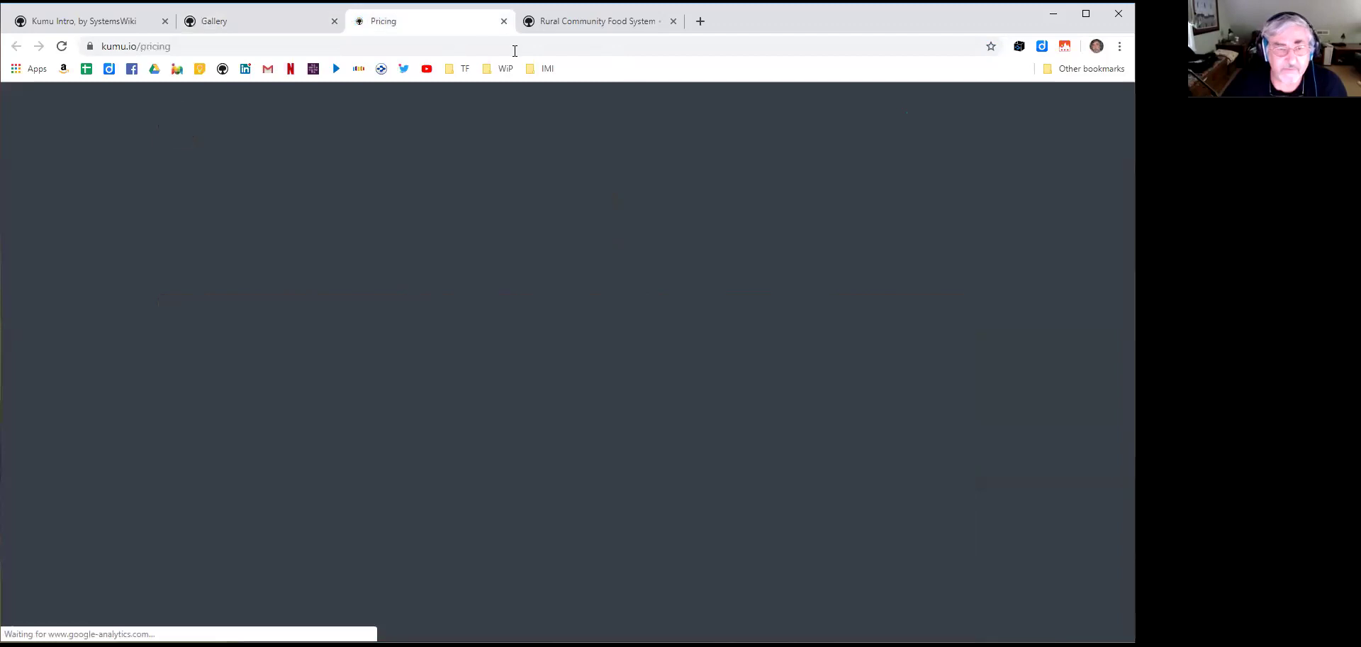
scroll(1053, 287, down, 5)
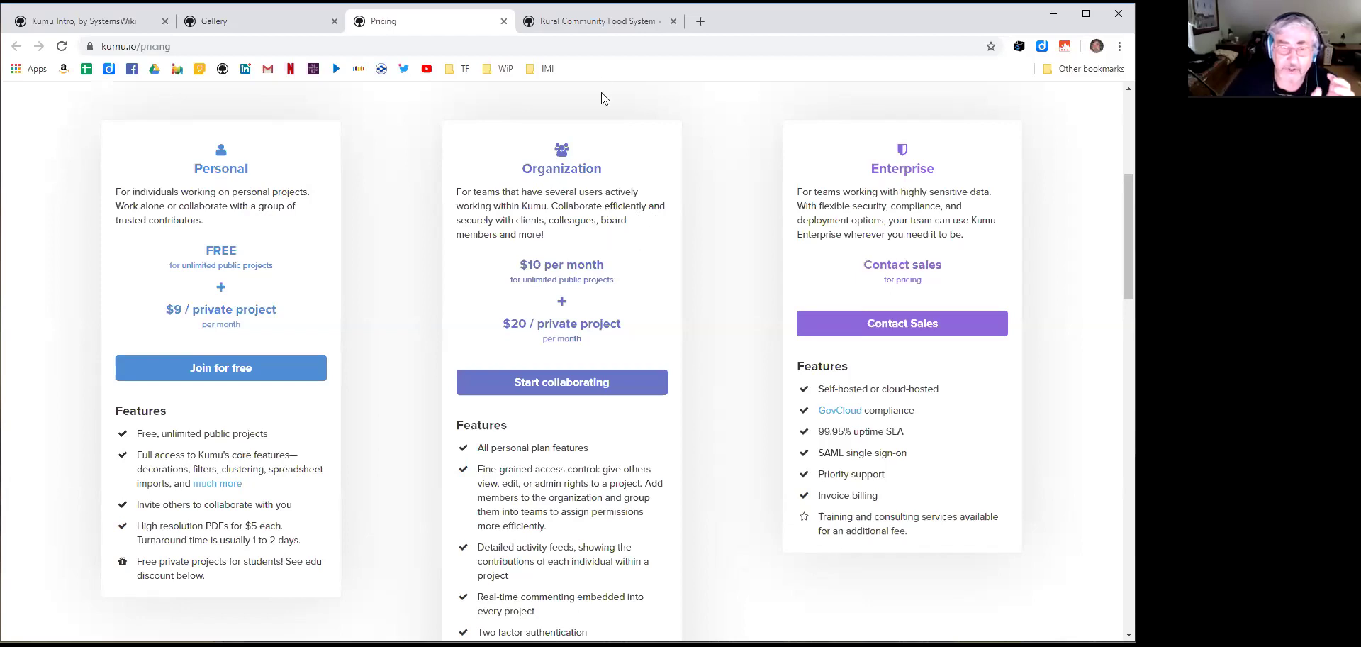
In the Rural Community Food System project, look through the issue list and the "It's a project" discussion, then close the discussions
click(589, 21)
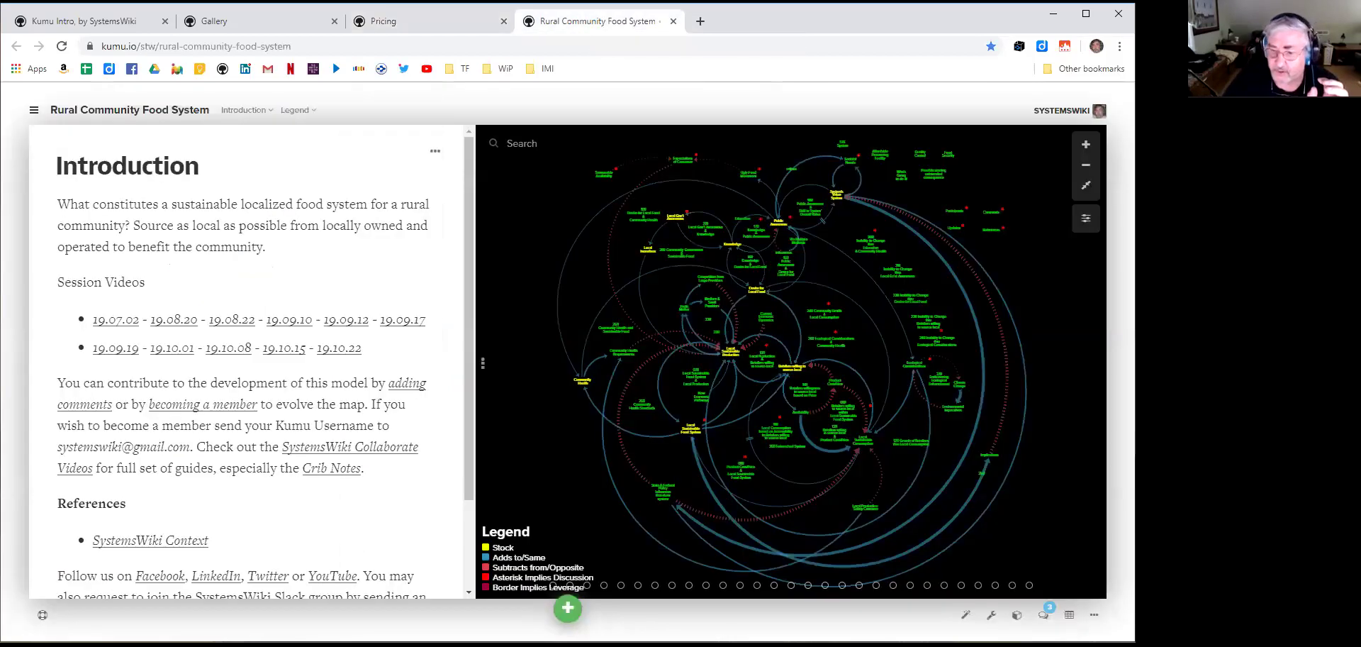
click(1043, 614)
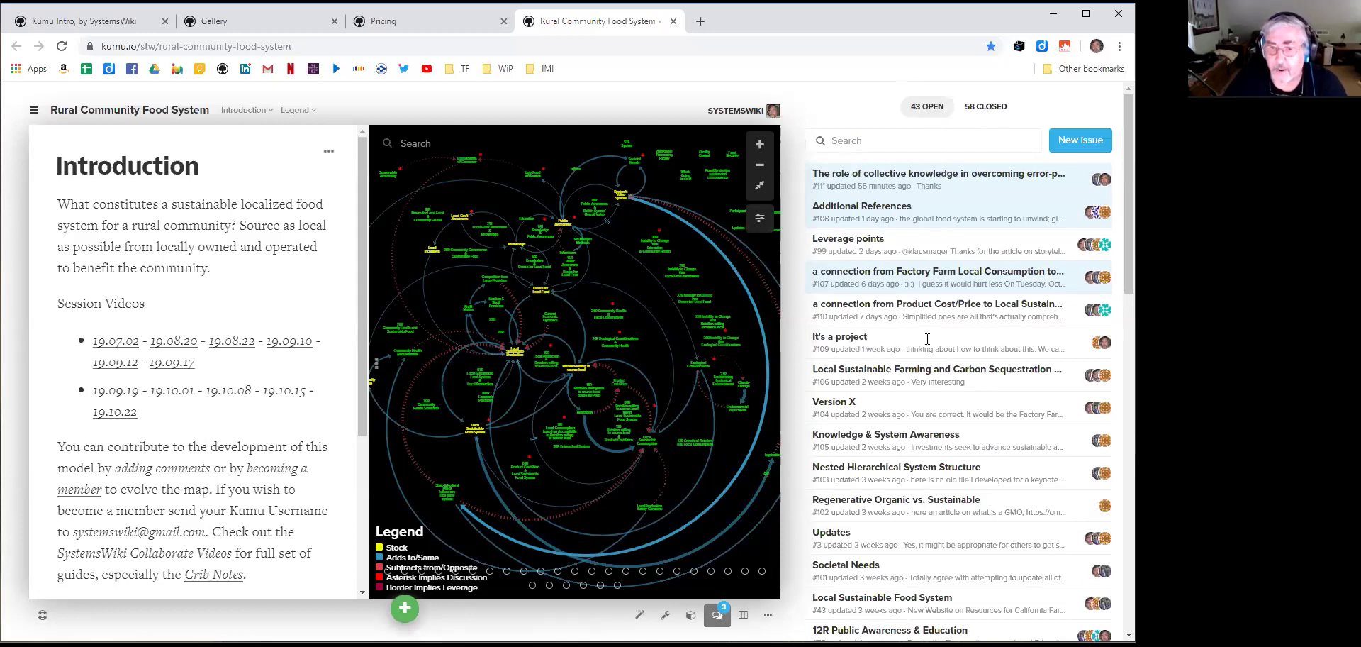
click(928, 339)
scroll(943, 283, down, 15)
scroll(942, 286, up, 15)
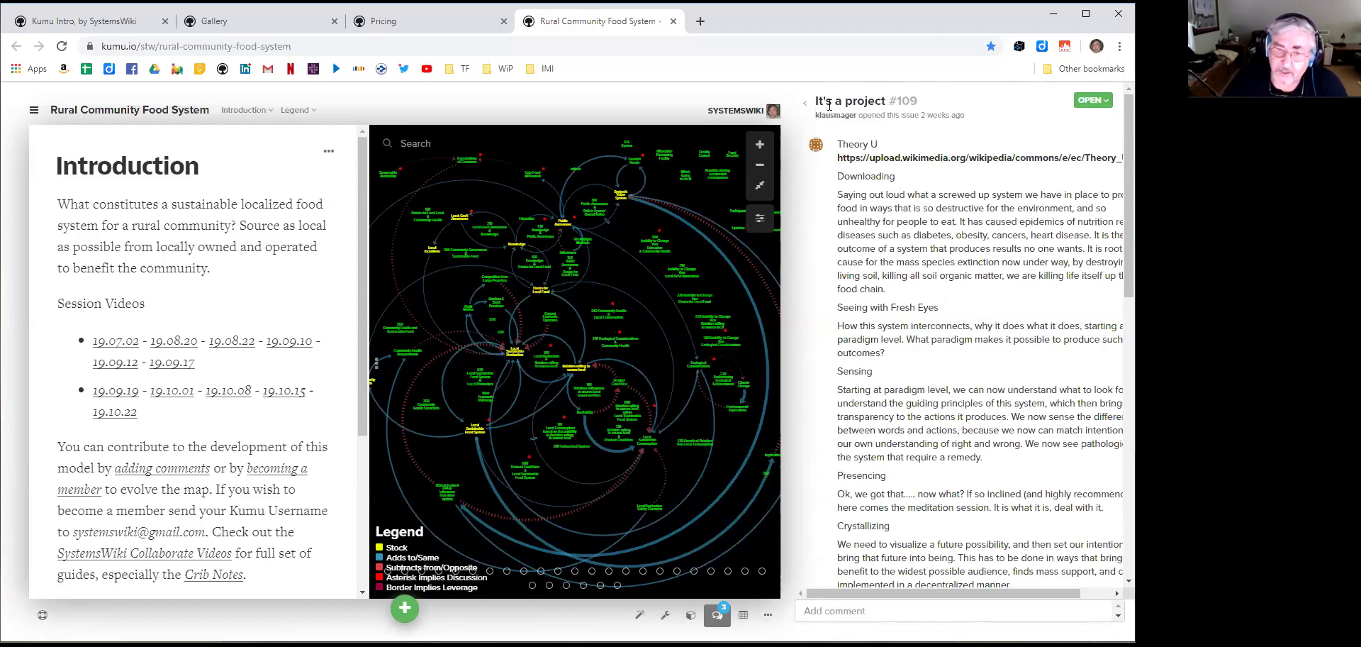
click(805, 103)
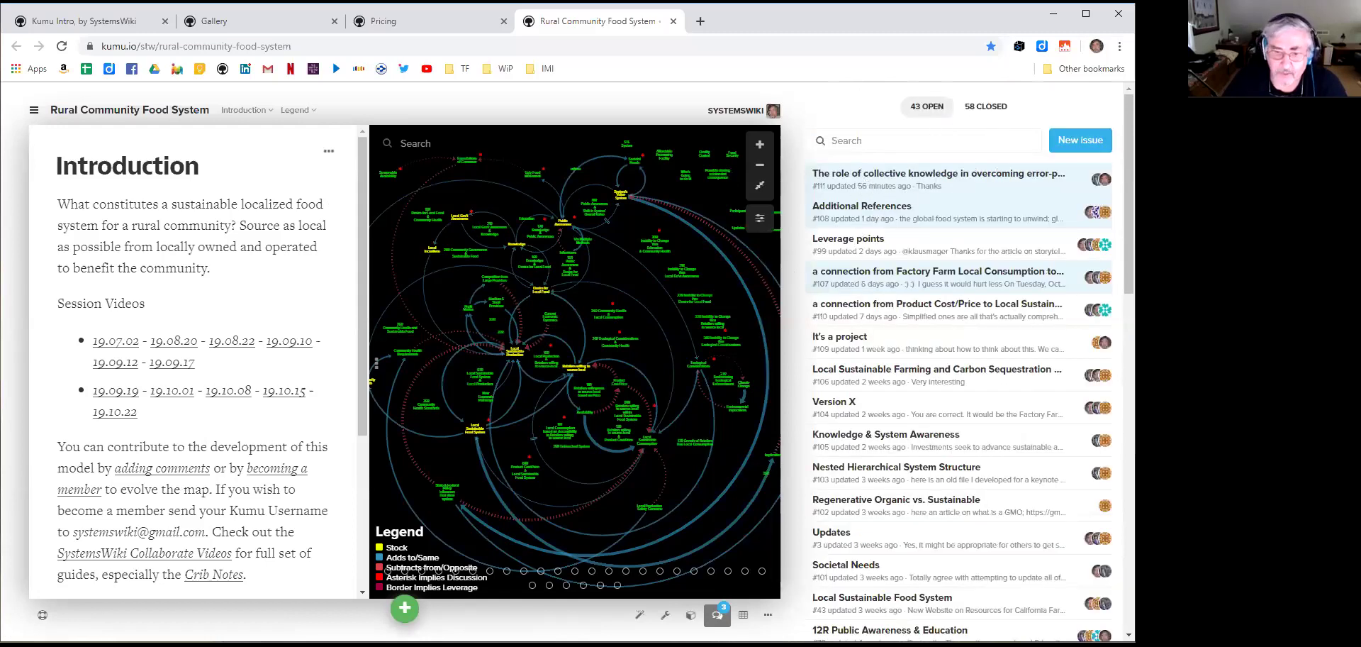
click(718, 614)
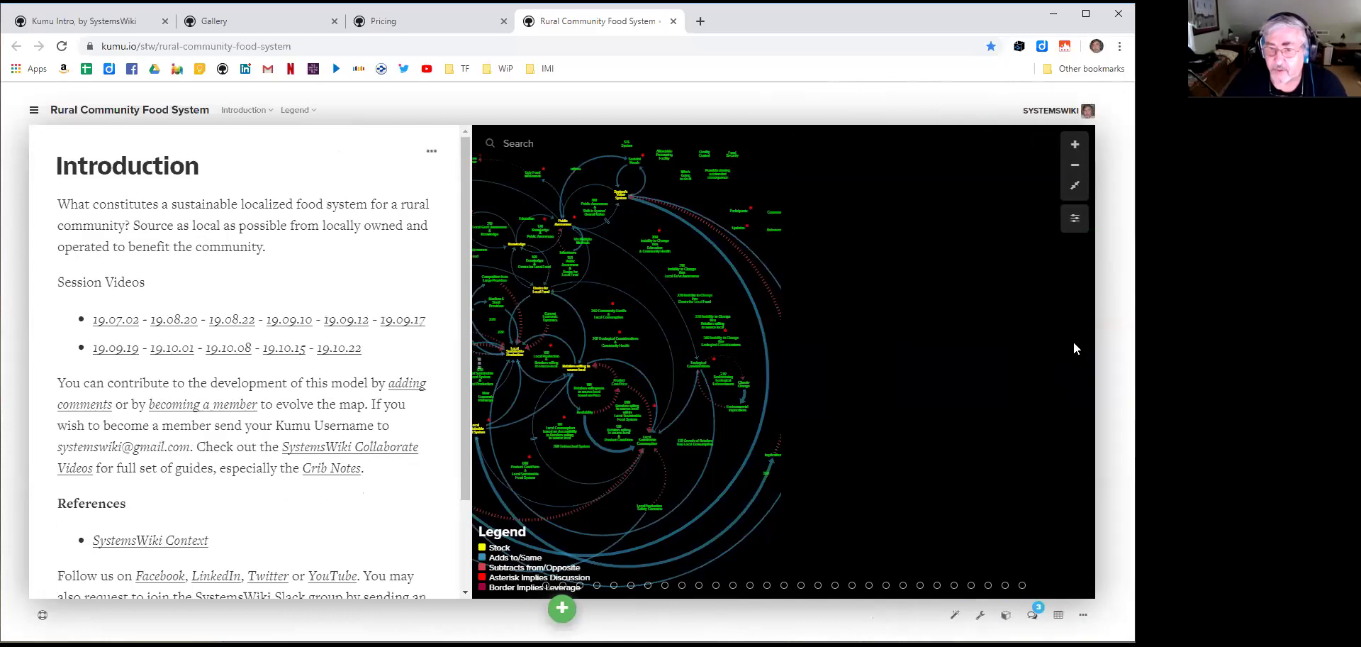
Look through the Rural Community Food System project's recent activity, then close the project overview
click(34, 110)
click(298, 305)
scroll(750, 284, down, 4)
scroll(751, 283, down, 10)
scroll(745, 286, down, 5)
scroll(745, 286, up, 20)
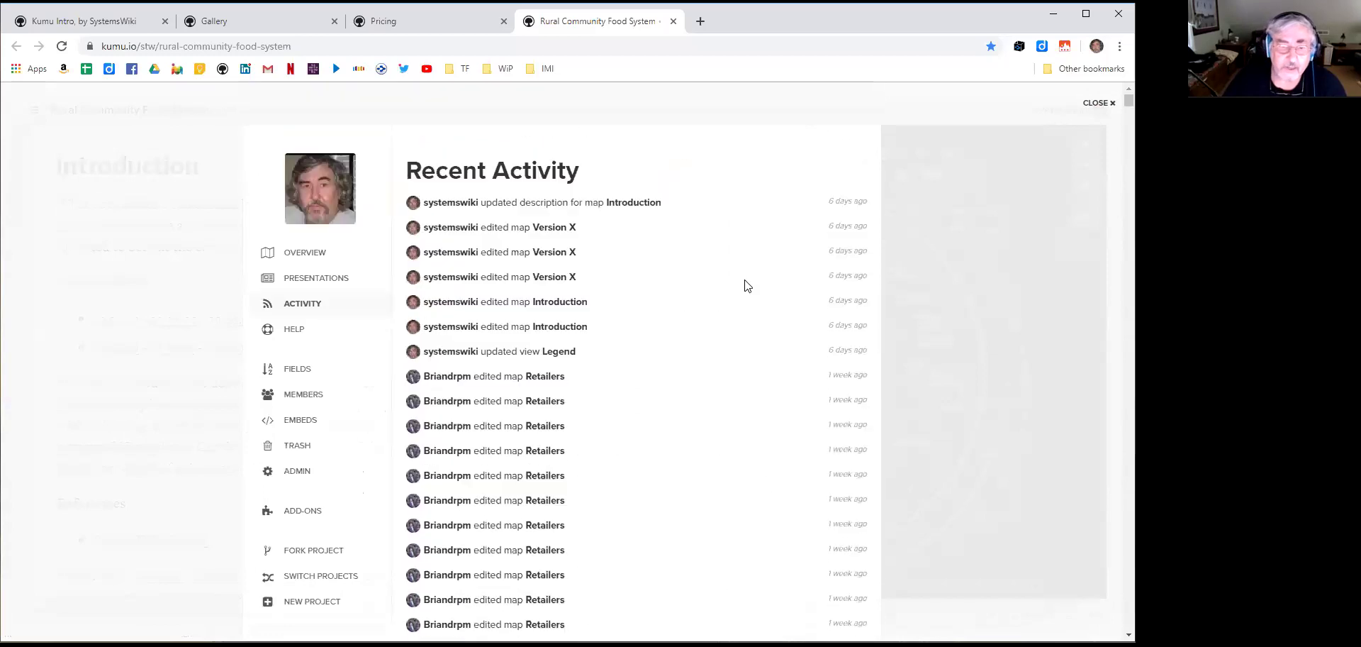
click(1106, 105)
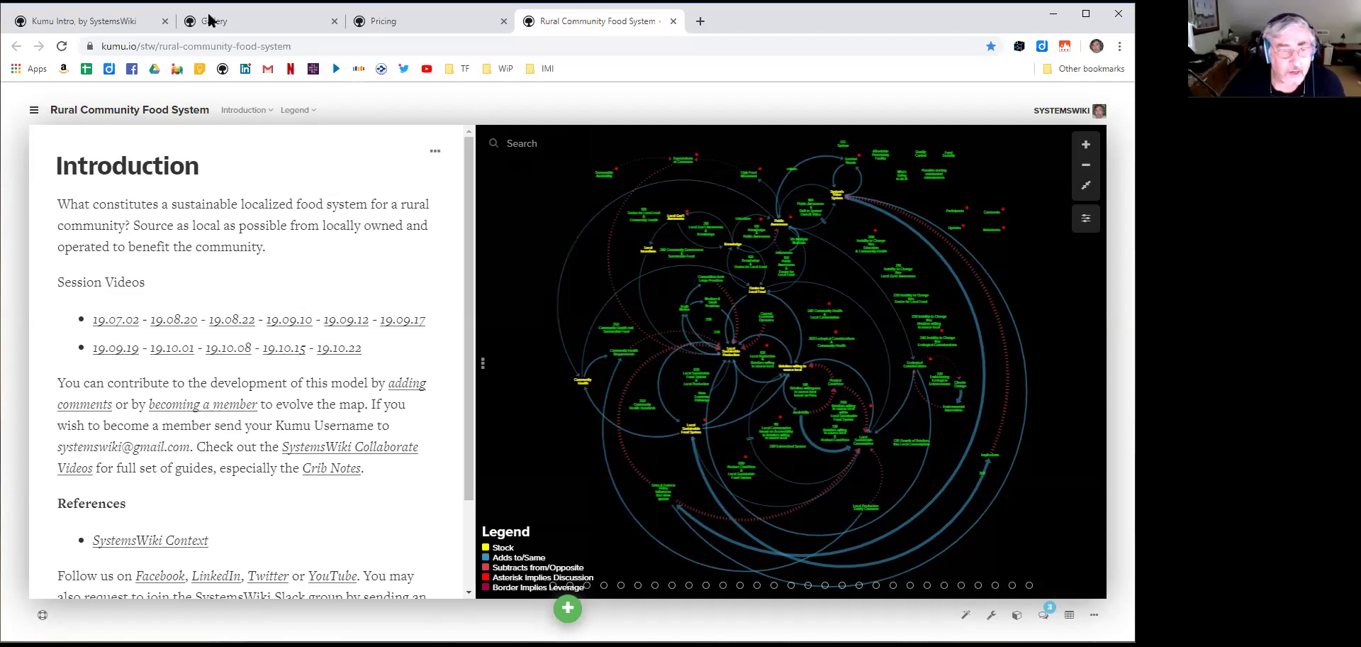
Revisit the pricing plans, then return to the Rural Community Food System project and check its recent activity for others' changes
click(413, 21)
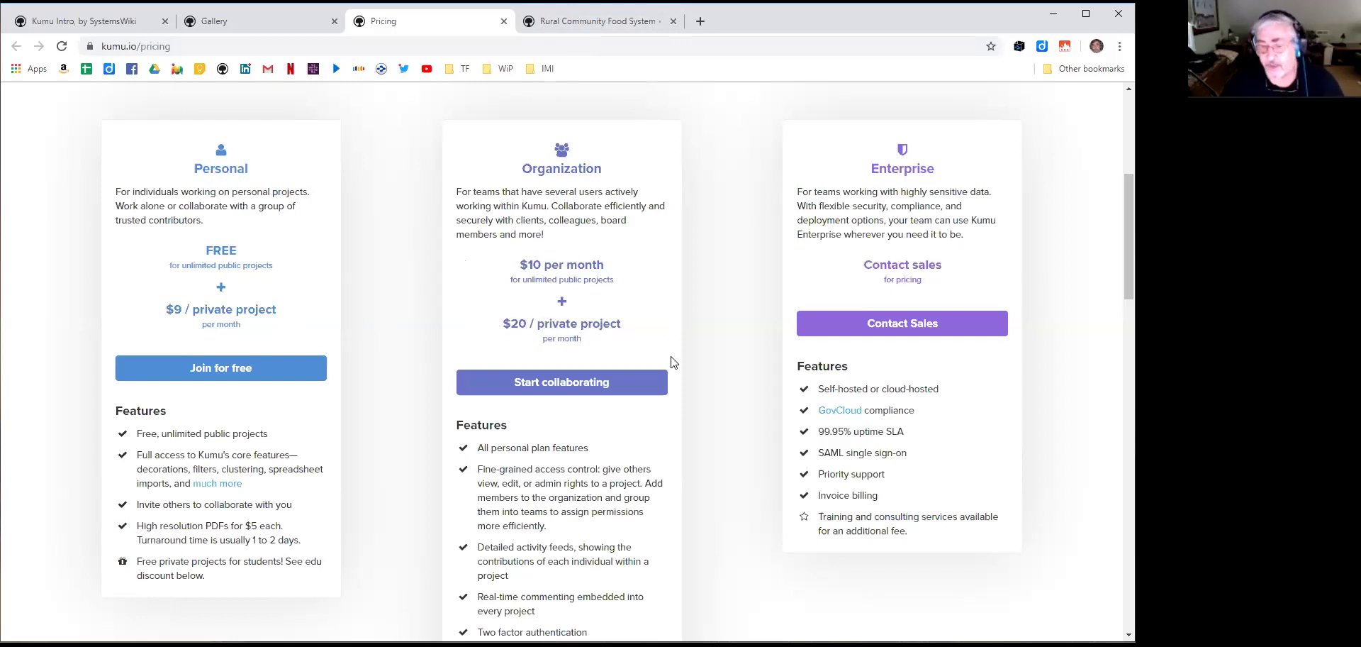
click(556, 24)
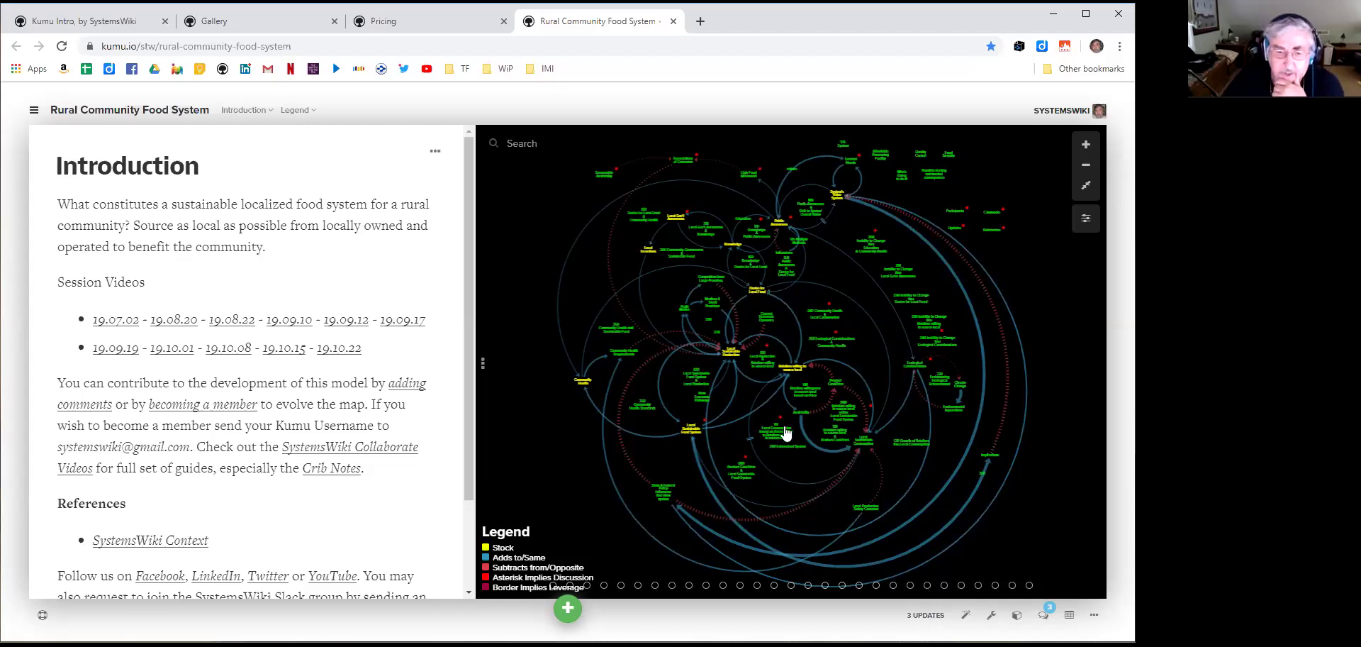
click(33, 110)
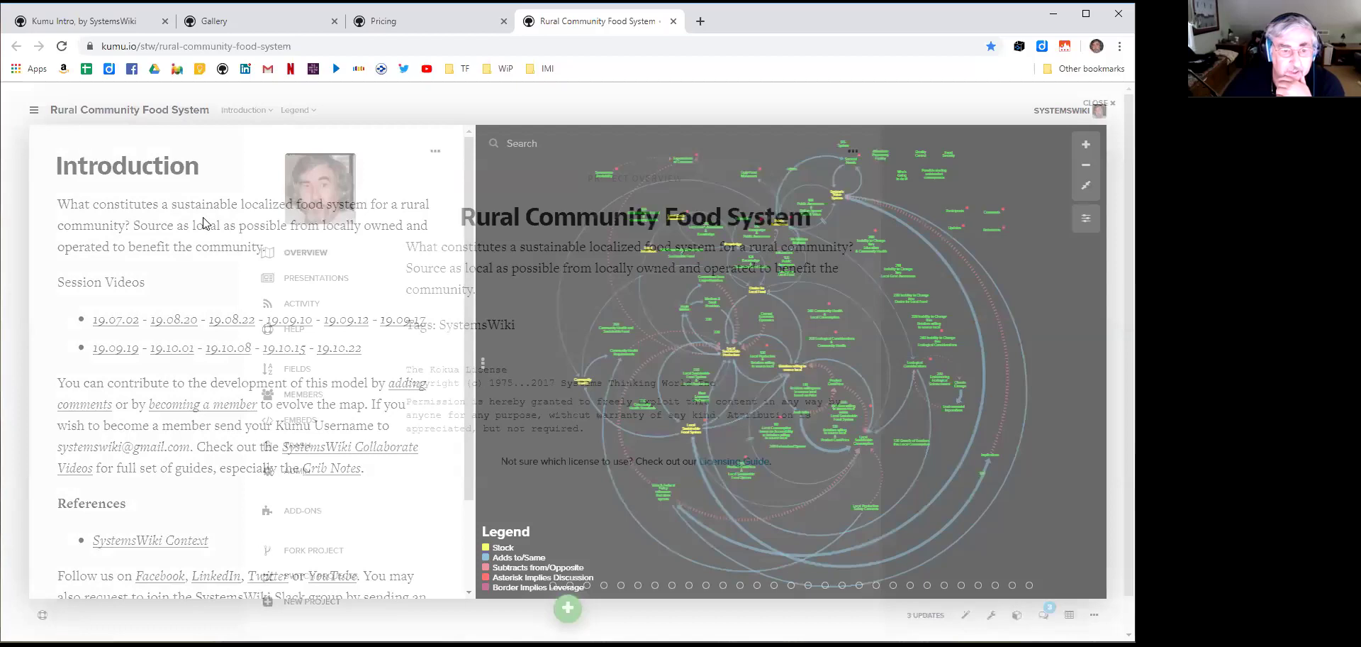
click(299, 305)
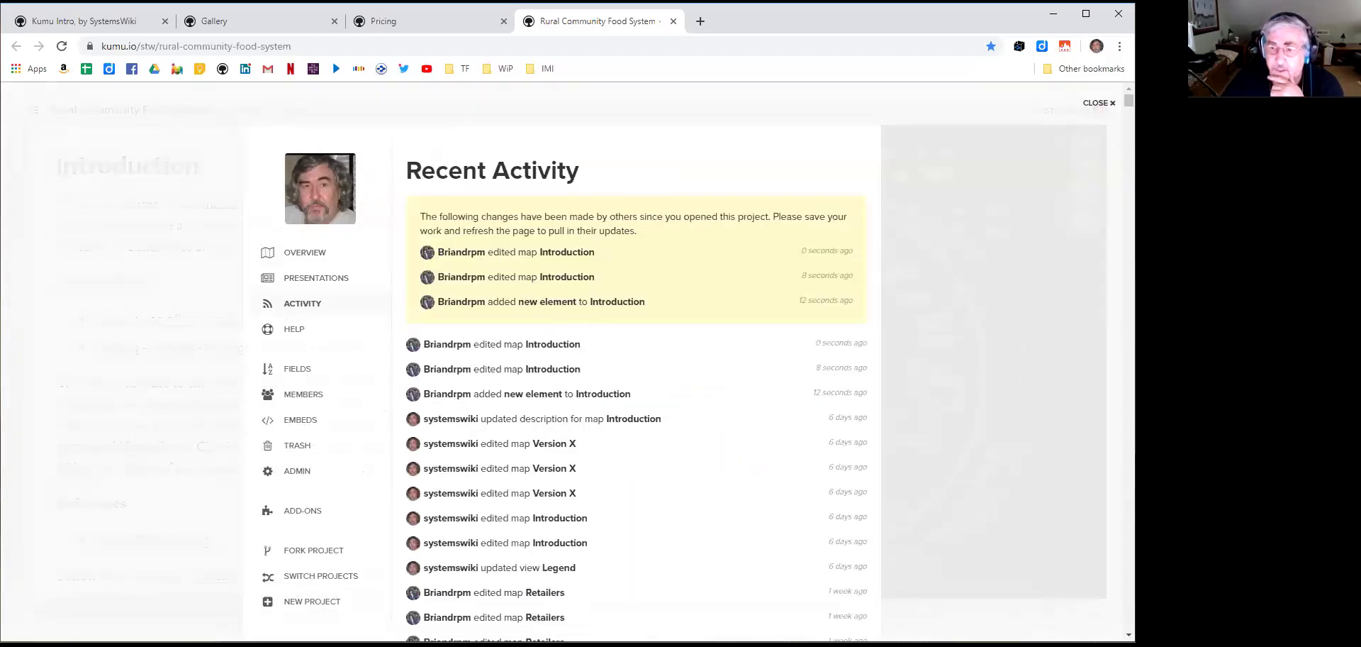
click(1099, 103)
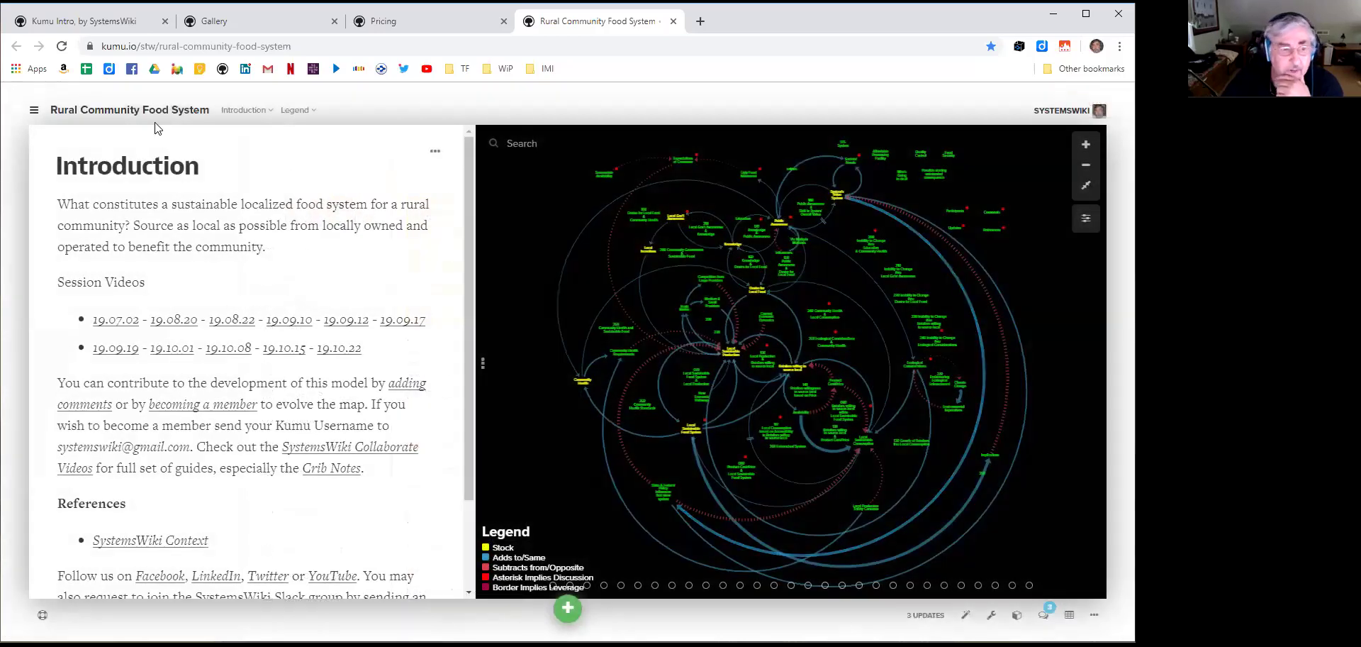
Reload the Rural Community Food System project and check its refreshed recent activity, then close the overview
key(F5)
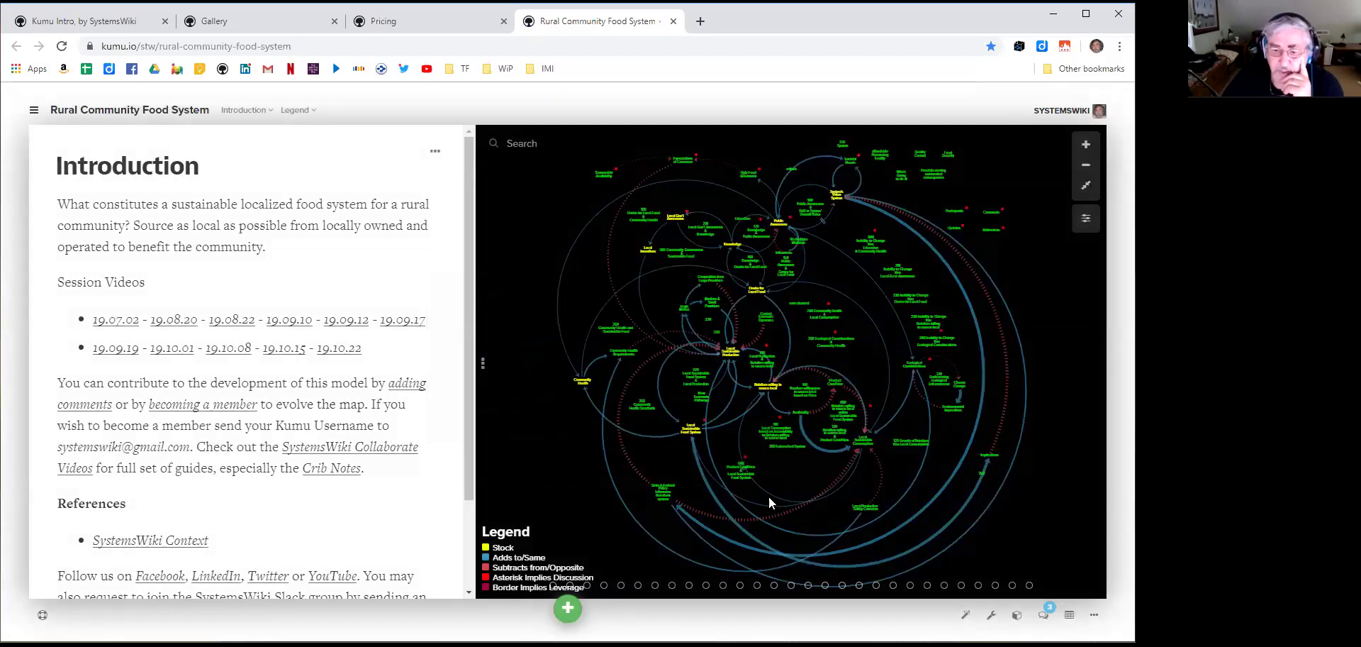
click(33, 113)
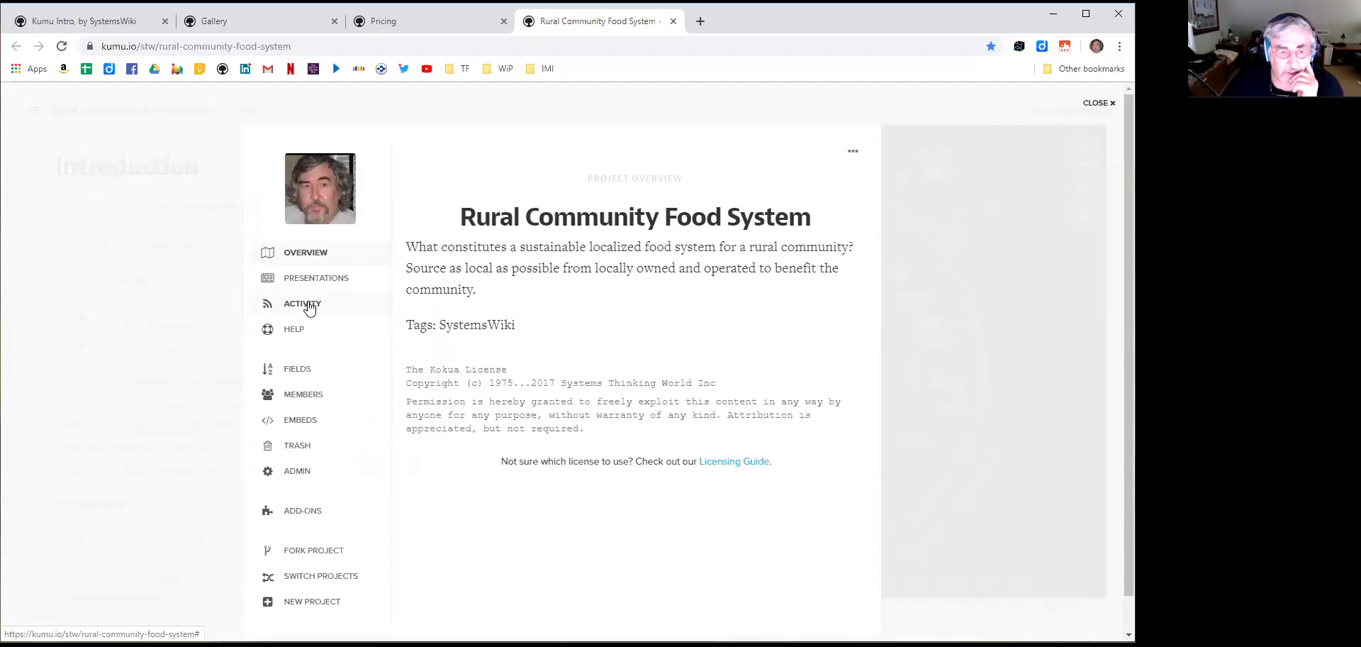
click(309, 305)
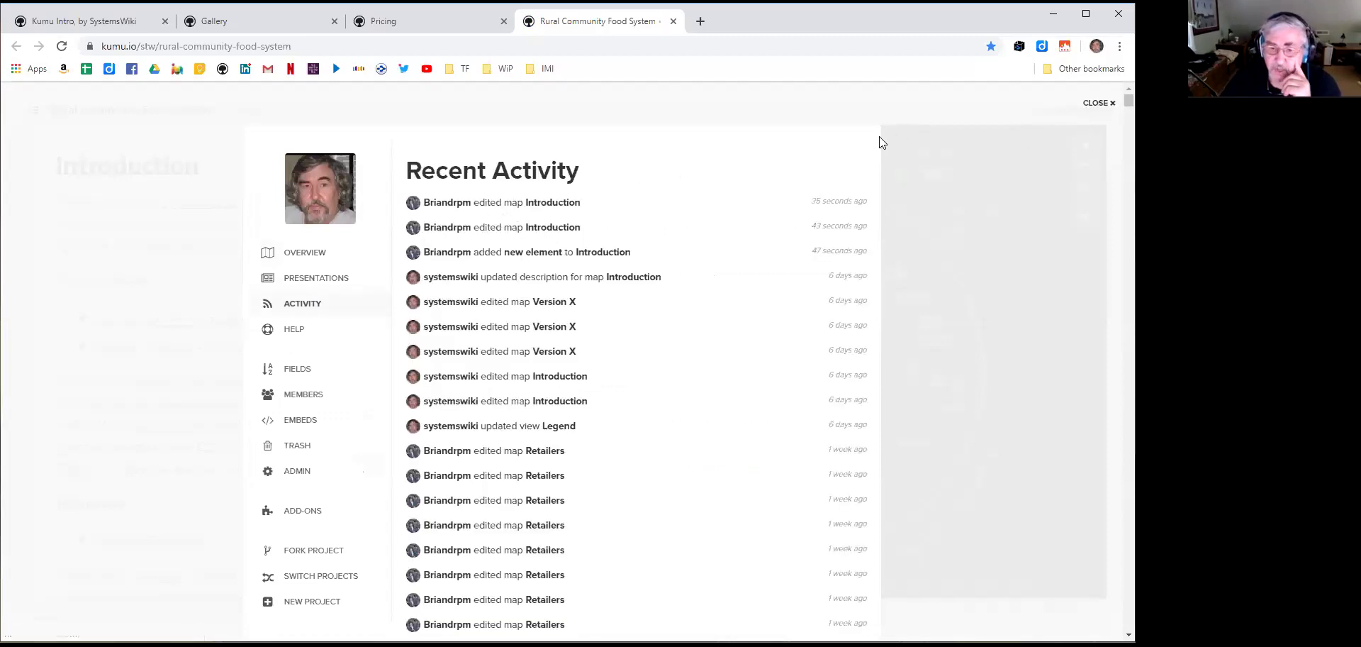
click(1100, 104)
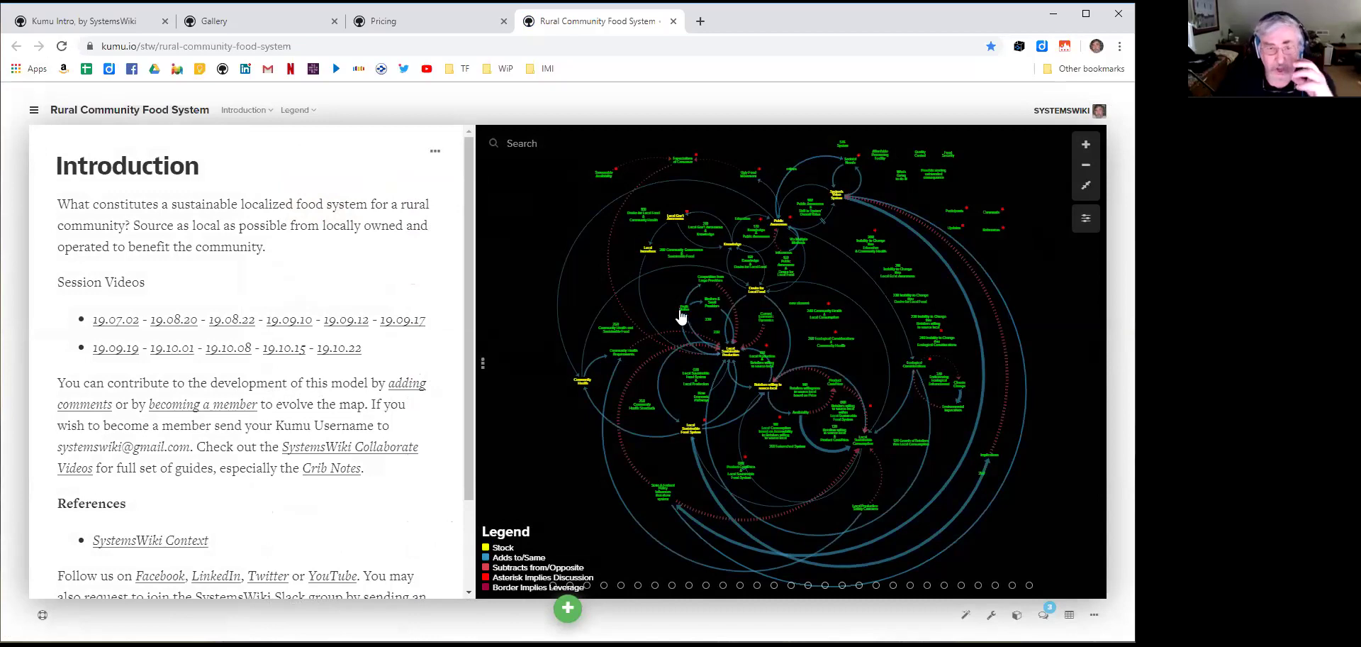
click(502, 69)
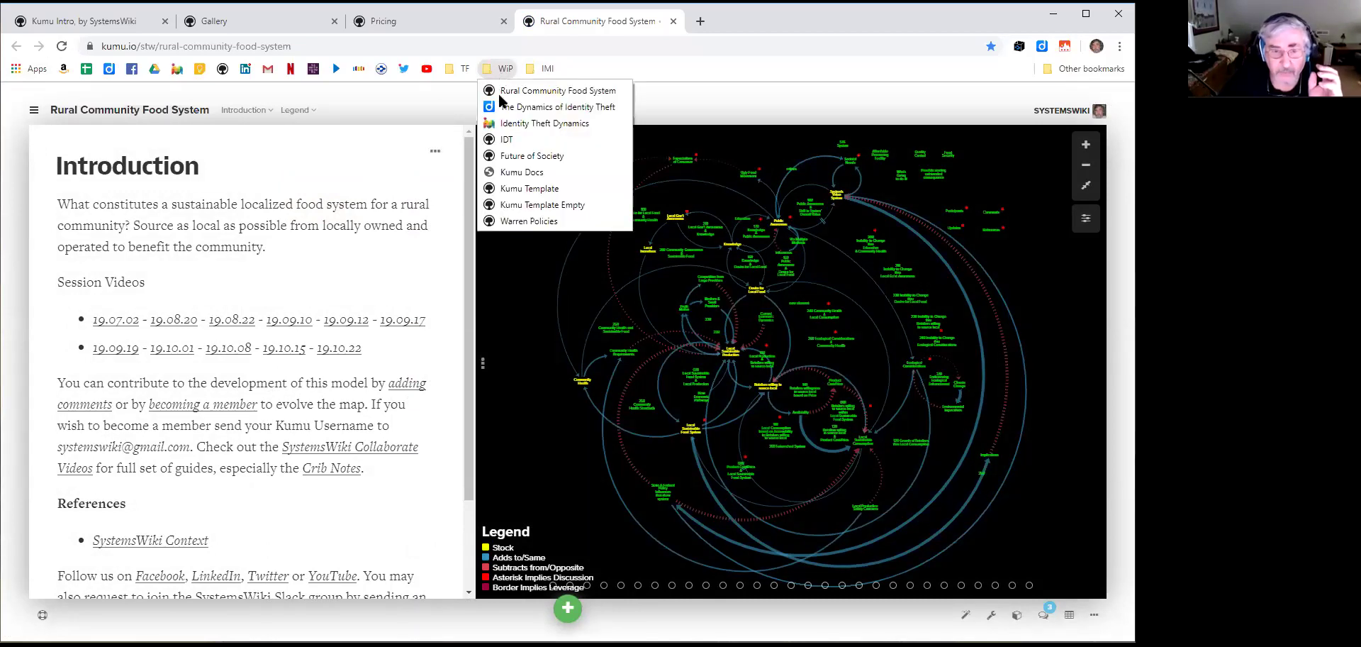
right_click(508, 193)
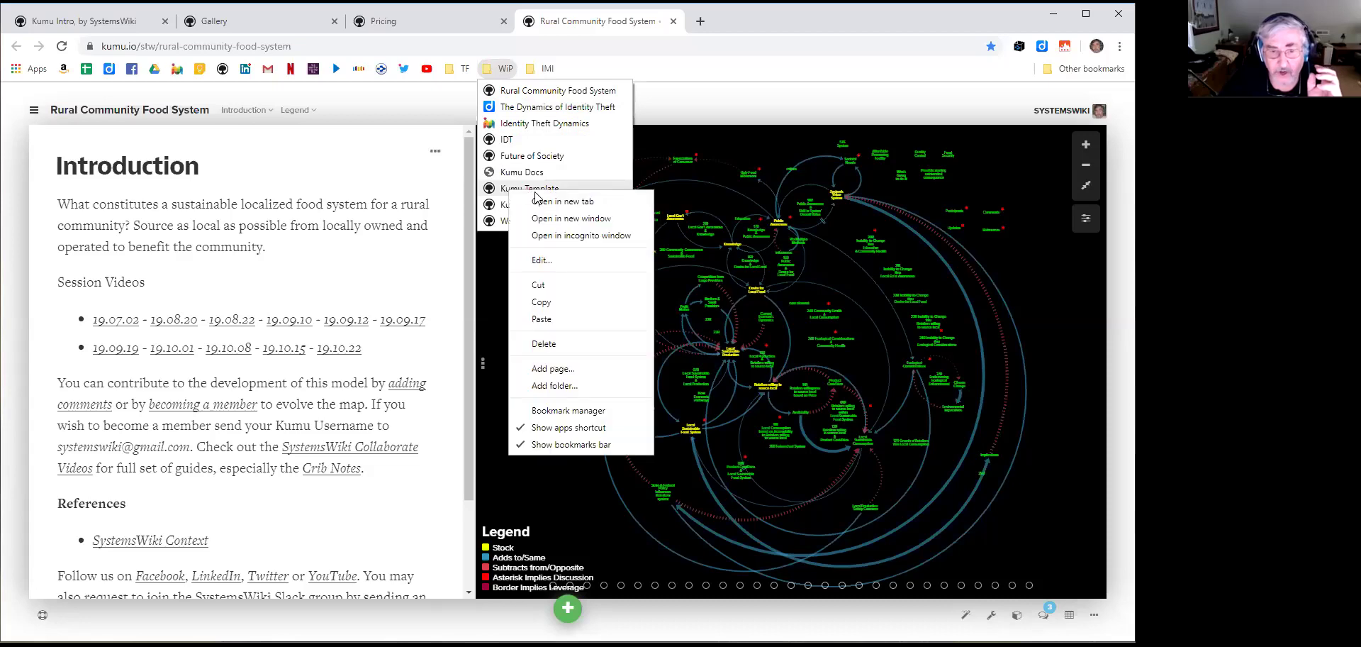
click(737, 68)
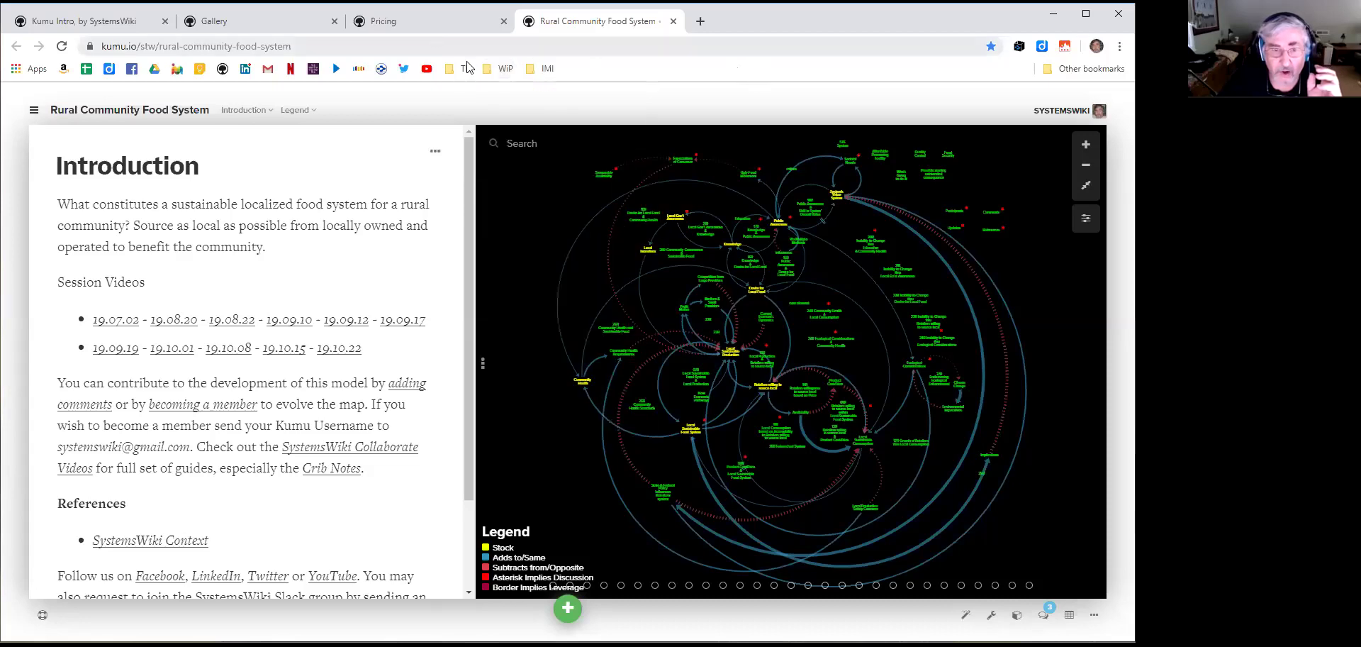
Open the Kumu Template Empty project from the WiP bookmarks in a new tab and switch to it
click(504, 71)
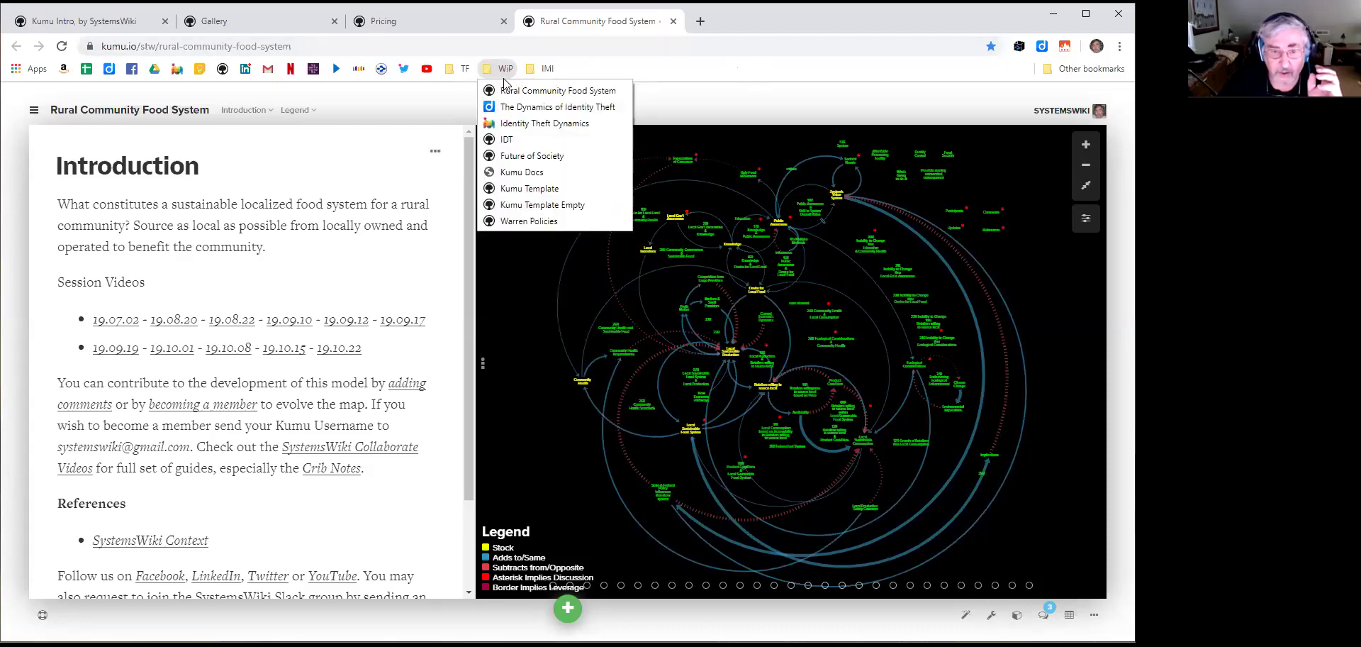
right_click(512, 205)
click(548, 214)
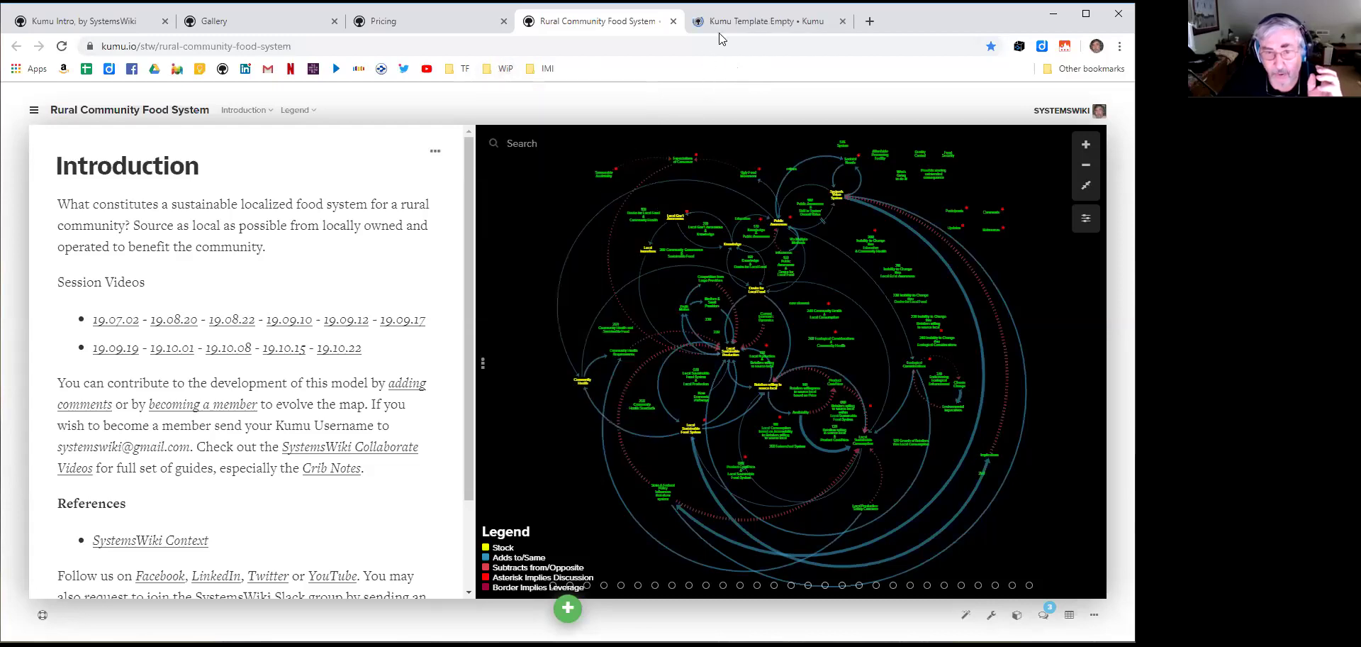
click(730, 23)
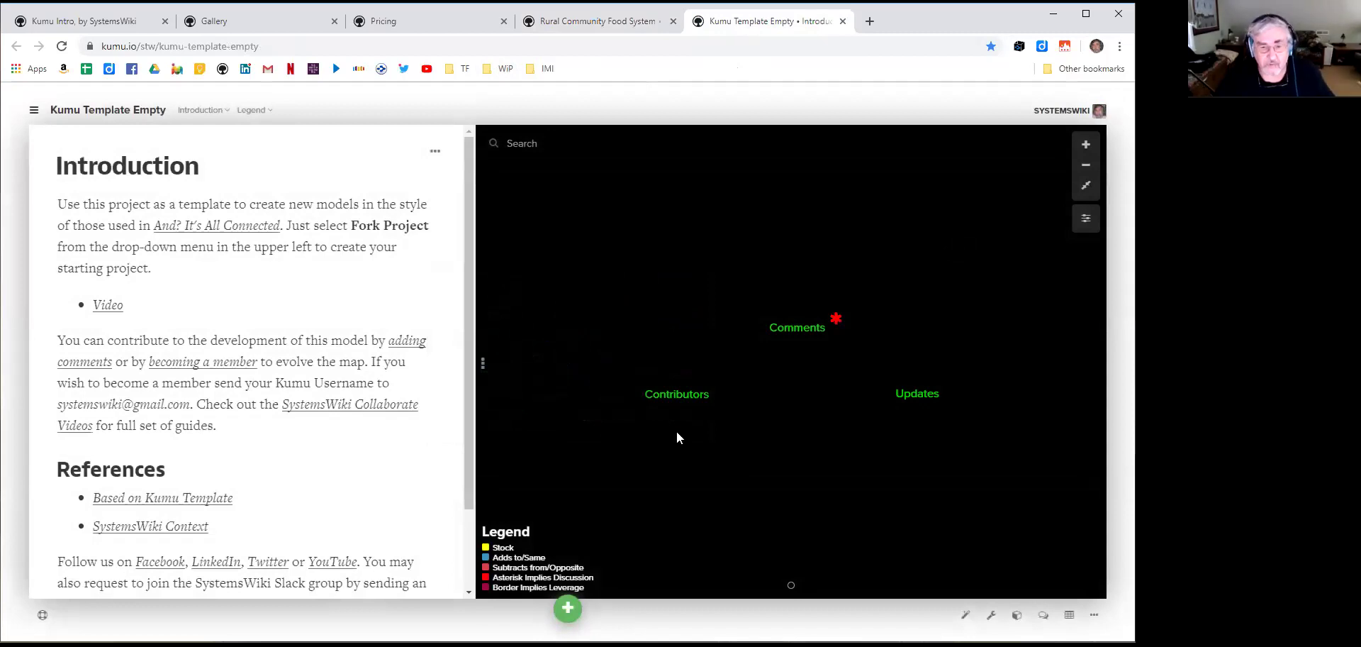
Move the Contributors, Comments and Updates elements down toward the lower part of the Introduction map
drag(687, 402, 677, 516)
drag(806, 334, 806, 450)
drag(920, 394, 942, 487)
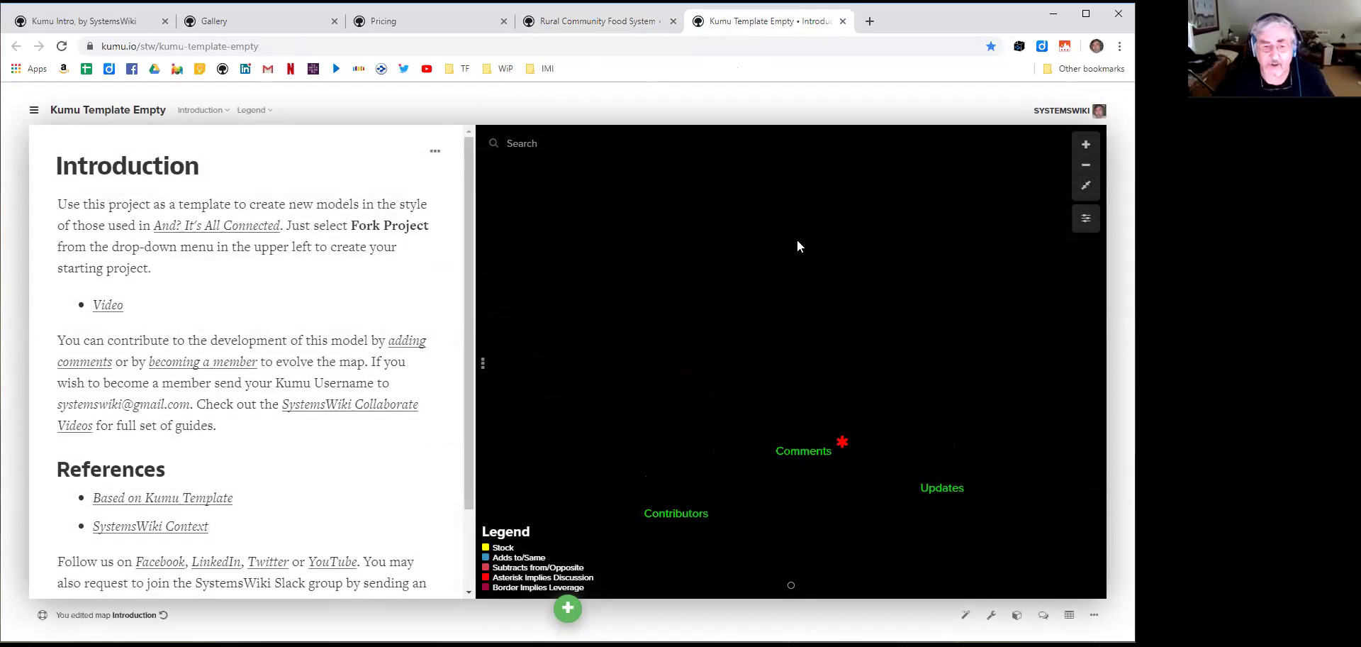
Add an element named "this is an element" to the map and move it up, well above Comments
click(568, 610)
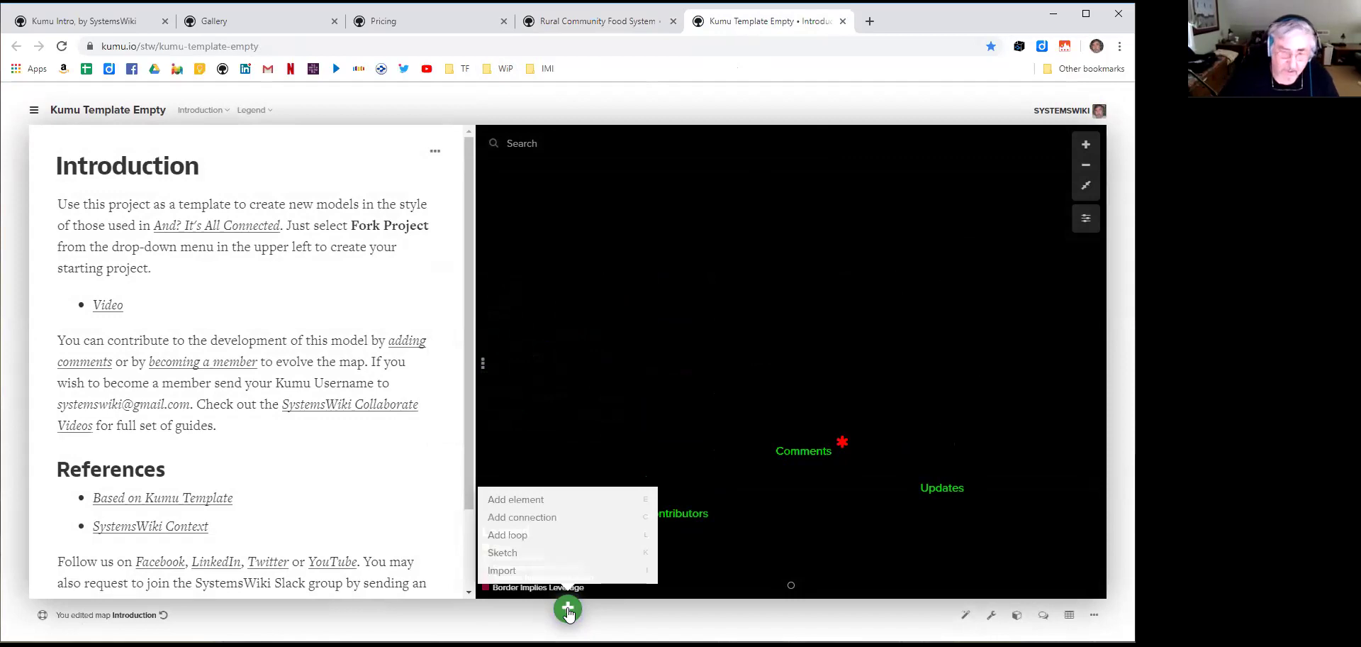
click(525, 498)
text(this is an element)
key(Return)
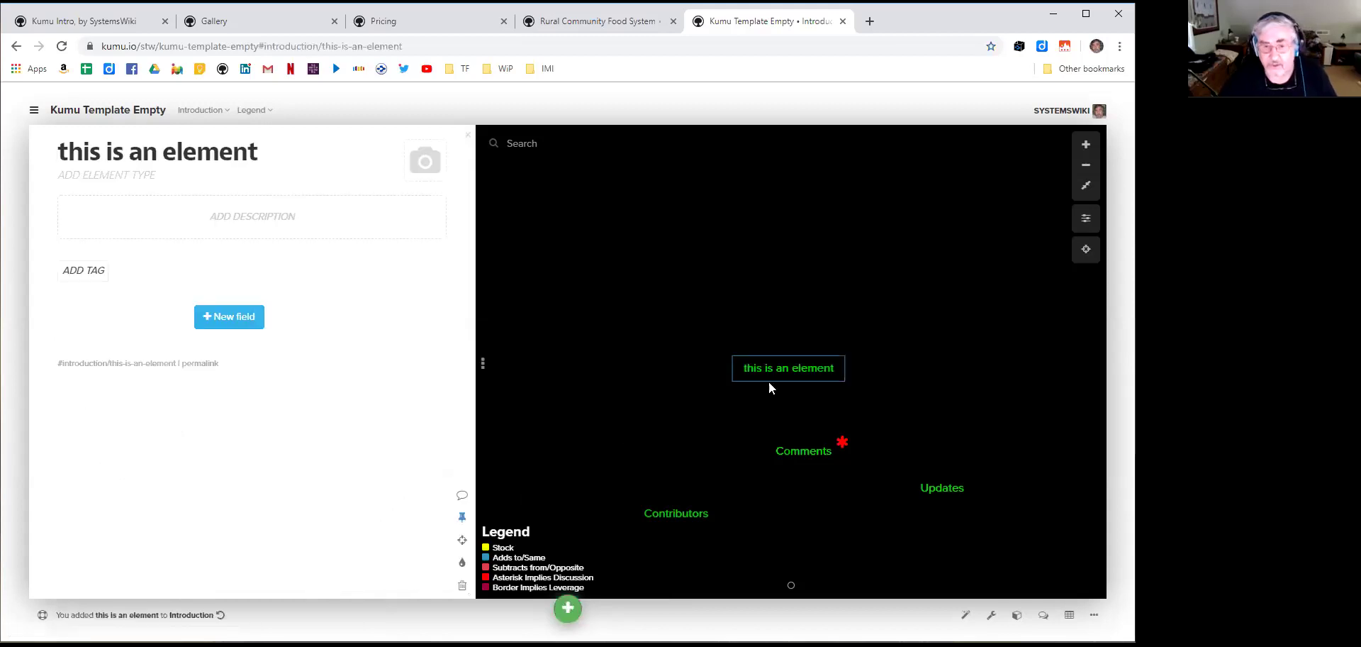
drag(776, 380, 785, 275)
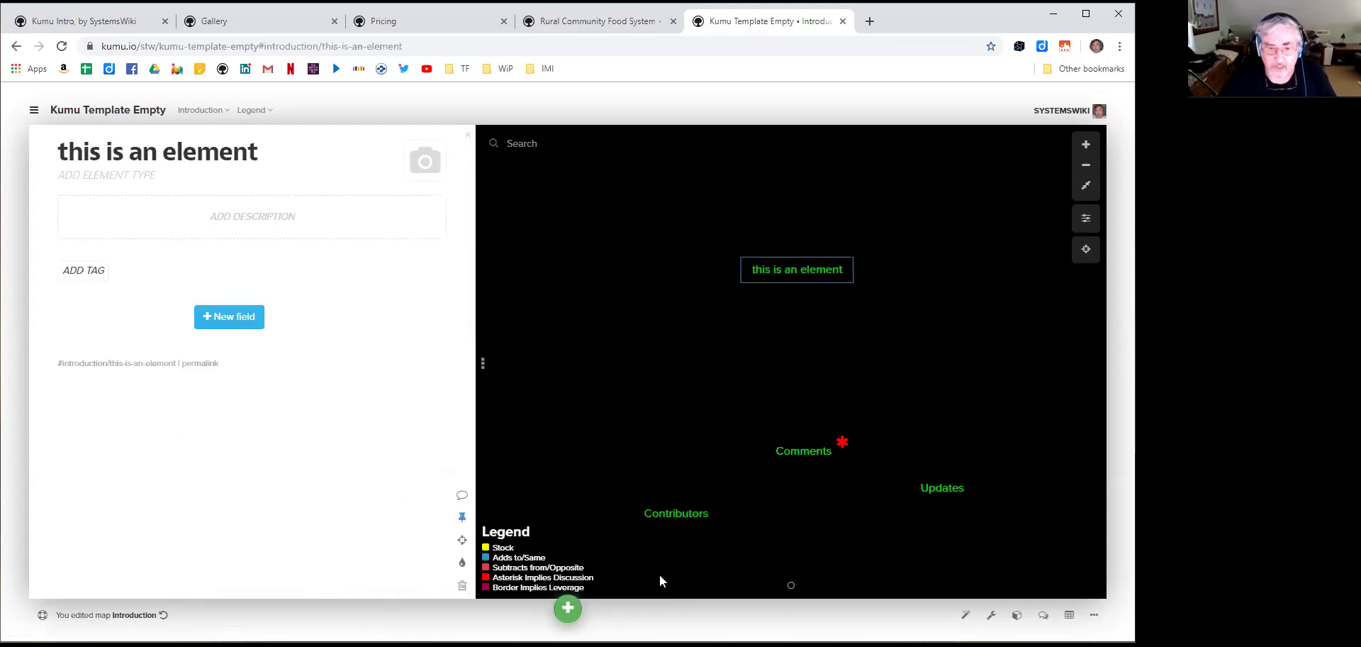
Add a second element named "another" to the Introduction map
click(571, 611)
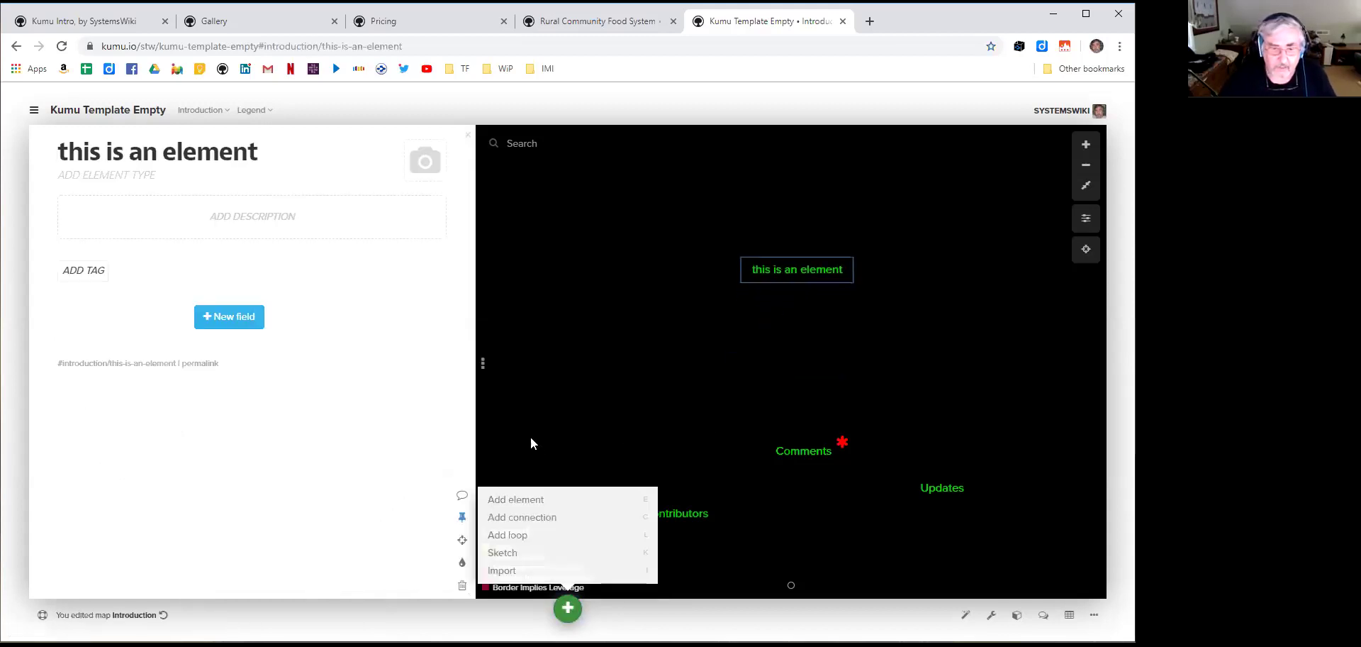
click(541, 501)
text(another)
key(Return)
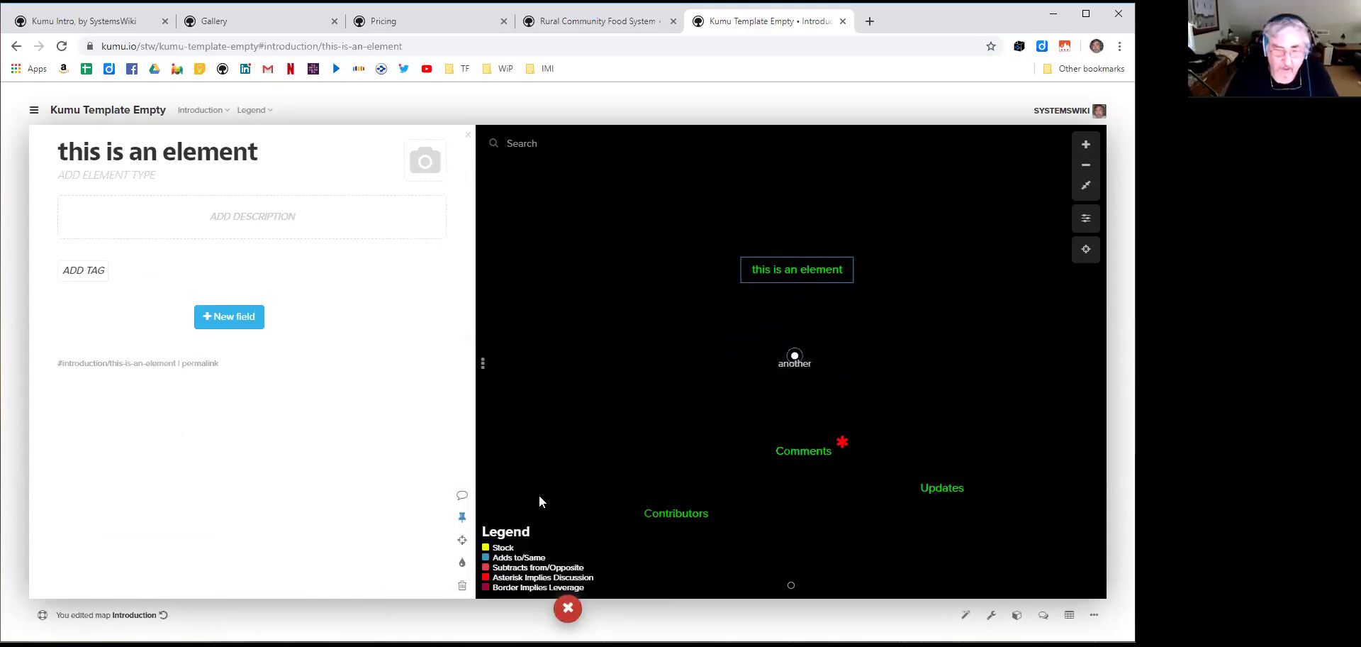
Connect the element "another" to "this is an element" on the Introduction map and clear the selection
click(560, 606)
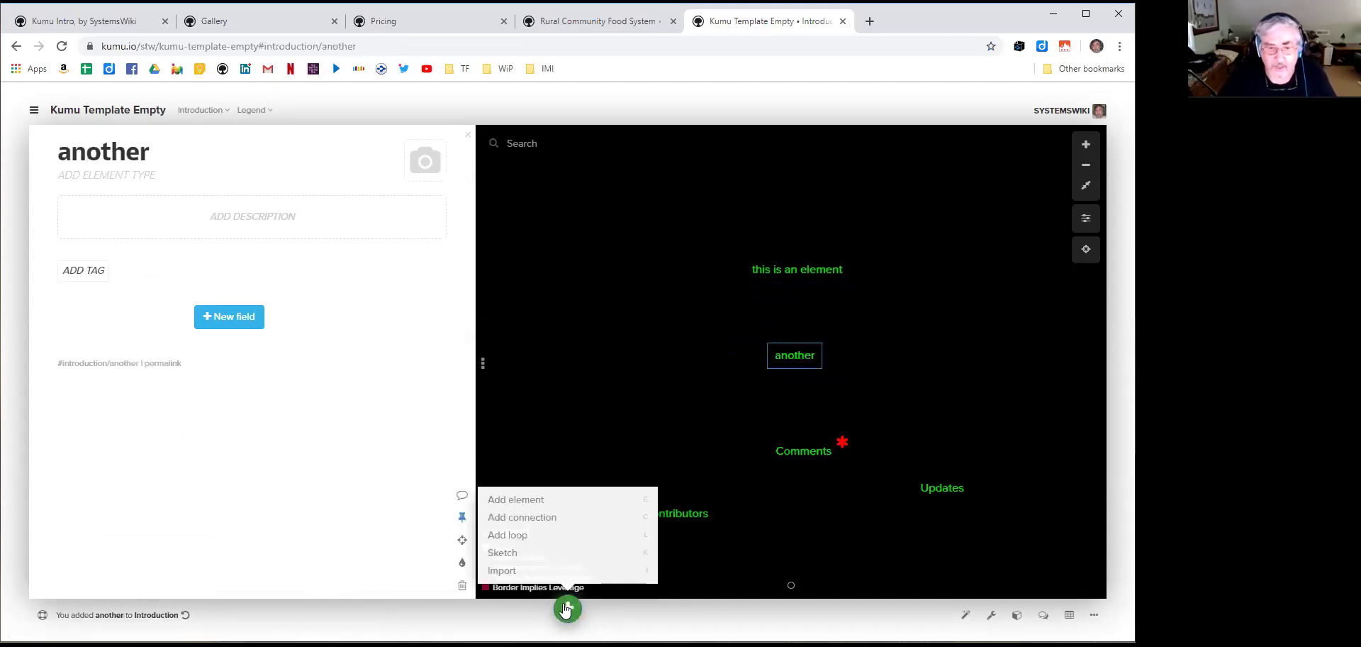
click(525, 516)
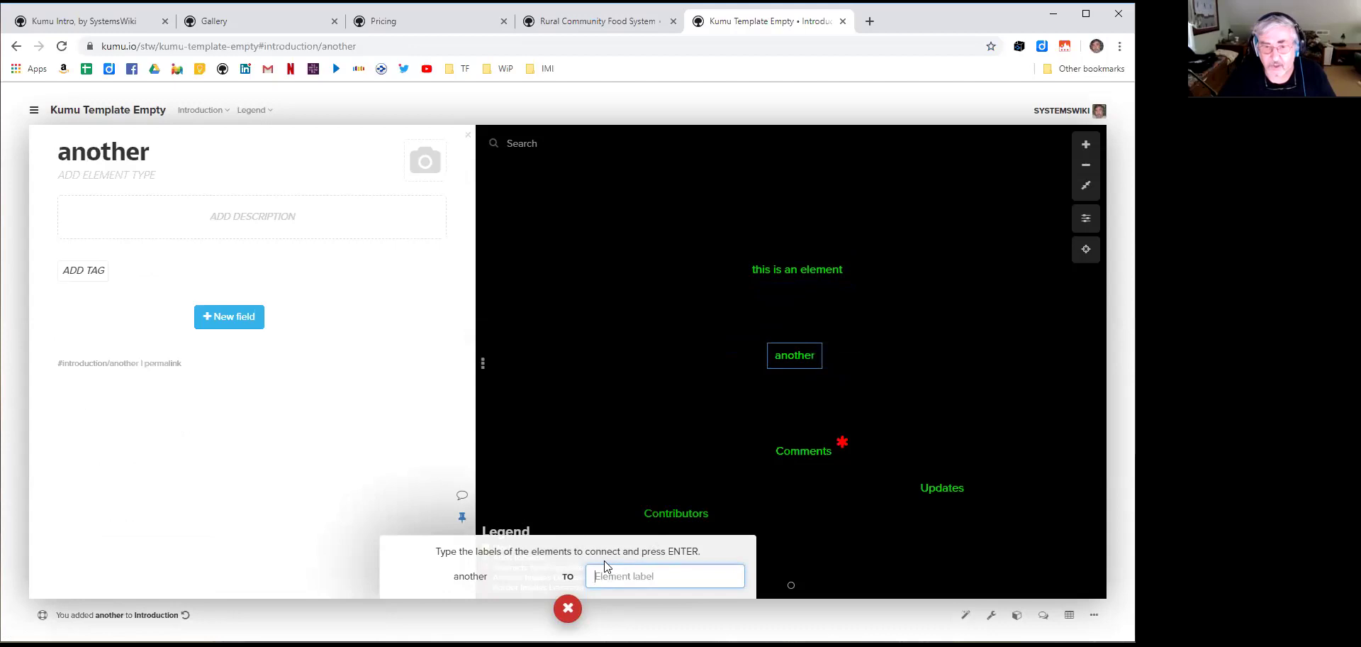
text(thei)
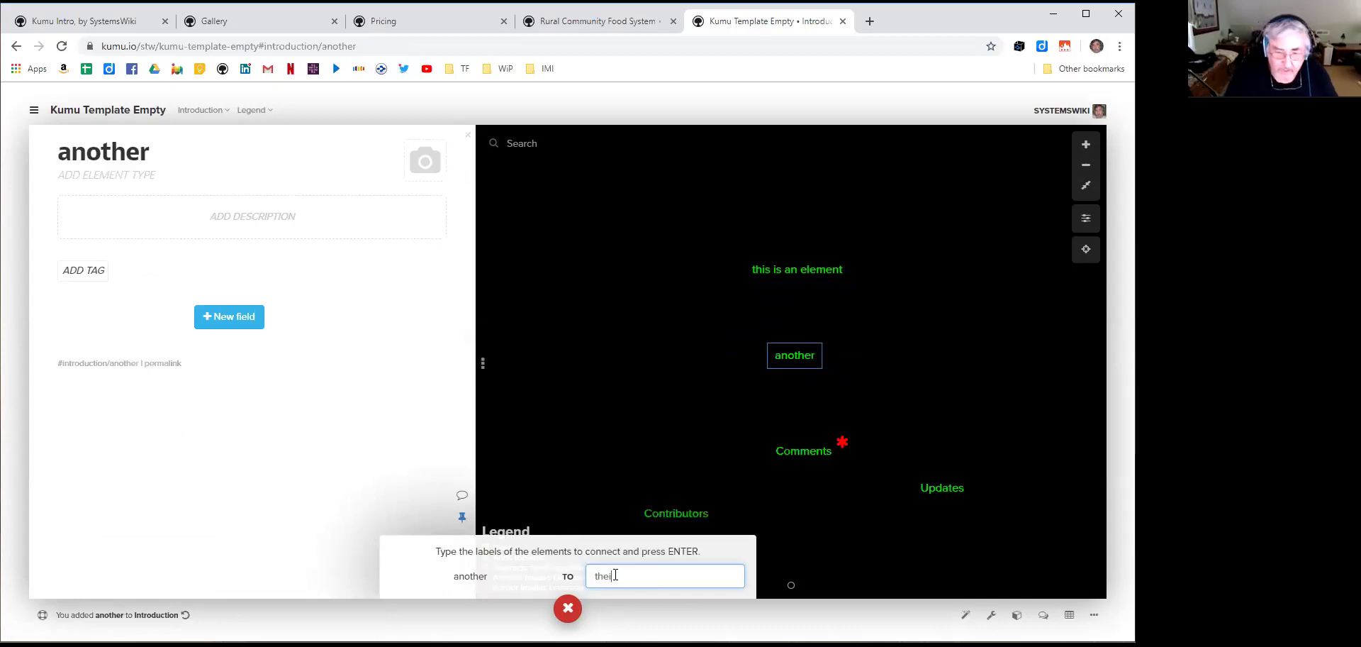
key(BackSpace)
key(BackSpace)
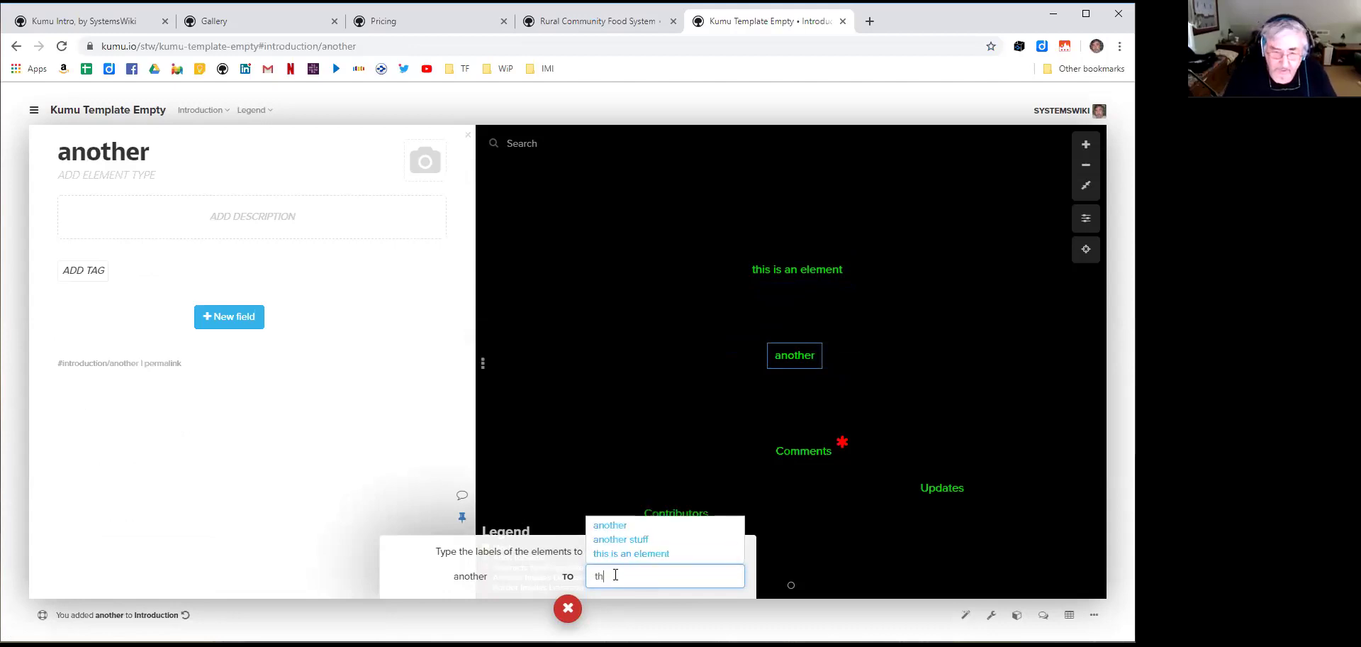
click(662, 554)
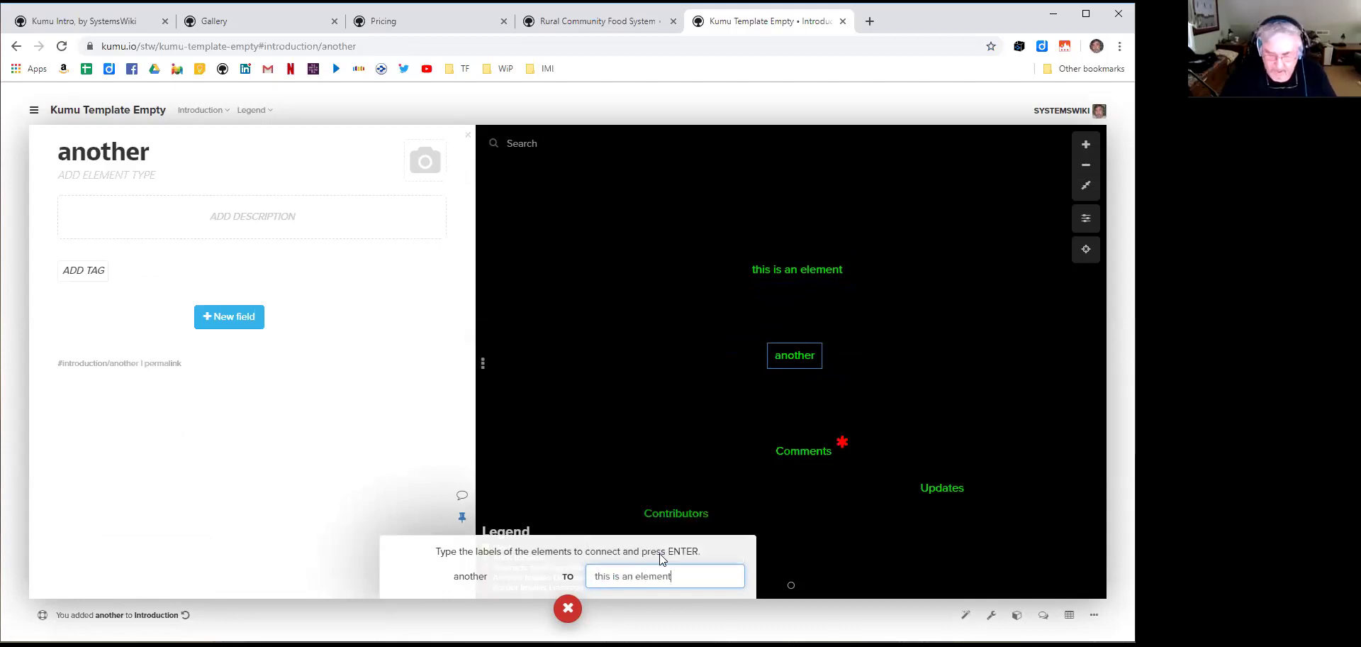
key(Return)
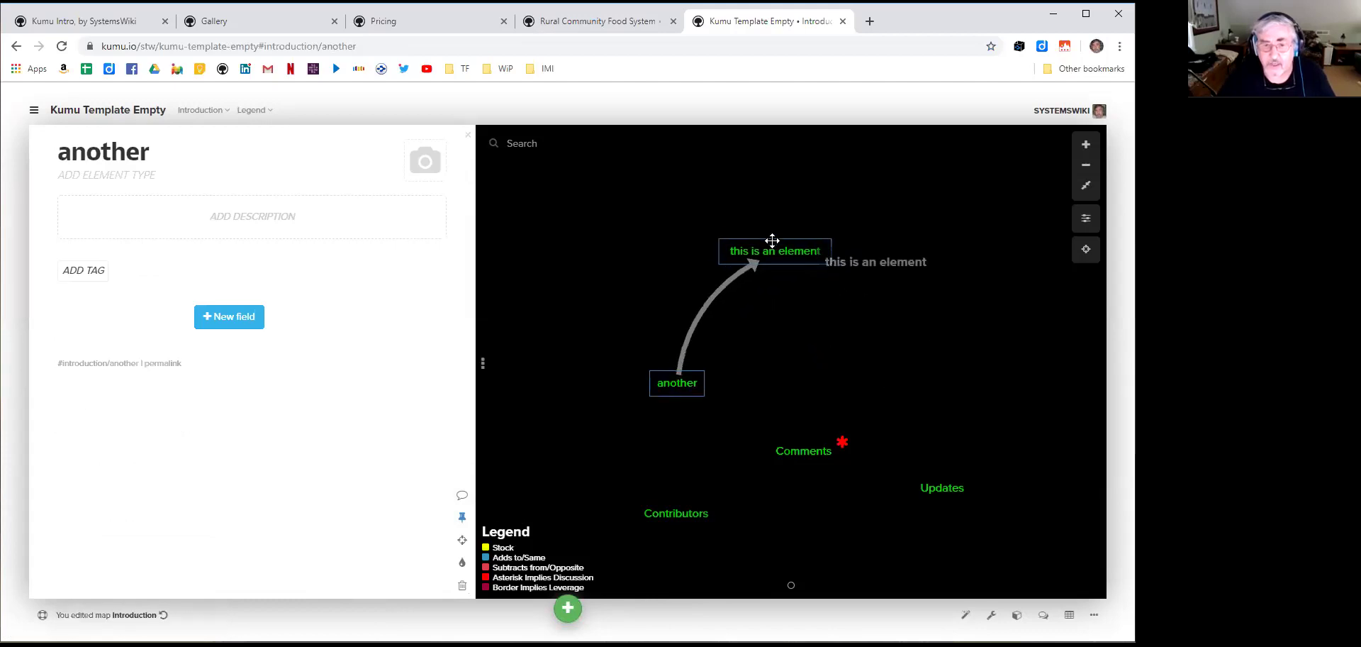
click(824, 302)
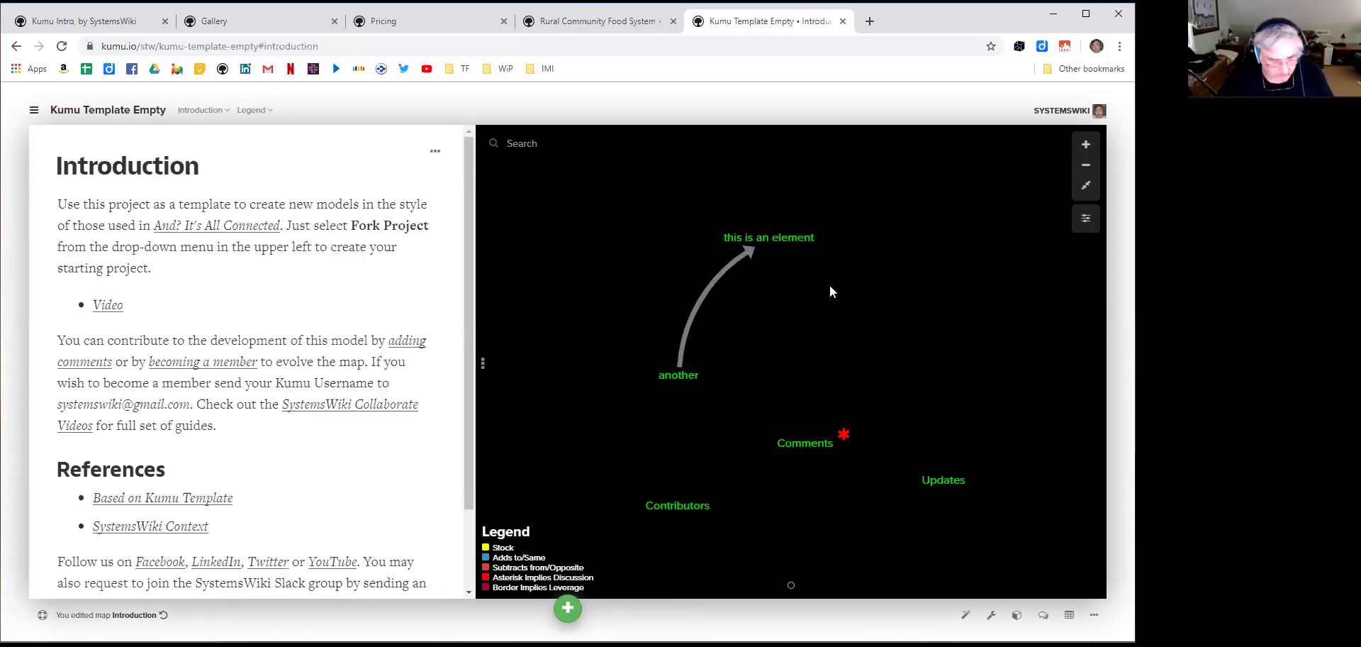
Add an element named "more stuff" connected from "this is an element" and connect it back to "this is an element"
drag(779, 231, 915, 319)
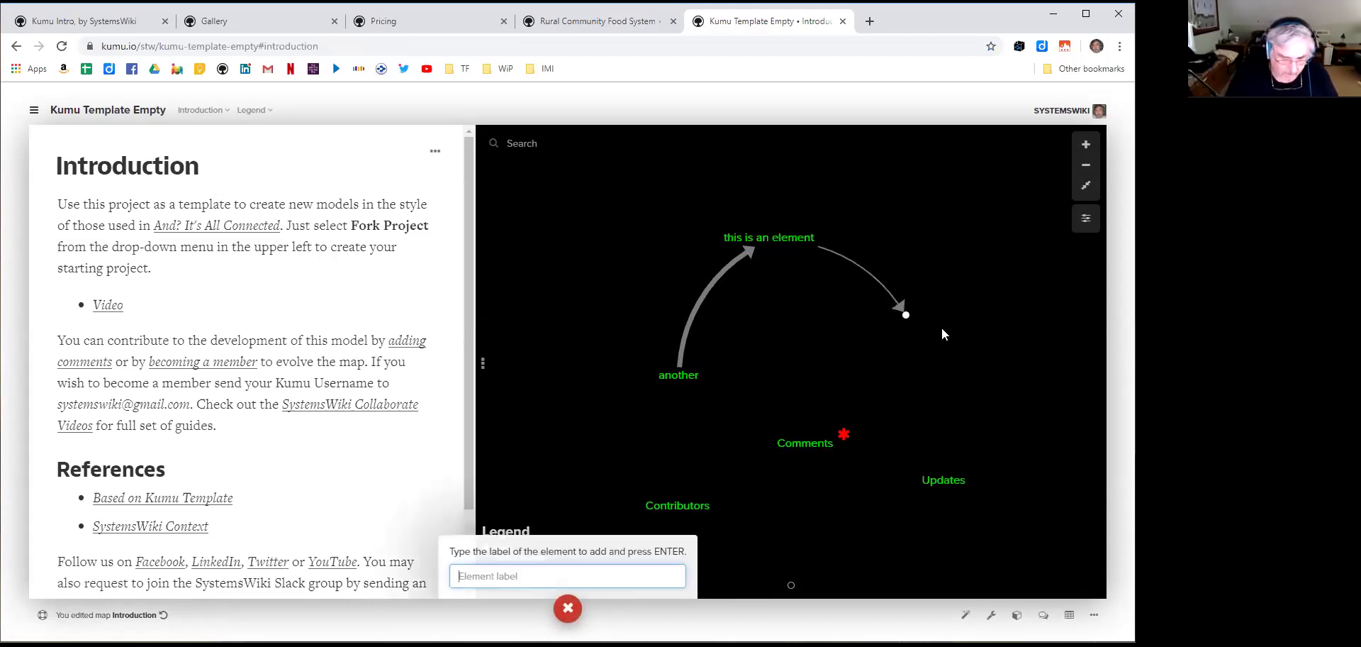
text(more stu)
key(Return)
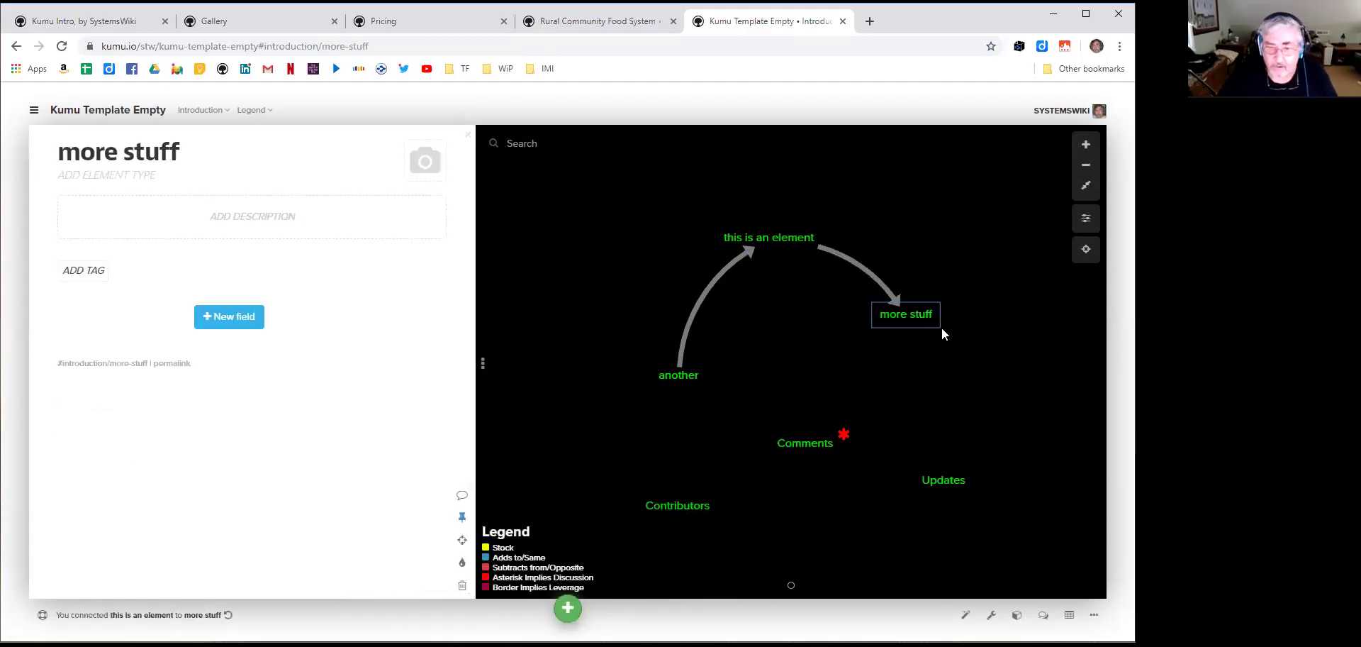
drag(900, 314, 776, 256)
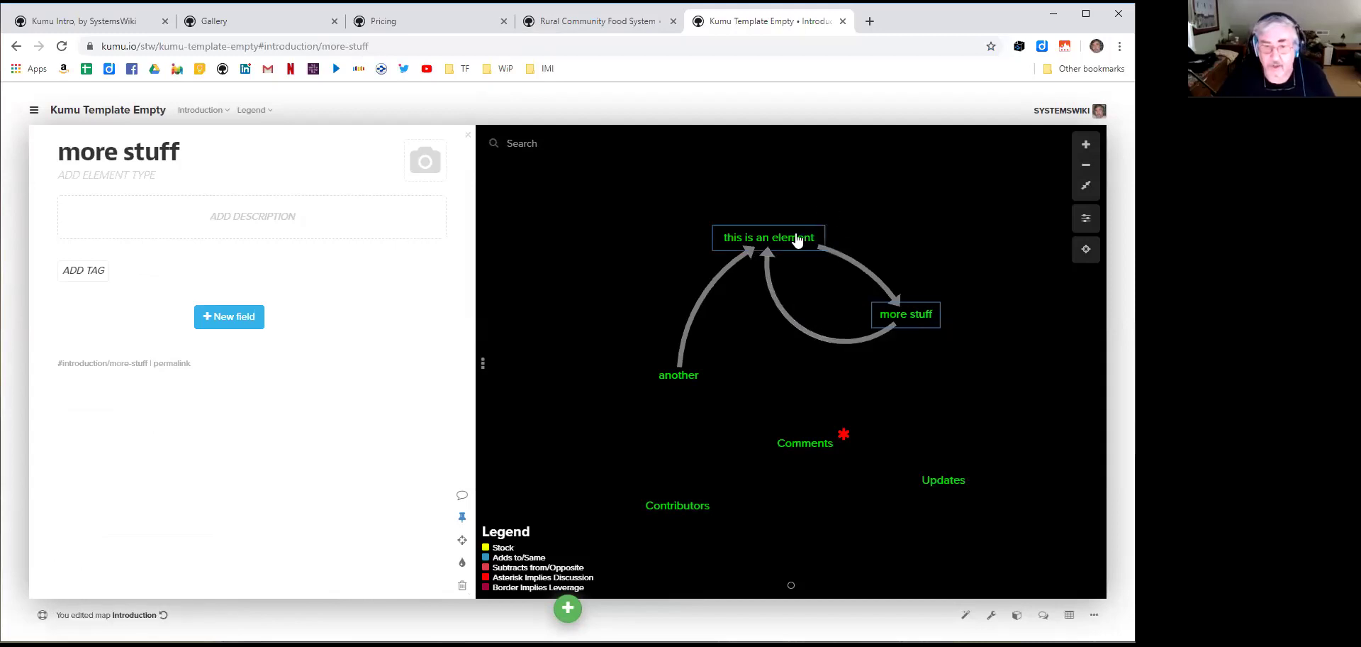
Add two elements connected from "this is an element": "and more stuff" to its upper right and "and then" to its upper left
drag(809, 236, 918, 168)
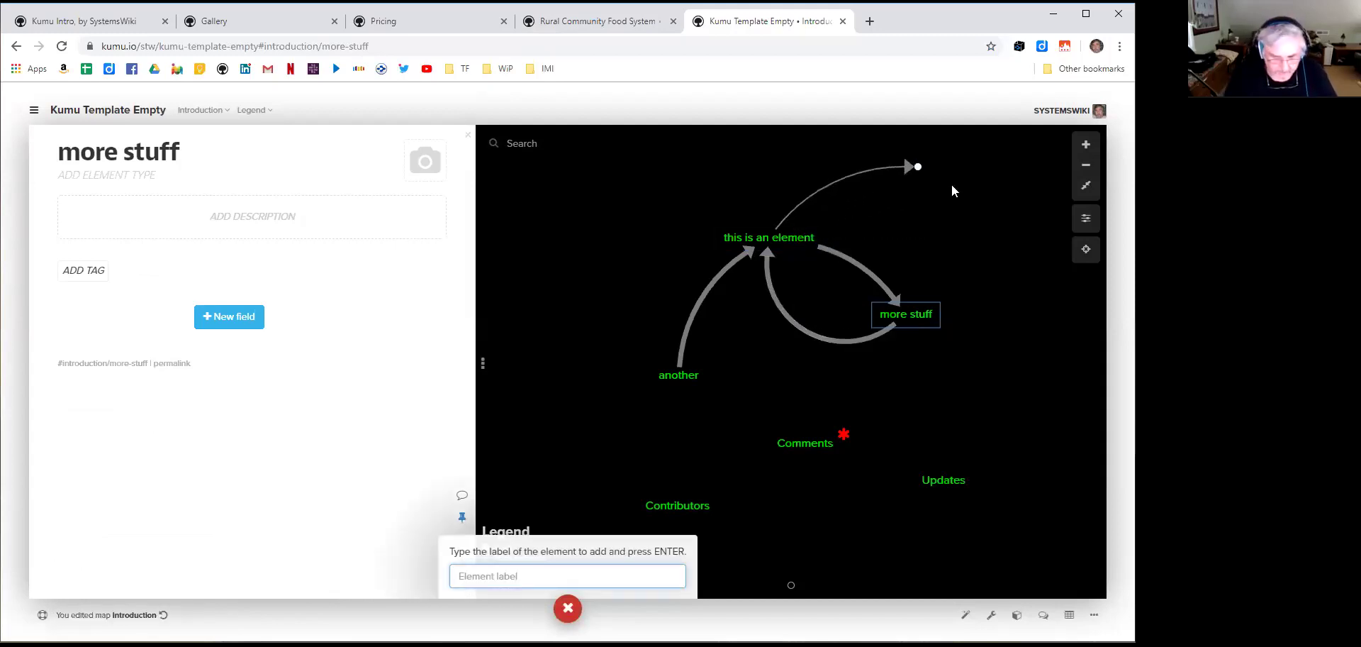
text(and more stuff)
key(Return)
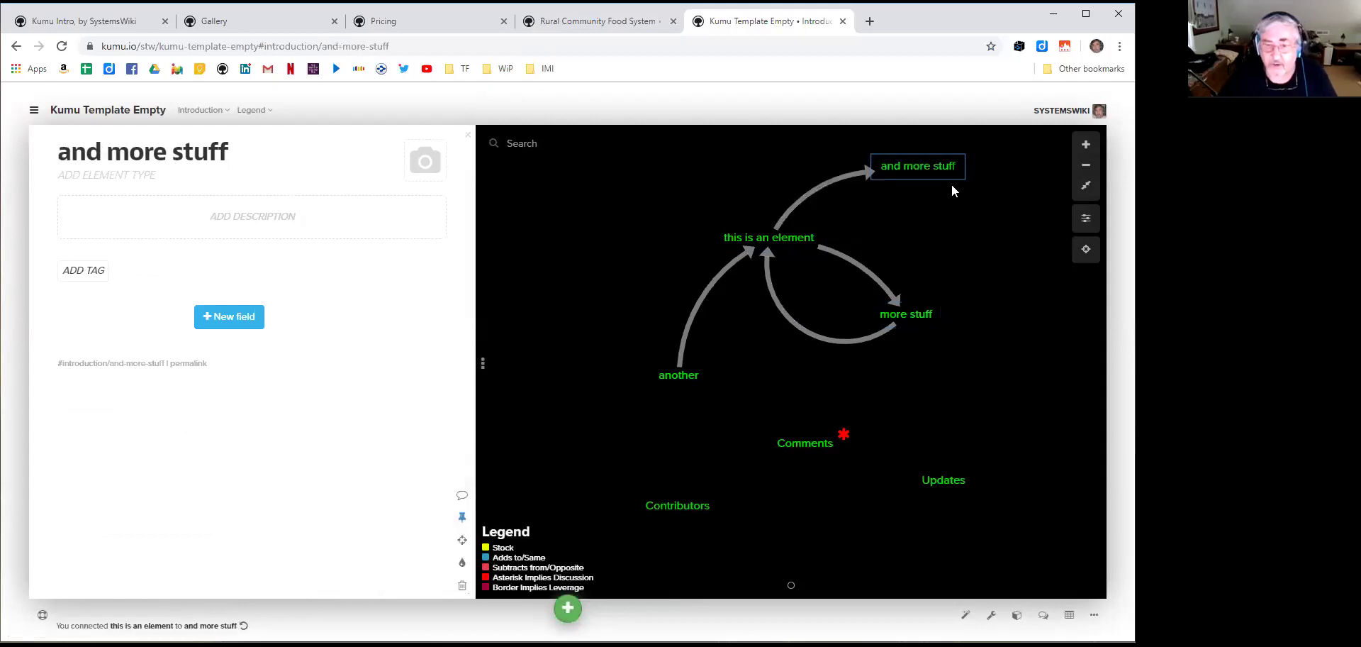
drag(741, 243, 615, 202)
text(and then)
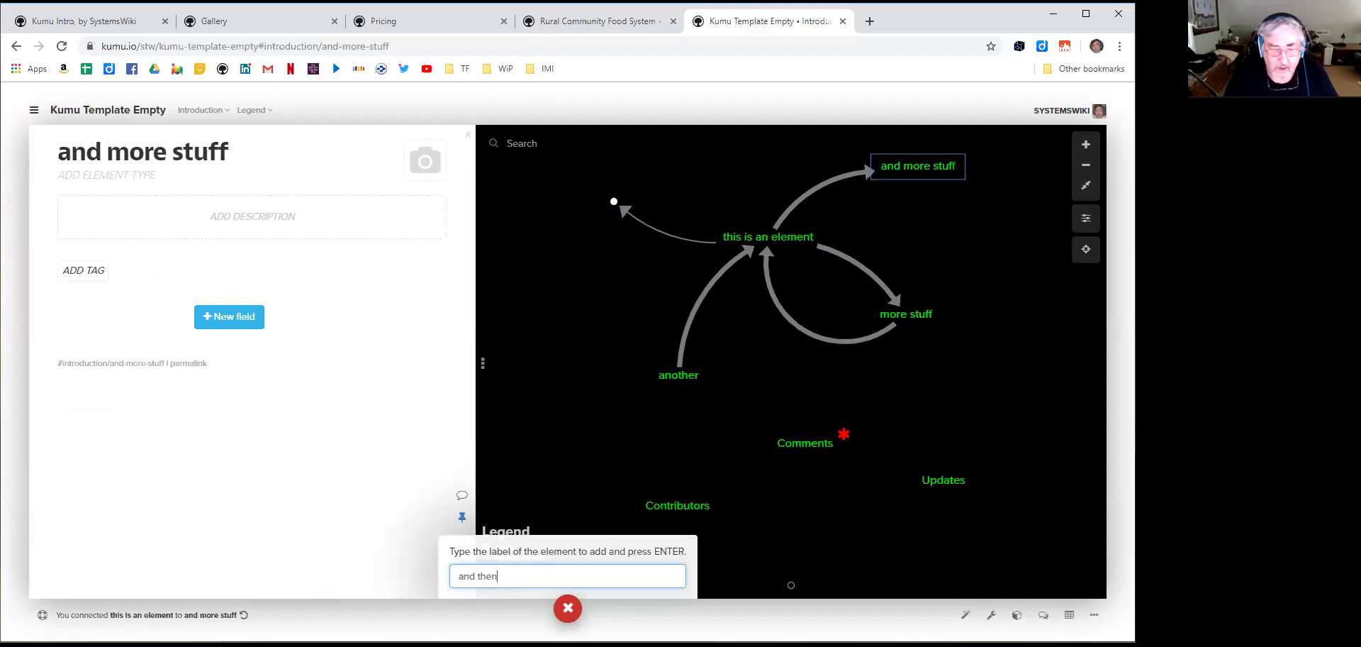
key(Return)
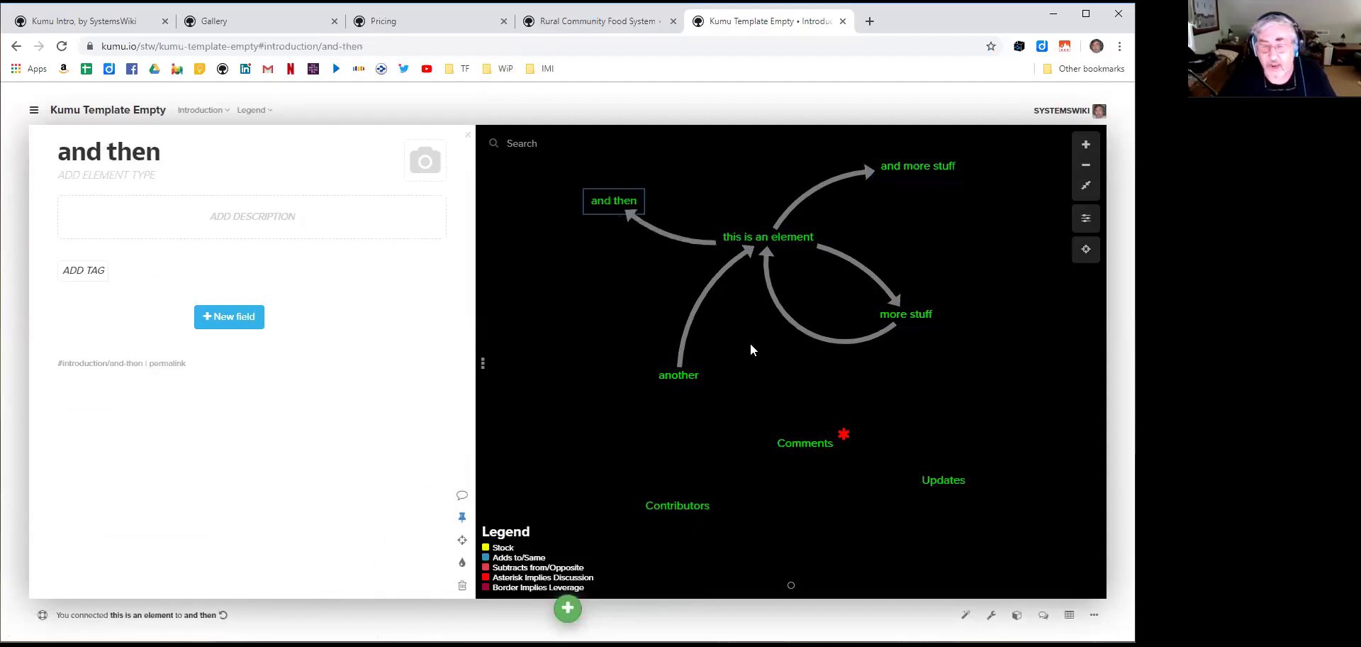
Bow the connection from "this is an element" to "more stuff" outward and reposition the "another" and "and more stuff" elements
drag(872, 275, 889, 258)
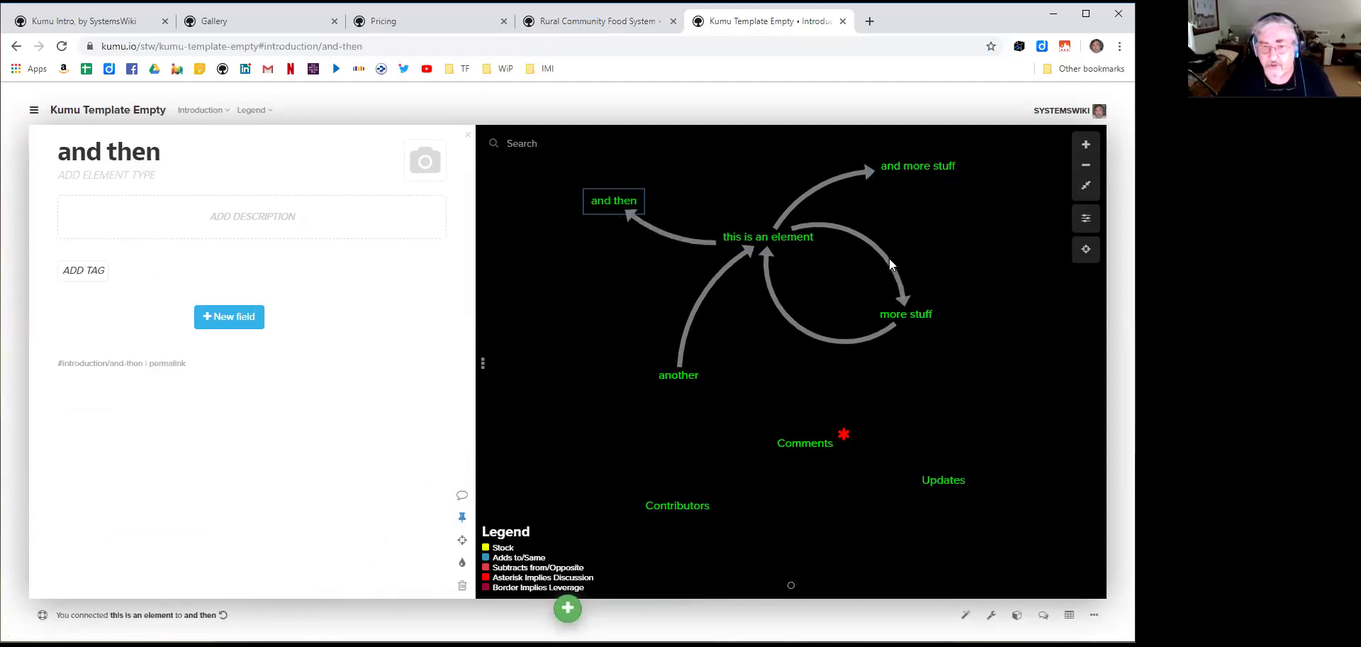
click(713, 371)
drag(712, 371, 745, 364)
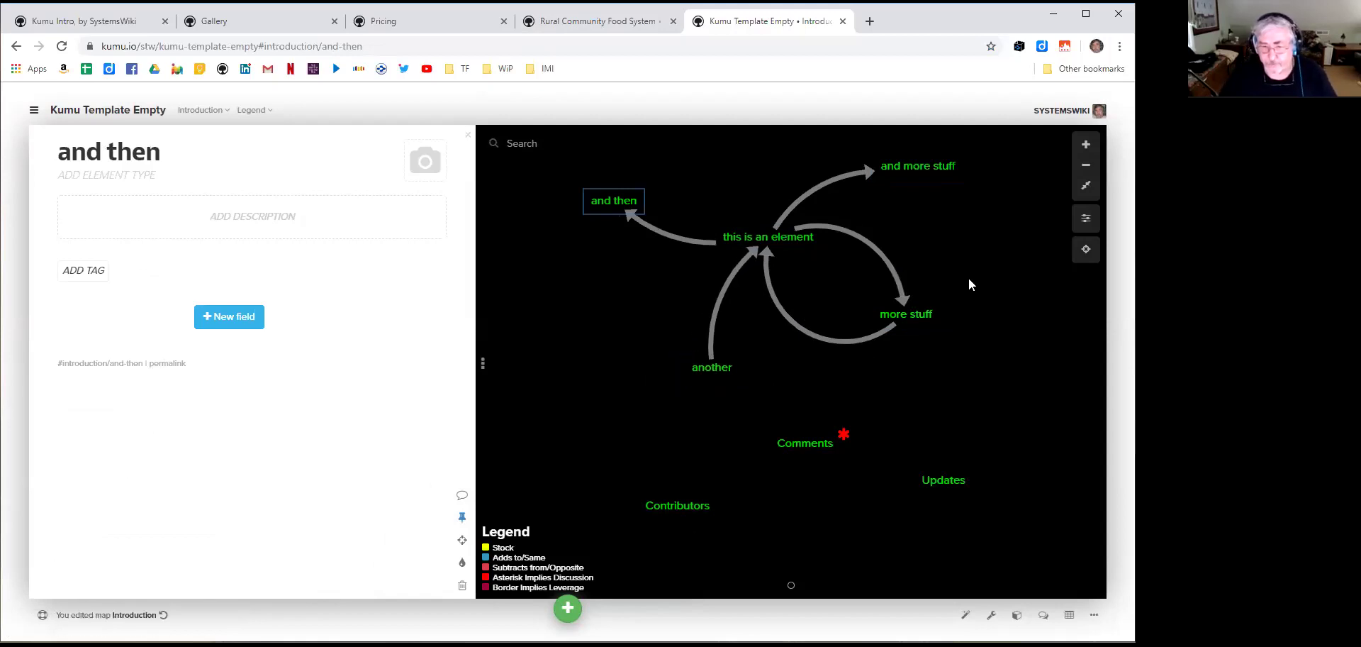
drag(946, 159, 960, 154)
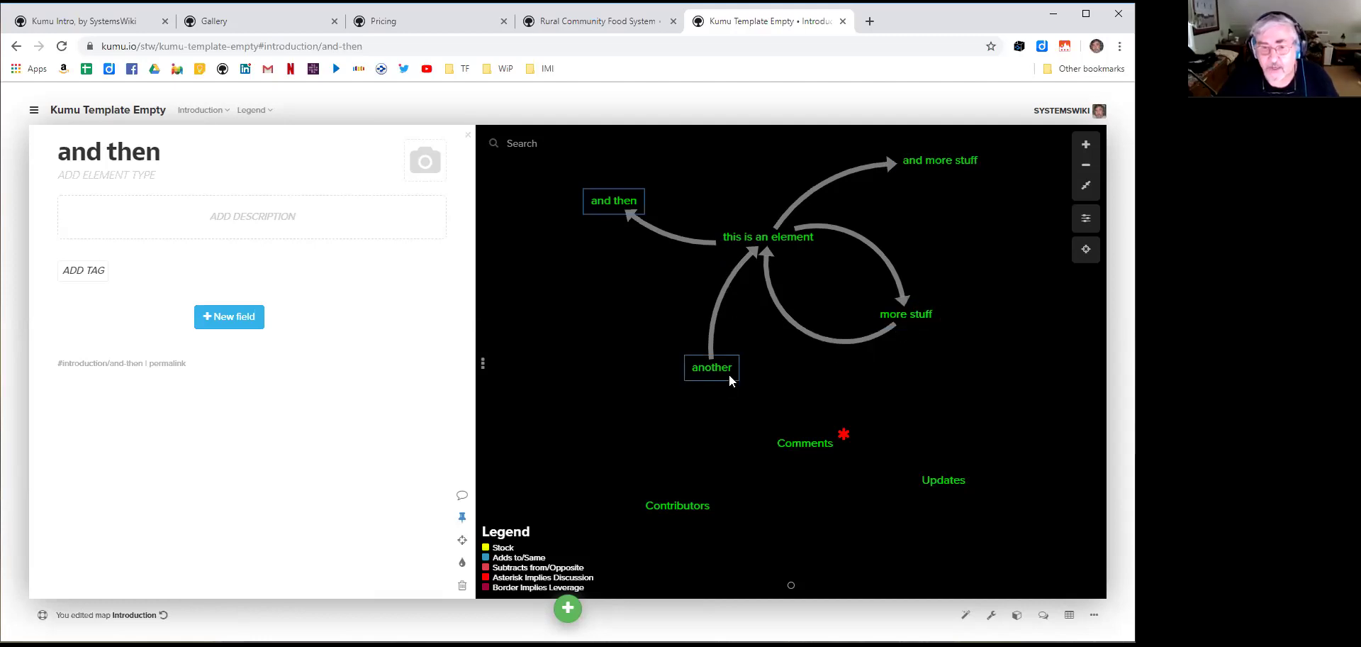
drag(717, 380, 691, 383)
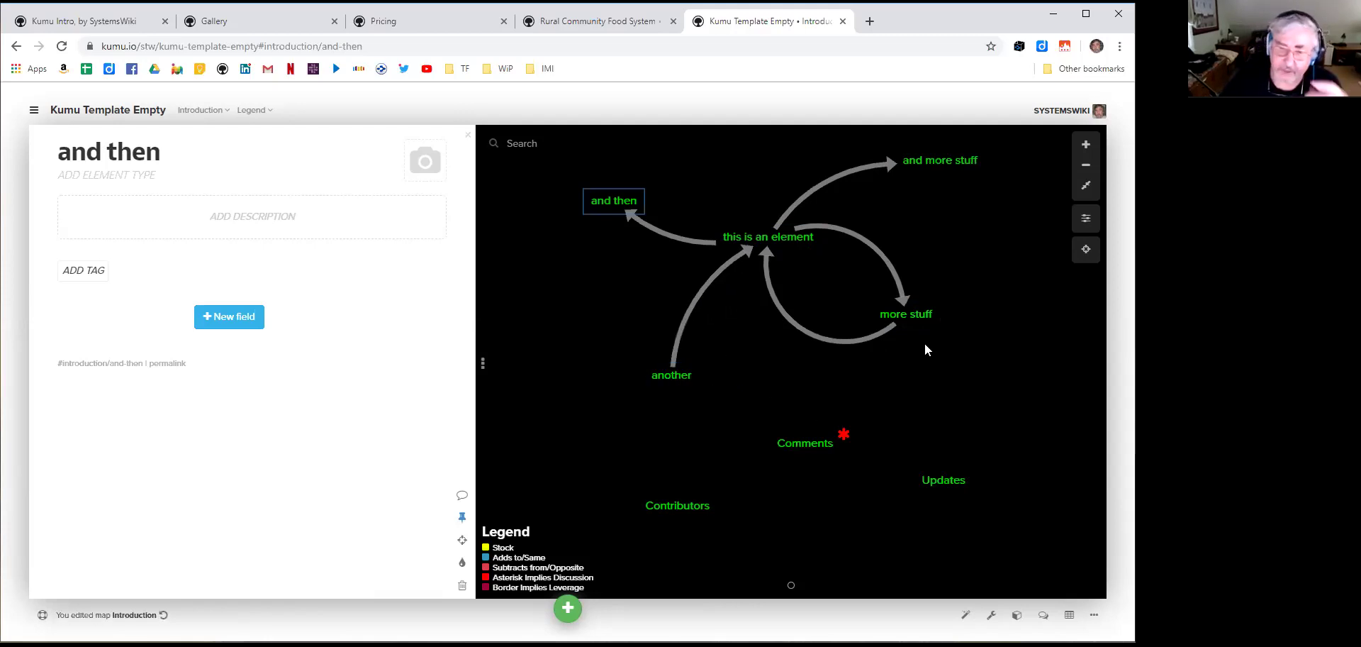
drag(891, 257, 870, 289)
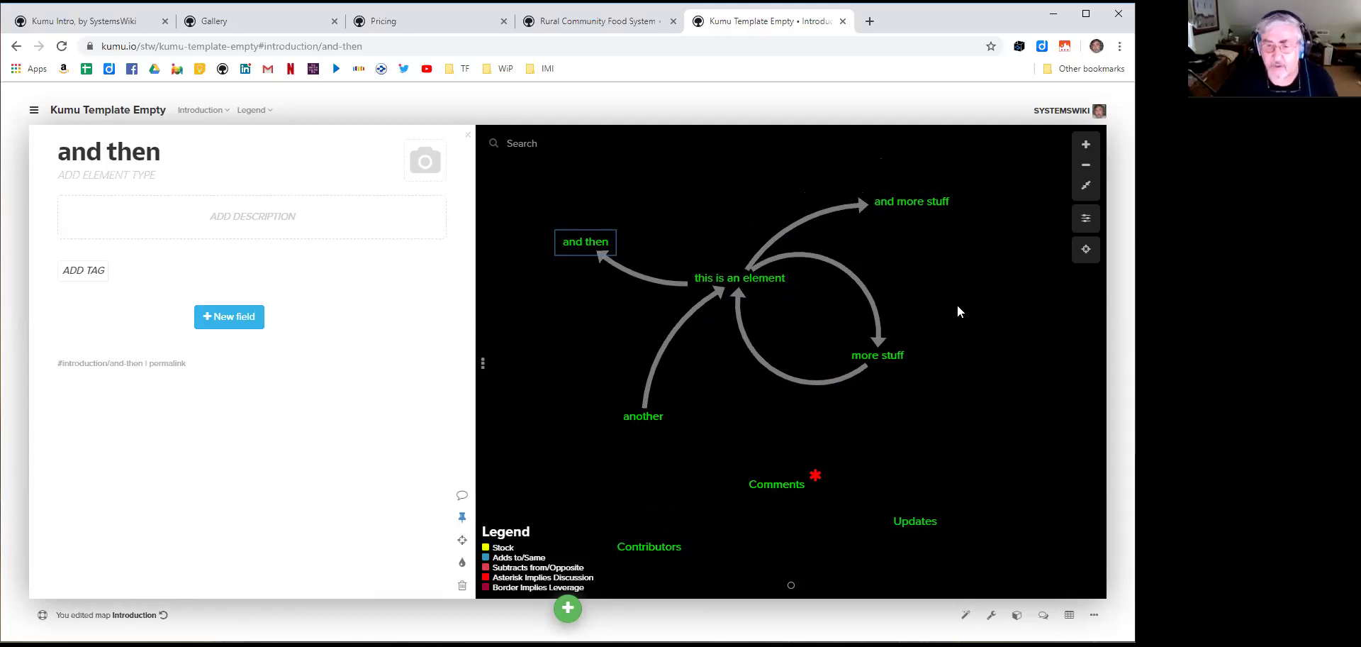
drag(907, 203, 839, 172)
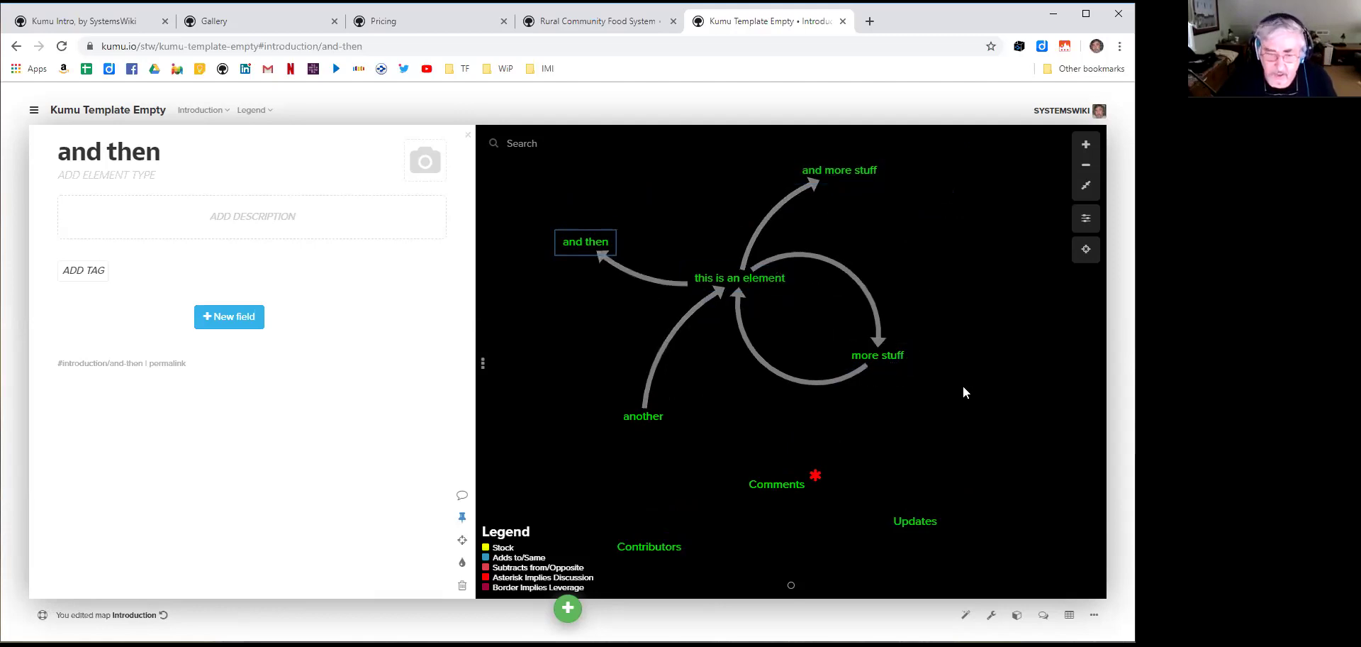
Add a loop labelled "loop" from the connection between "another" and "this is an element", and move its label beside the arrow
click(567, 608)
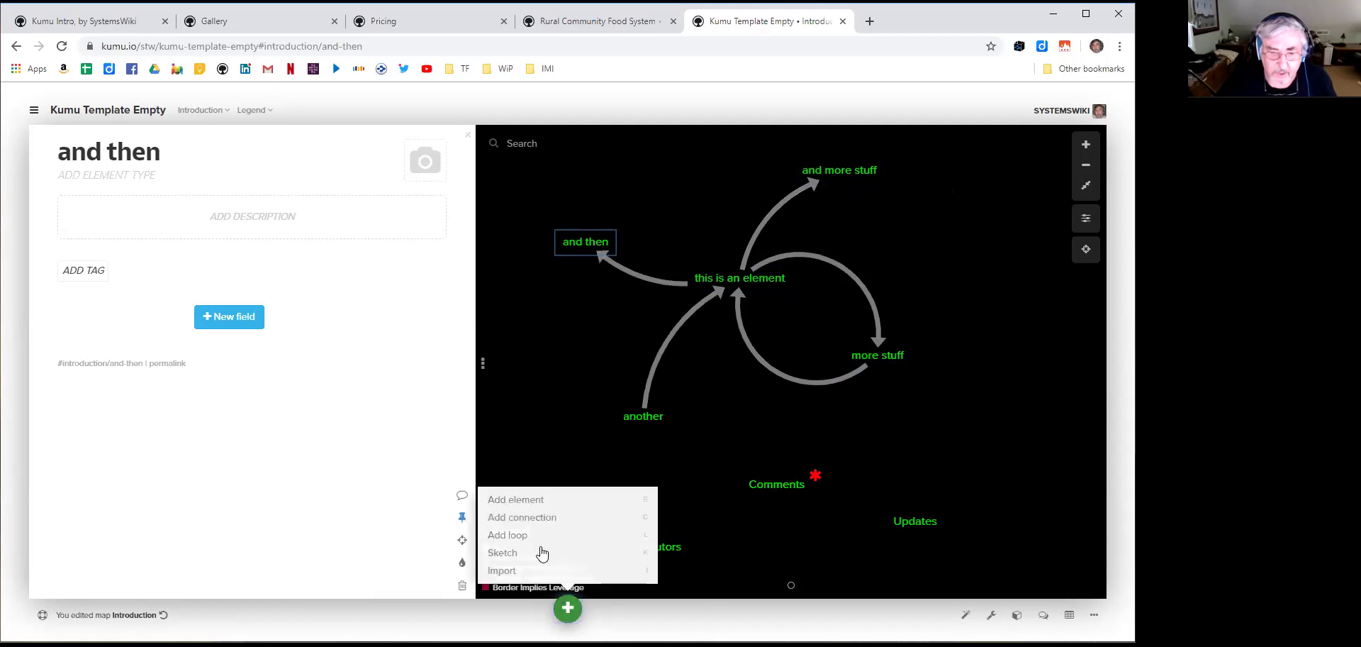
click(523, 535)
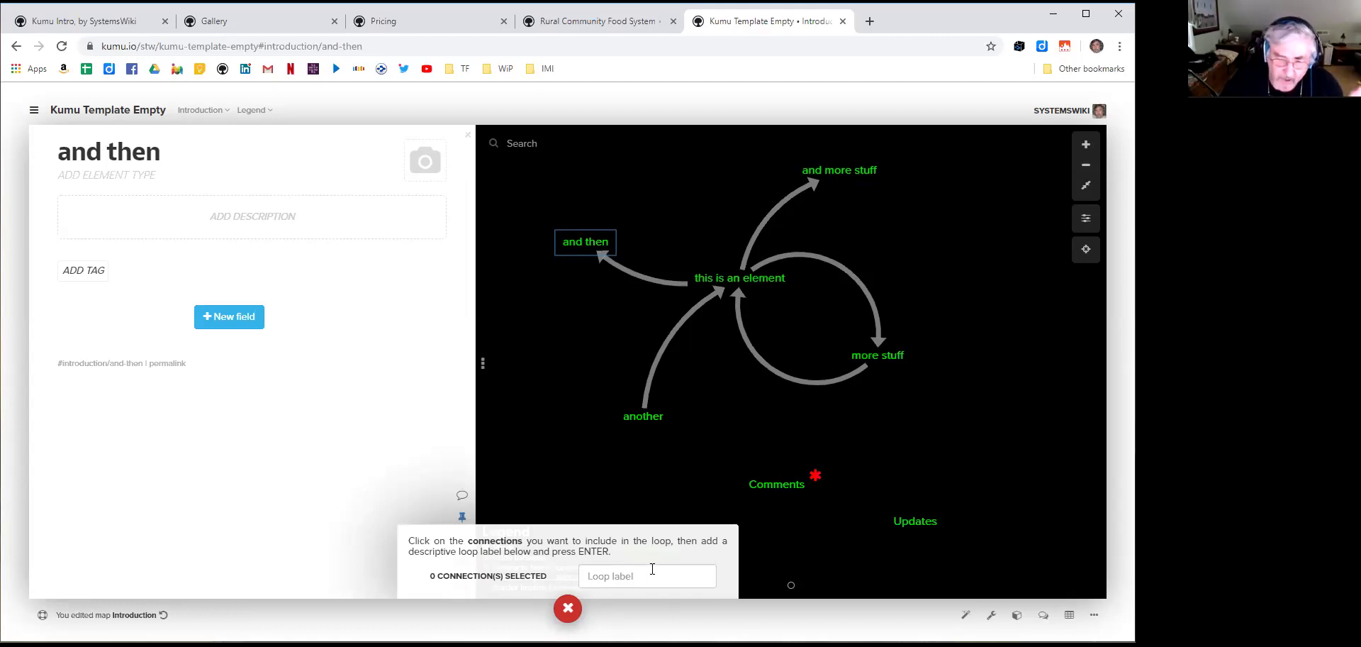
click(645, 576)
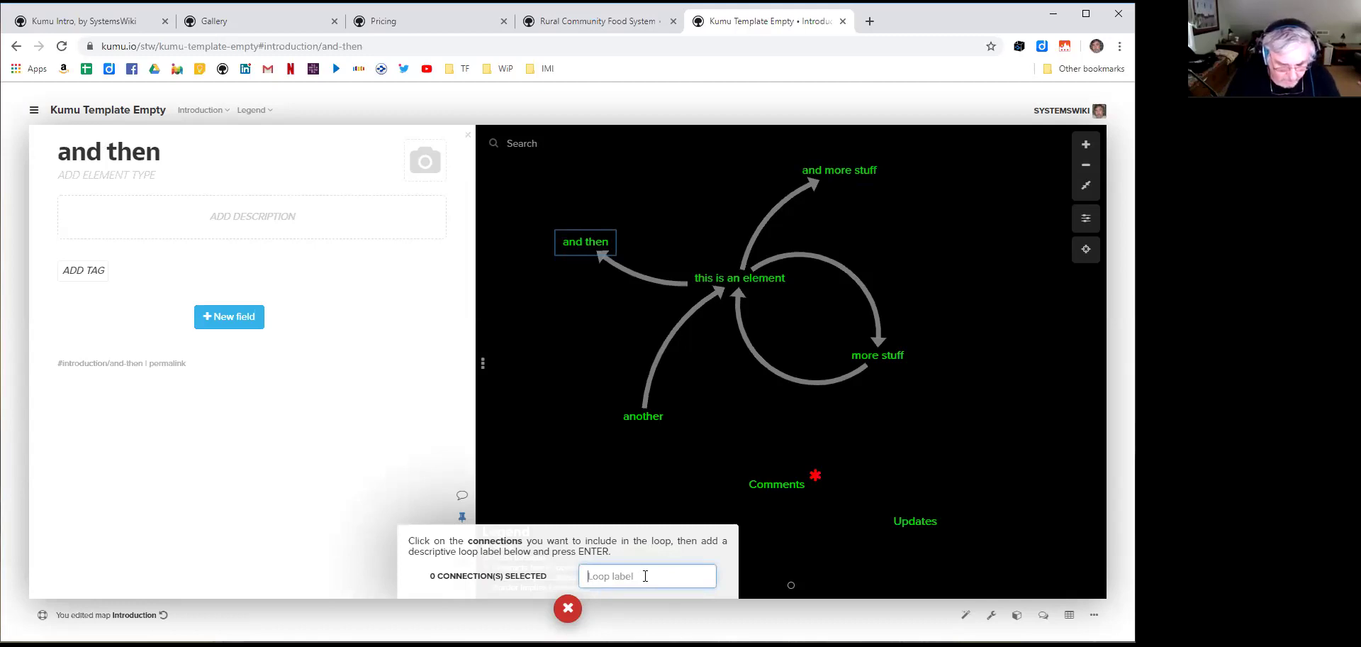
text(loop)
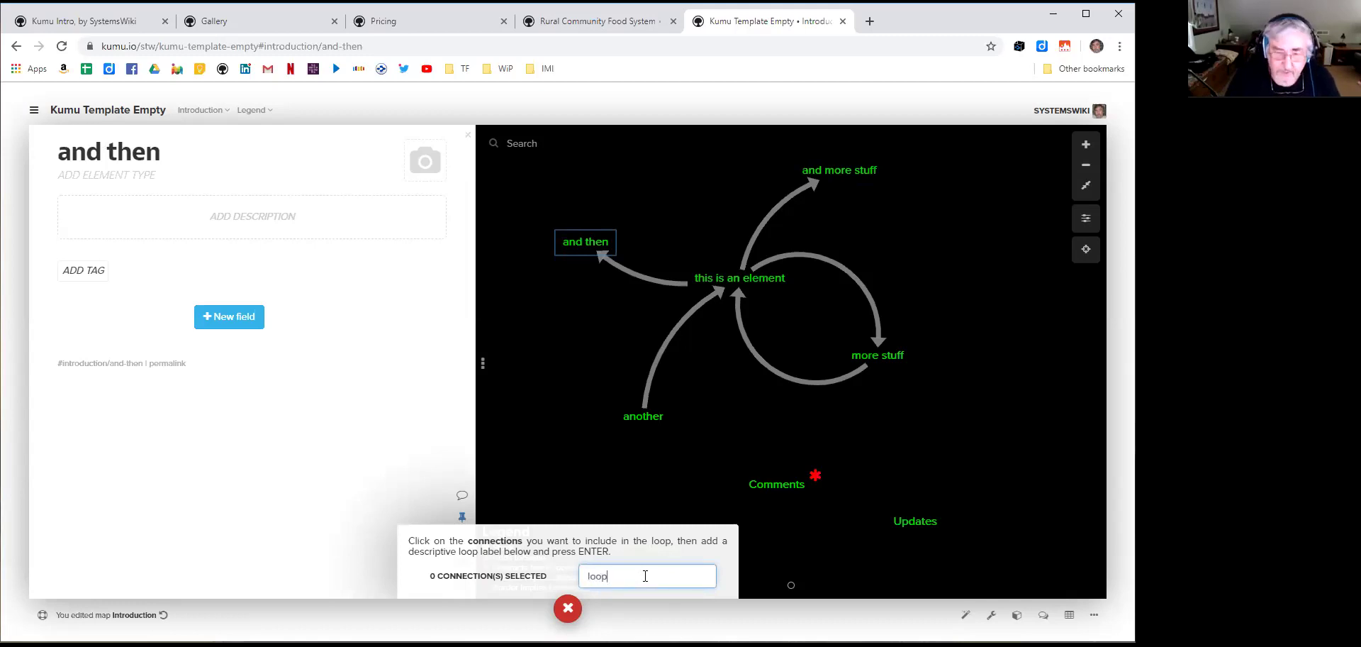
click(679, 330)
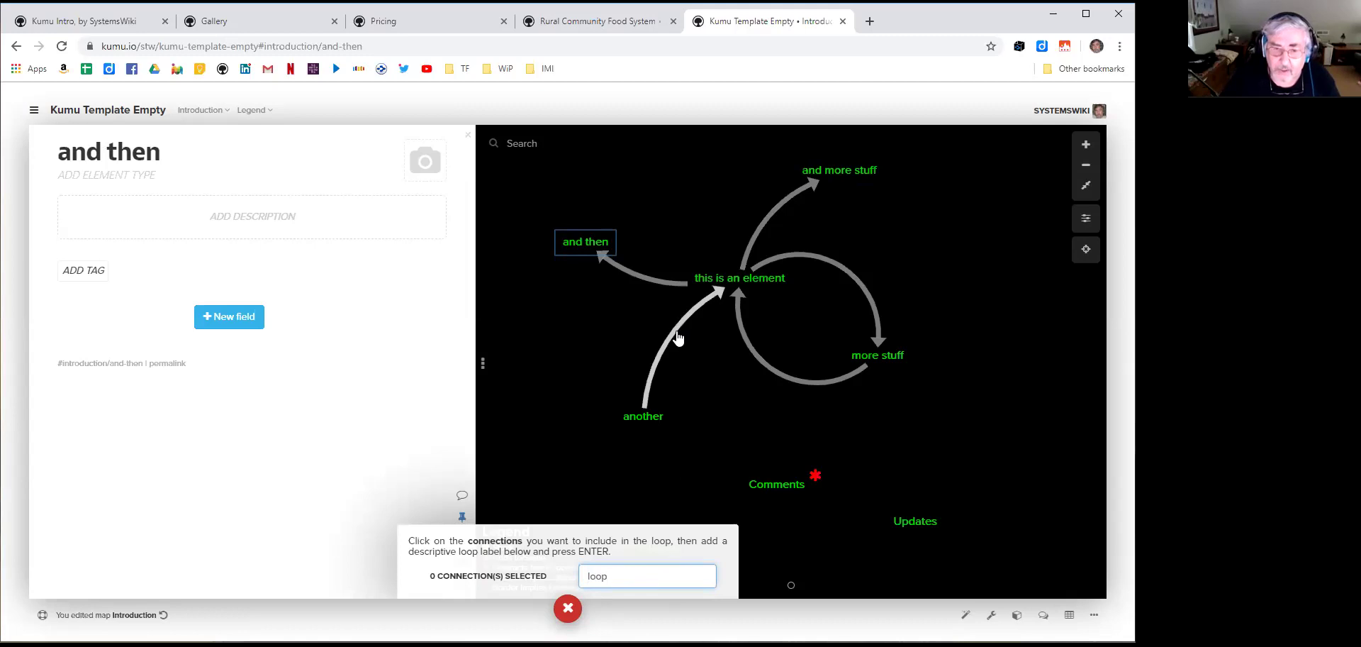
click(620, 577)
key(Return)
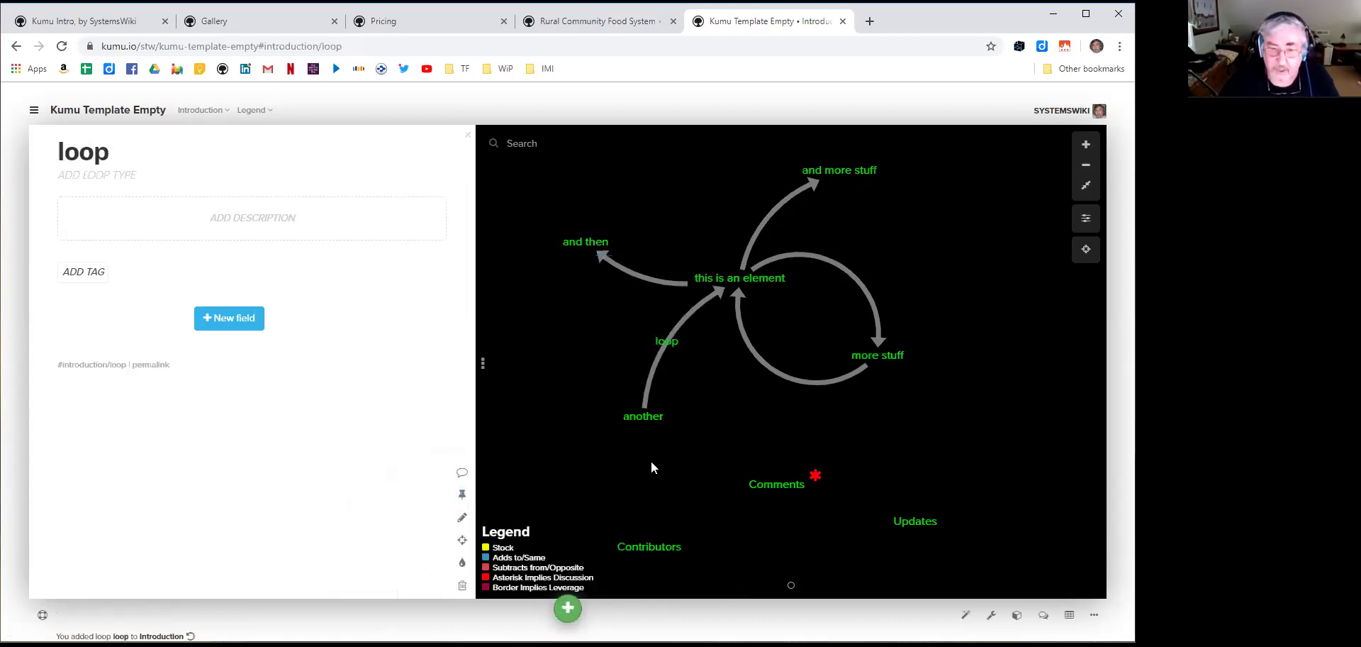
drag(666, 341, 724, 361)
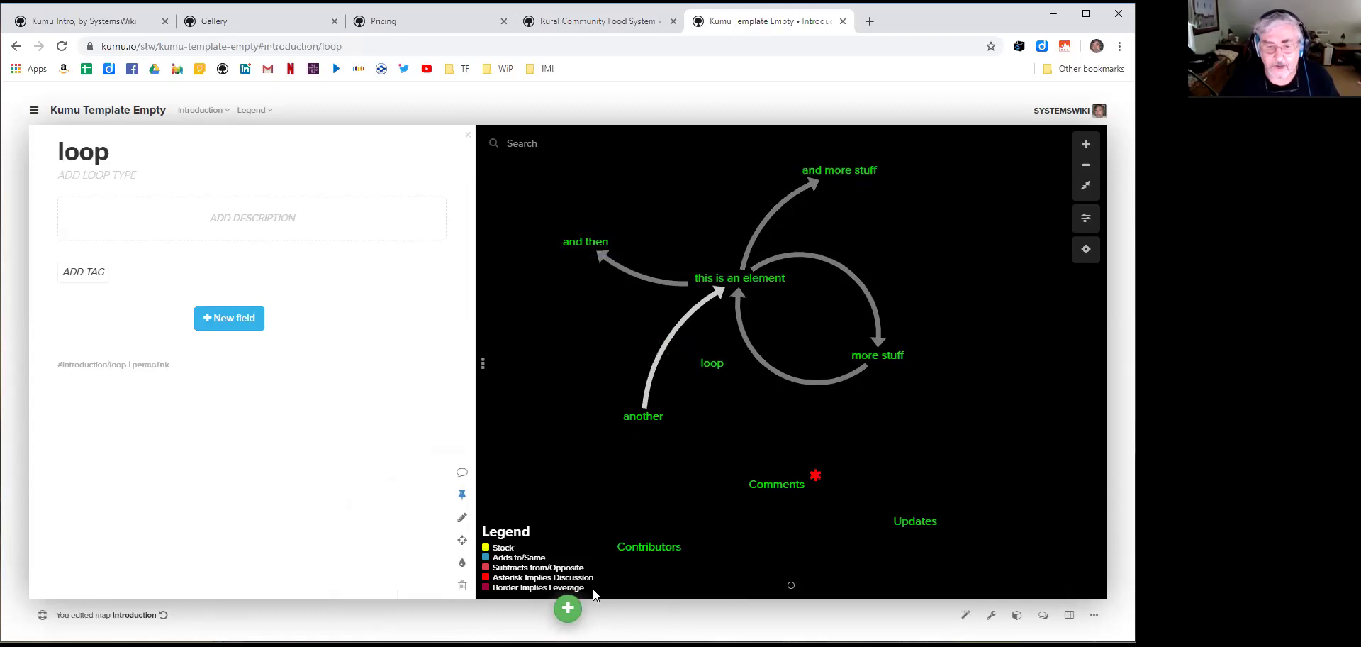
Add a loop labelled "aloop", adding both connections between "this is an element" and "more stuff" to the already selected connection
click(568, 608)
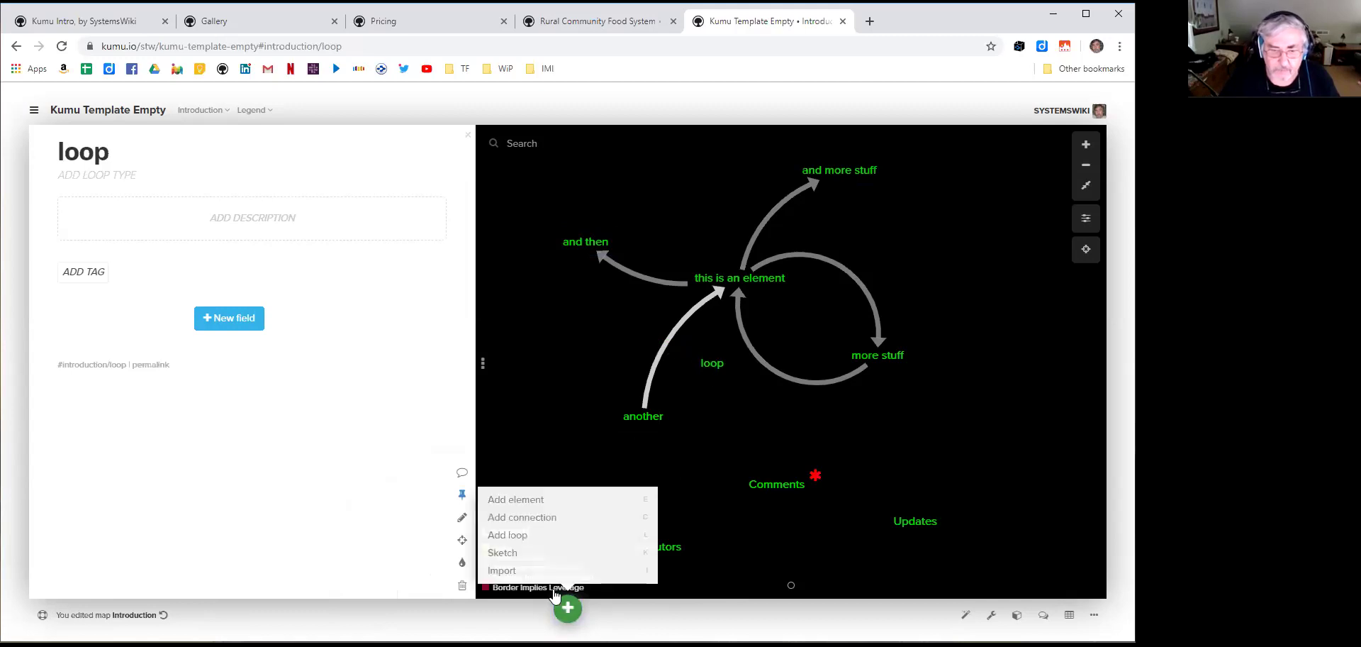
click(520, 535)
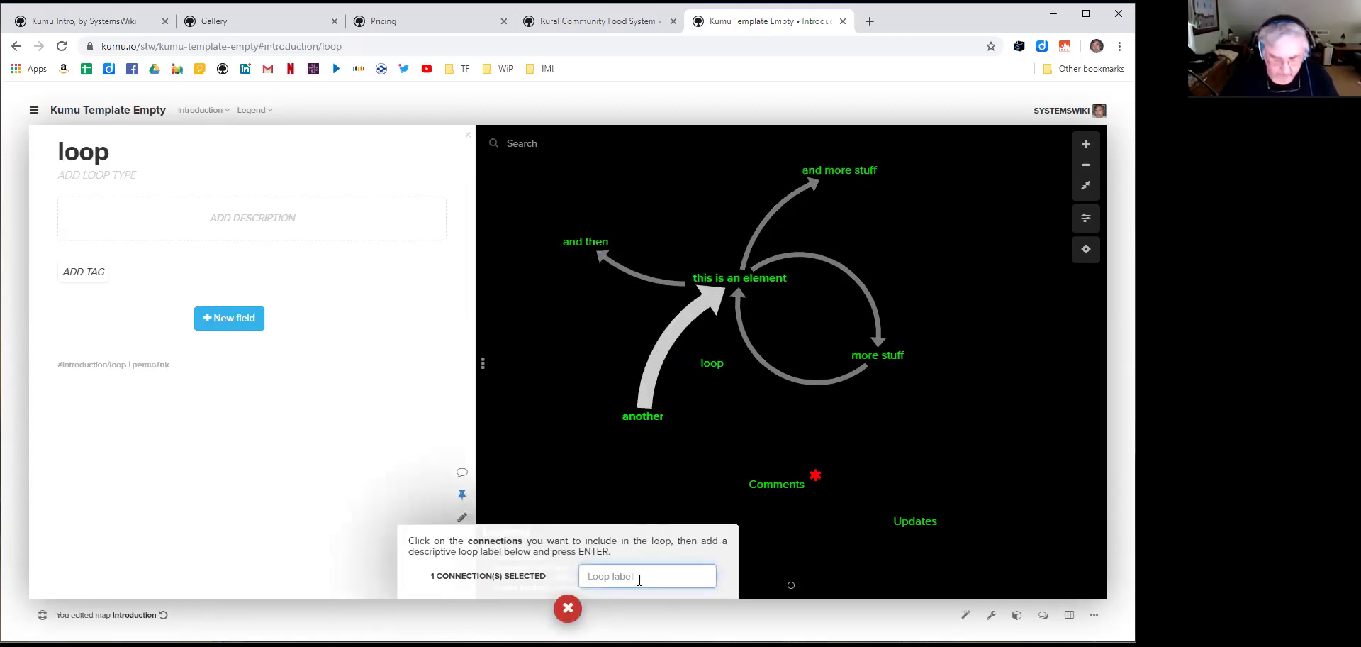
text(aloop)
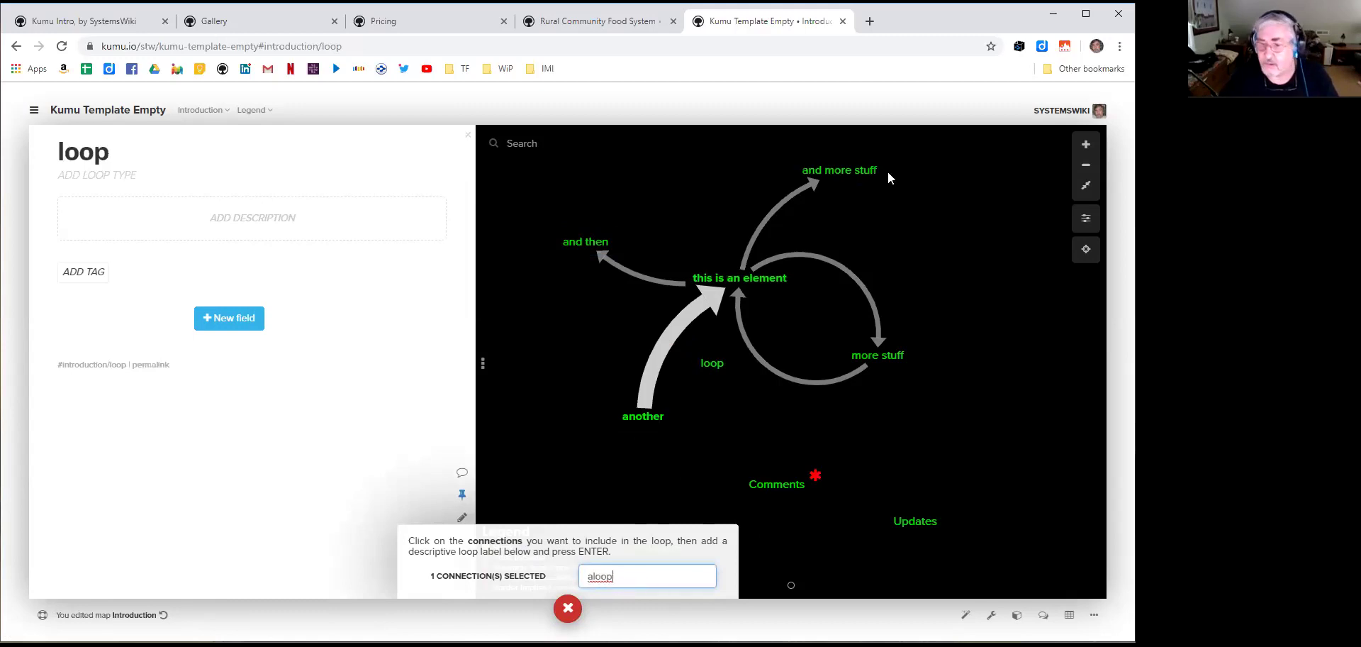
click(837, 268)
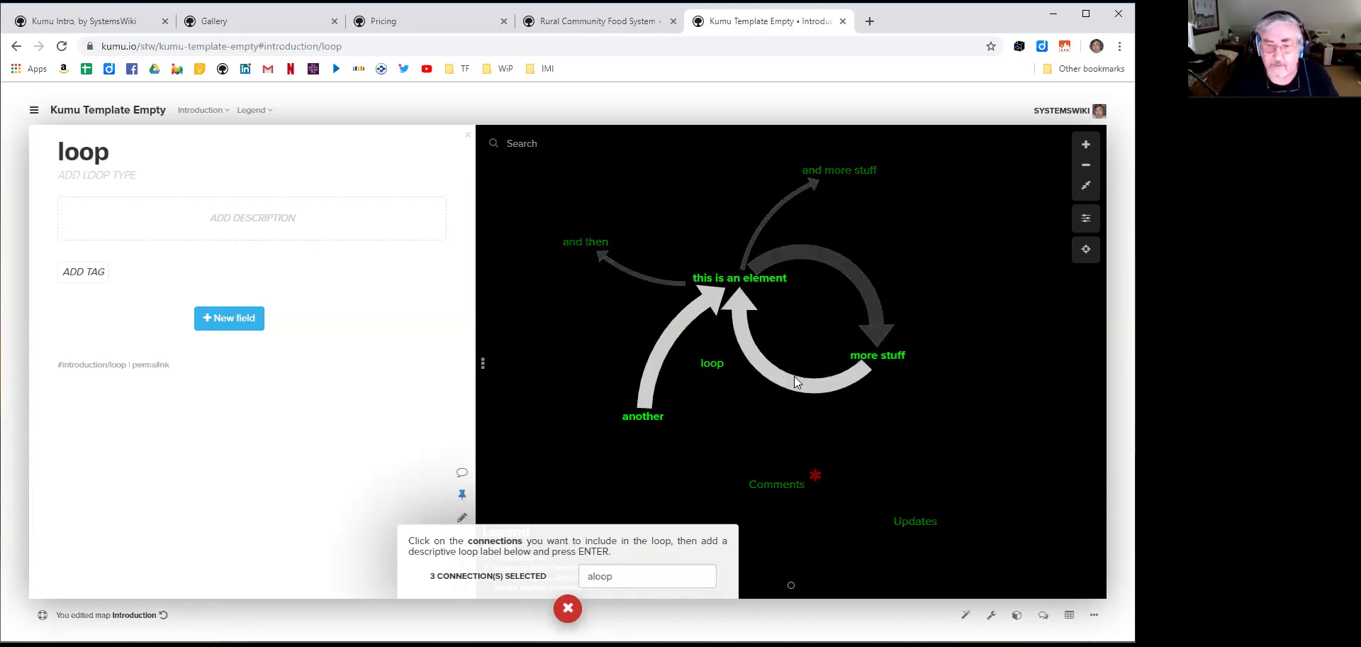
click(794, 378)
click(645, 578)
key(Return)
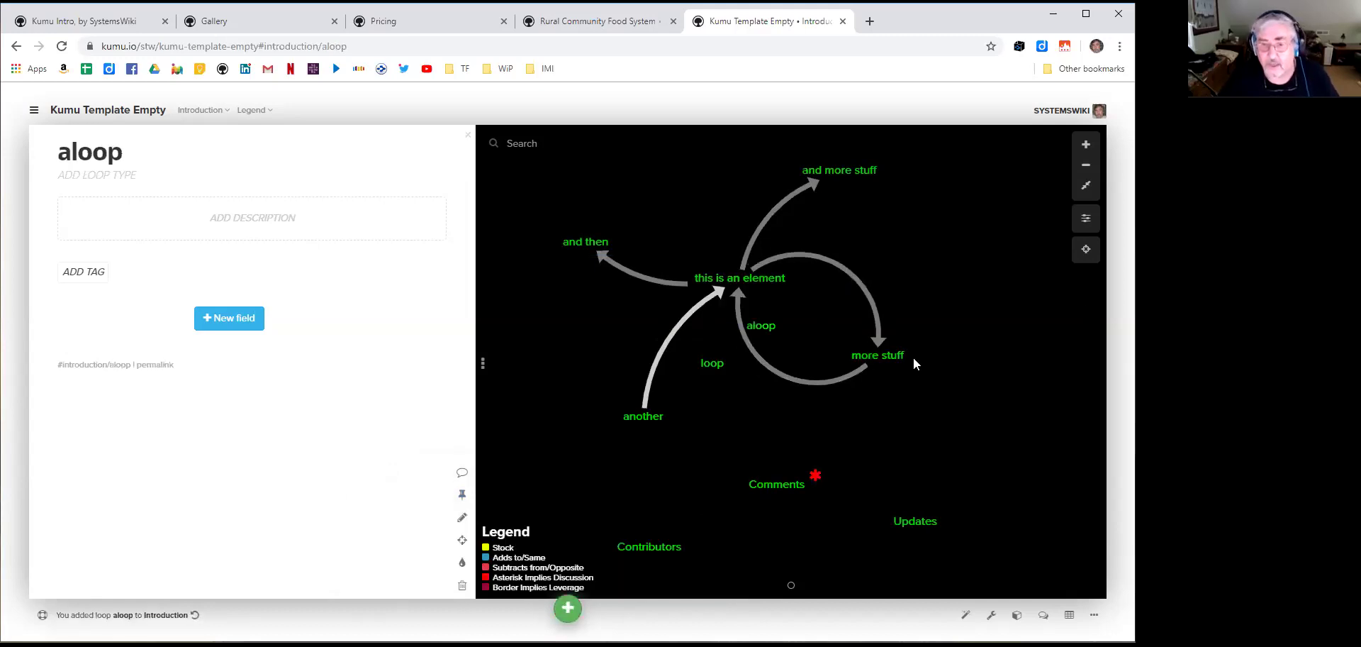
Enlarge the circle by moving "more stuff" down and bowing its incoming connection outward, and place "and more stuff" above "this is an element"
drag(898, 368, 921, 407)
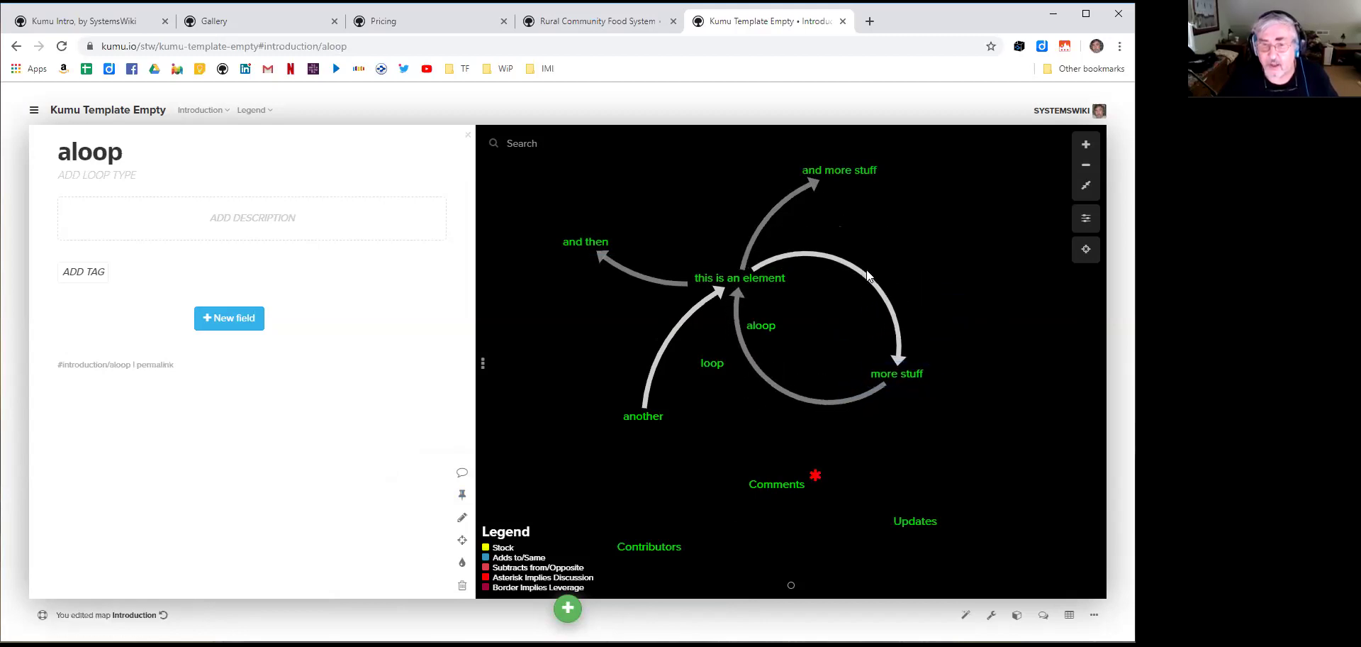
drag(881, 271, 983, 277)
click(983, 277)
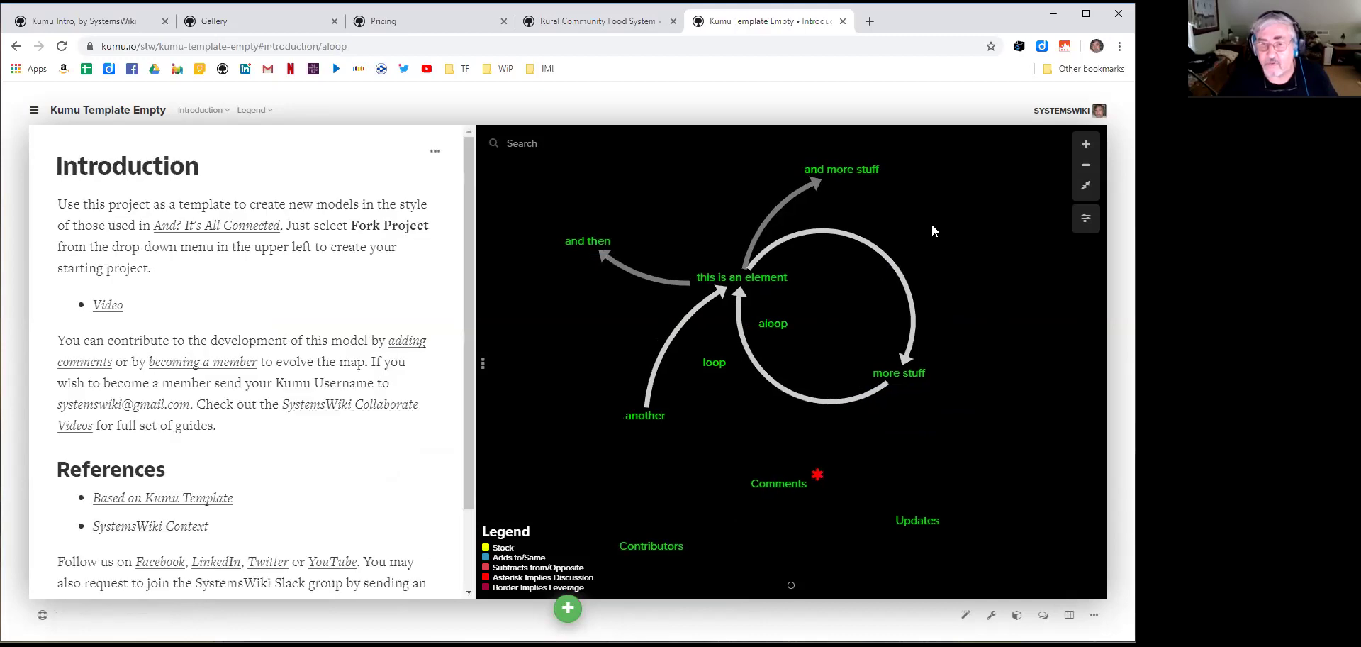
drag(841, 172, 729, 169)
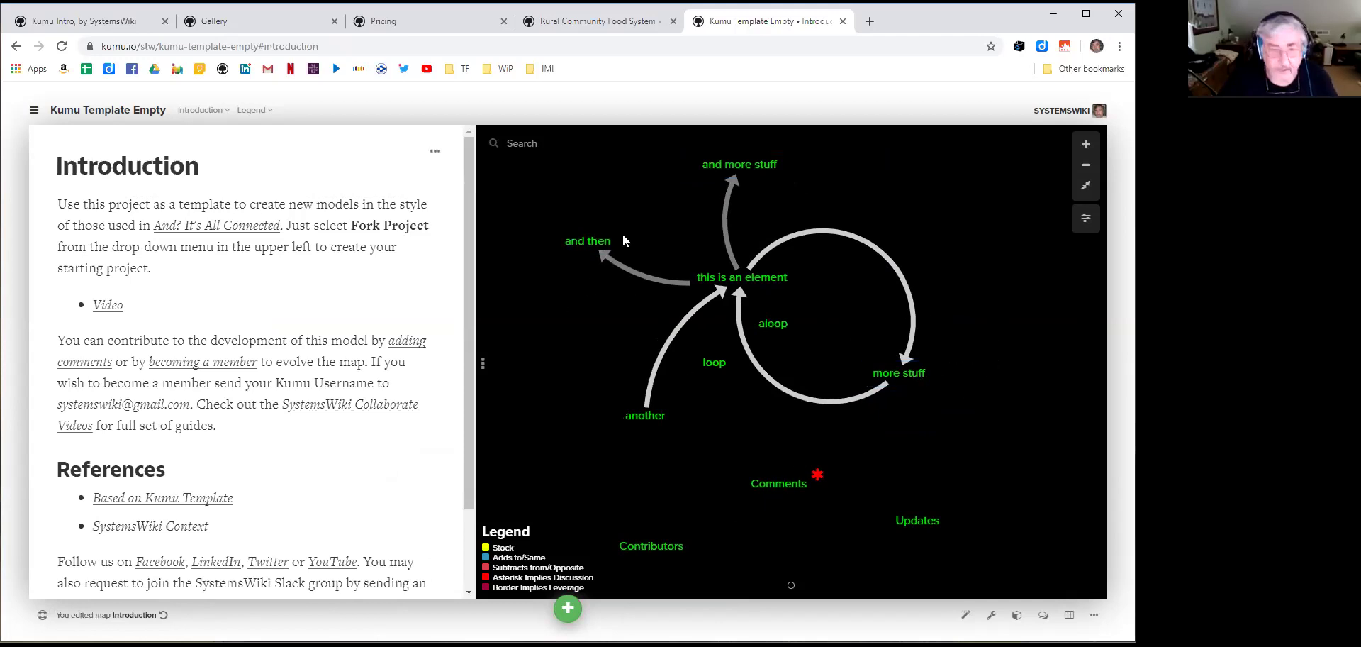
Select "and then", "this is an element", "another" and "more stuff" with their connections and loops, and unpin the selected items
drag(974, 407, 999, 437)
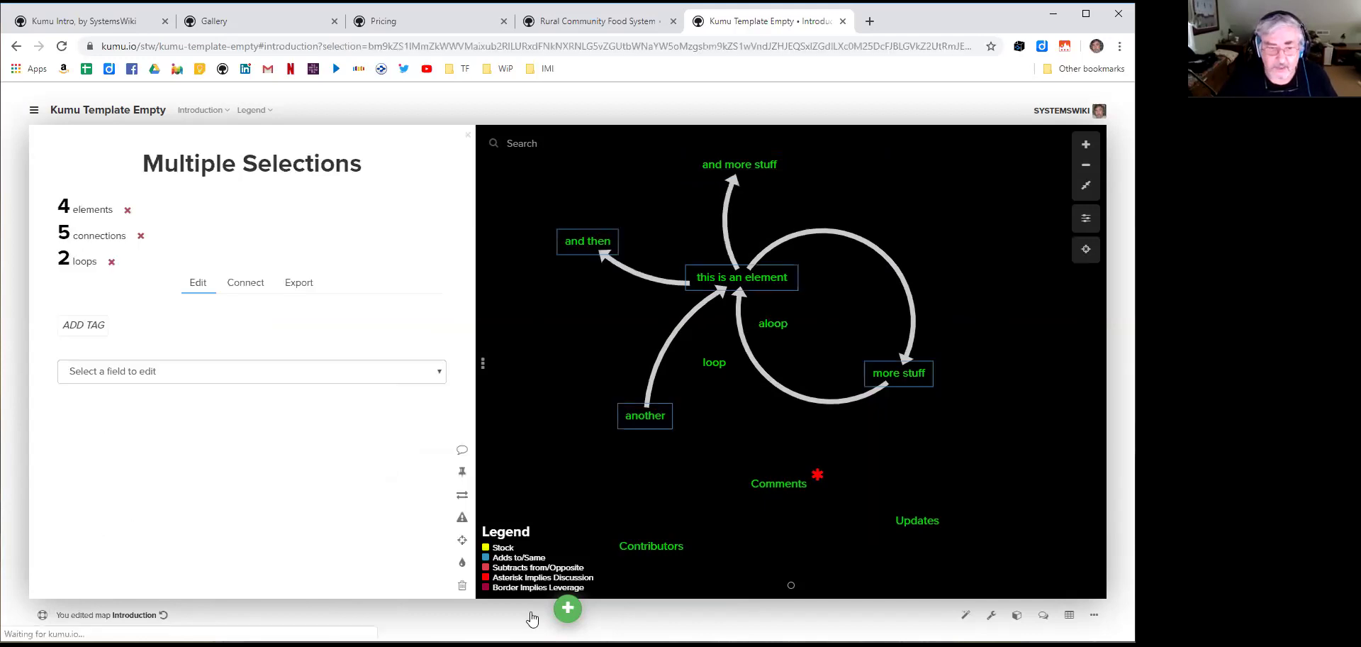
click(461, 474)
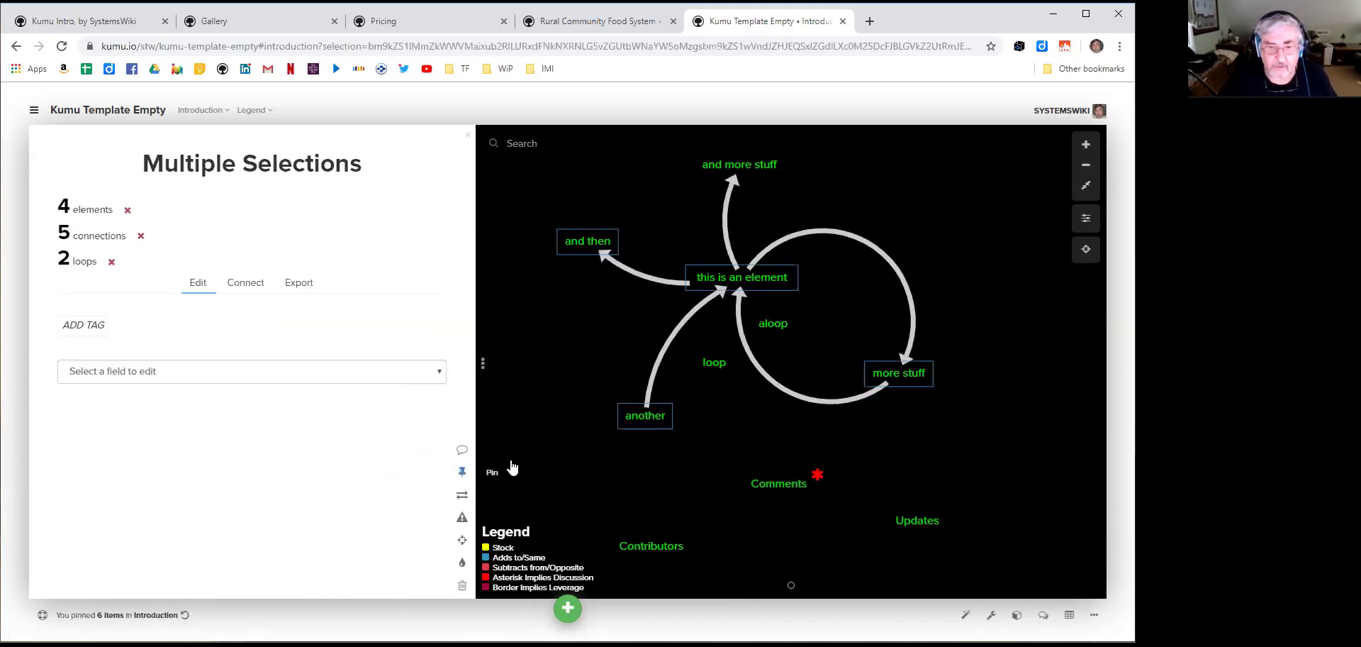
click(551, 428)
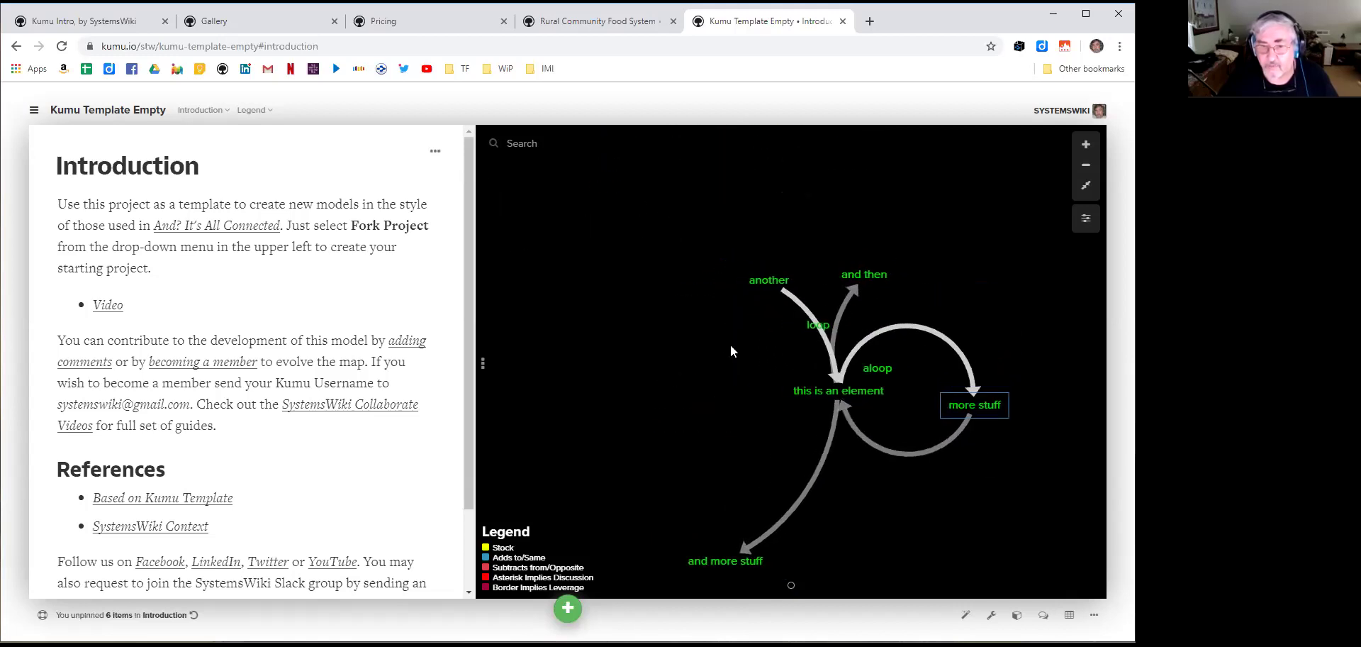
Try pulling the unpinned "another" and "more stuff" elements around to demonstrate the floating layout
drag(773, 276, 626, 326)
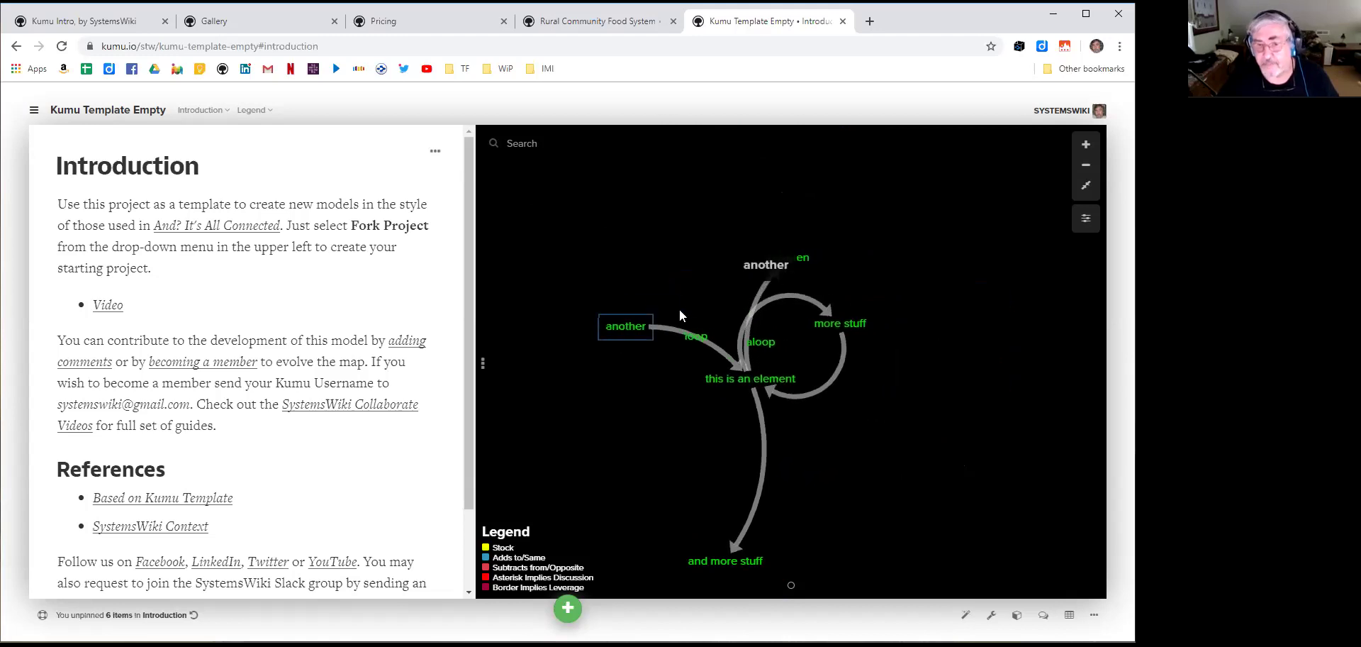
click(884, 322)
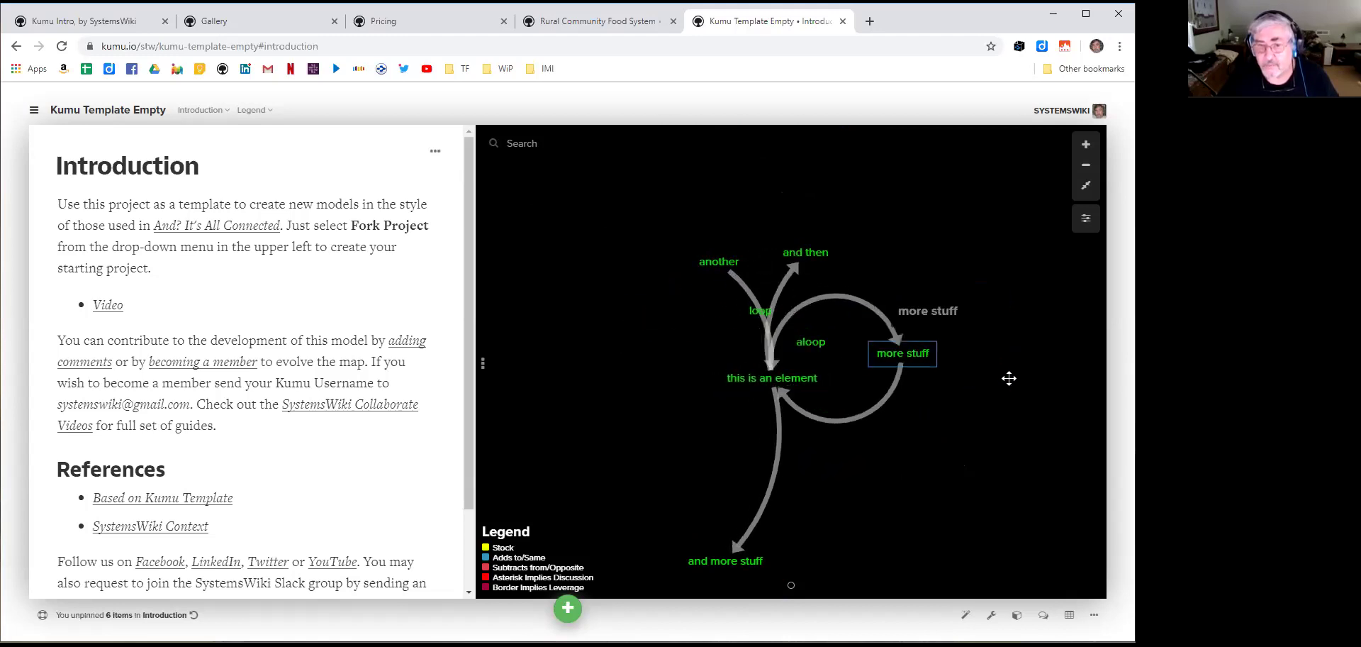
drag(1009, 378, 1005, 379)
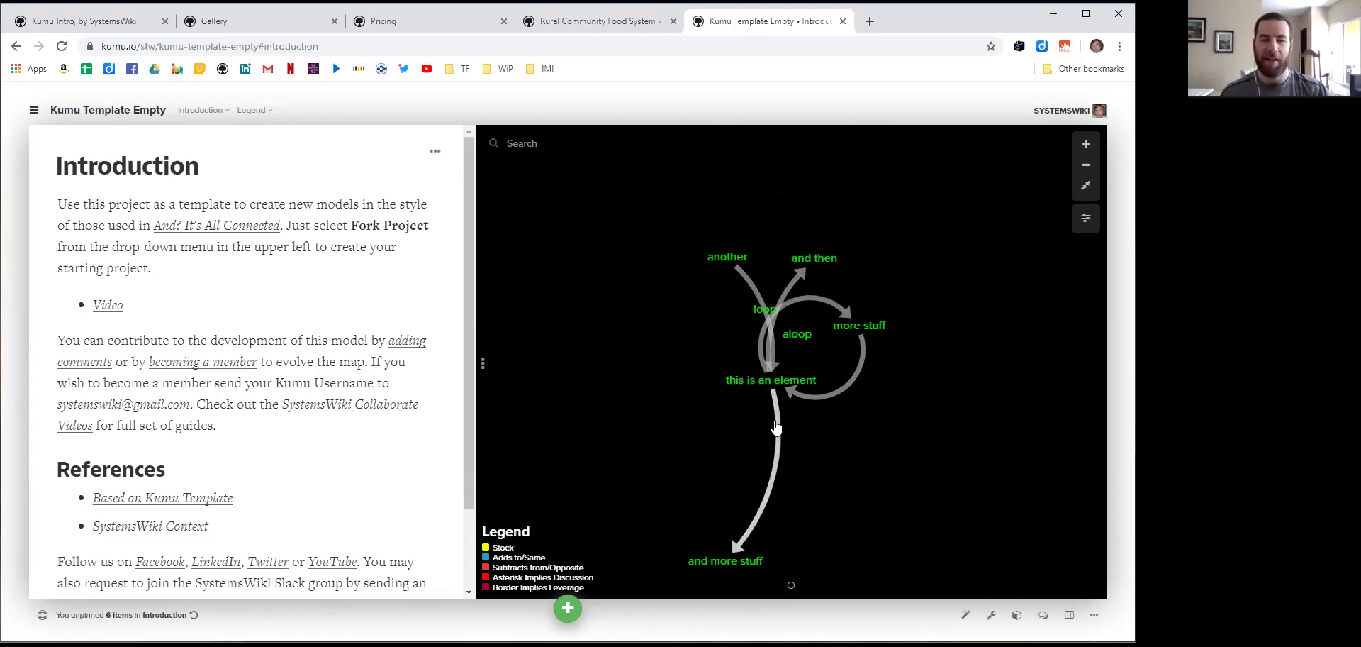
Select all elements on the map and pin them in place
key(ctrl+a)
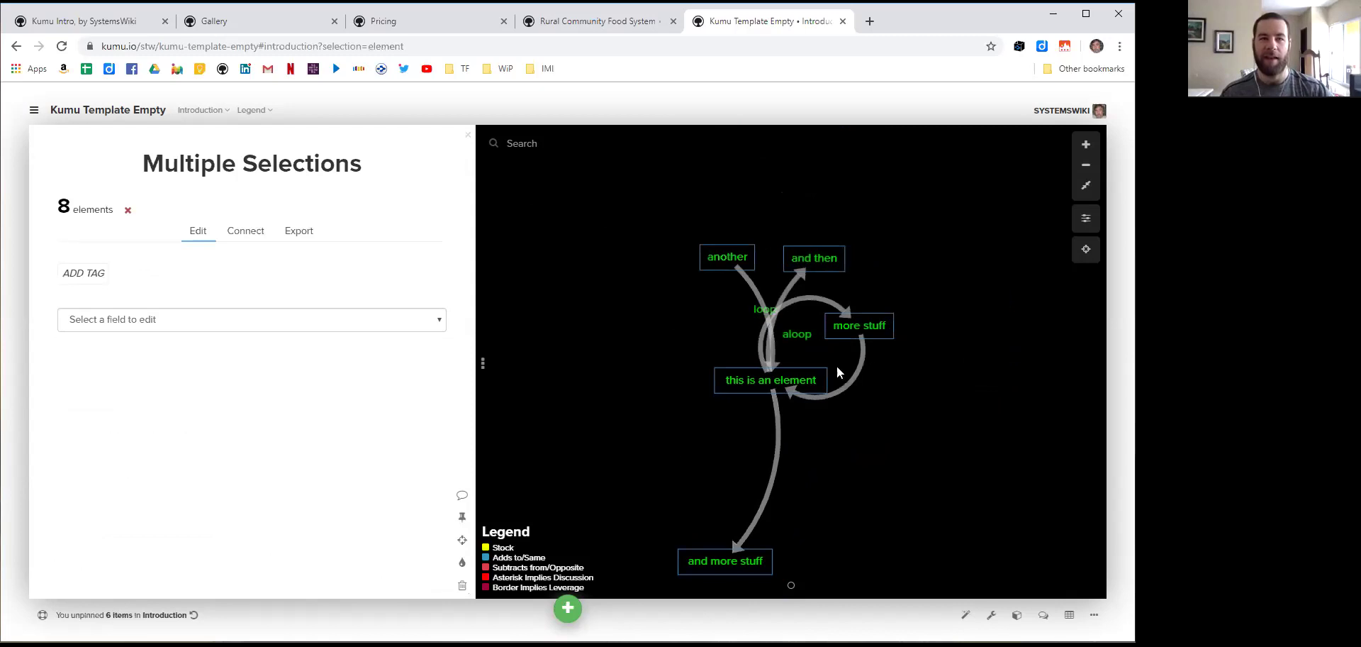
click(461, 517)
click(749, 327)
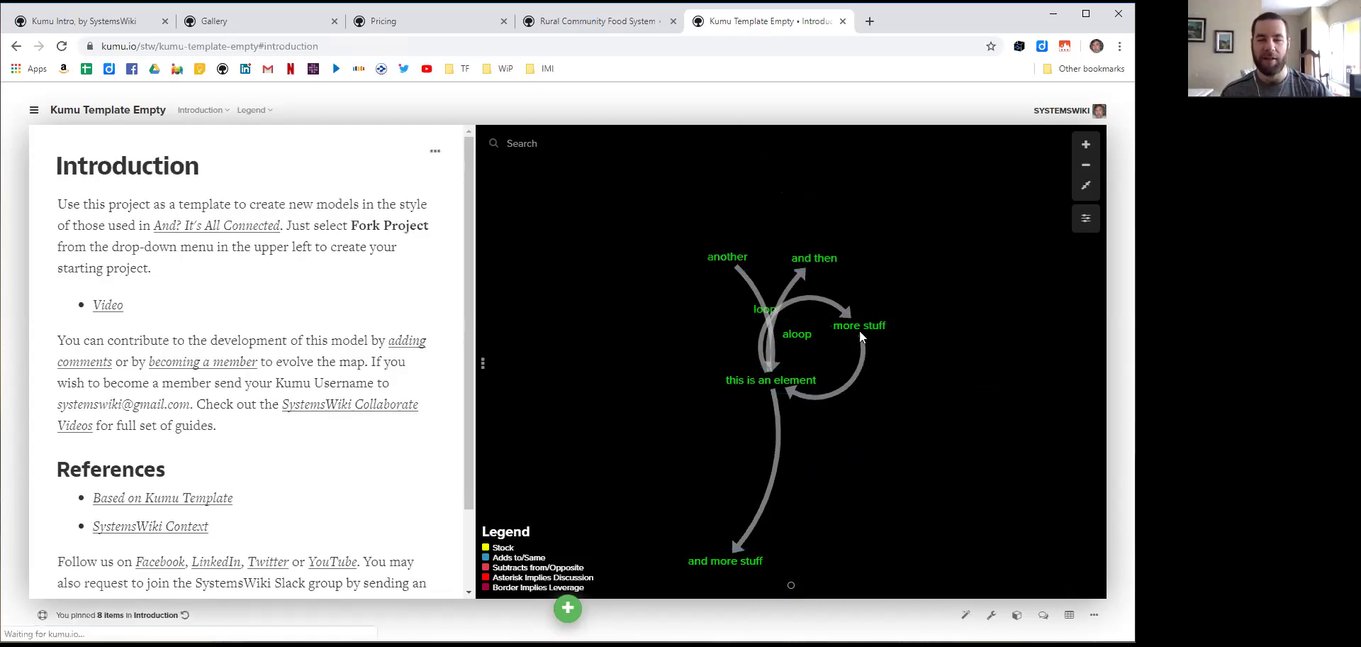
Spread "more stuff", "and more stuff", "another" and "and then" around "this is an element", and place the "aloop" label inside the circle
drag(869, 325, 885, 403)
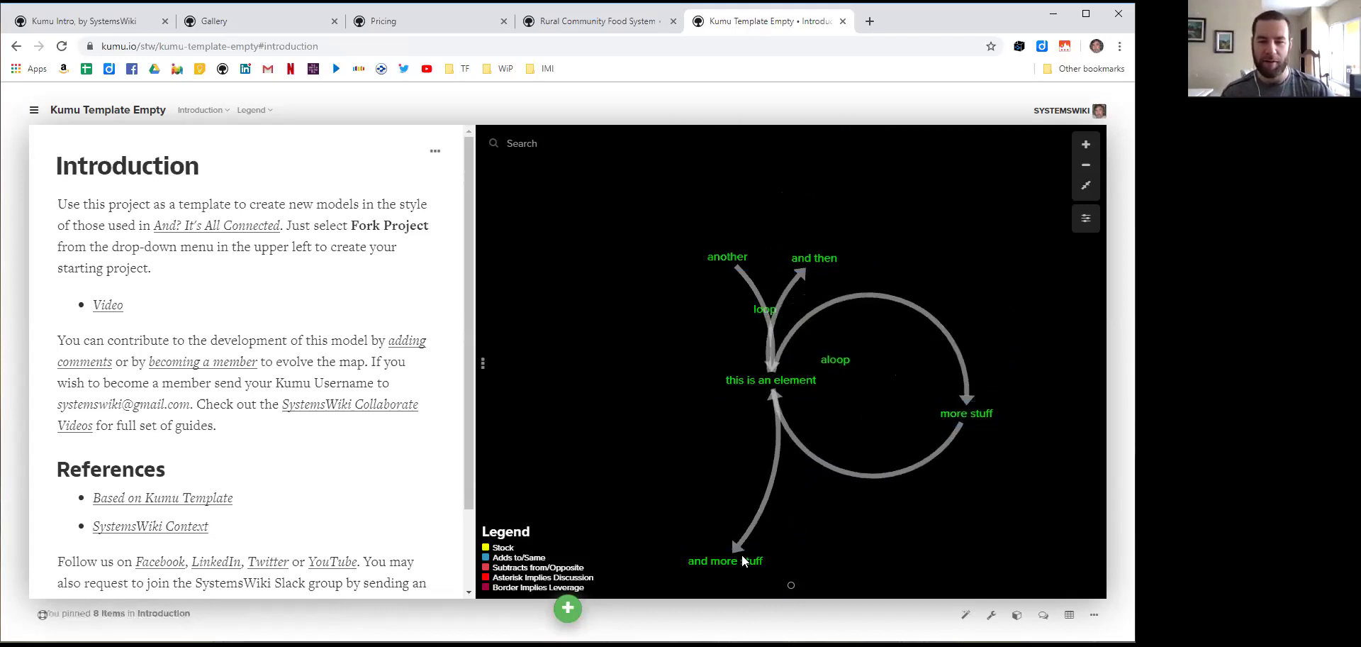
drag(694, 513, 647, 443)
drag(717, 255, 577, 234)
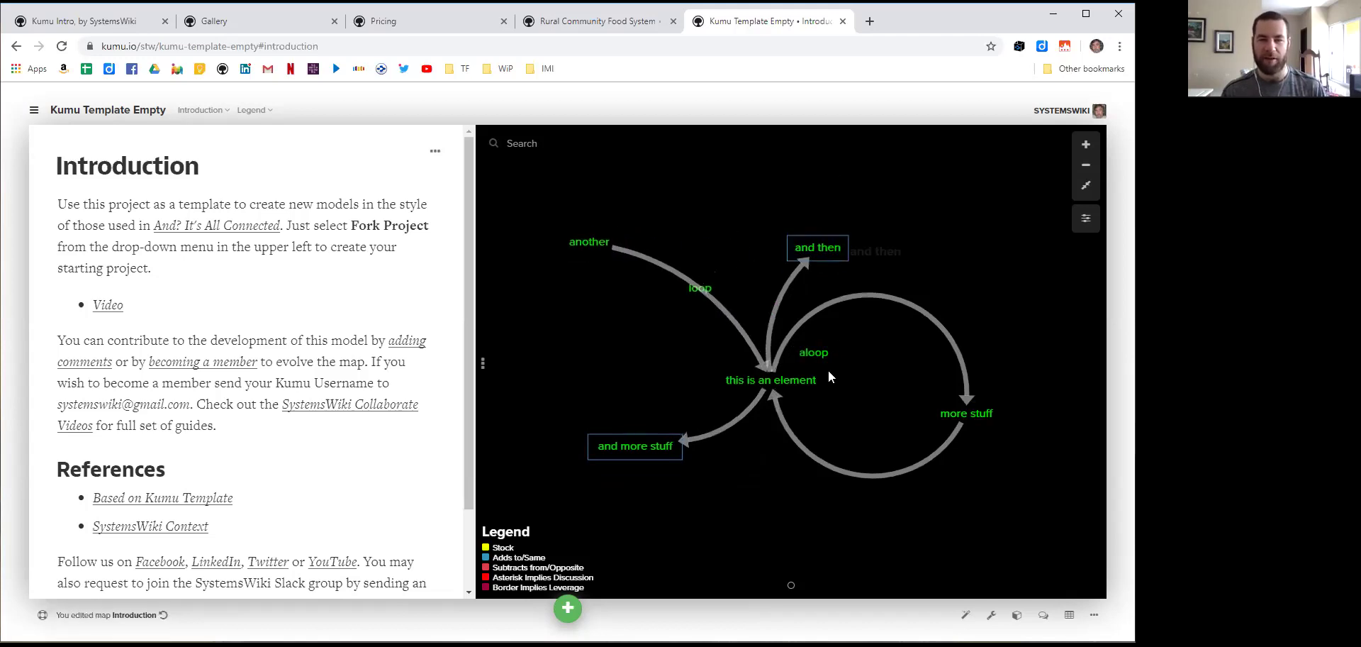
drag(824, 354, 887, 379)
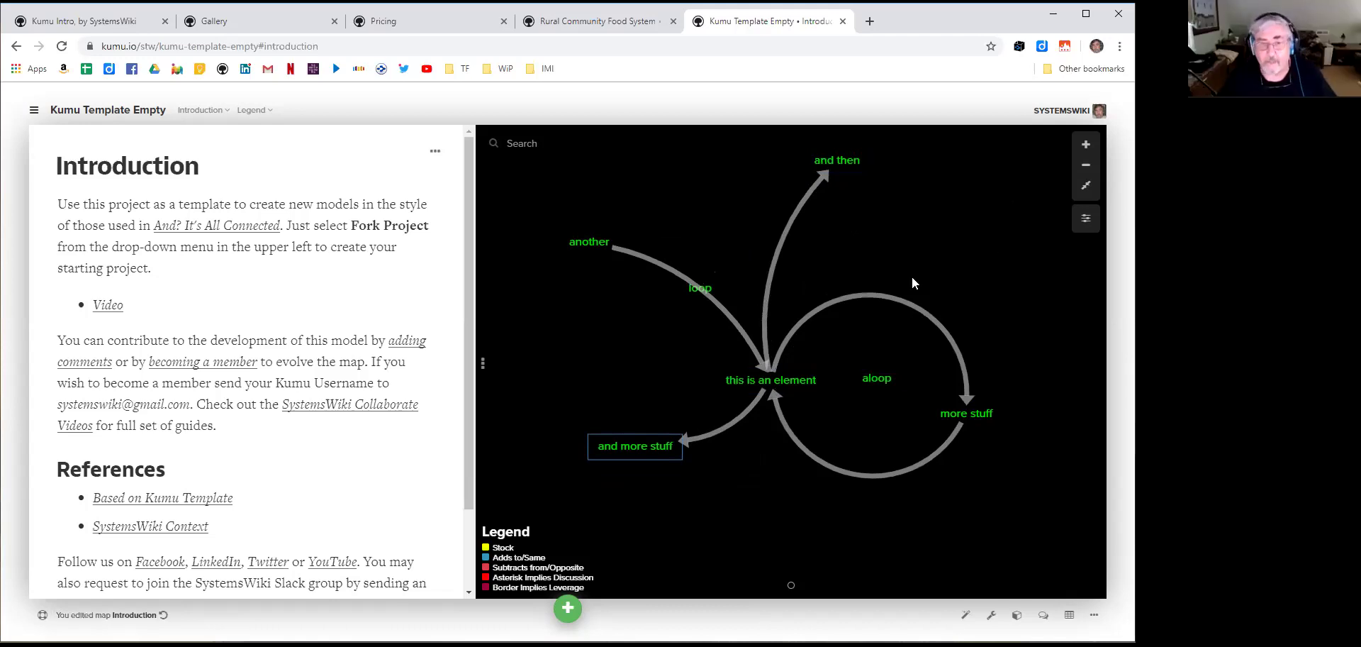
drag(850, 171, 854, 222)
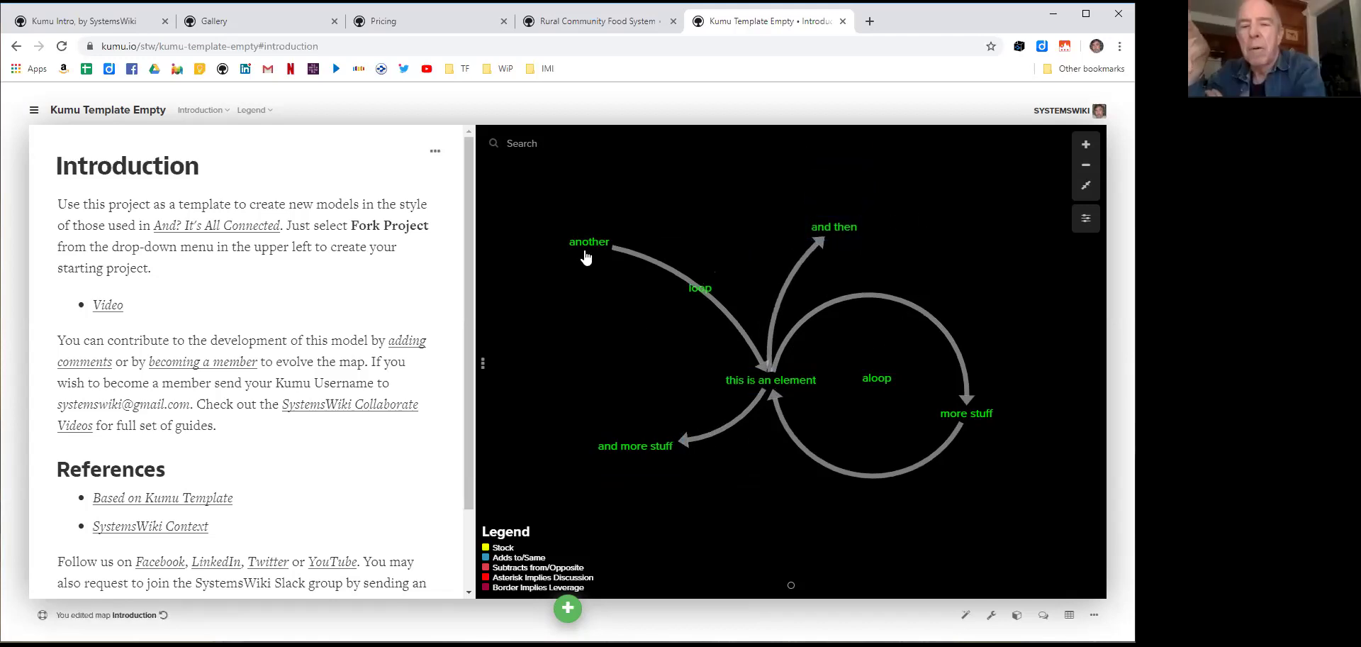
Move "another" closer to "this is an element", enlarge the circle by moving "more stuff" outward, and recentre the "aloop" label
click(626, 261)
drag(625, 261, 644, 288)
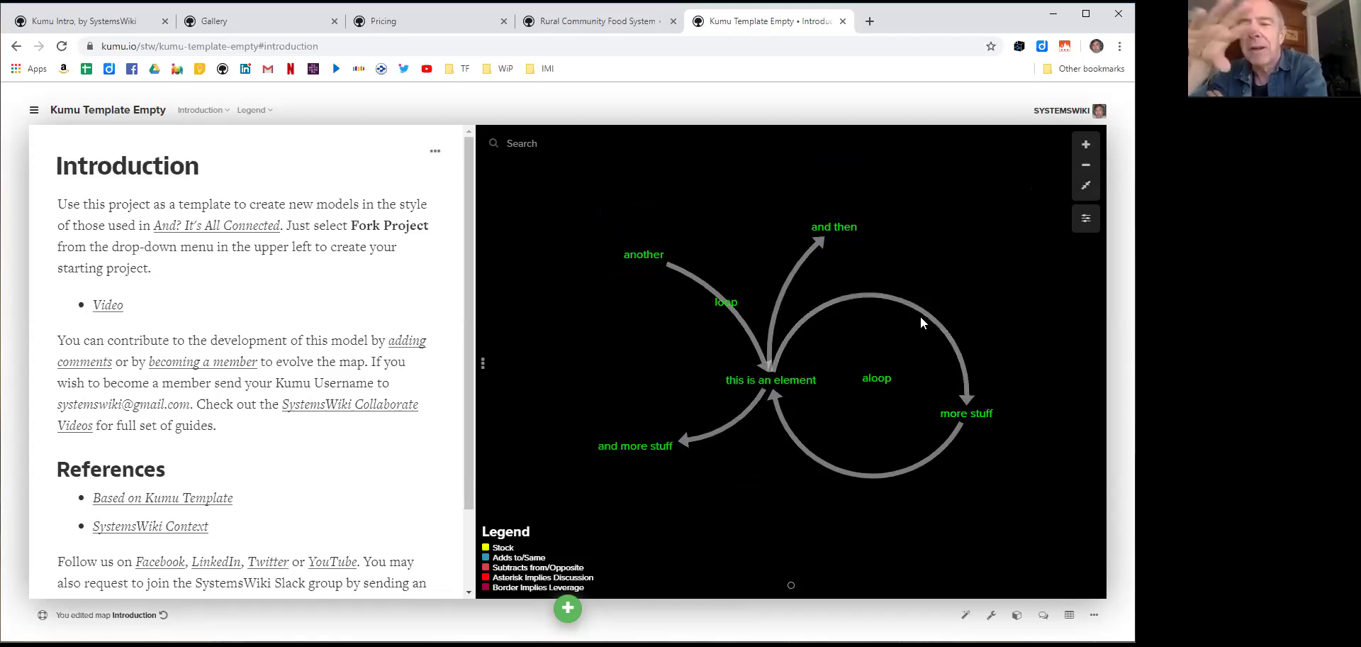
drag(927, 313, 983, 336)
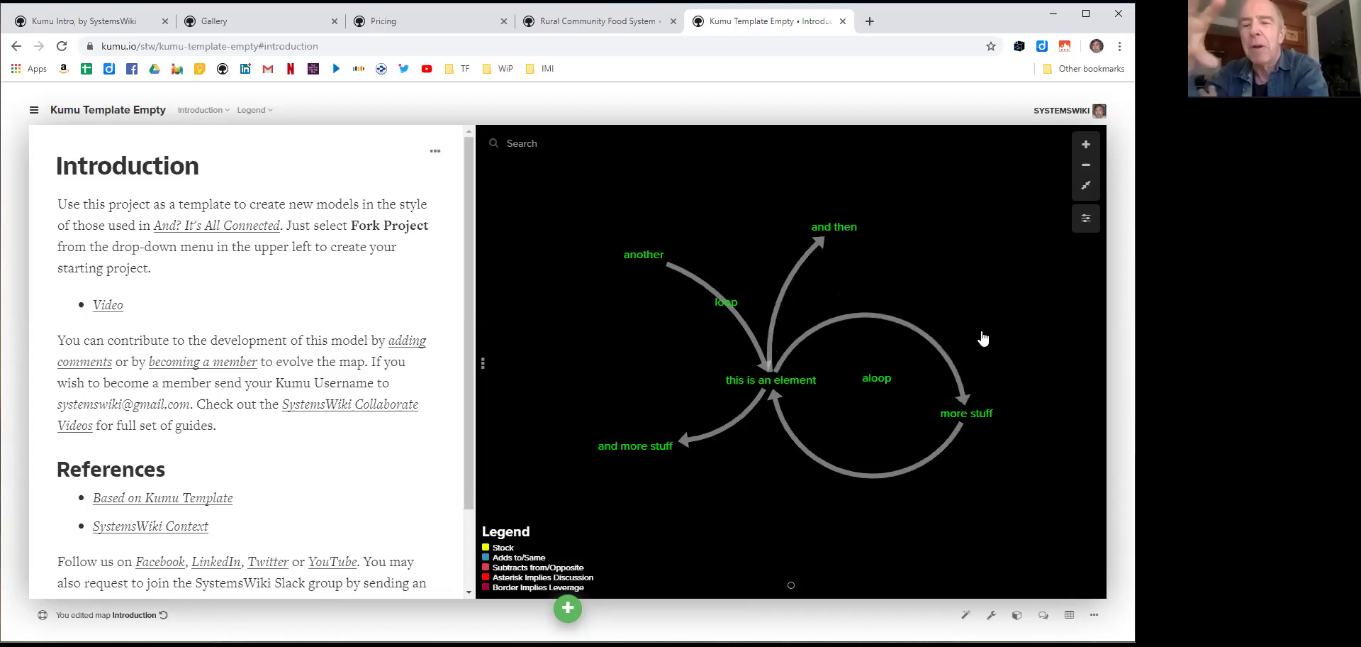
drag(976, 411, 1054, 471)
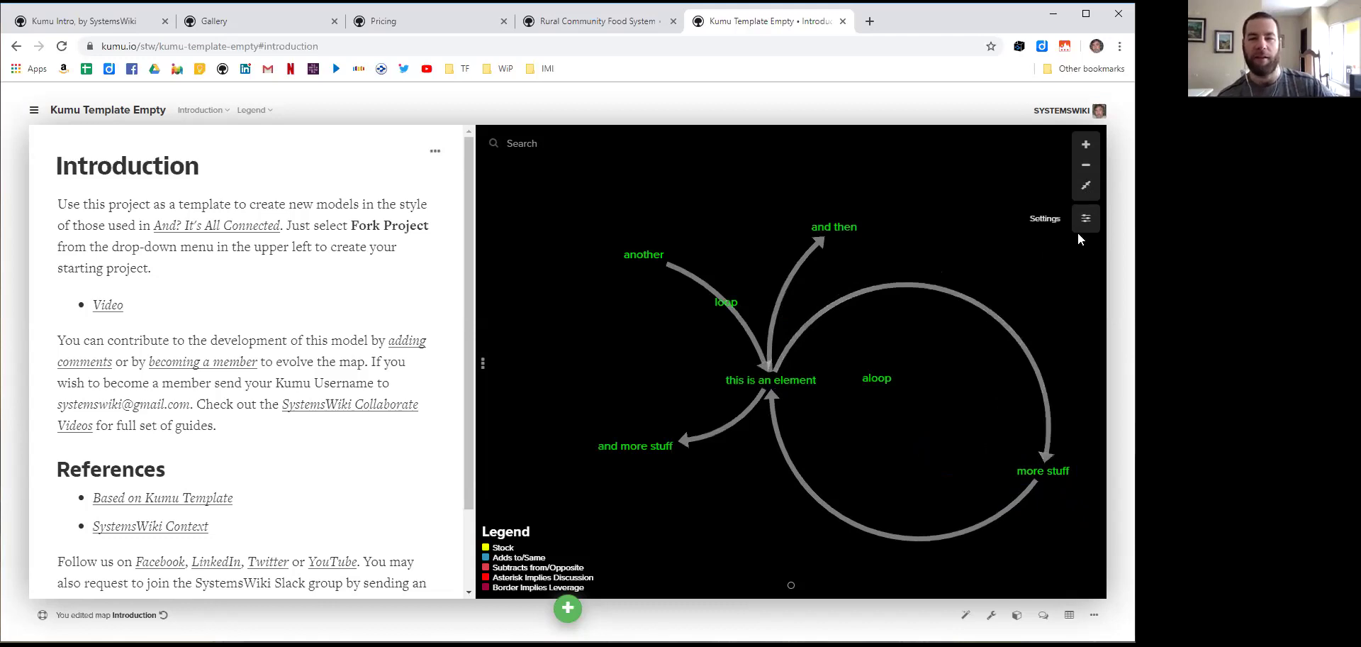
drag(893, 380, 939, 404)
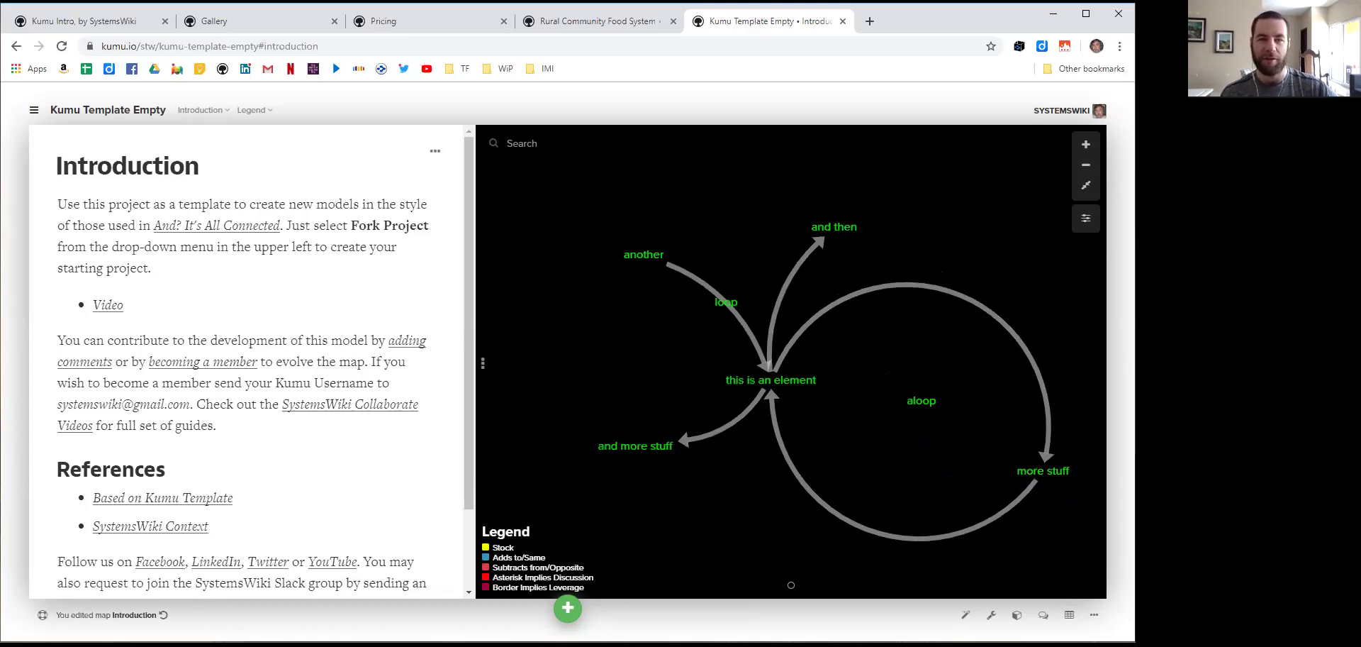
Open the SystemsWiki profile page at kumu.io/stw in a new browser tab
click(871, 23)
text(ku)
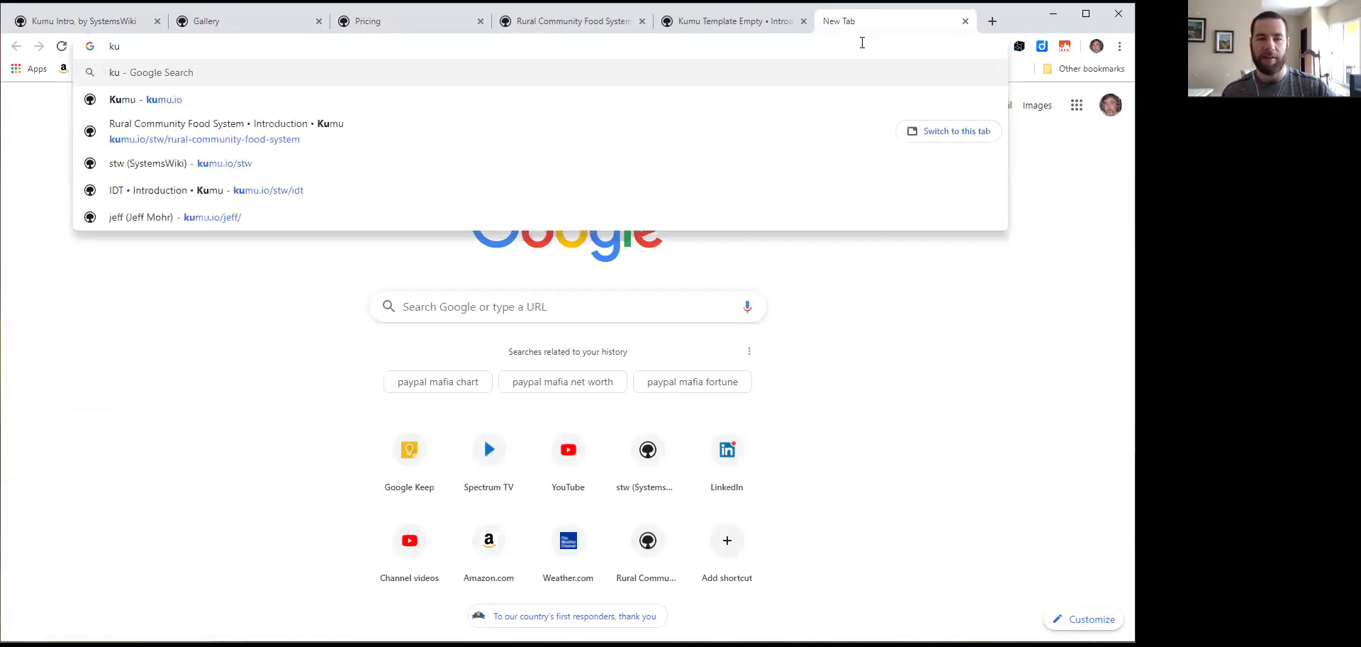
text(mu)
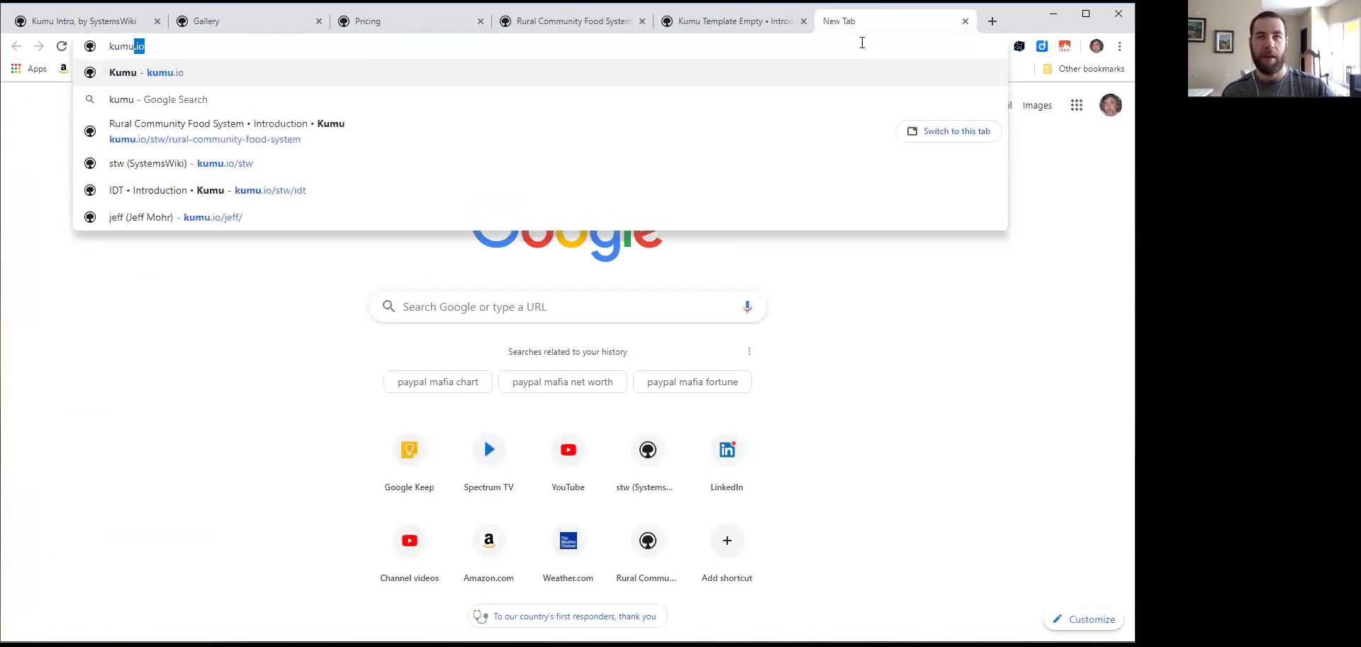
text(.io/stw)
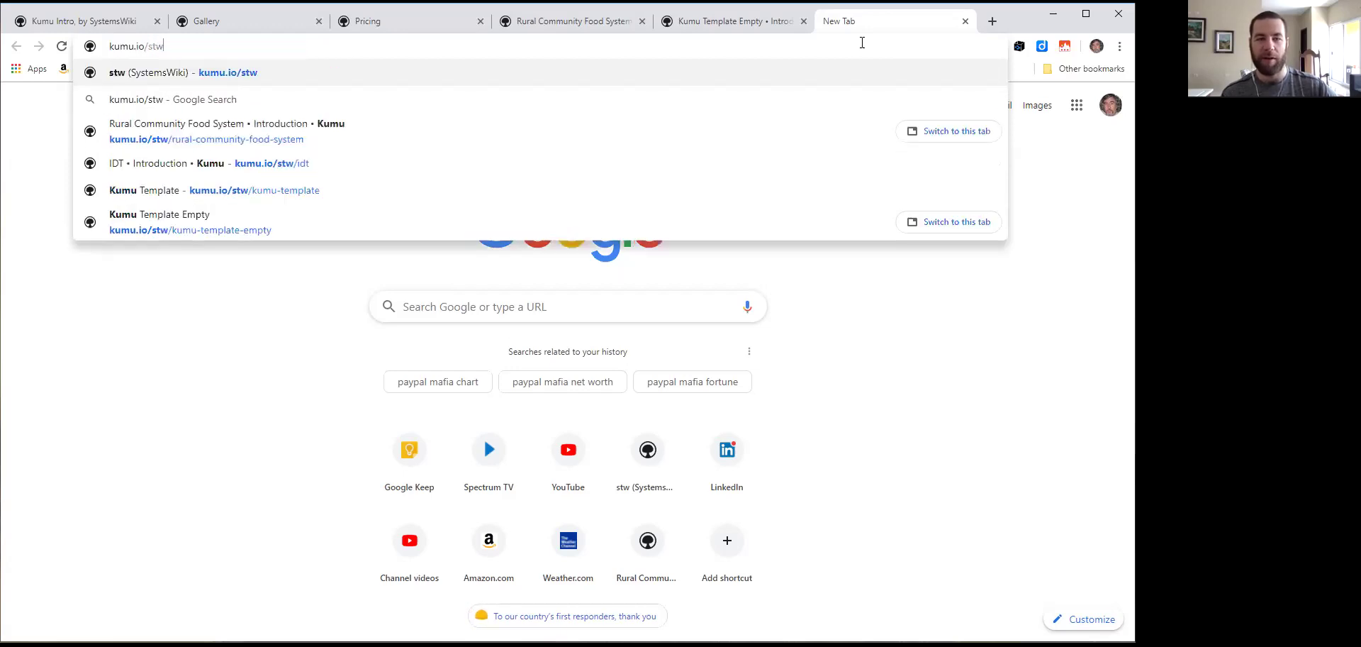
key(Return)
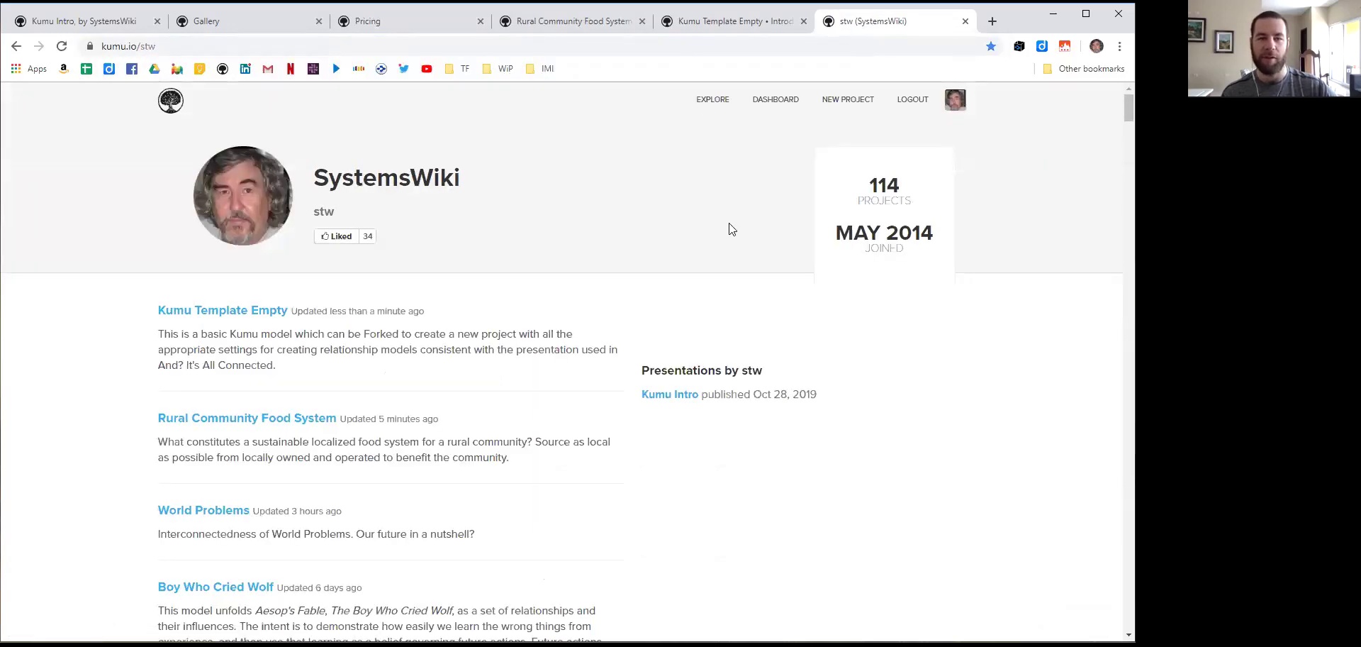
Search the SystemsWiki project list for "skill" and "skills", examining the matching projects, and close the search
key(ctrl+f)
text(skill)
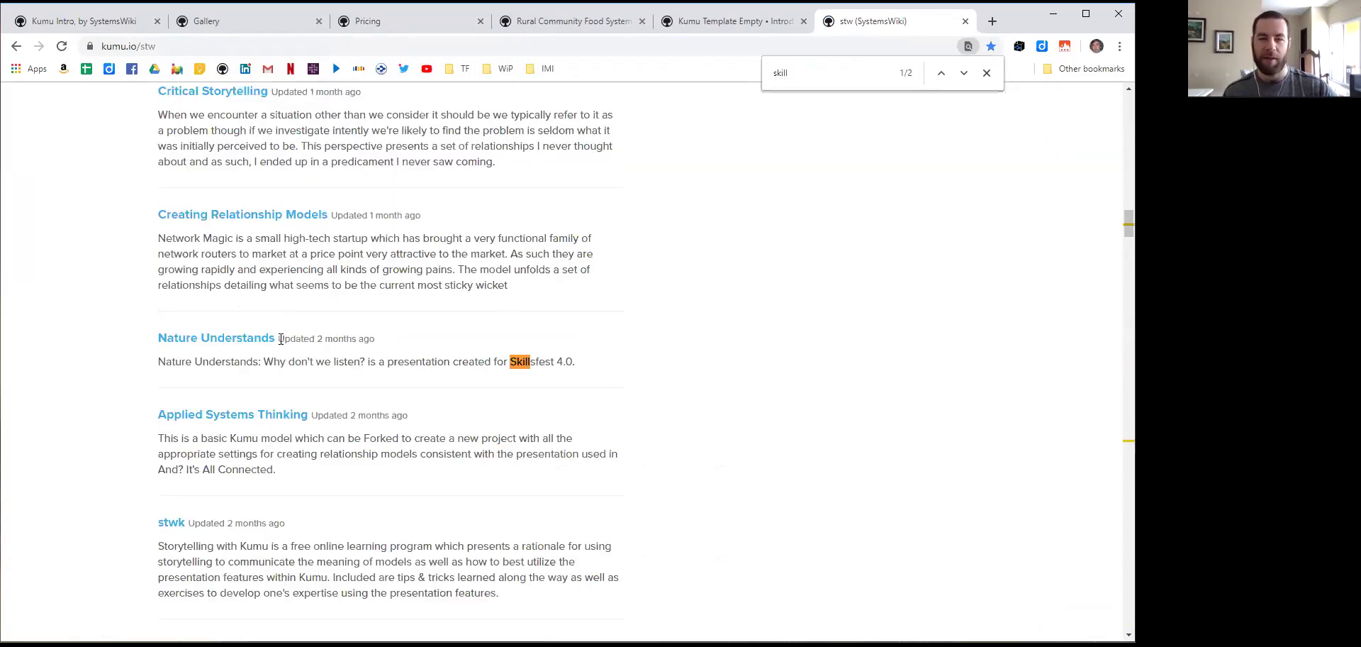
click(963, 73)
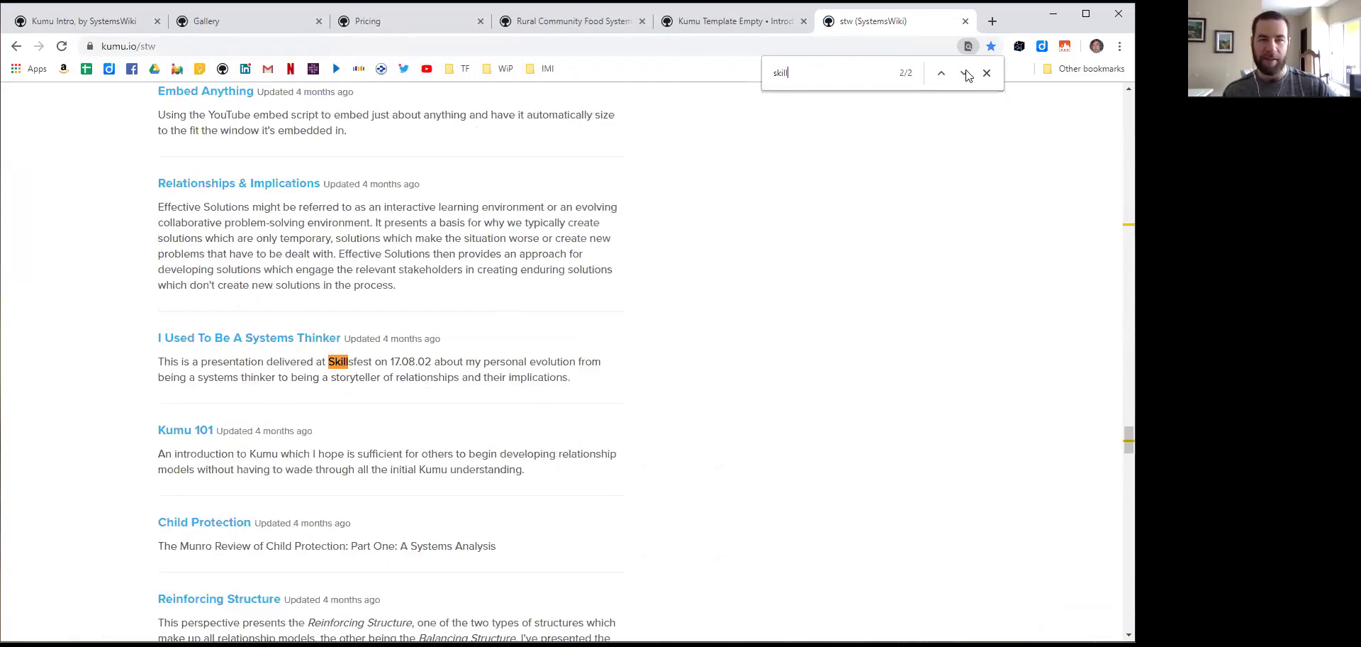
text(s)
click(964, 73)
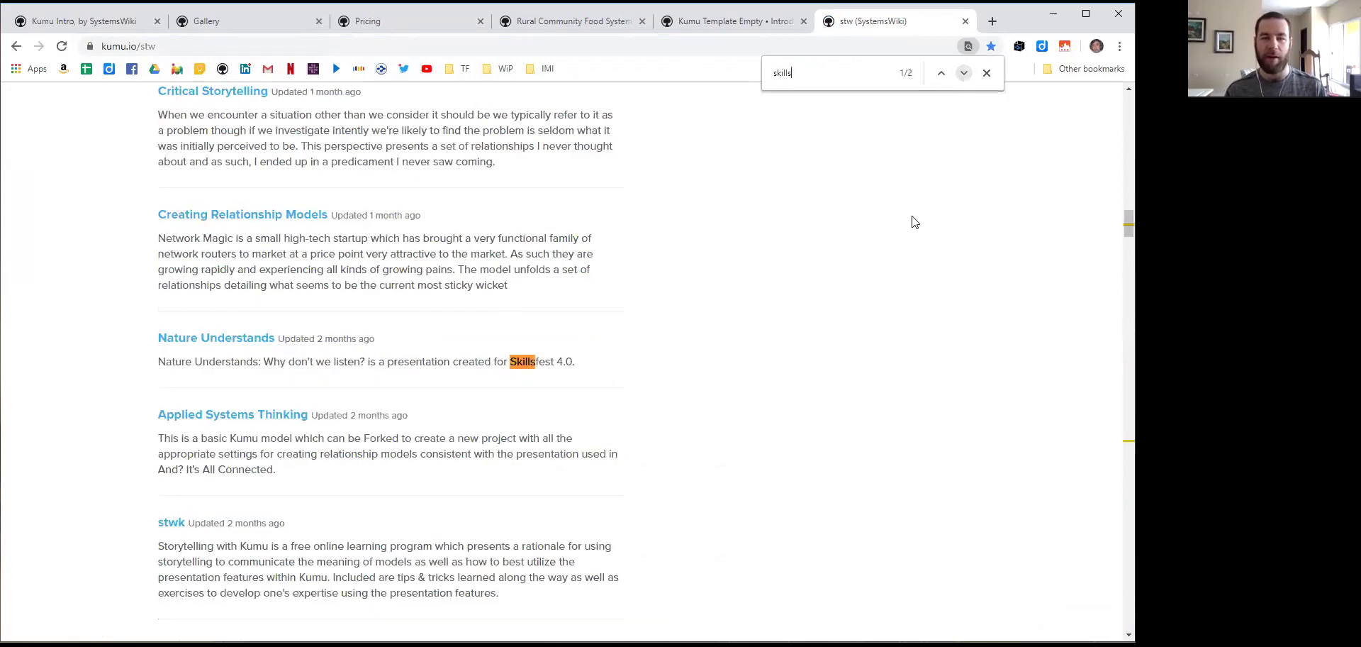
scroll(816, 439, up, 5)
scroll(797, 439, up, 10)
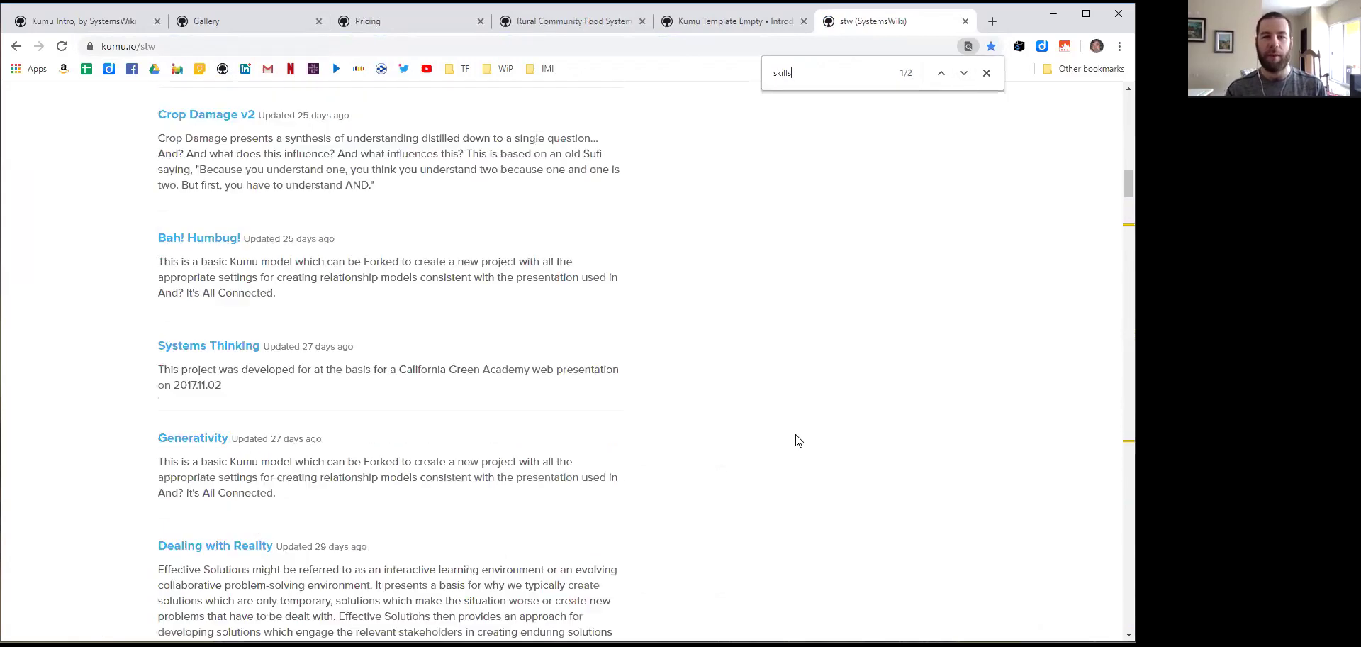
click(984, 73)
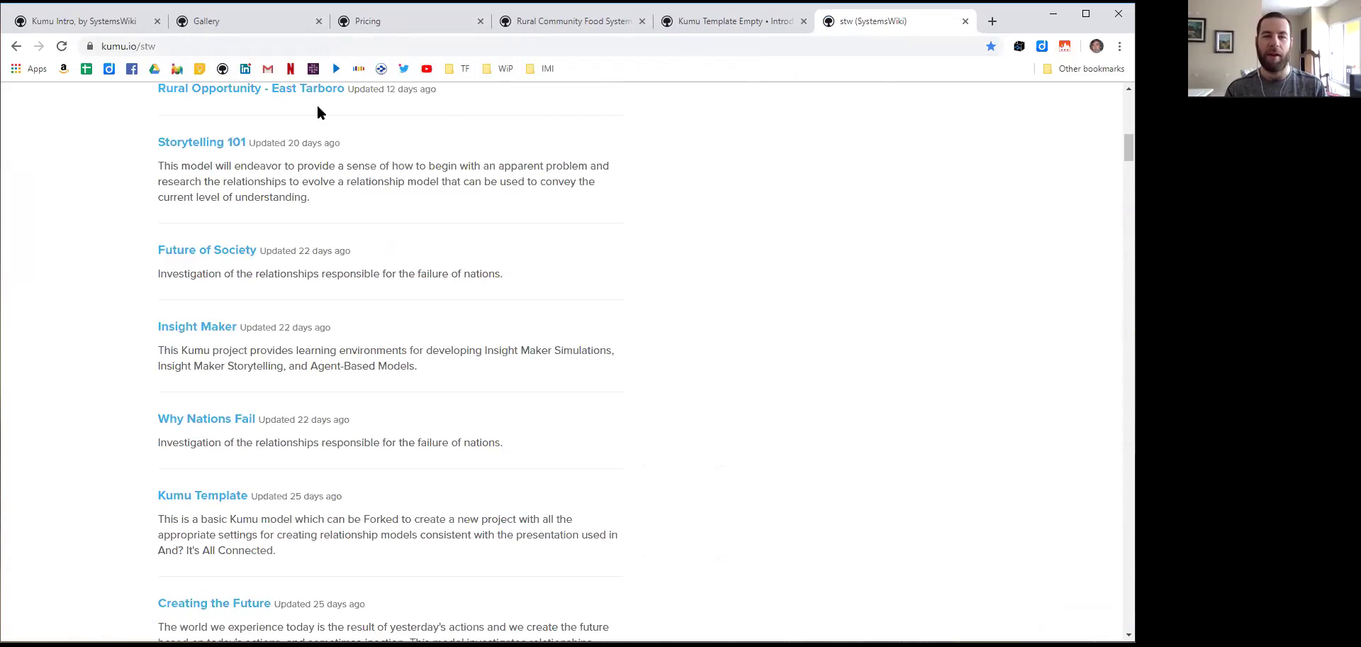
Search the web for "skillsfest kumu"
click(268, 46)
text(s)
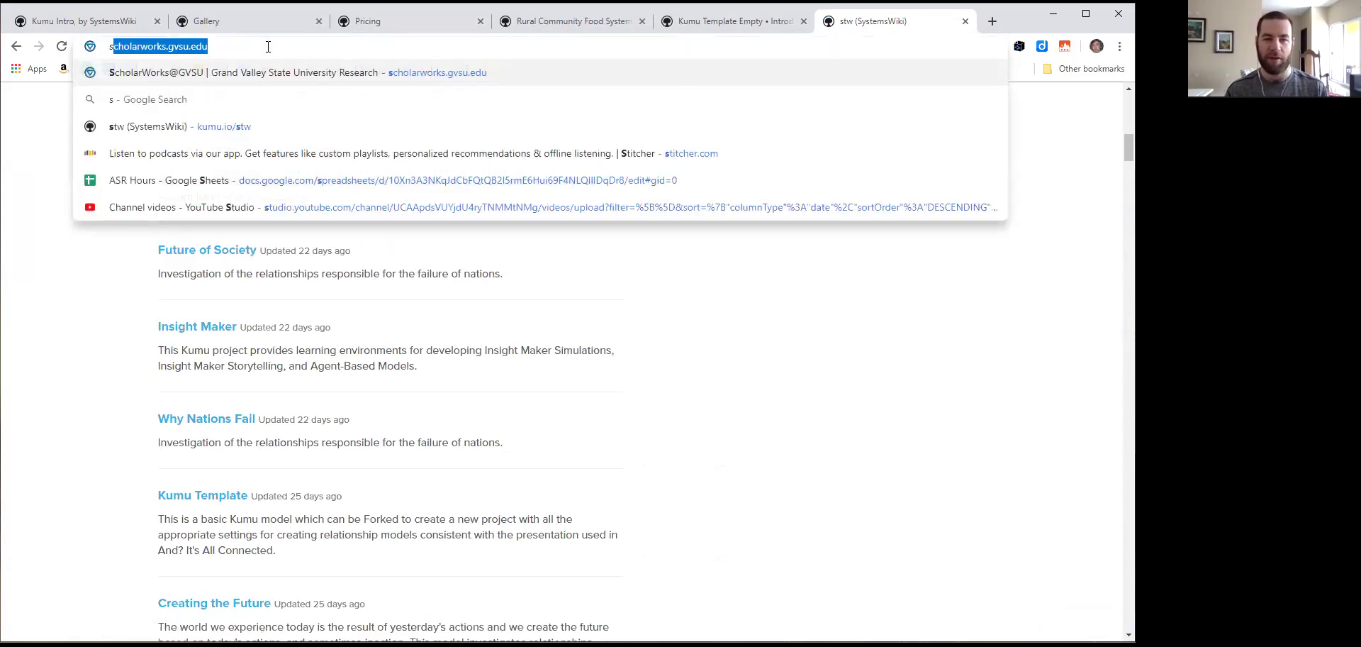
text(killsfest kumu)
key(Return)
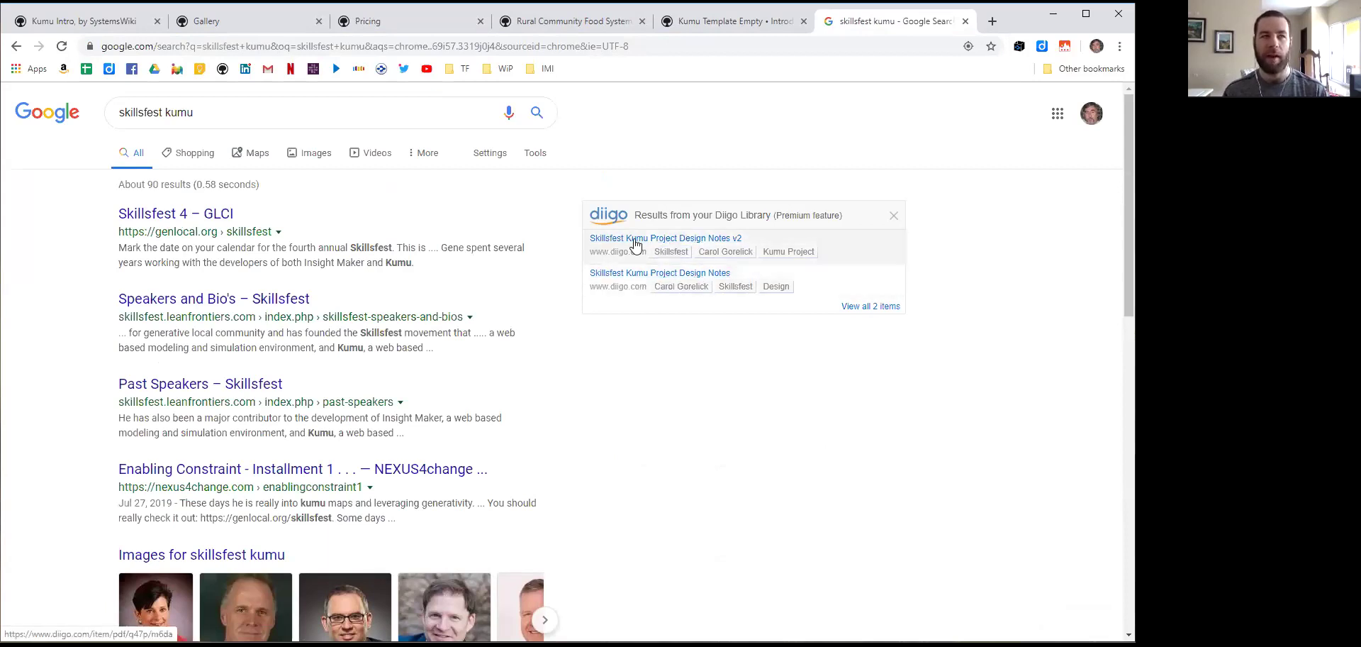
Check the Skillsfest 4 – GLCI result and close it, and open the "Skillsfest • Relationships / Everything • Kumu" project from the results
click(182, 221)
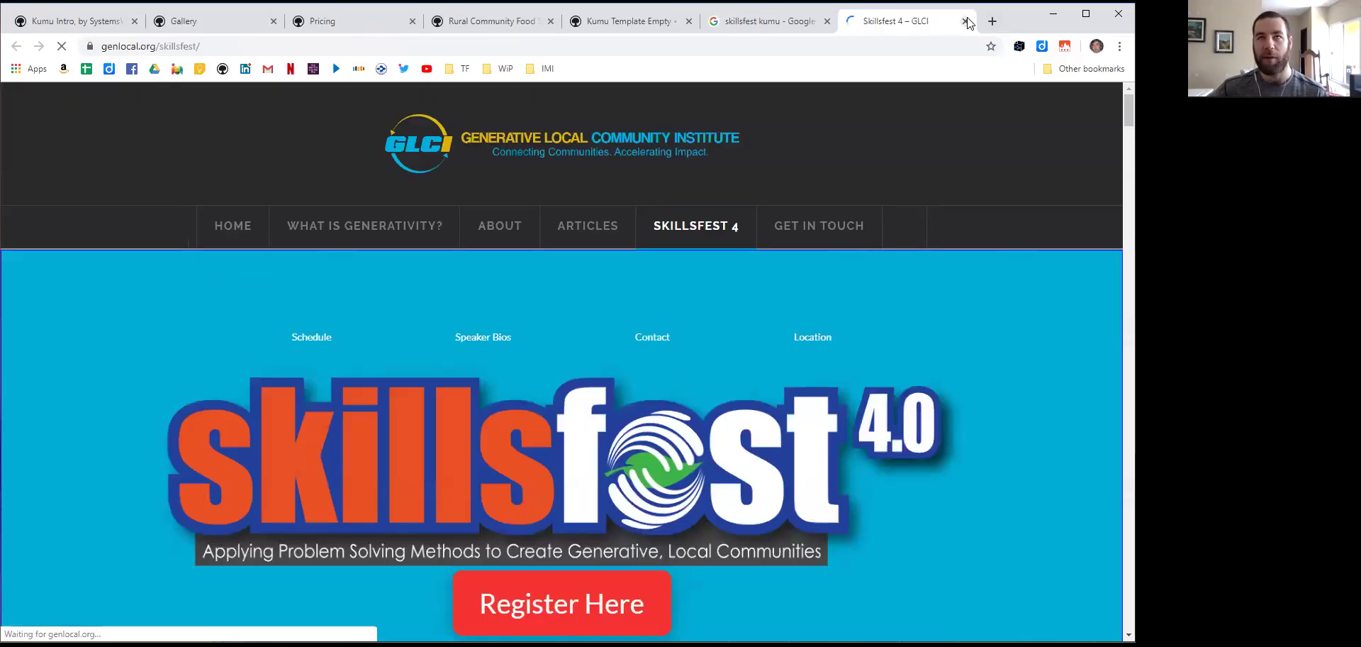
click(966, 21)
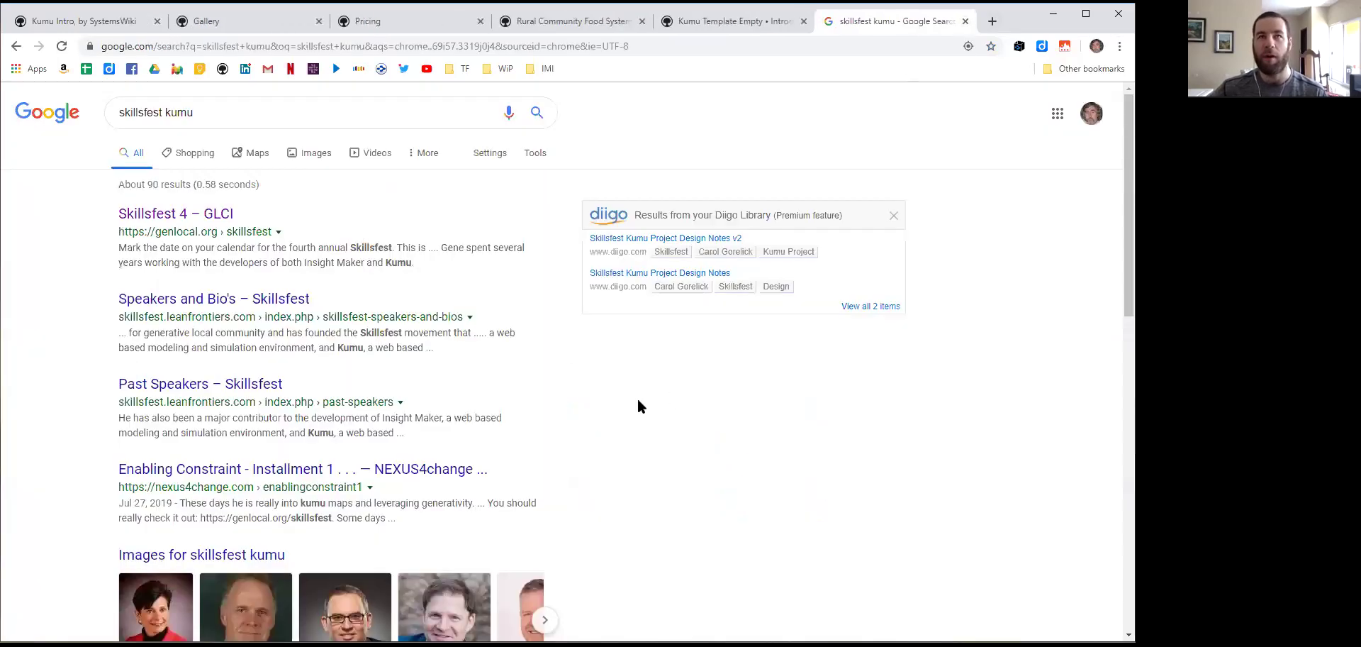
scroll(699, 396, down, 3)
scroll(699, 396, up, 3)
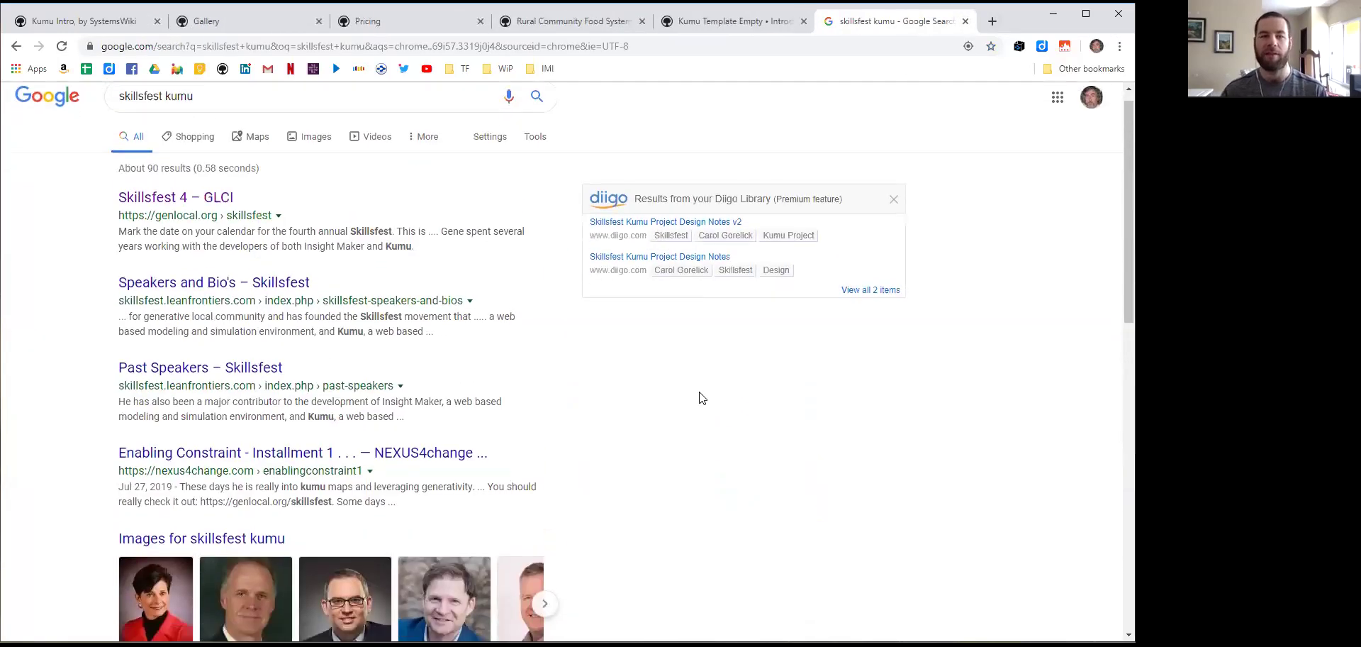
scroll(699, 398, down, 2)
scroll(700, 398, down, 6)
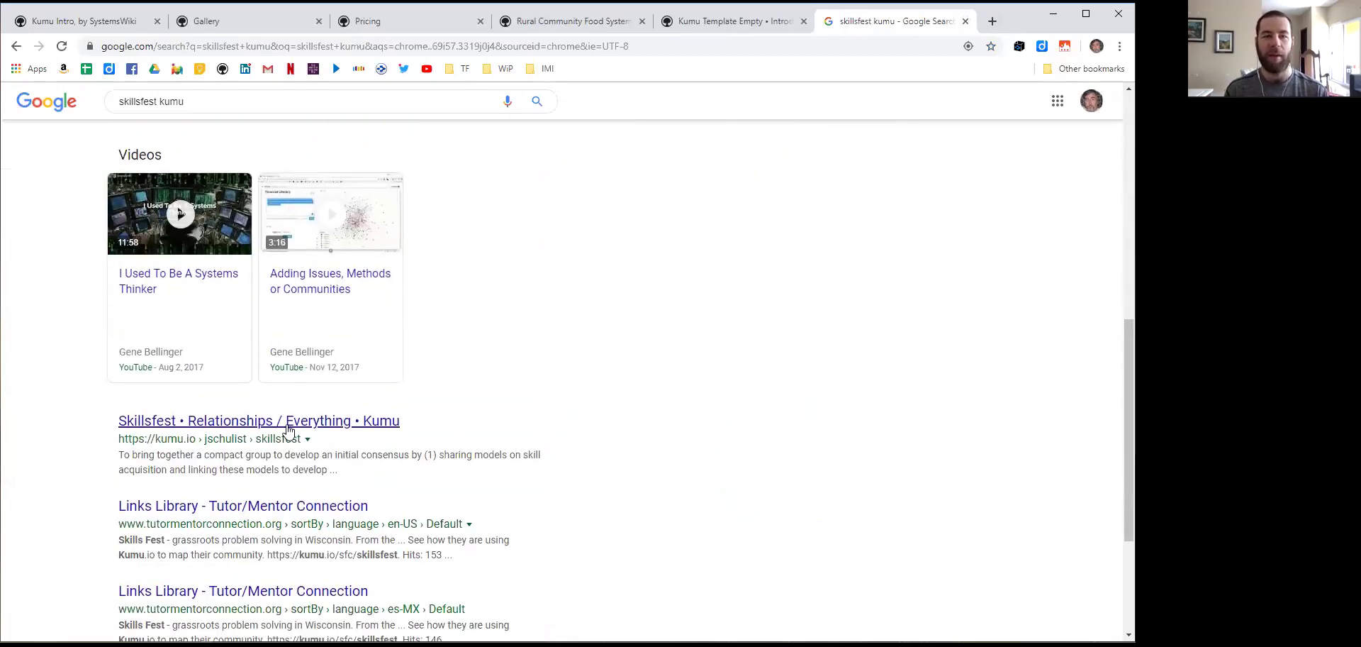
click(279, 421)
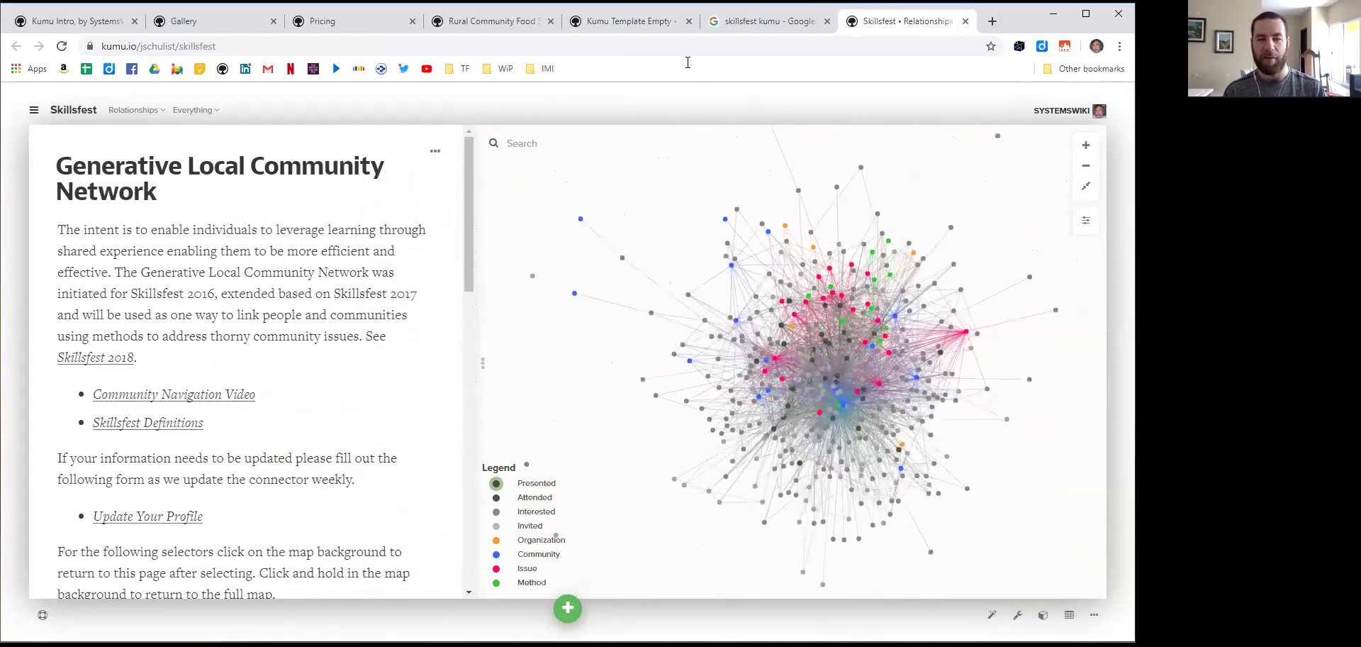
Examine the Skillsfest network map's elements and connections up close
scroll(623, 280, up, 5)
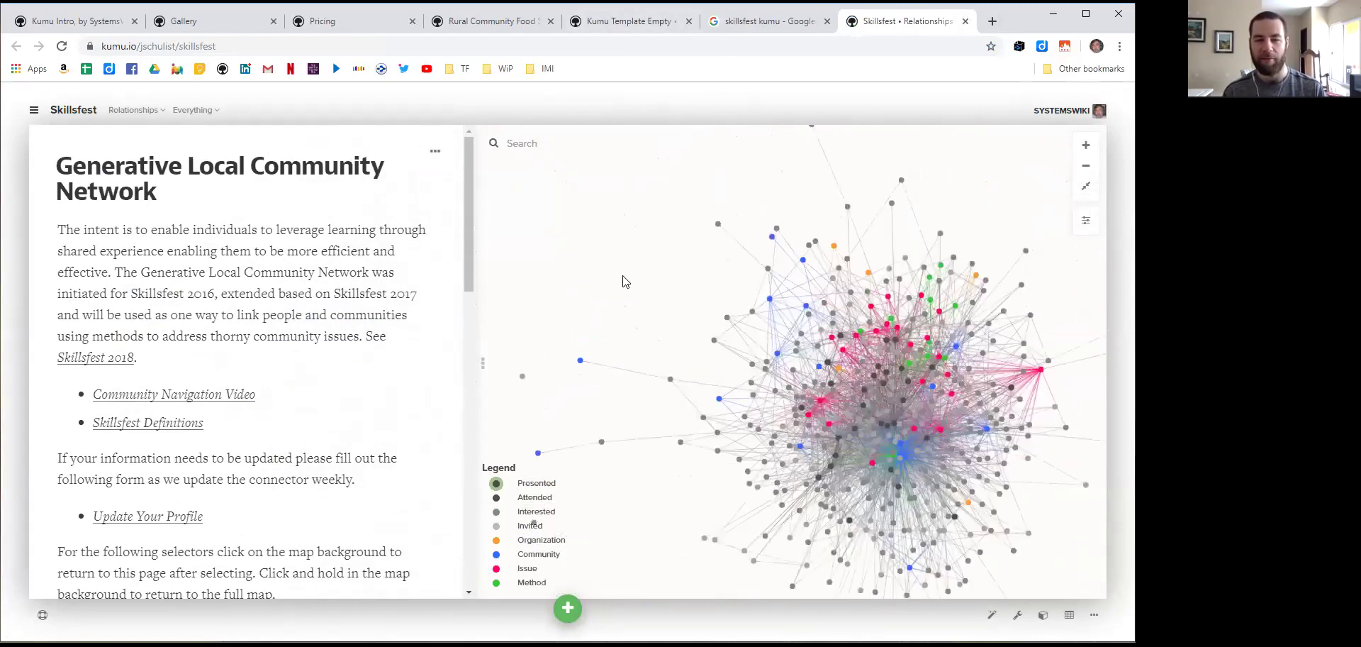
scroll(578, 237, down, 3)
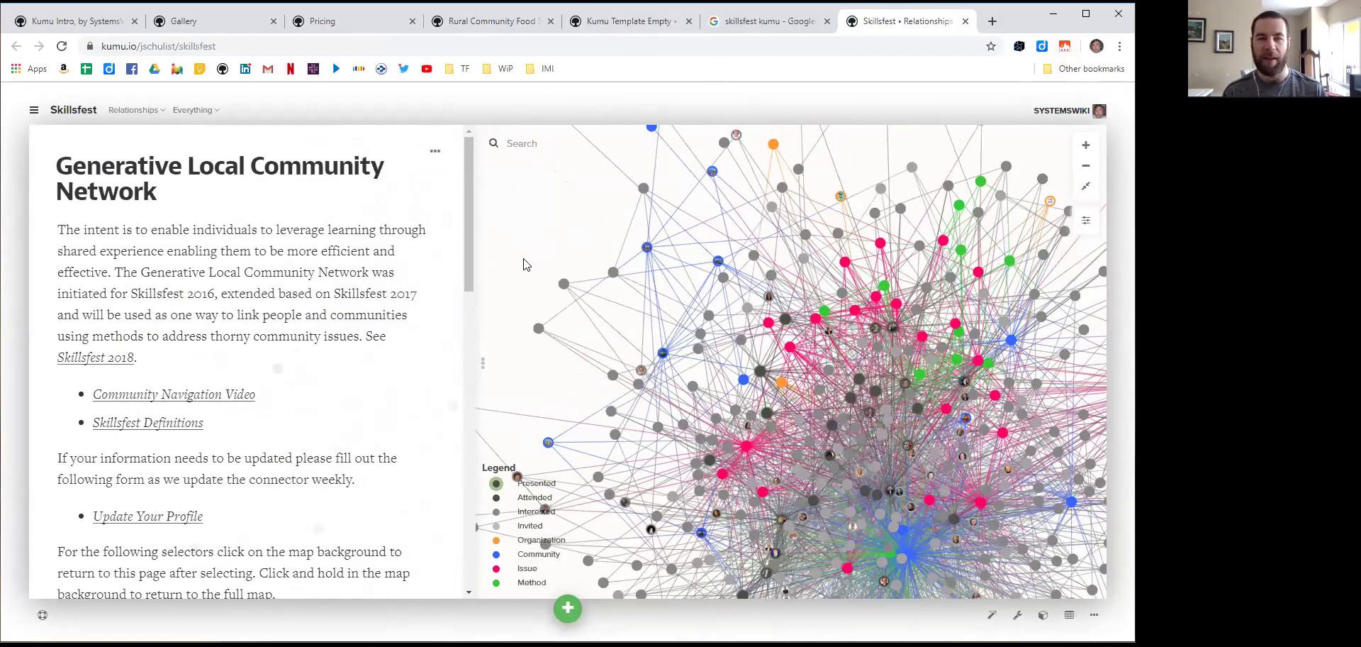
scroll(526, 264, up, 1)
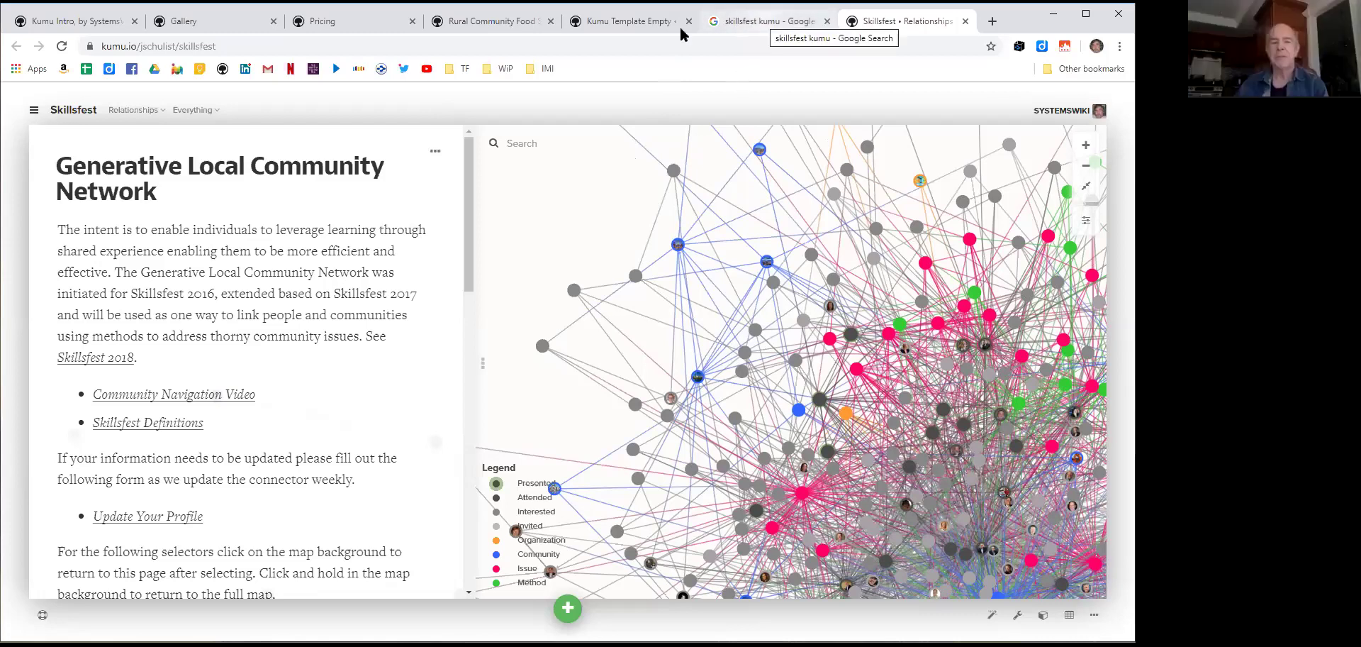
Switch to Kumu Template Empty, select the whole loop diagram with its elements and connections, move it as a group, and clear the selection
click(629, 21)
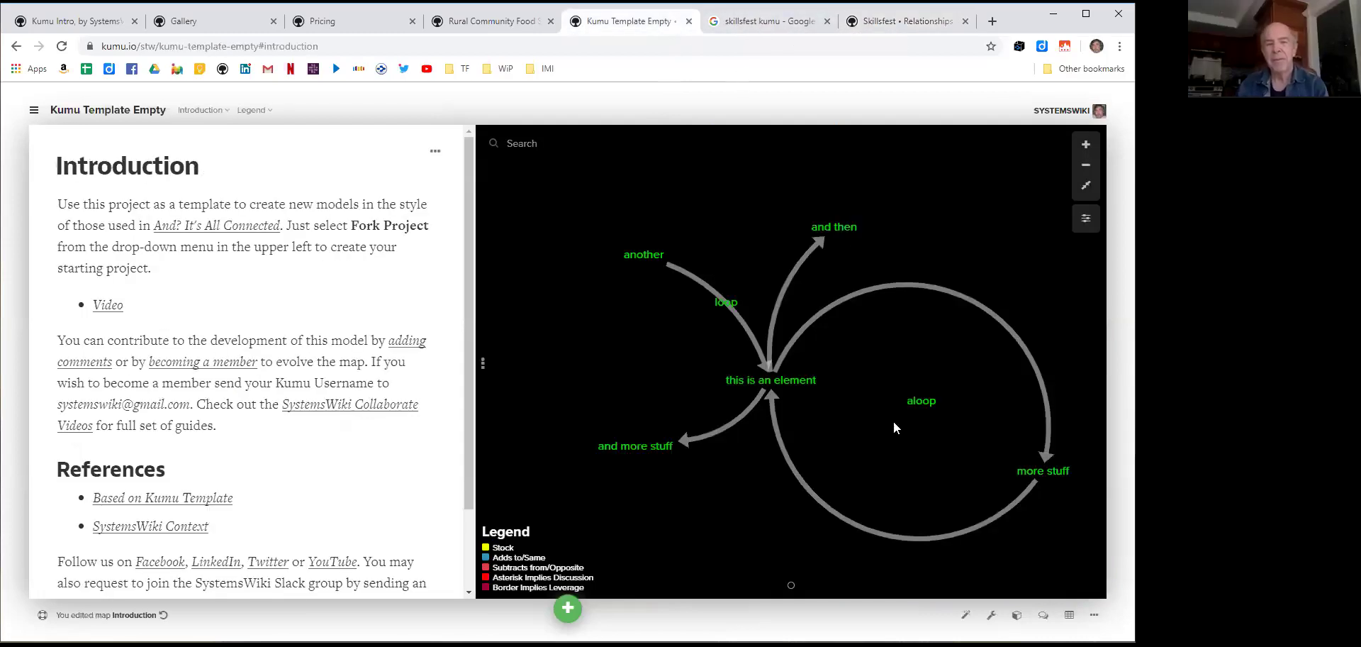
scroll(865, 408, down, 2)
drag(849, 399, 801, 275)
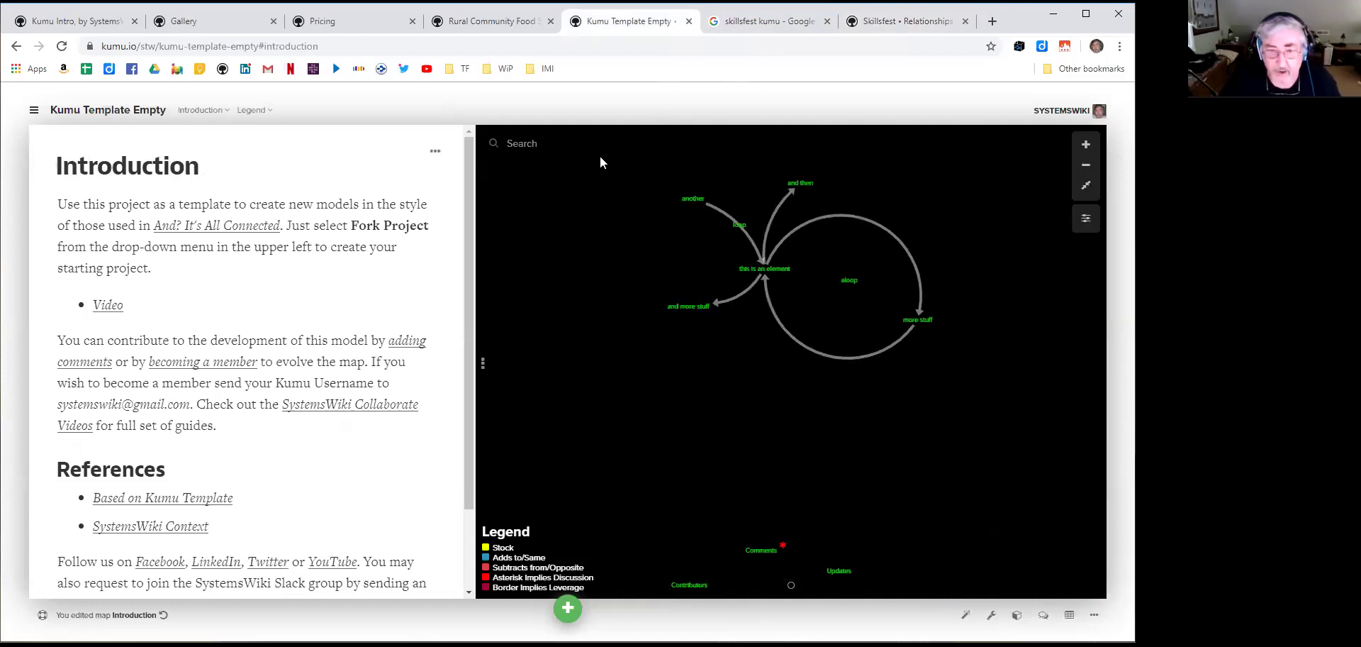
drag(602, 172, 1043, 392)
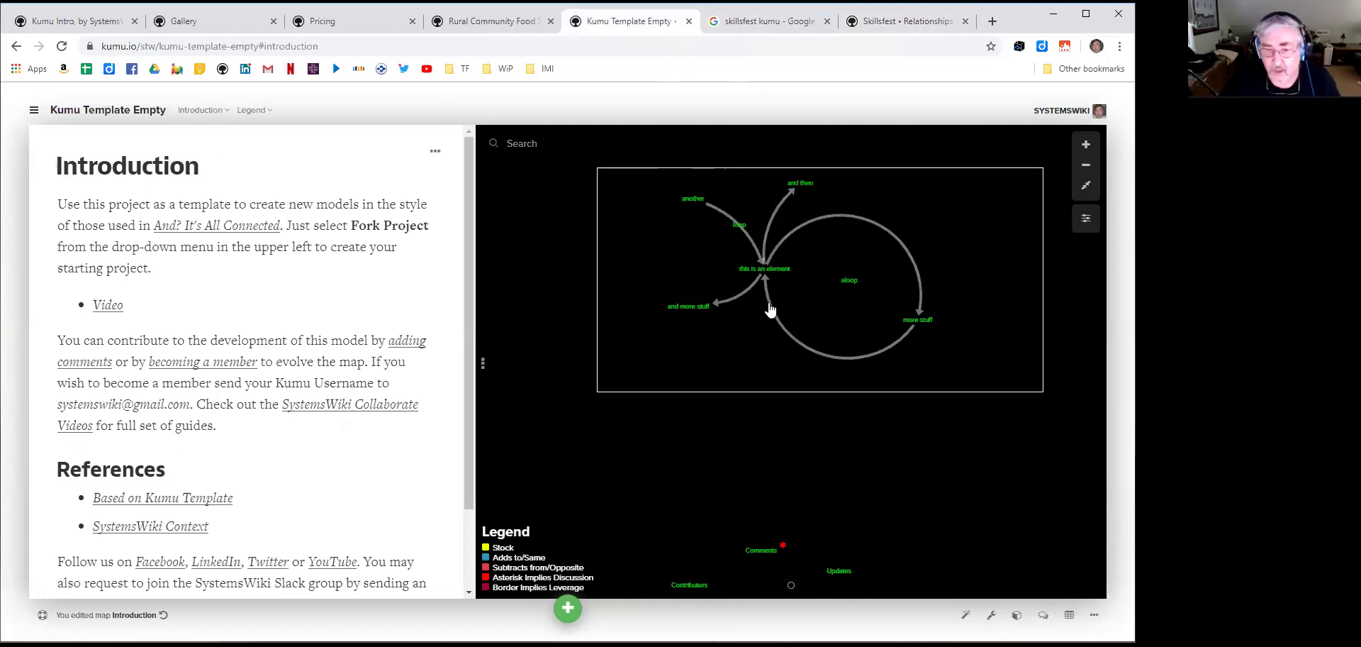
drag(778, 277, 767, 377)
drag(972, 404, 982, 363)
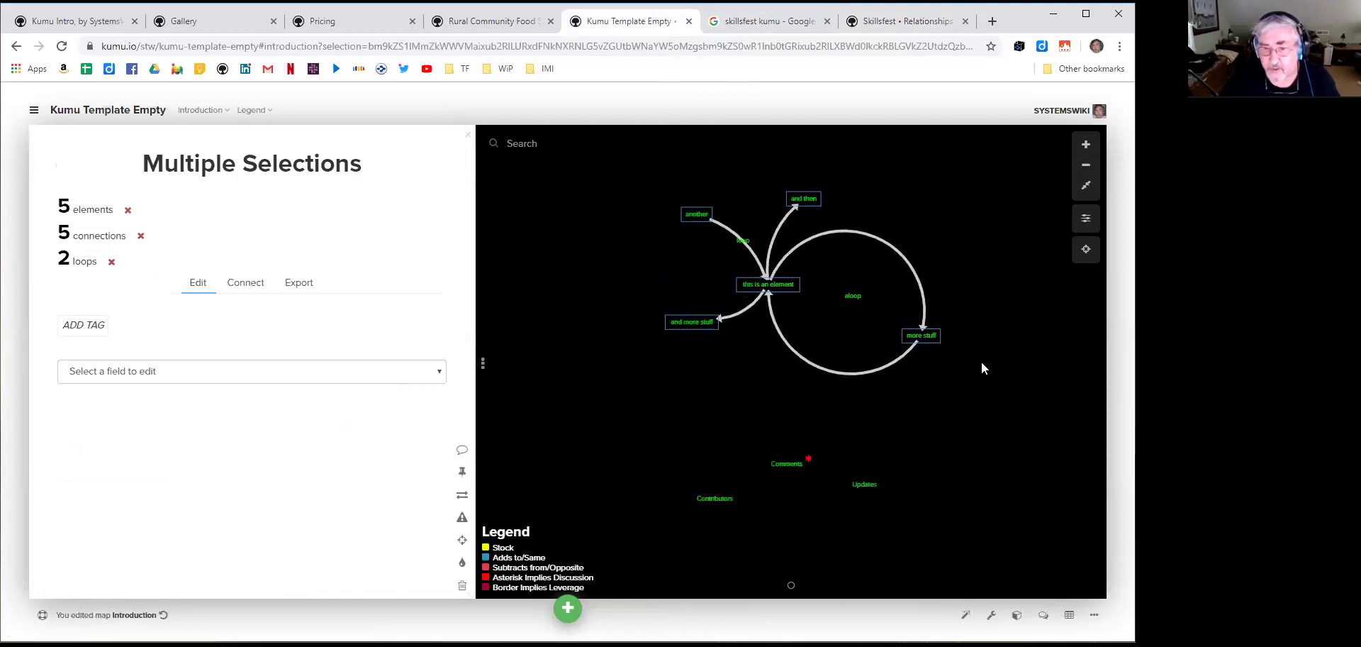
click(995, 377)
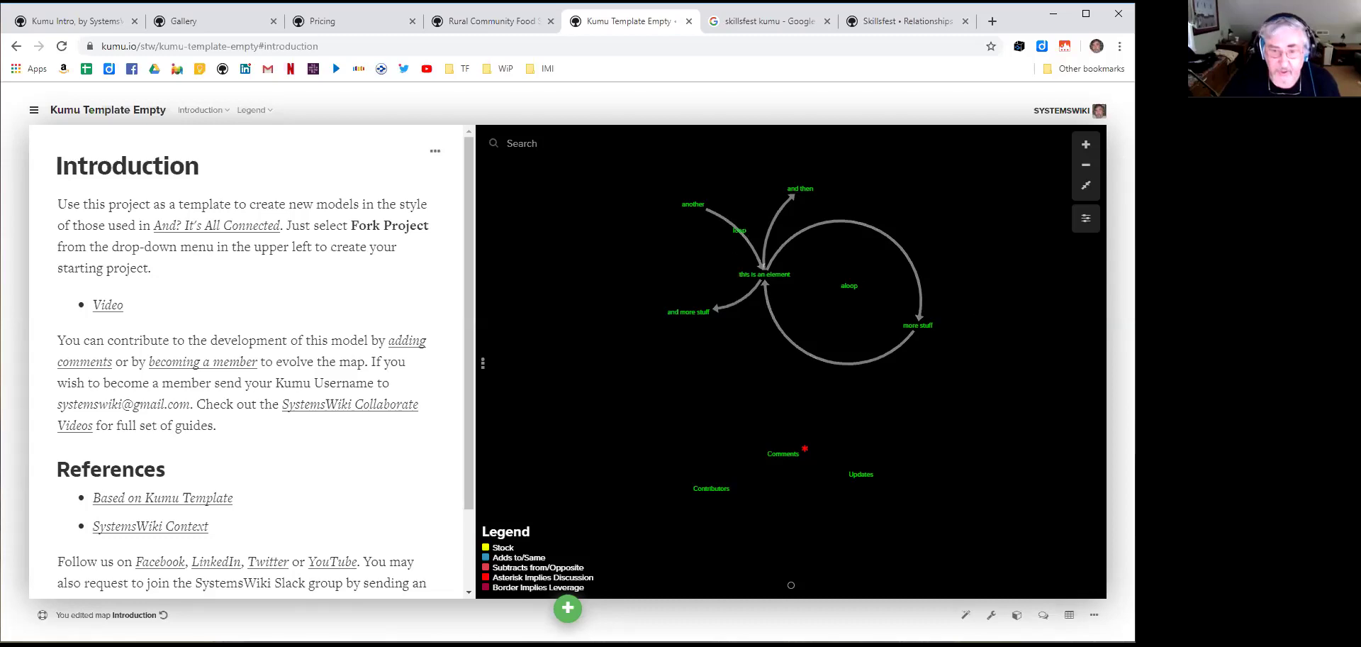
Reselect the loop diagram, move it down closer to the Comments, Contributors and Updates elements, and deselect it
drag(606, 162, 965, 383)
drag(859, 293, 853, 334)
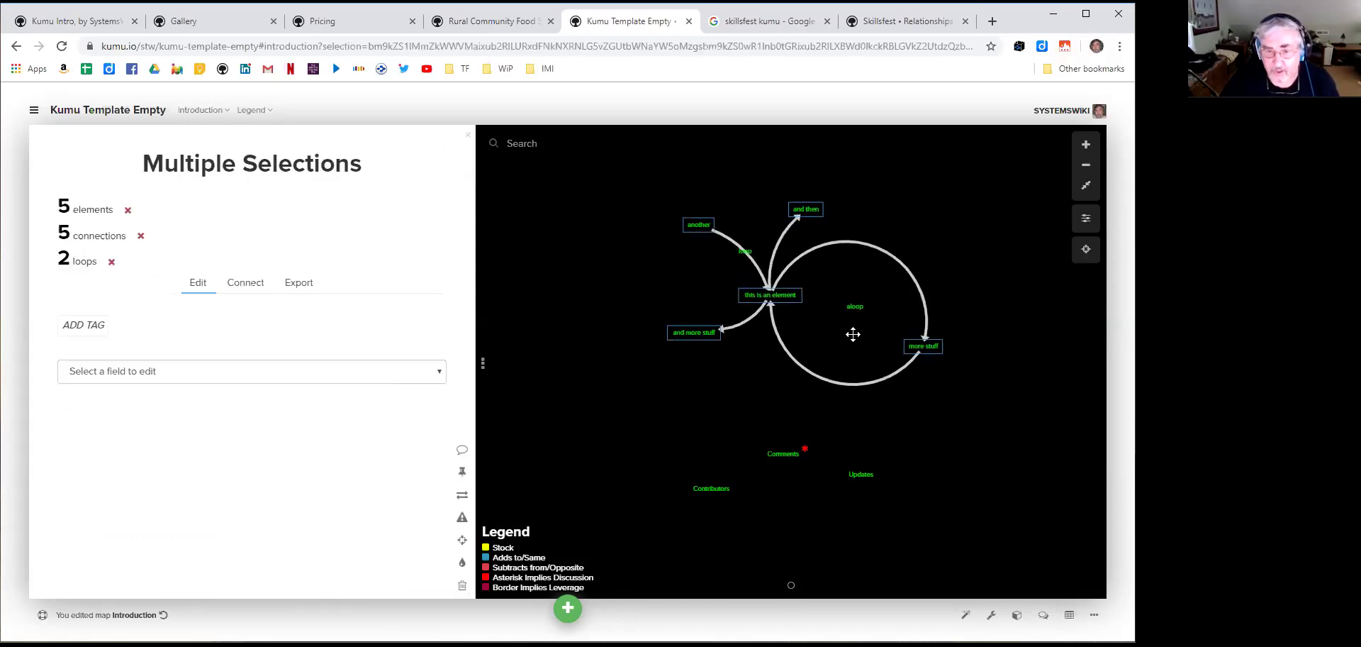
click(970, 338)
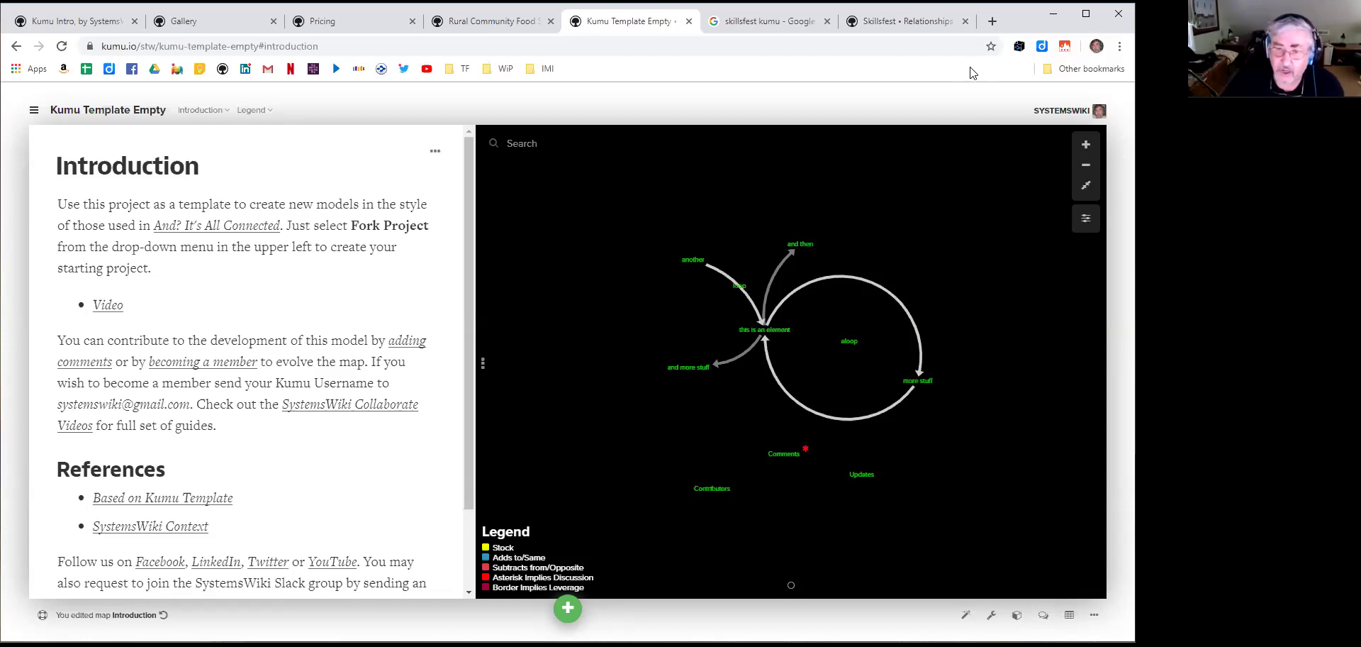
Return to the Skillsfest map and view the Job Creation and Restorative Justice issues and the Action Research and Social Lab methods
click(957, 21)
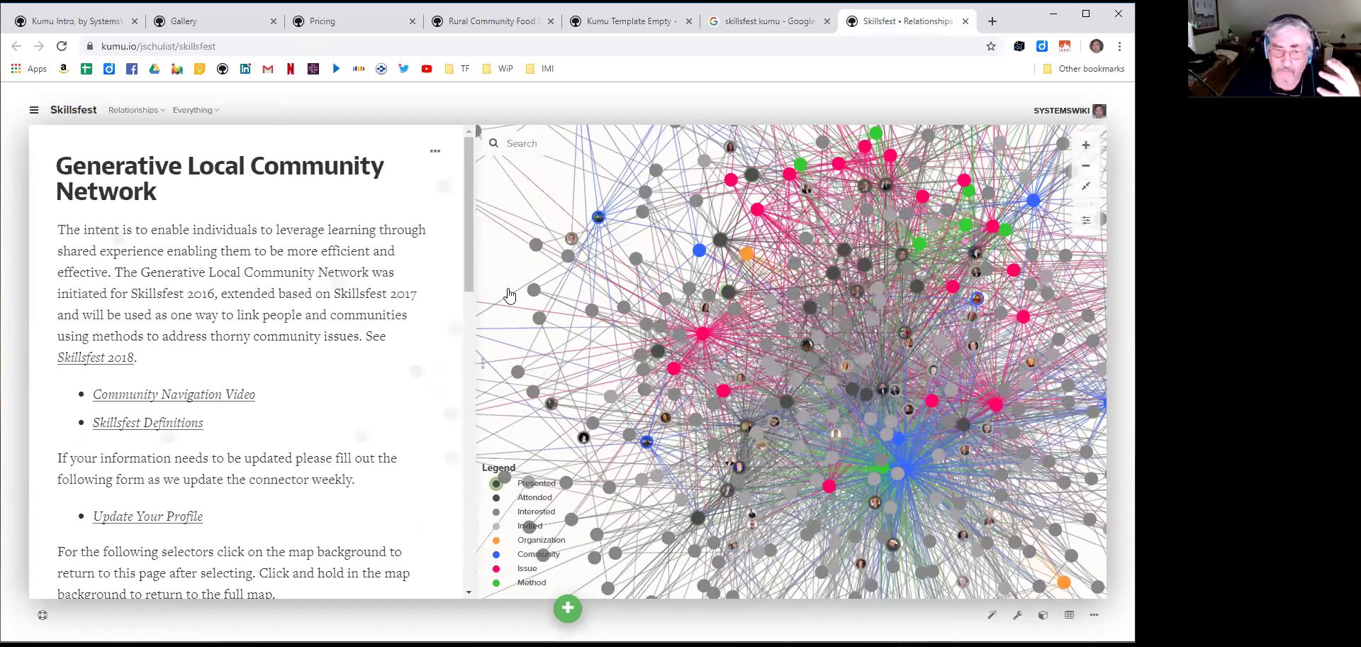
scroll(1010, 315, down, 2)
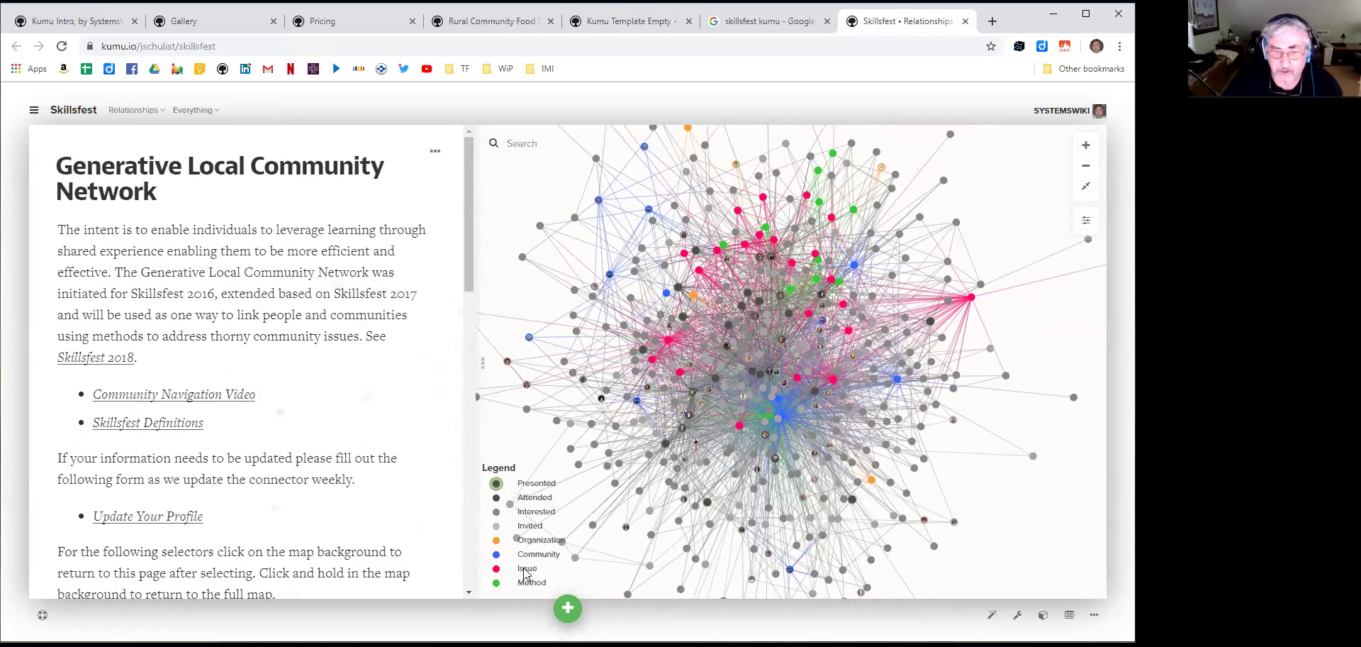
click(971, 299)
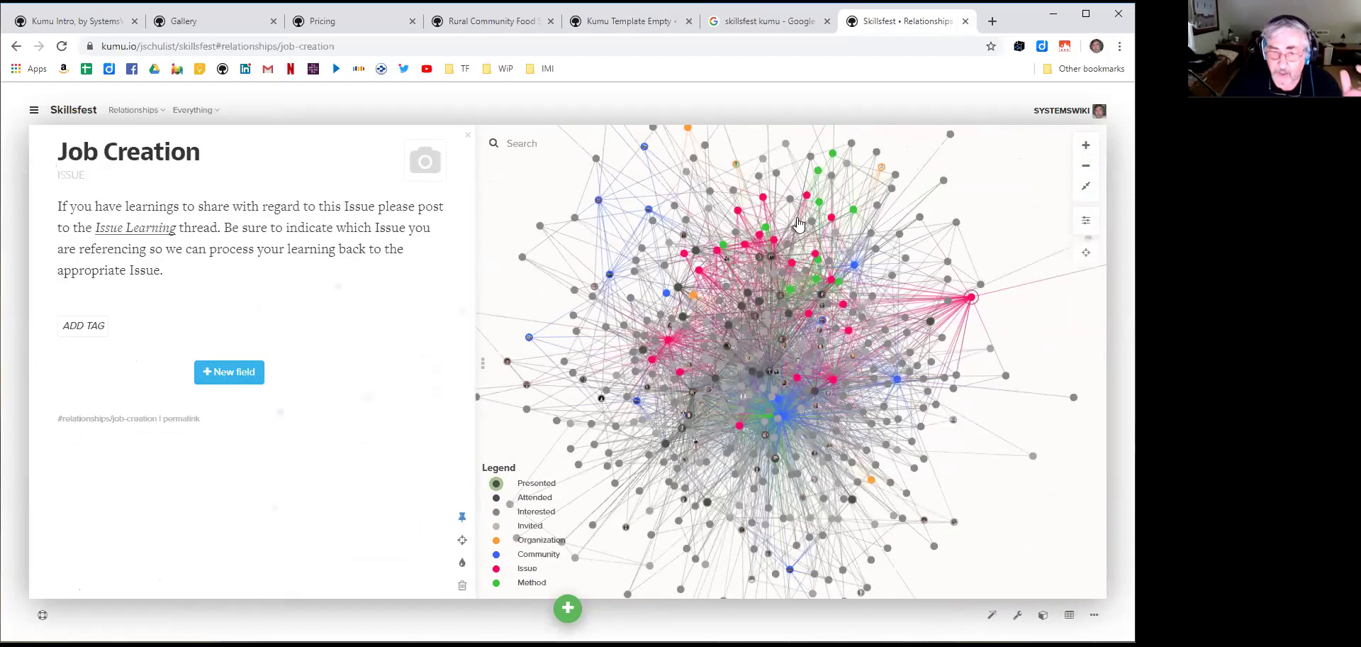
click(763, 197)
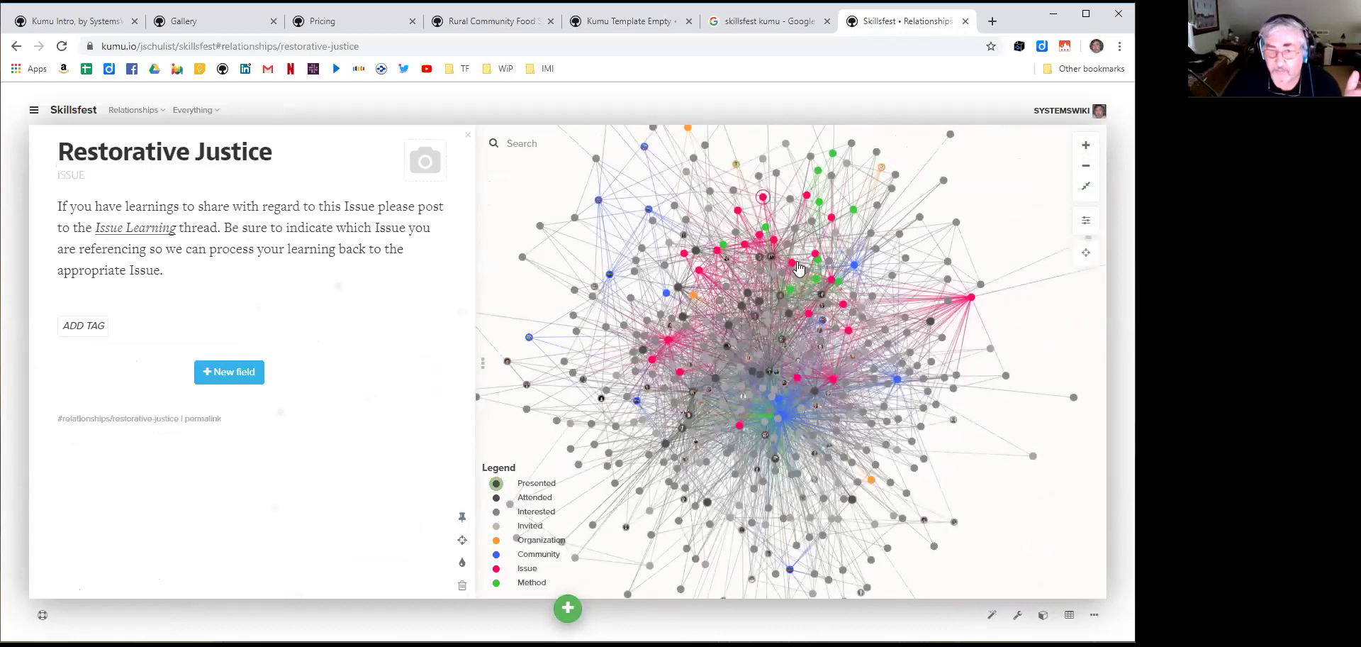
click(817, 171)
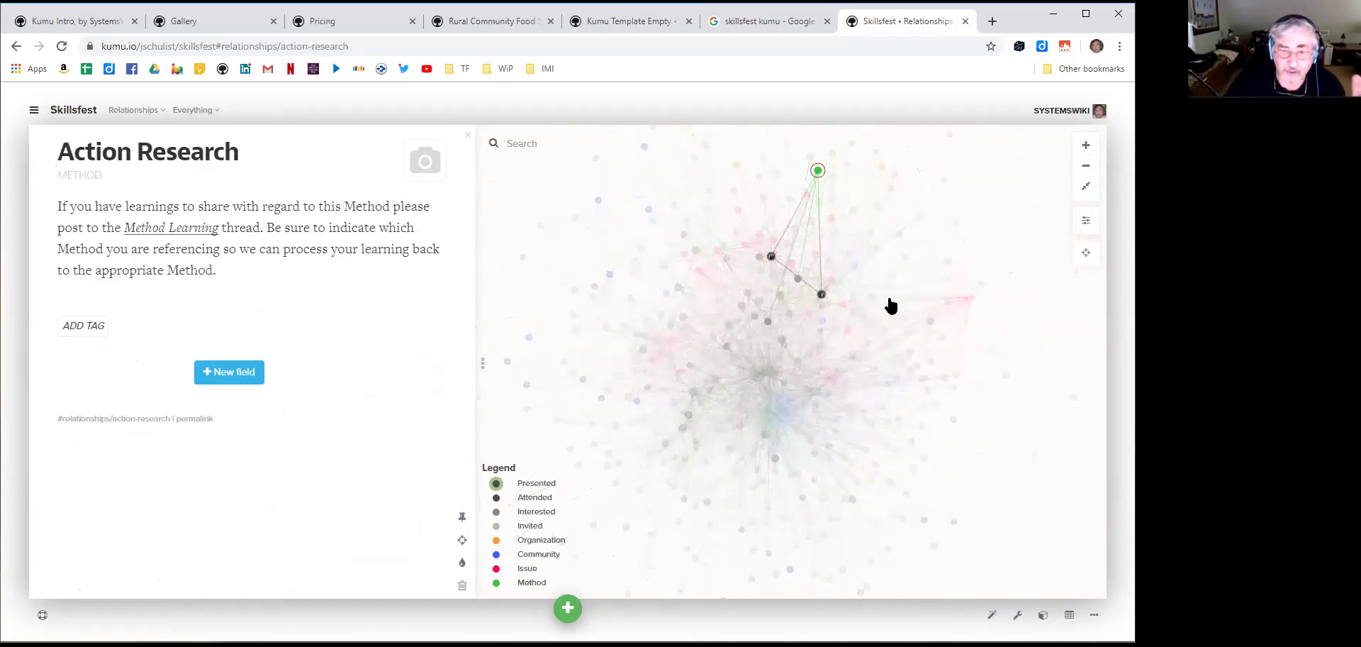
click(855, 210)
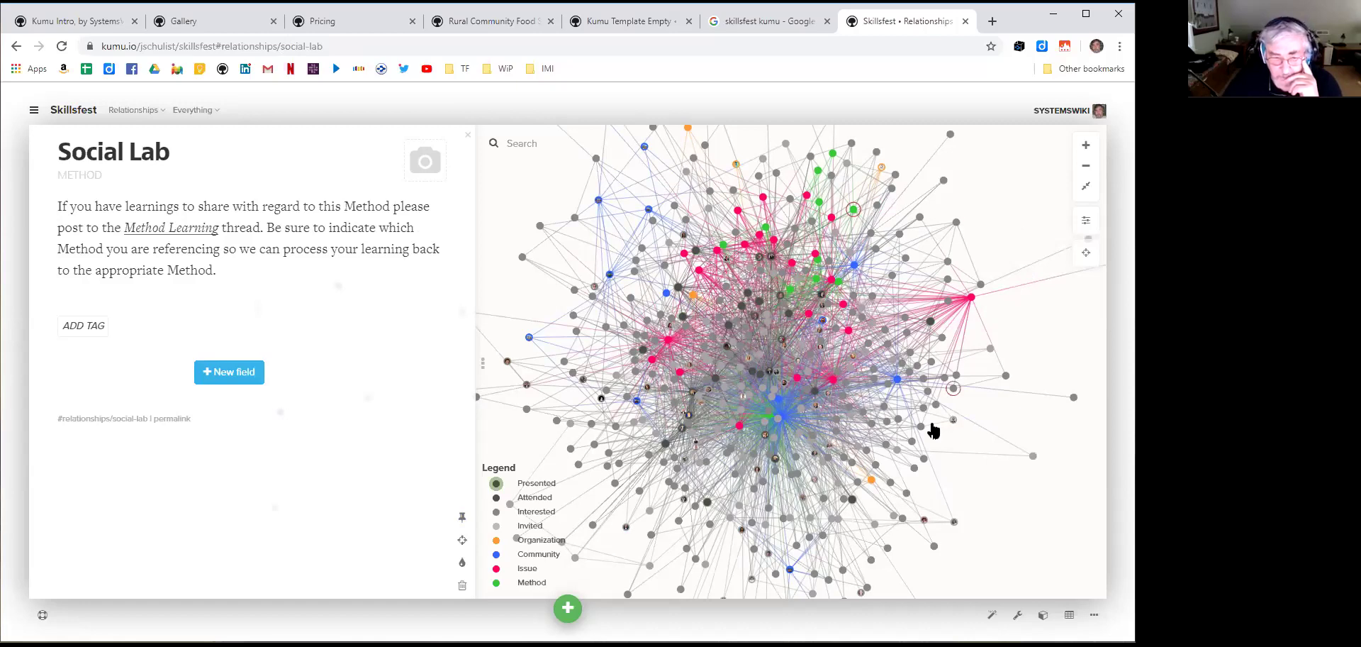
Focus the map on the Early Childhood issue, view the profiles of two connected people, and reselect the issue
click(738, 208)
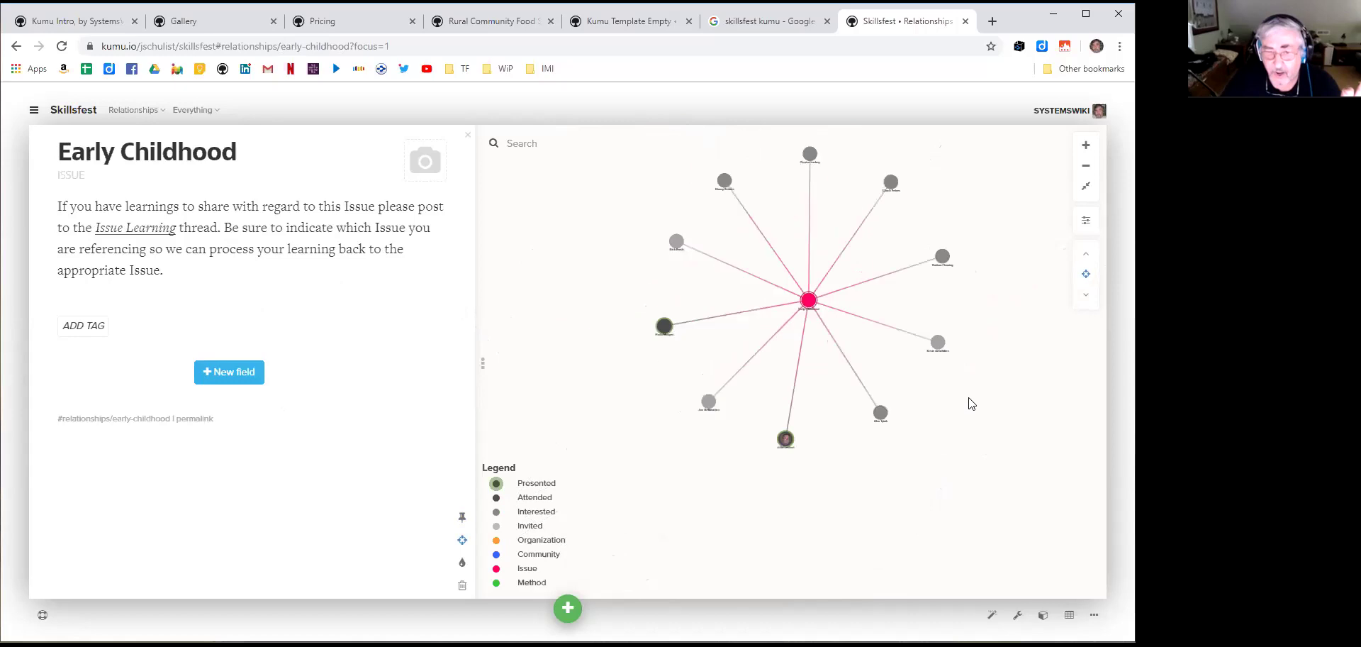
drag(971, 403, 942, 456)
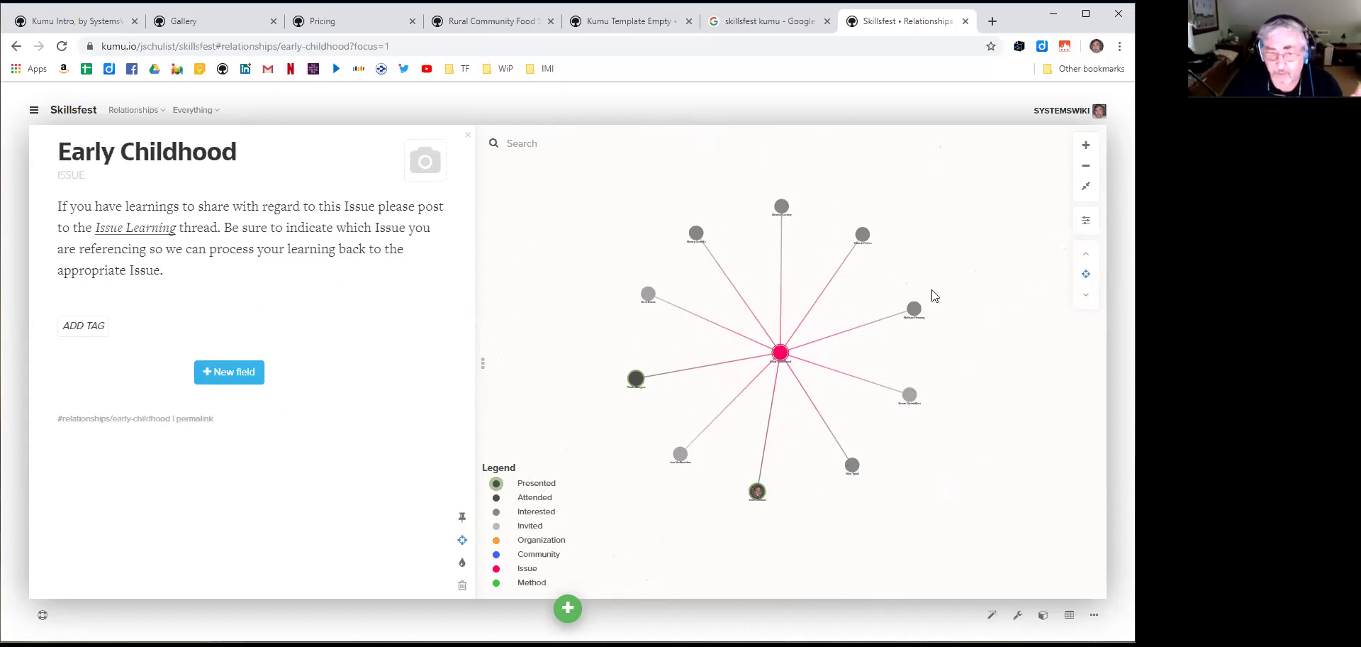
click(862, 463)
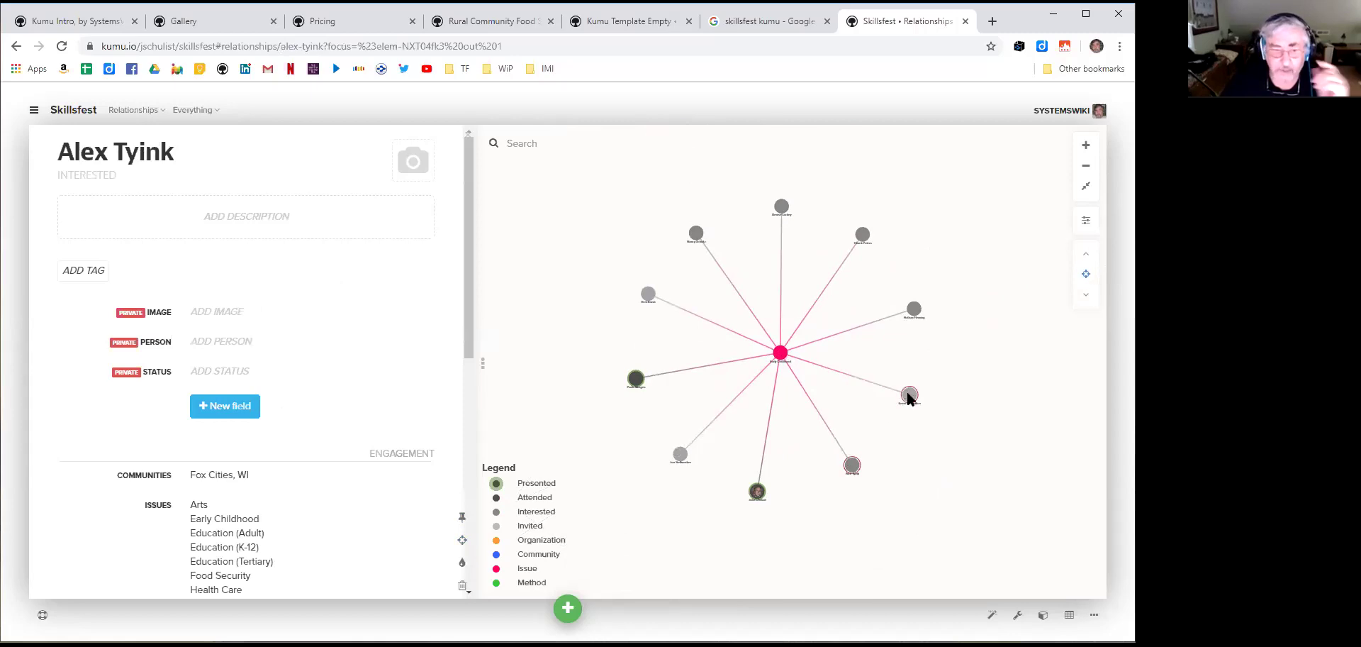
click(908, 394)
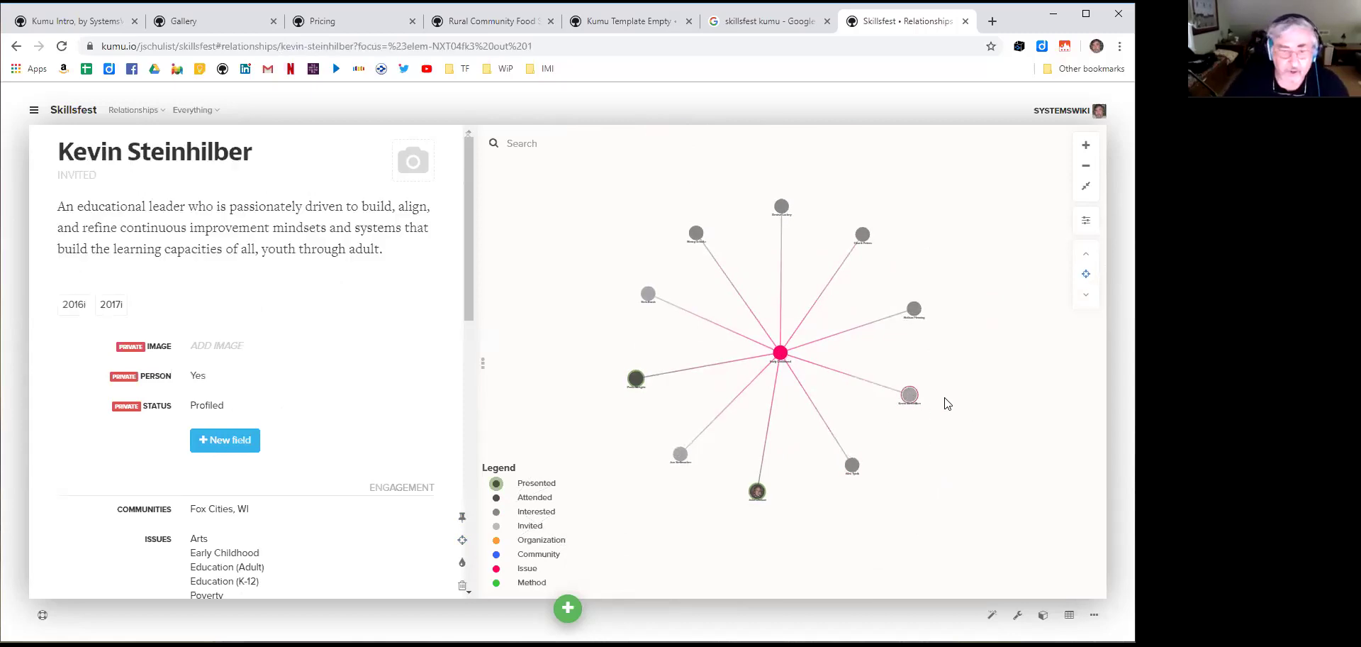
click(783, 360)
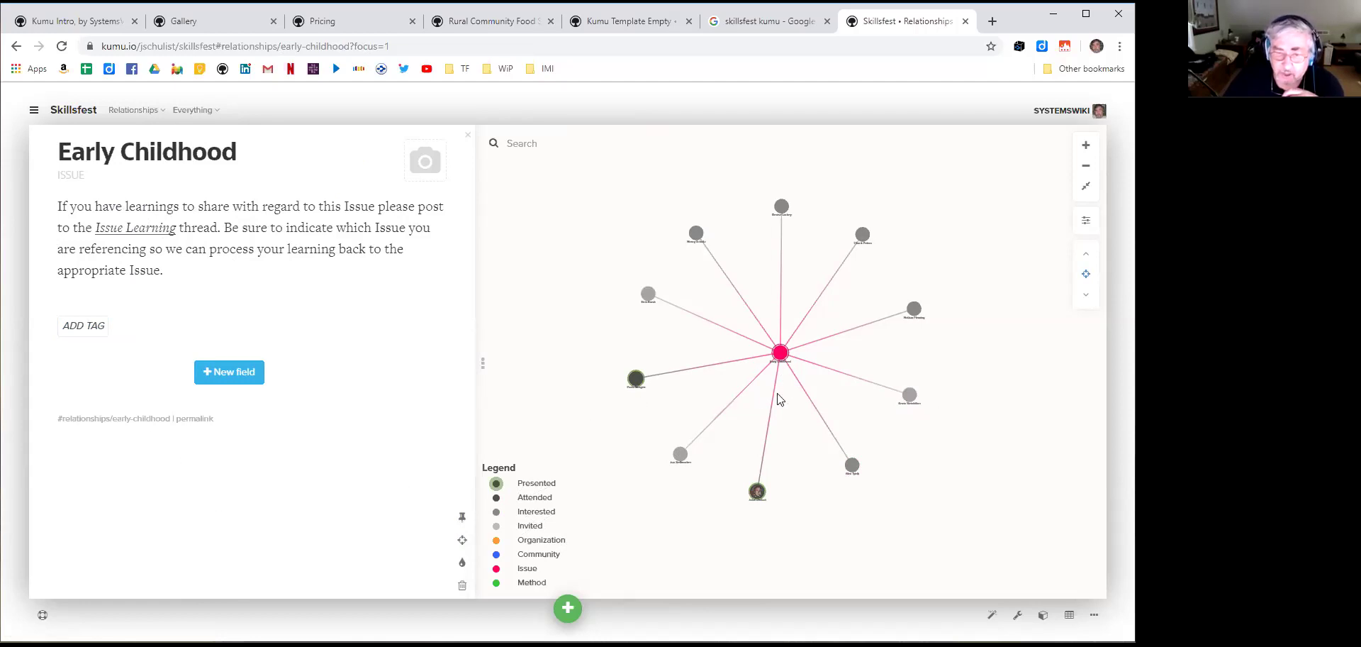
Read through a connected presenter's profile, covering communities, issues, vision, contact details and skills, and return to the Early Childhood issue
click(757, 491)
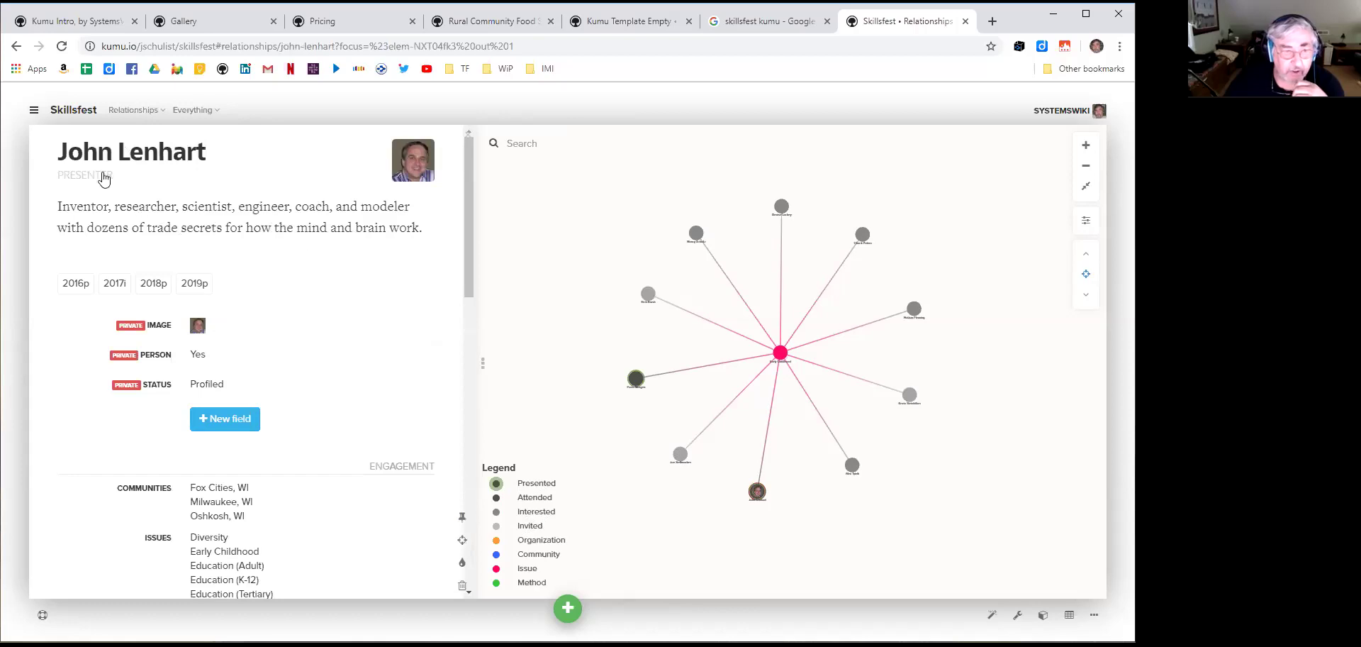
mouse_move(105, 184)
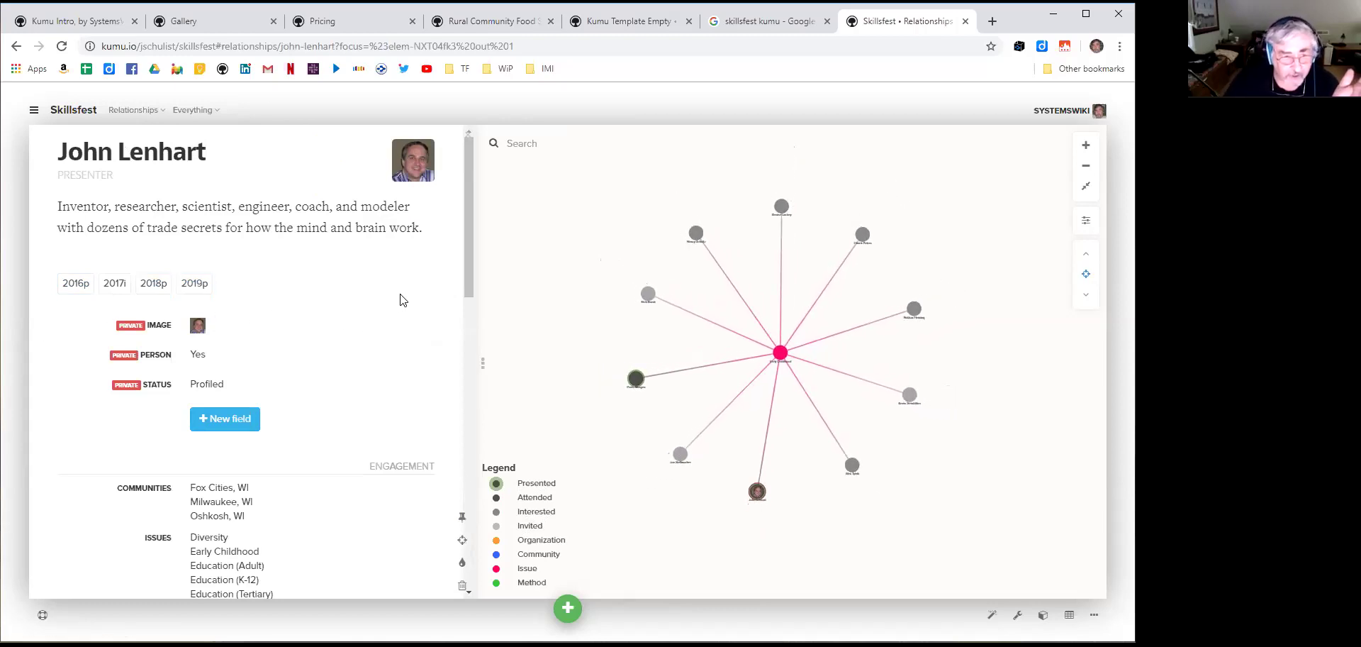
scroll(401, 298, down, 1)
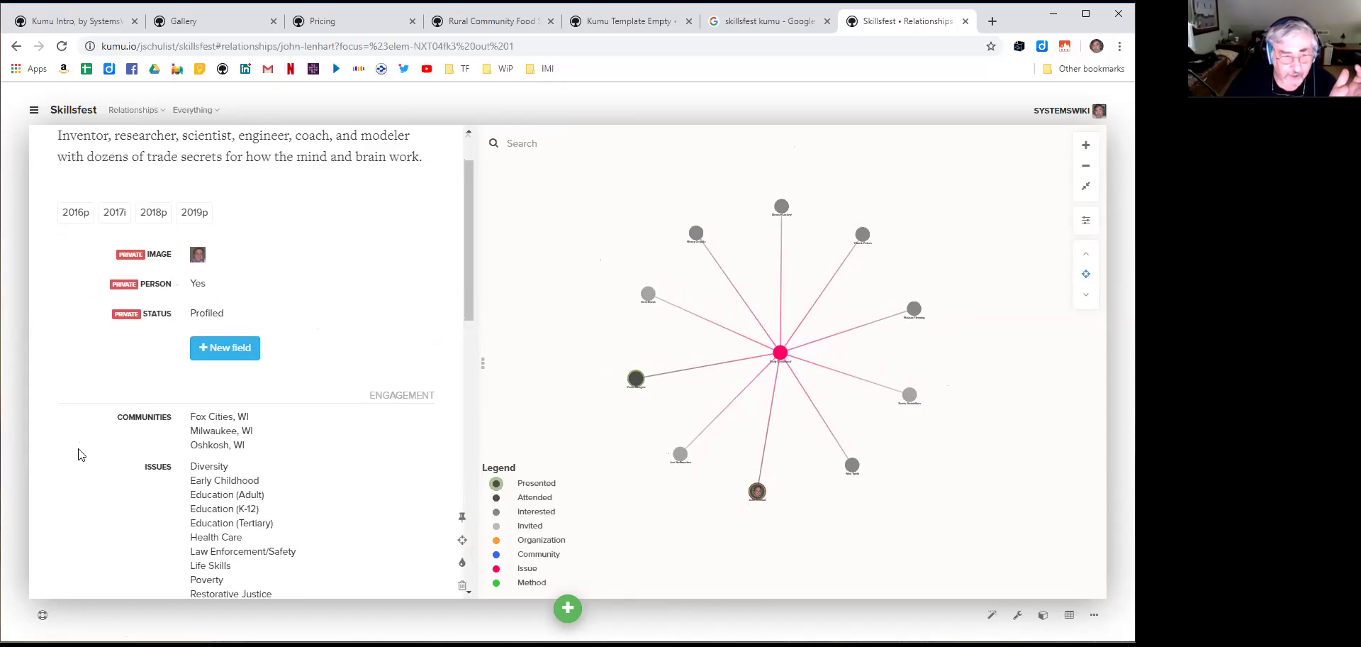
scroll(79, 454, down, 3)
scroll(84, 443, up, 1)
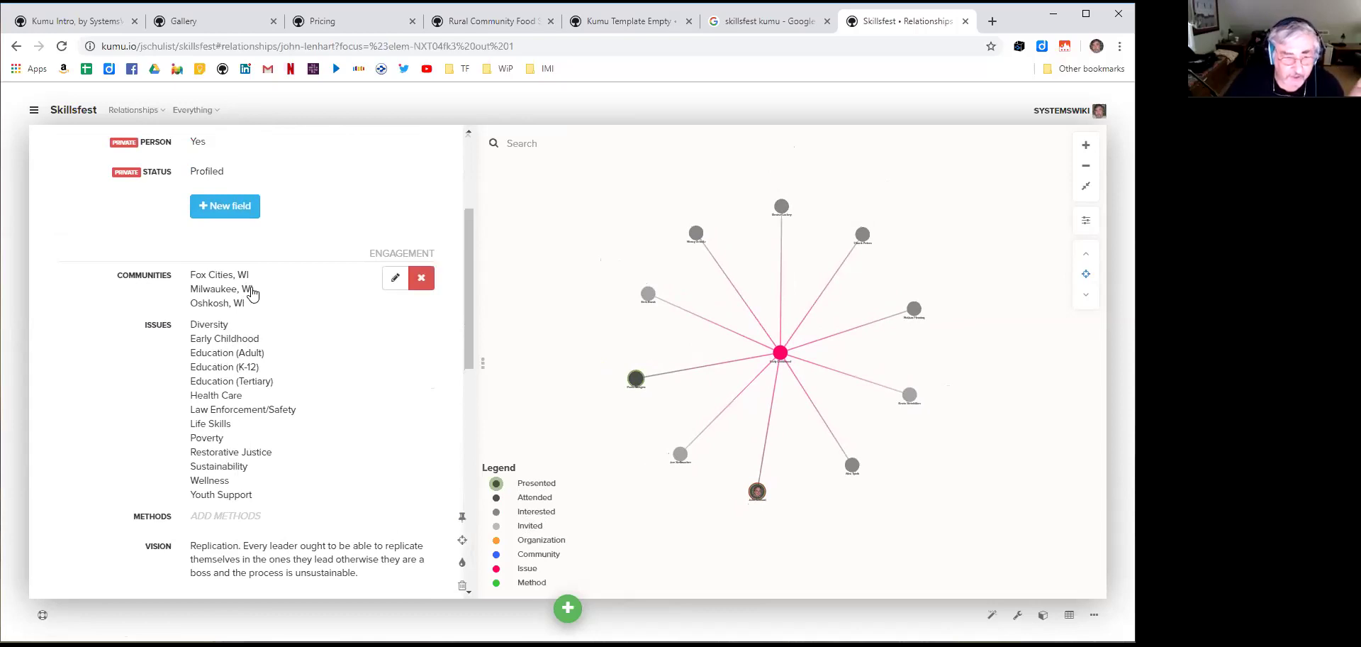
scroll(316, 362, down, 2)
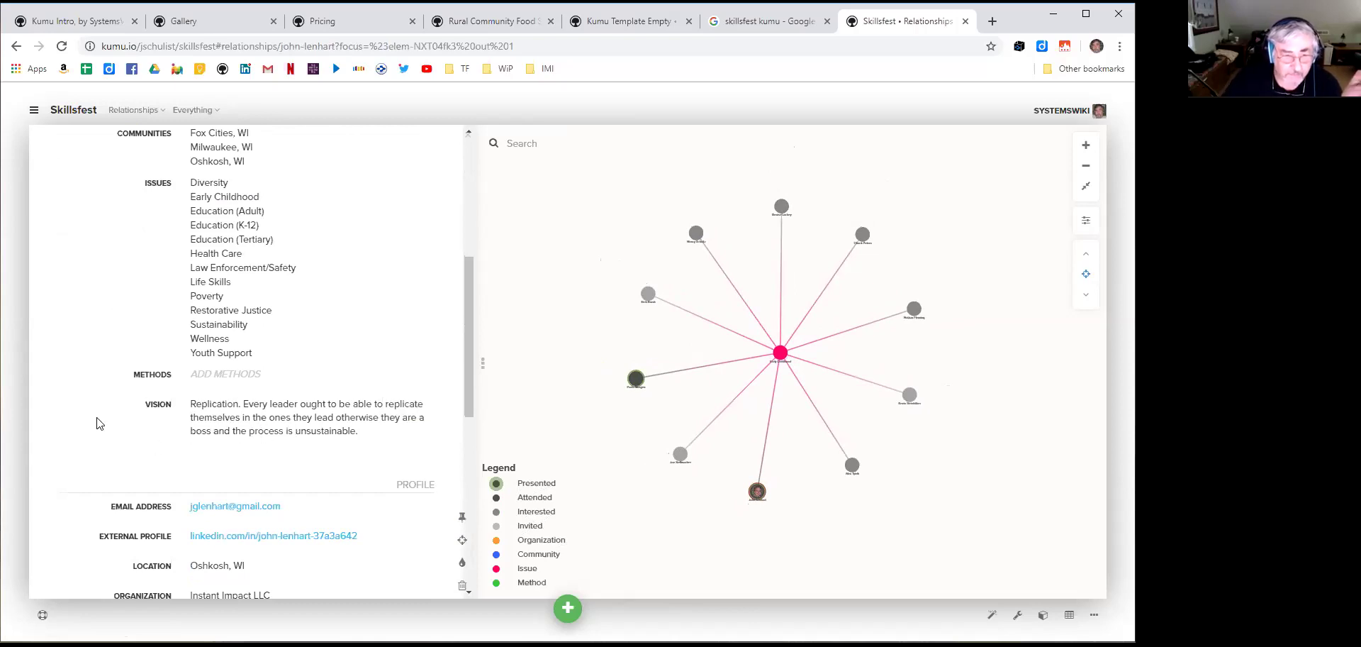
scroll(103, 426, down, 3)
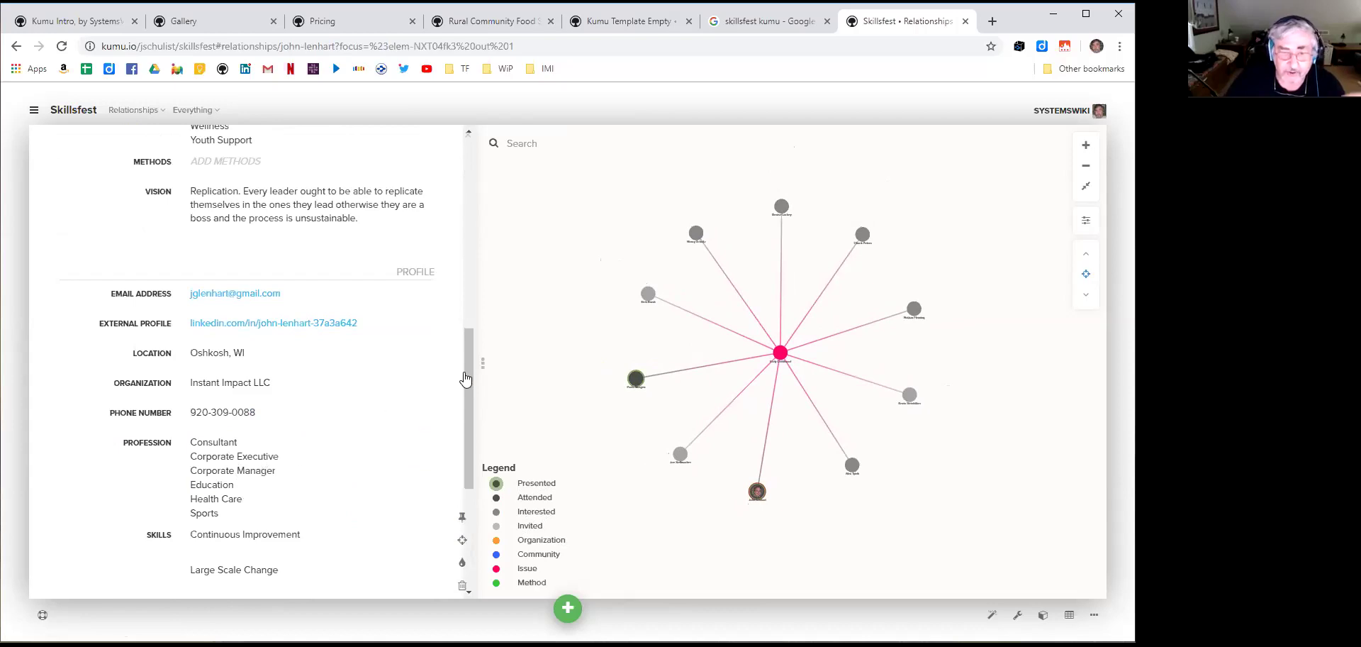
scroll(468, 333, up, 2)
scroll(471, 212, up, 6)
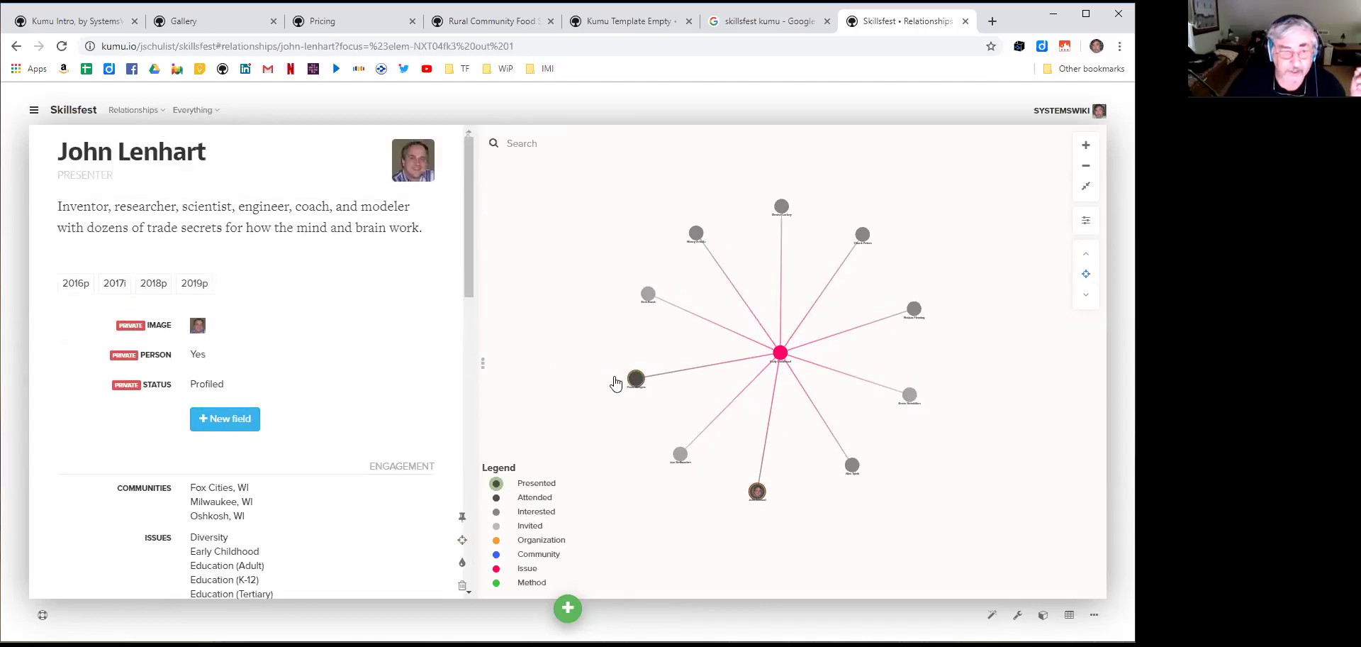
scroll(328, 359, down, 8)
scroll(322, 383, up, 8)
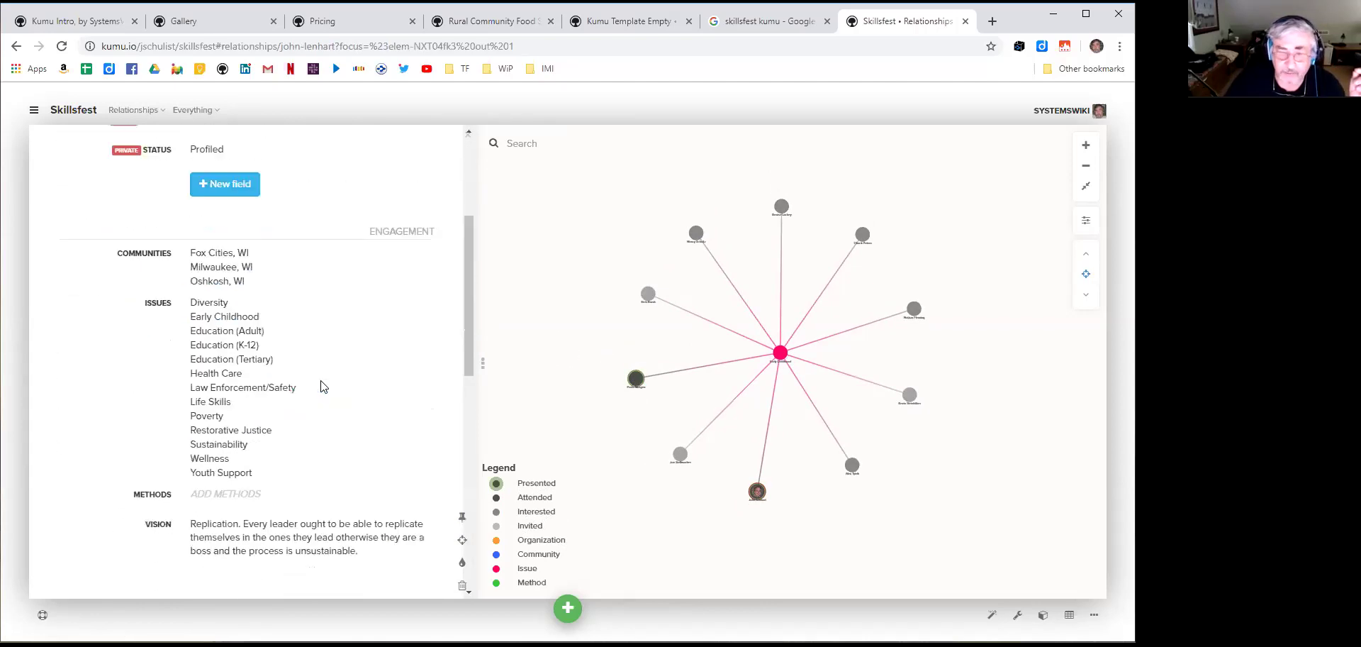
click(778, 357)
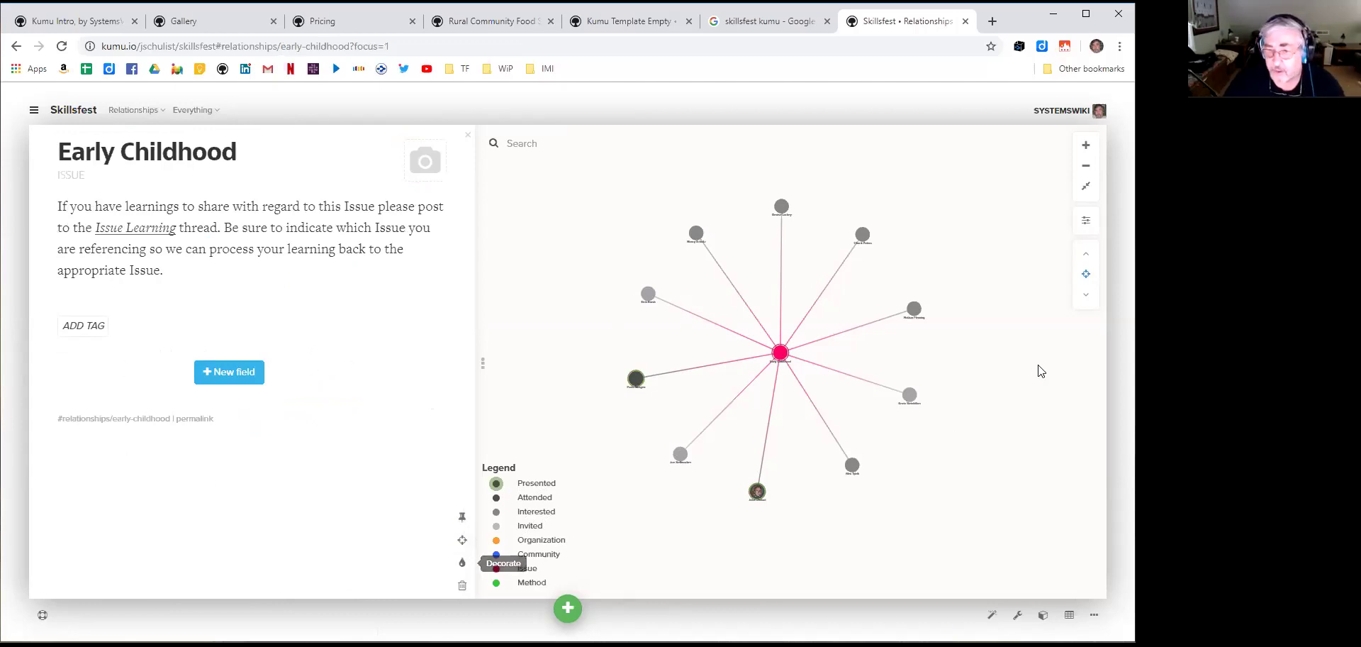
Release the Early Childhood focus to restore the full network, and view the Ecosynomics method and the New Jersey community
click(1086, 276)
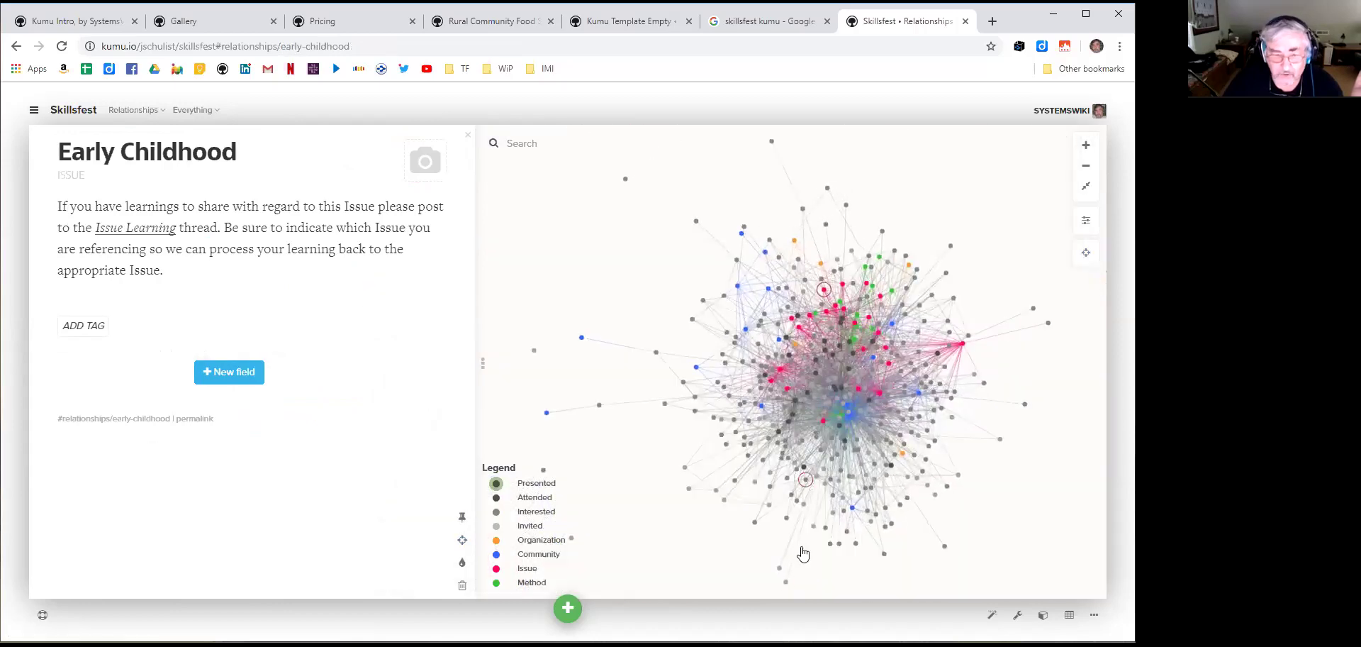
click(879, 259)
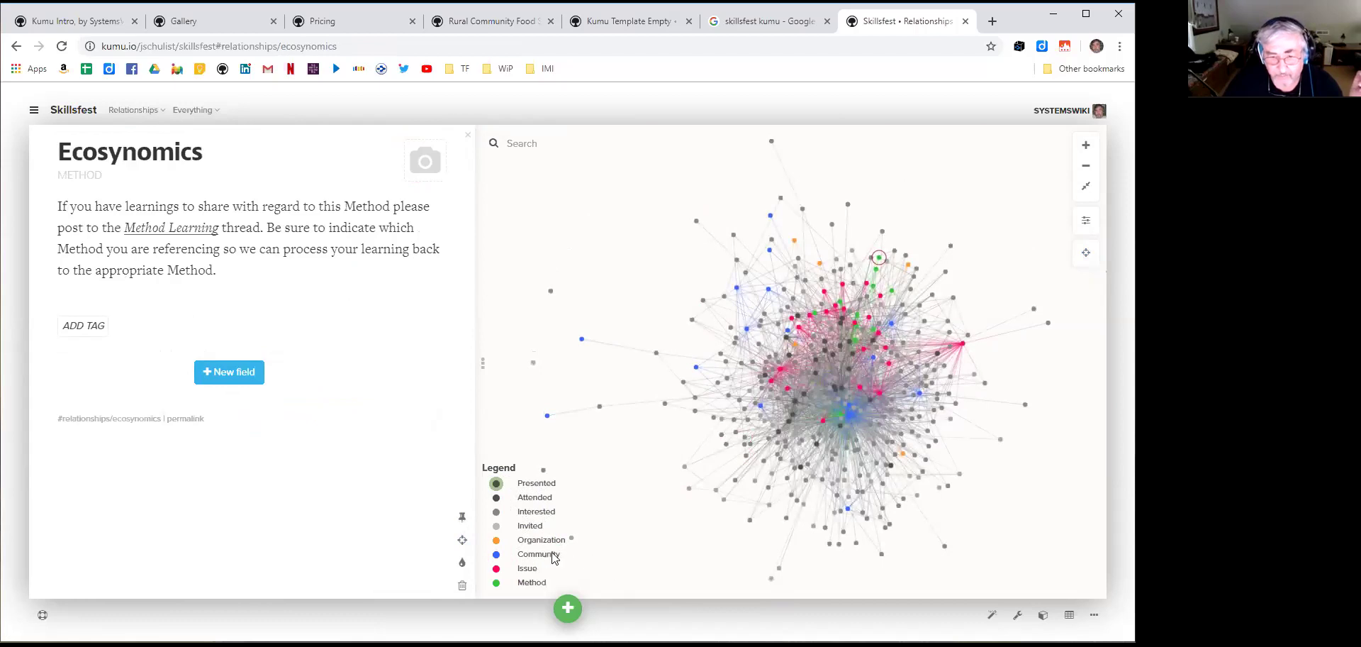
click(581, 339)
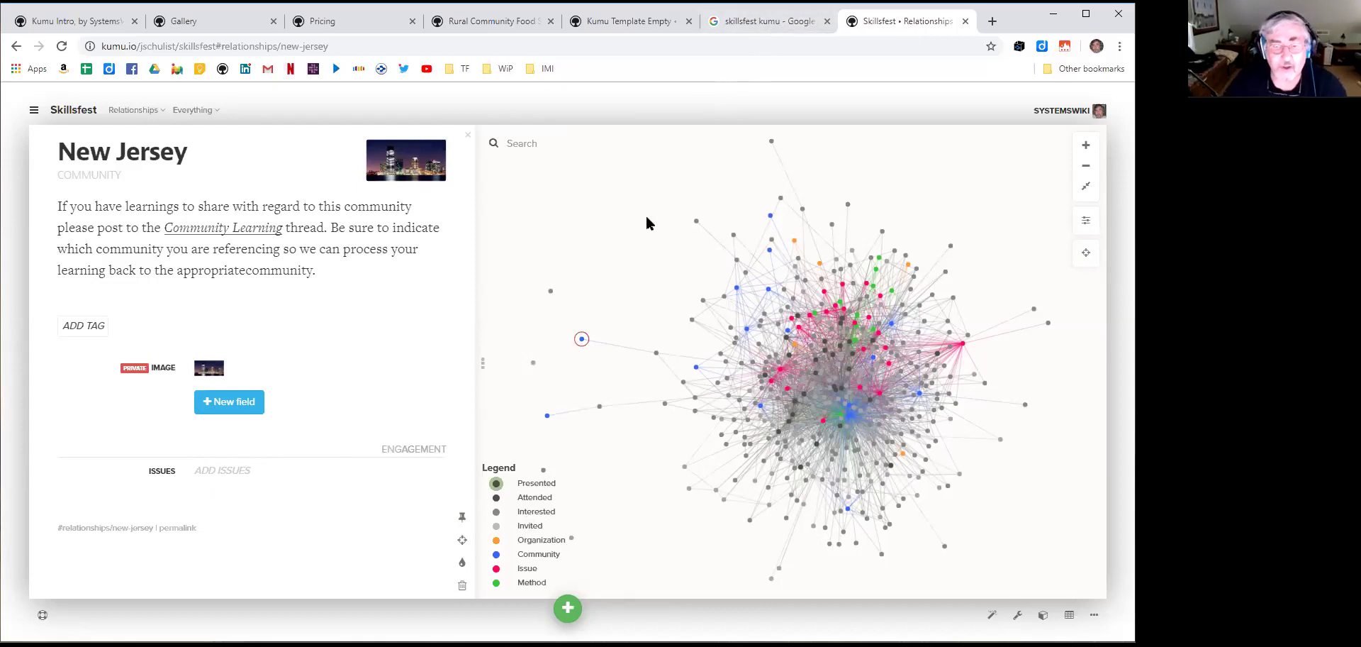
scroll(630, 263, down, 4)
scroll(630, 263, up, 5)
drag(667, 271, 610, 254)
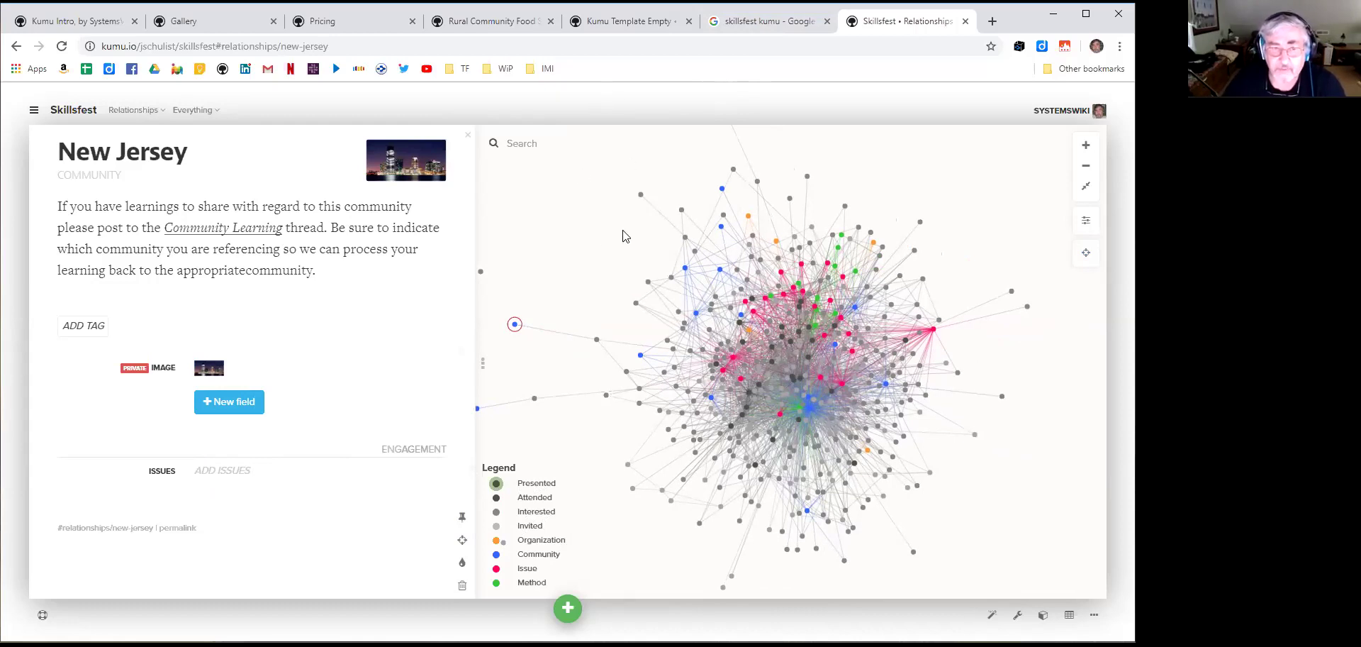
Return to the Rural Community Food System map and examine the area between Community Health and Local Sustainable Production
click(489, 21)
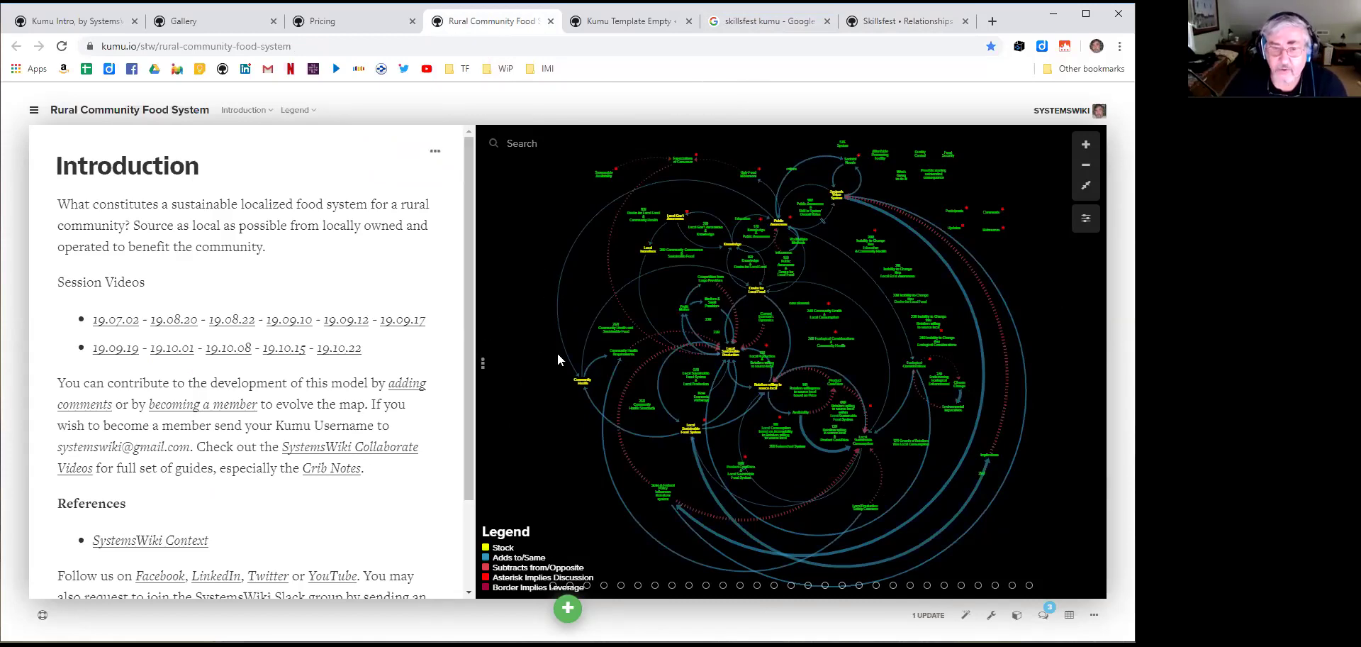
scroll(539, 395, up, 5)
drag(603, 423, 477, 435)
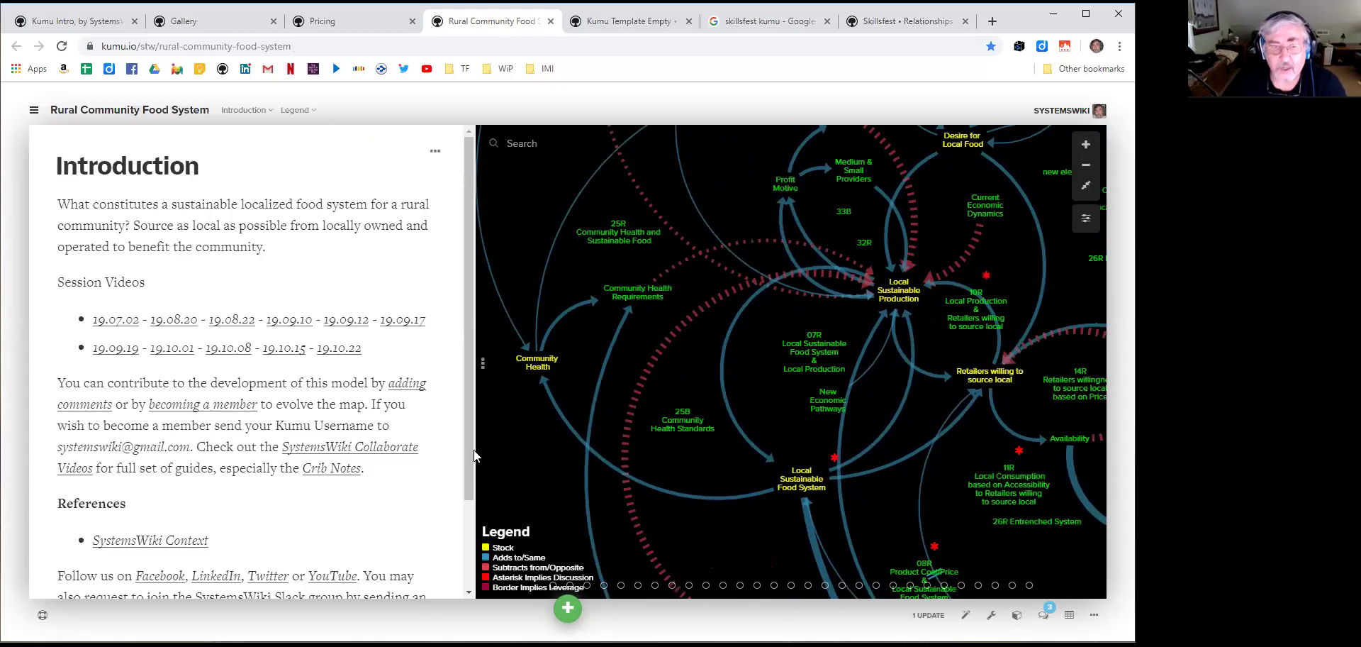
Open the bookmarked Kumu Template project in a new tab and switch to it
right_click(505, 68)
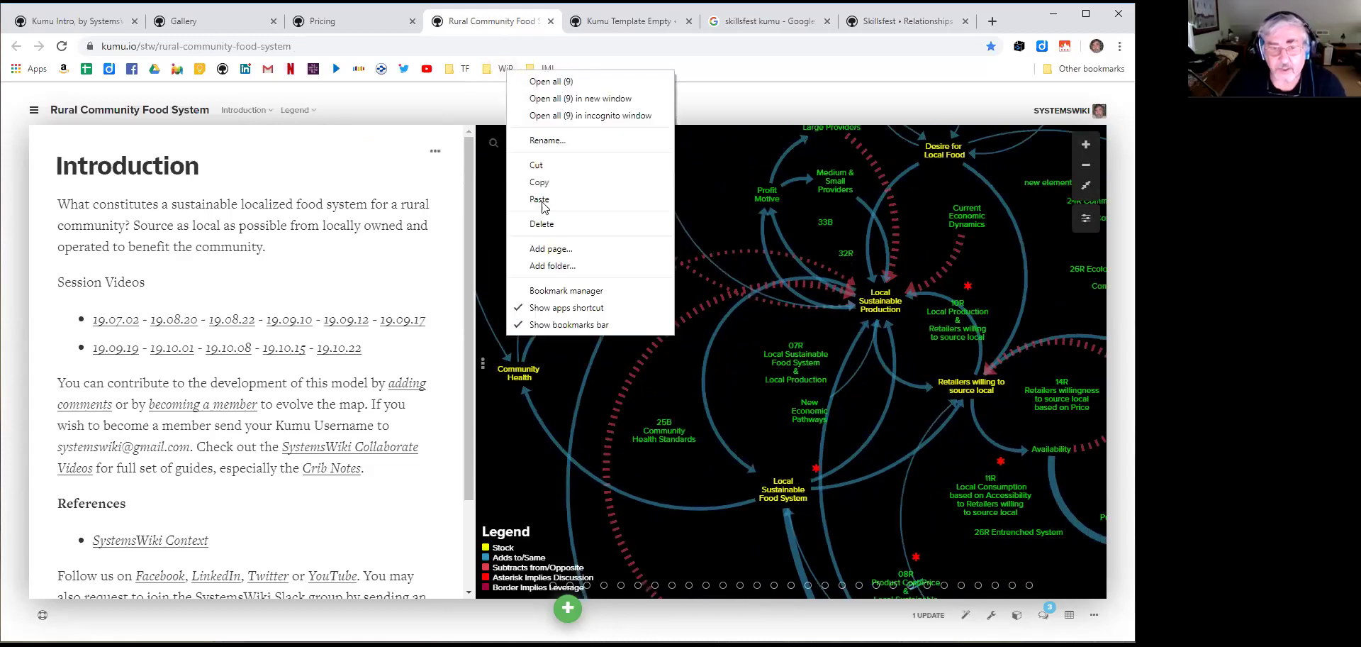
click(594, 48)
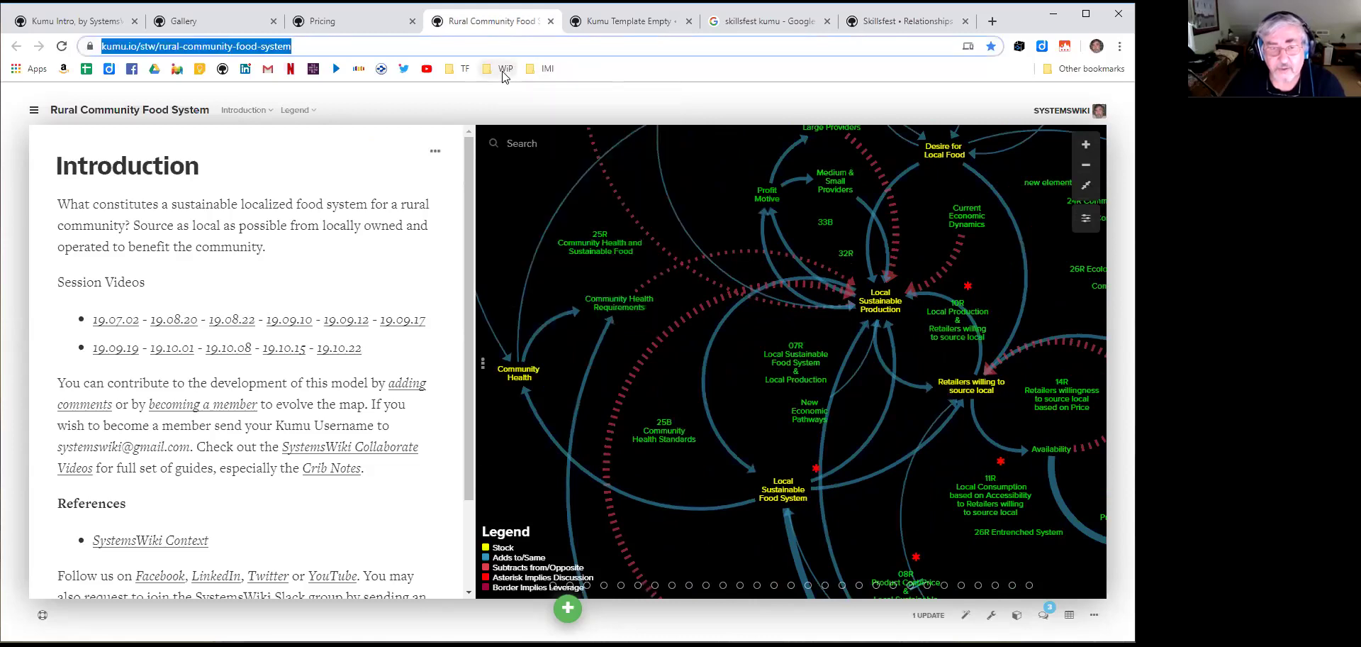
click(505, 71)
right_click(525, 201)
click(548, 208)
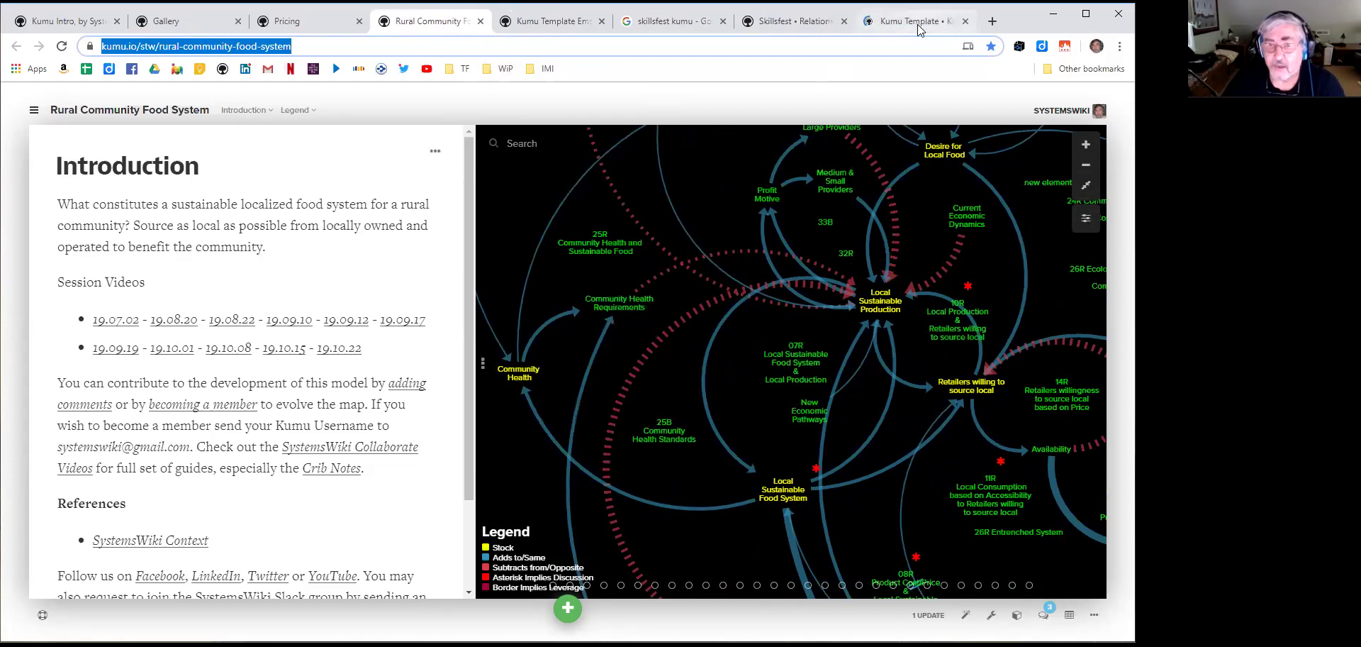
click(911, 21)
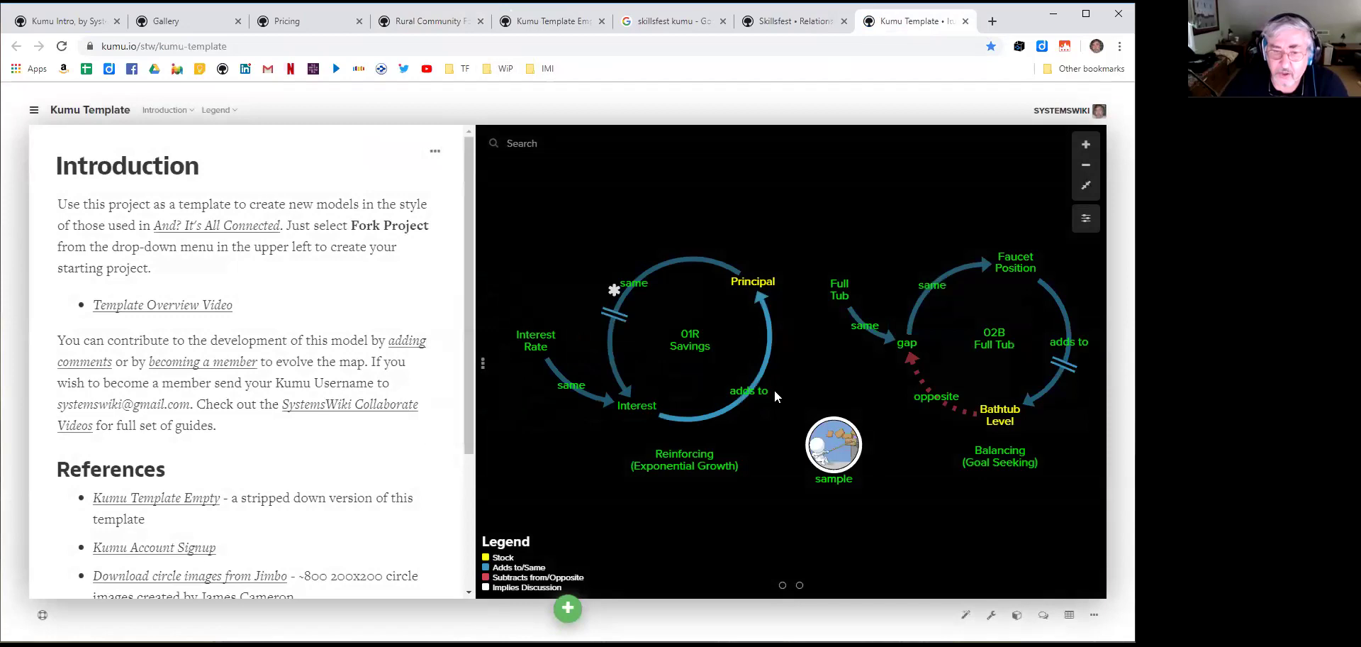
View the descriptions of the Principal stock, the Principal to Interest connection and the 01R Savings loop
mouse_move(762, 285)
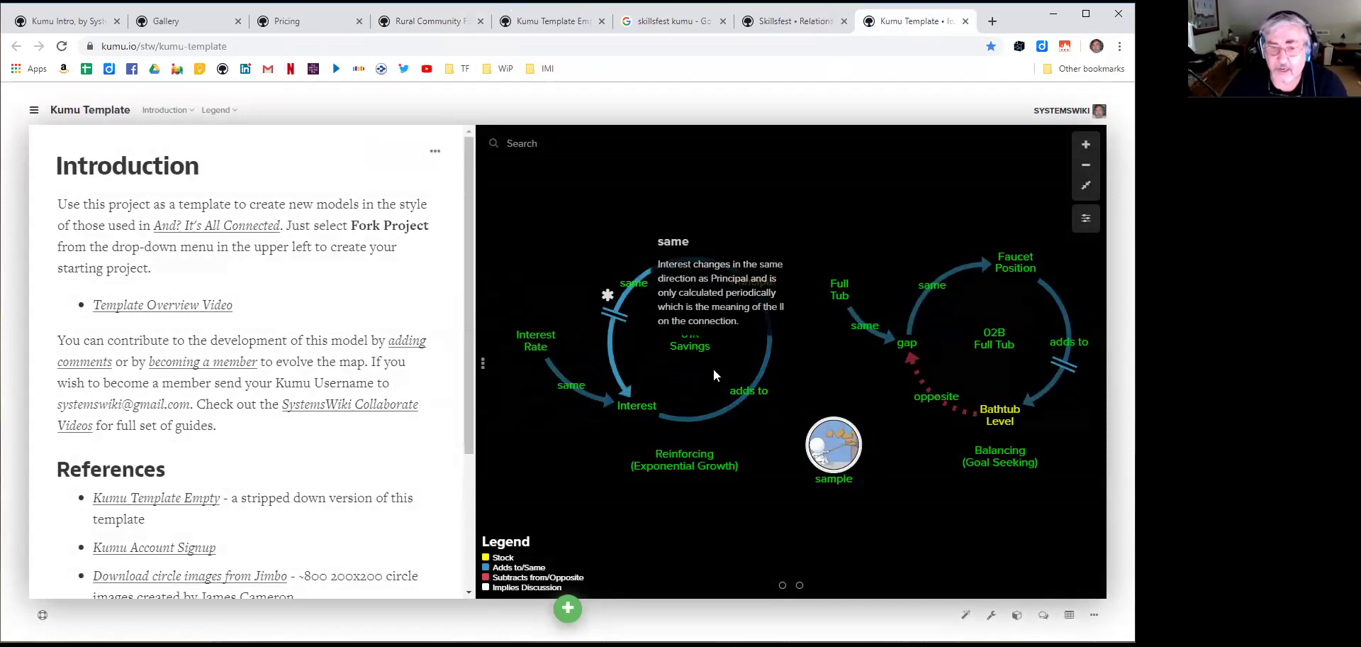
mouse_move(749, 402)
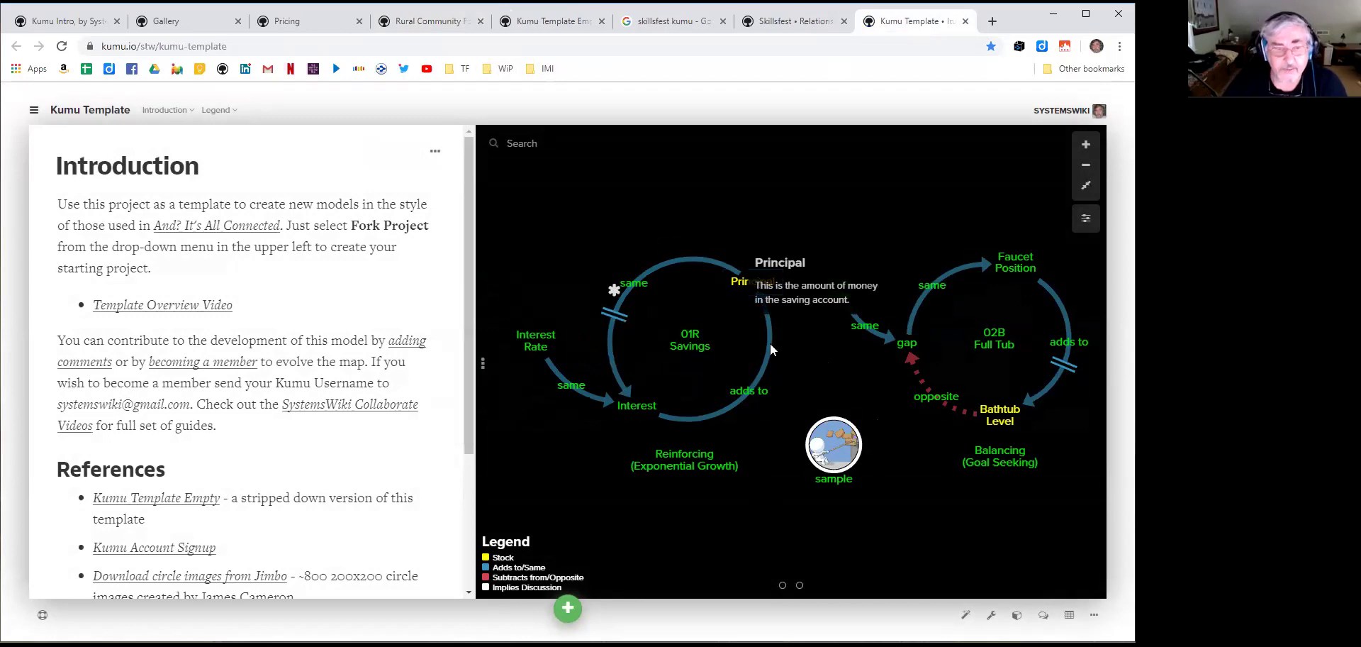
click(756, 284)
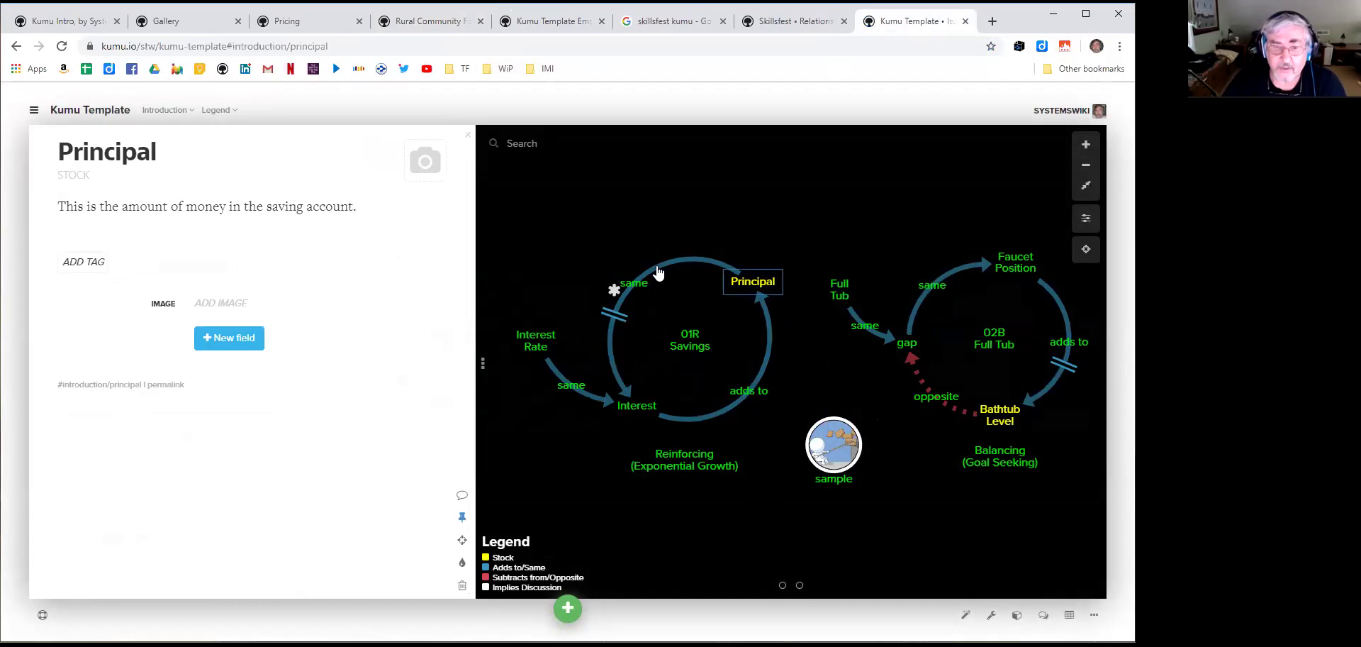
click(638, 283)
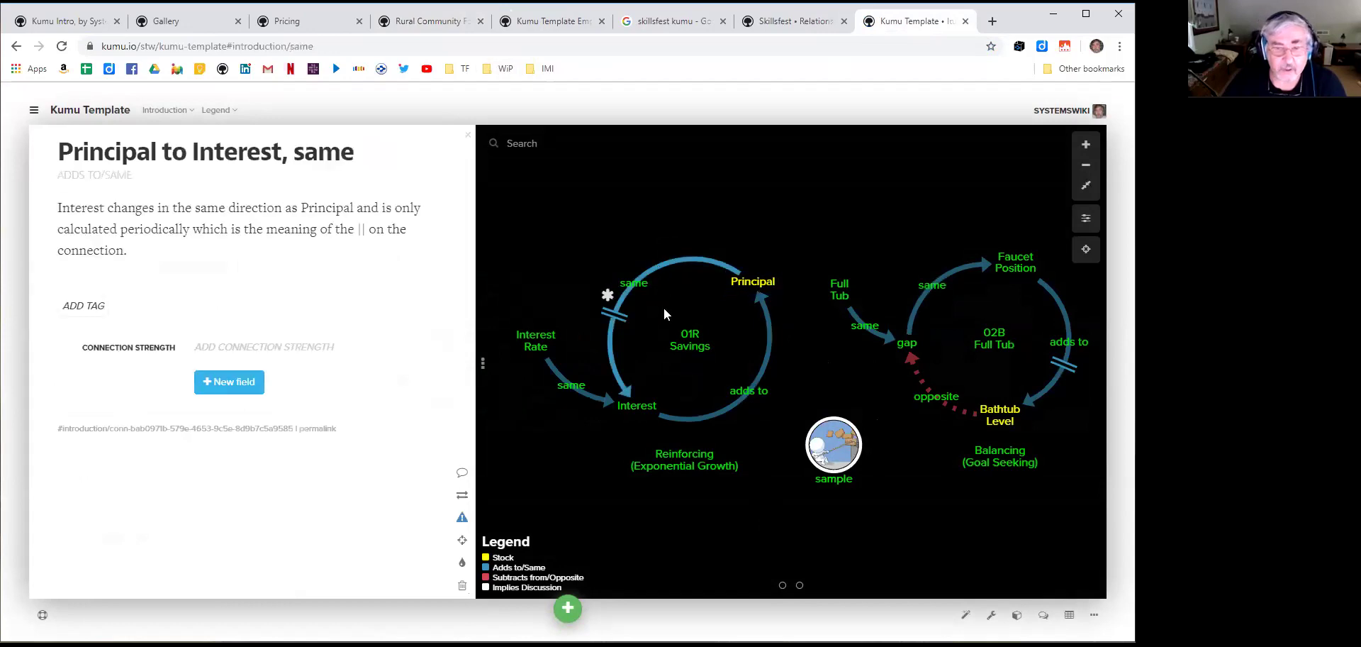
click(693, 344)
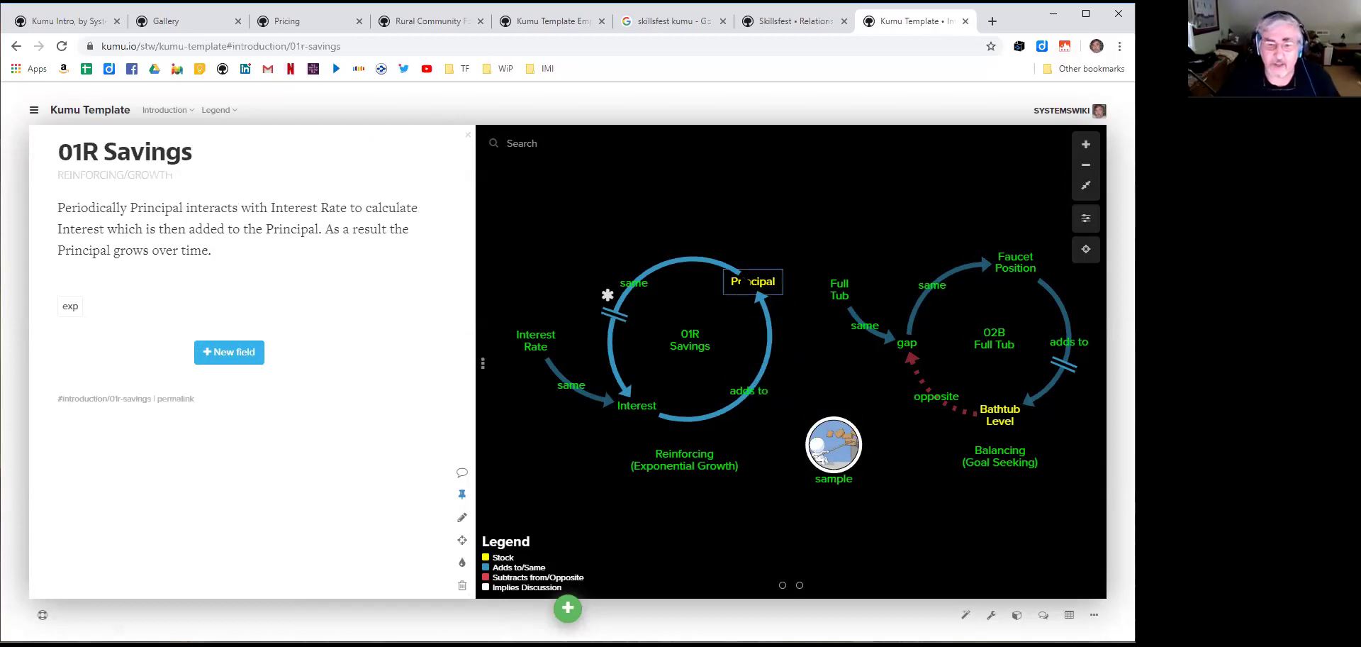
Open the discussion on the "same" connection from Principal to Interest, and close the comments
mouse_move(685, 345)
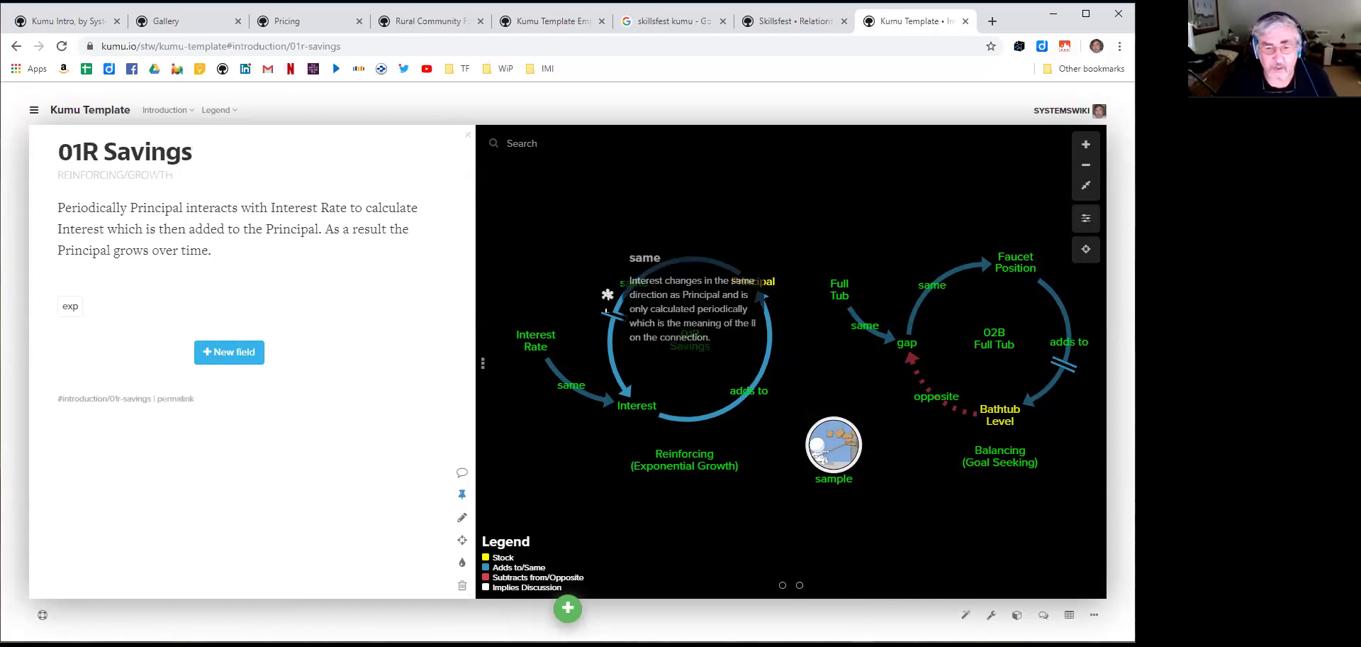
click(608, 295)
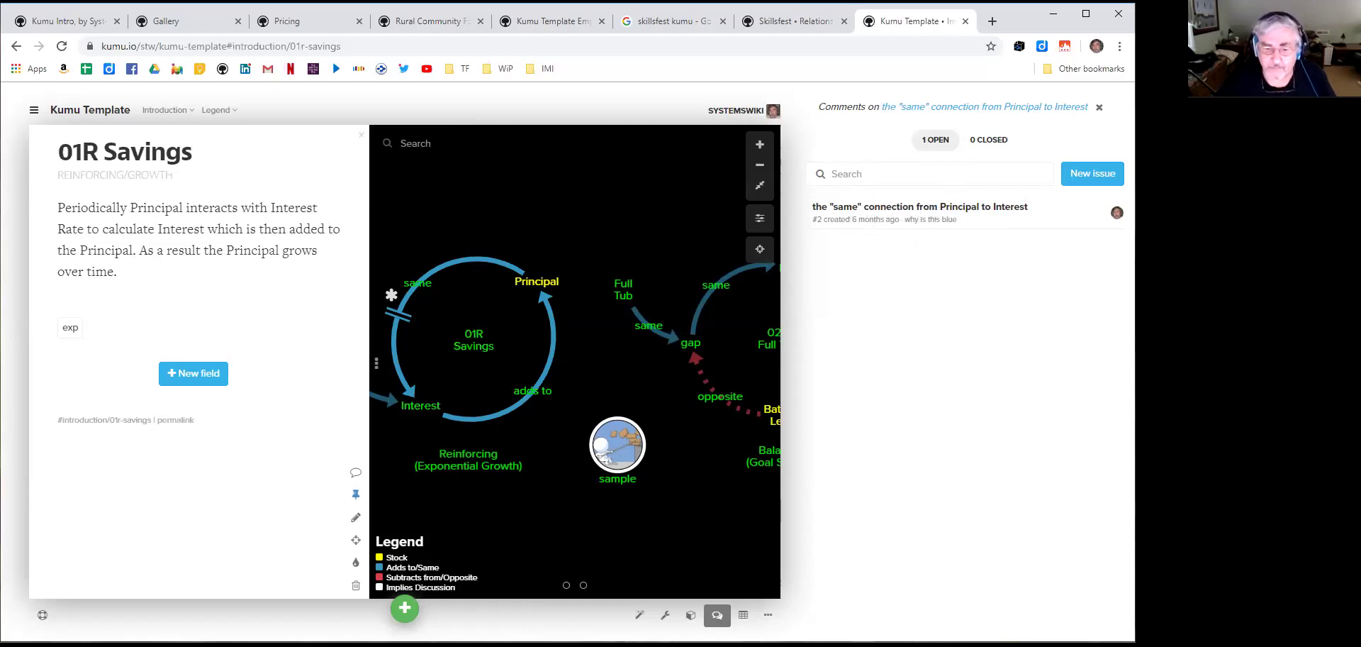
click(717, 615)
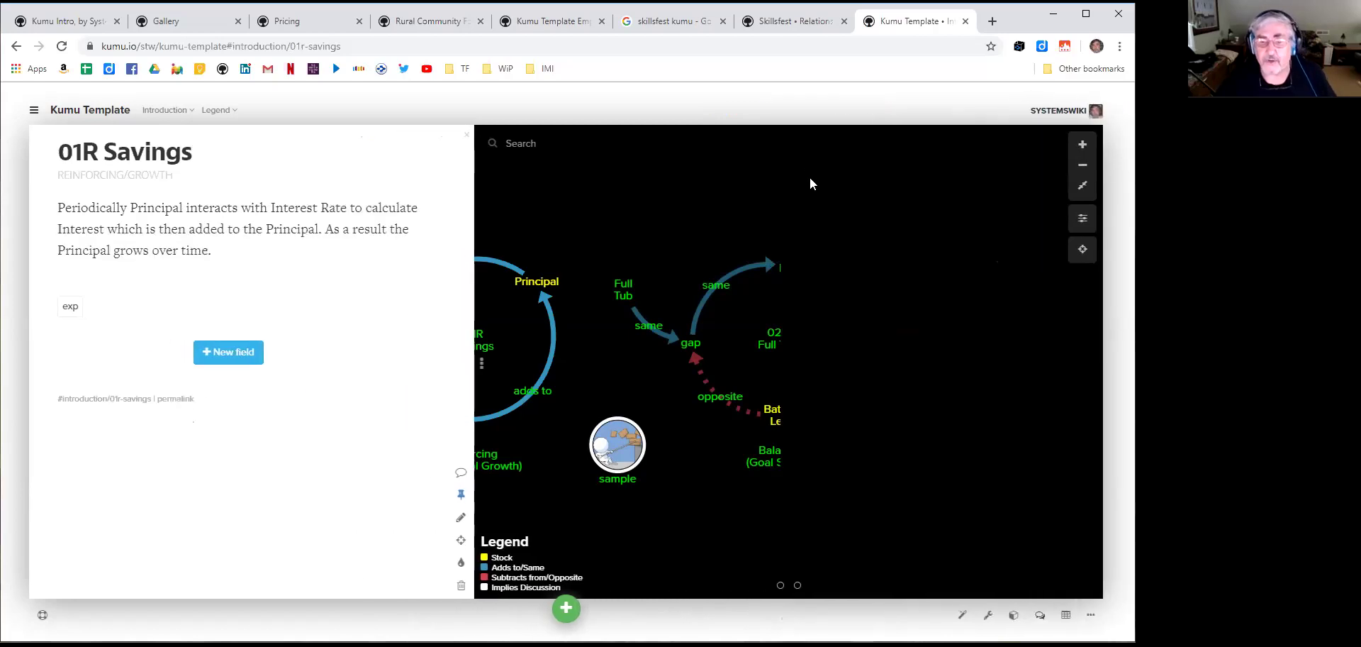
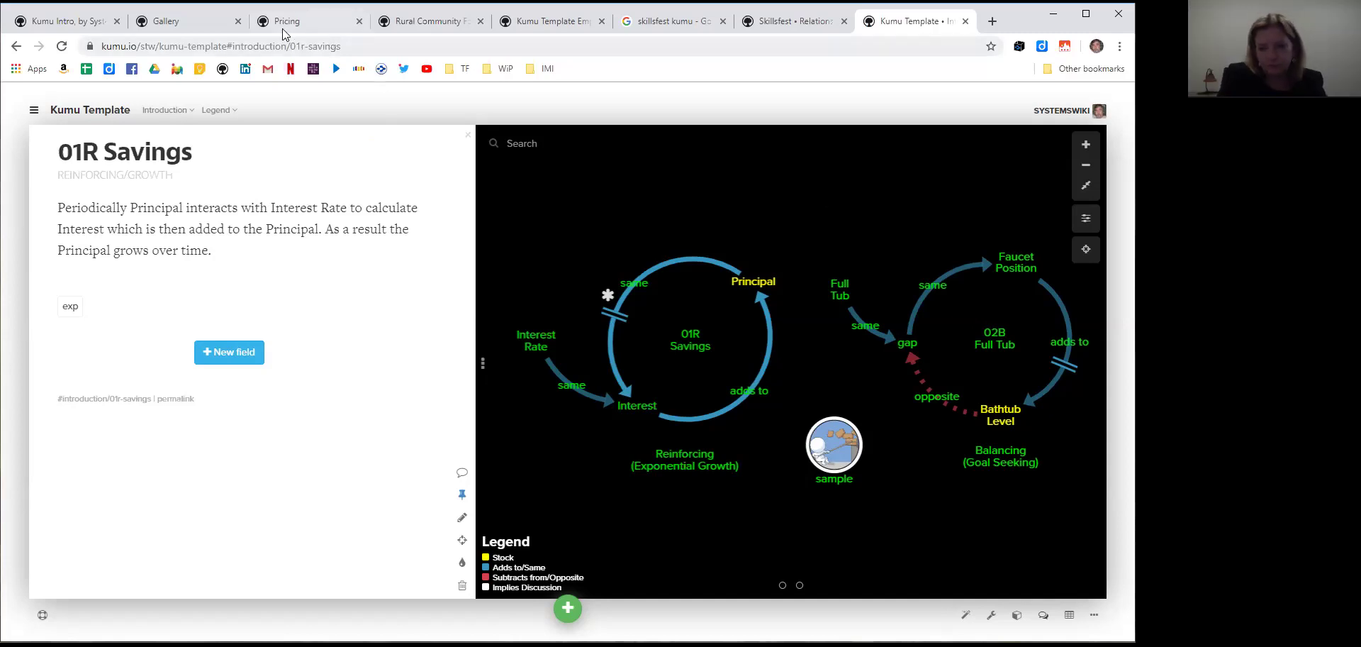
Browse the featured projects in the Kumu gallery and open the Austin Social Innovation Ecosystem Map
click(199, 23)
scroll(888, 237, down, 15)
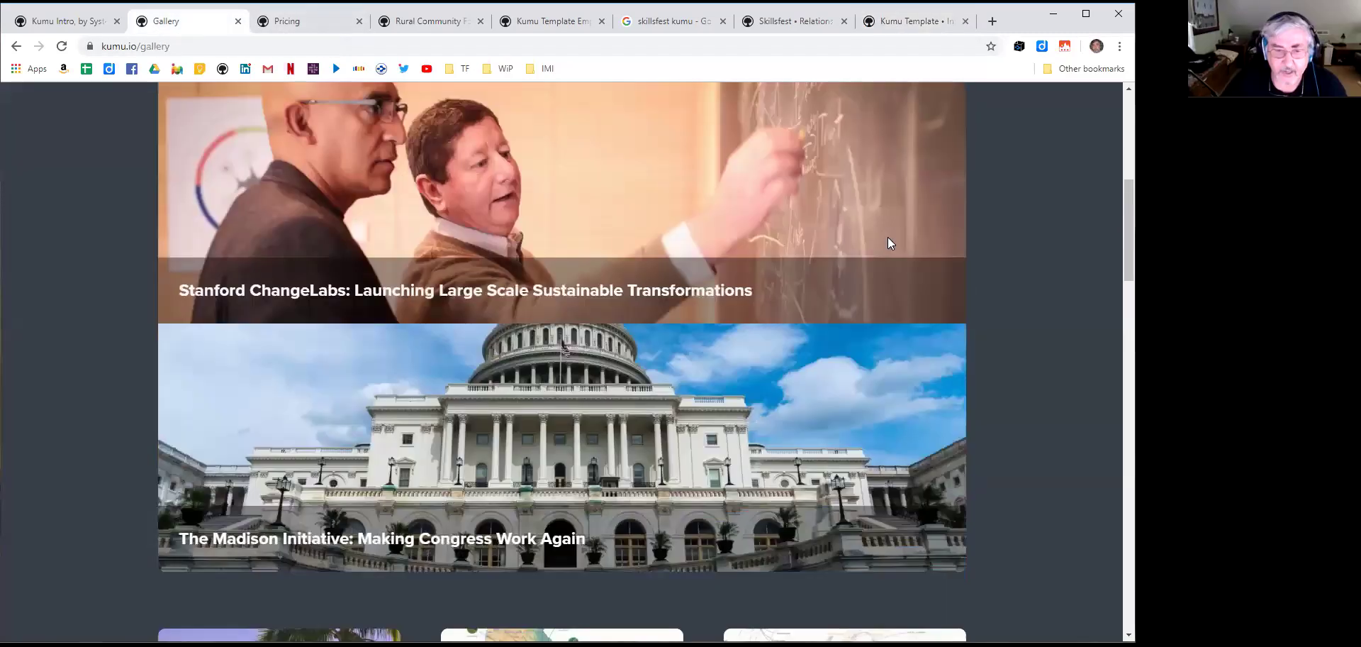
scroll(890, 244, down, 6)
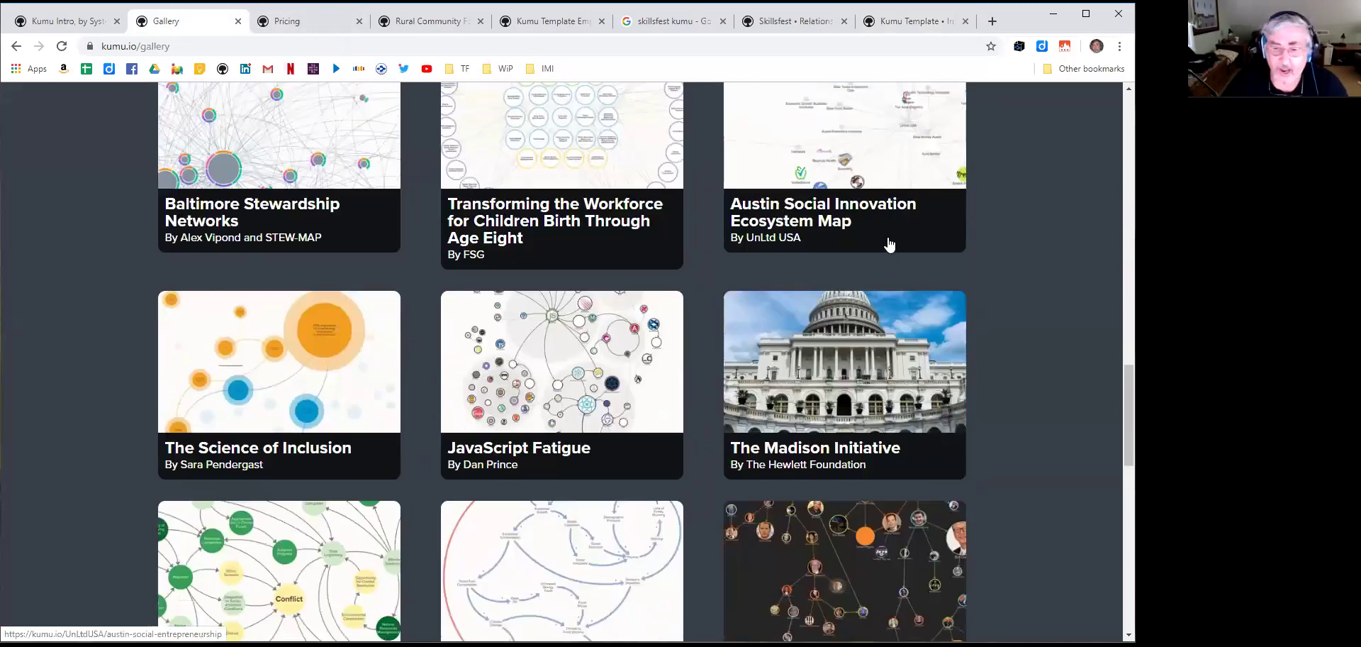
scroll(890, 243, up, 2)
scroll(889, 243, down, 2)
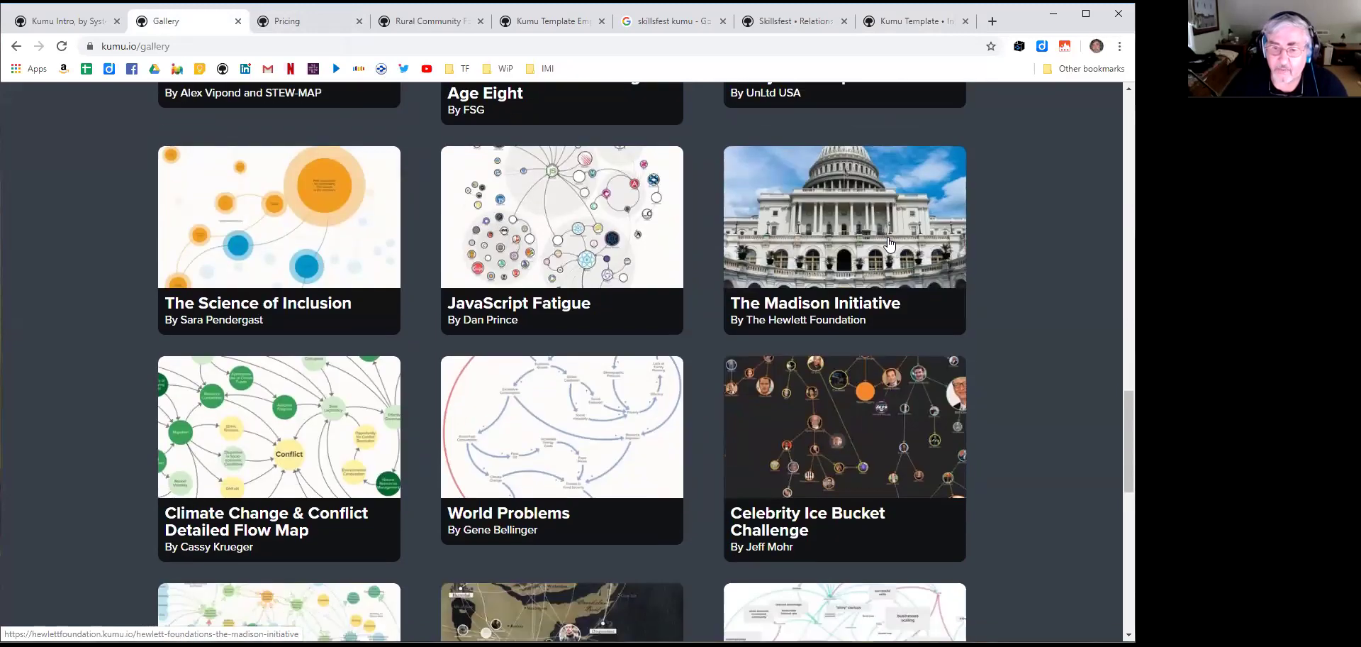
scroll(890, 243, down, 3)
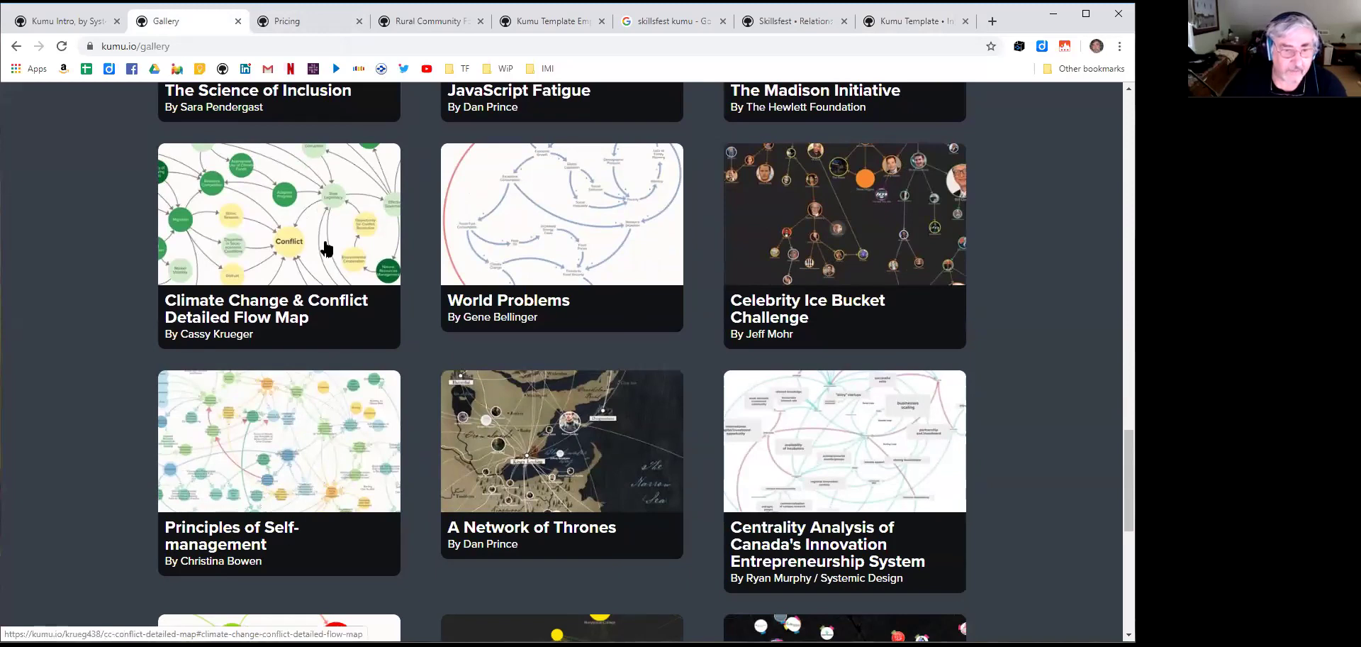
scroll(326, 246, up, 2)
scroll(326, 247, up, 4)
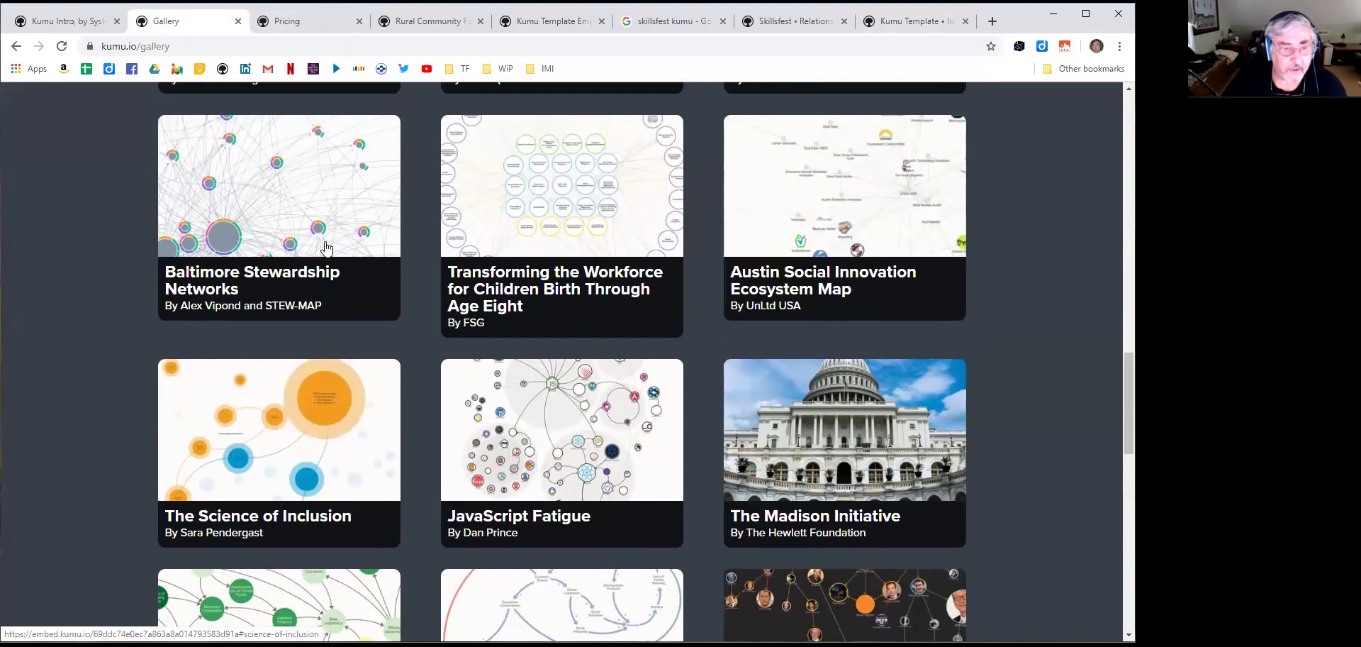
scroll(1025, 311, up, 2)
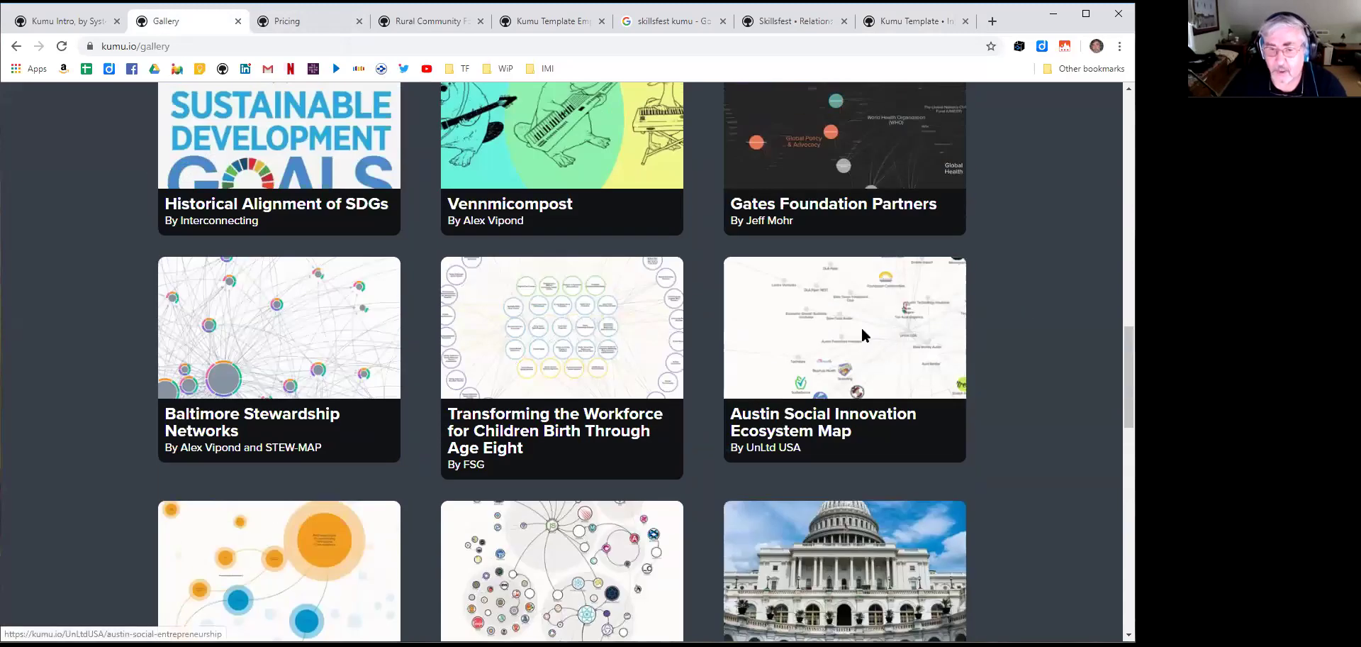
click(862, 331)
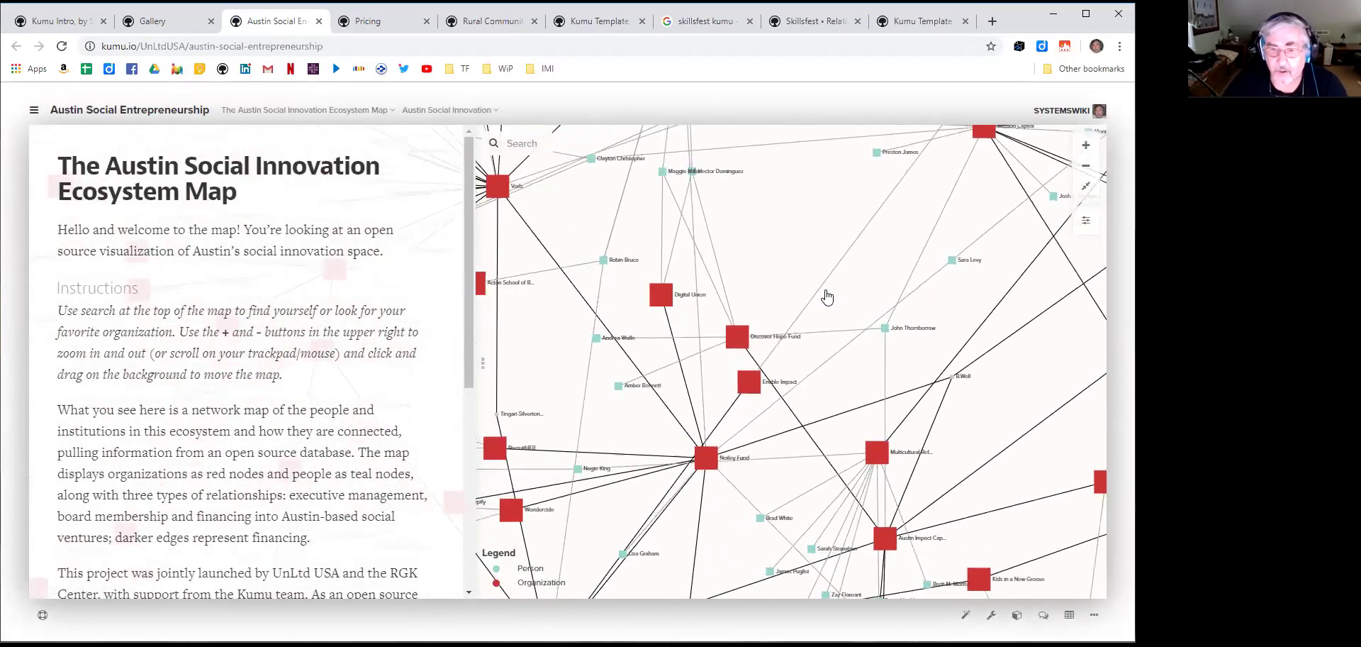
View the whole Austin network, the RecruitHER organization profile and the profile of a person connected to it
click(1090, 187)
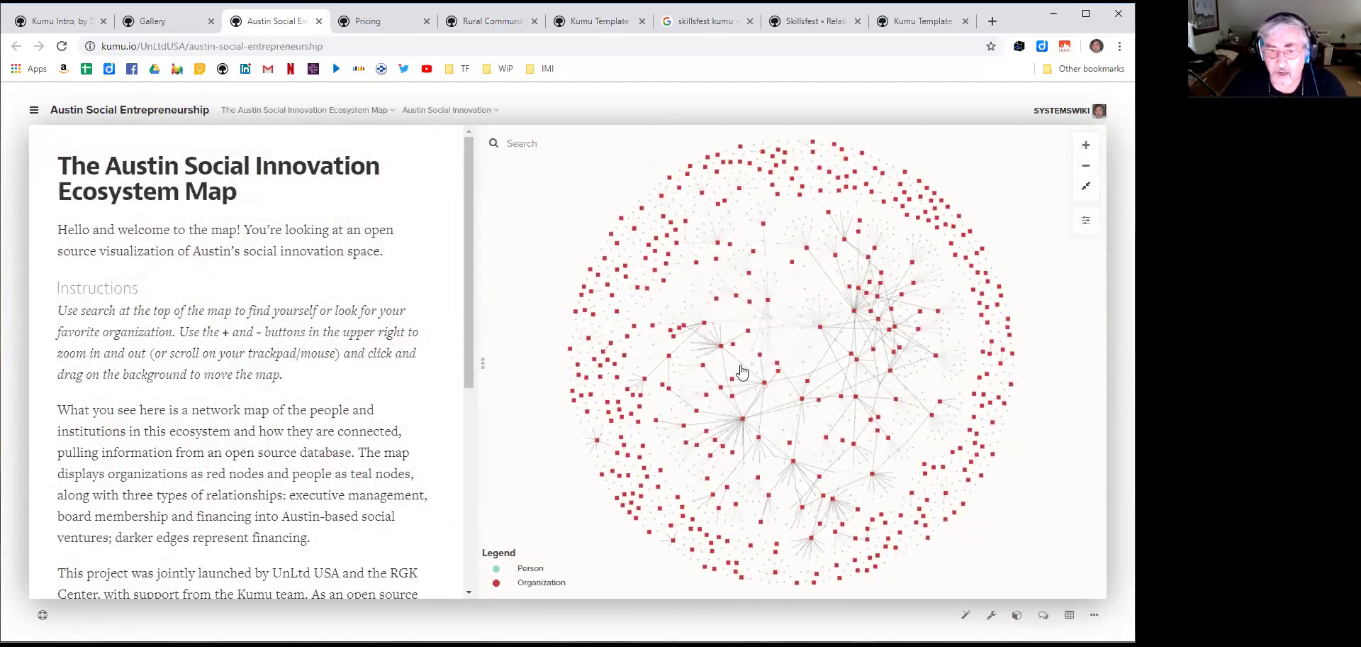
scroll(742, 371, up, 5)
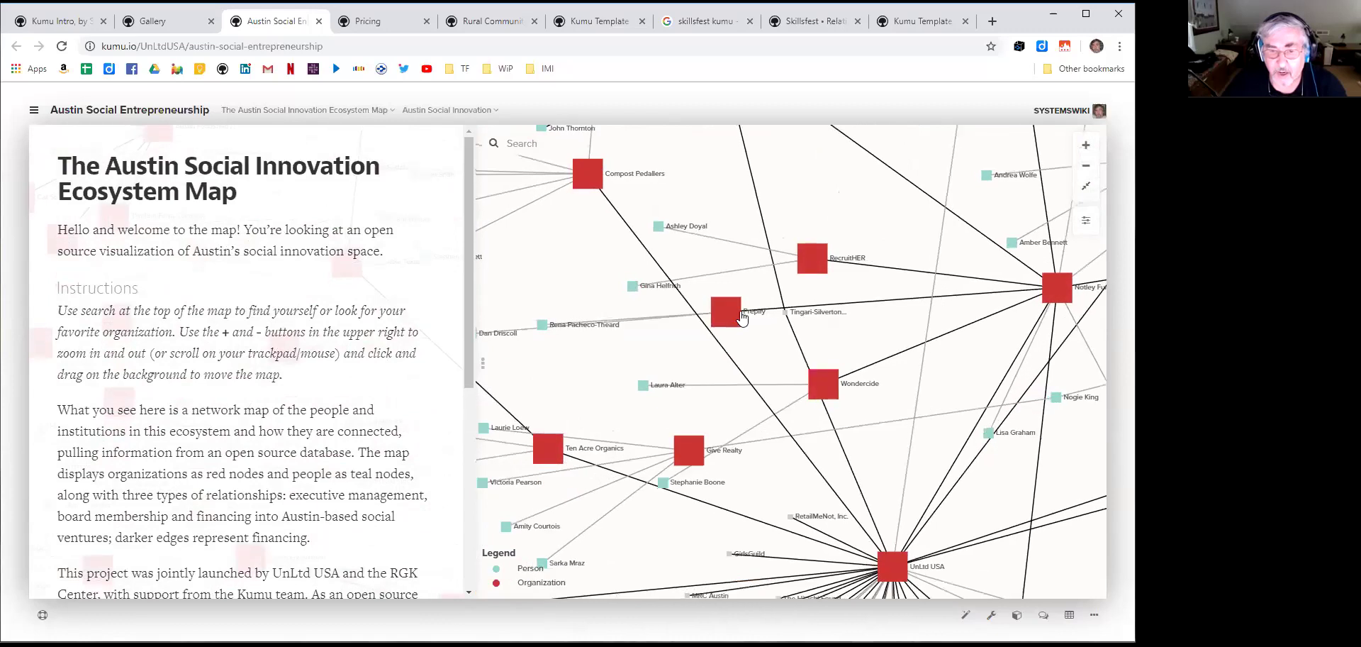
click(827, 248)
click(845, 235)
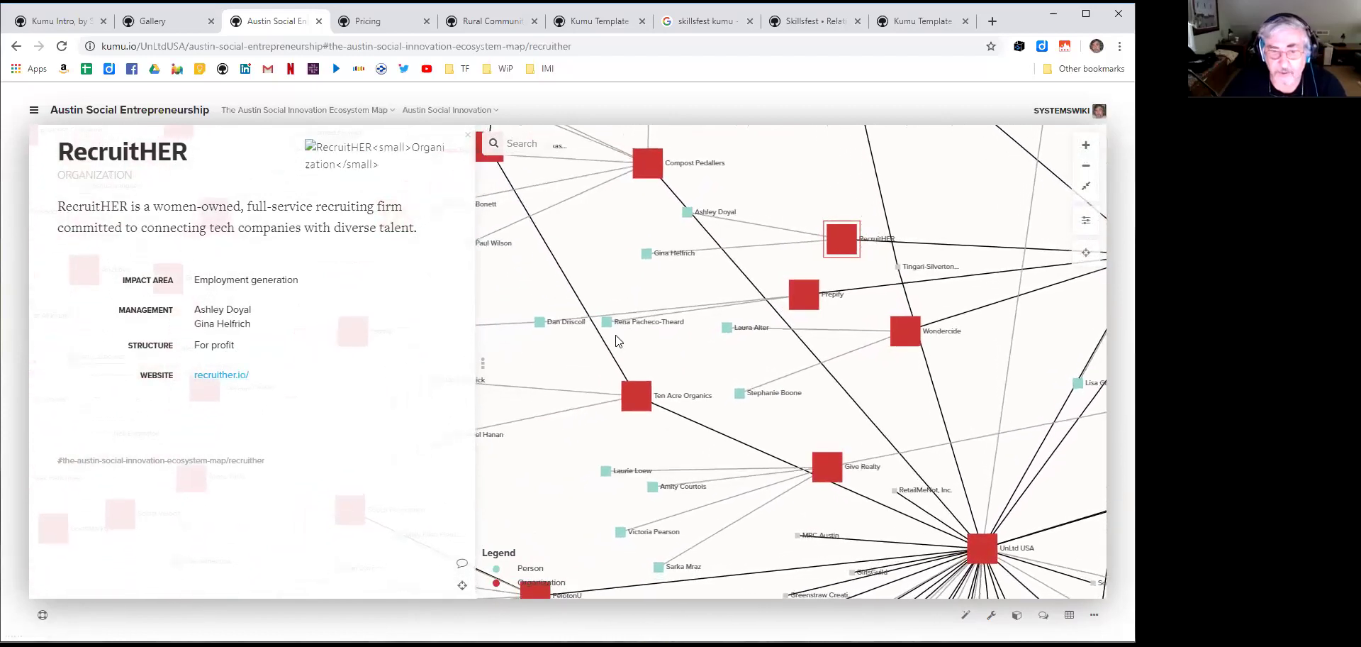
click(688, 204)
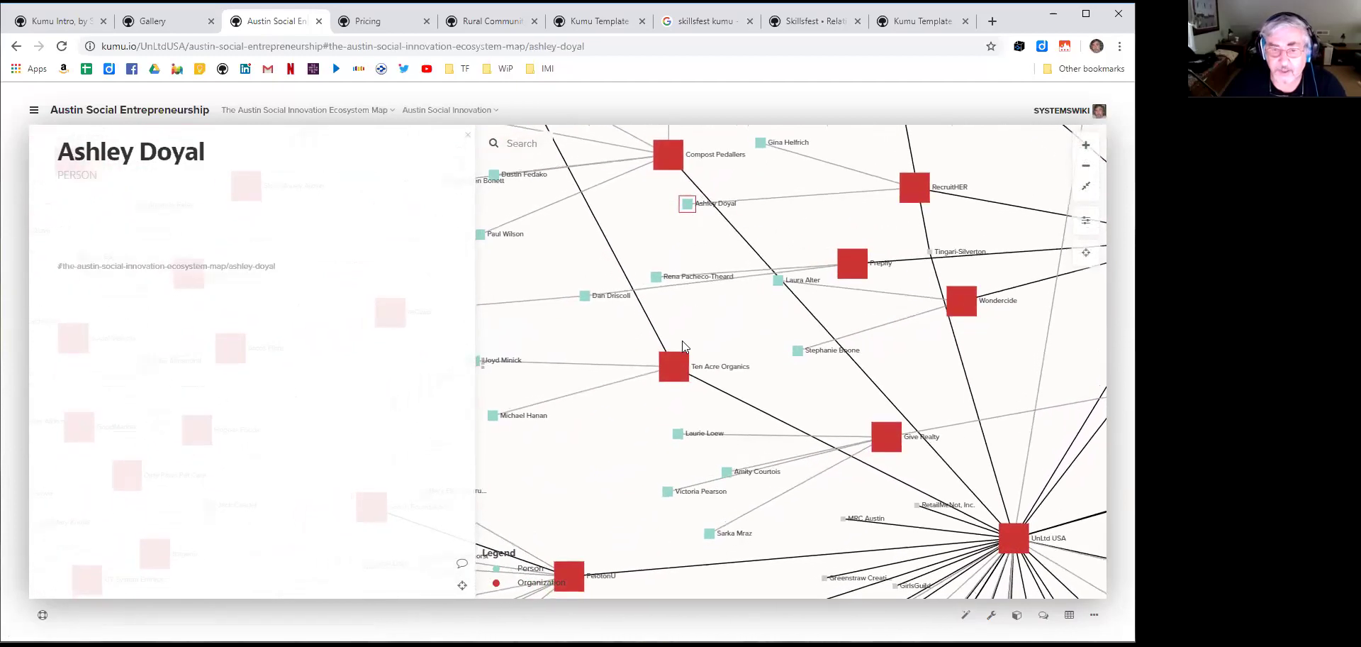
View the Ten Acre Organics profile and the organization's place in the wider Austin network
click(676, 362)
scroll(766, 333, down, 5)
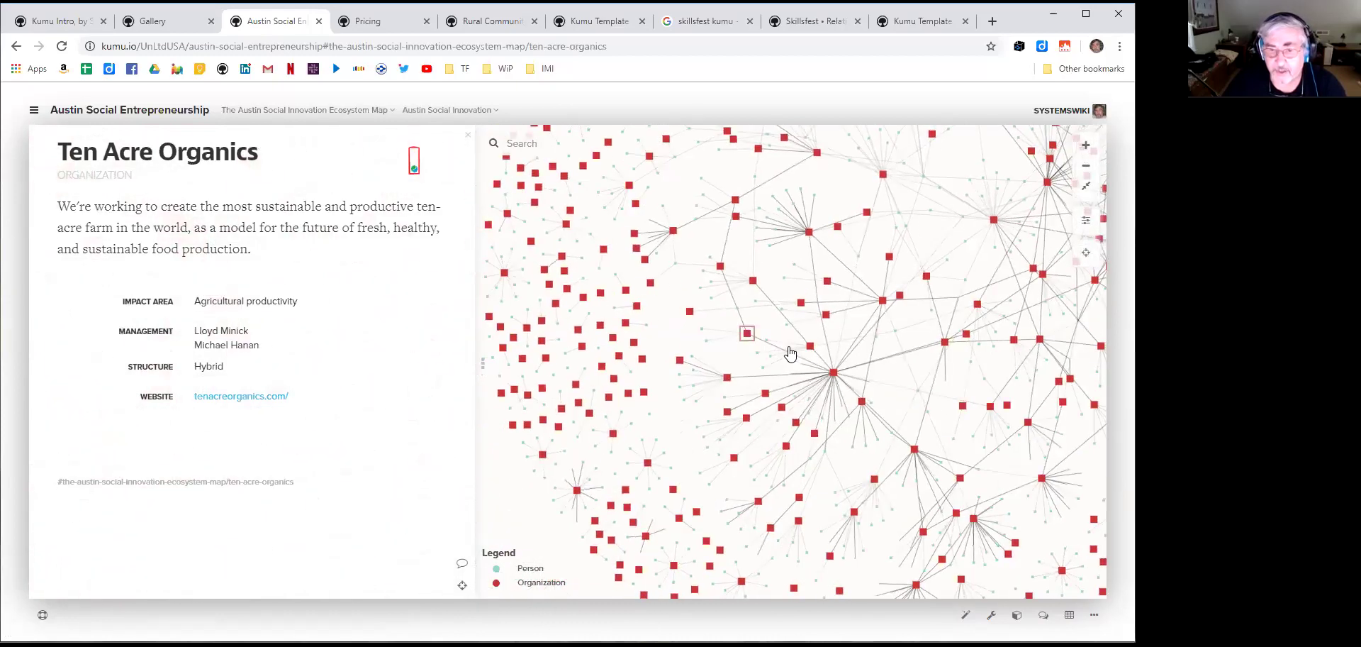
drag(844, 255, 830, 356)
scroll(734, 269, down, 5)
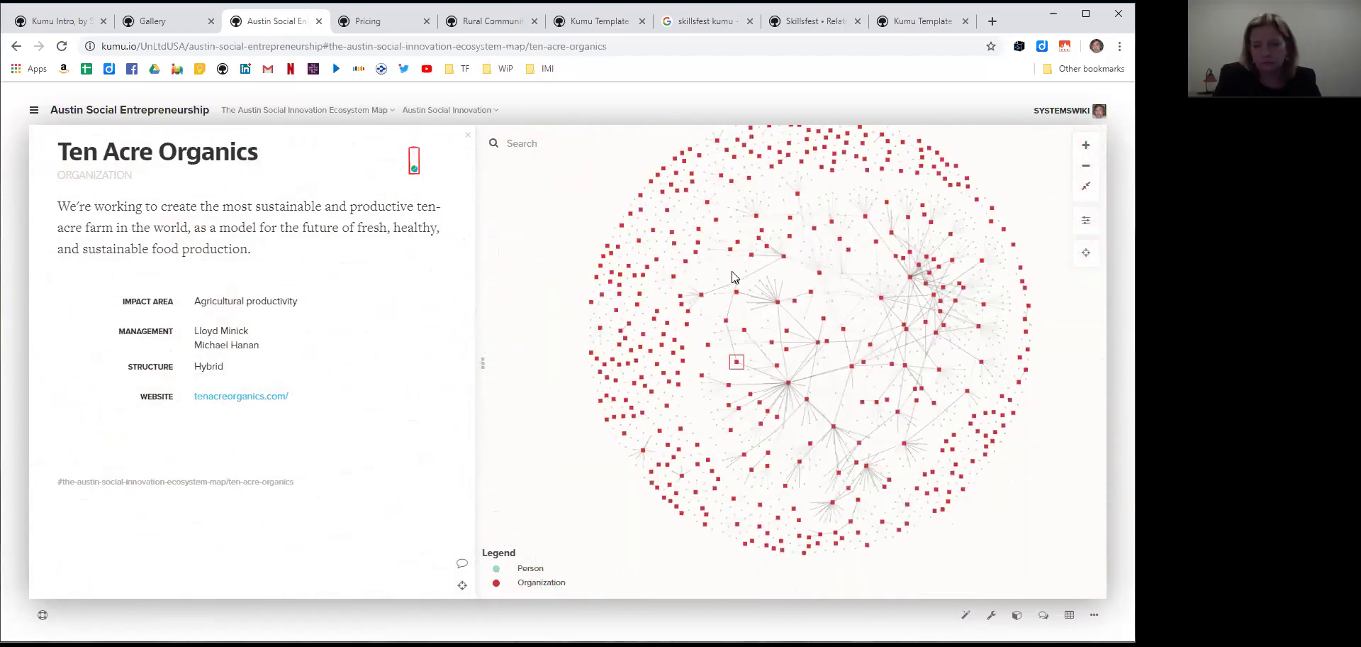
scroll(669, 364, up, 5)
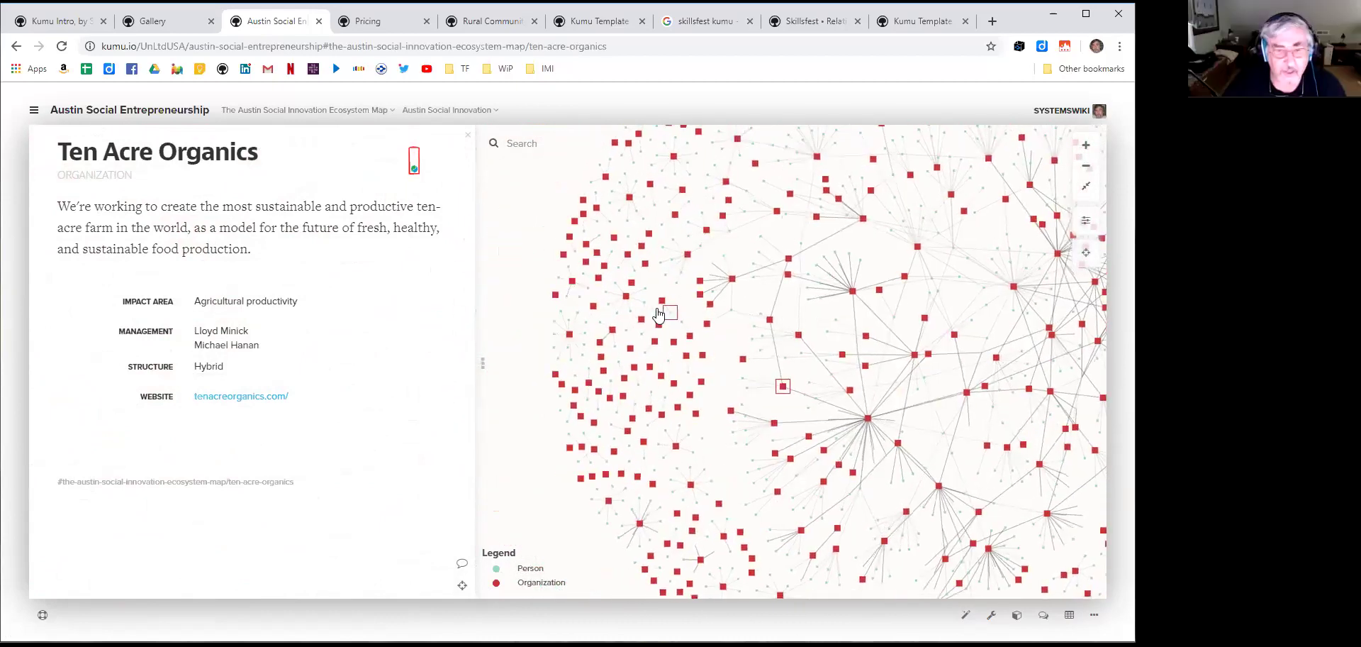
Examine the Selector Builder in the map's search, try its field choices, and cancel it
click(525, 144)
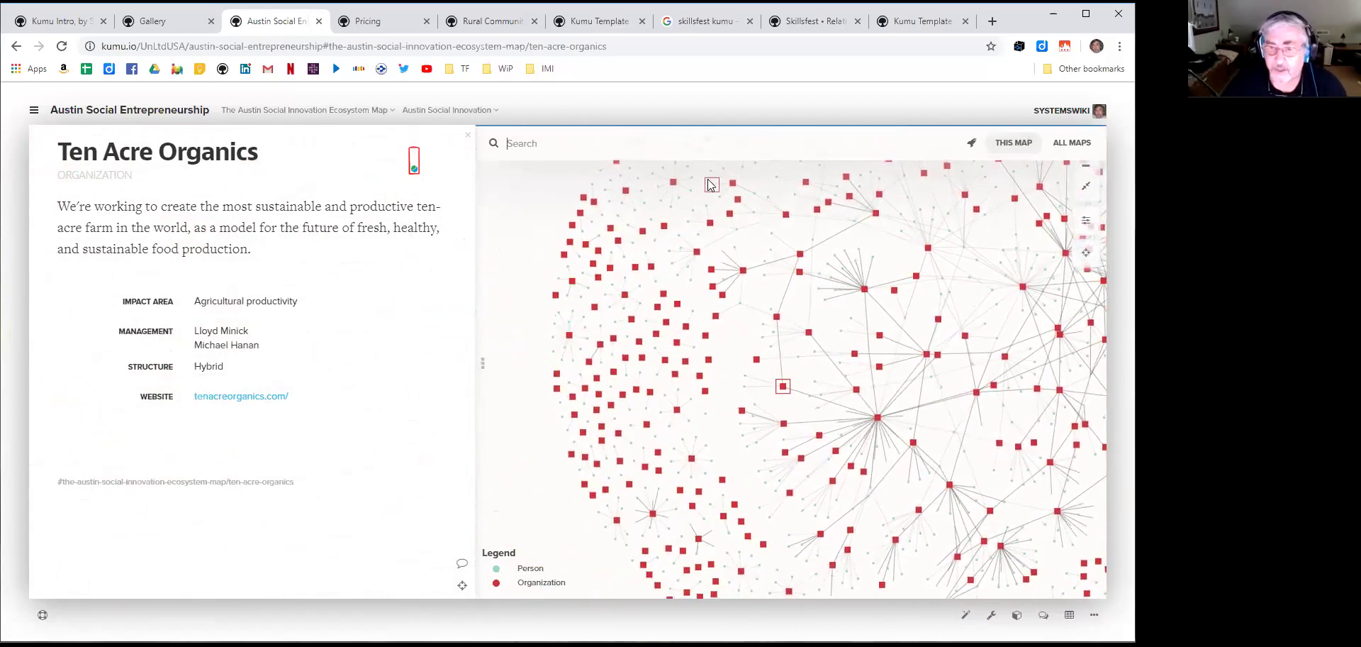
click(971, 144)
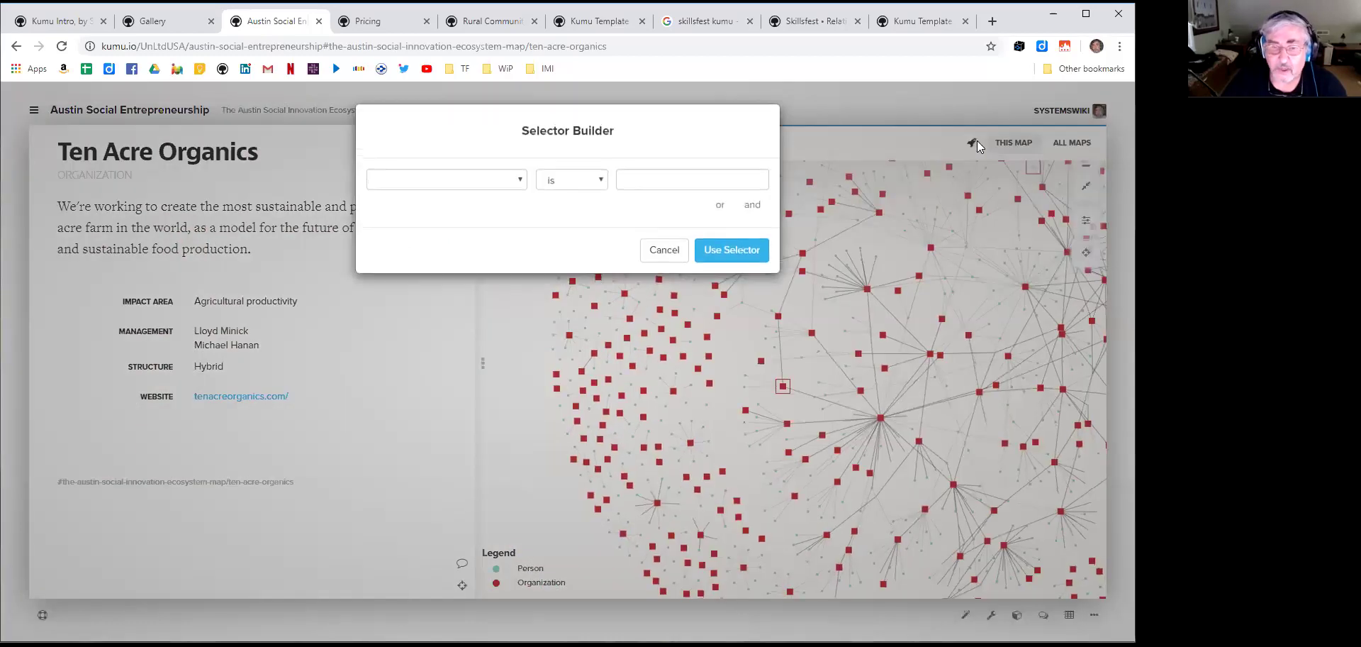
click(520, 182)
click(521, 182)
click(523, 183)
click(526, 184)
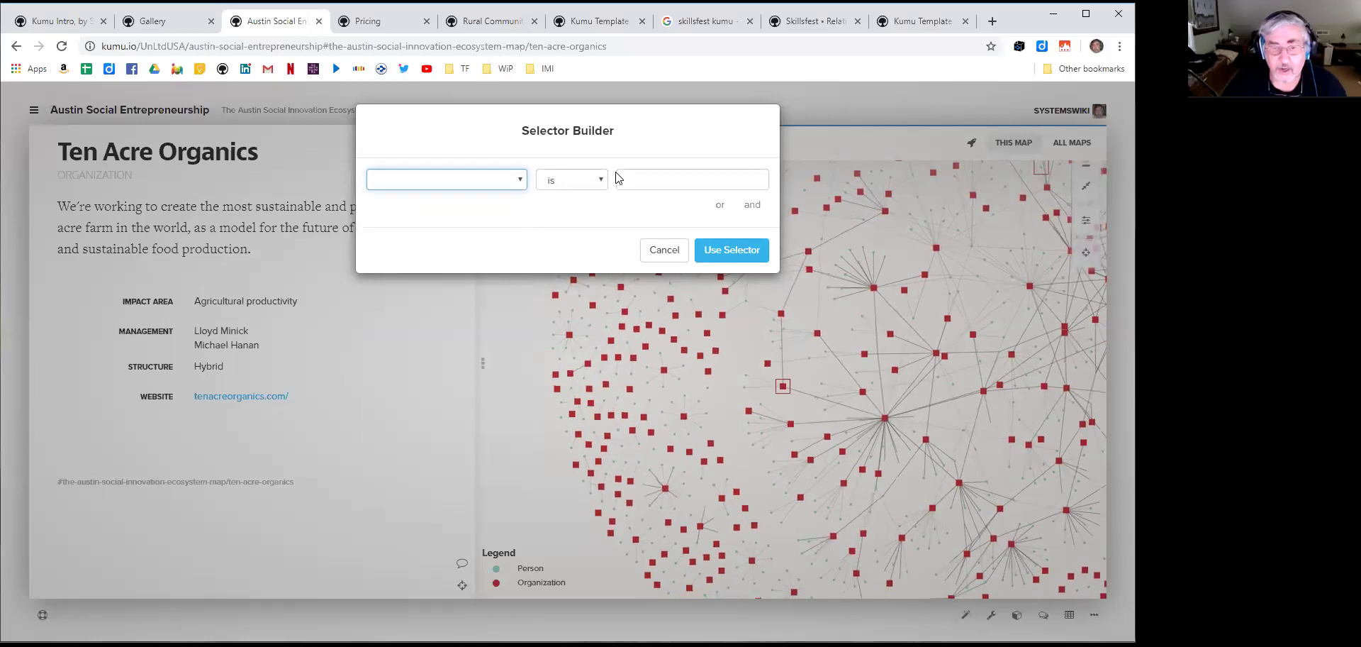
click(662, 251)
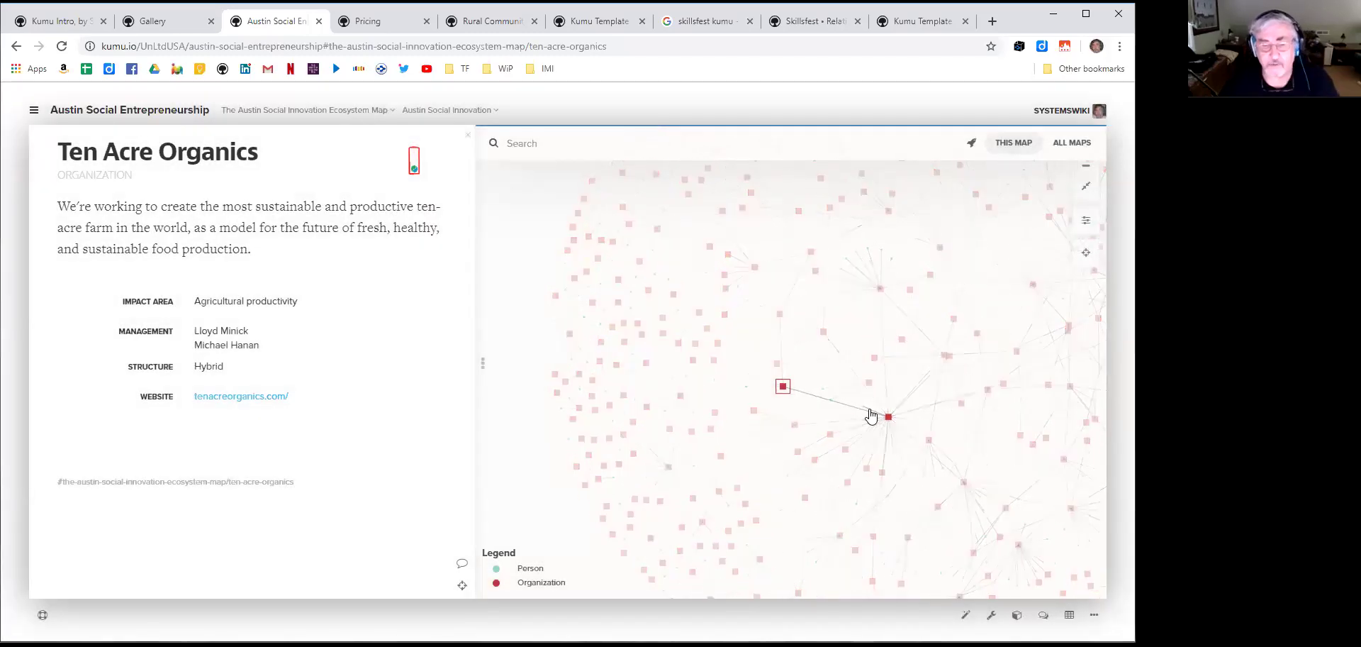
Return to the Austin map's overview and view the Well Aware organization profile
click(515, 291)
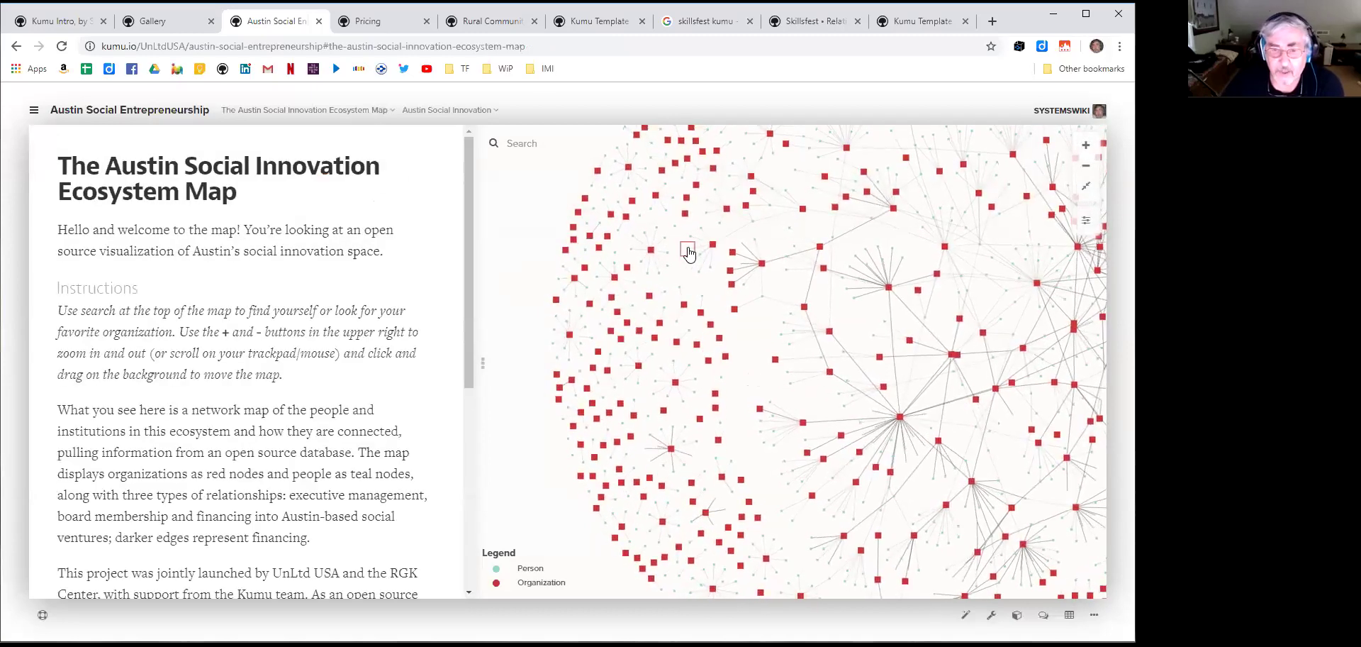
click(716, 244)
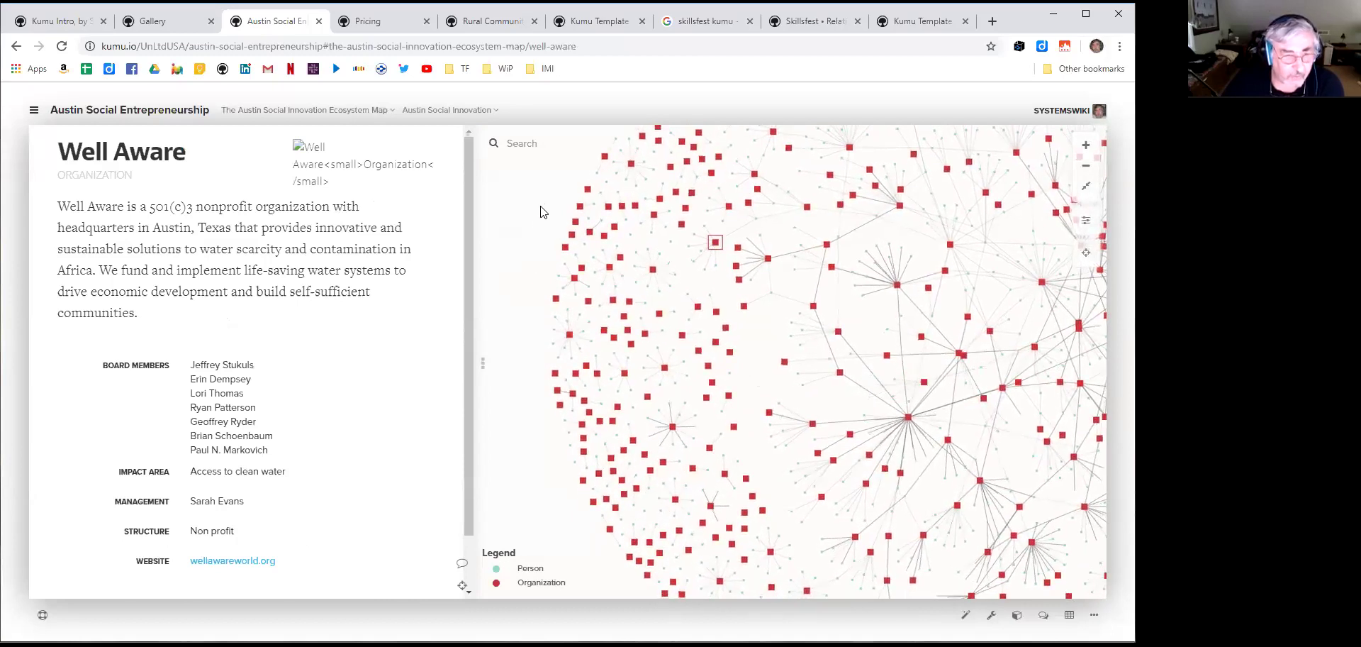
Search the Austin map for Notley Fund and Peoplefund and focus the map on these two organizations
click(522, 143)
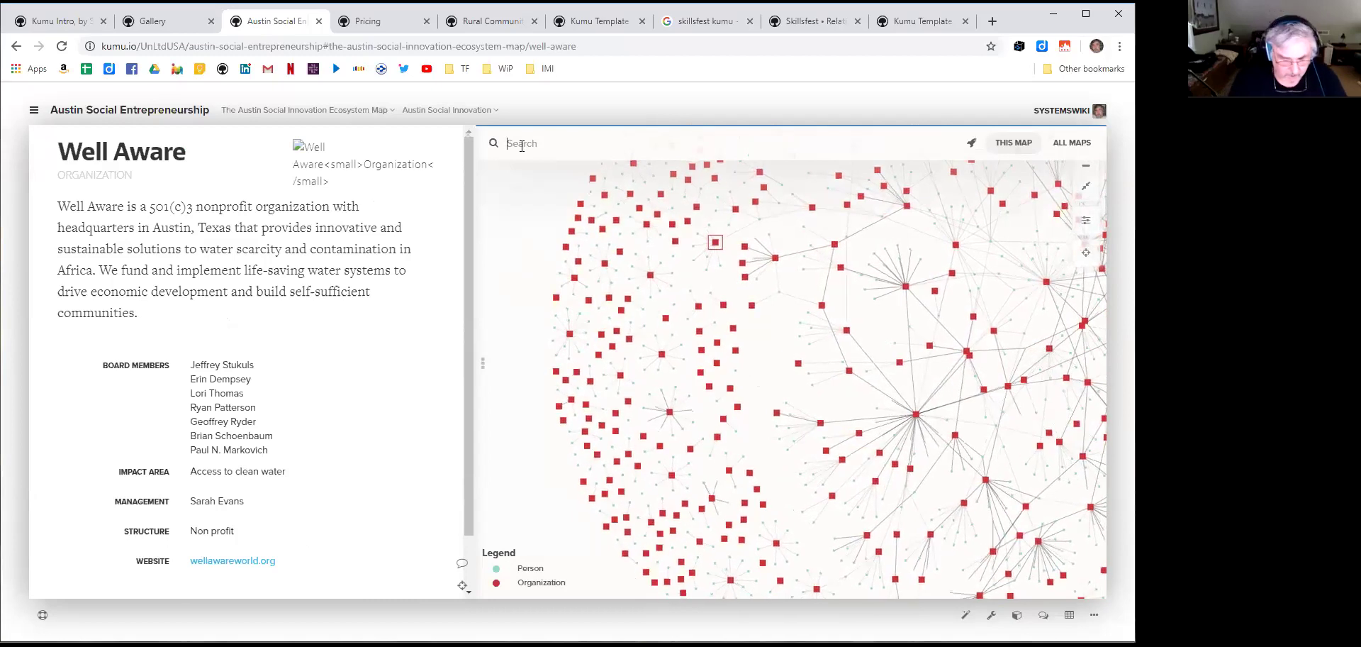
text(non fund)
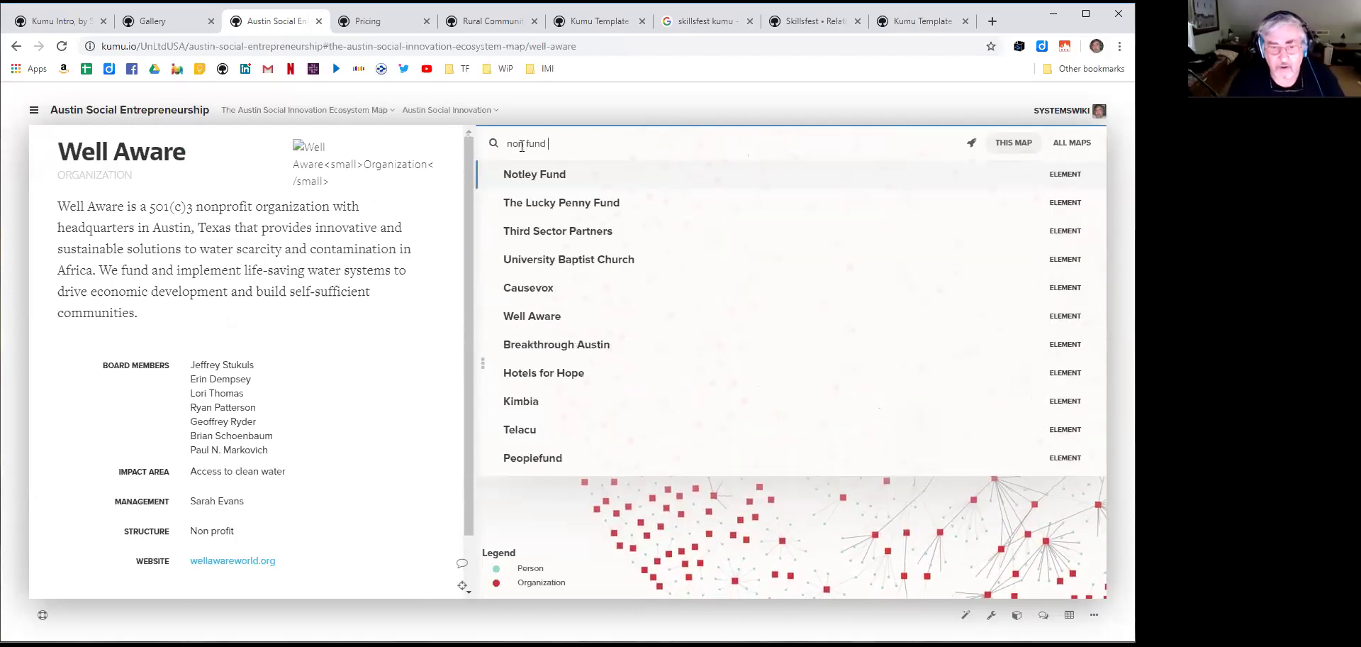
text( peop)
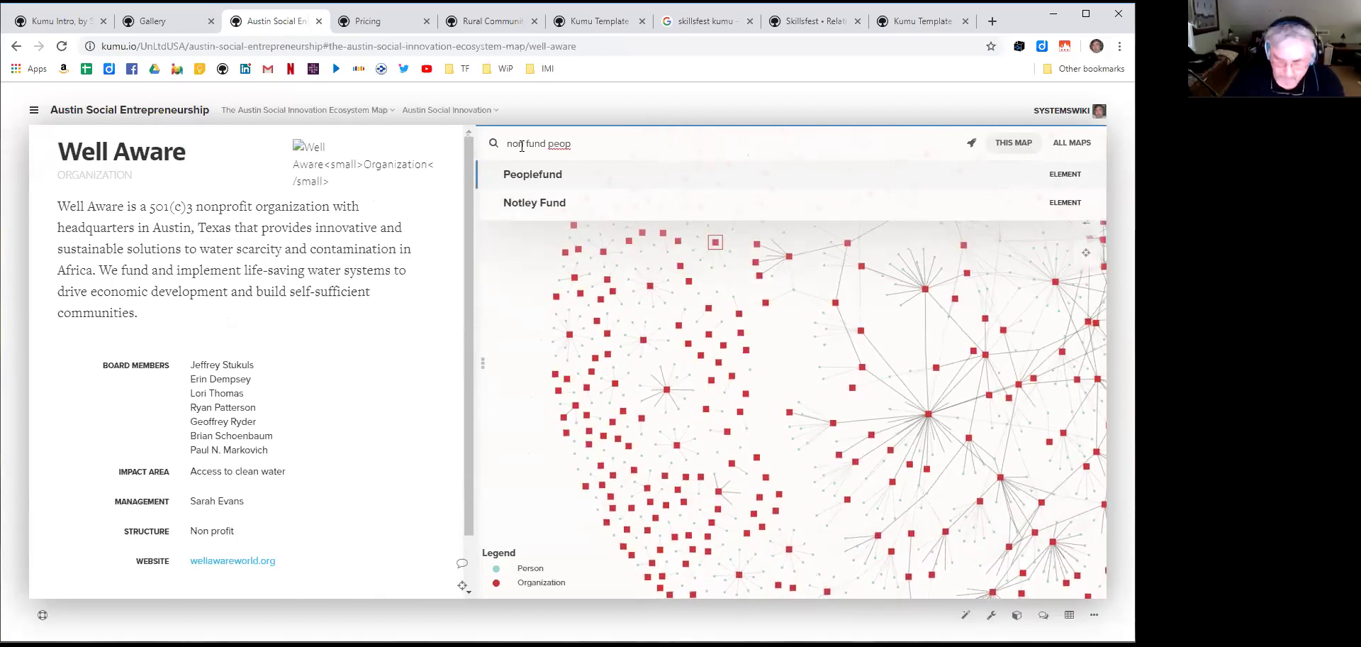
key(Return)
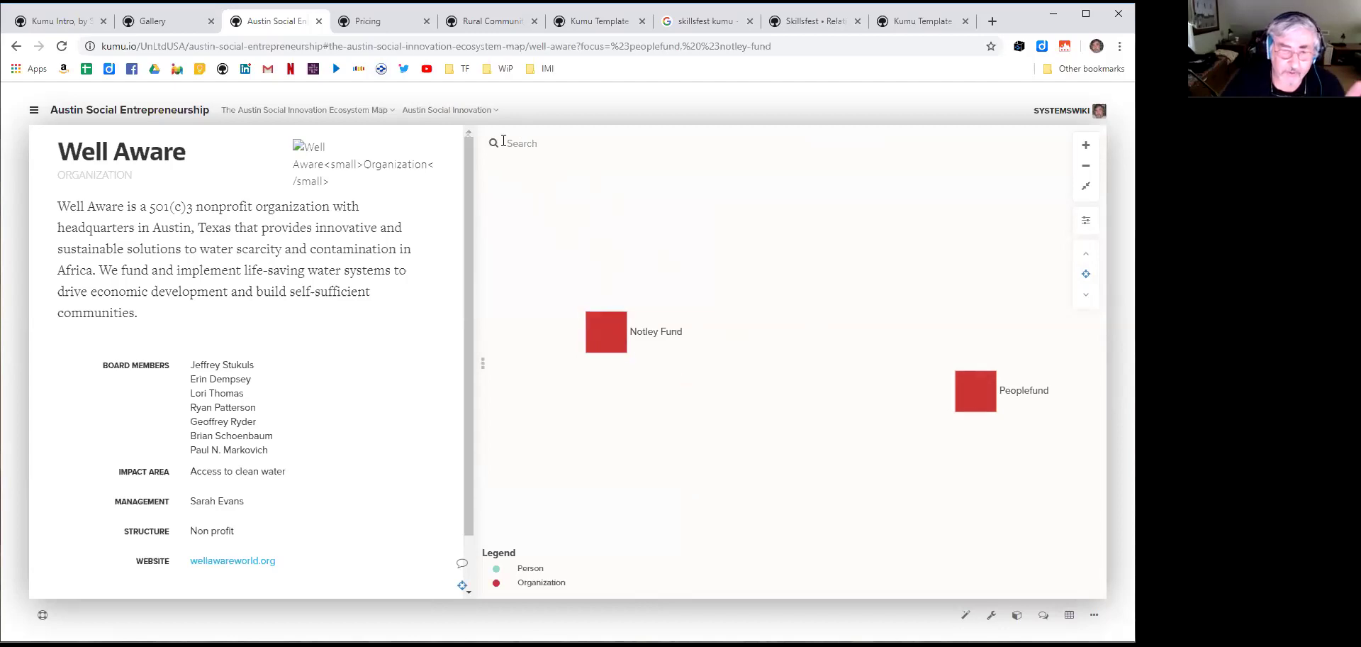
scroll(810, 390, down, 2)
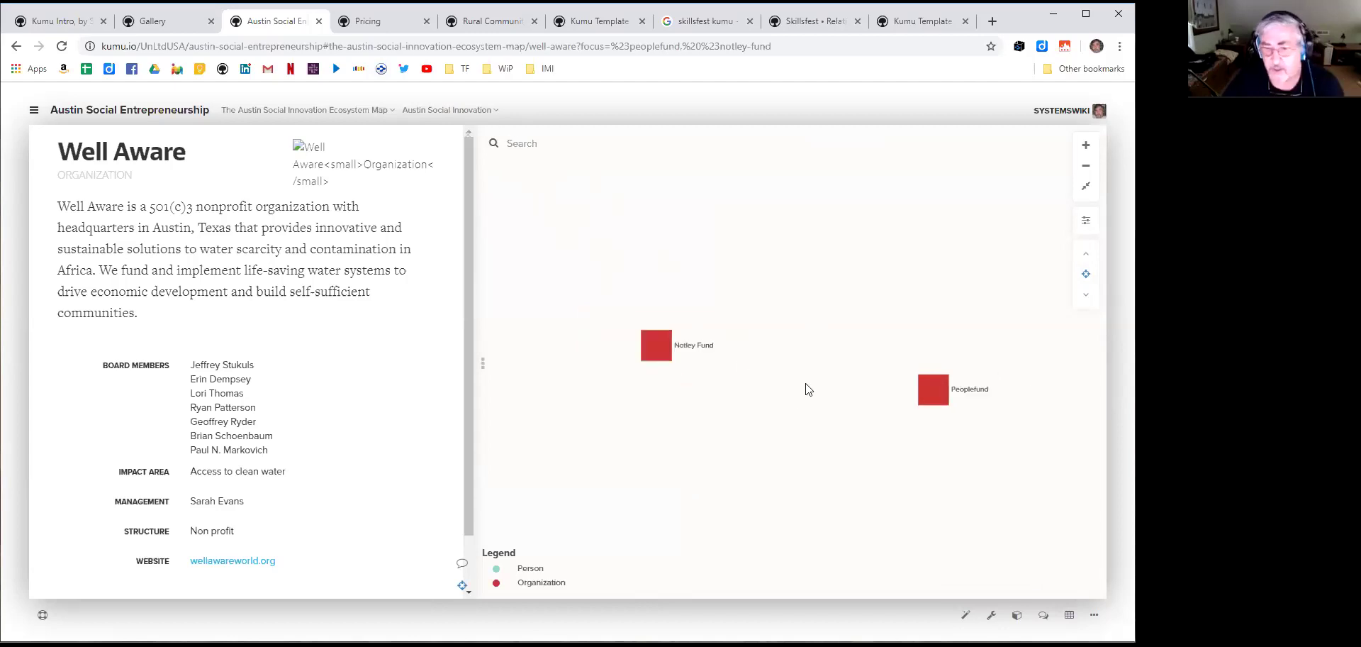
scroll(809, 389, up, 1)
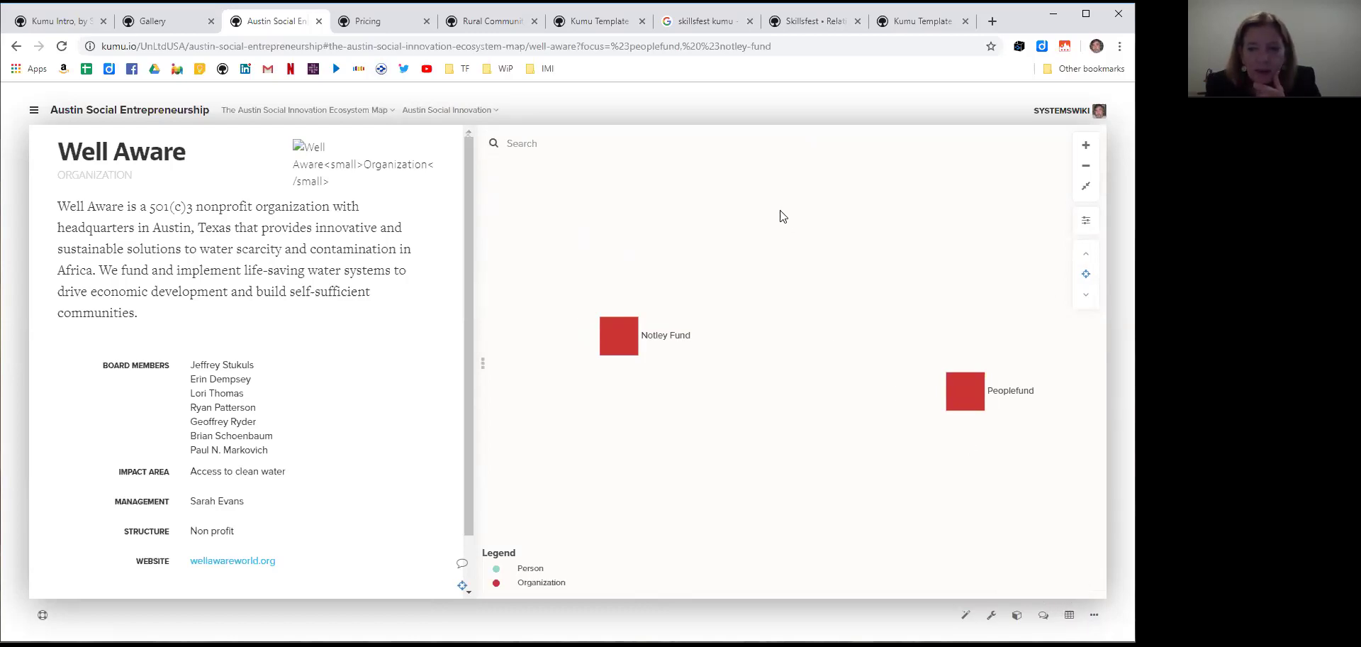
Look through the Pricing, Rural Community Food System and Kumu Template Empty pages, and close the "skillsfest kumu" search results
click(377, 22)
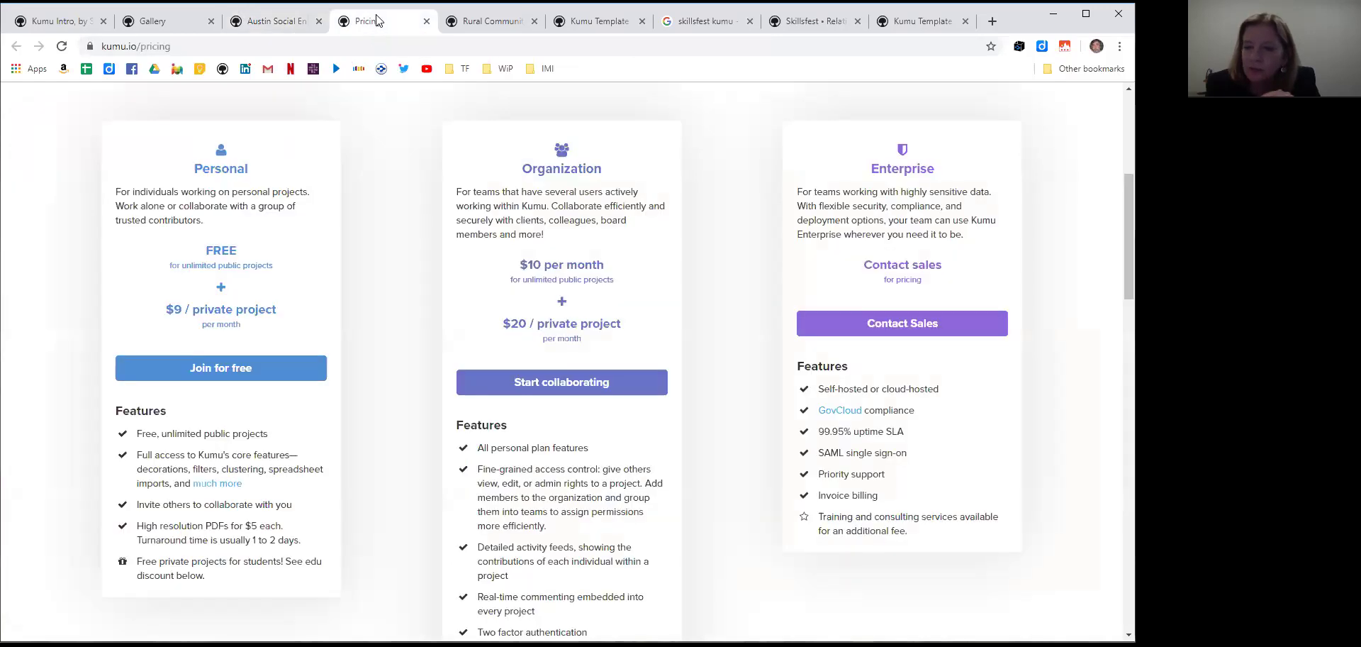
click(480, 23)
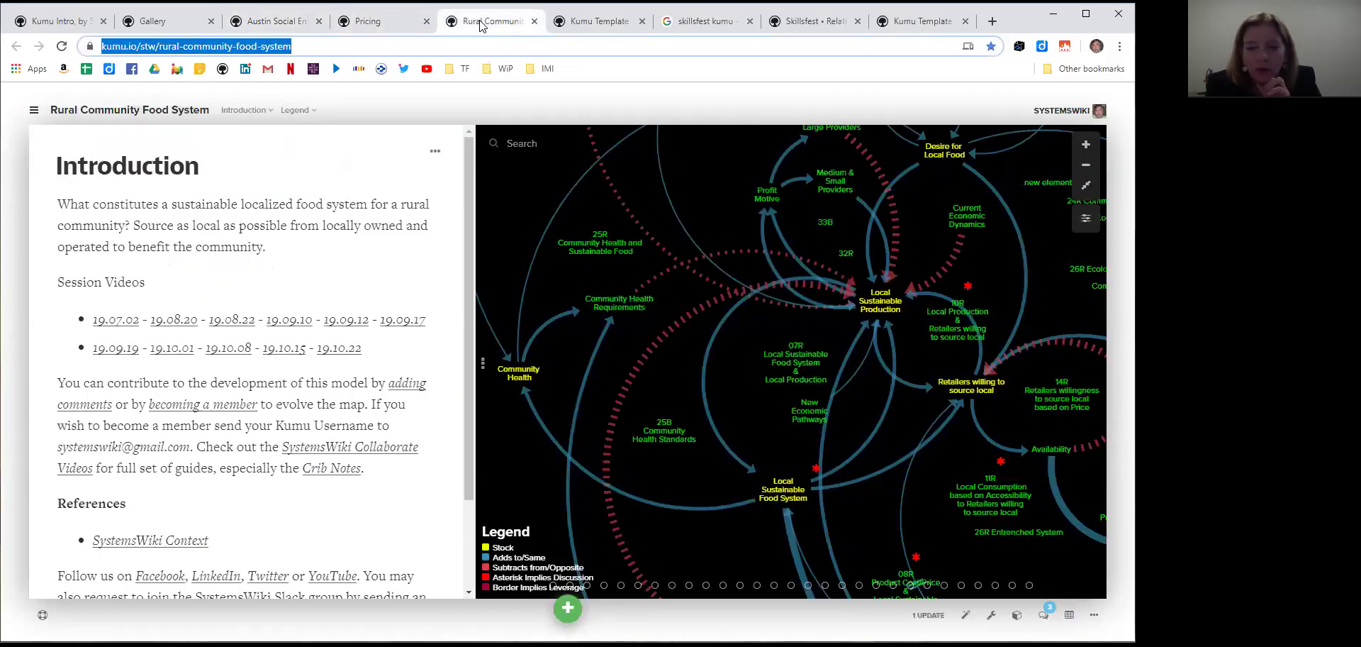
click(624, 20)
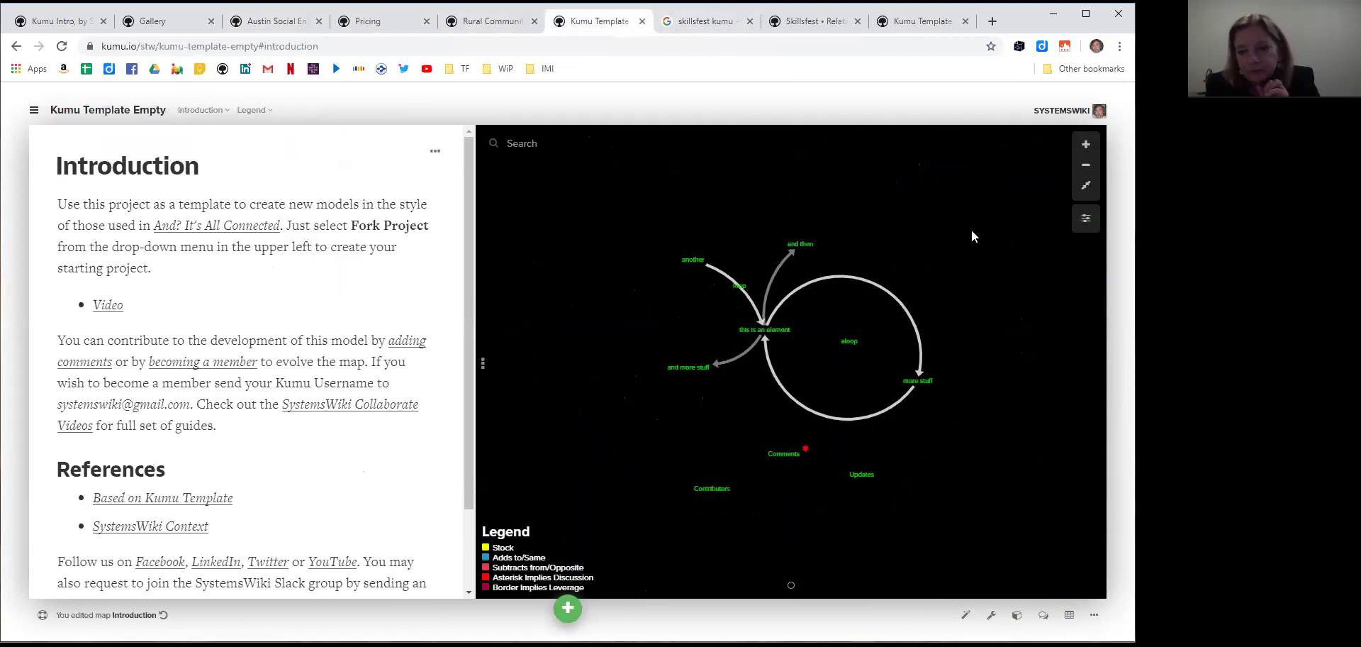
drag(965, 301, 951, 310)
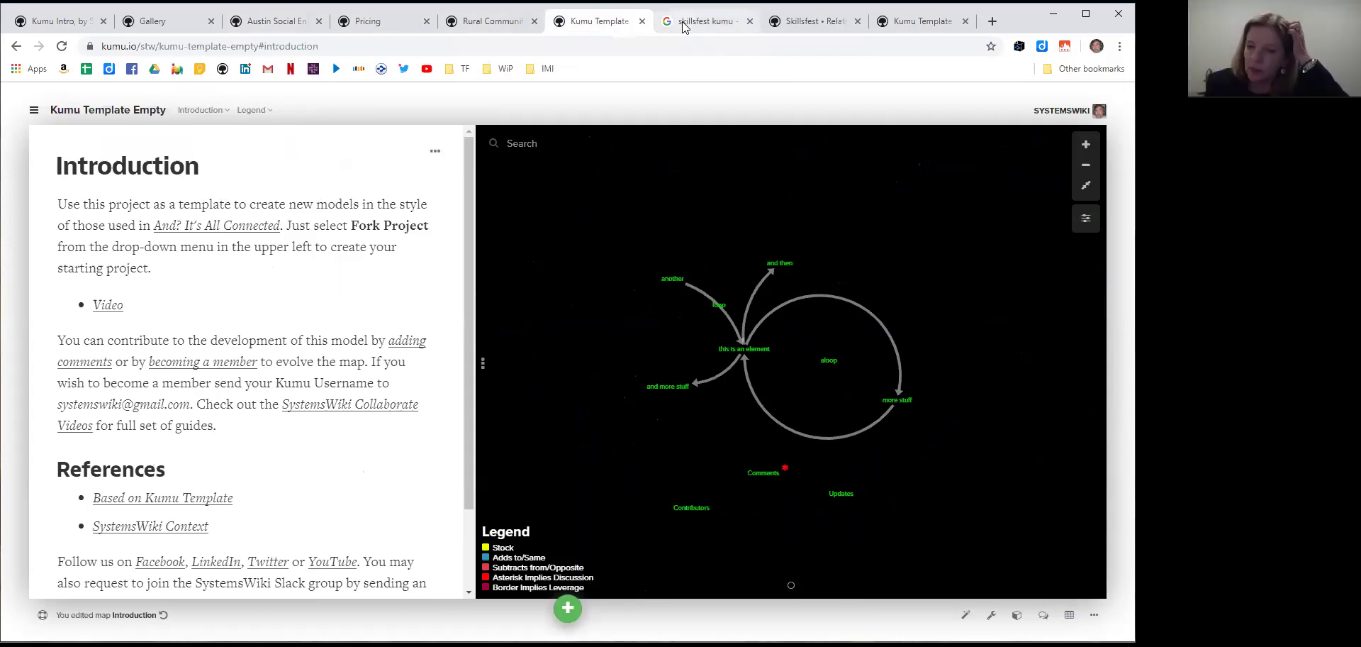
click(748, 28)
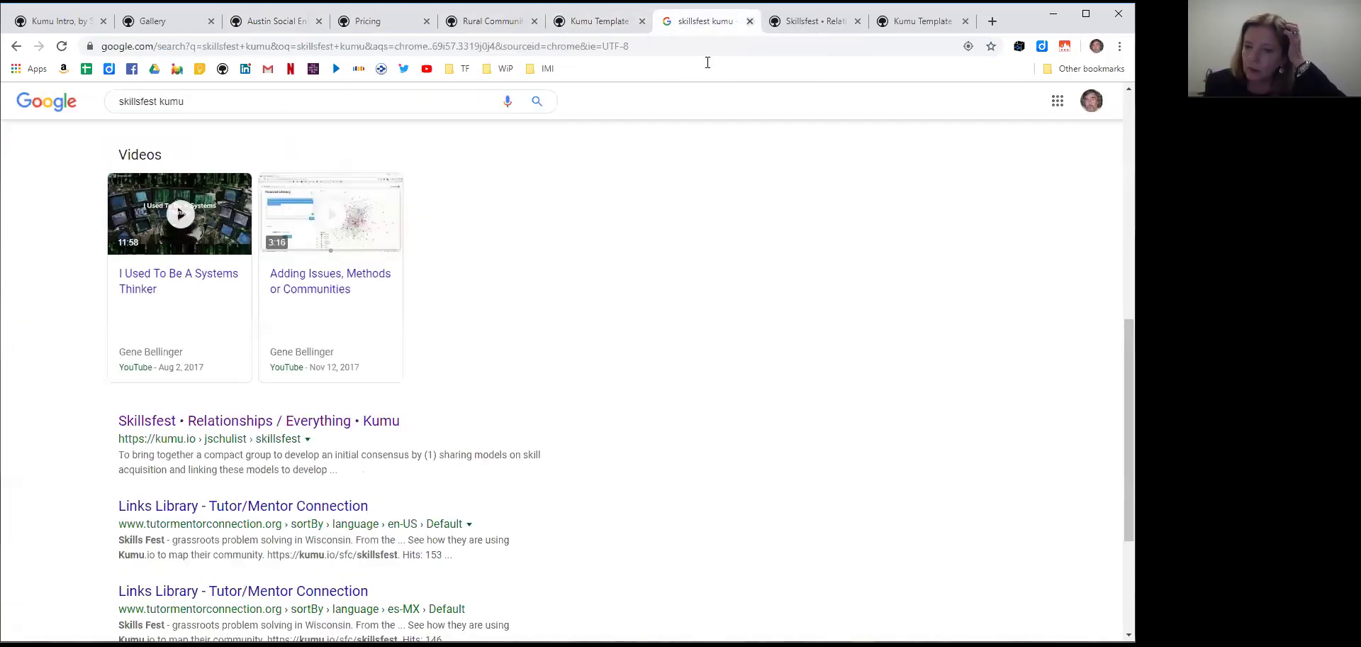
click(749, 21)
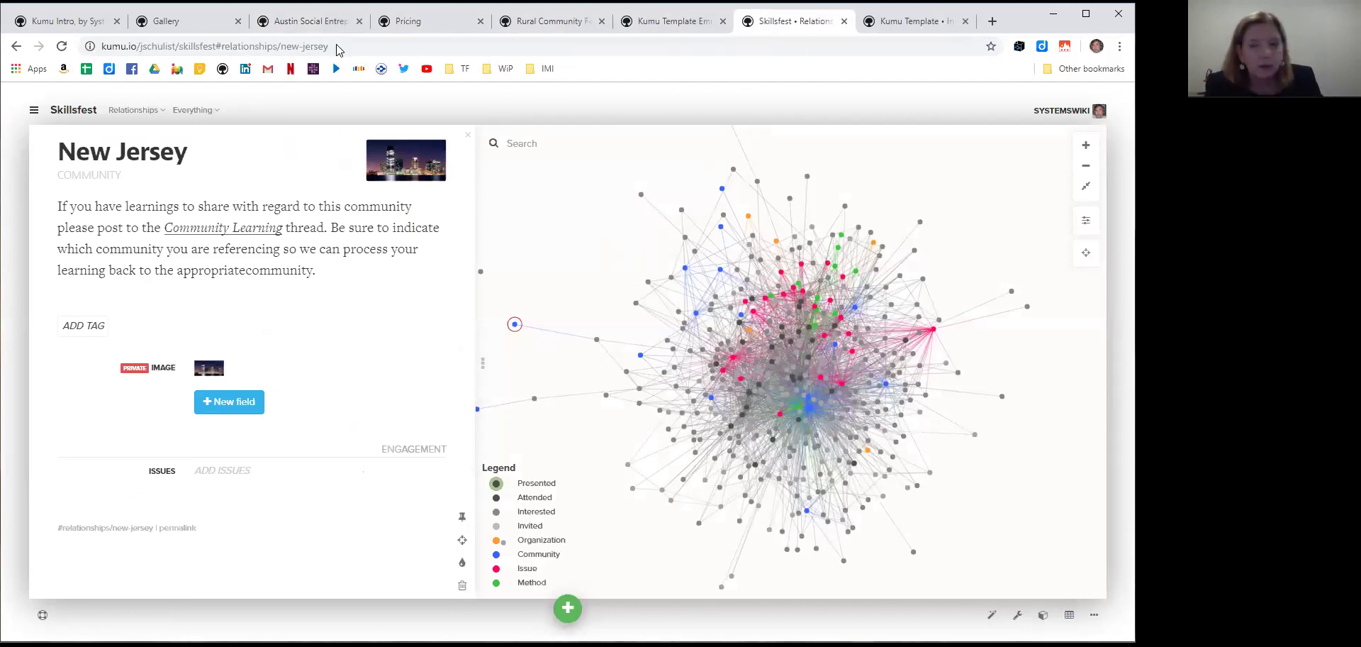
Return to the Skillsfest map, examine the element type choices for the New Jersey community, and cancel the edit
click(428, 24)
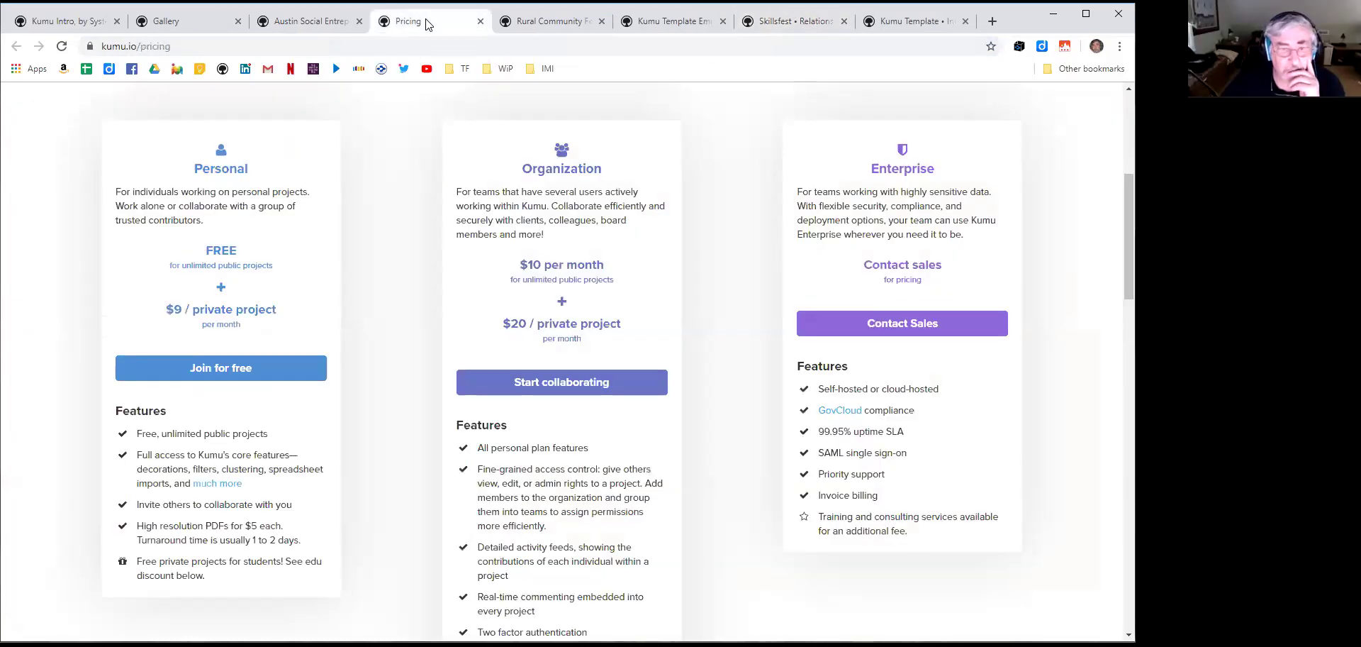
click(557, 24)
click(659, 21)
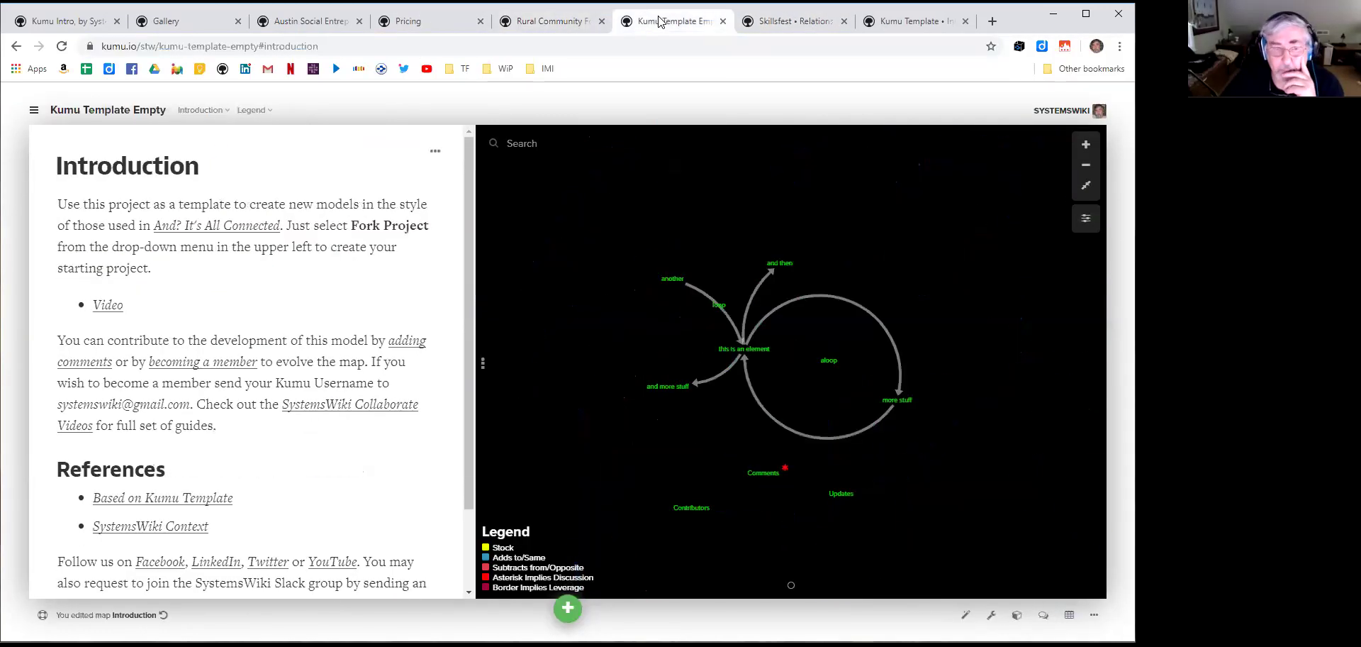
click(780, 21)
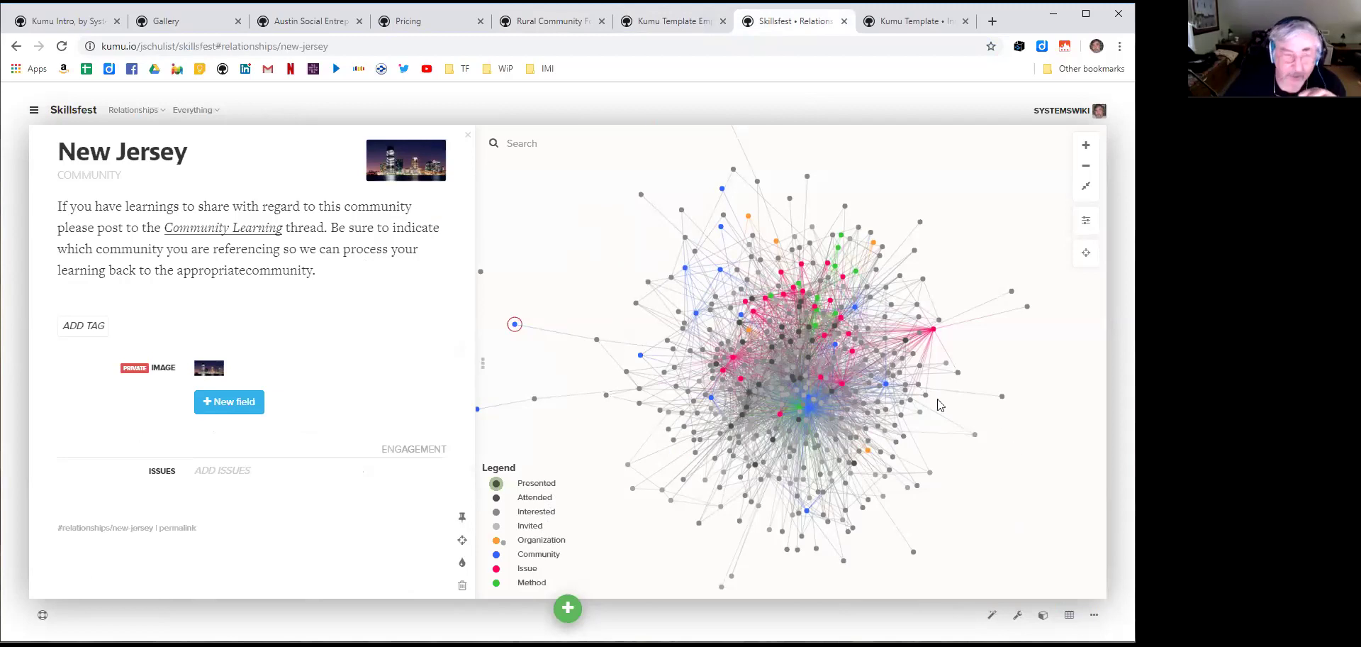
mouse_move(149, 177)
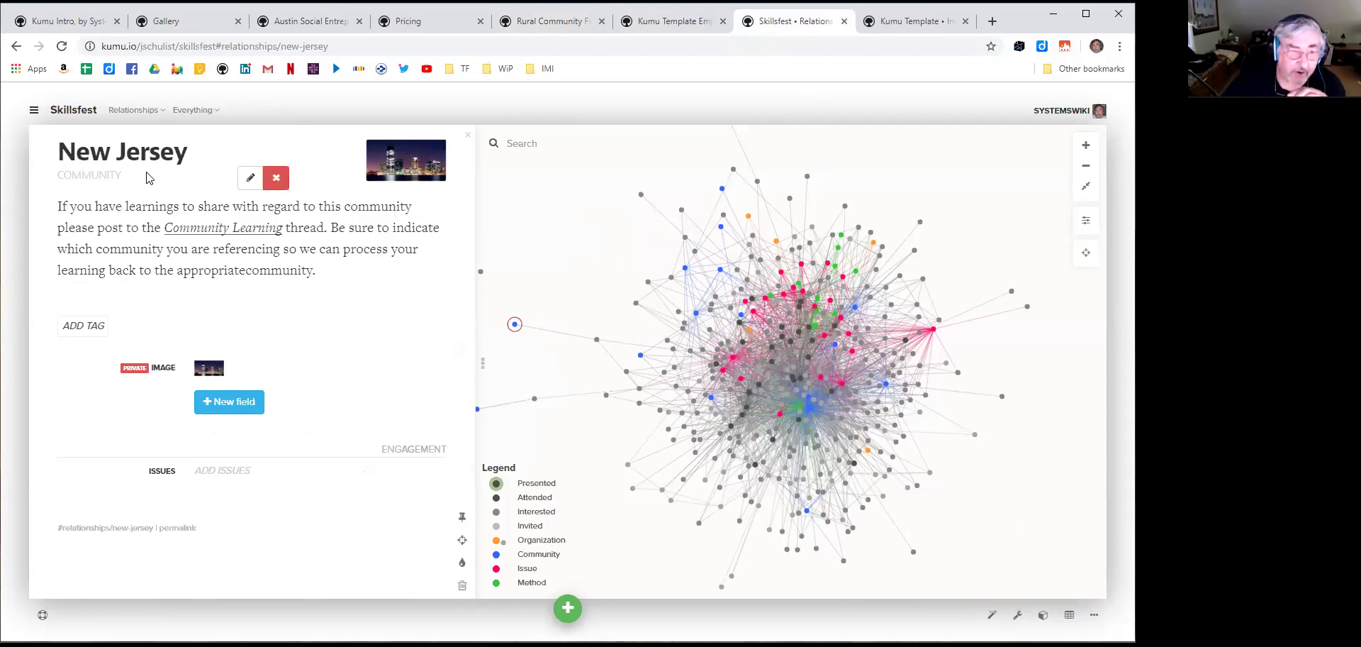
click(250, 181)
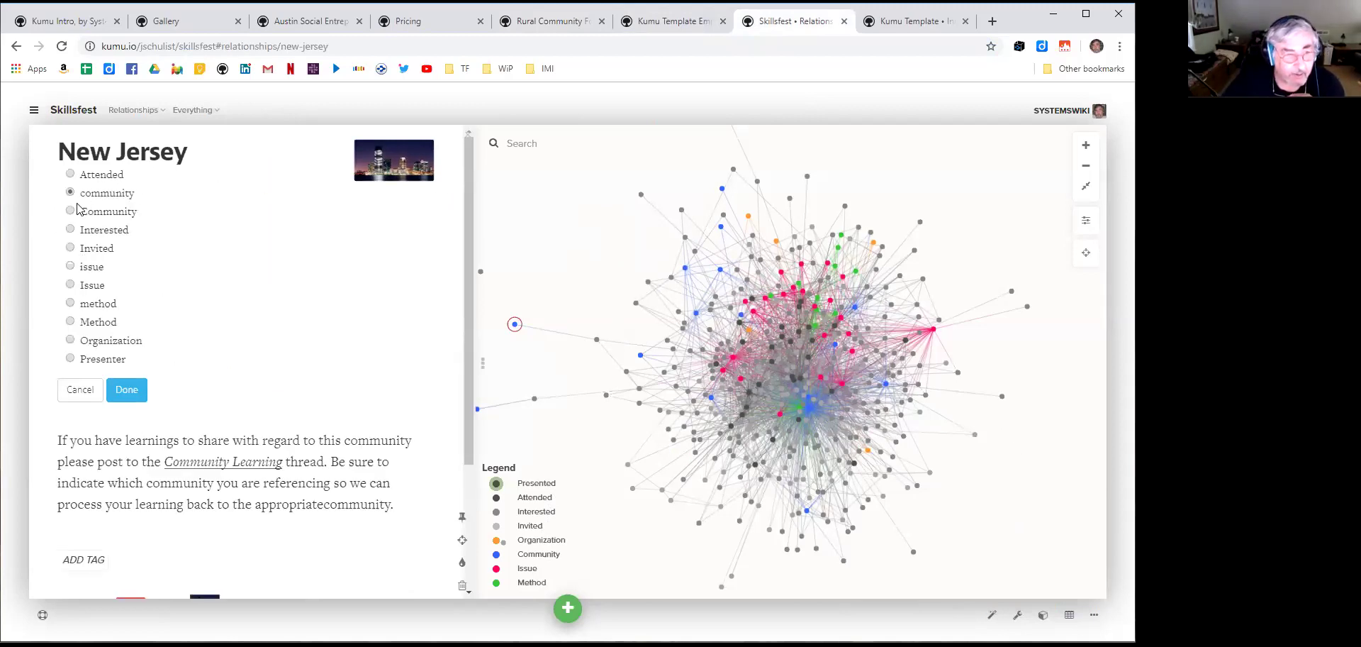
click(81, 390)
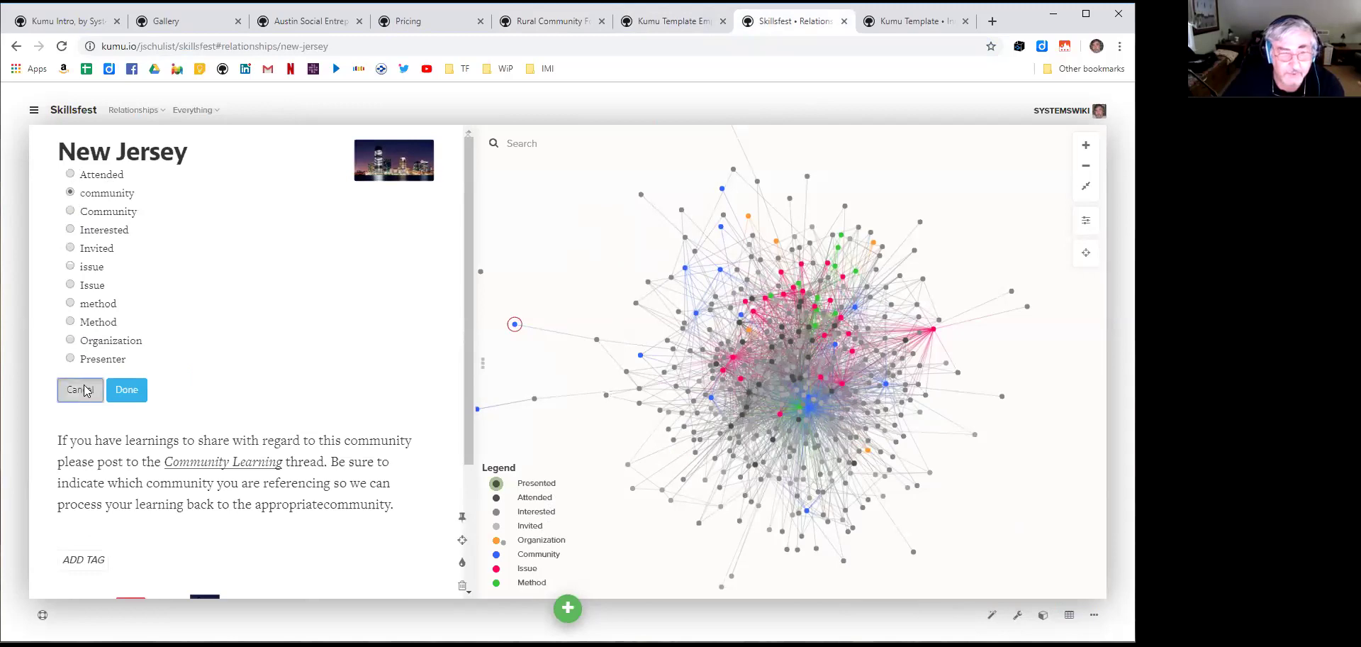
View the profile of the person linked to New Jersey and one near the network's centre, highlighting elements tagged 2017a and 2018i
click(597, 341)
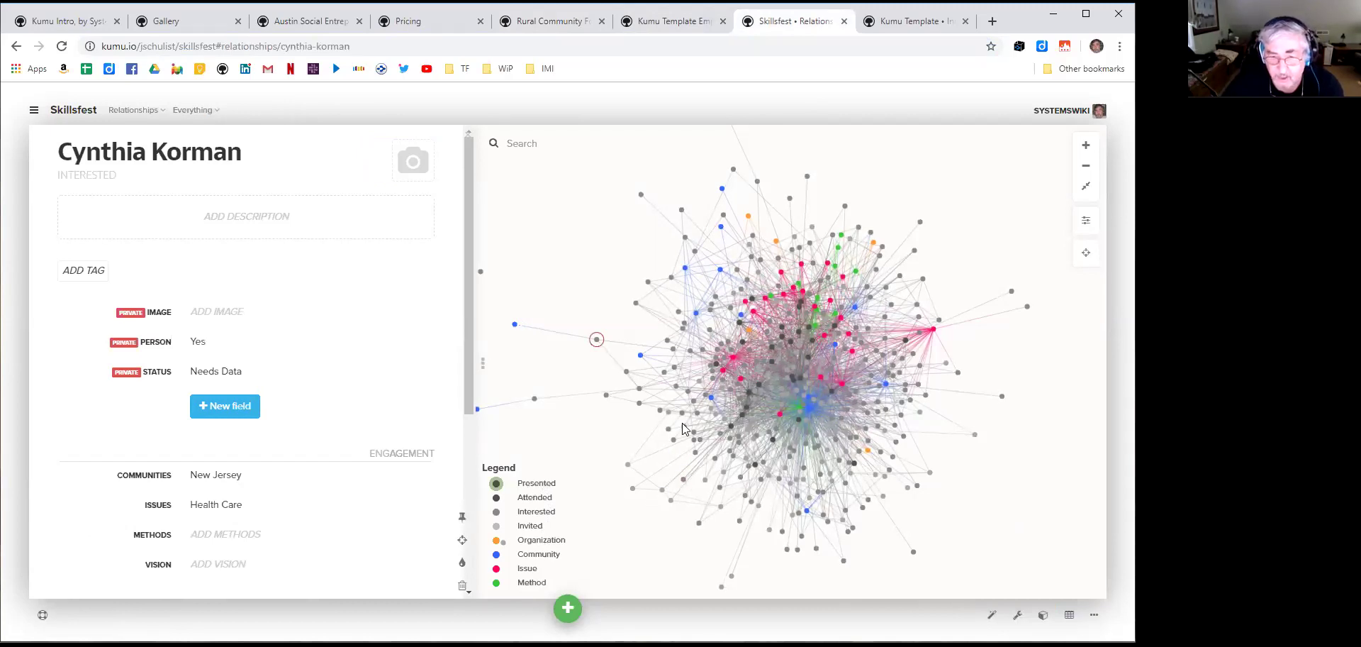
click(797, 412)
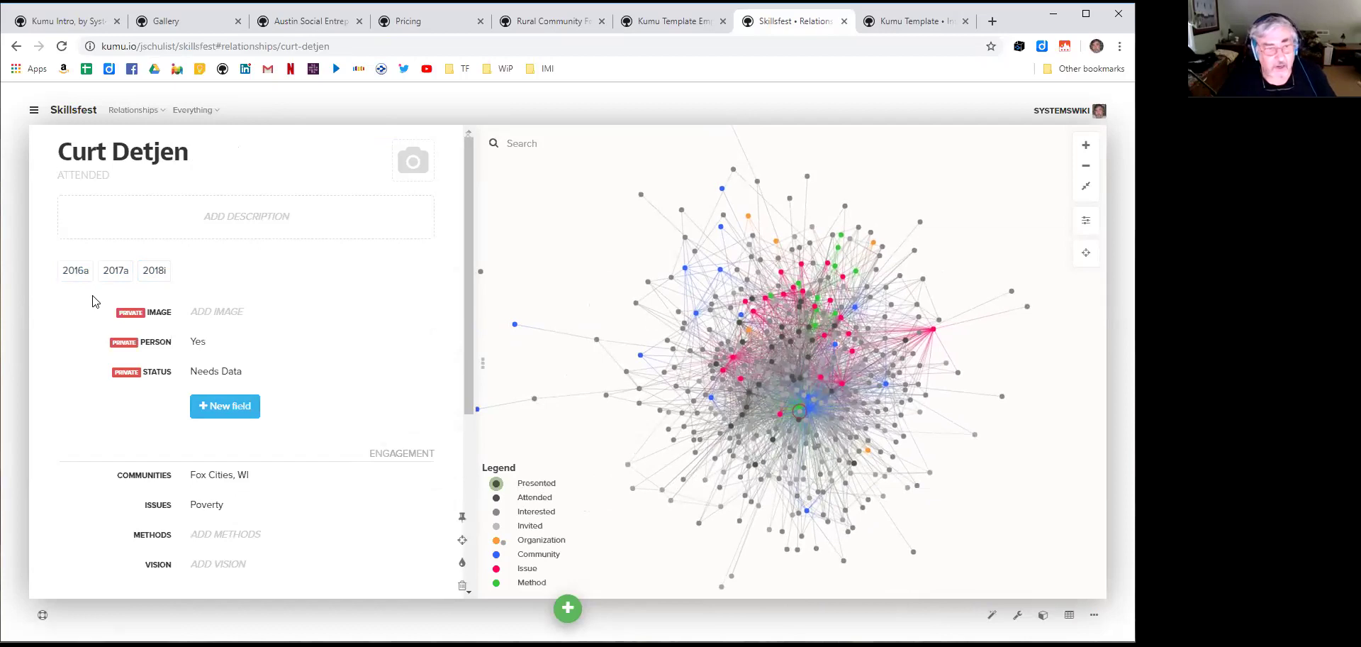
click(120, 272)
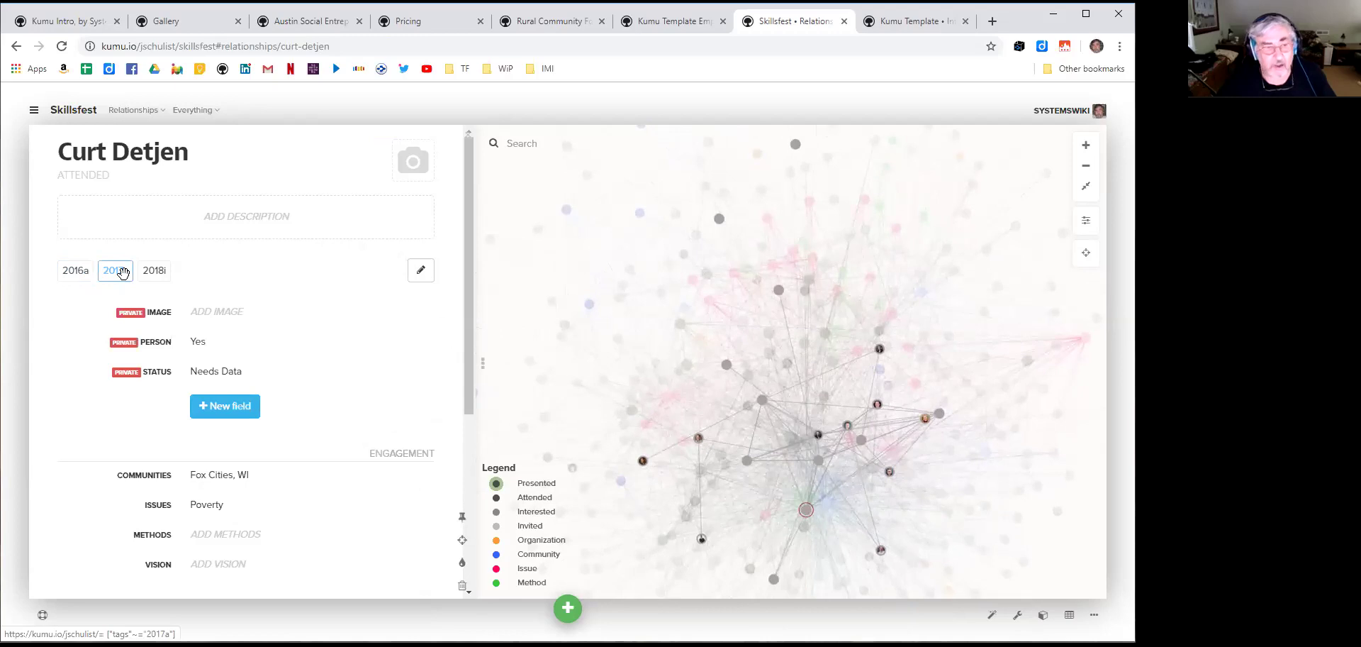
click(151, 272)
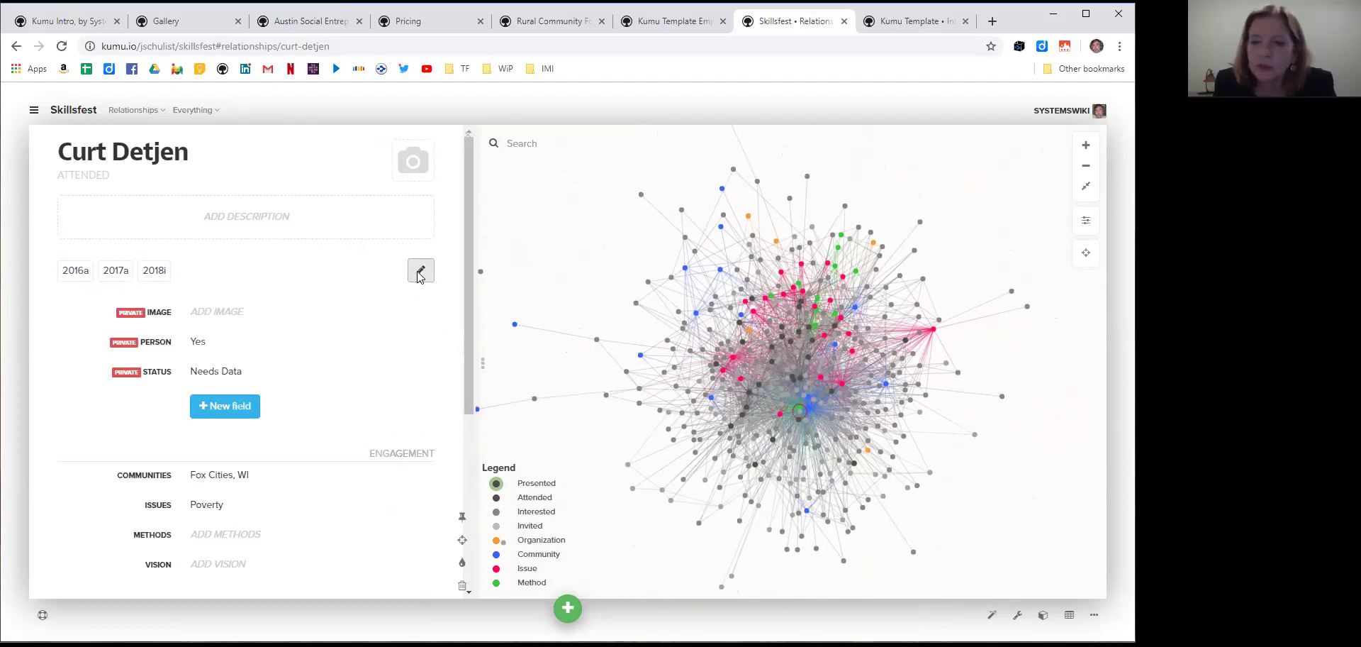
Examine the available year tags in the selected person's tag editor and dismiss the list without adding one
click(421, 271)
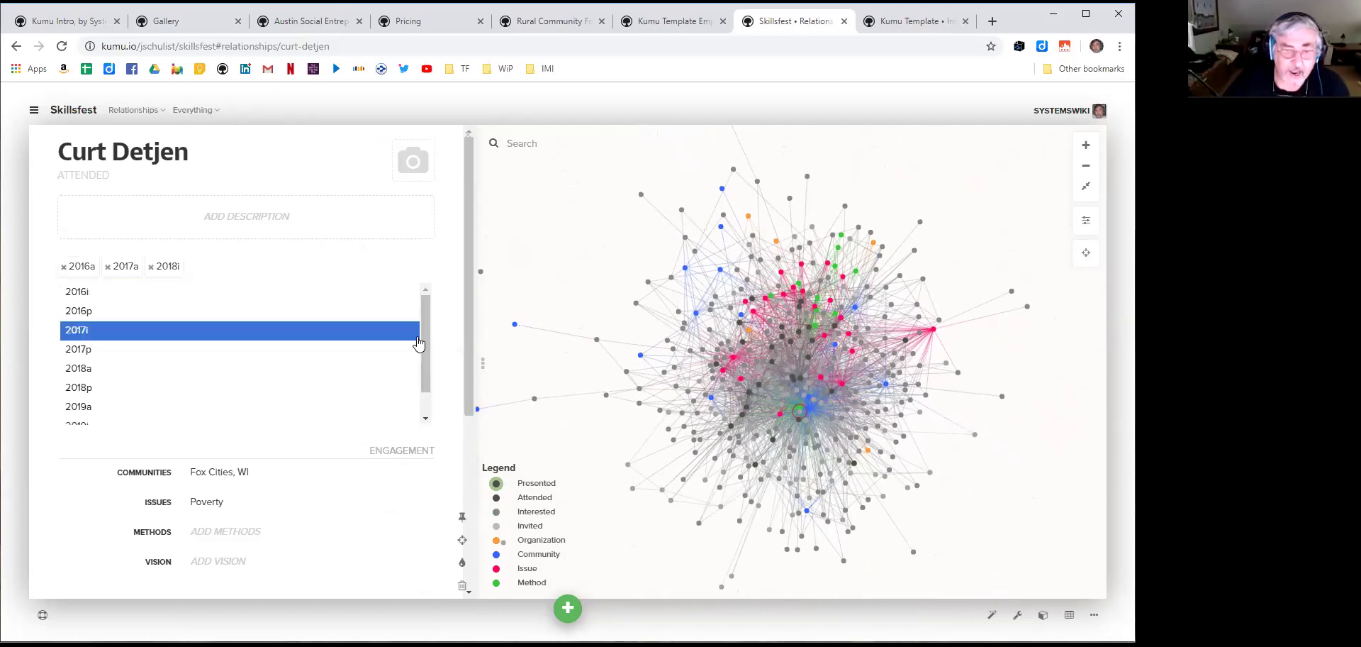
scroll(423, 340, down, 1)
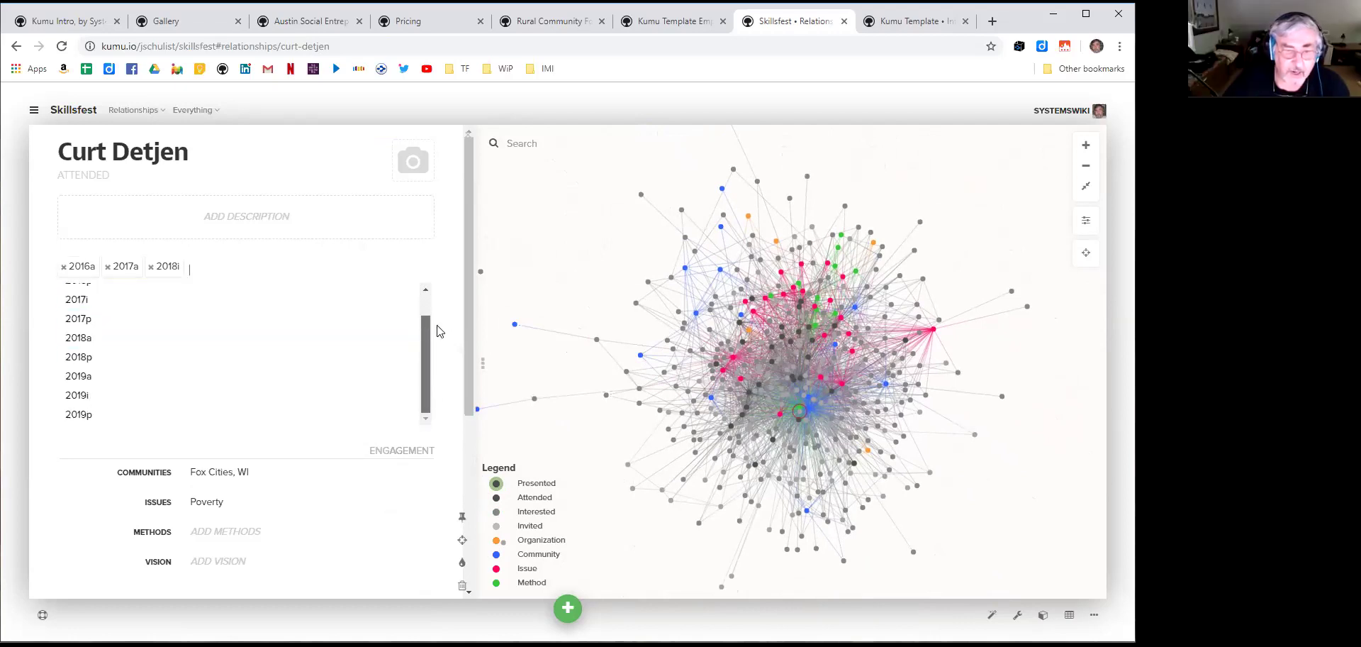
scroll(435, 303, up, 1)
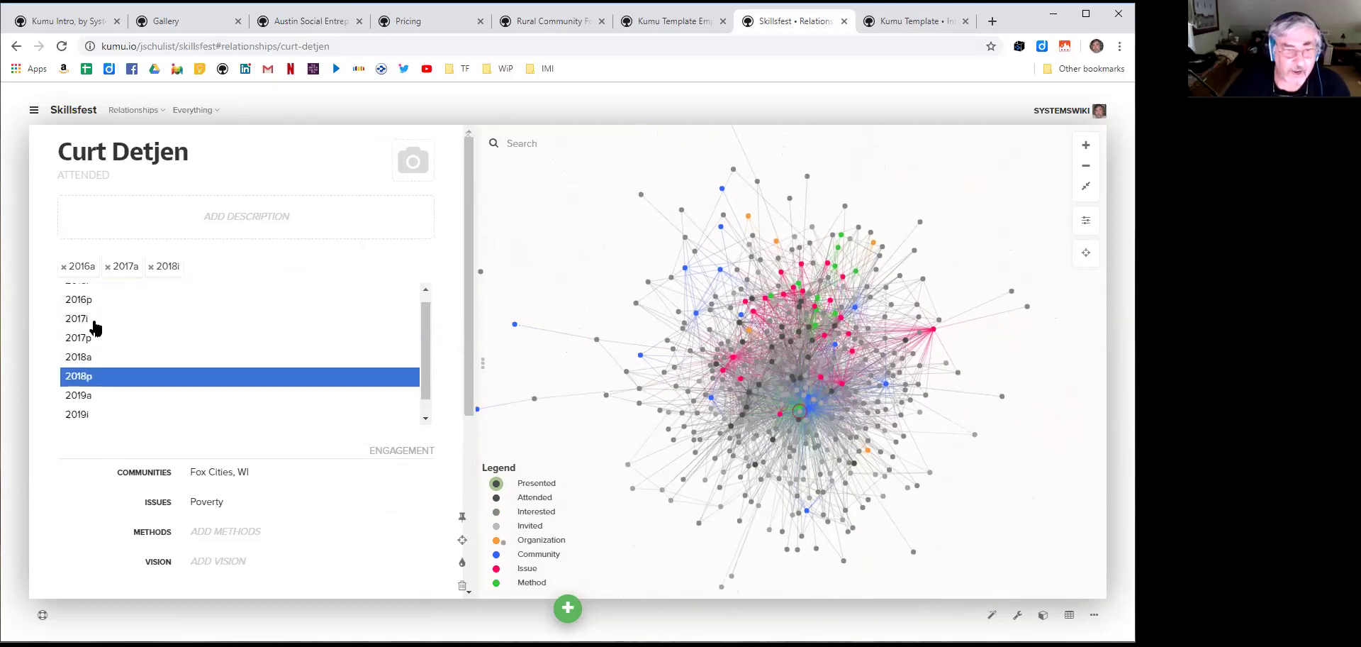
click(71, 527)
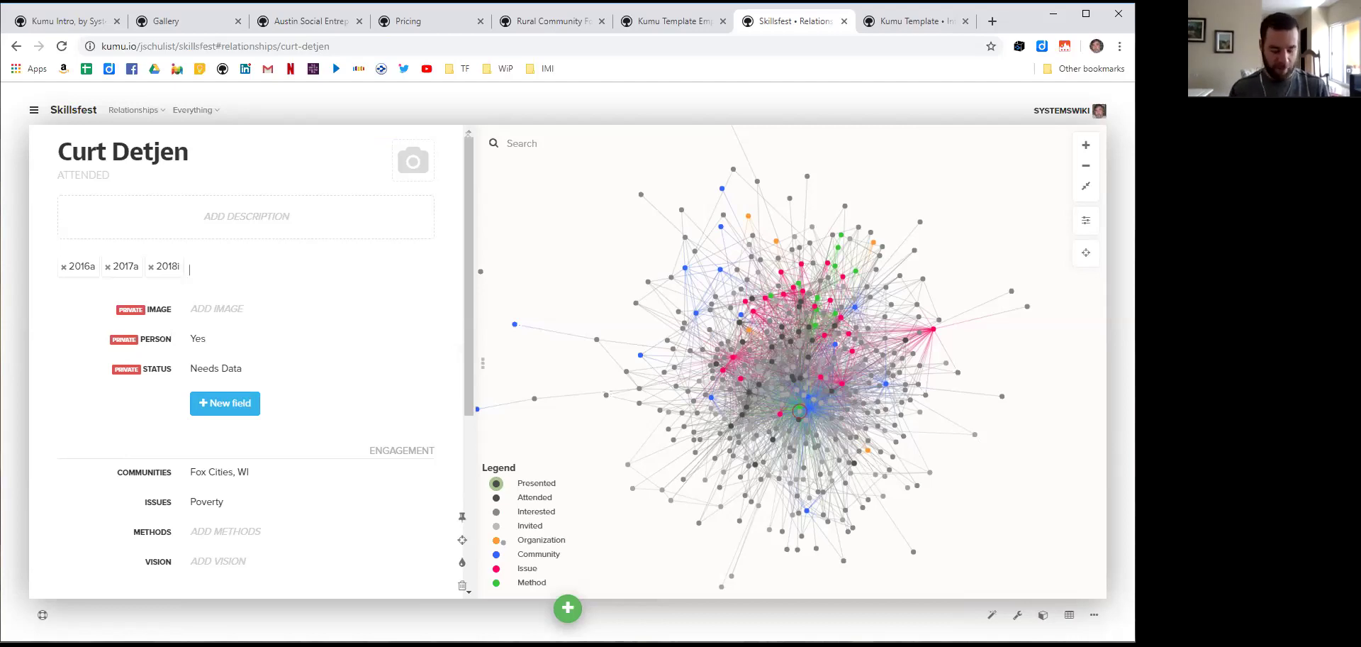
Open the Kumu docs from the project's help page and search them for "imp"
click(42, 616)
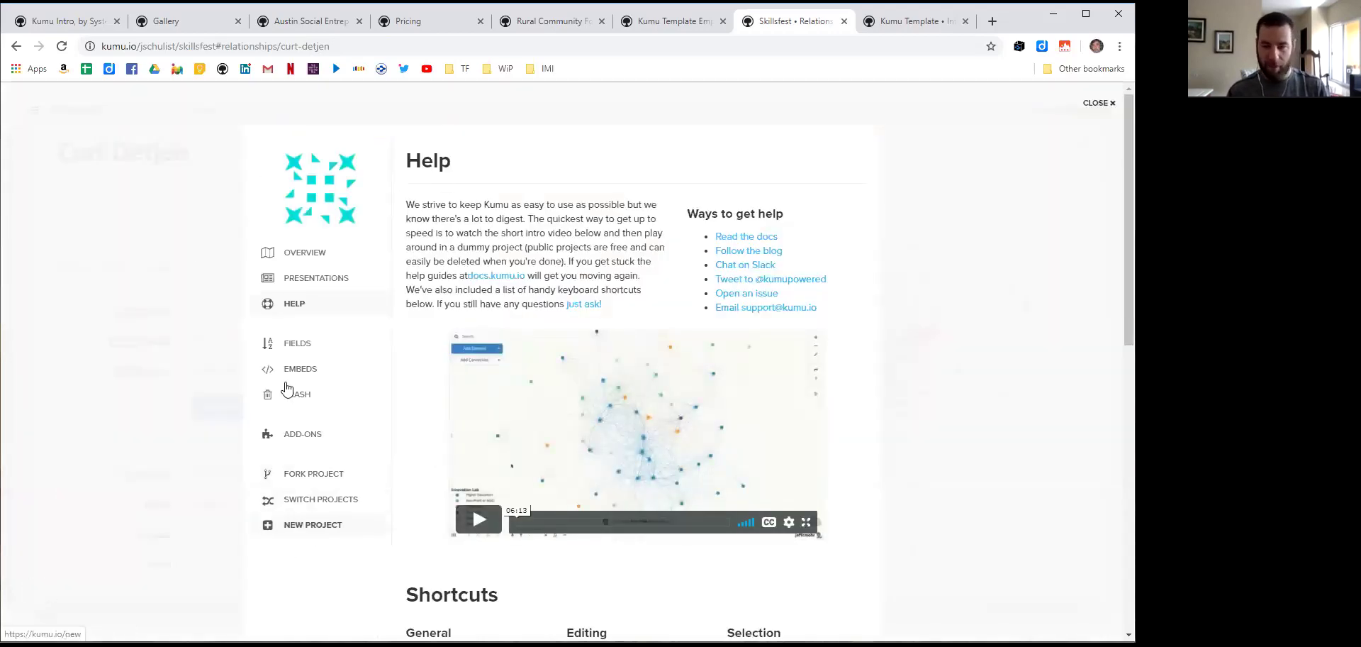
click(777, 235)
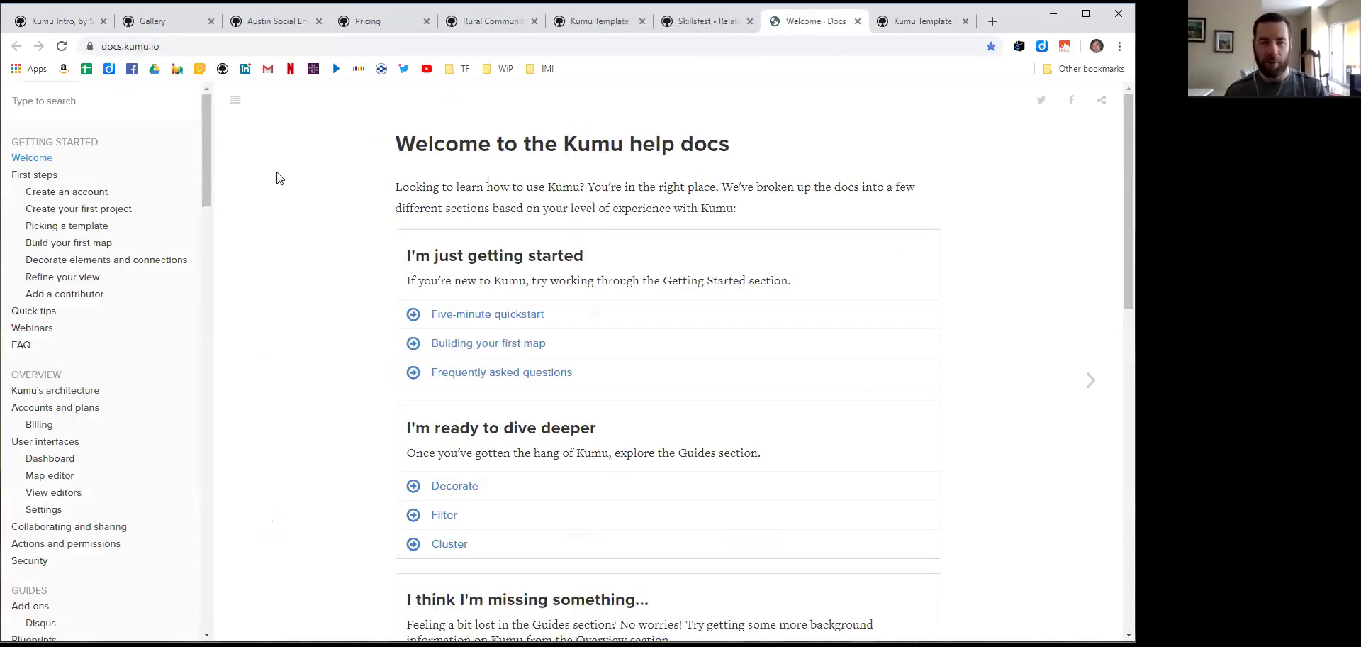
click(101, 95)
text(imp)
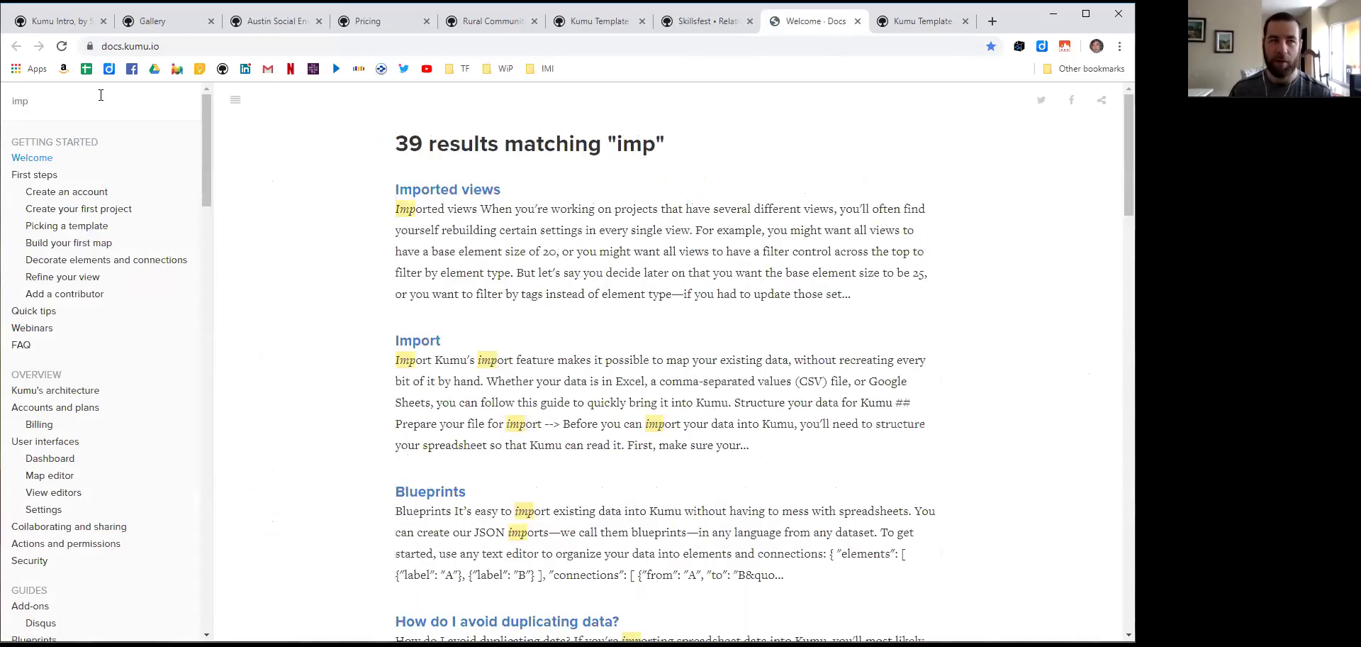
View the Imported views article, return to the results, and review the Import guide's section on structuring data for Kumu
click(448, 190)
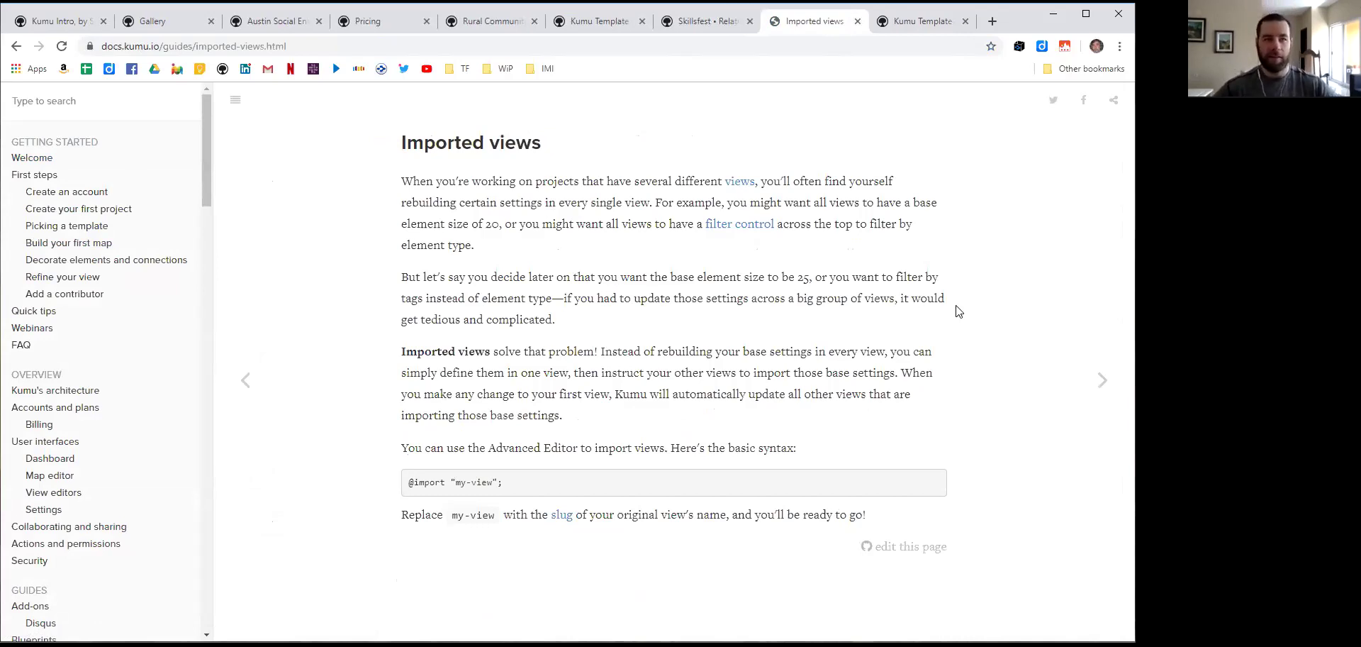
click(16, 46)
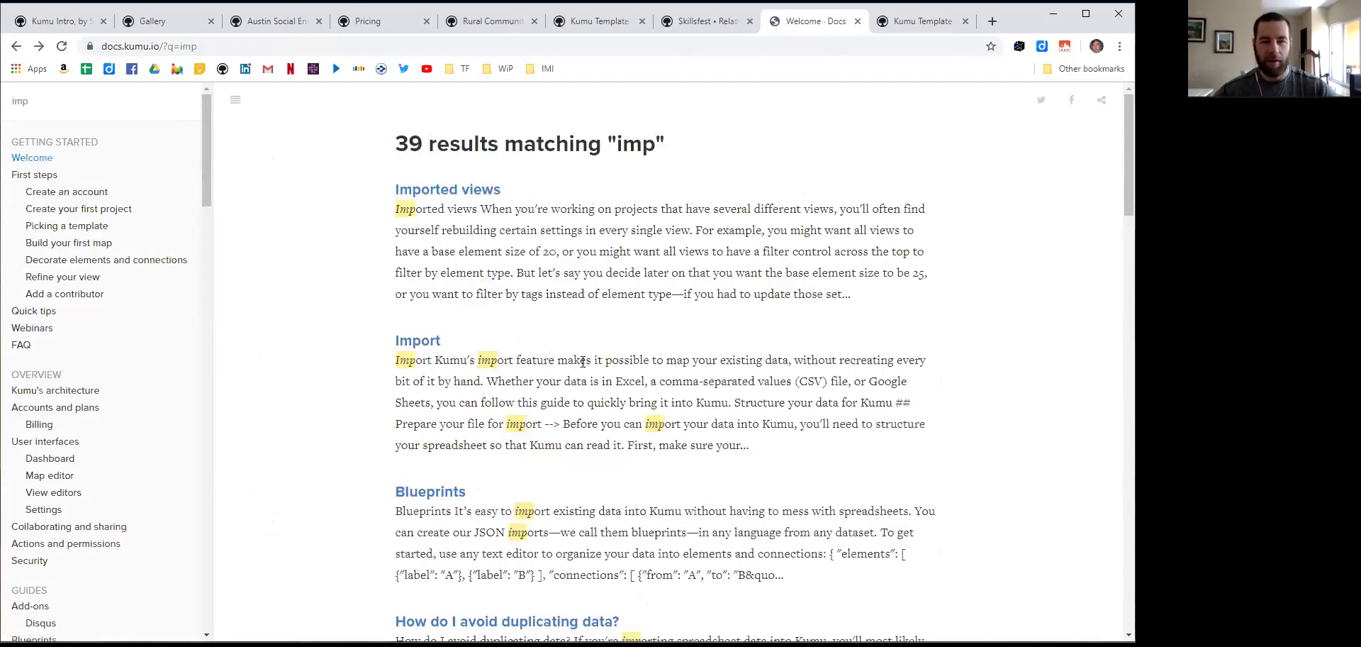
click(429, 344)
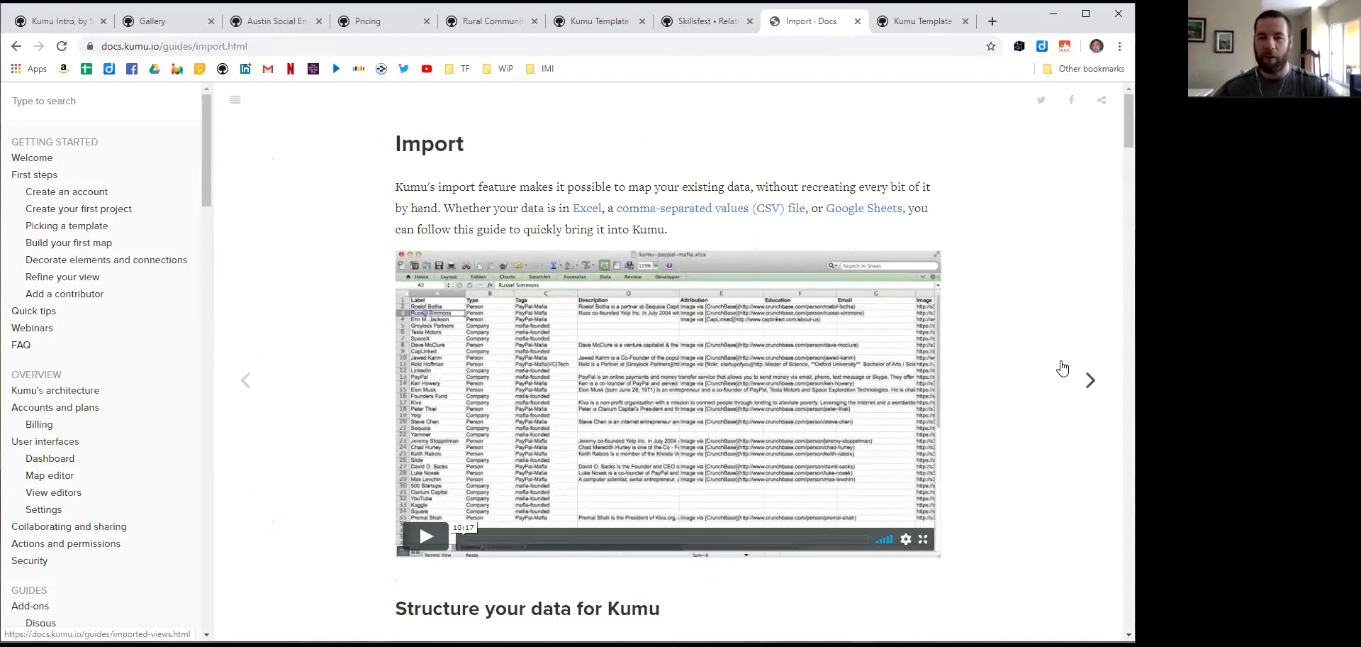
scroll(1035, 303, down, 3)
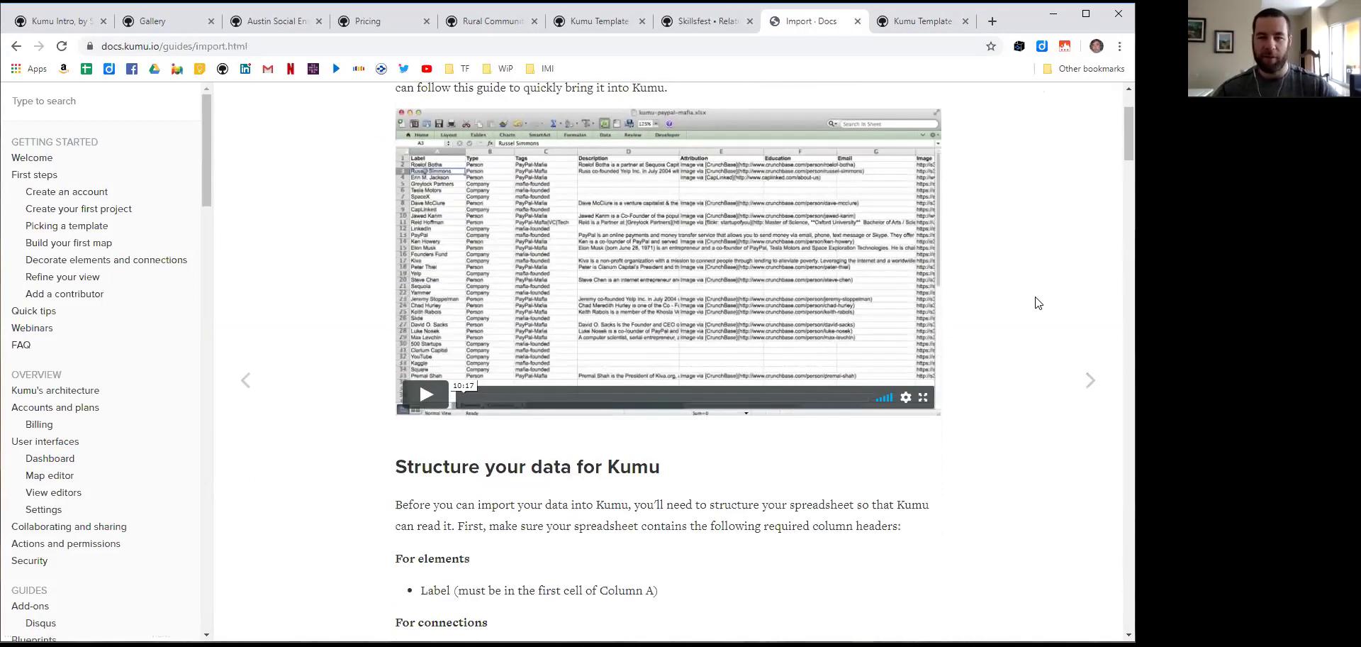
scroll(1035, 304, down, 4)
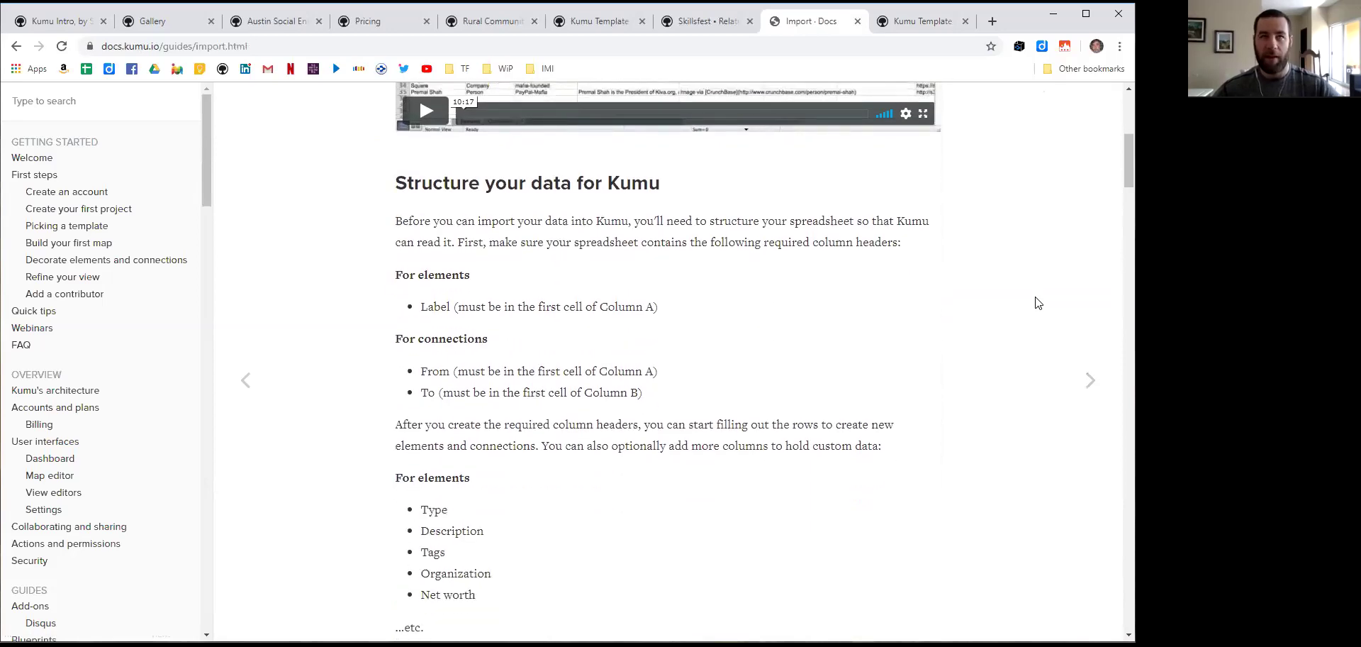
scroll(1039, 303, up, 7)
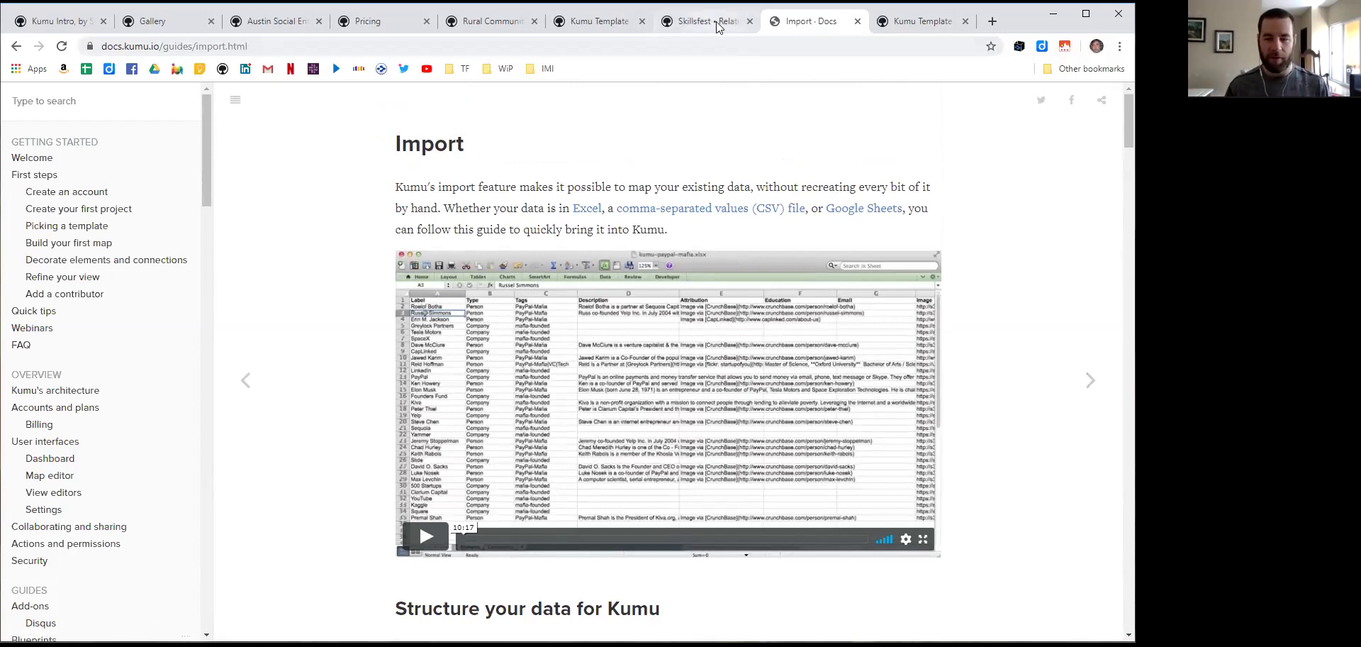
Clear the focus on the Austin Social Entrepreneurship map and close the help page in the Skillsfest project
click(584, 22)
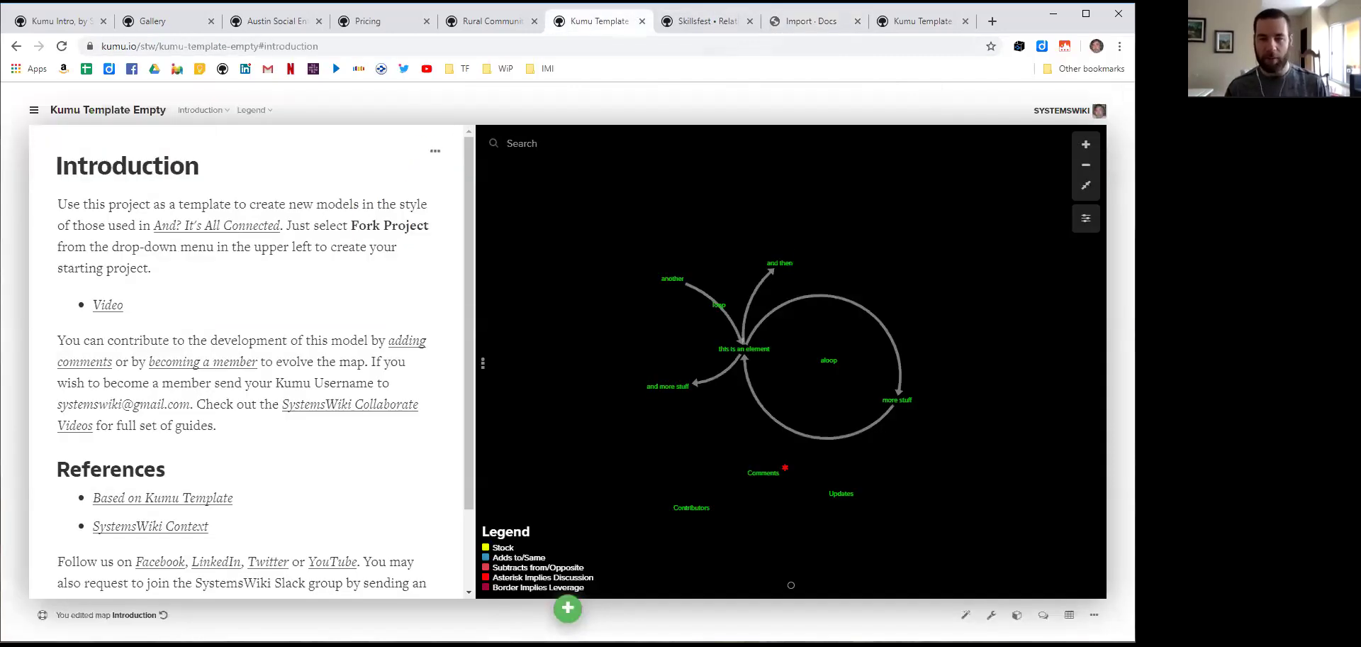
click(427, 21)
click(284, 21)
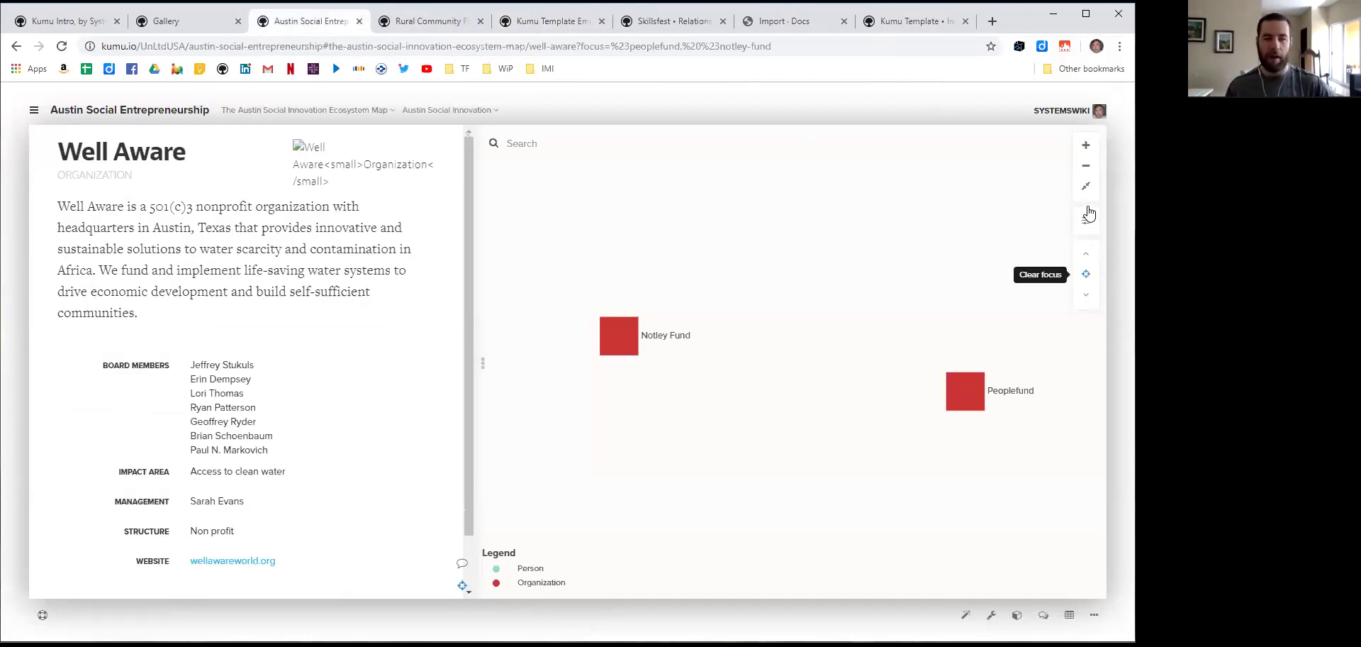
click(1088, 271)
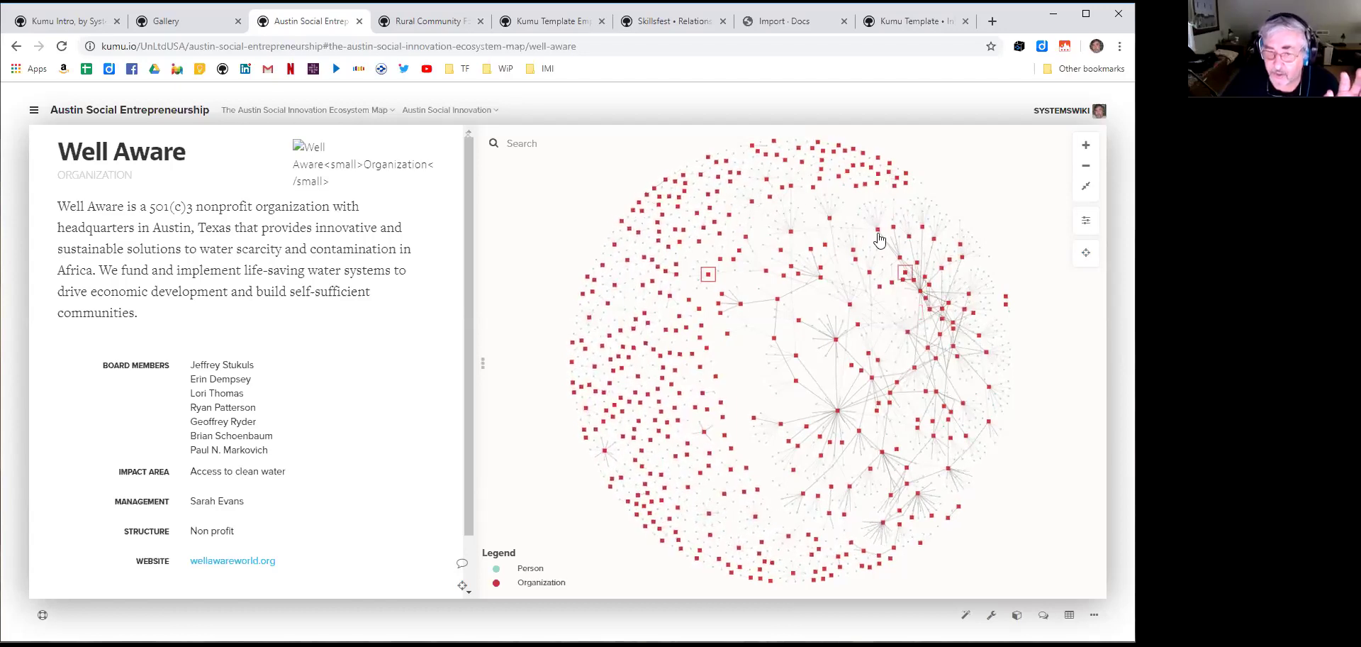
click(660, 23)
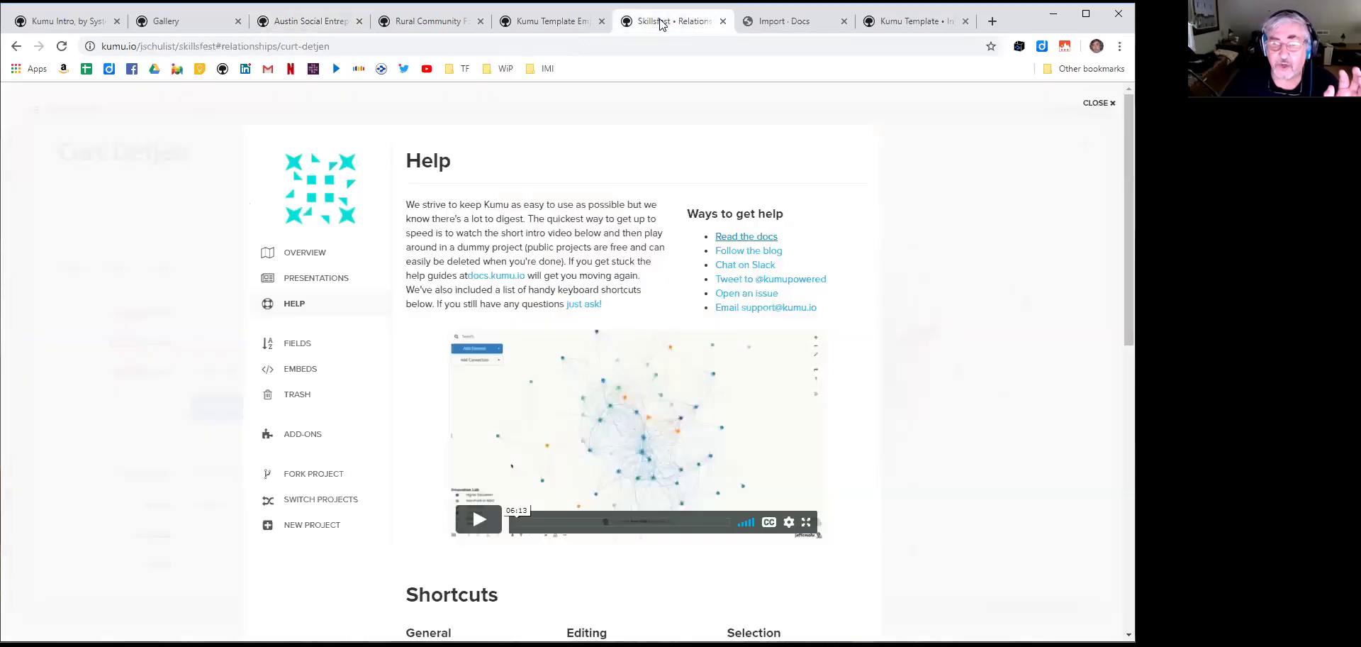
click(1099, 103)
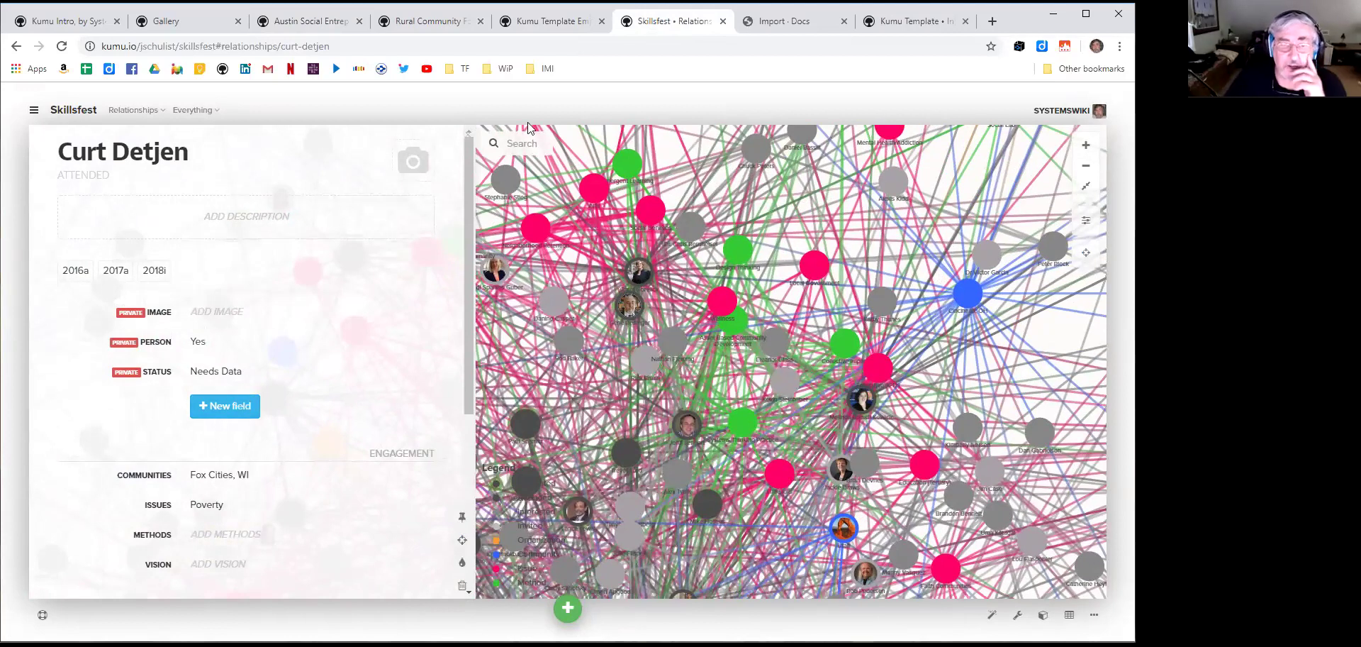
Show the Austin Social Innovation view's settings in the basic editor and review its sizing, colour, connect, filter and decoration rules
click(315, 28)
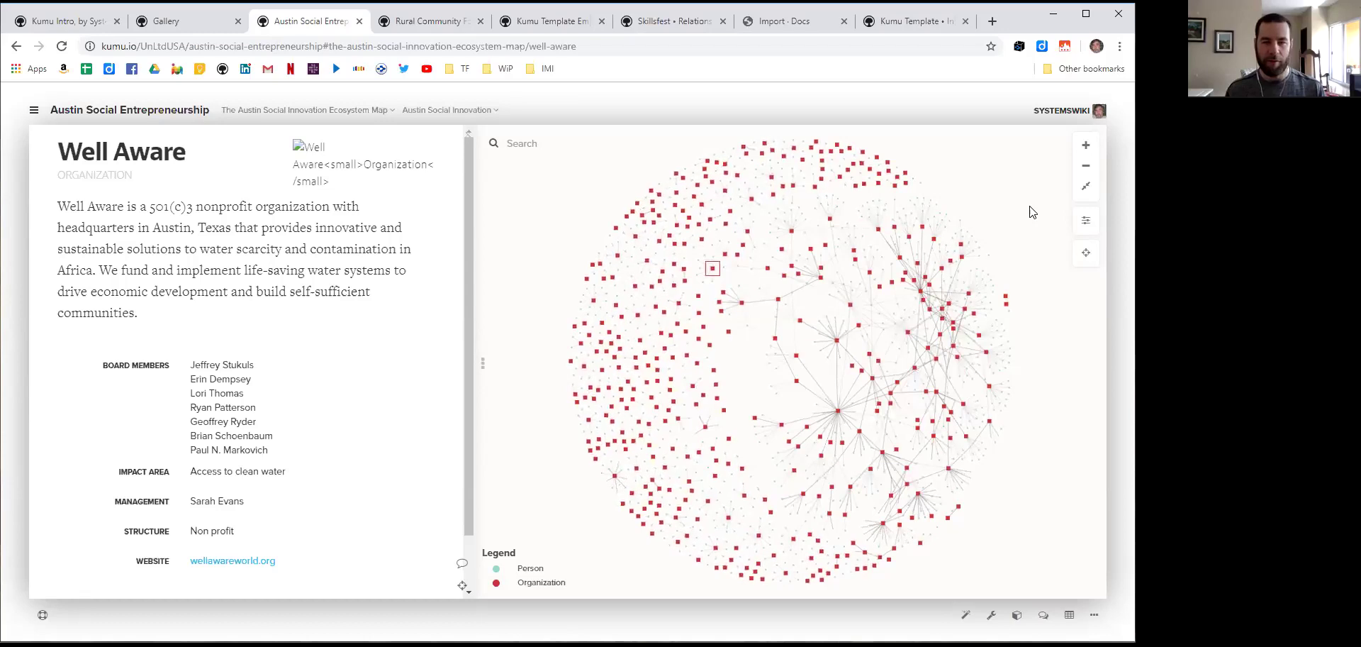
click(1086, 220)
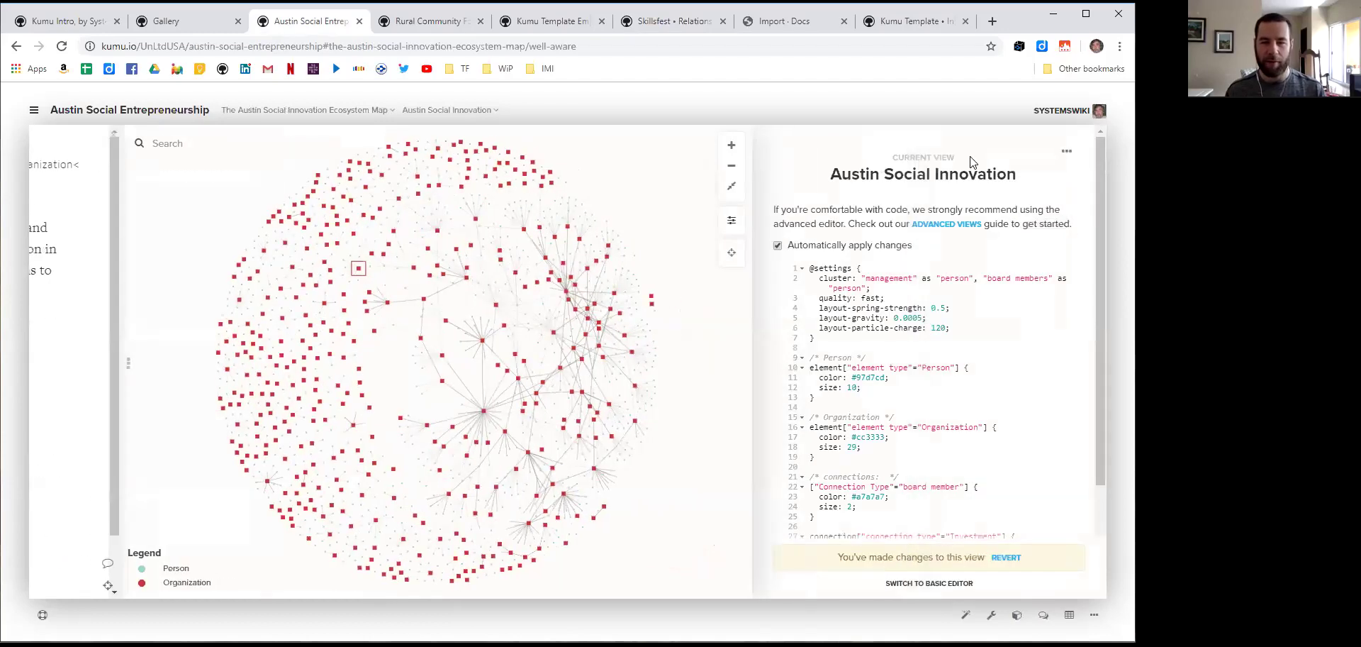
click(959, 582)
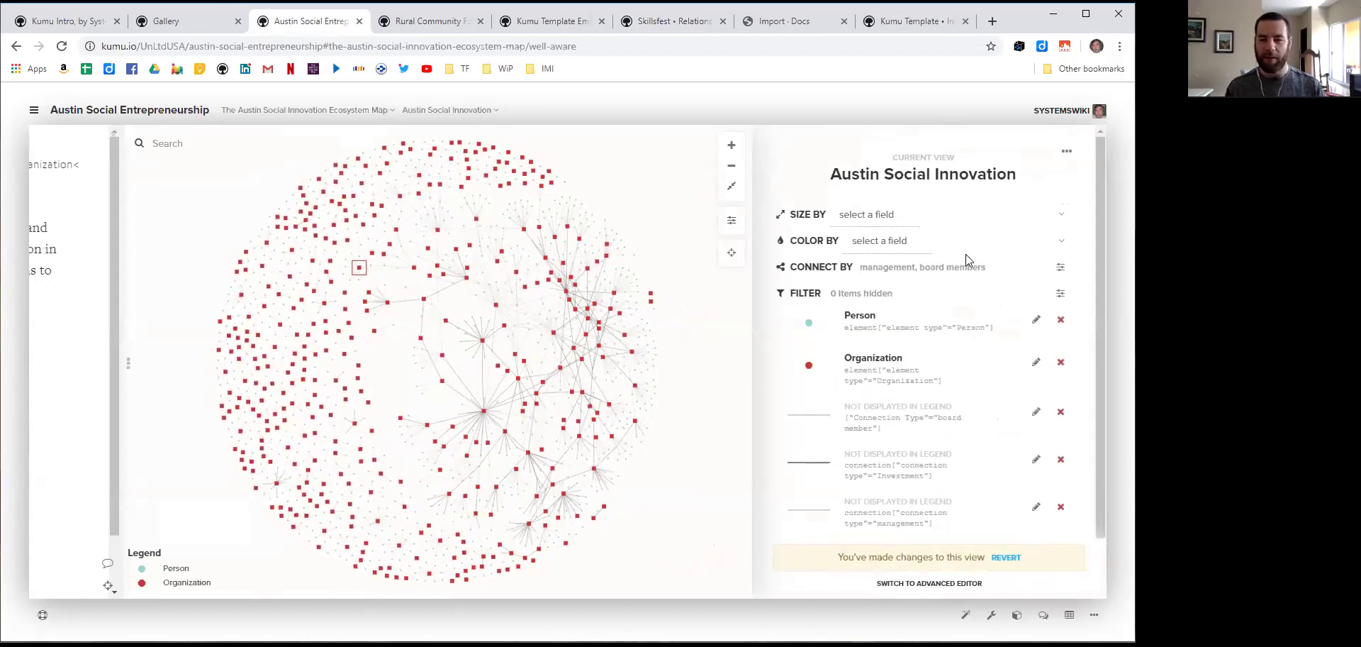
scroll(955, 206, down, 2)
scroll(955, 206, up, 2)
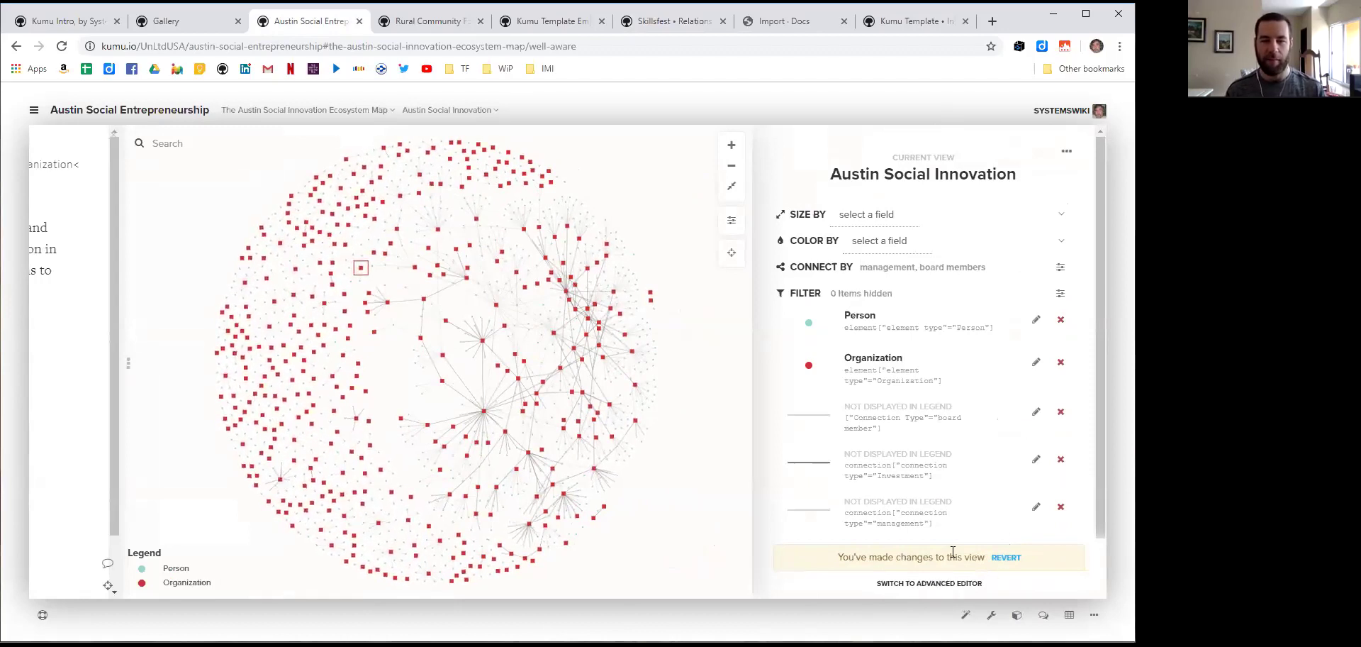
scroll(933, 288, down, 1)
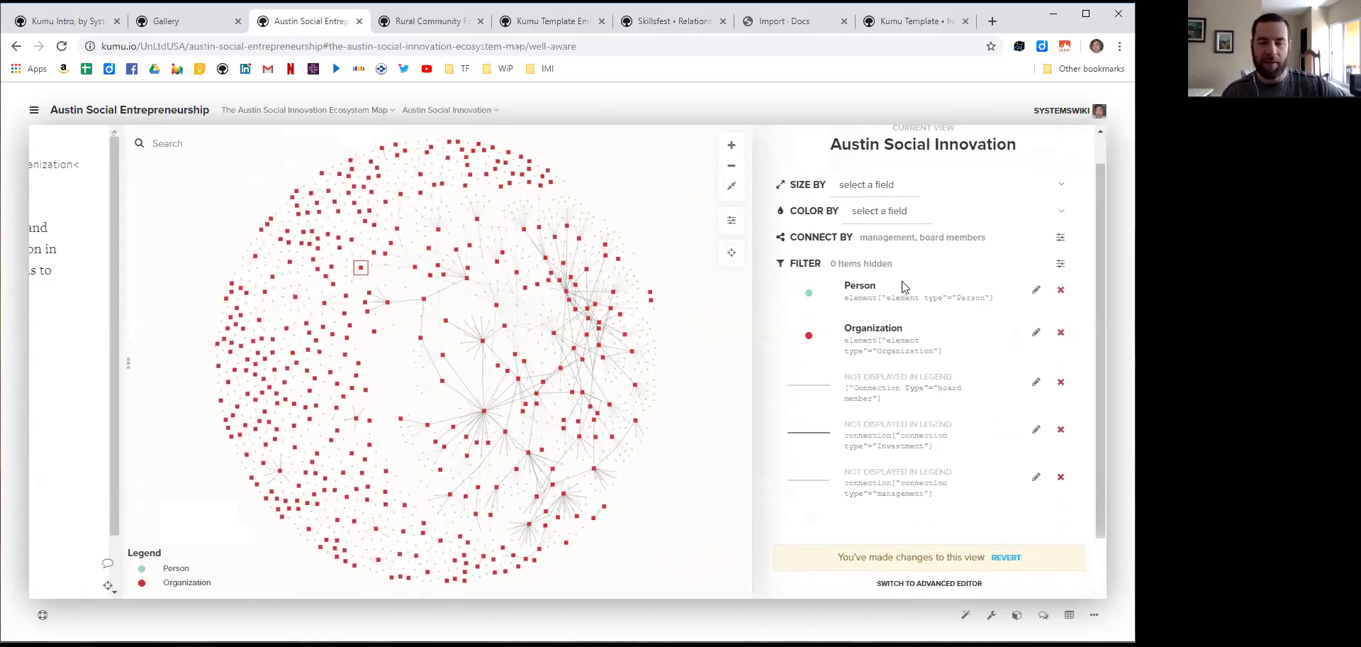
drag(1098, 255, 1110, 204)
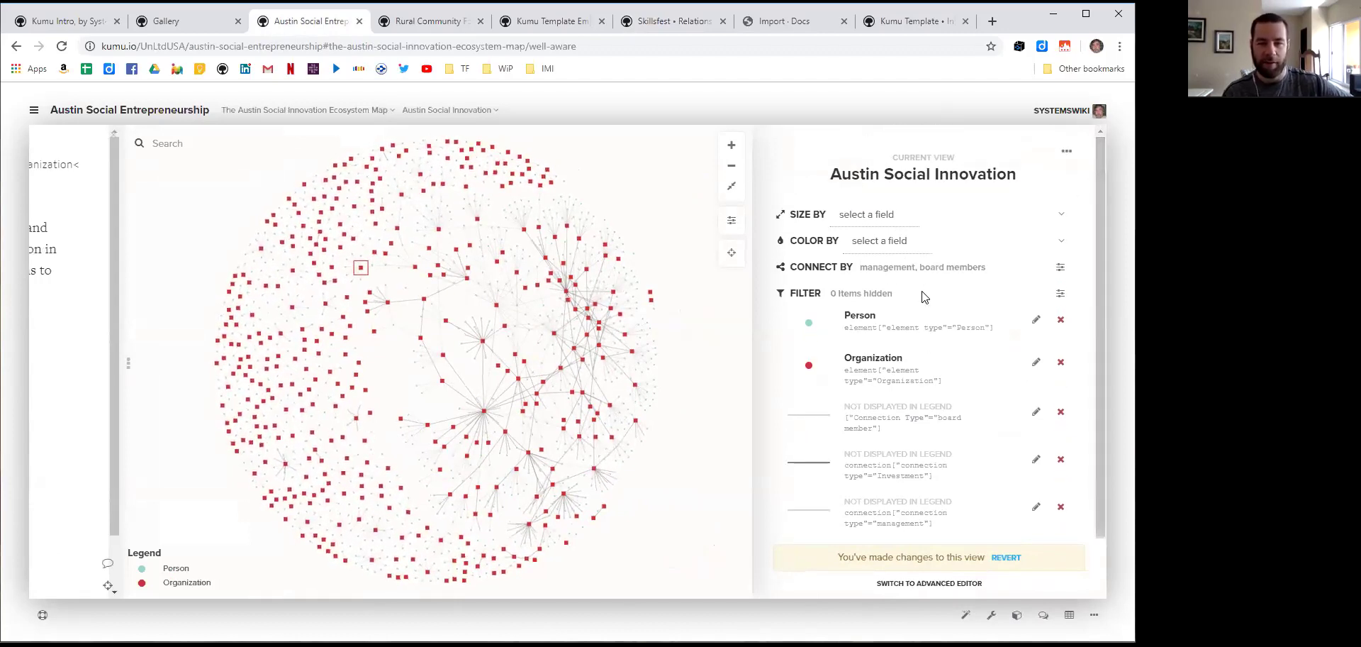
scroll(922, 425, down, 1)
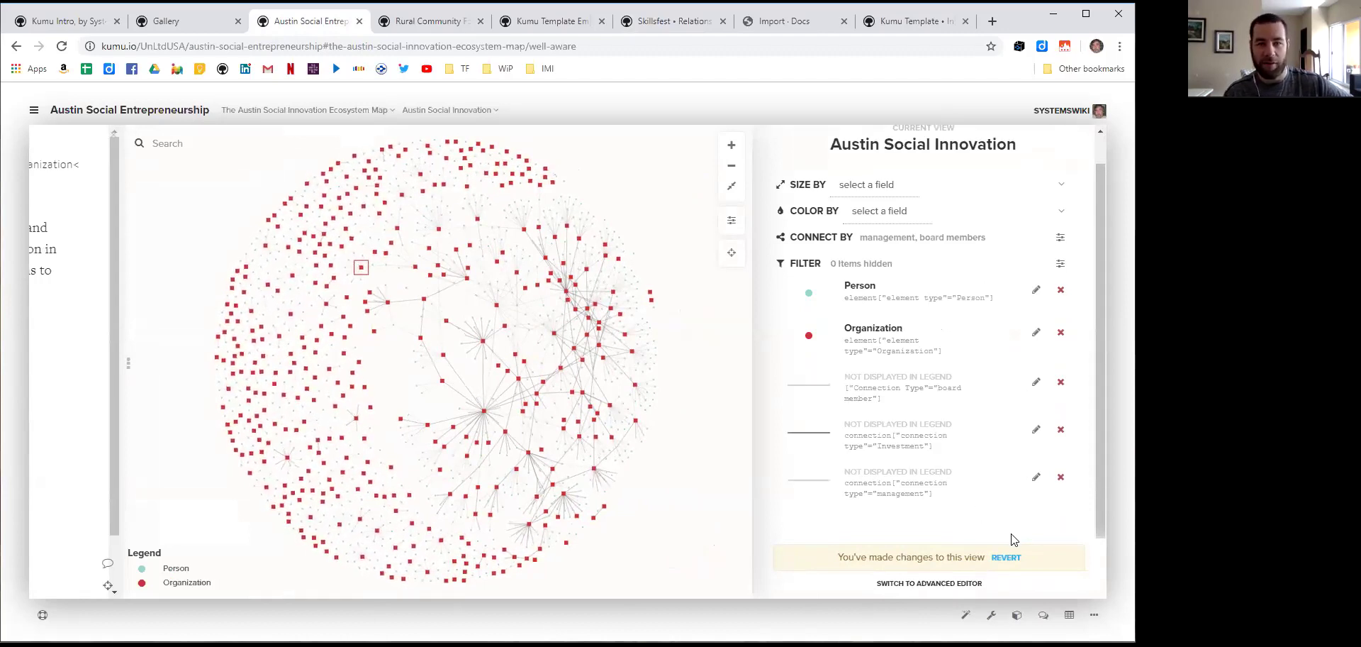
scroll(1014, 539, up, 1)
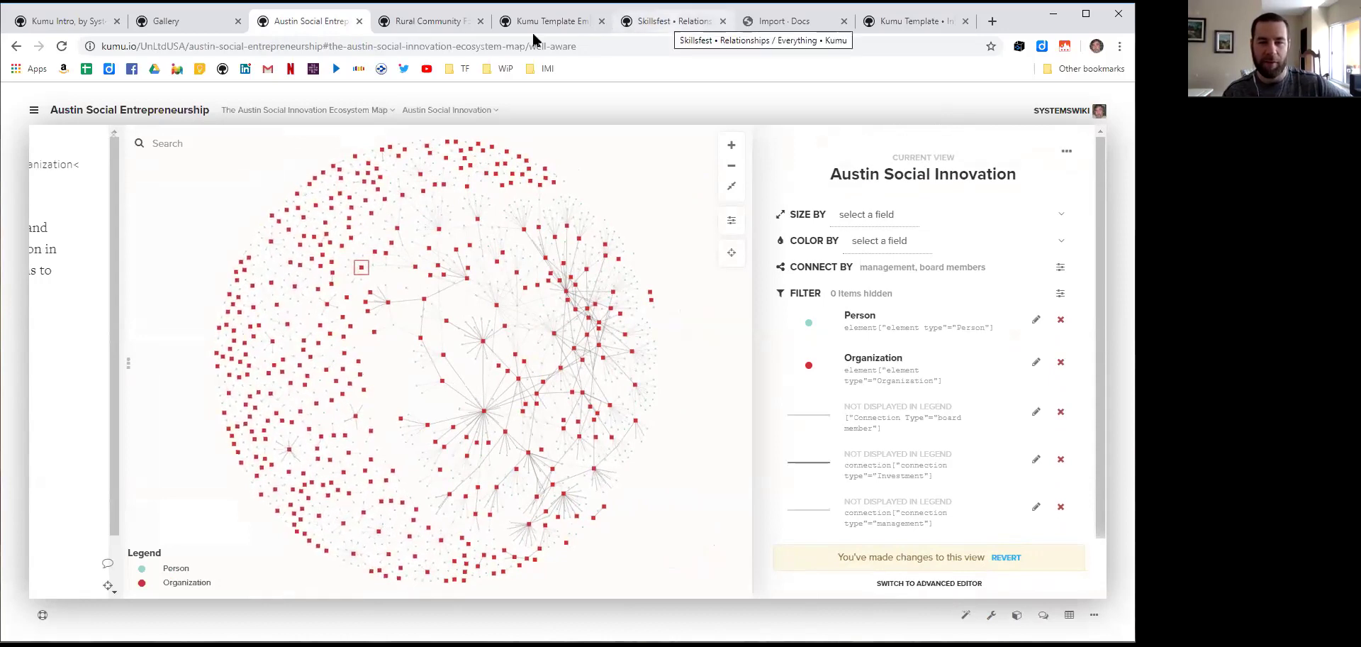
Review the default settings of the Legend view in Kumu Template Empty through the basic editor's further options, and close the settings
click(556, 22)
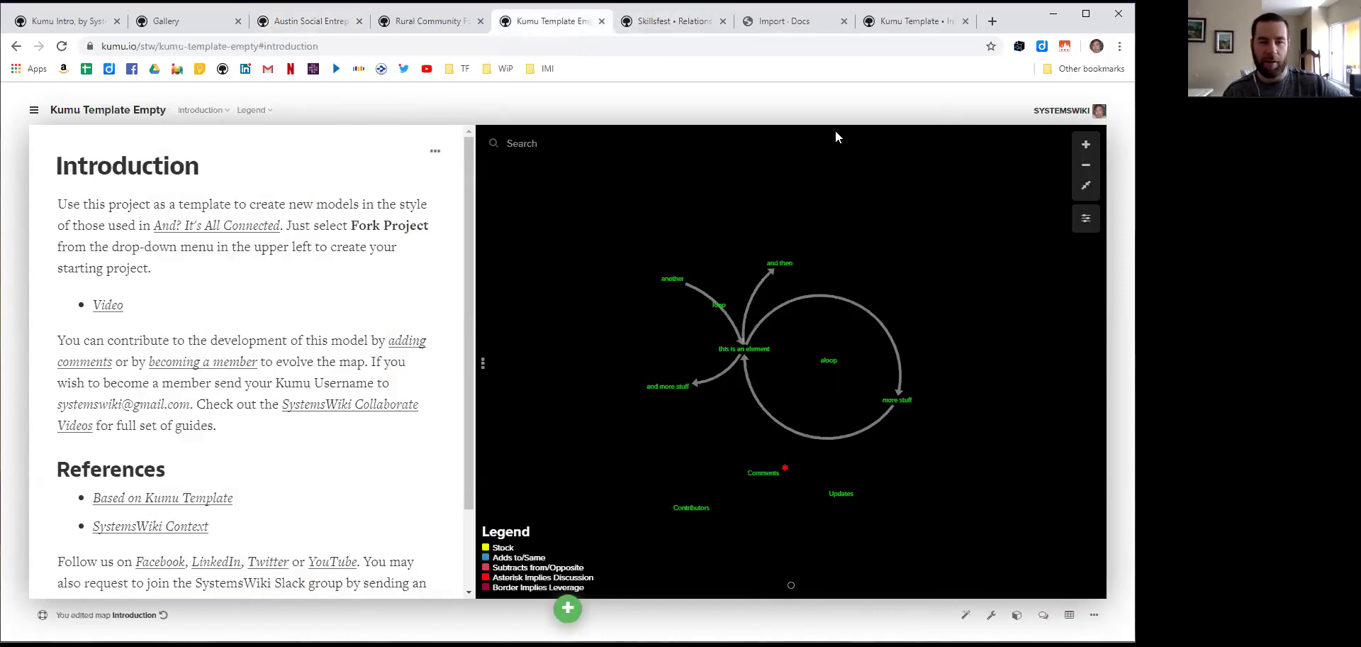
click(1086, 217)
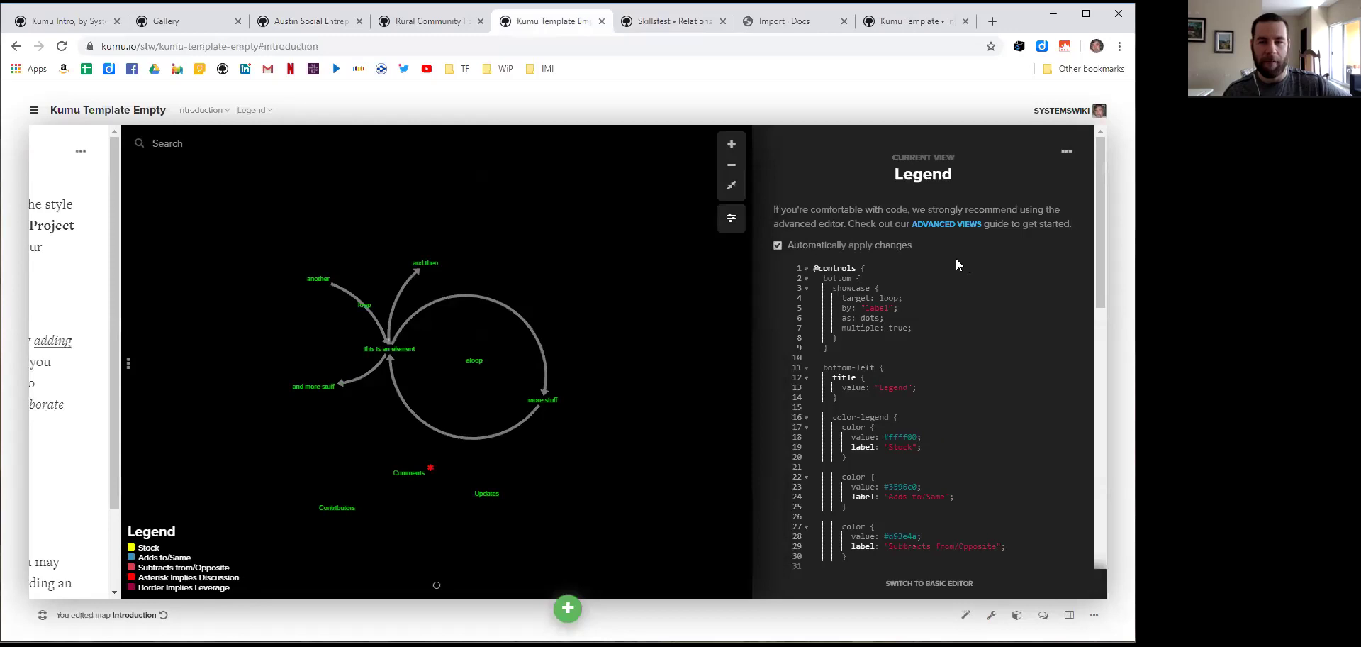
click(928, 583)
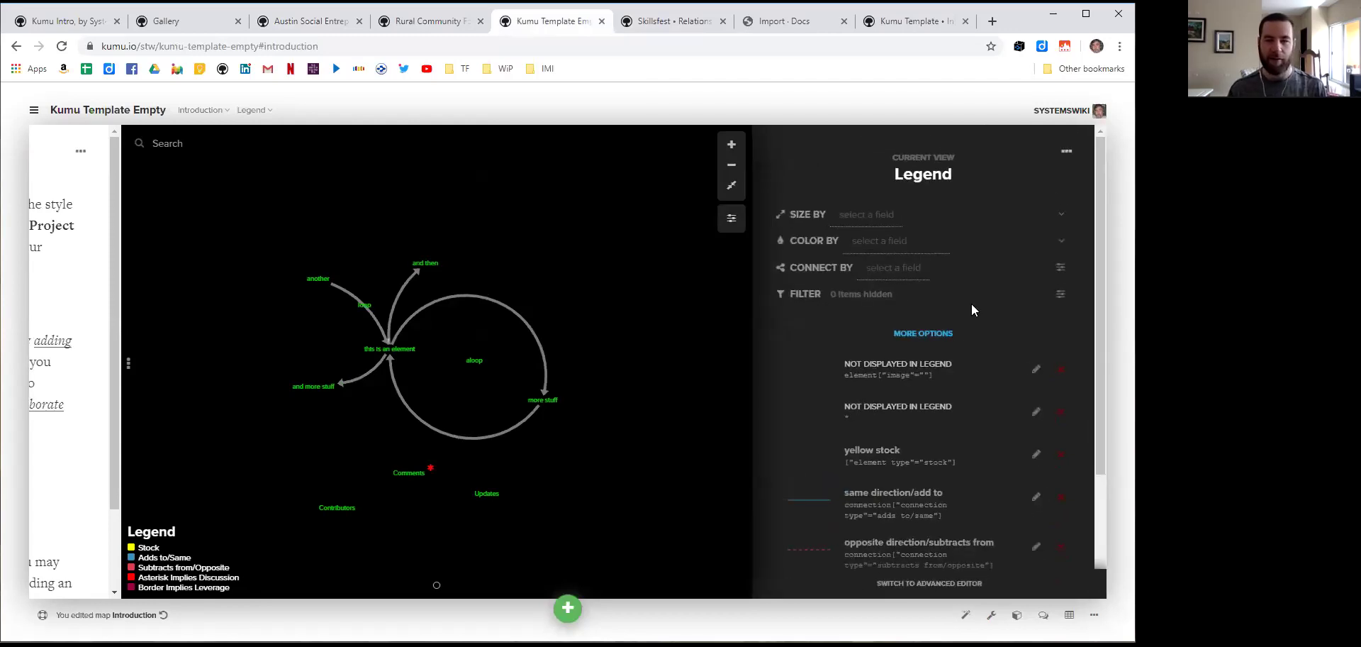
click(923, 334)
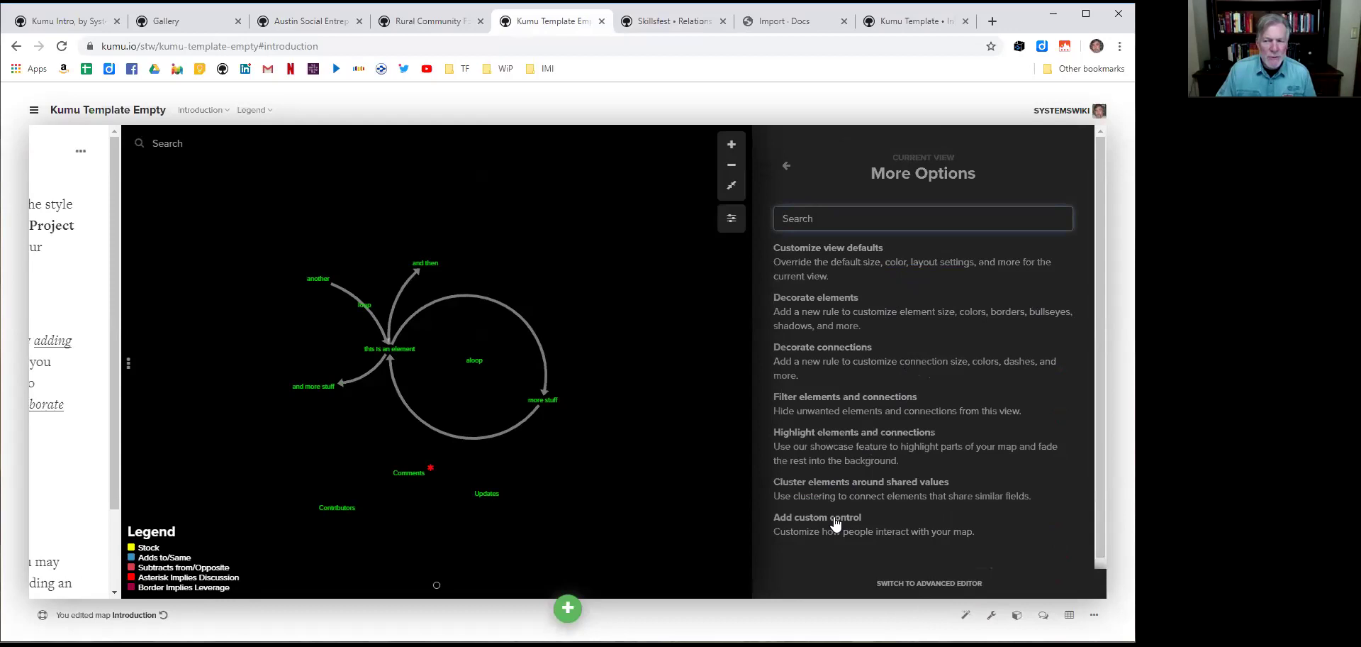
click(850, 247)
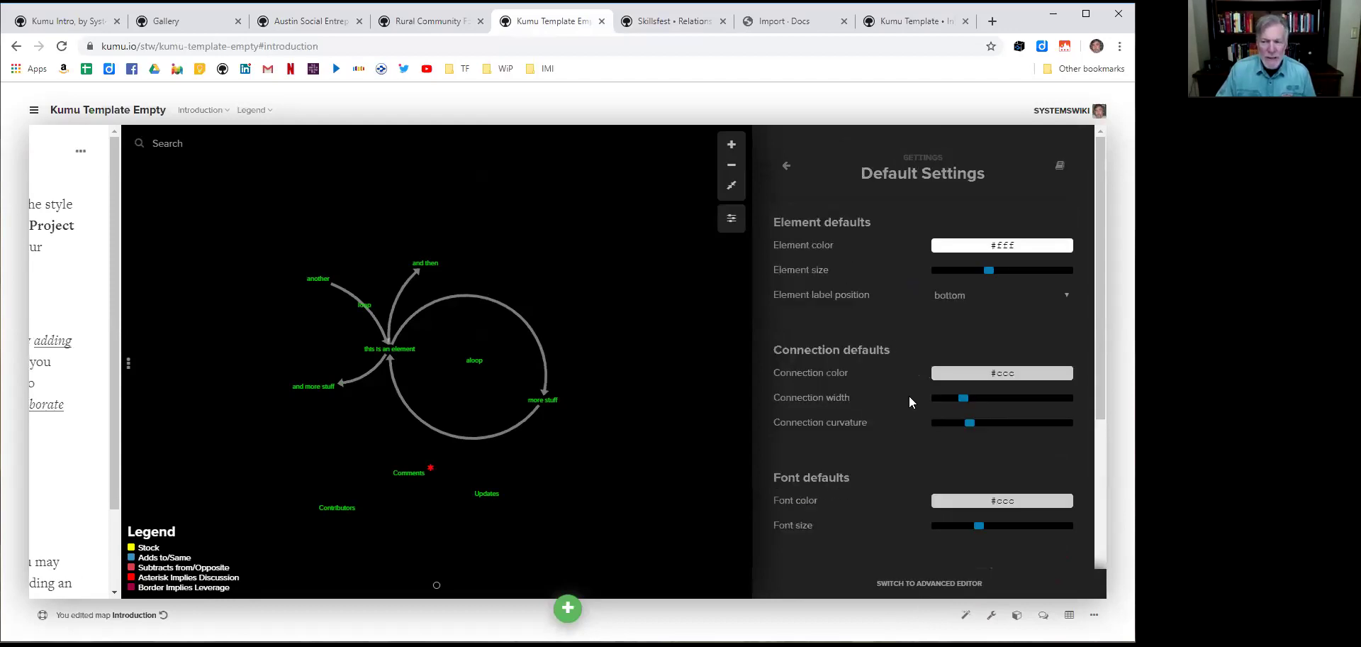
scroll(886, 451, down, 3)
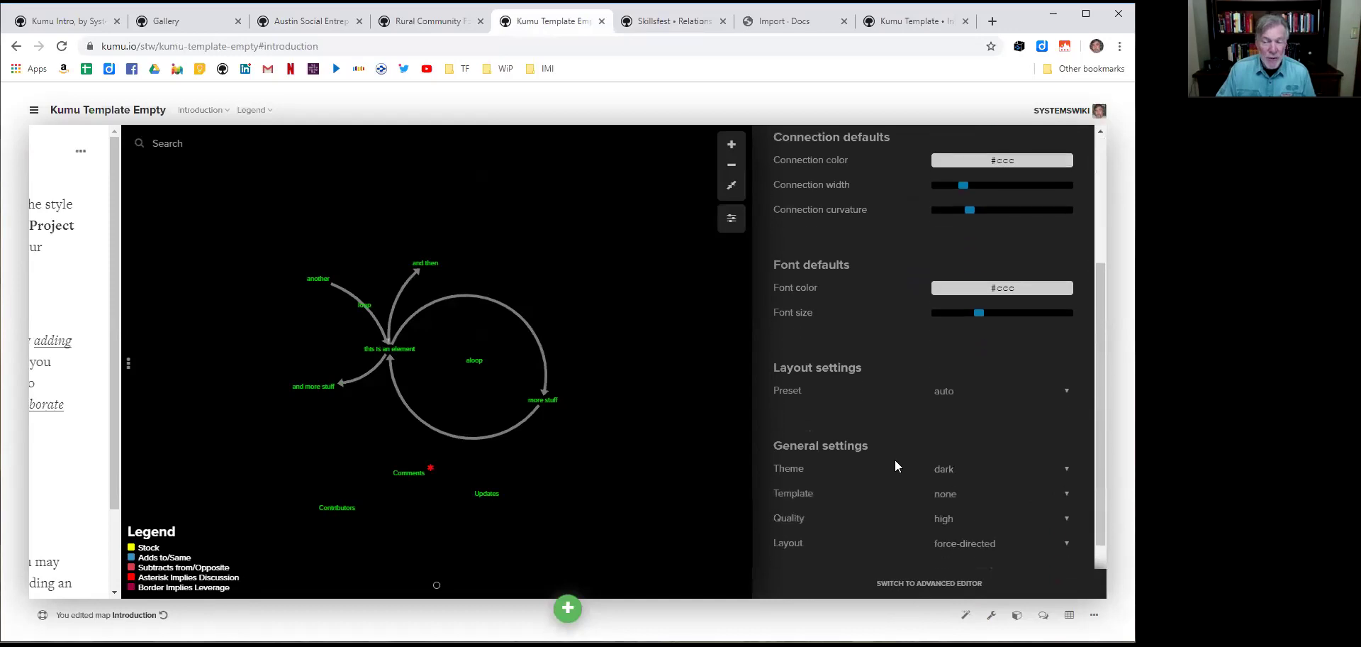
click(735, 226)
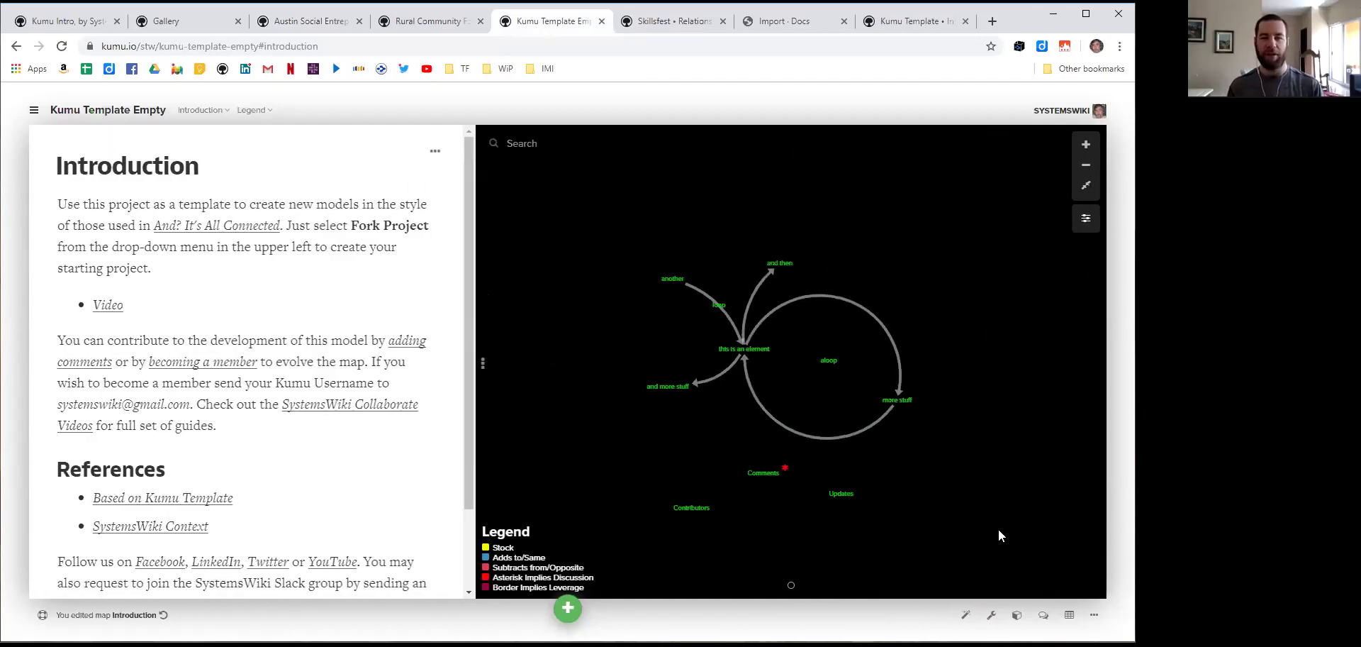
View the data table of Kumu Template Empty and close that project
click(1069, 615)
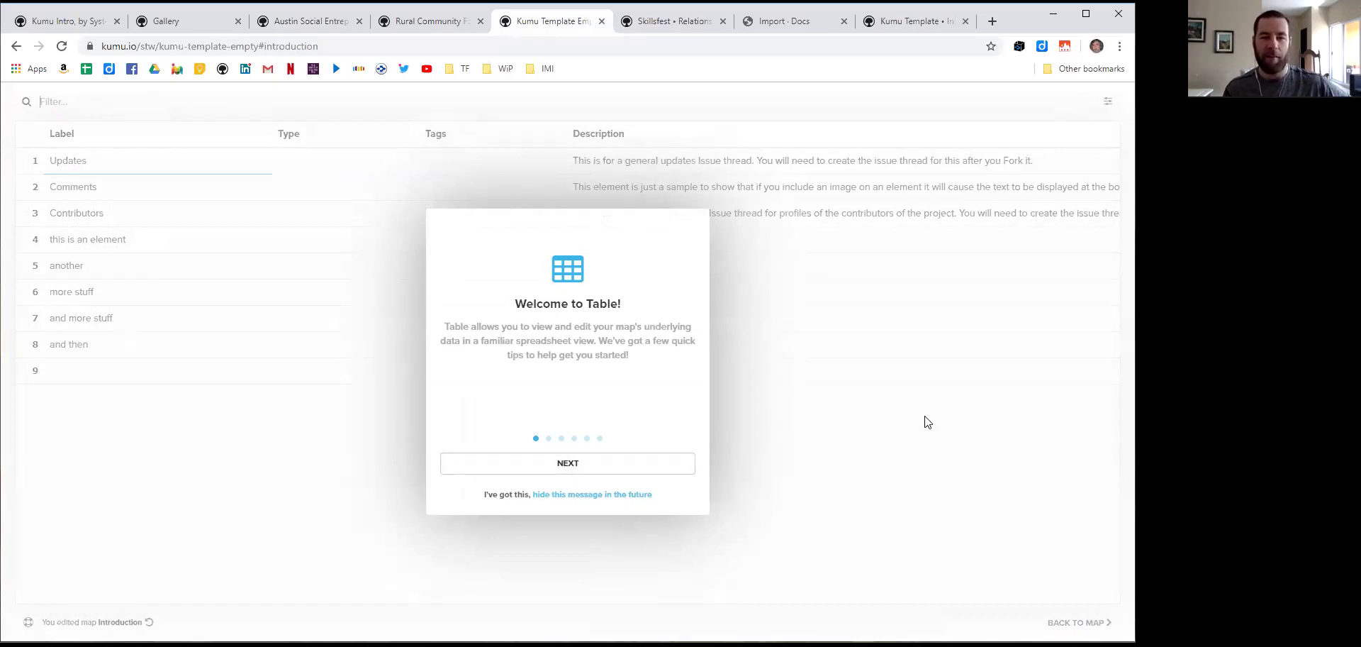
click(602, 21)
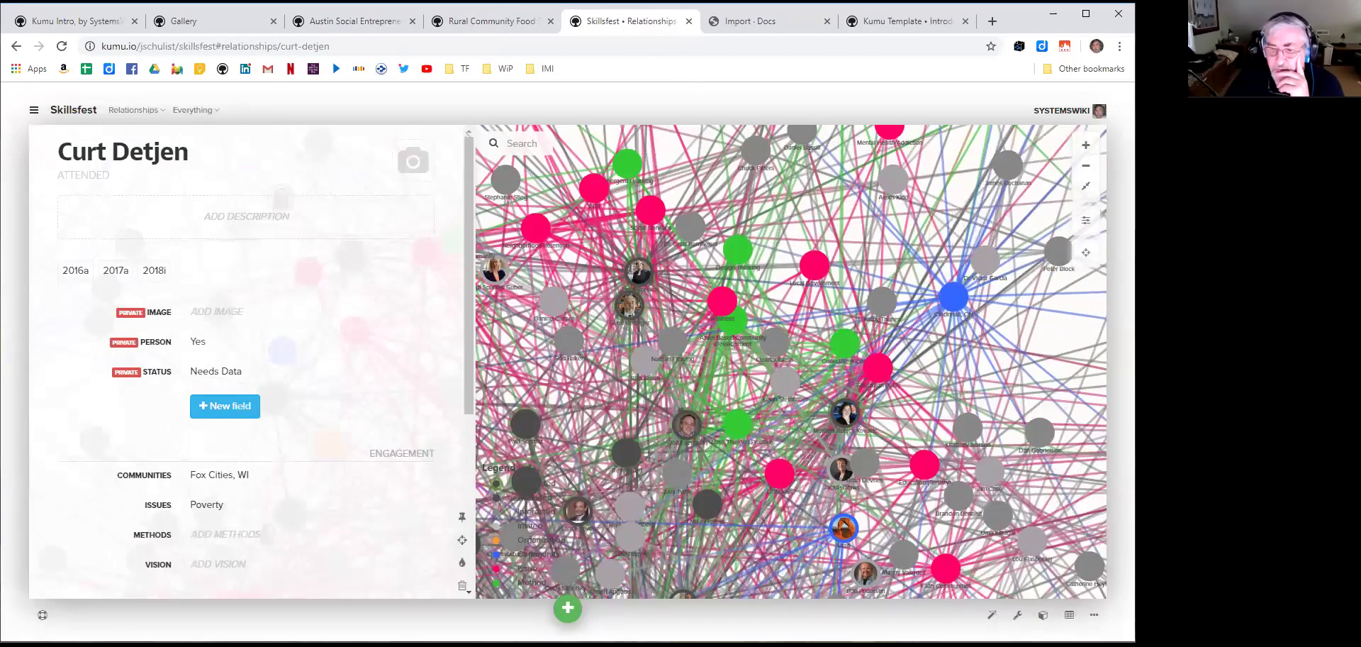
Browse the labels, types, tags and descriptions in the Skillsfest data table, dismissing the table introduction, and return to the map
click(1069, 614)
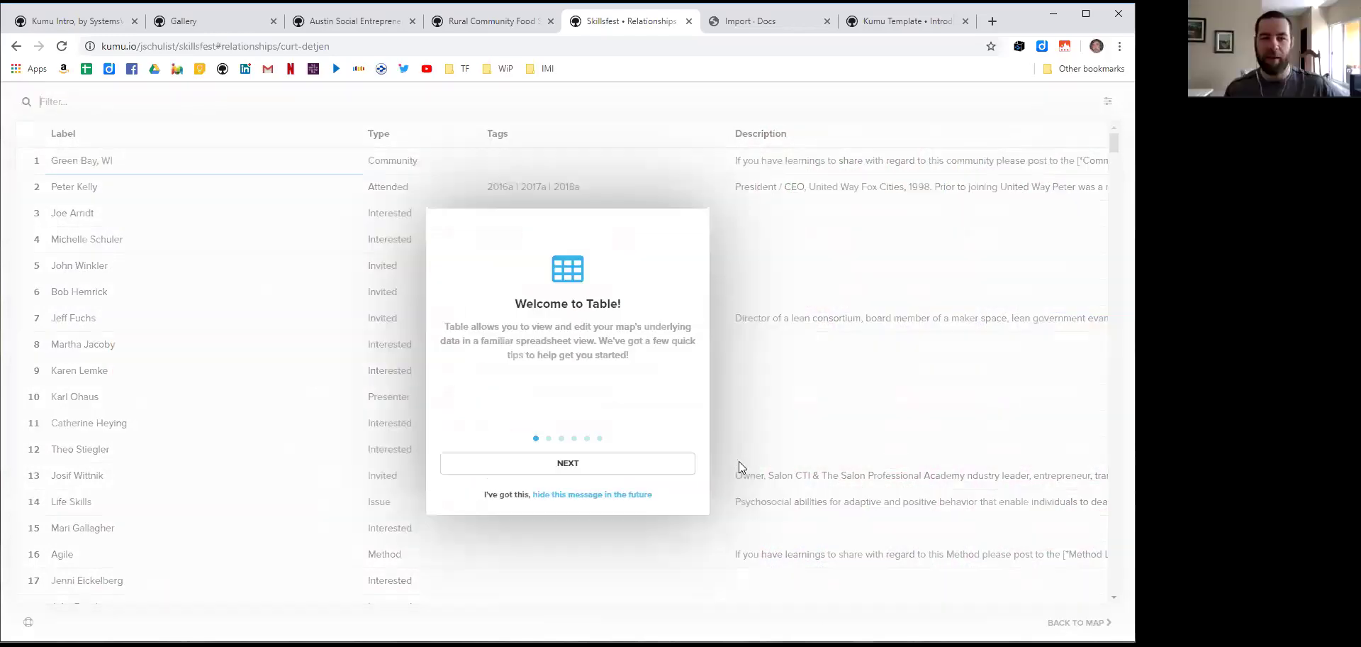
click(678, 472)
scroll(668, 397, down, 12)
scroll(670, 399, down, 12)
scroll(669, 404, down, 15)
scroll(669, 399, down, 20)
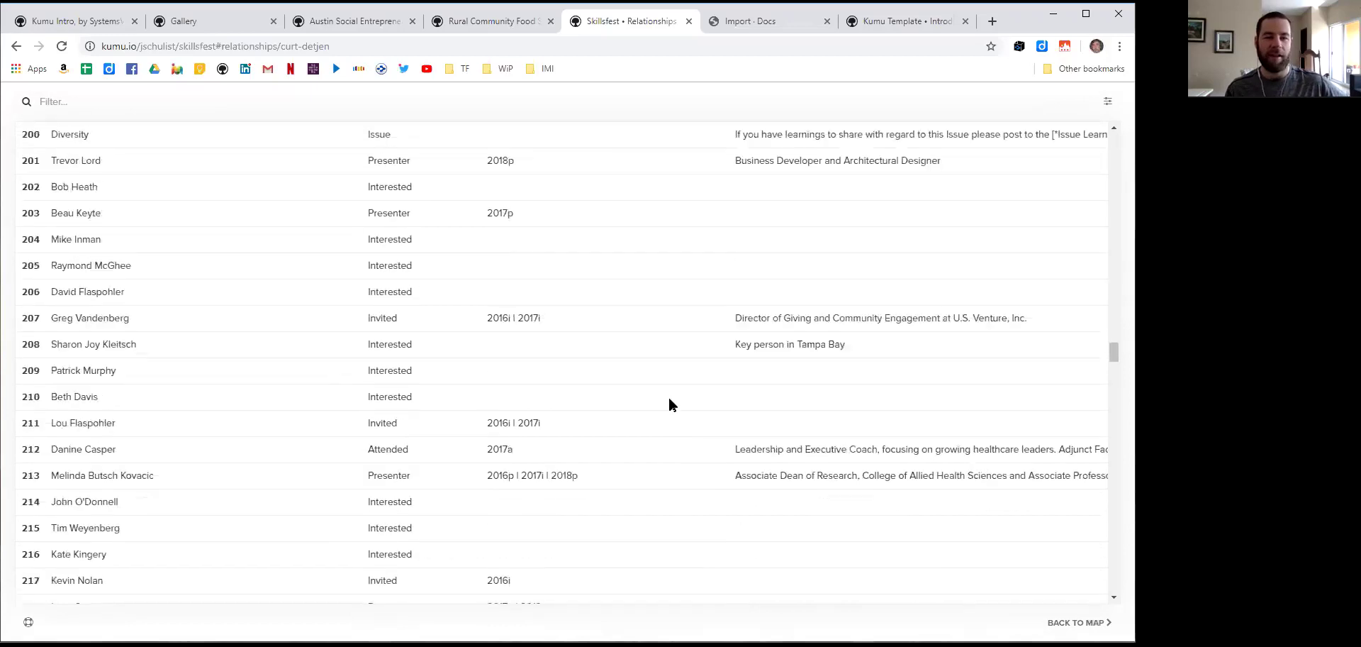
scroll(669, 405, down, 6)
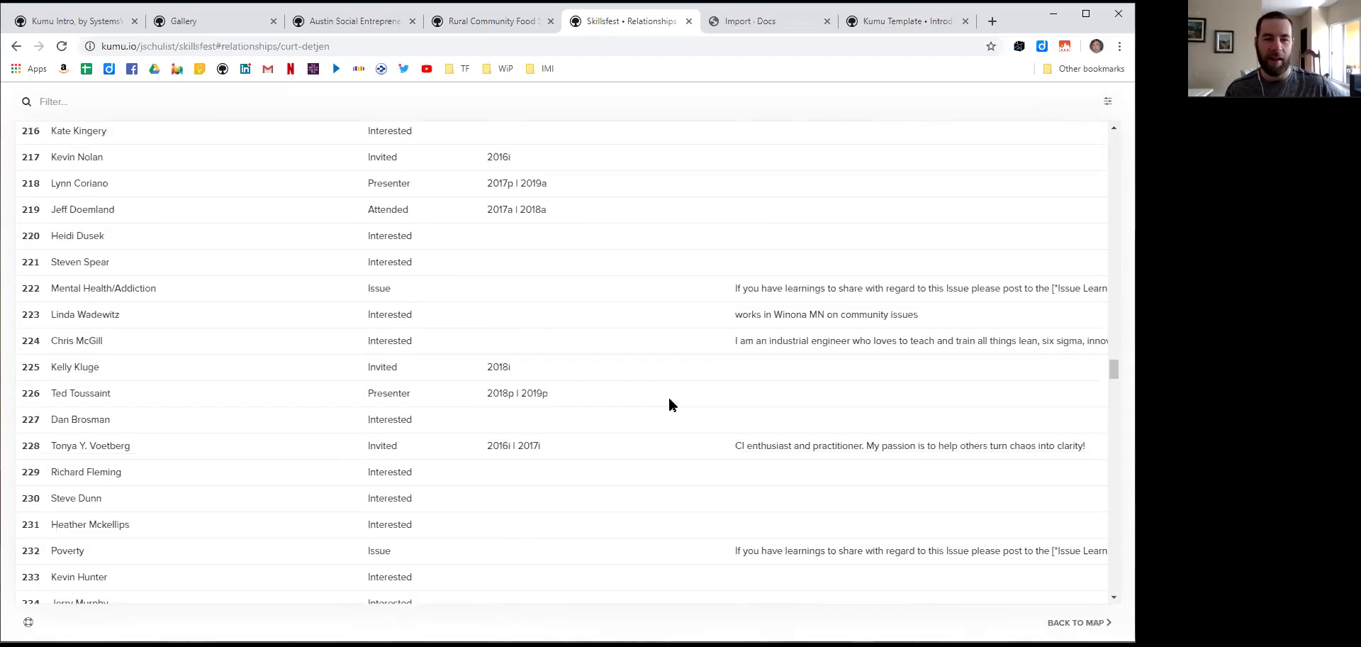
scroll(669, 405, up, 20)
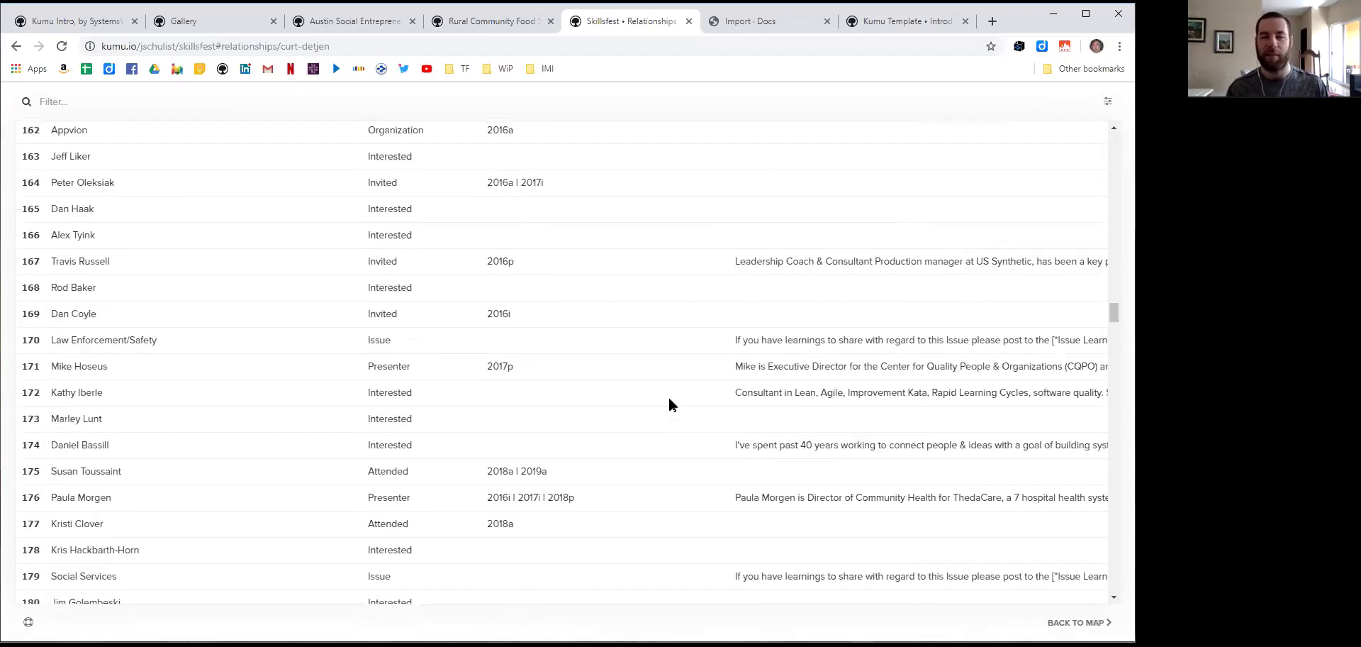
scroll(670, 405, up, 6)
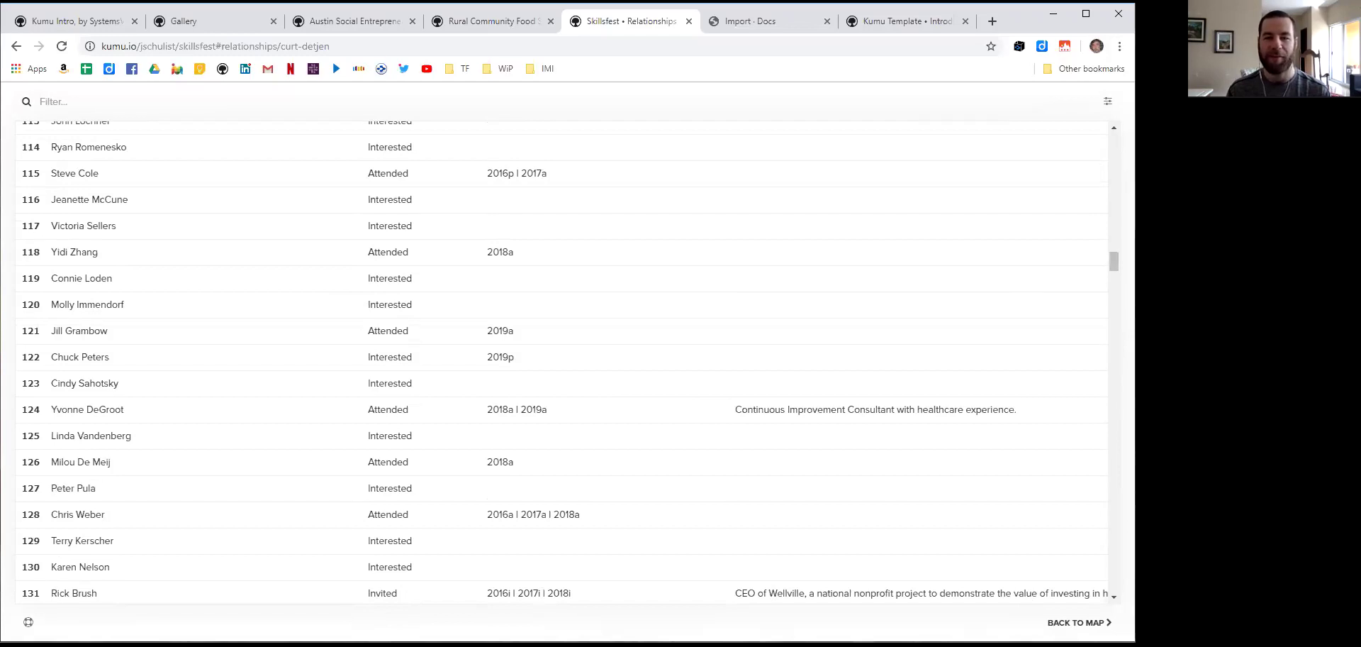
click(1074, 622)
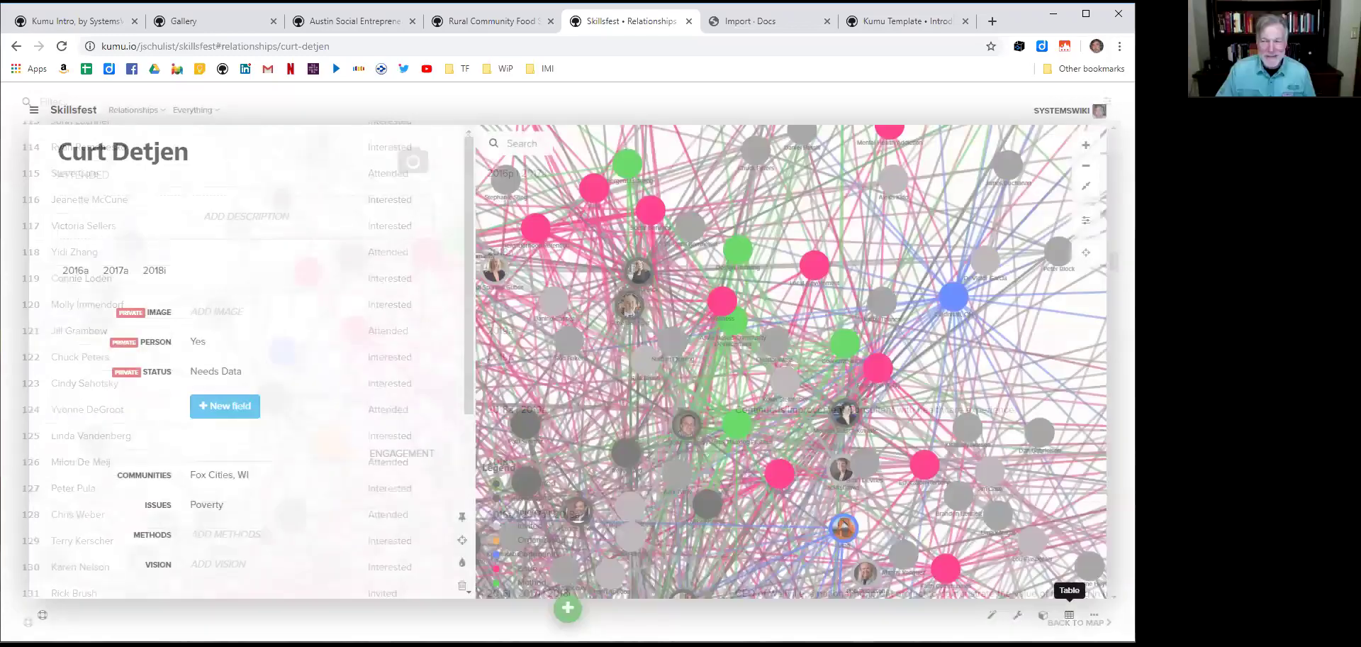
Review the Import guide's optional columns for elements and connections and its section on importing from Google Sheets
click(757, 26)
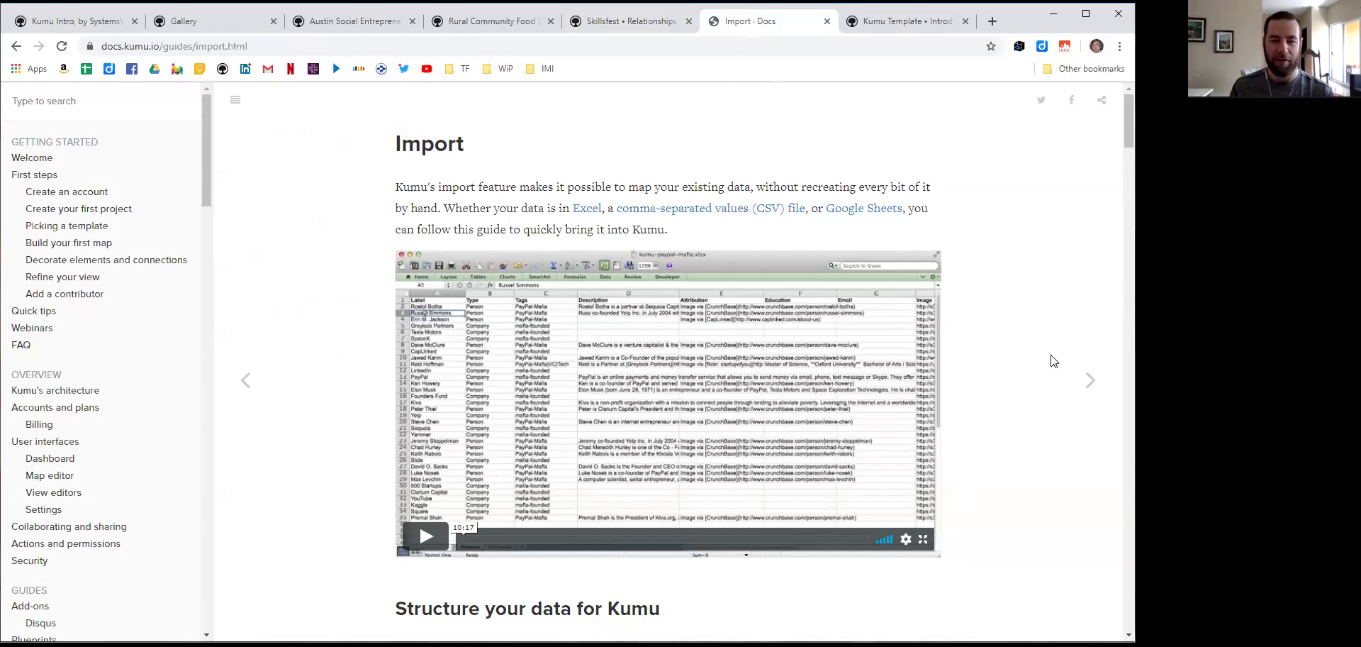
scroll(1055, 361, down, 7)
scroll(1054, 361, down, 20)
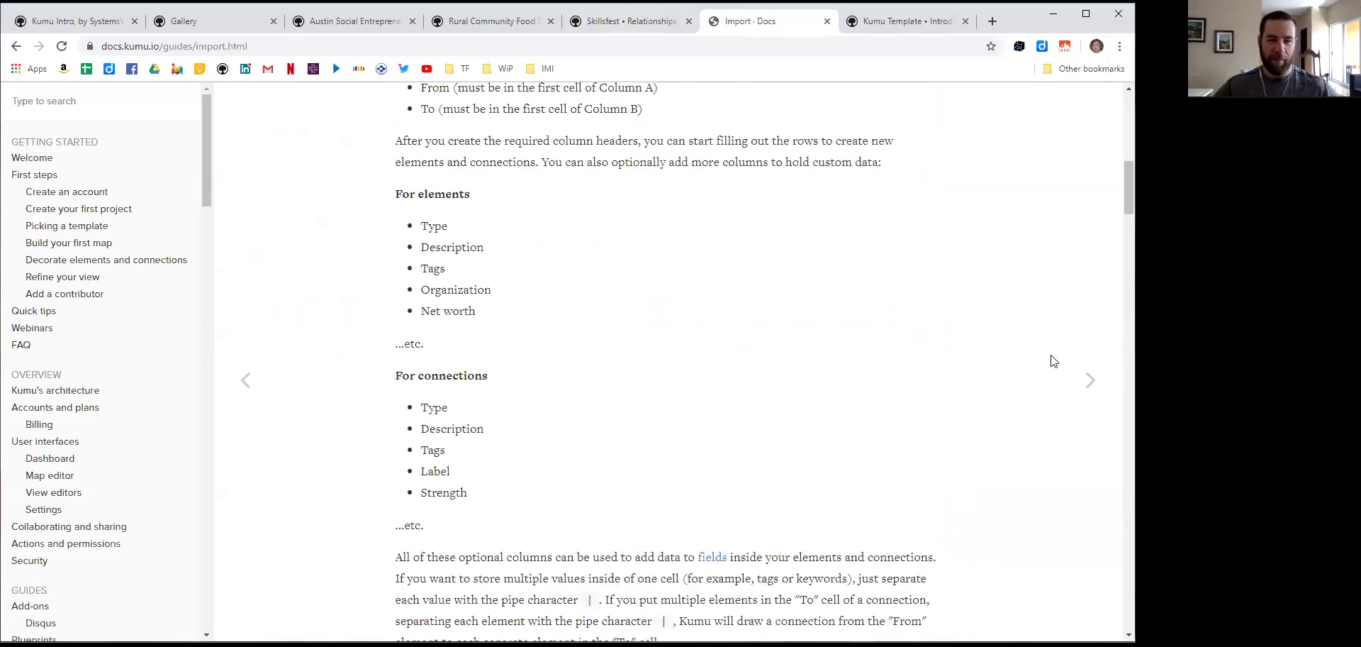
scroll(1055, 361, down, 9)
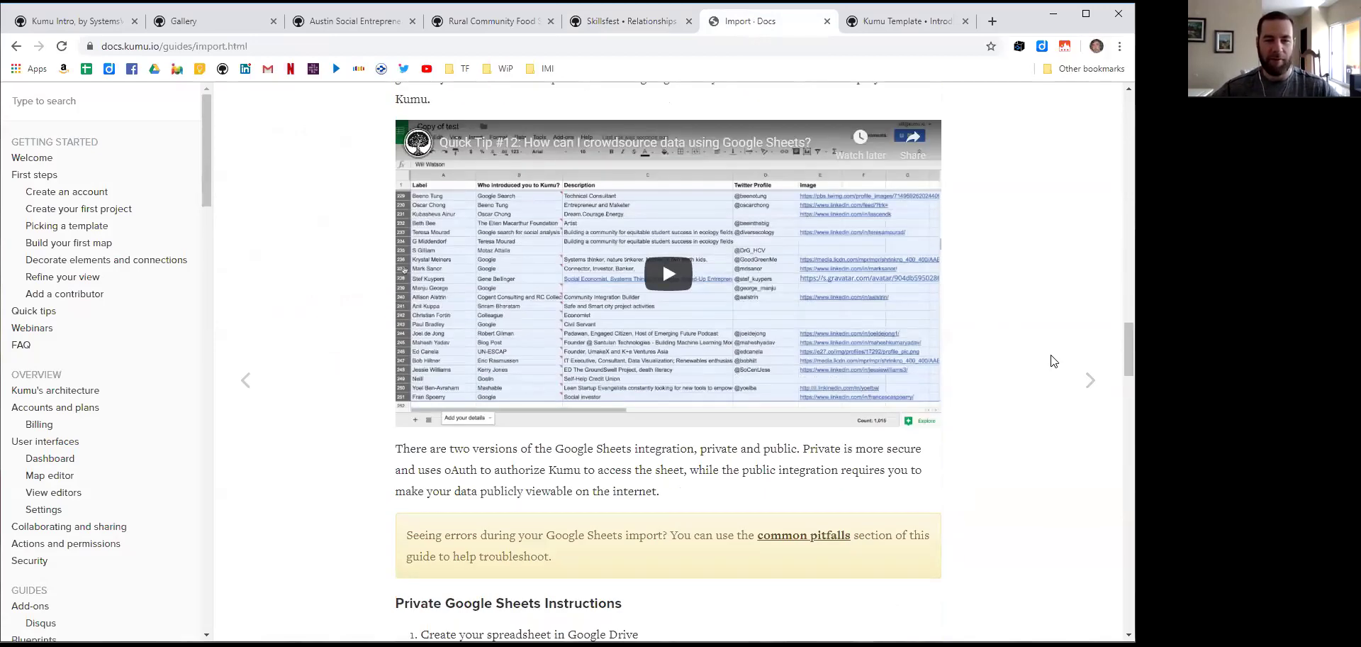
scroll(1055, 361, up, 2)
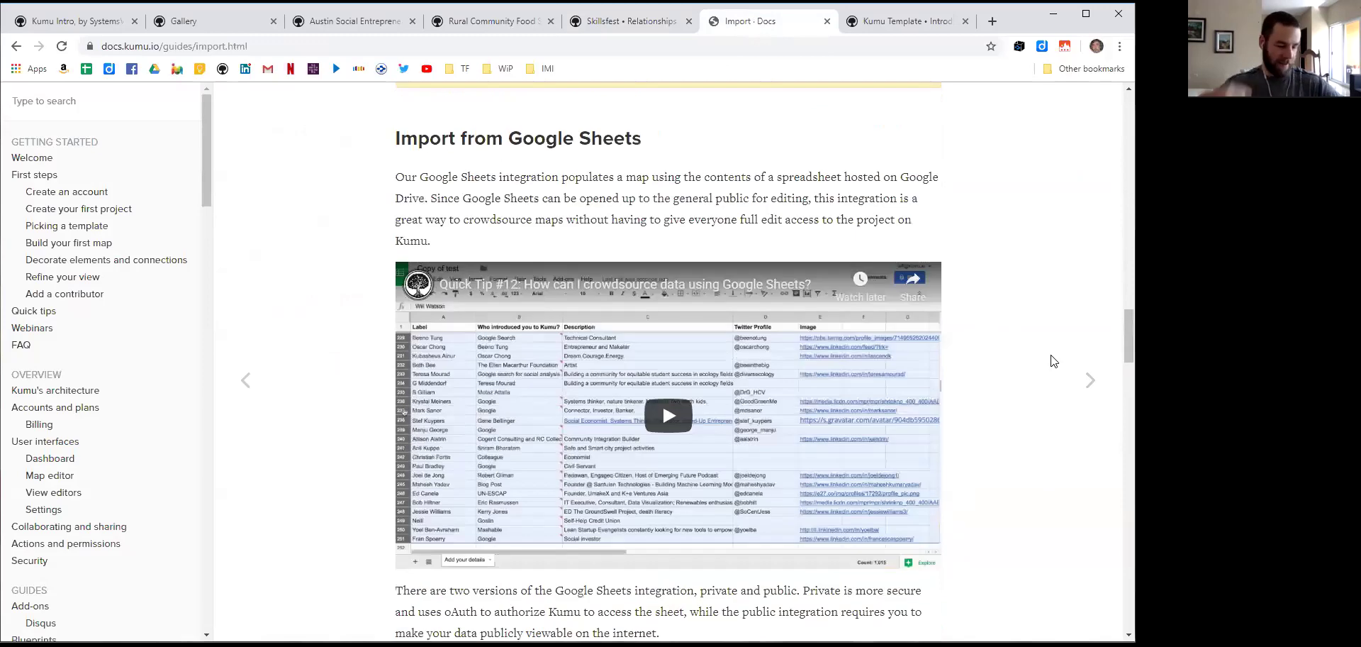
scroll(1054, 361, down, 1)
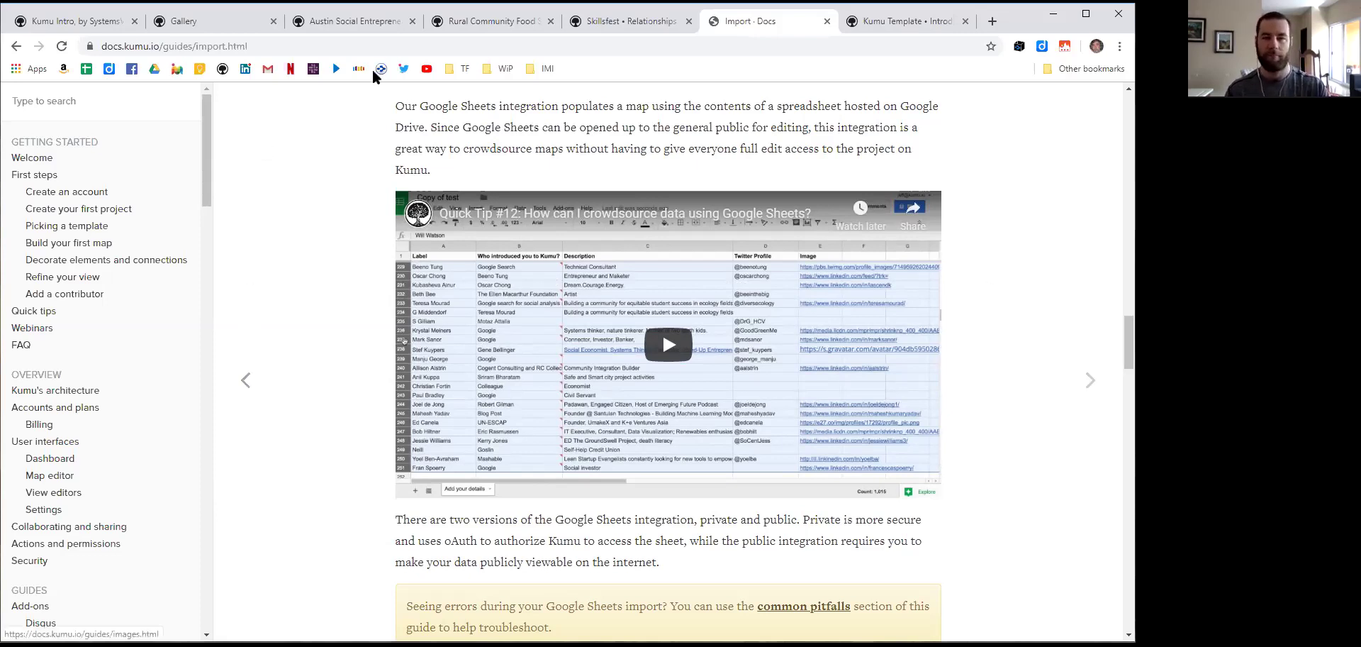
Show the Legend view's settings in the basic editor for the Kumu Template project
click(910, 24)
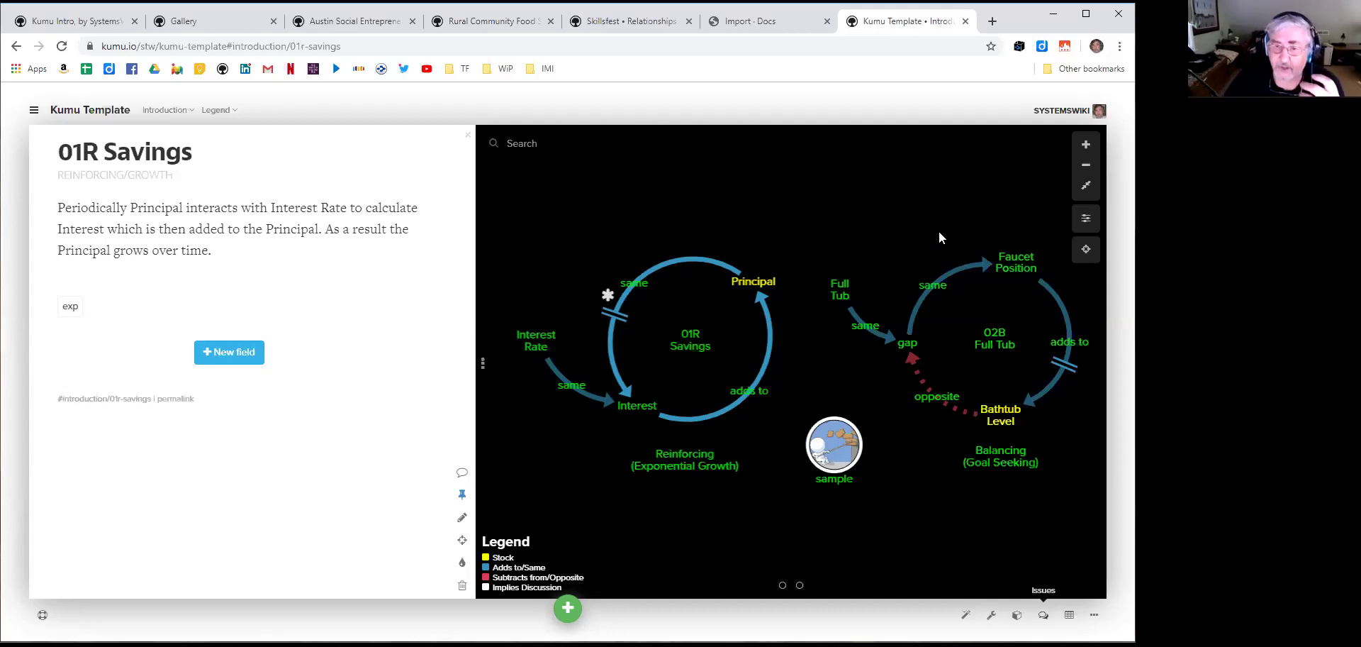
click(1085, 220)
click(938, 584)
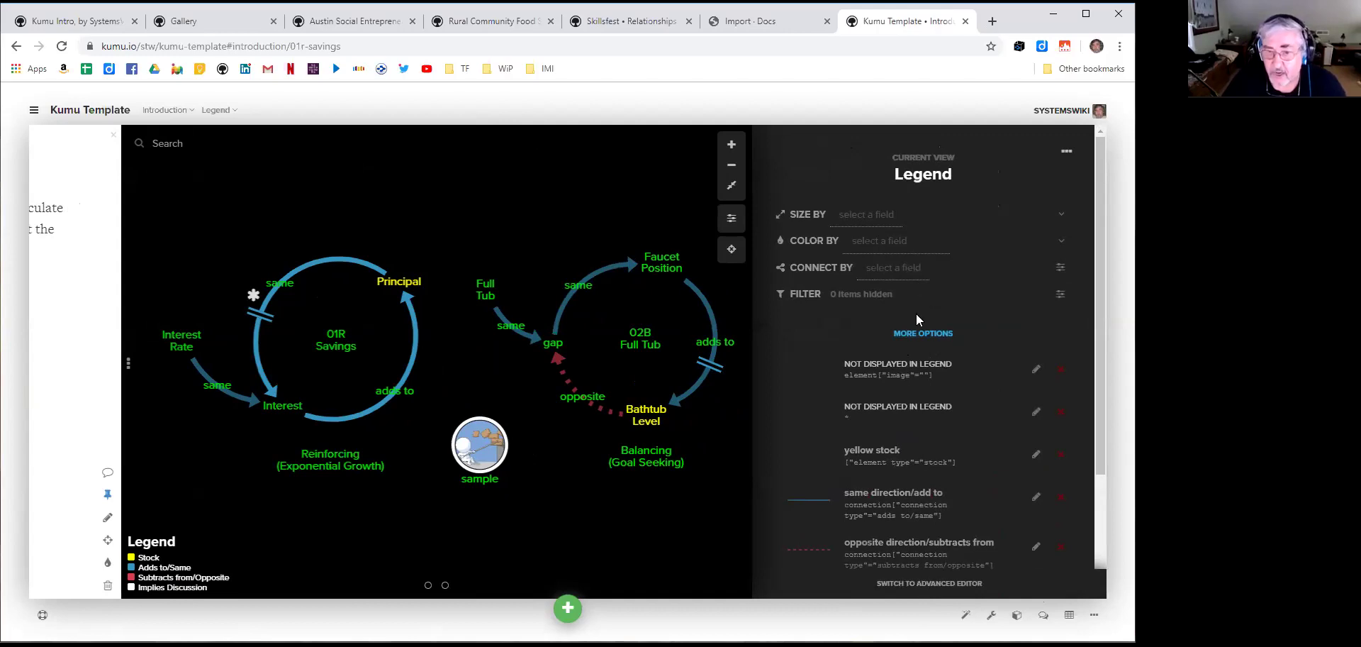
Show the Legend view's element decoration options for similar elements, selected elements and a custom selection
click(920, 334)
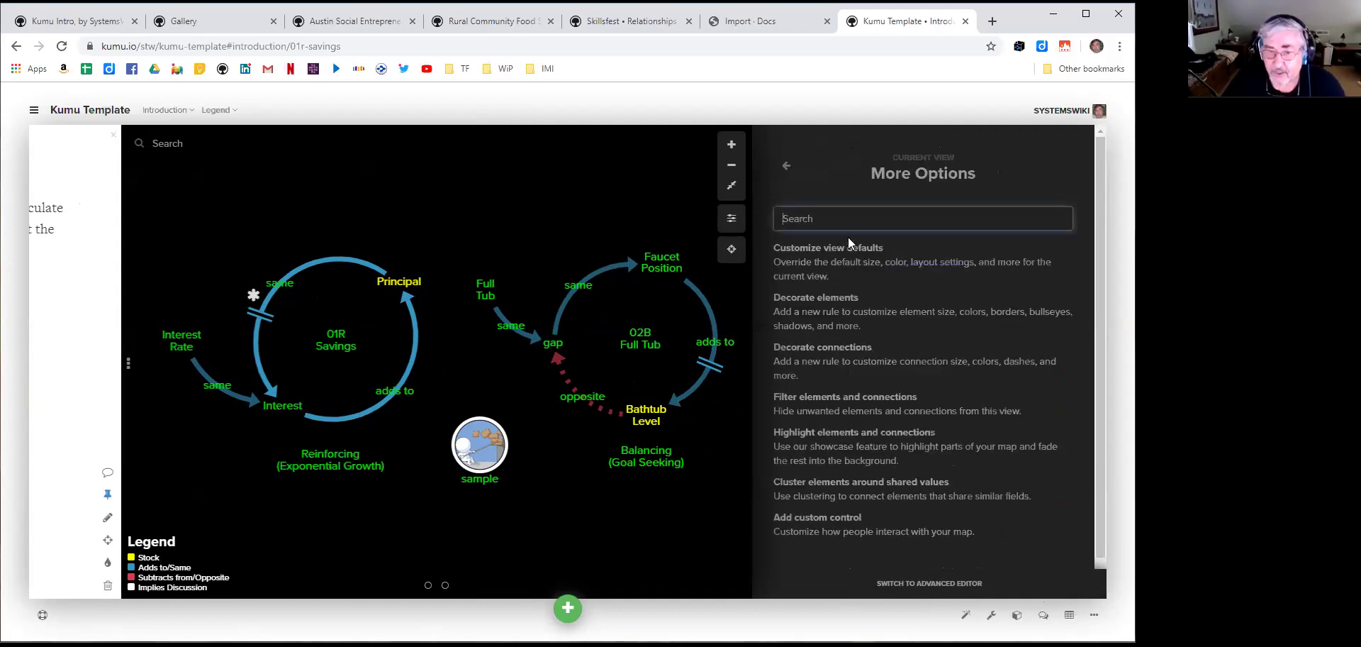
click(831, 297)
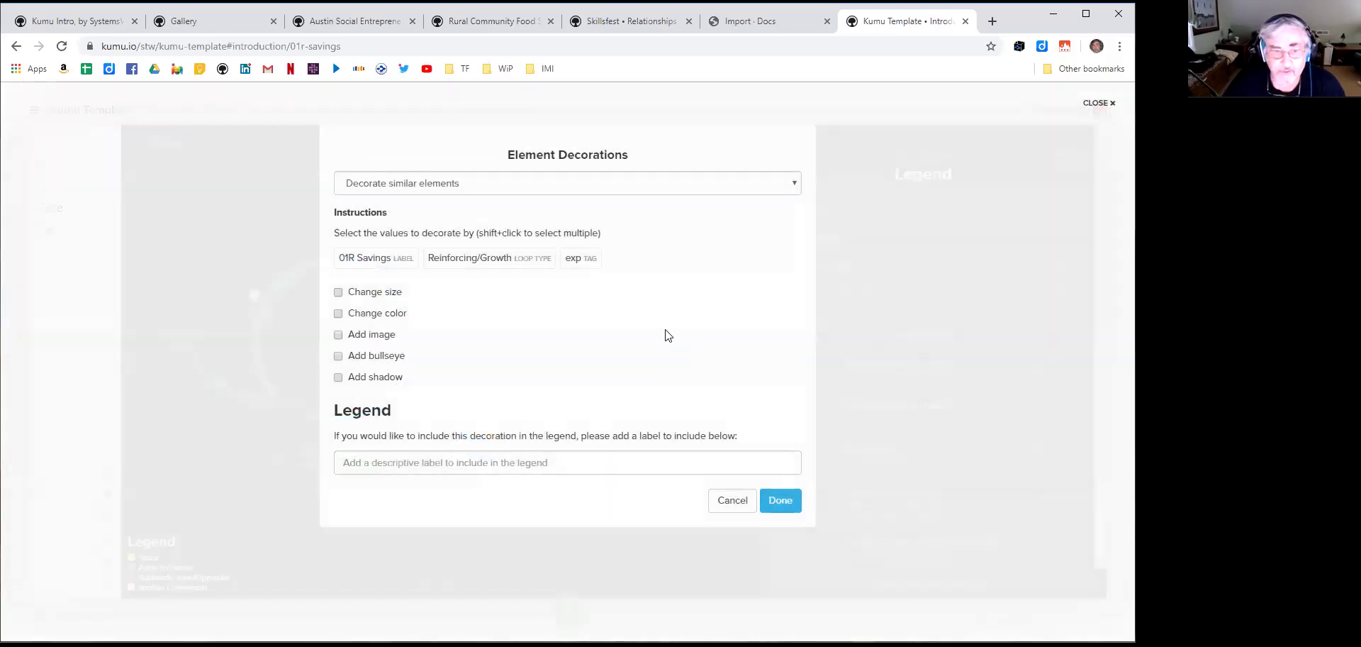
click(506, 186)
click(430, 227)
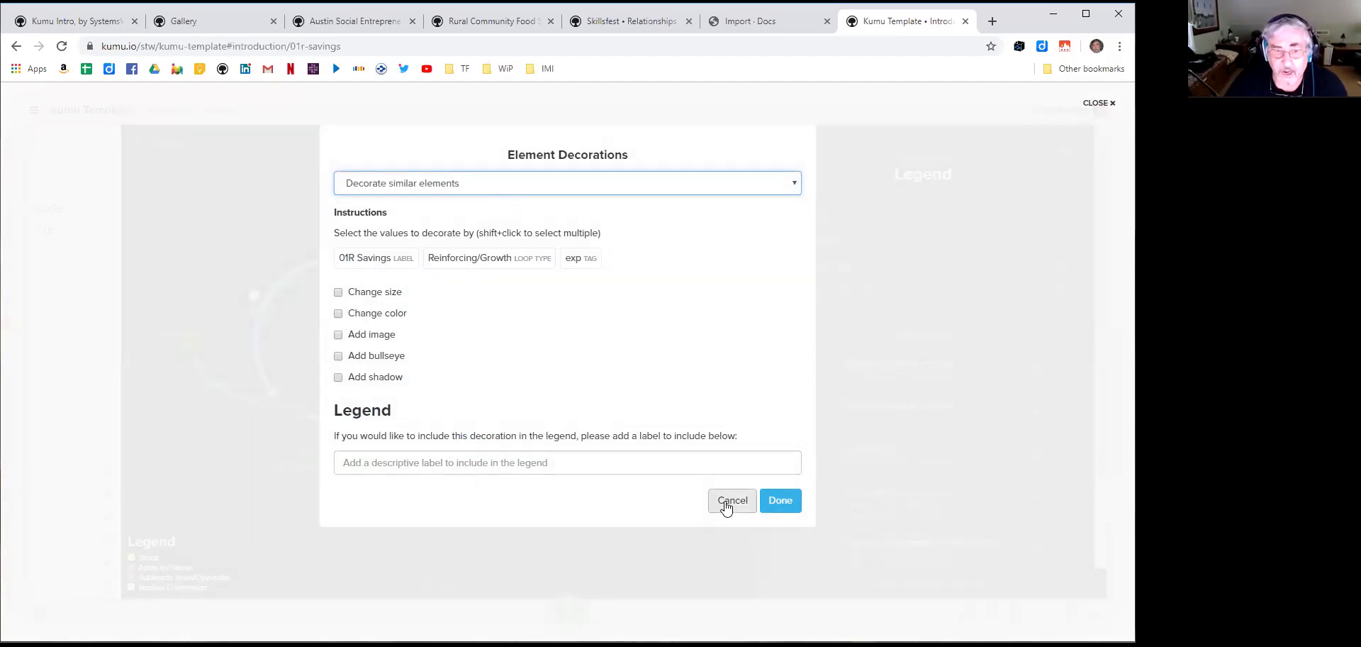
click(444, 185)
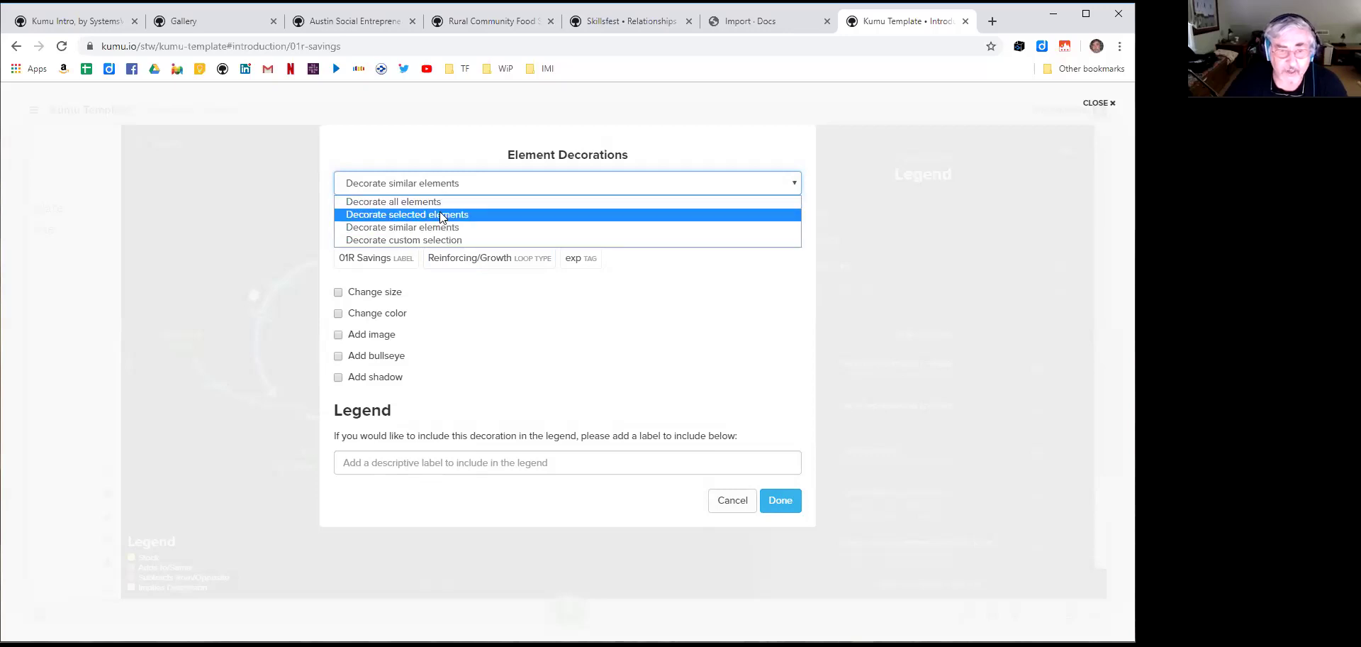
click(440, 215)
click(440, 185)
click(455, 241)
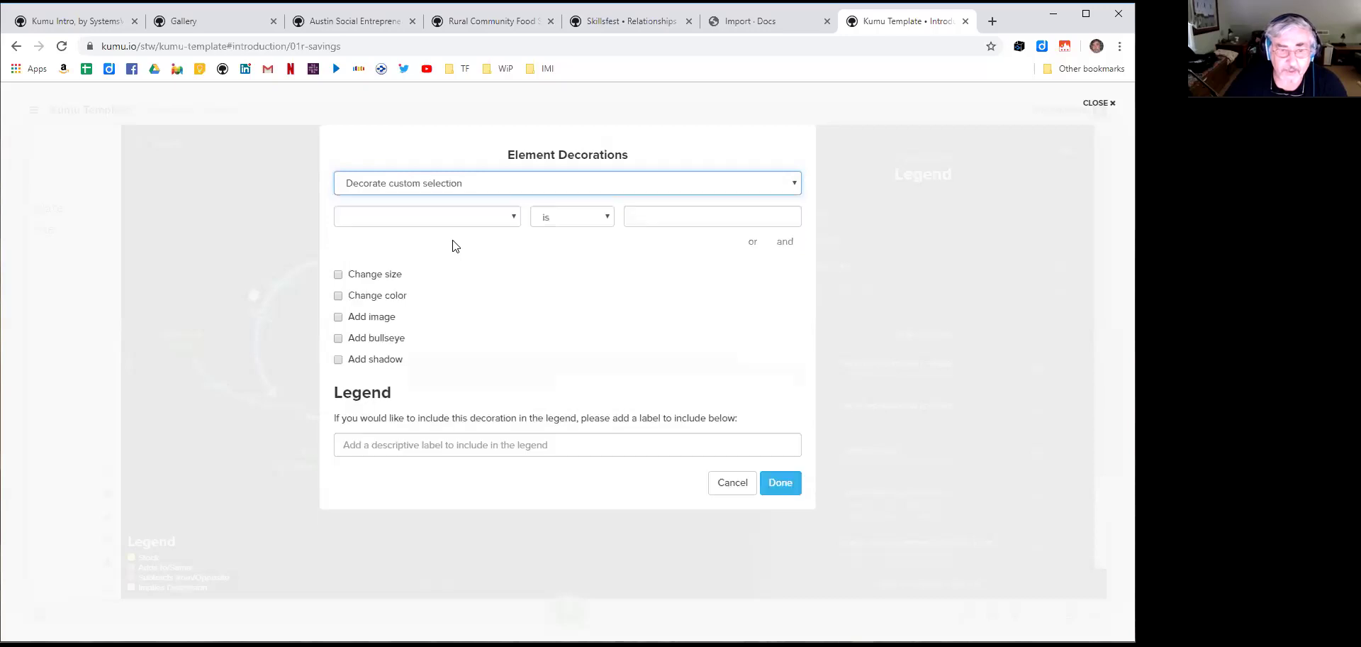
Show the fields available for a custom selection rule, and leave the element decorations and view settings without adding a rule
click(497, 219)
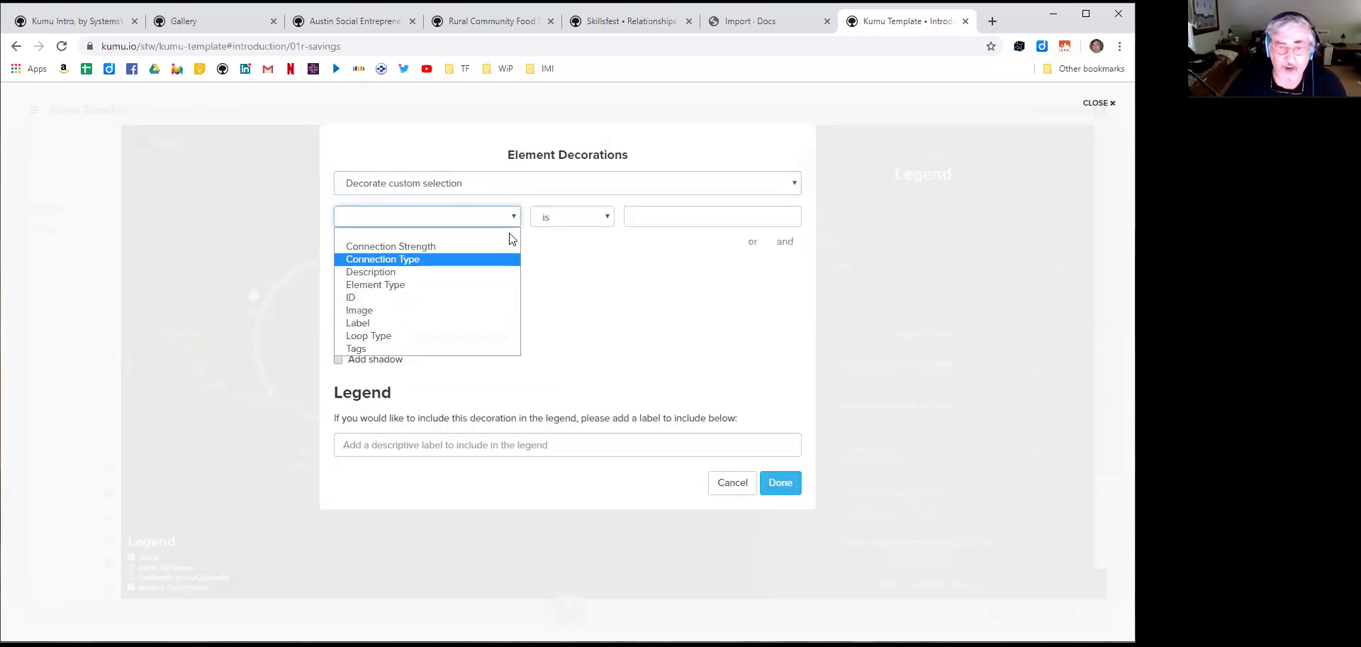
click(930, 219)
click(926, 219)
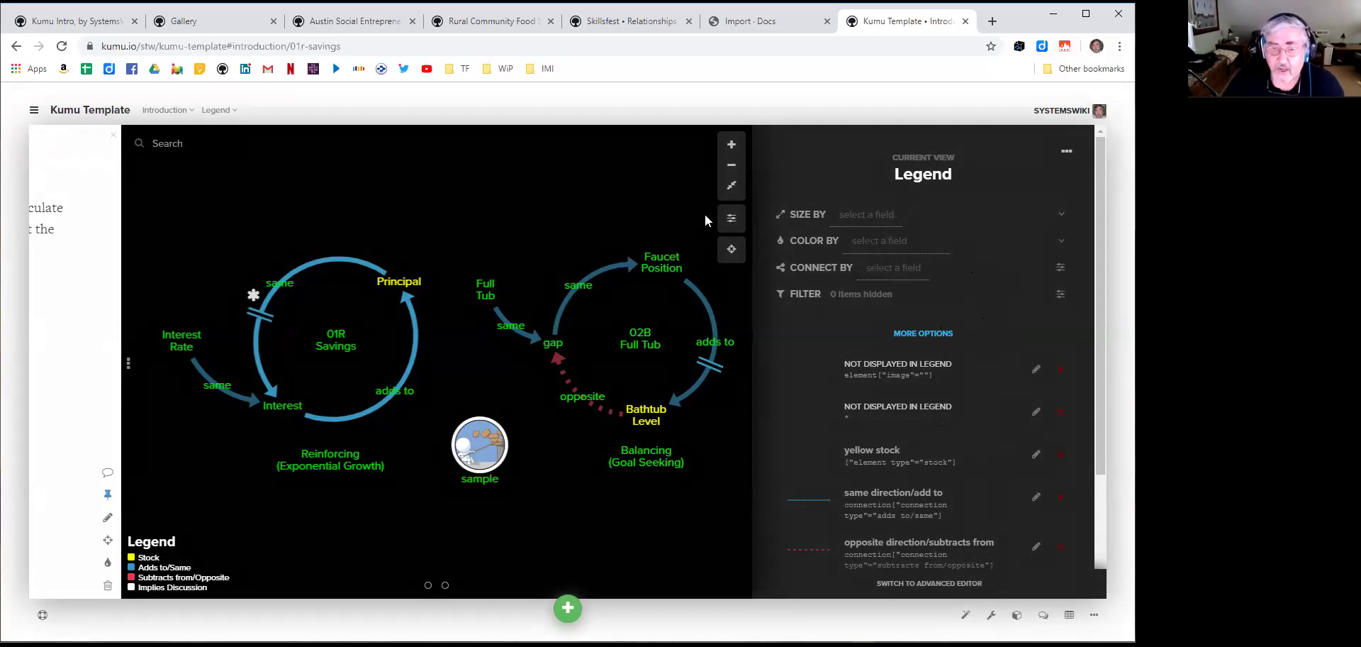
click(731, 218)
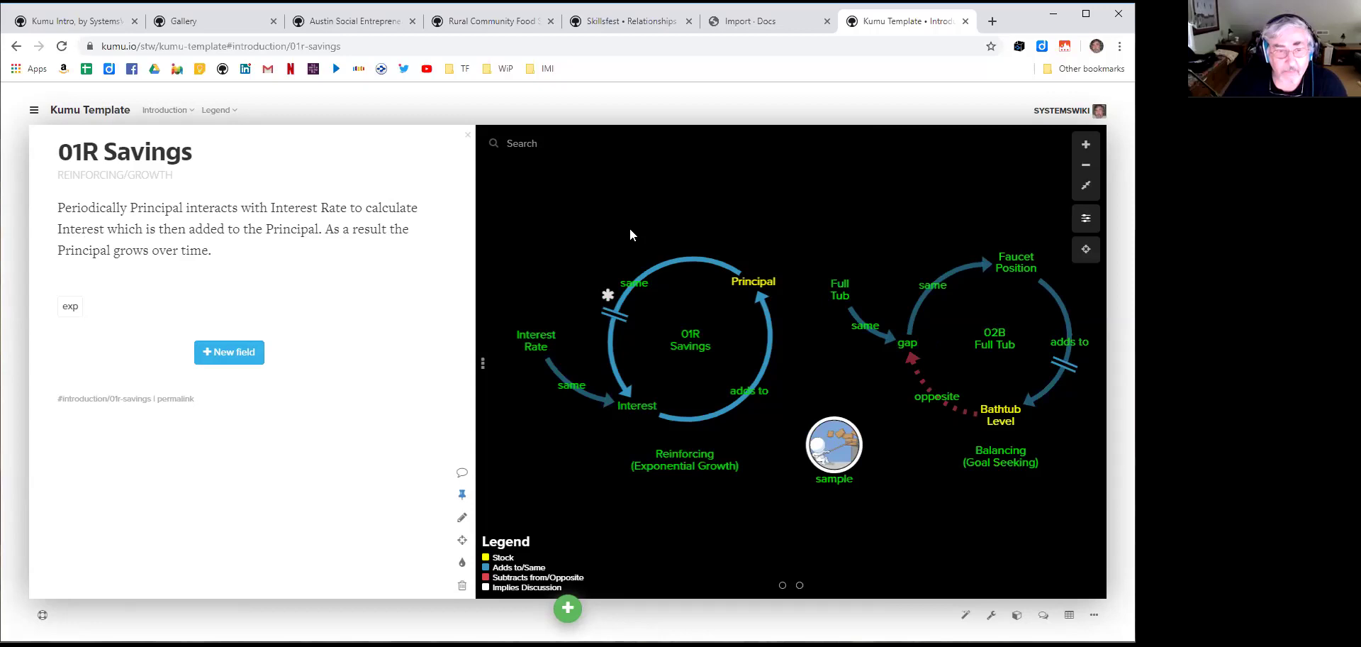
Close the view settings in the Austin Social Entrepreneurship project and show the fork option in its project overview
click(366, 22)
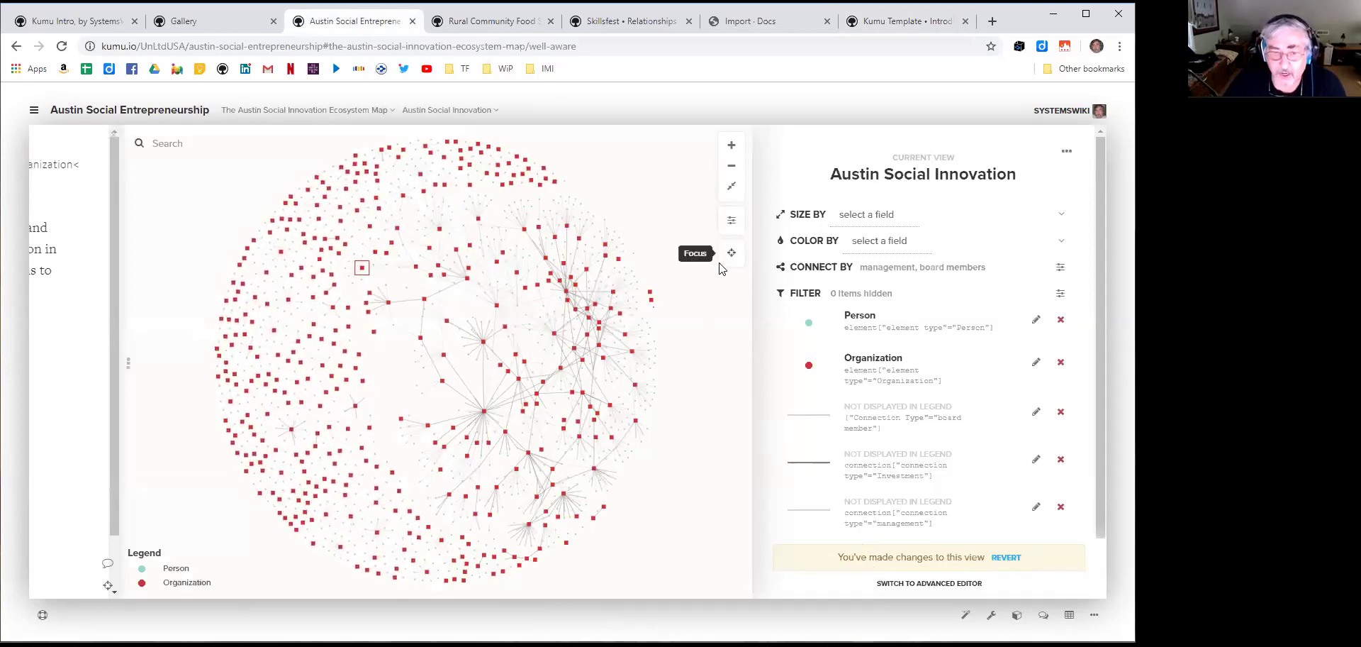
click(732, 220)
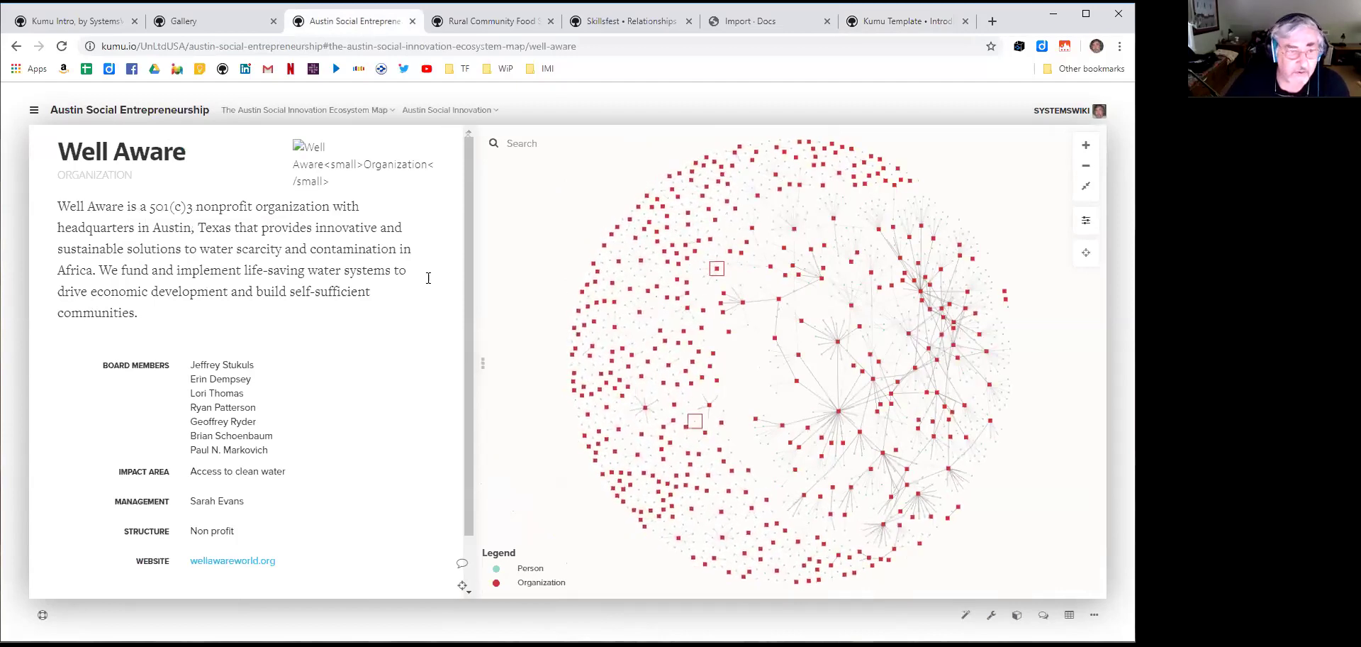
click(32, 110)
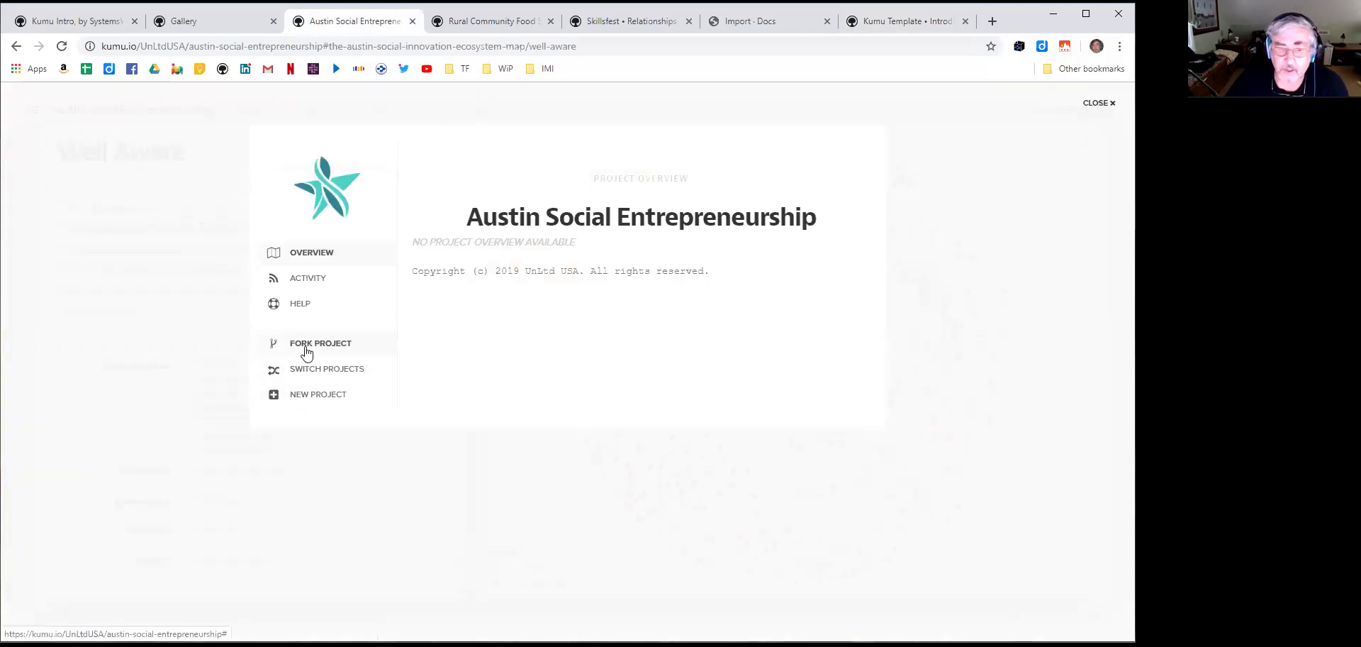
click(1094, 106)
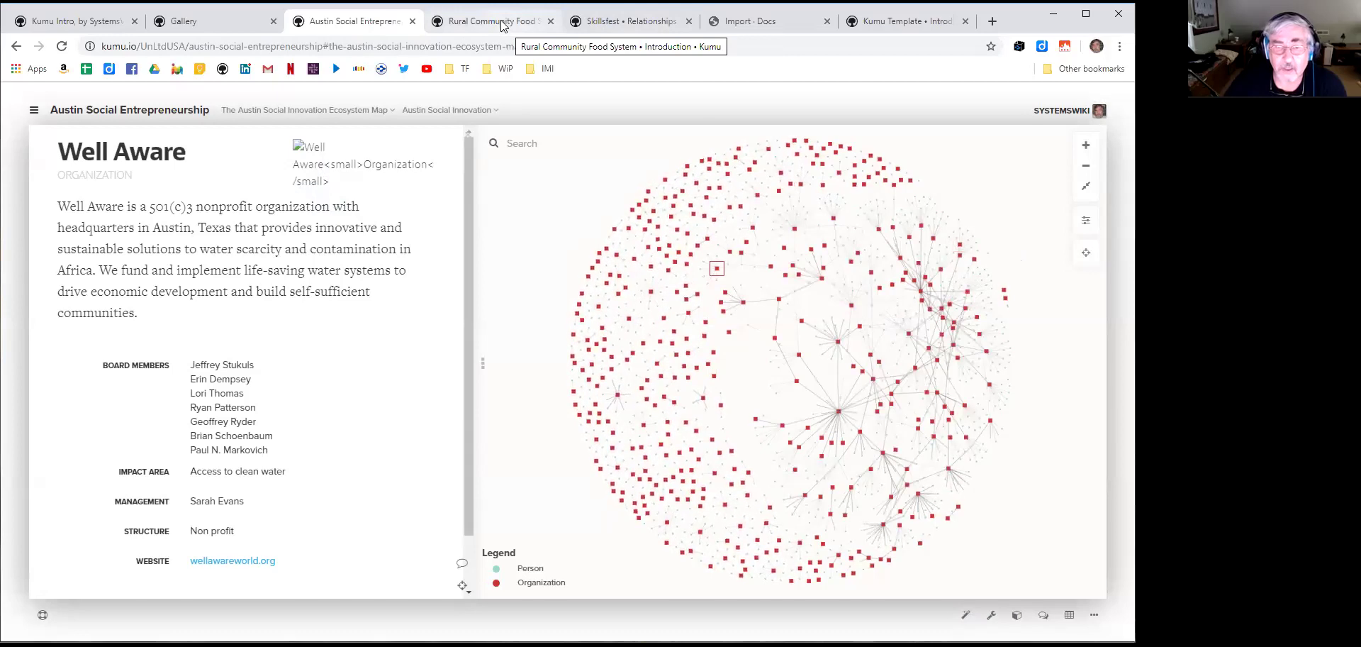
Review the Legend view's code for the Kumu Template project in the advanced editor and close the view settings
click(894, 23)
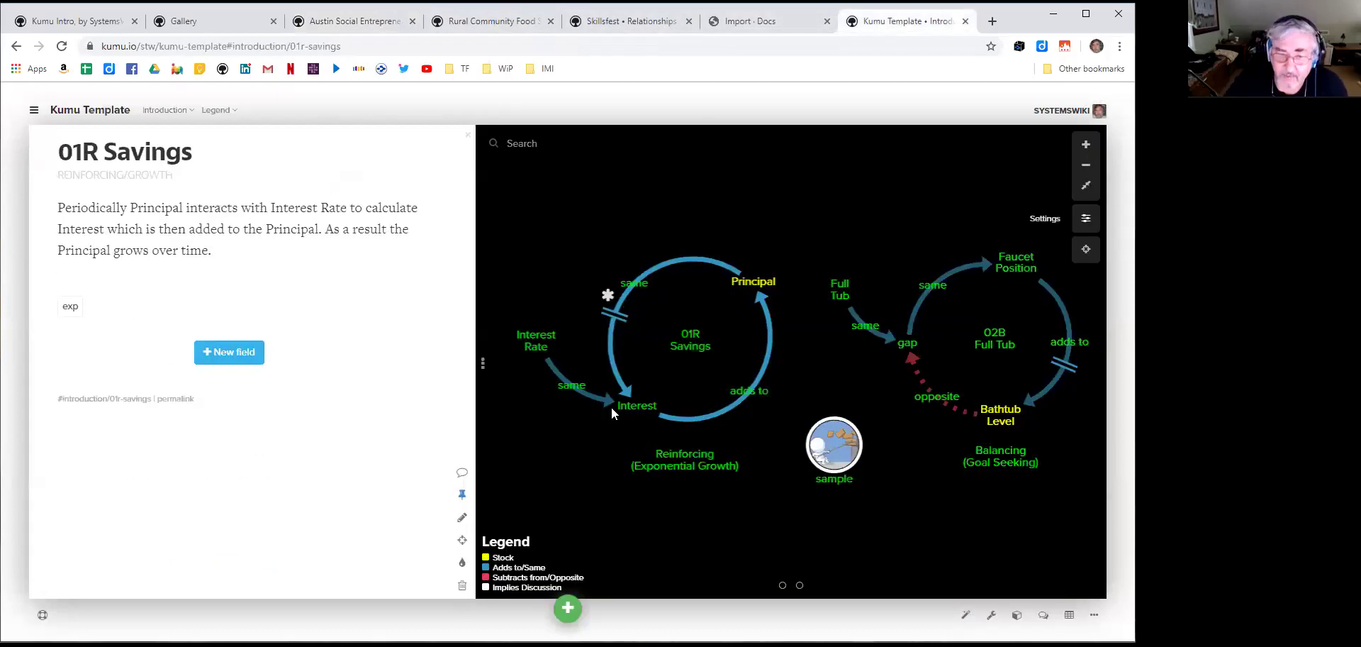
click(1085, 220)
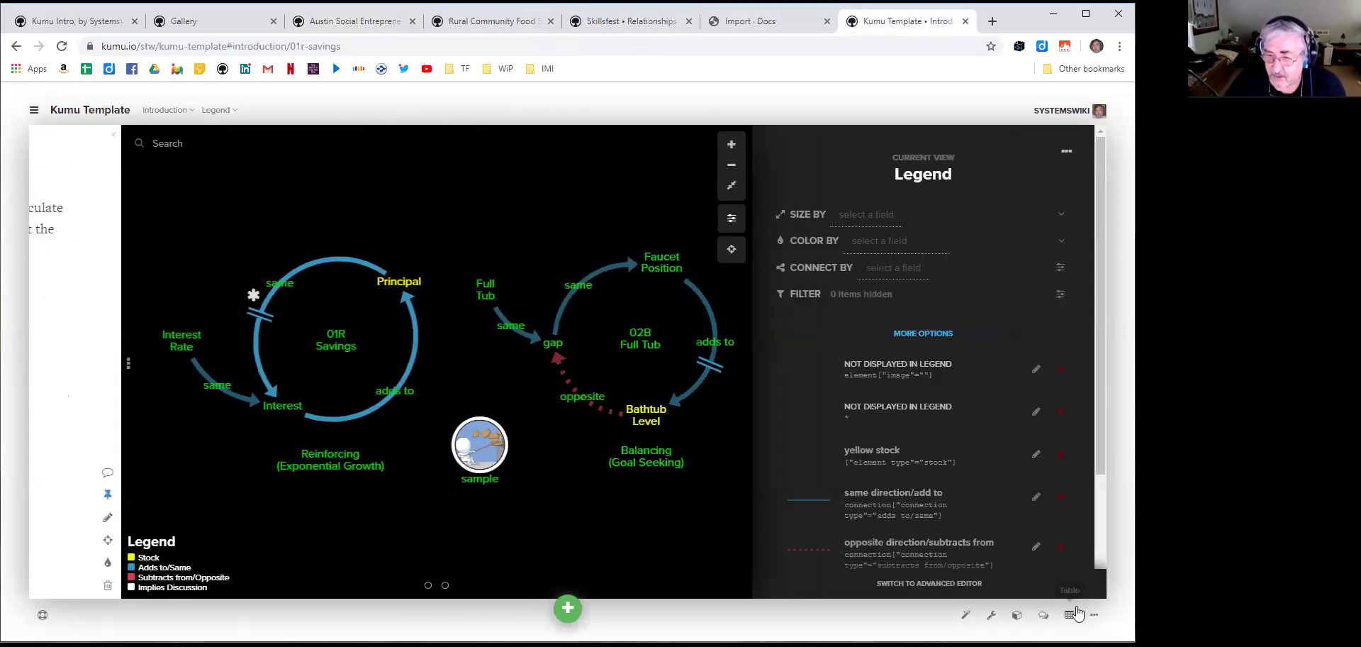
click(951, 583)
scroll(1022, 321, down, 10)
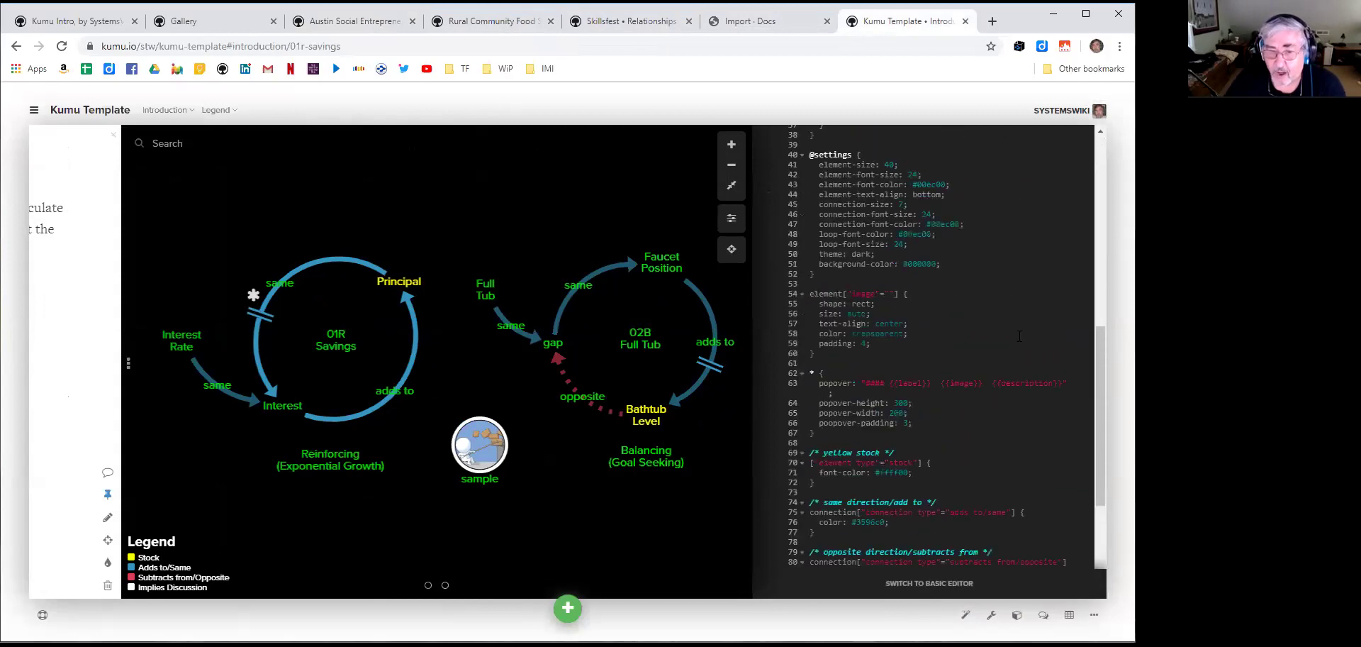
scroll(1019, 336, down, 3)
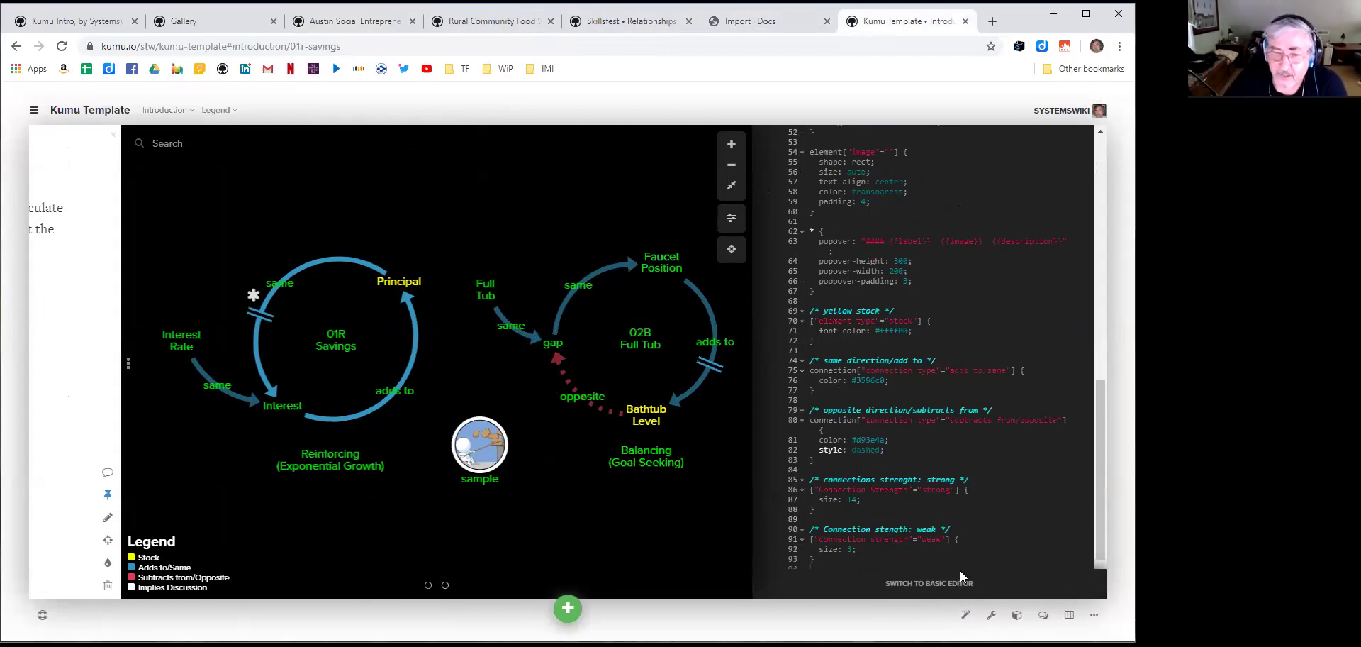
click(732, 219)
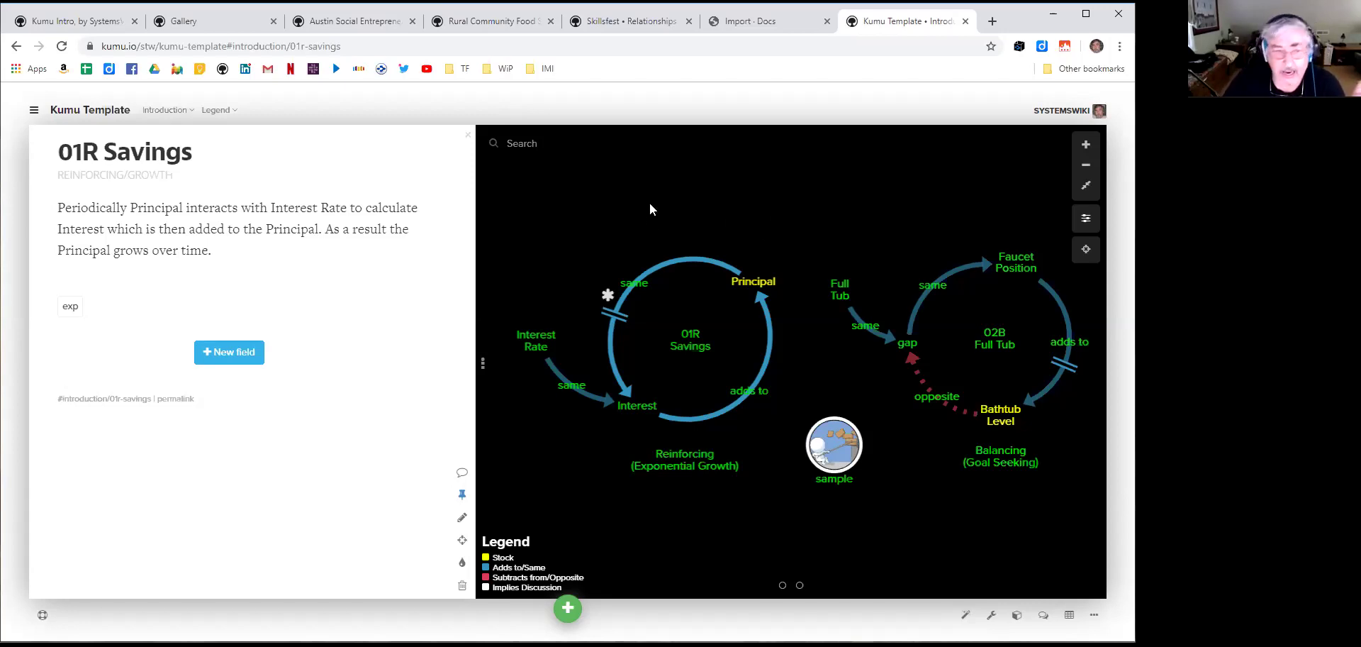
Review the choices of the Connection Type, Element Type and Loop Type fields in the Kumu Template project
click(34, 111)
click(300, 367)
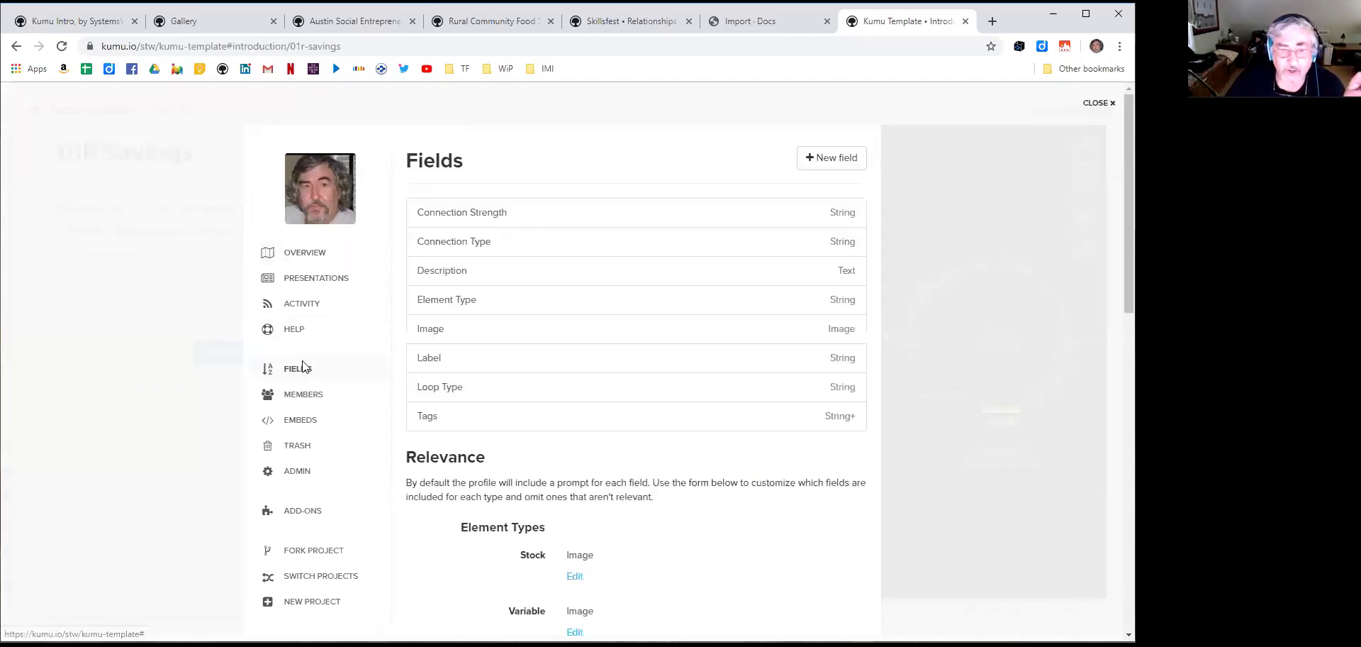
click(463, 245)
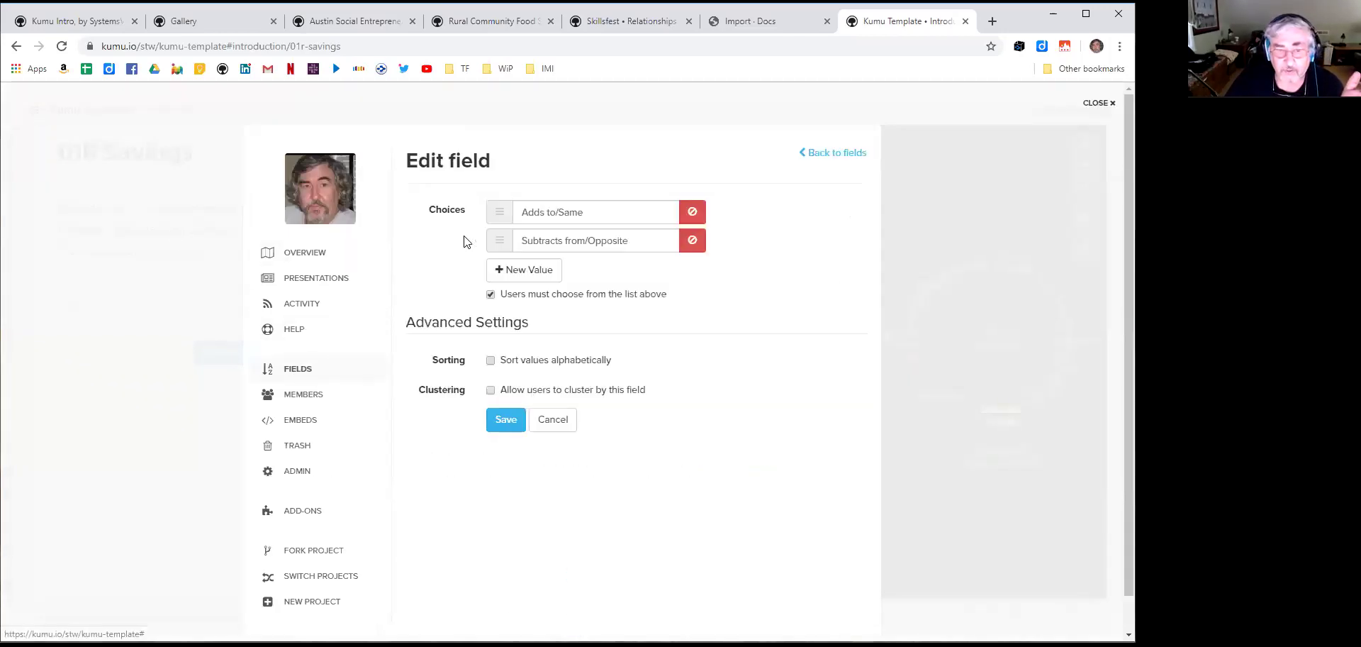
click(831, 155)
click(462, 296)
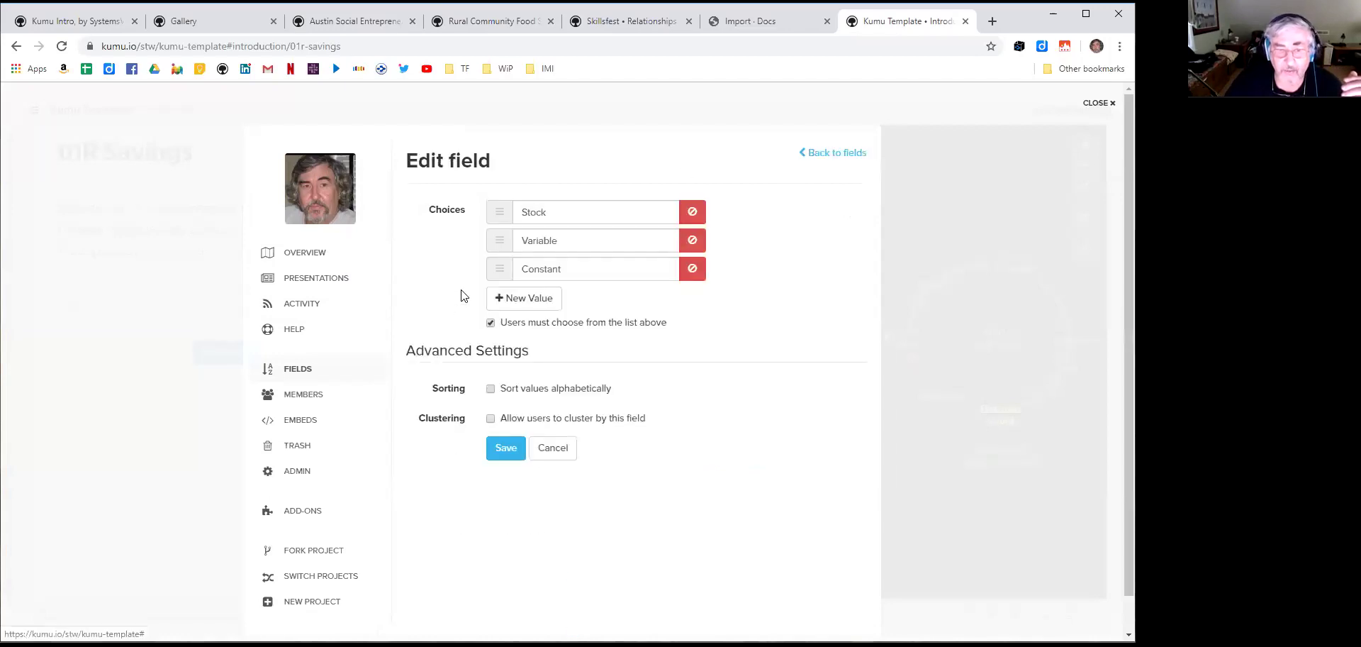
click(827, 154)
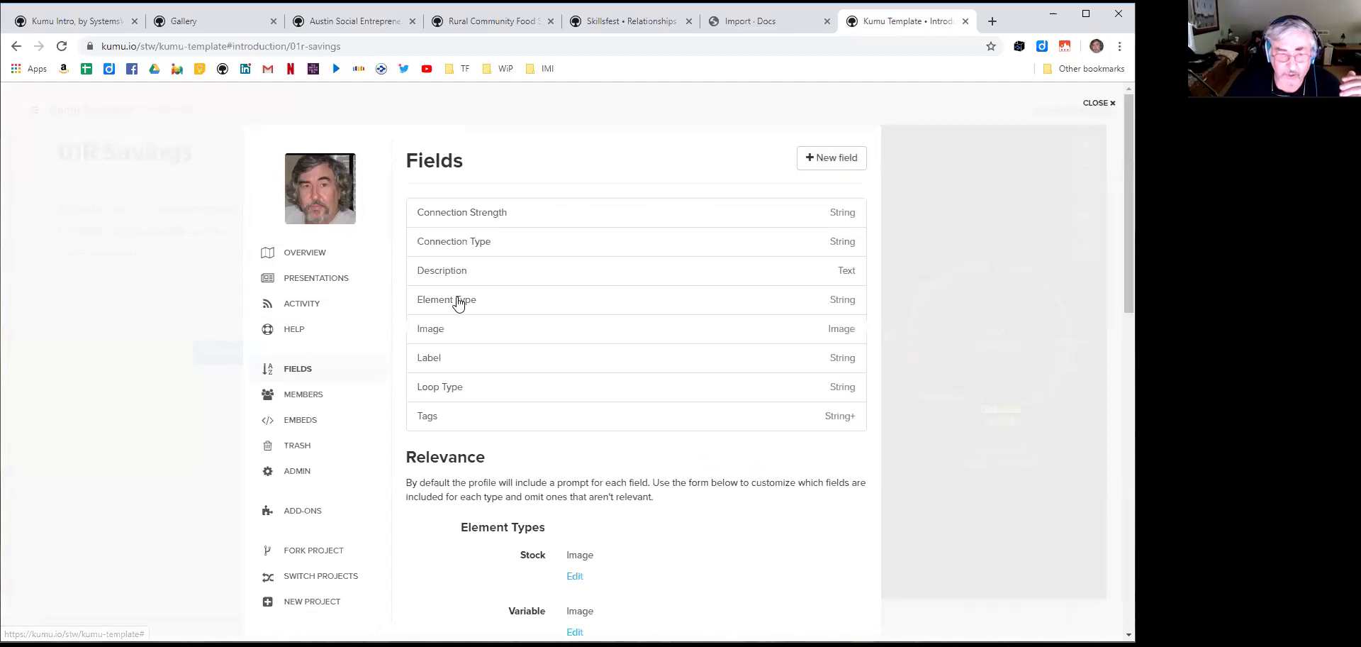
click(437, 387)
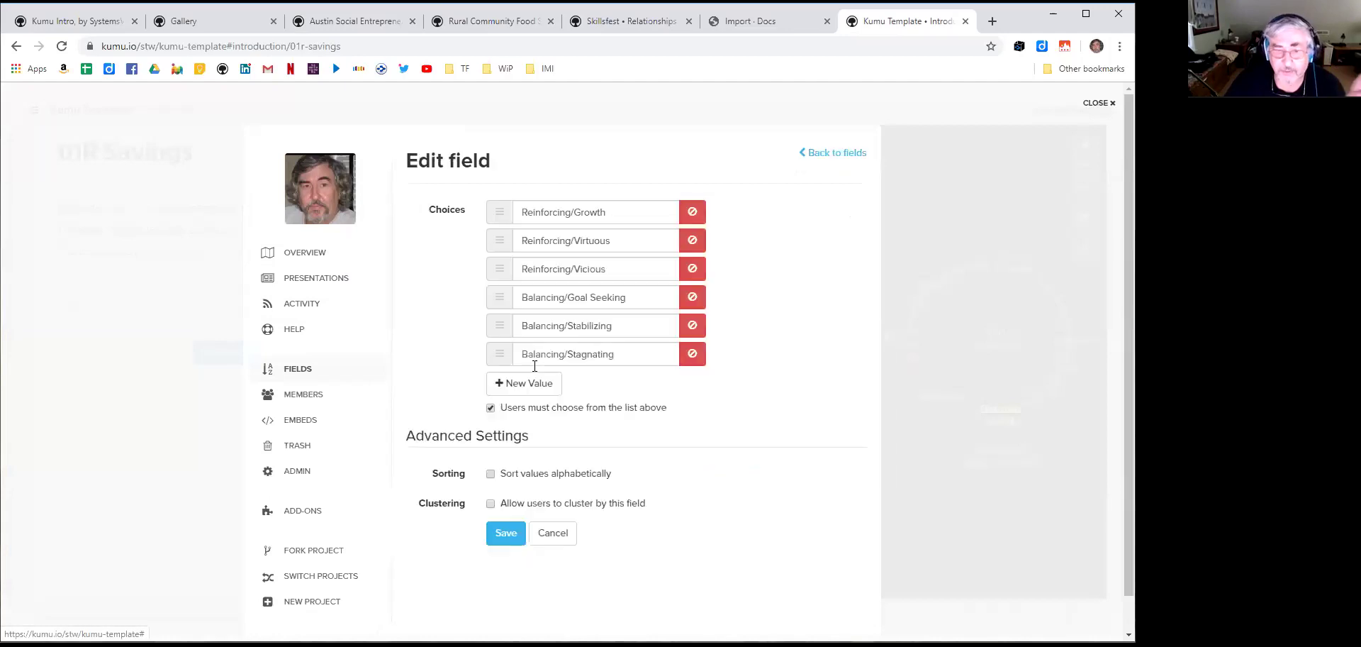
click(831, 154)
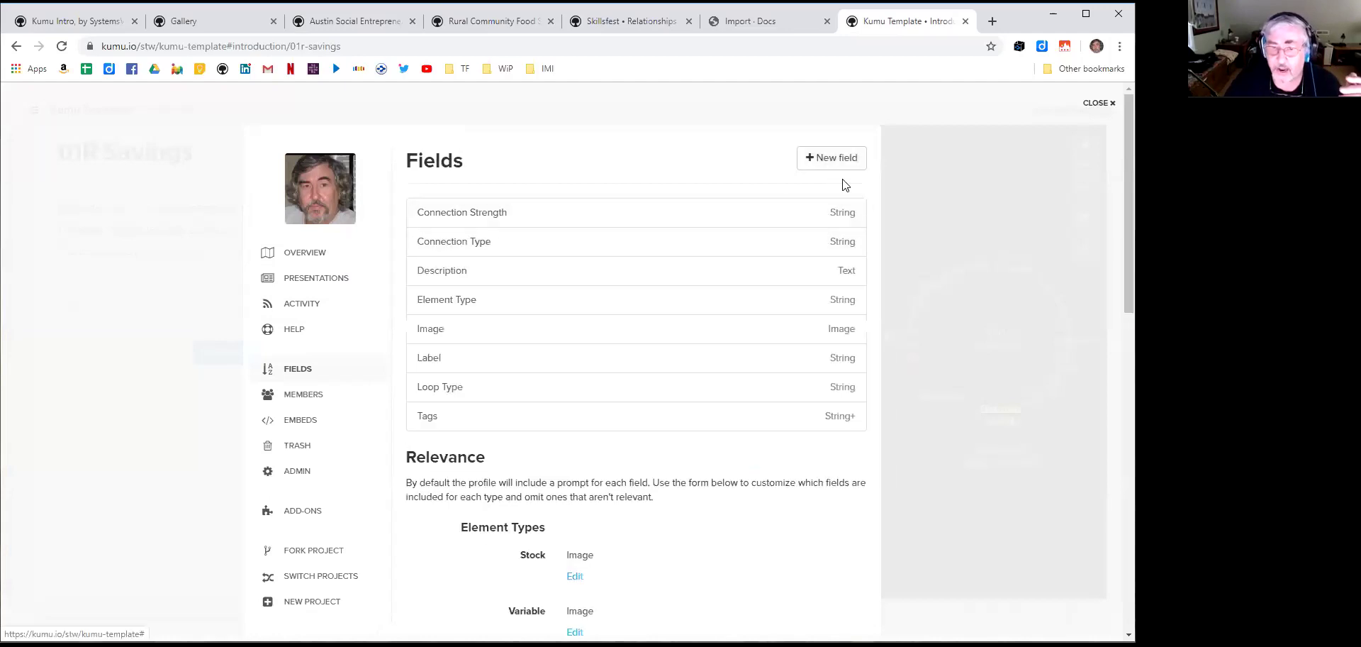
click(1096, 103)
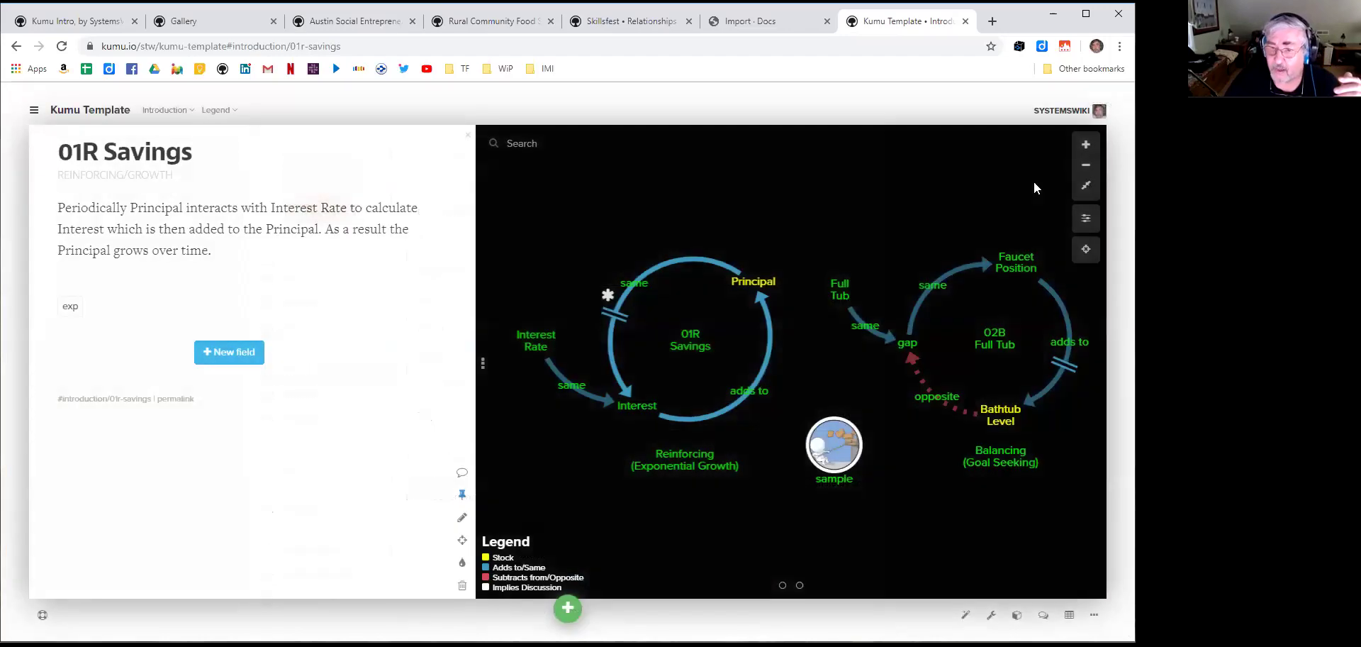
Review the Legend view's settings and popover code, and preview the popovers for Principal and other map elements
click(1088, 226)
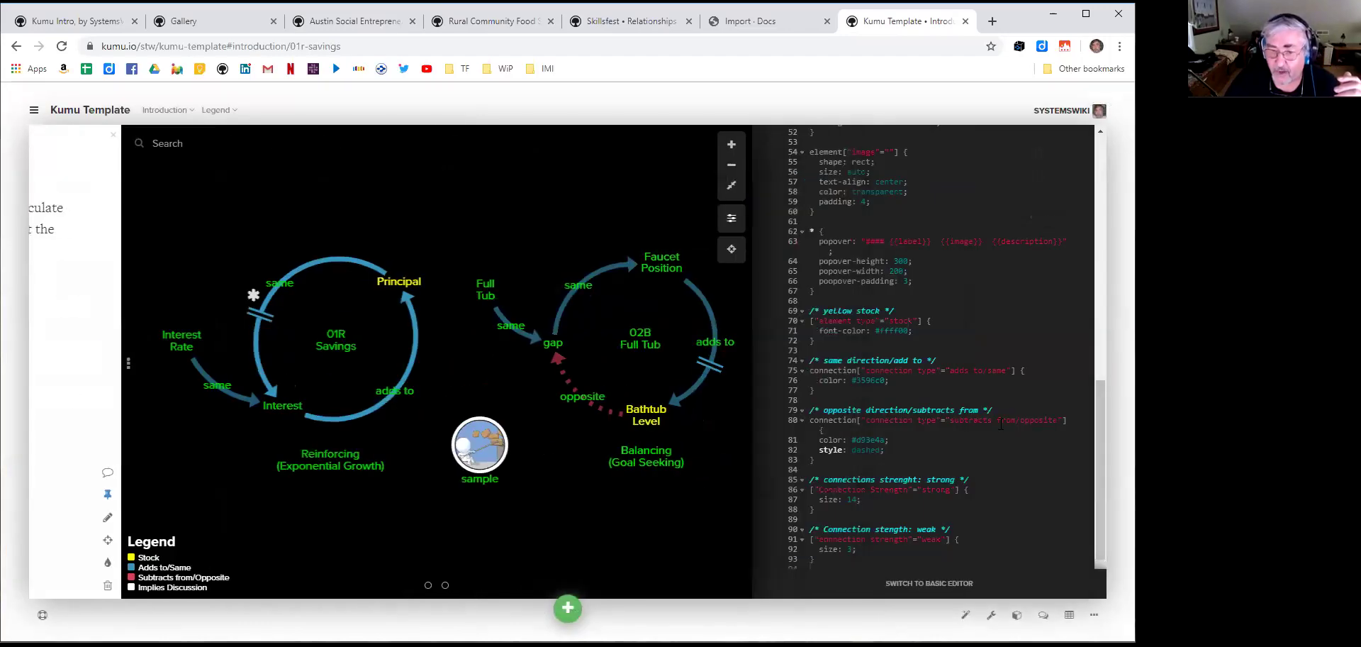
scroll(1001, 449, up, 9)
scroll(1009, 444, down, 5)
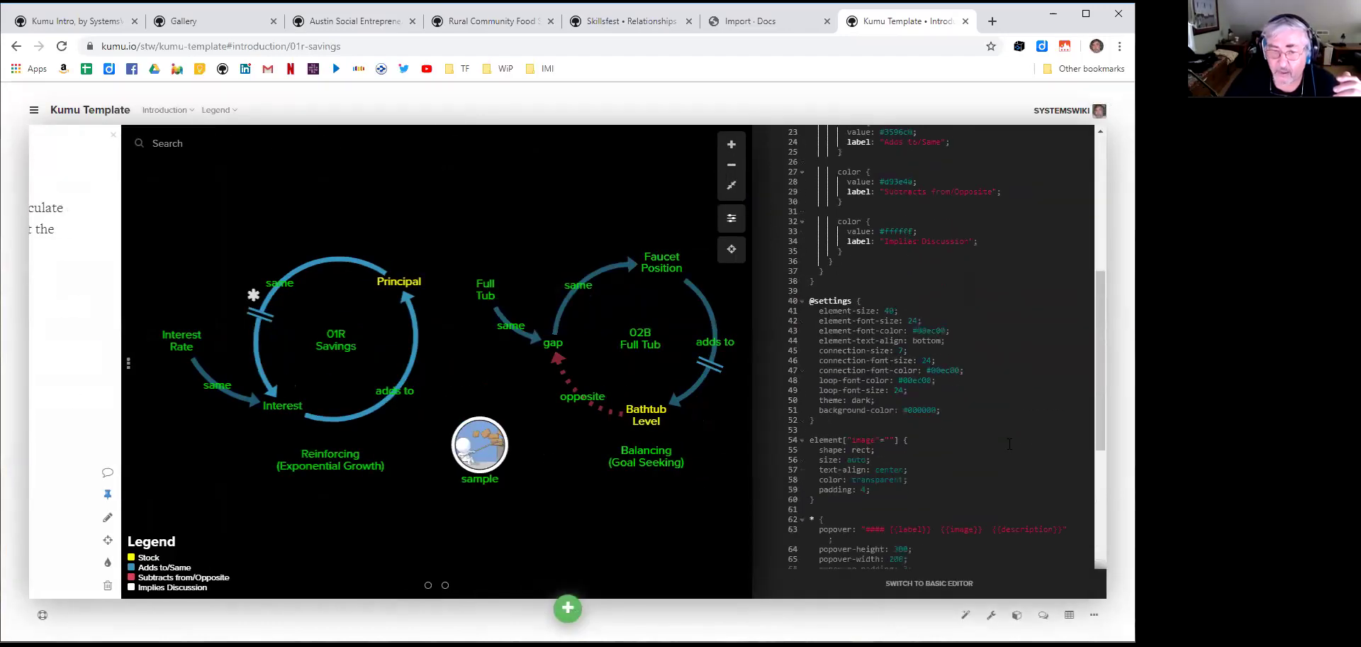
scroll(1010, 444, down, 3)
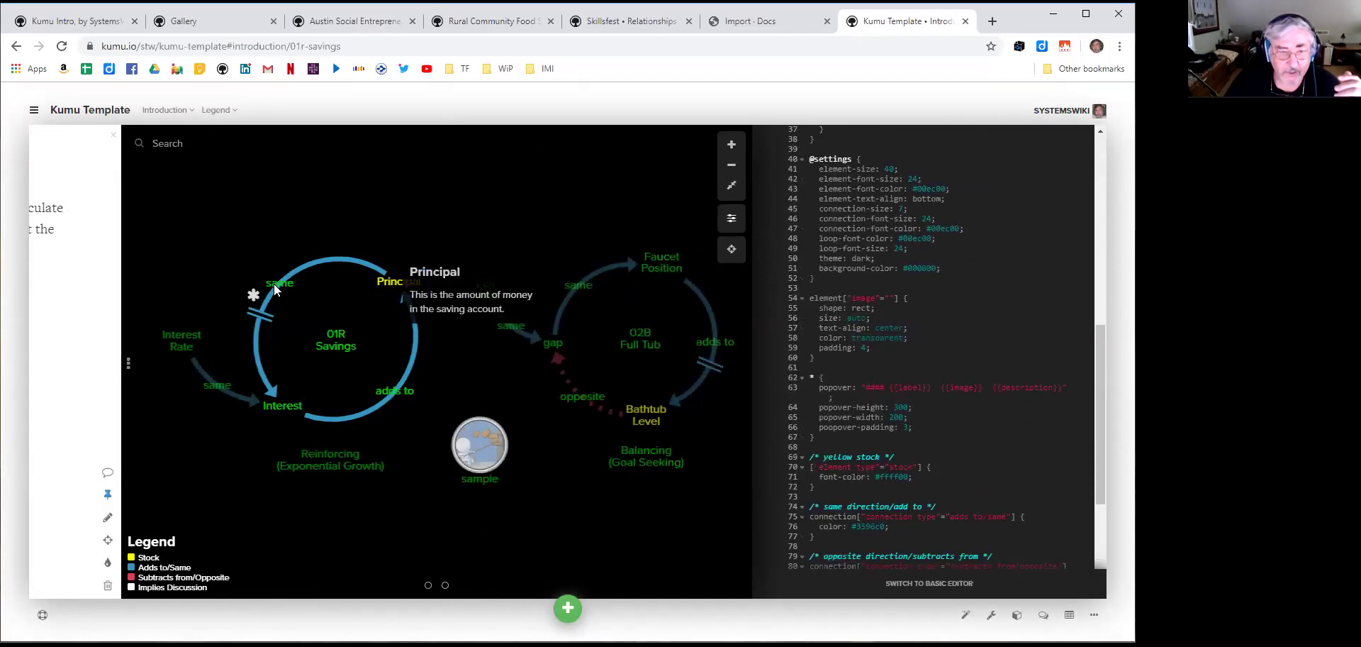
mouse_move(280, 406)
mouse_move(557, 353)
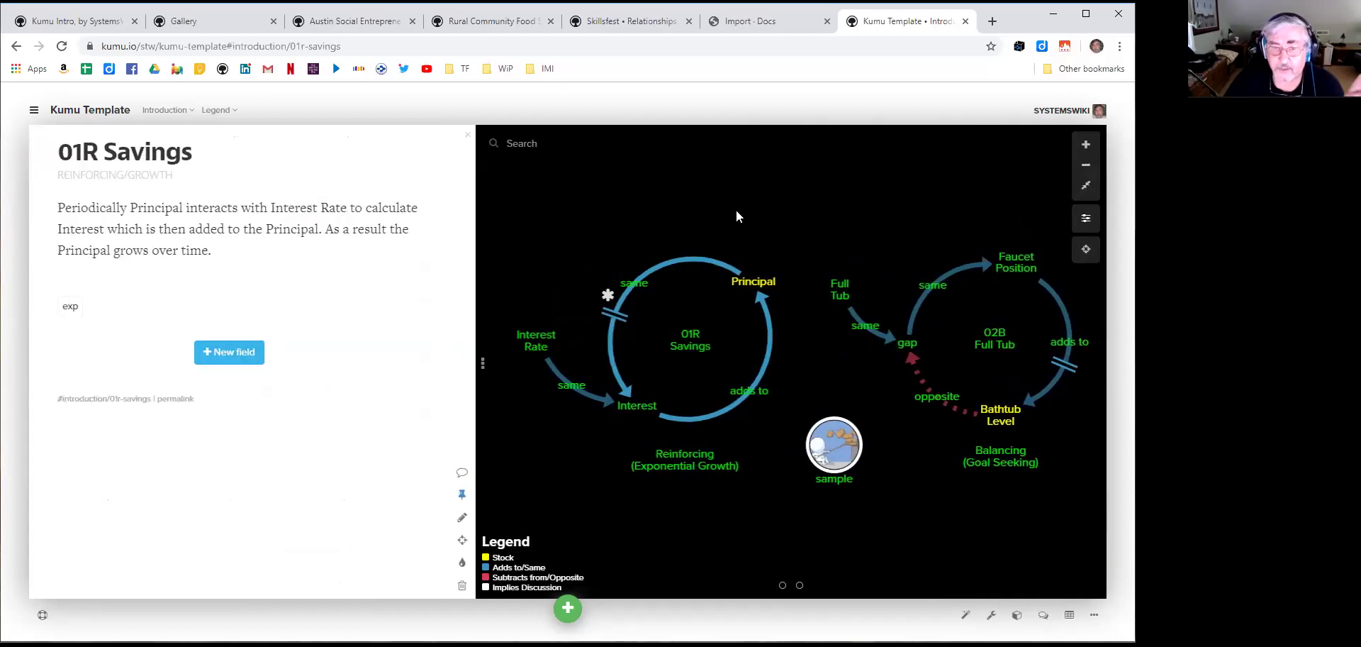
Open the bookmarked Kumu Template Empty project in a new browser tab and switch to it
click(504, 69)
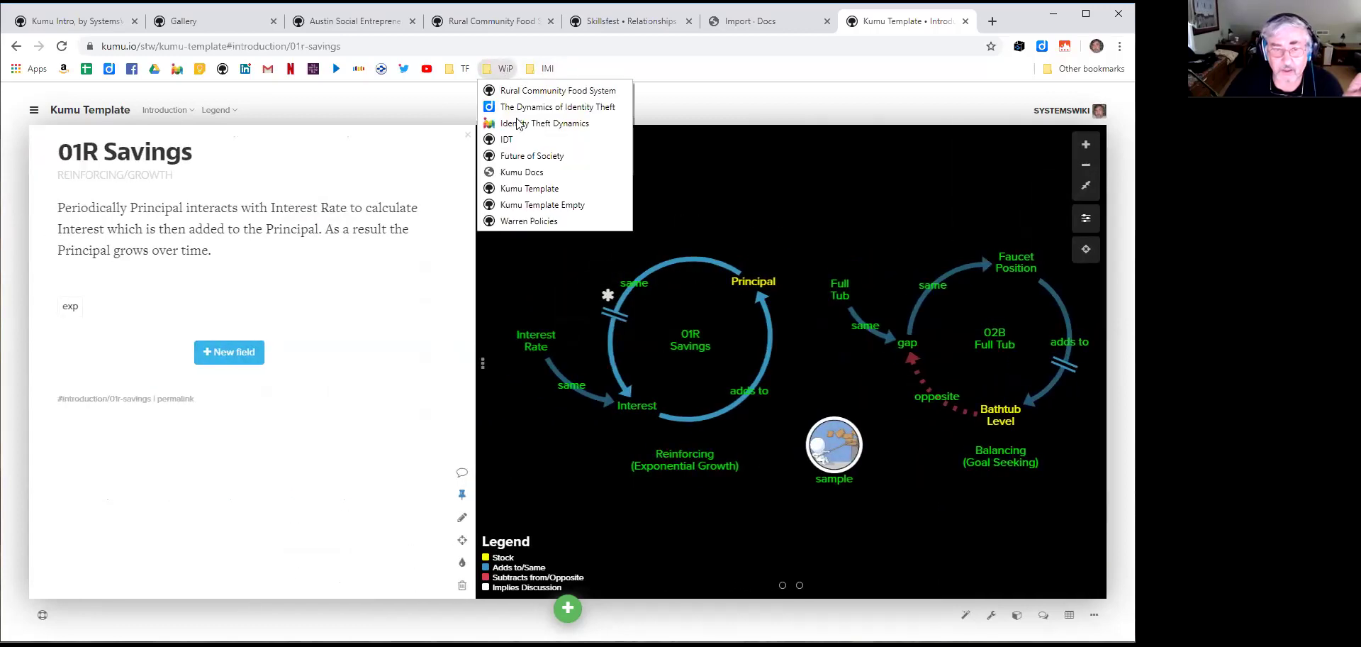
right_click(516, 205)
click(541, 218)
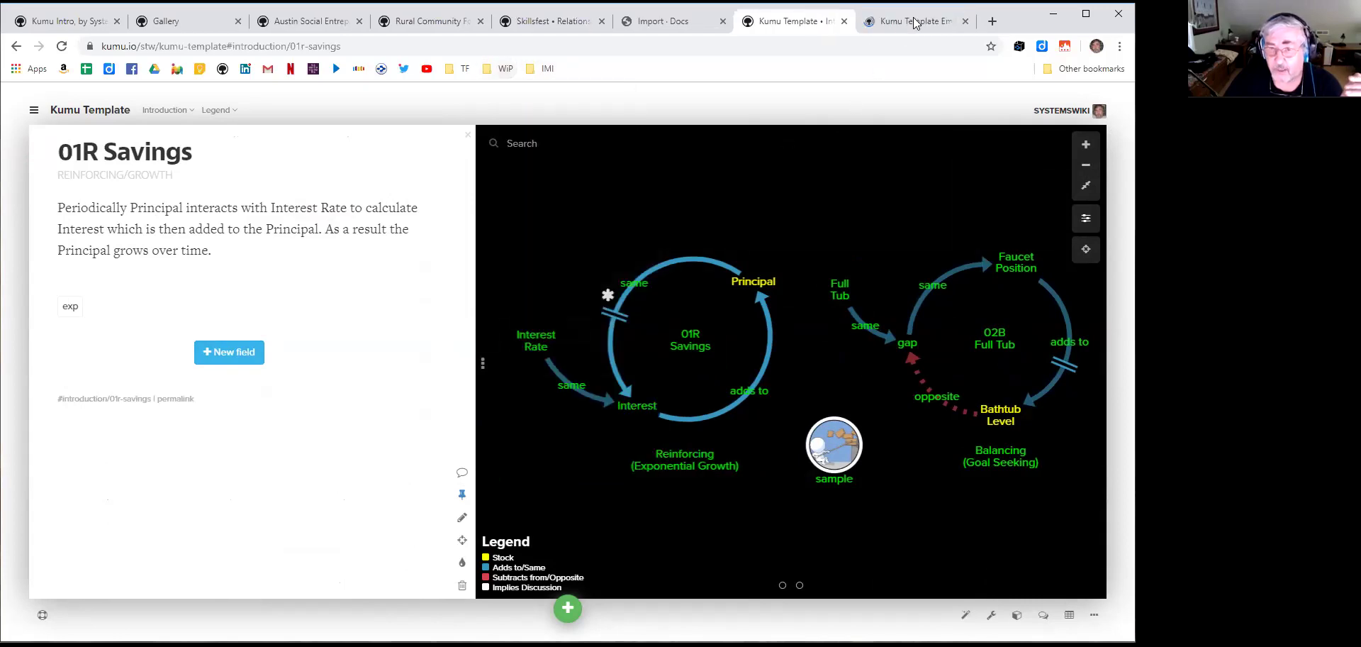
click(915, 23)
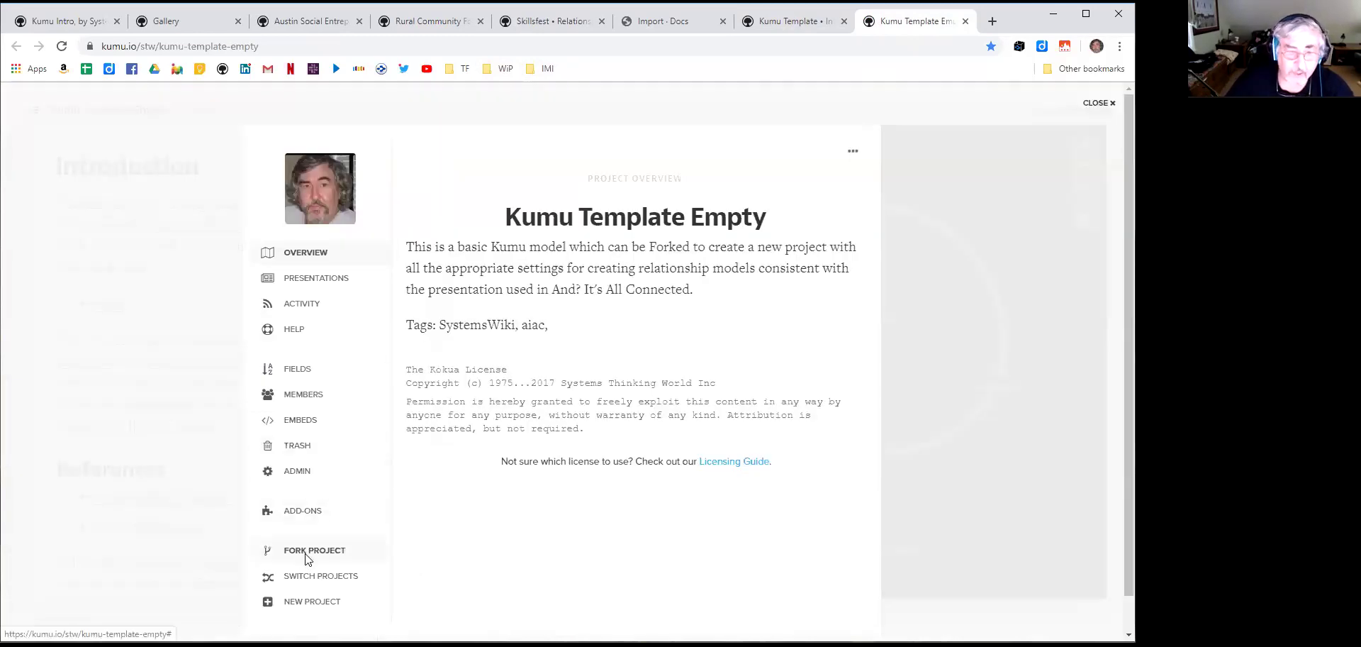
Show the Fork Project page for Kumu Template Empty and return to its map without forking
click(306, 552)
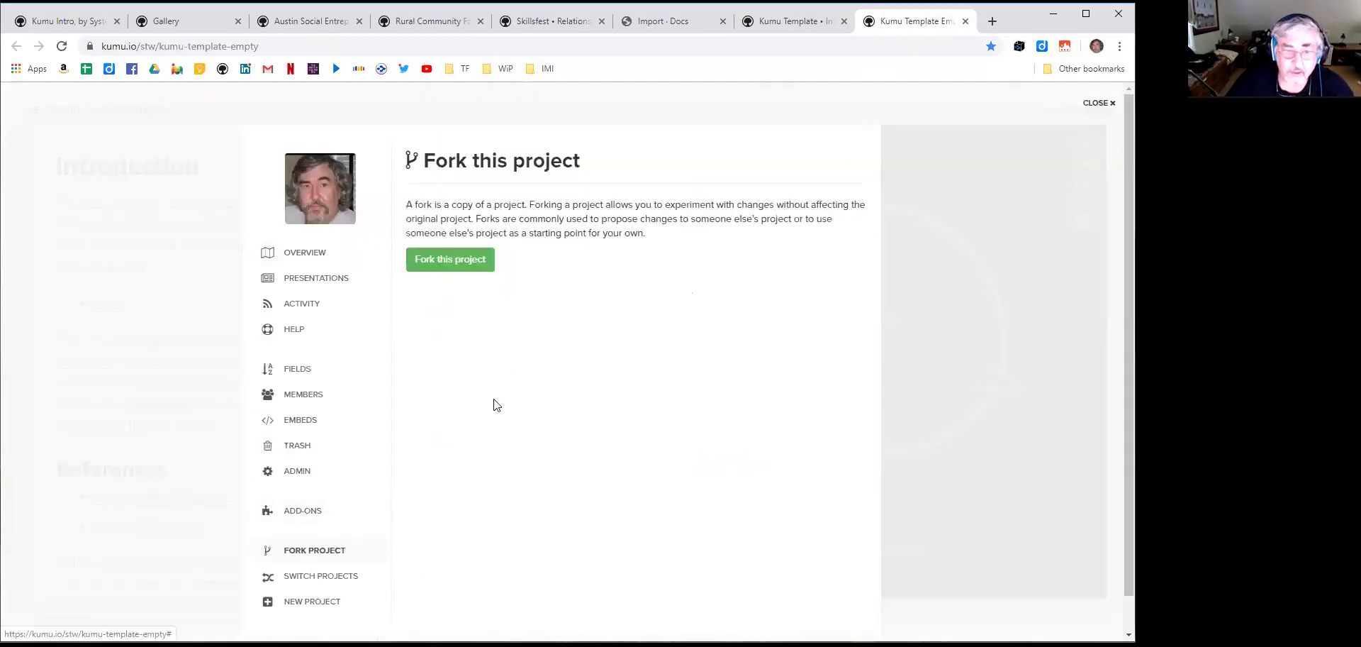
click(1092, 105)
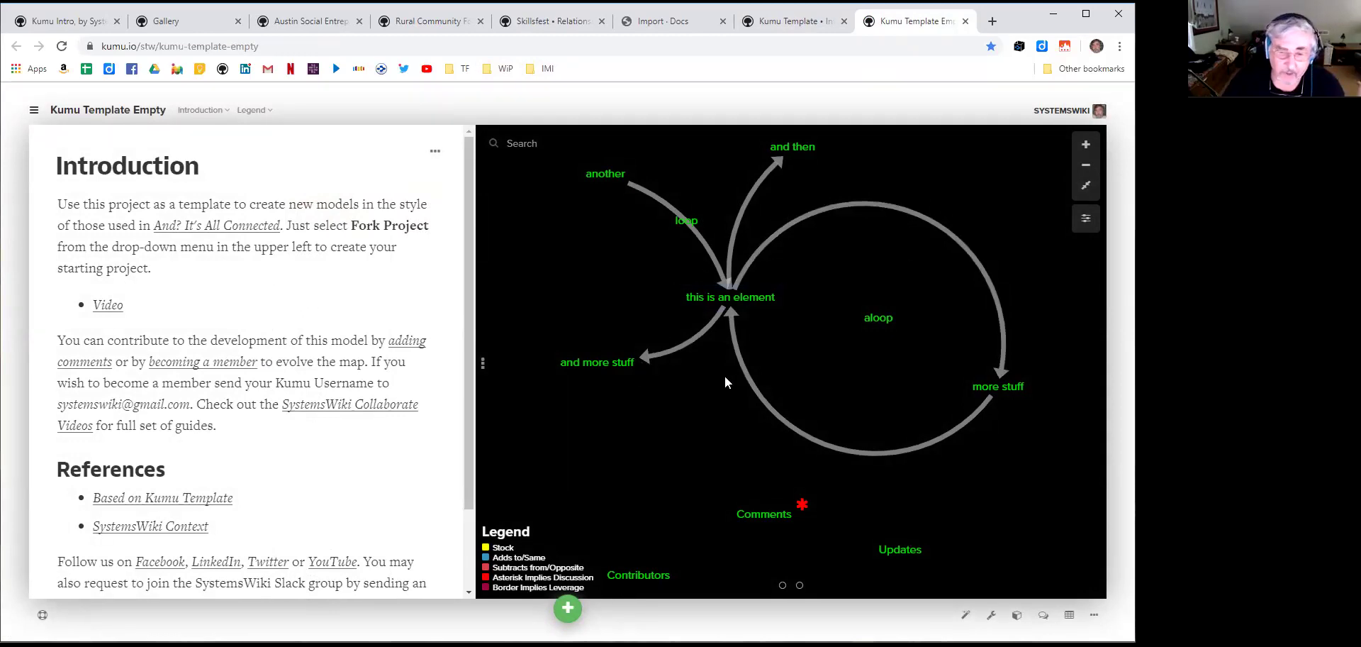
drag(849, 329, 851, 379)
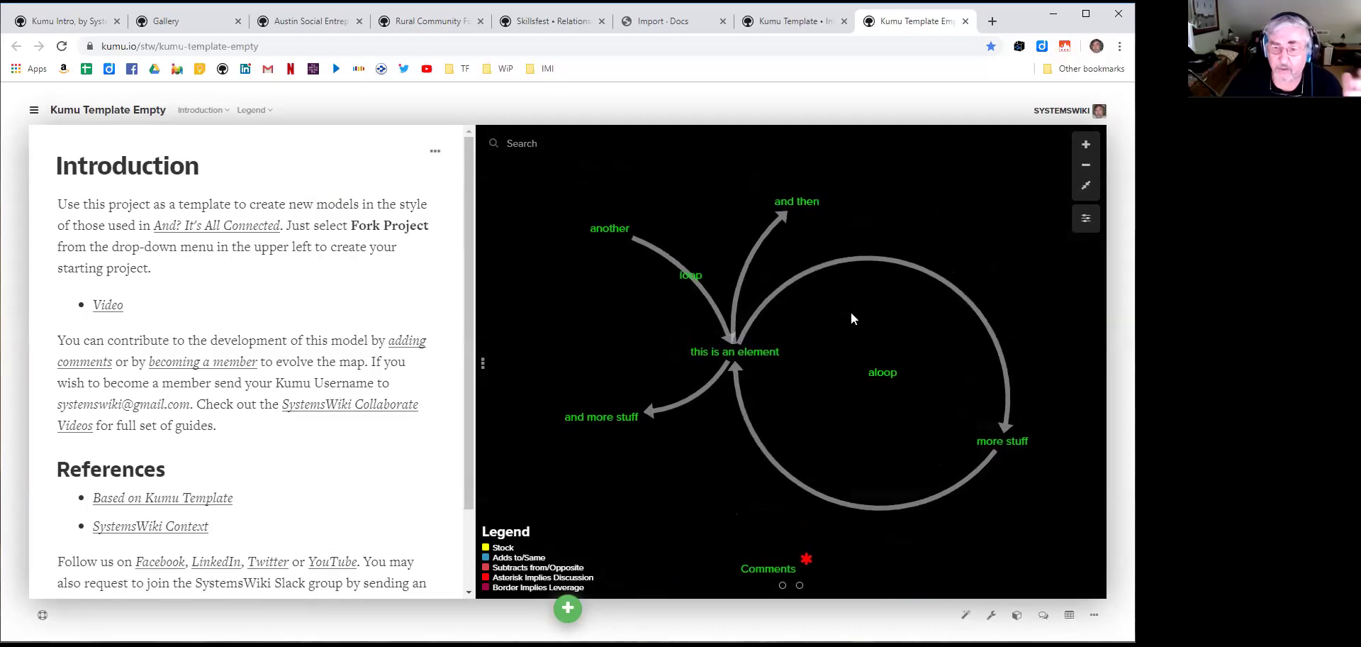
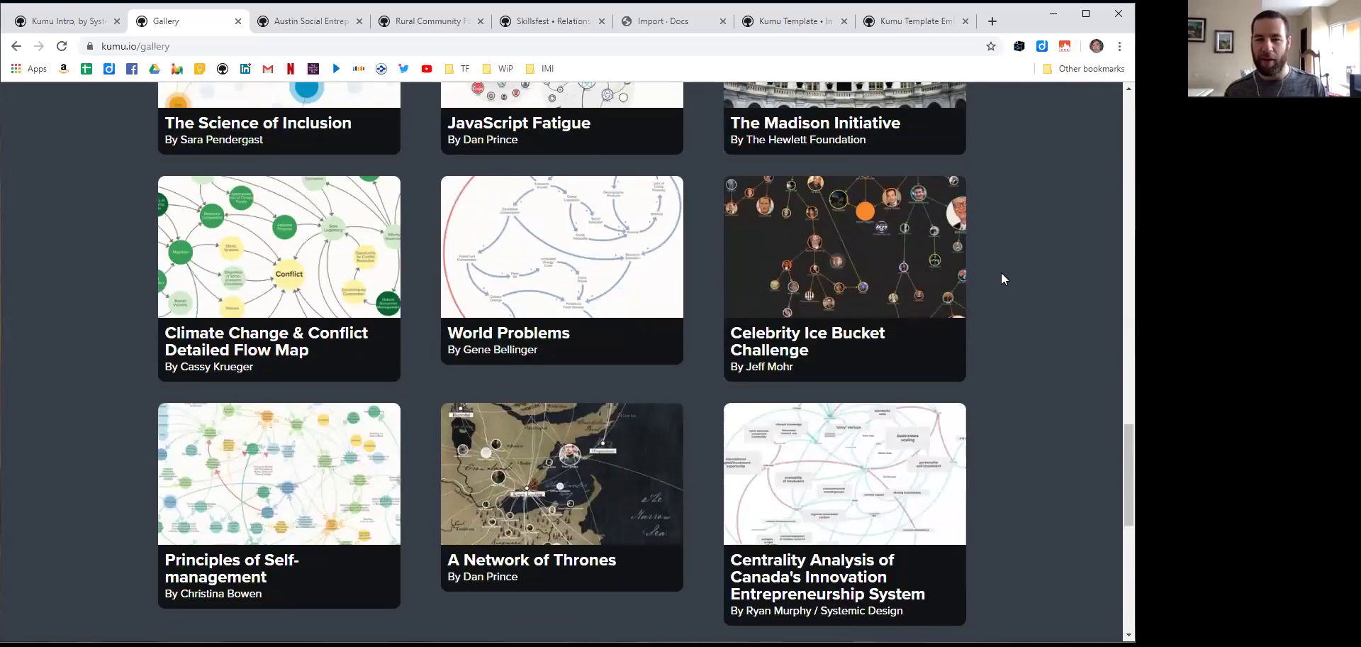
scroll(1001, 273, down, 4)
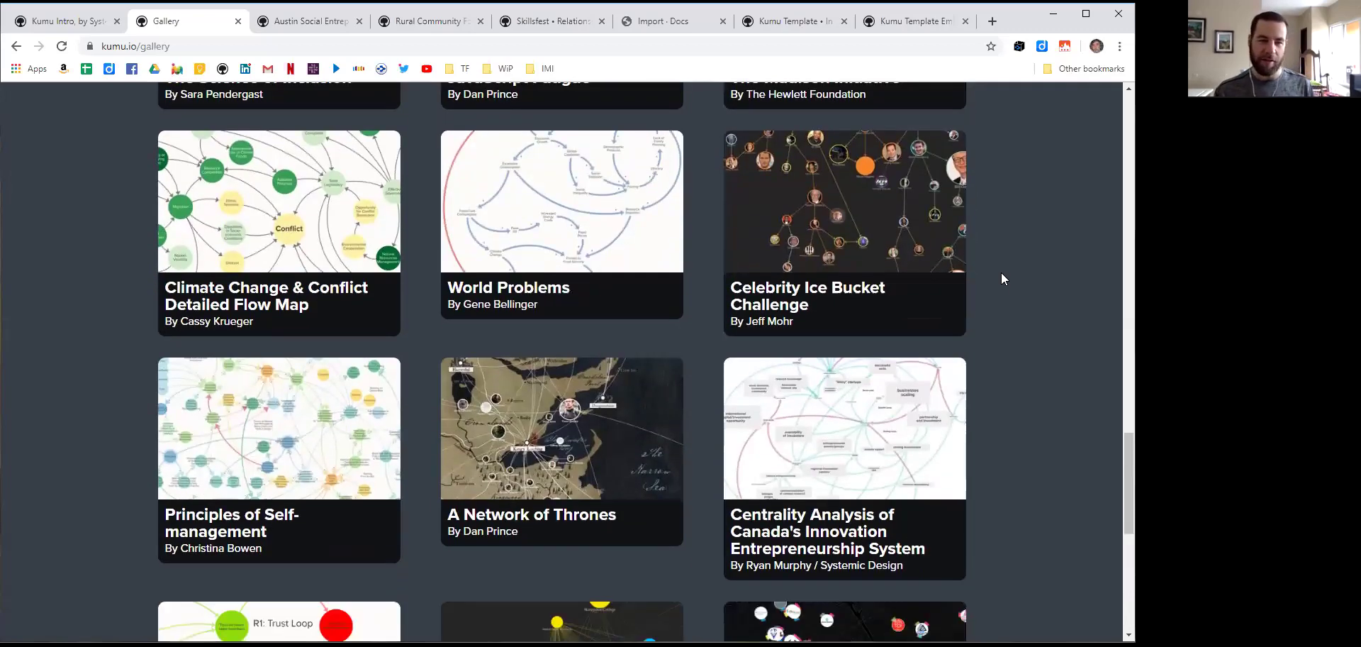
scroll(1001, 273, up, 4)
scroll(1001, 272, up, 1)
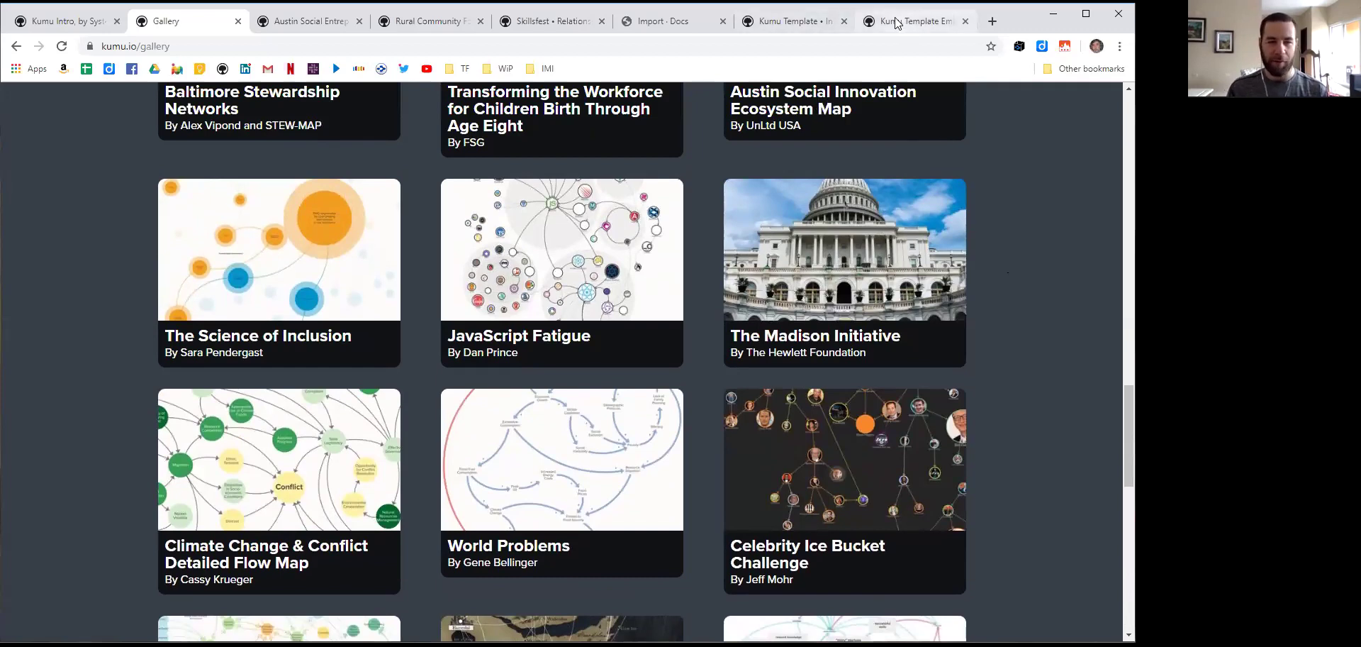
Create an embed / share link for the Kumu Template's Introduction map, including the map overview in the sidebar and the current position and scale
click(799, 22)
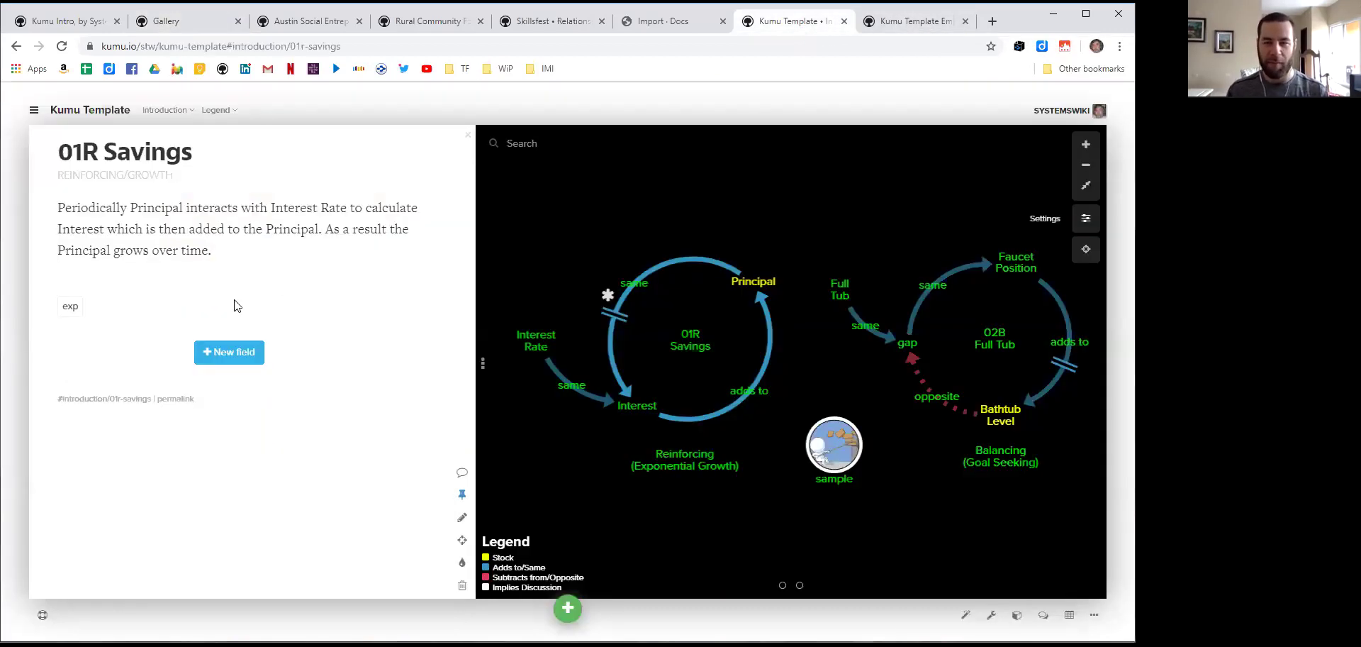
click(33, 110)
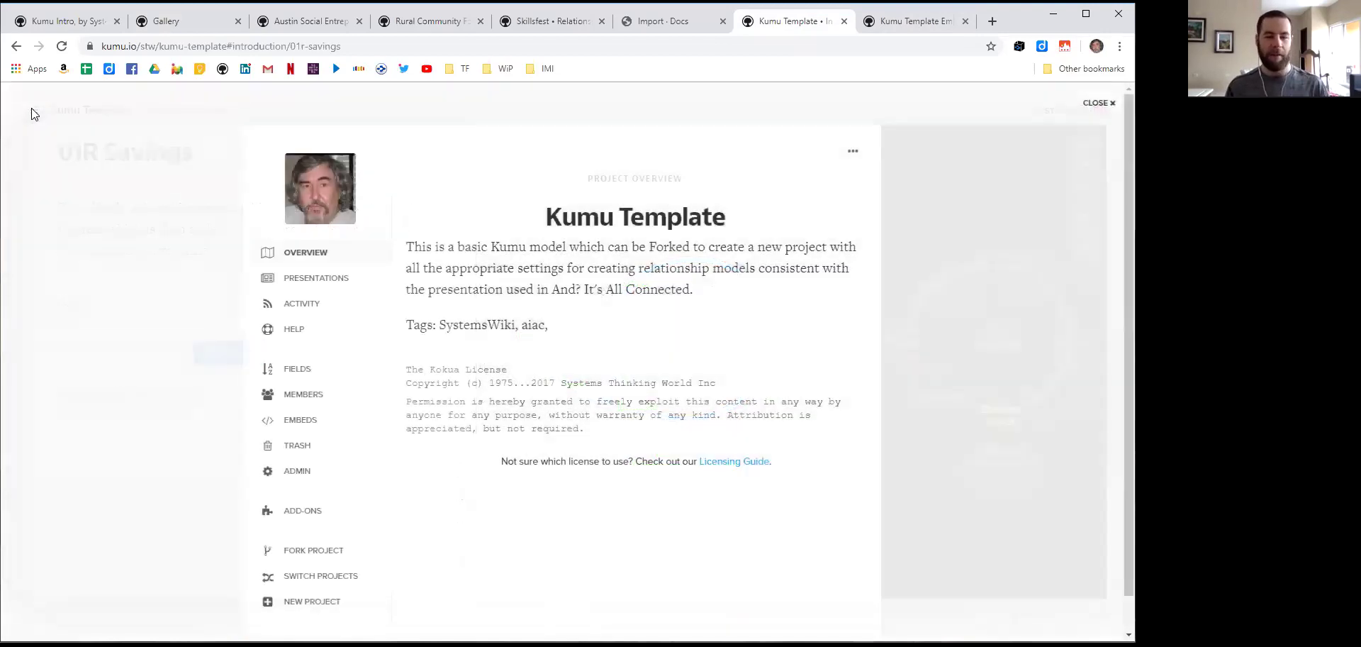
click(314, 427)
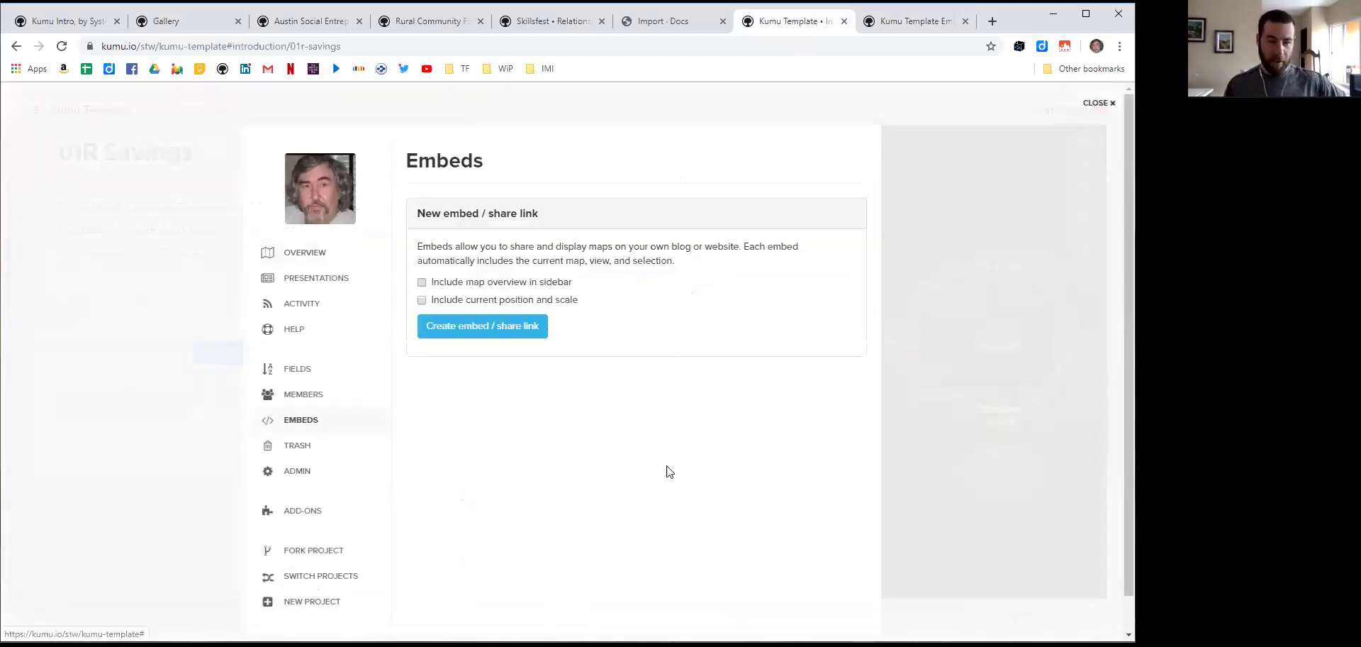
click(422, 282)
click(421, 299)
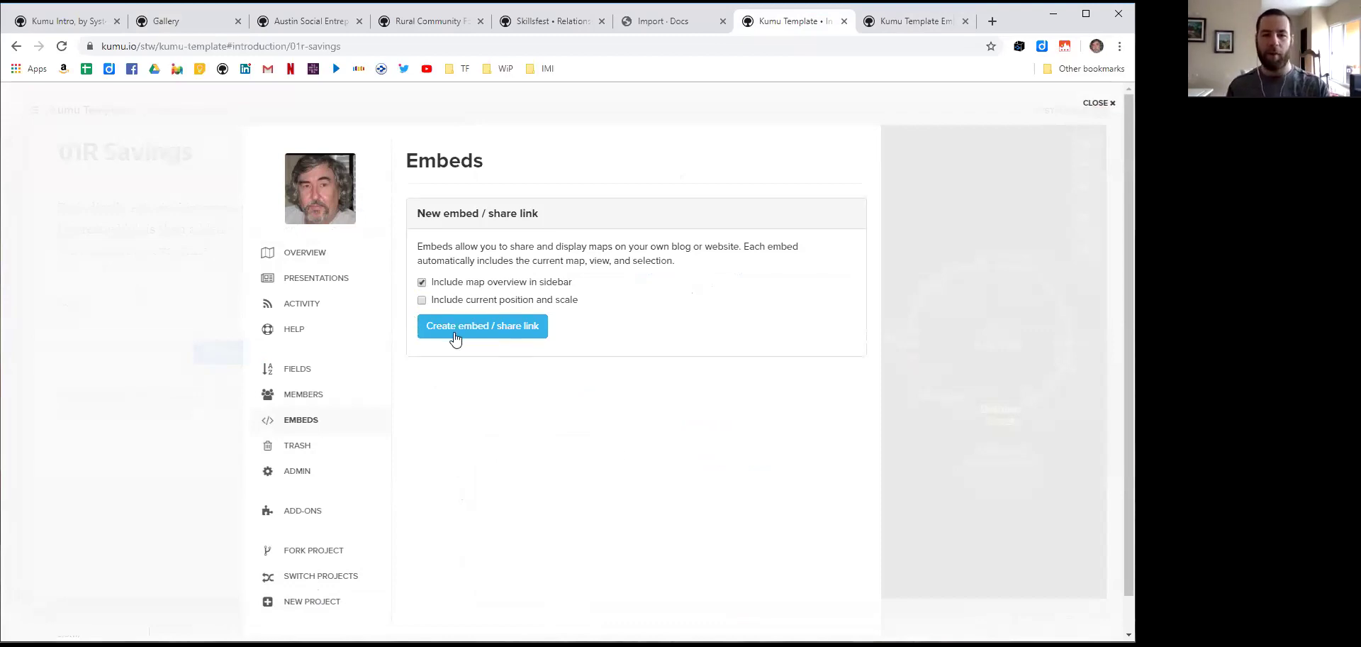
click(504, 322)
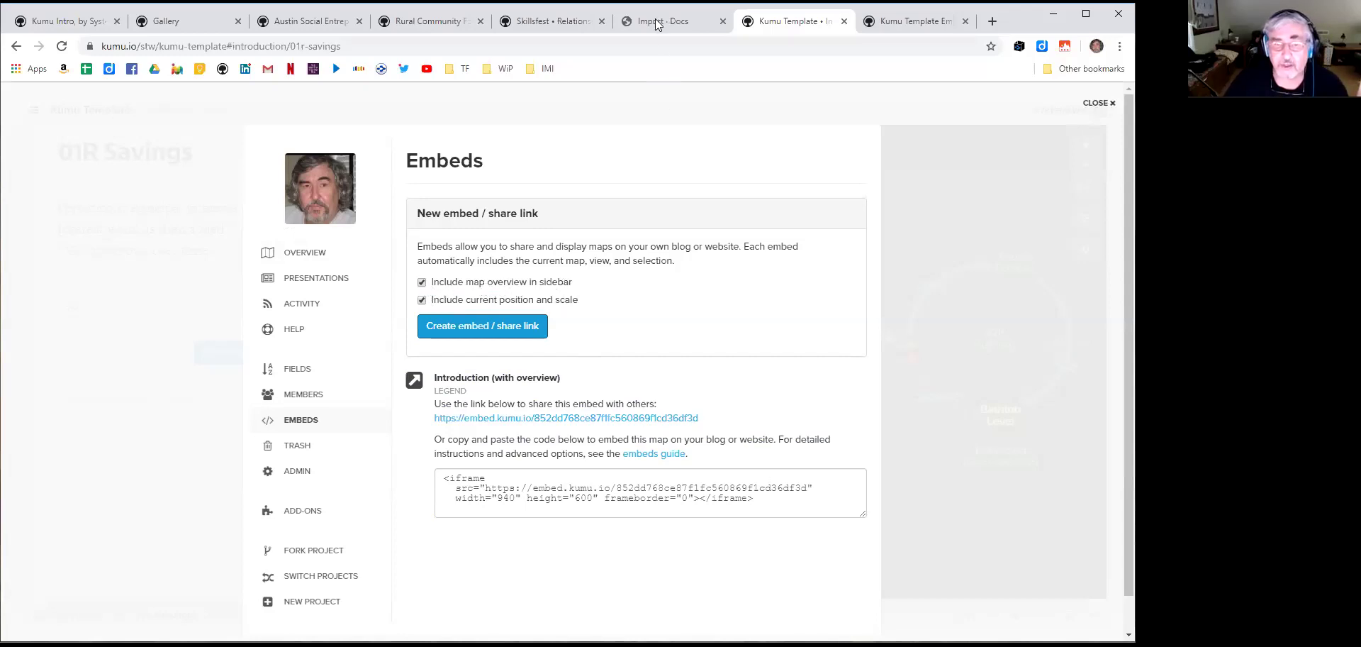
click(555, 21)
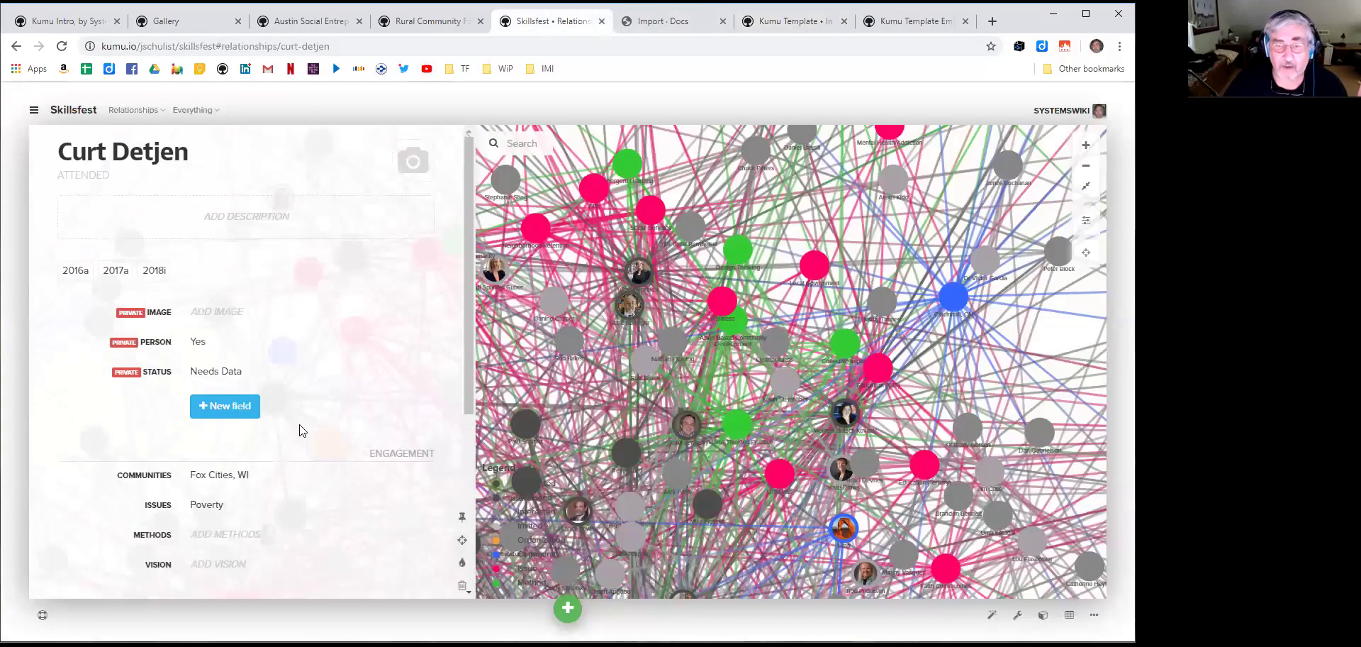
click(785, 21)
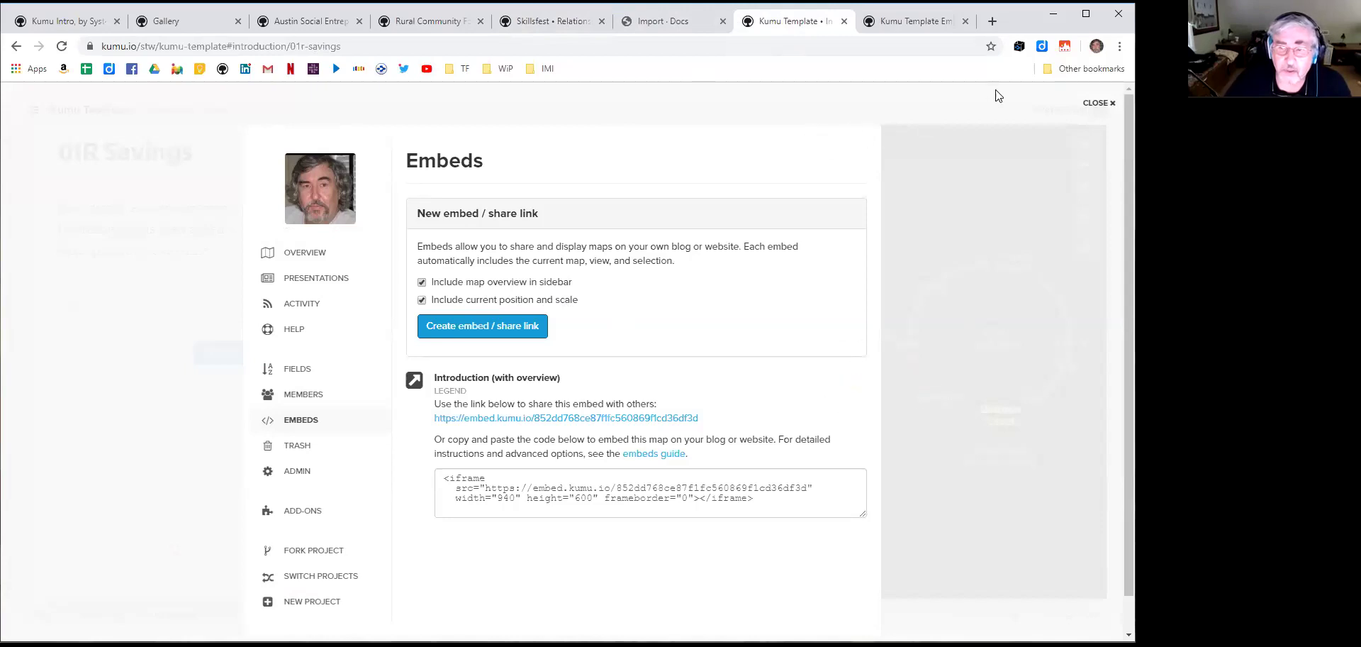
Leave the embed settings and open the Kumu Template project's Demo Presentation for editing
click(1097, 103)
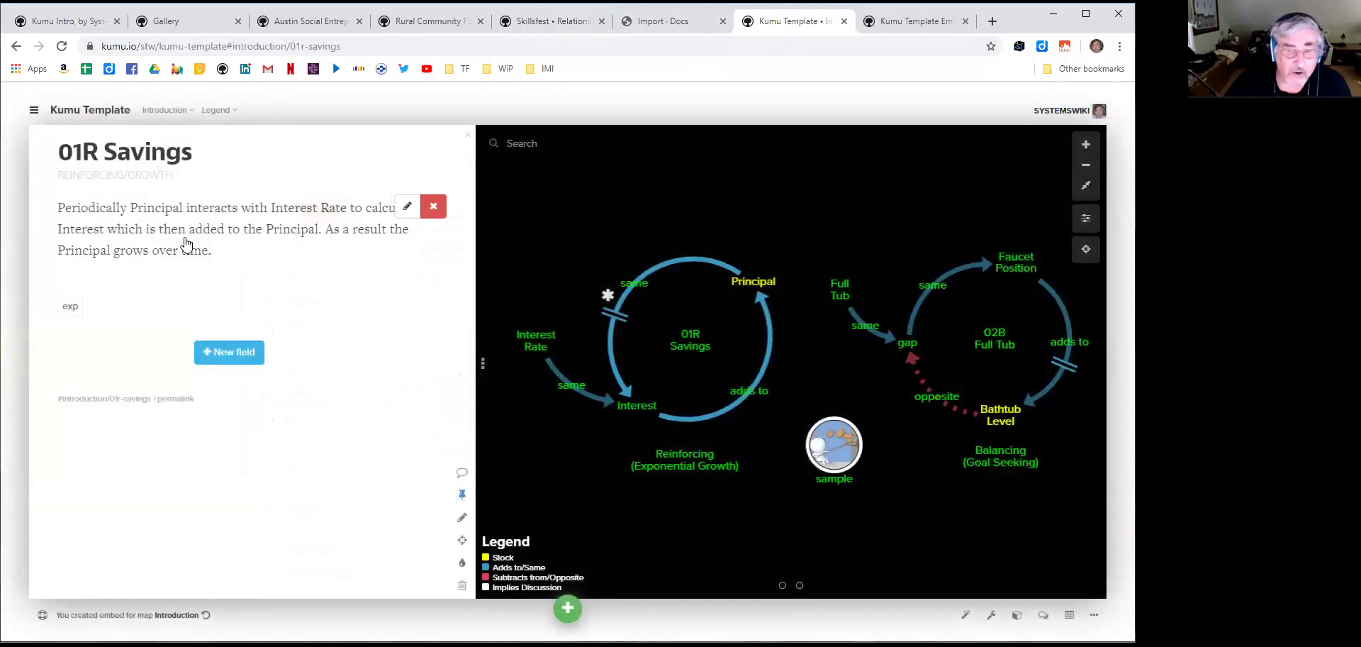
click(34, 110)
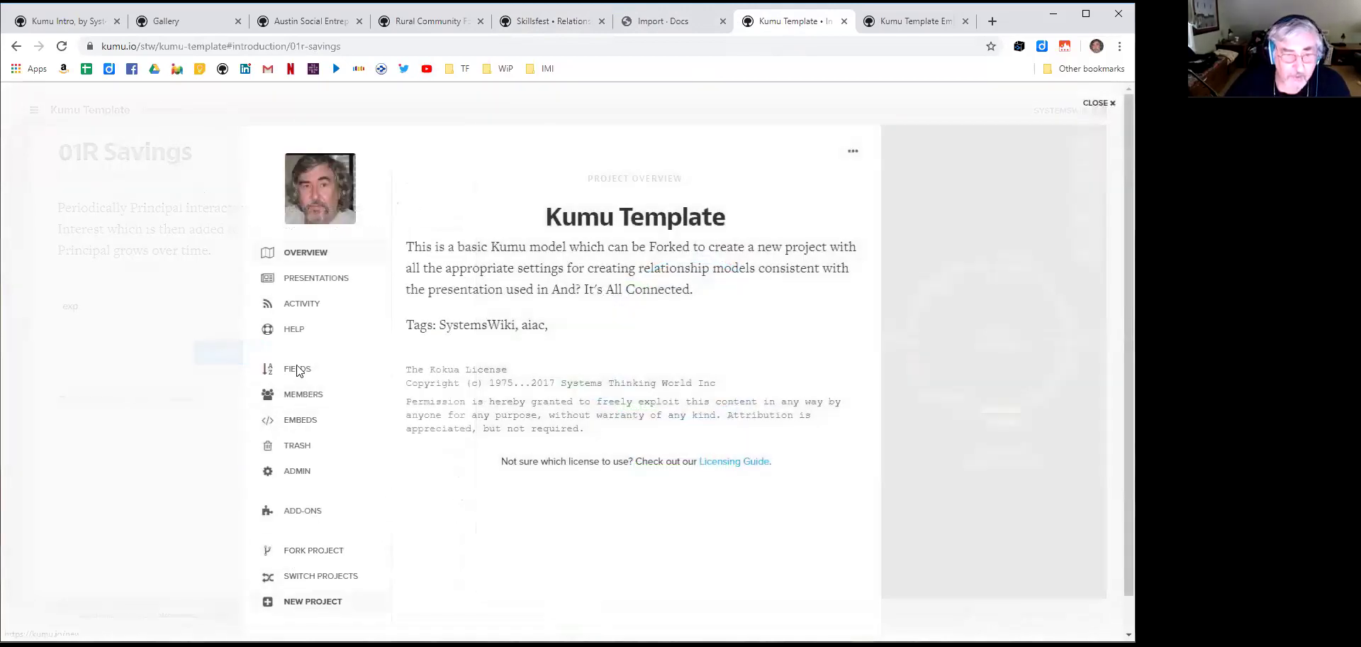
right_click(304, 278)
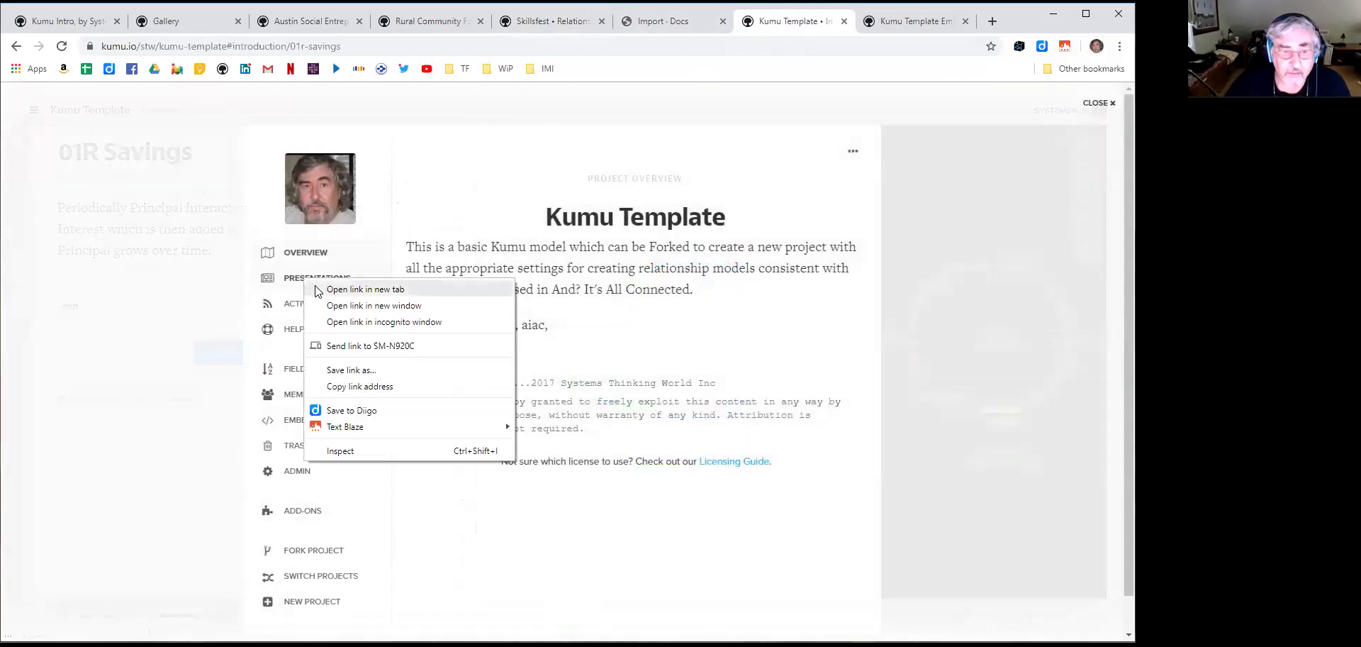
click(148, 283)
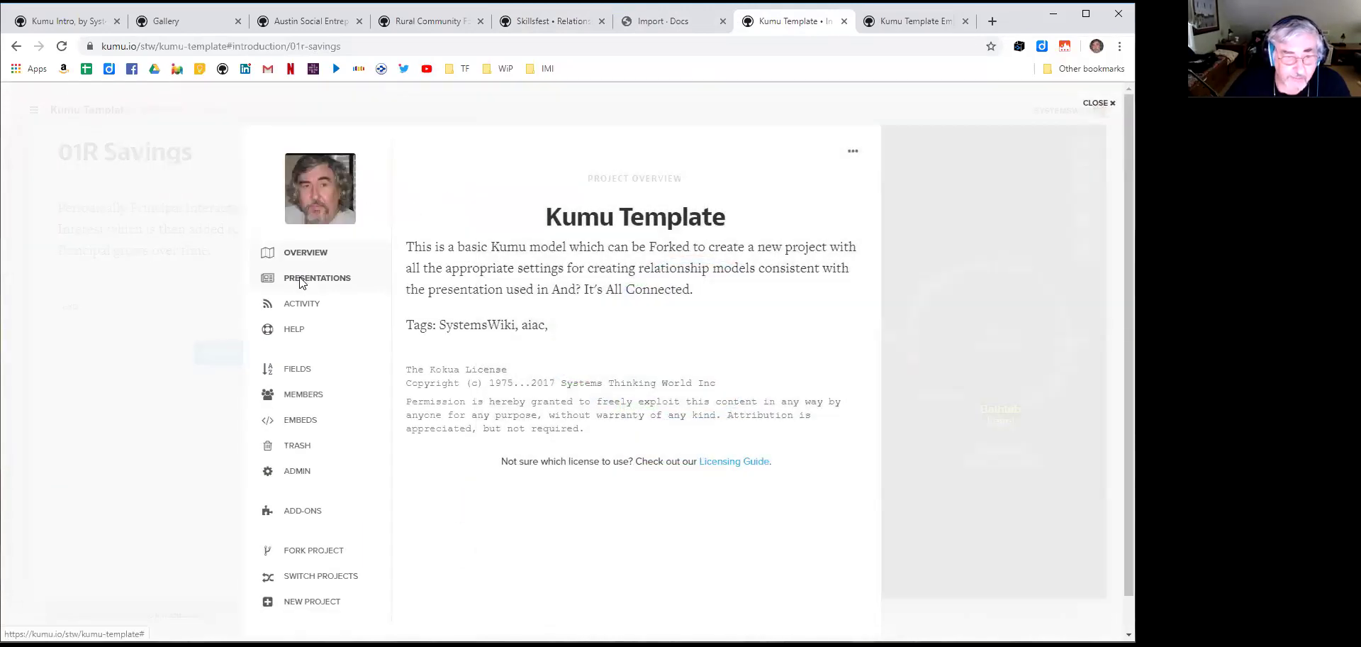
click(298, 277)
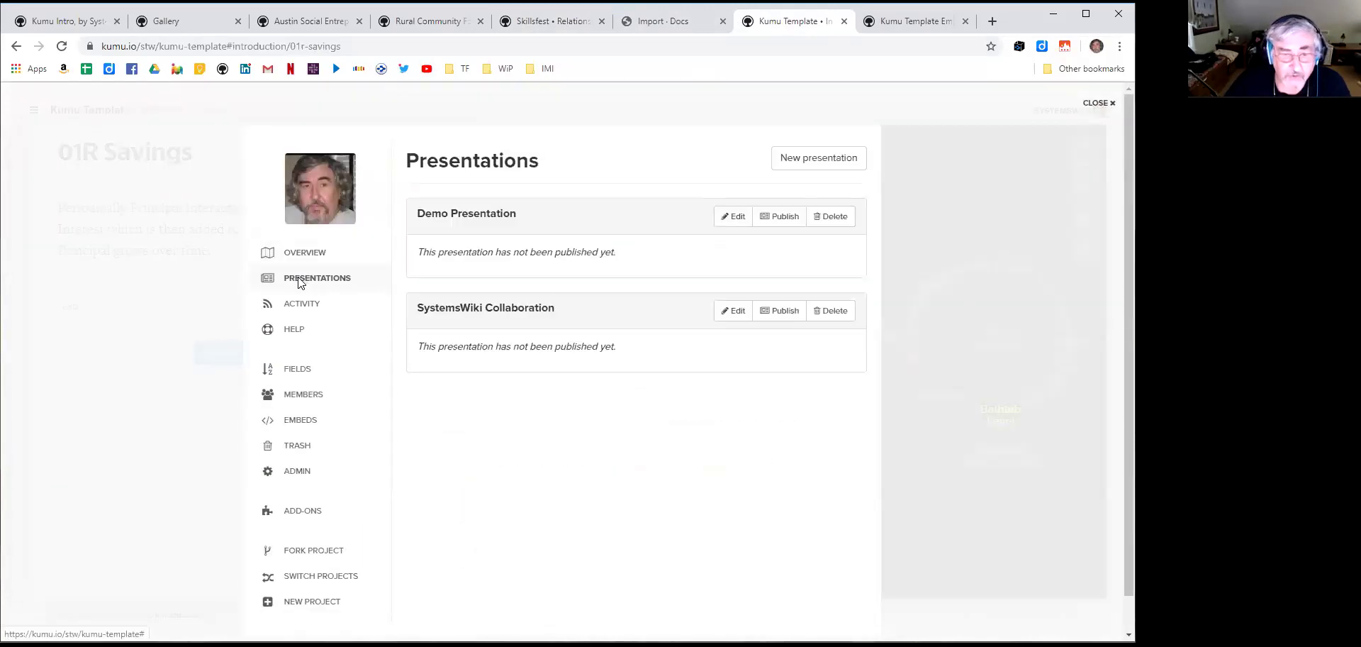
click(731, 219)
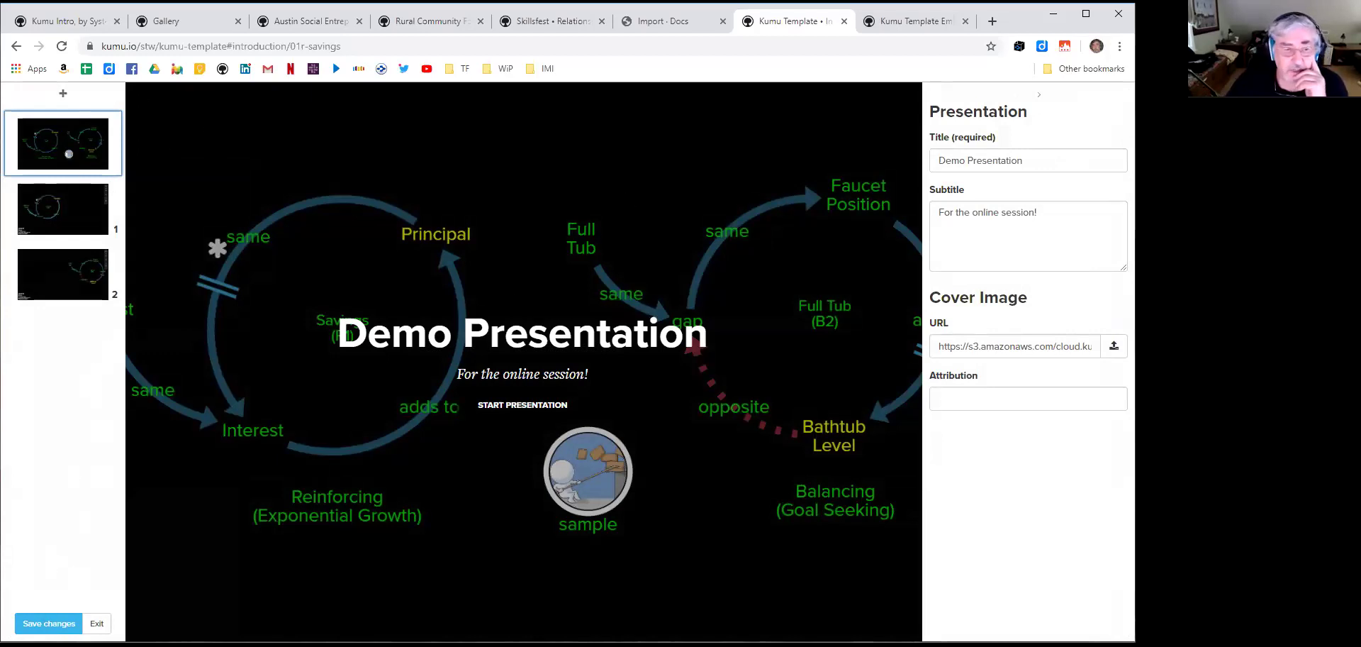
Add a new slide directly after the presentation's cover and make it a title slide
click(64, 94)
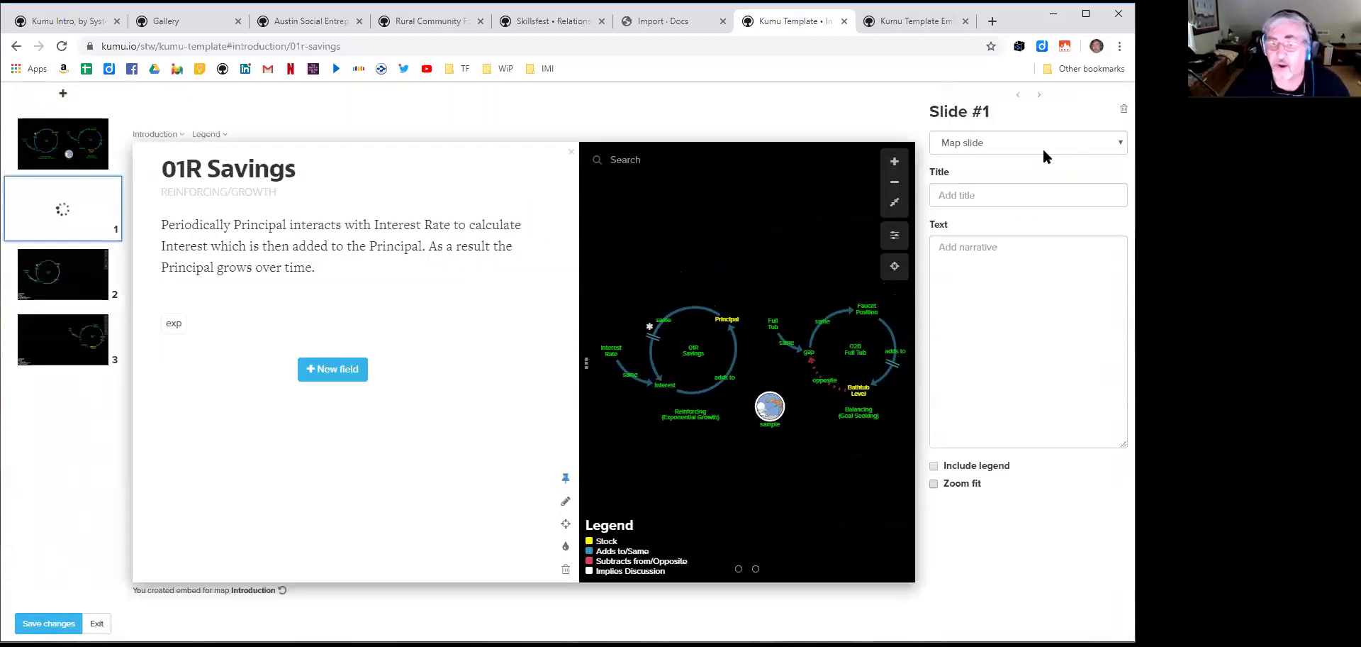
click(996, 143)
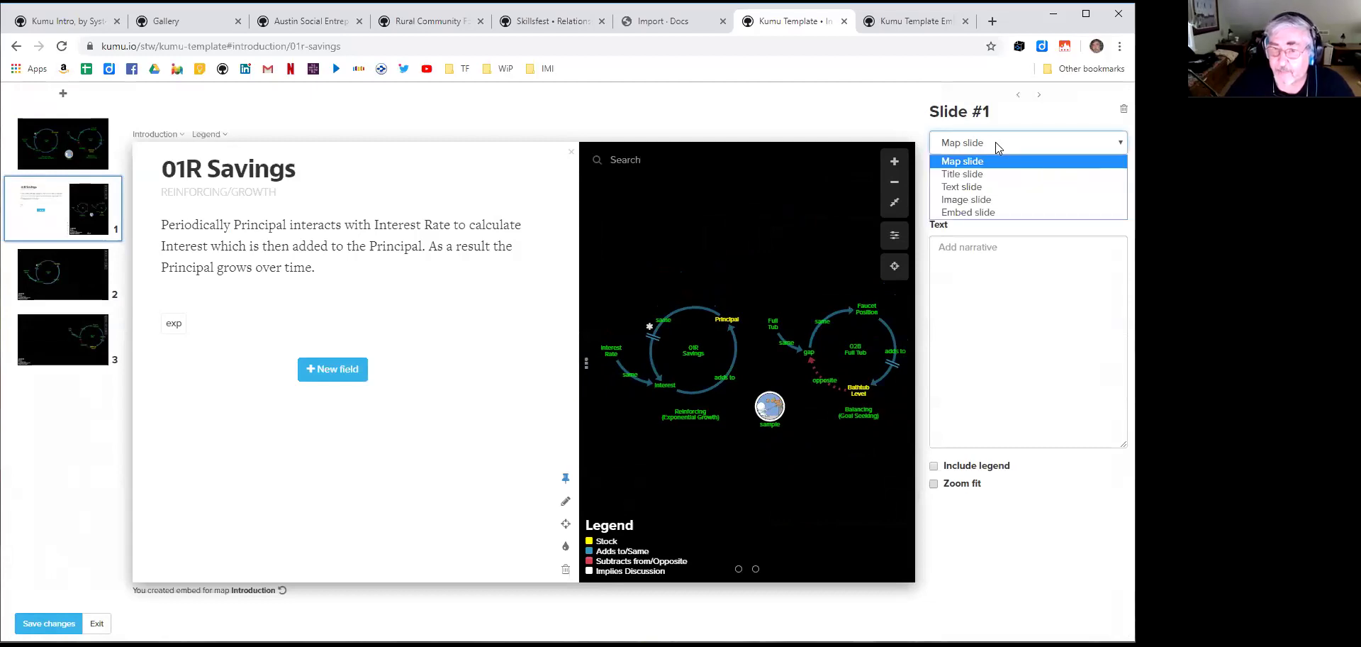
click(993, 173)
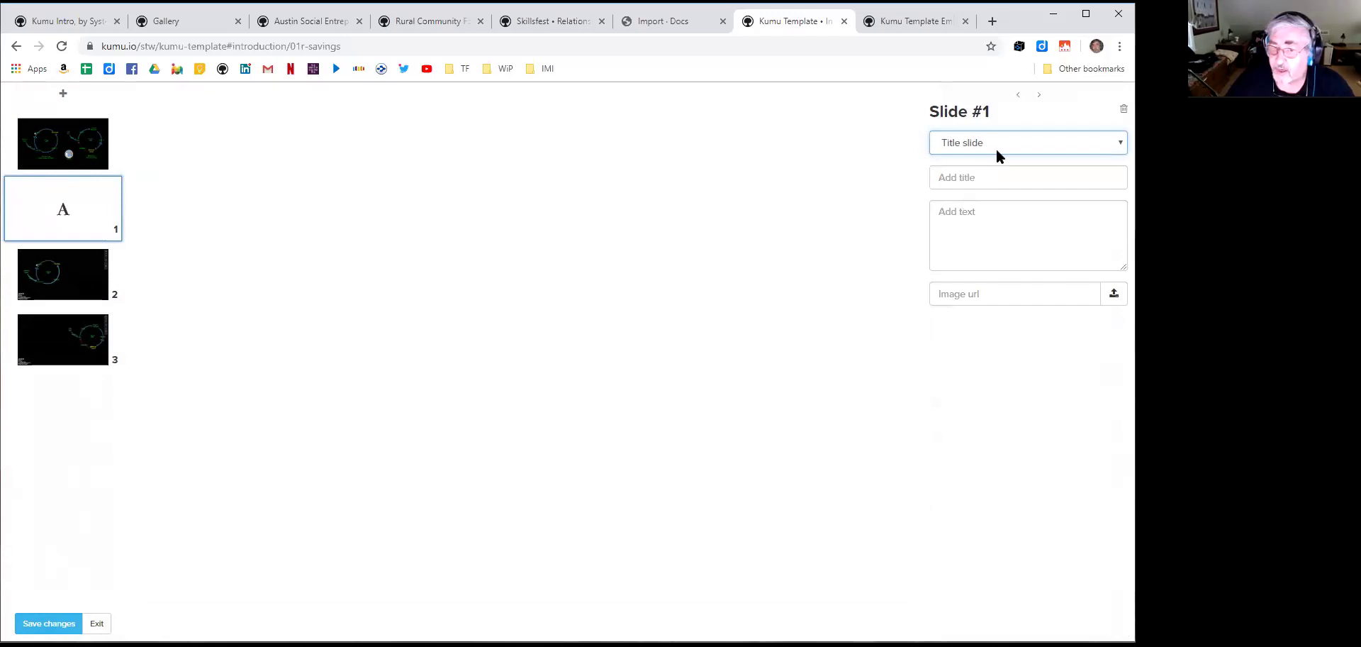
Change slide 1 to a text slide and go to its title for entry
click(999, 148)
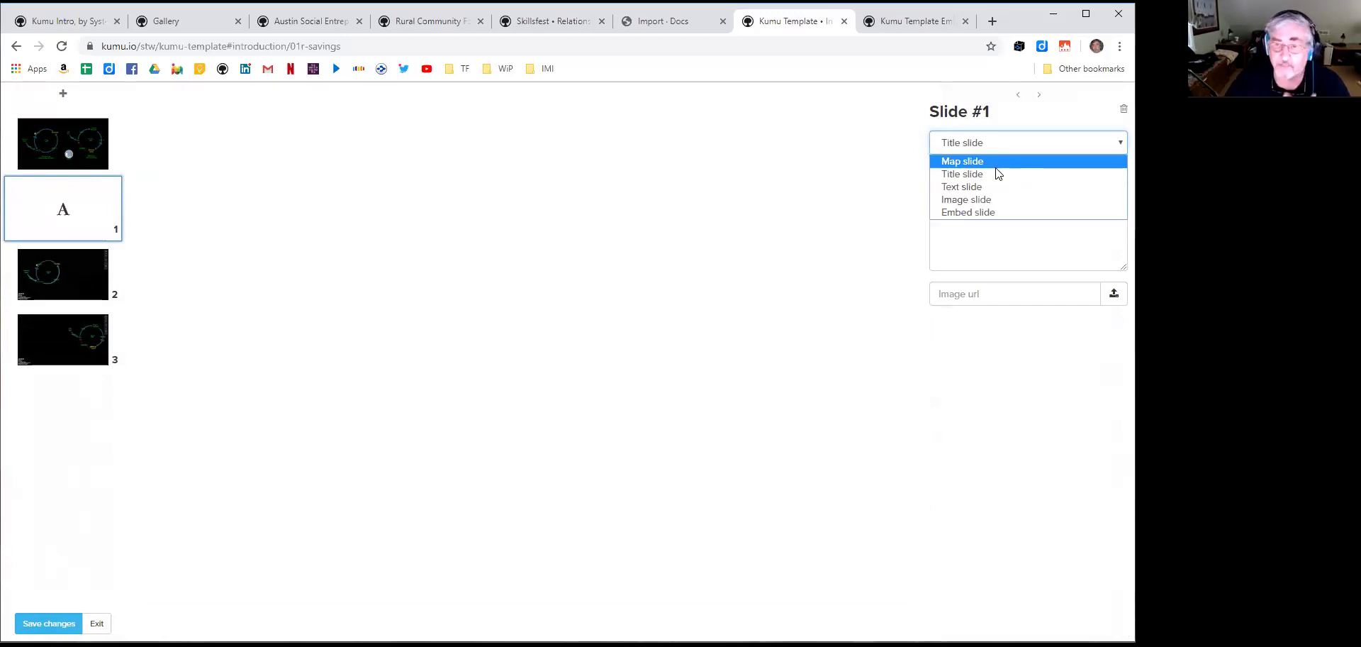
click(993, 188)
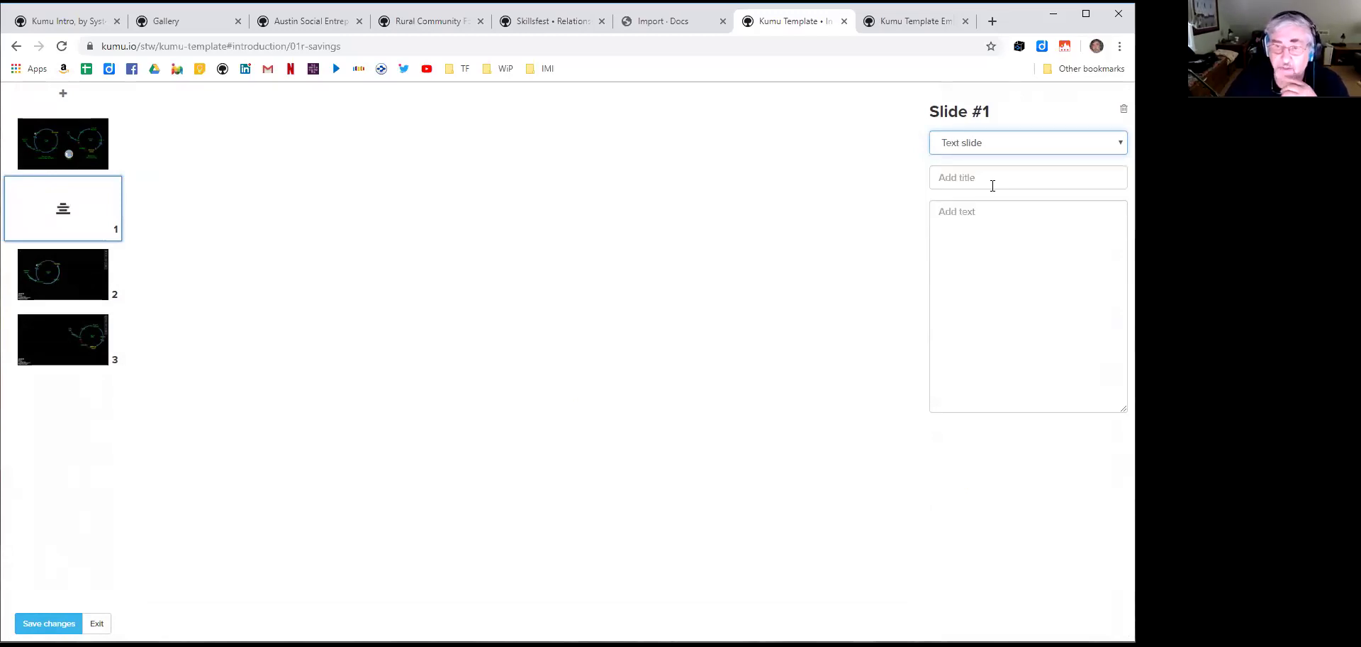
click(984, 175)
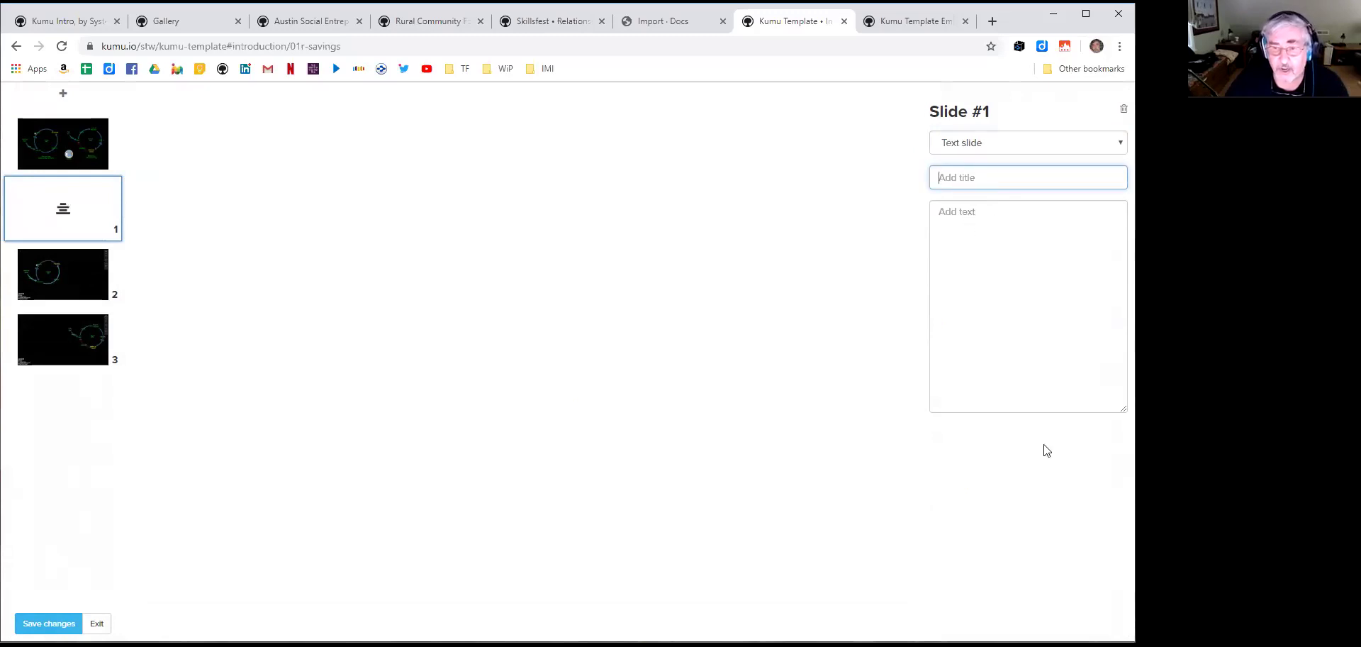
Change slide 1 to an image slide and open the image upload for it, leaving without choosing a file
click(1023, 141)
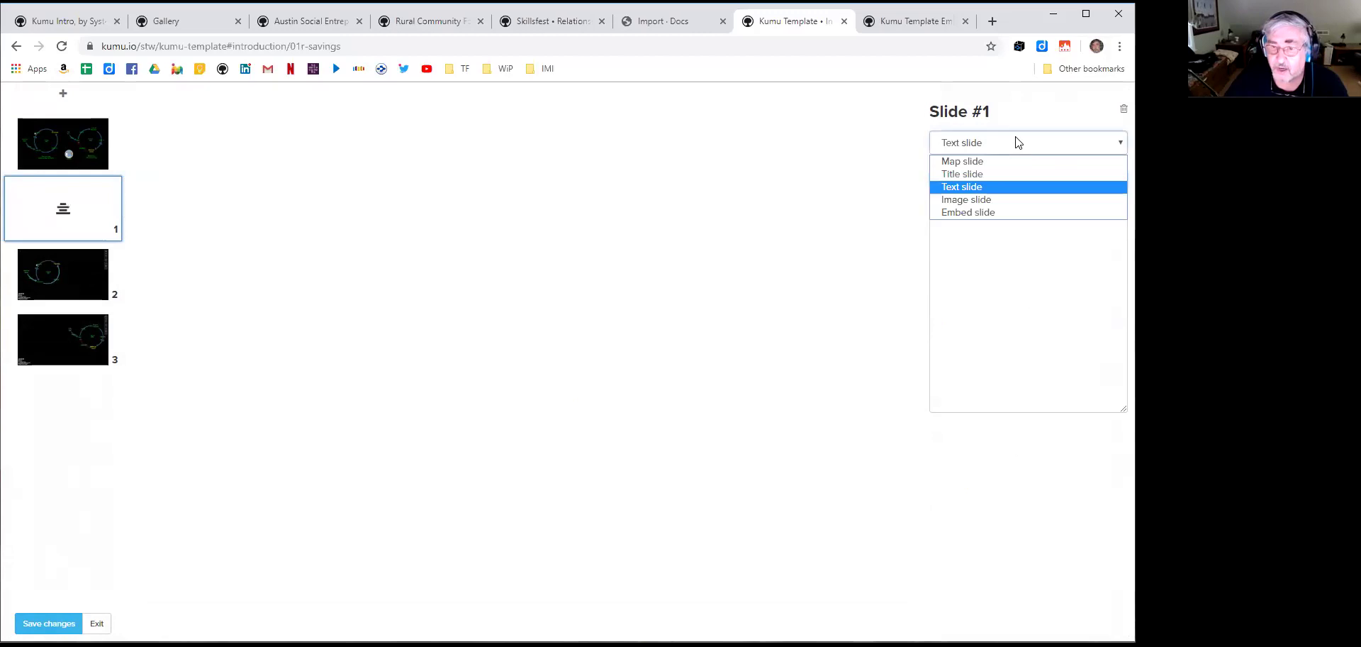
click(985, 202)
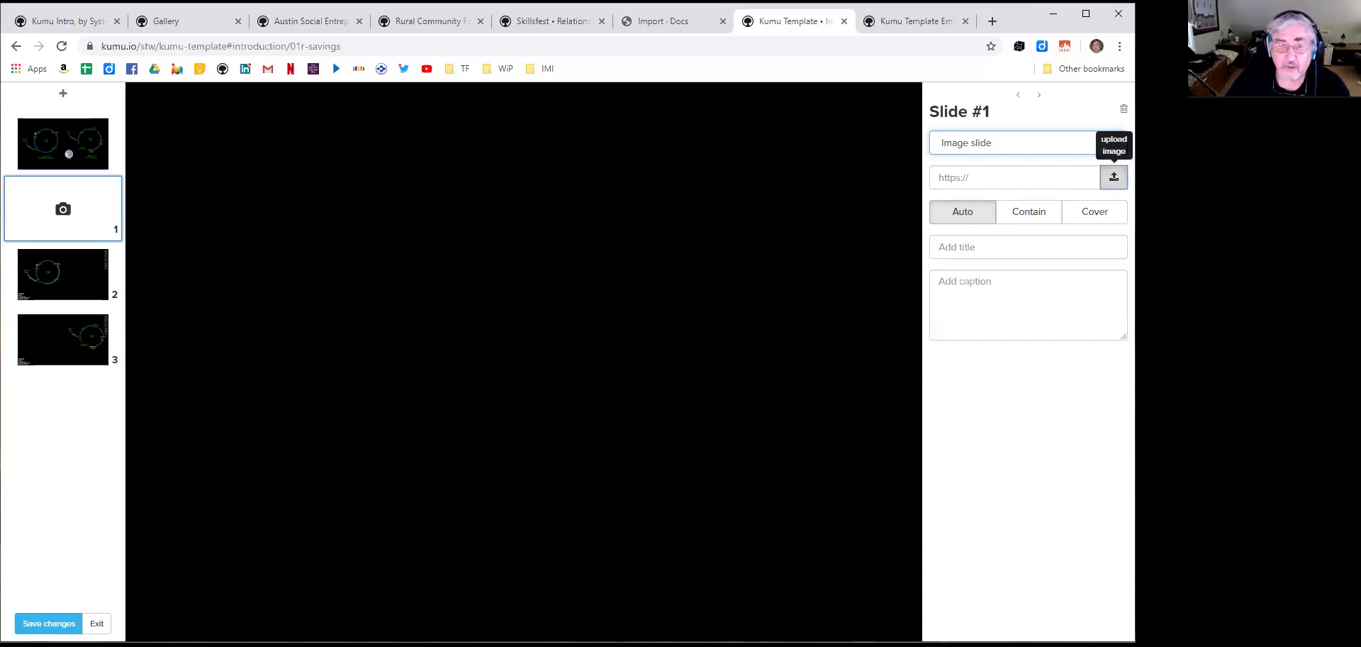
click(1114, 177)
click(598, 617)
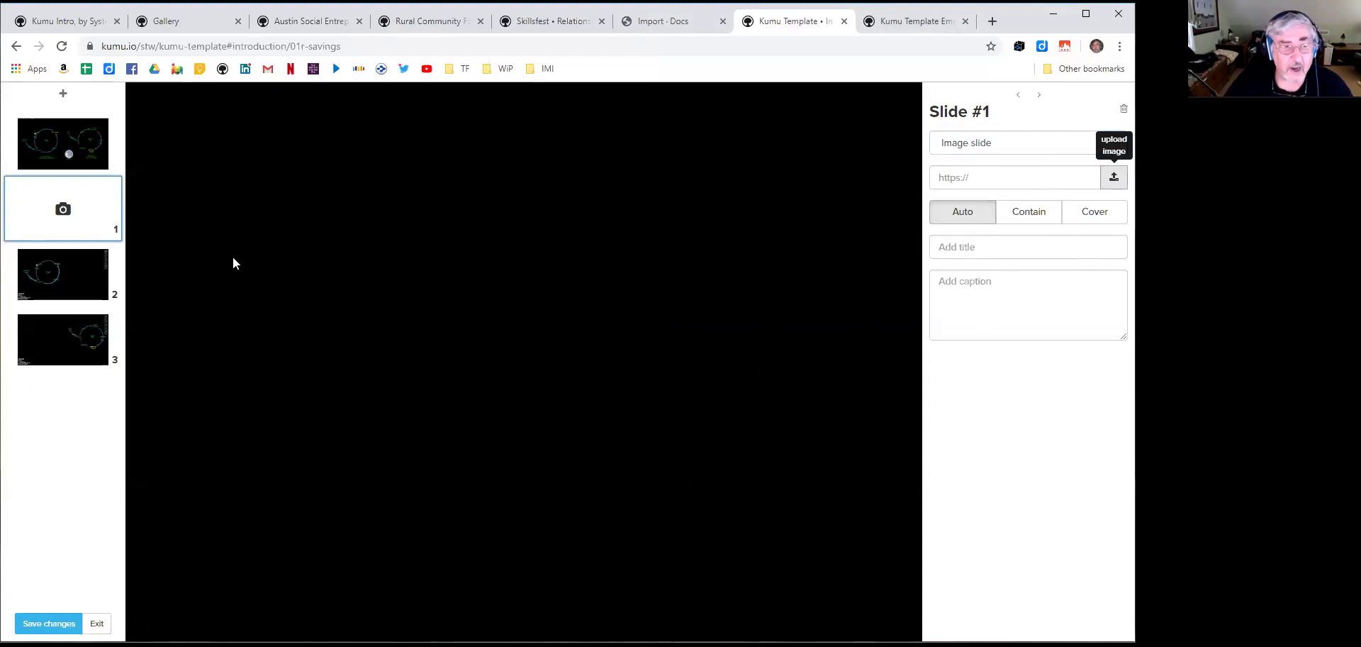
click(1066, 139)
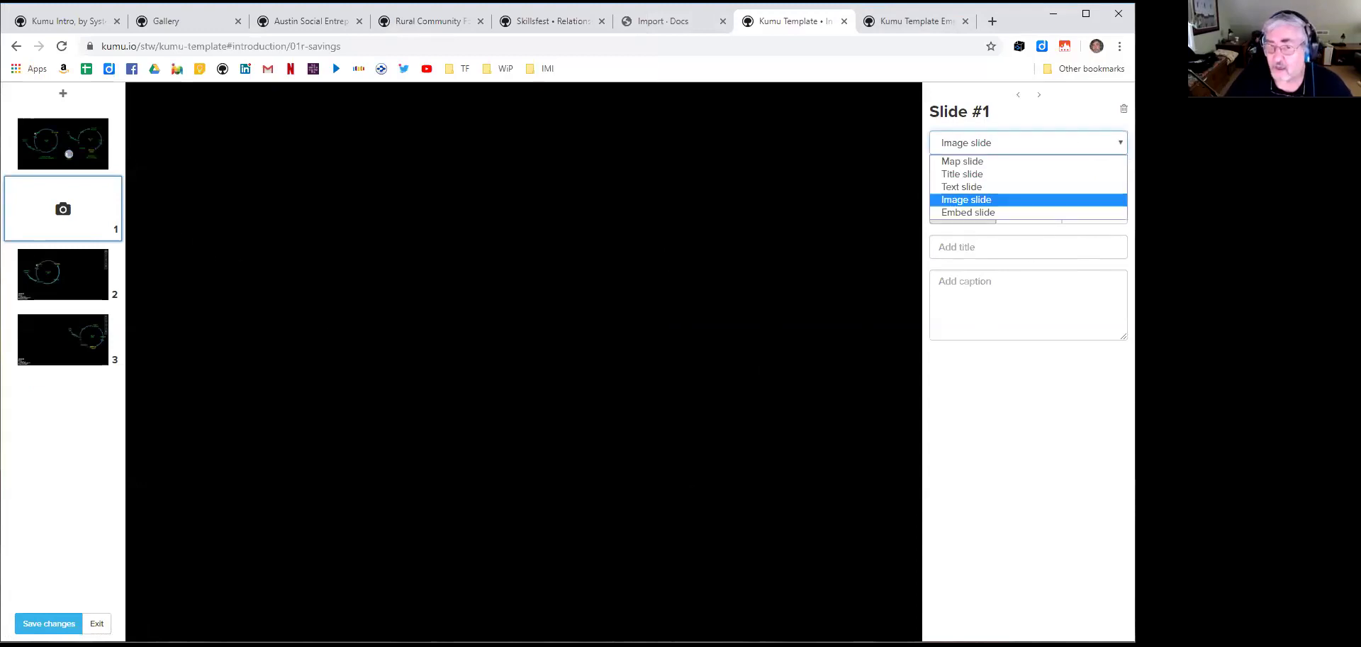
click(969, 213)
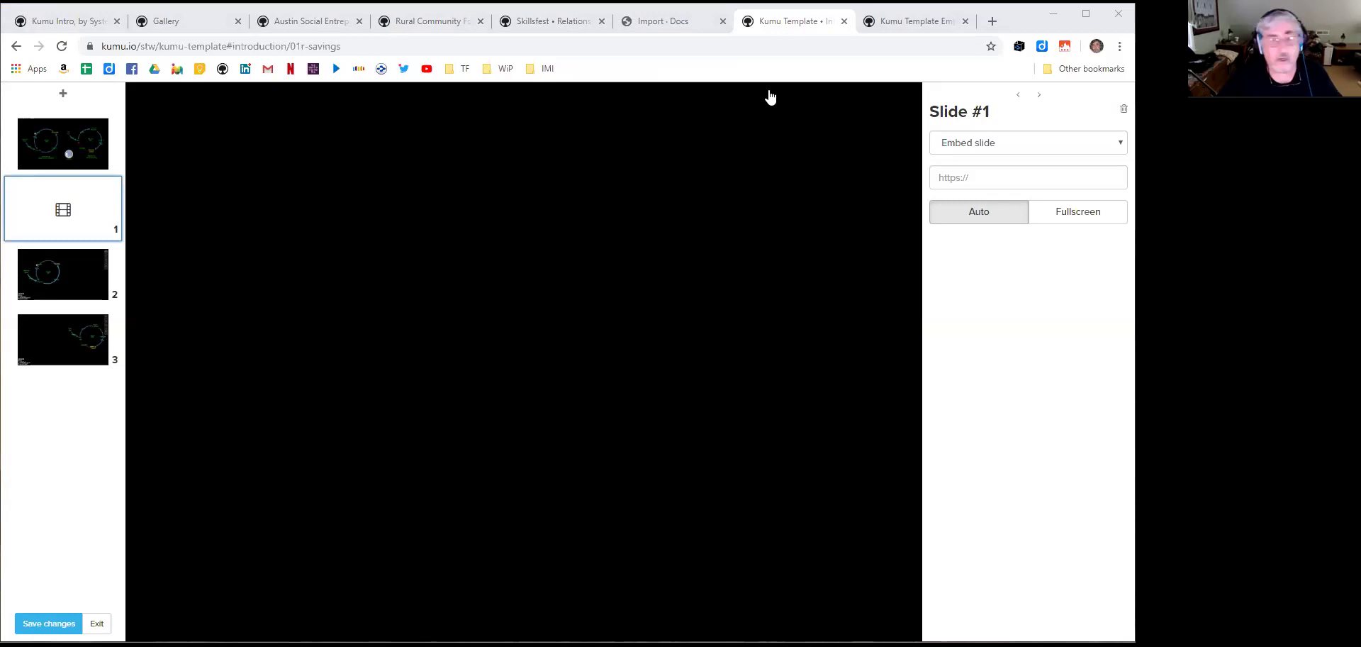
click(1001, 173)
text(https://www.diigo.com/user/systemswiki)
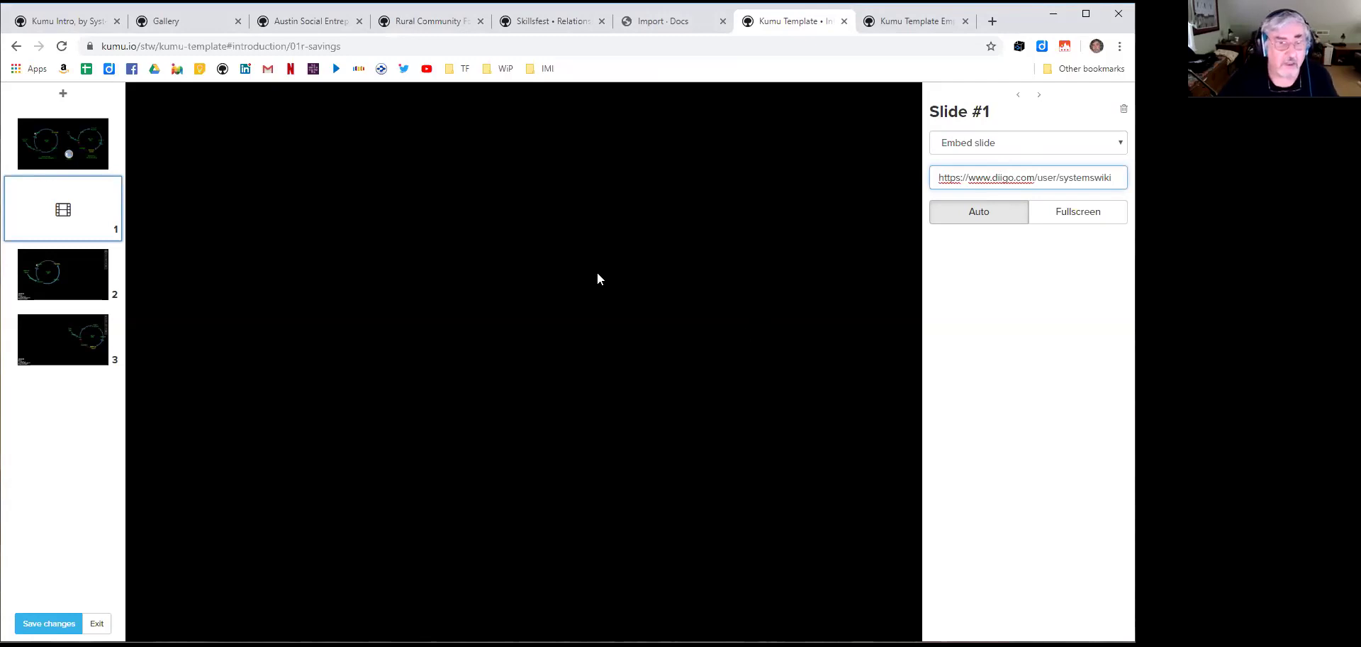
click(727, 256)
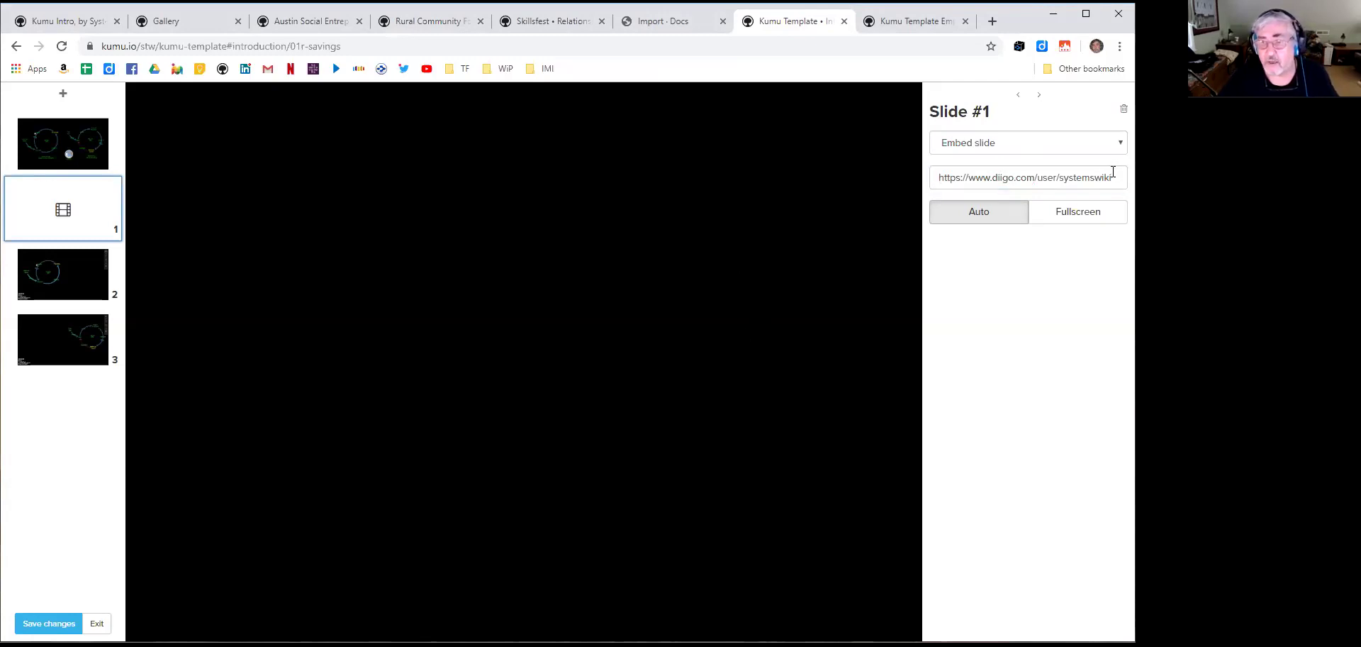
drag(1116, 178, 884, 217)
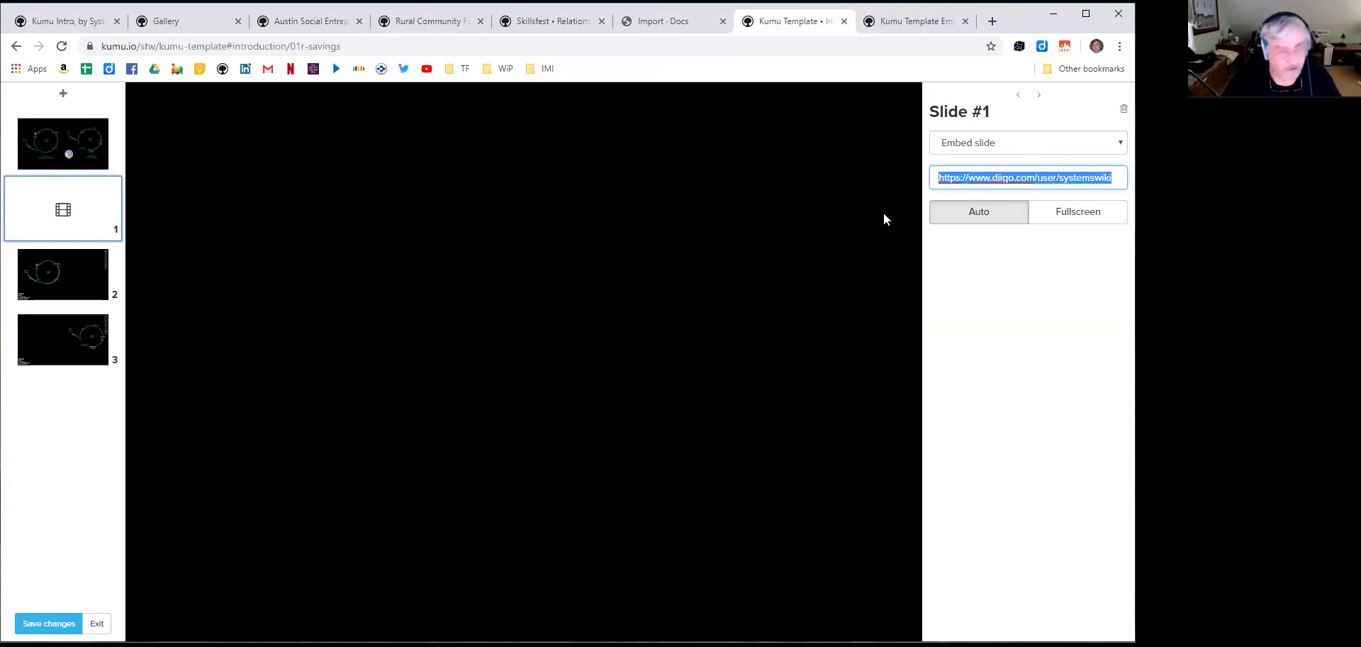
key(BackSpace)
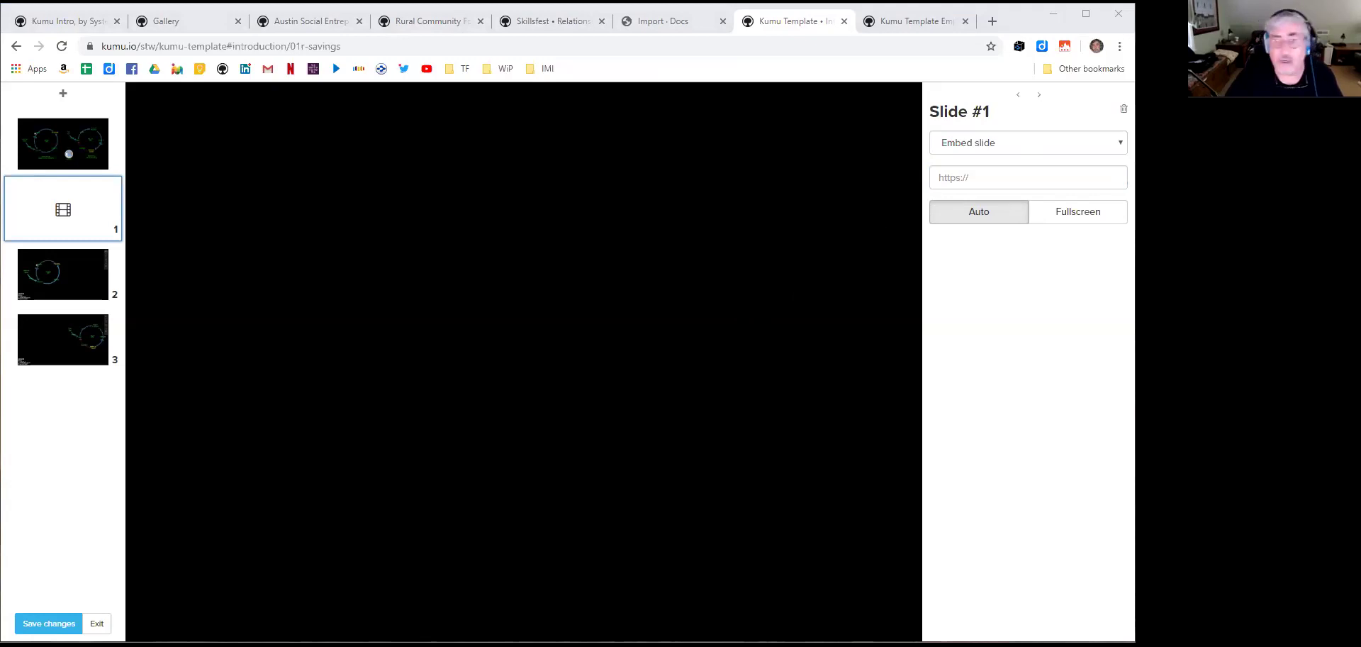
click(968, 176)
text(https://bra.in/3pyKaj)
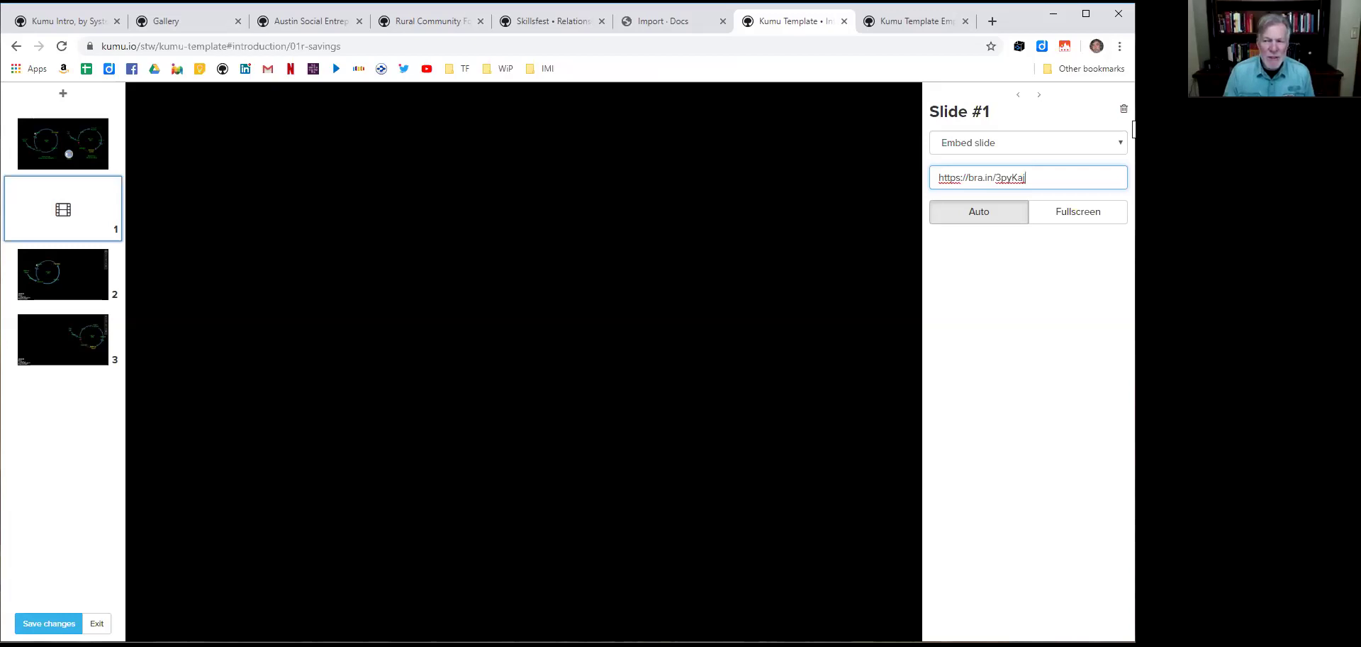
Remove the embed slide from the Demo Presentation, then save the changes and exit the presentation editor
click(1124, 108)
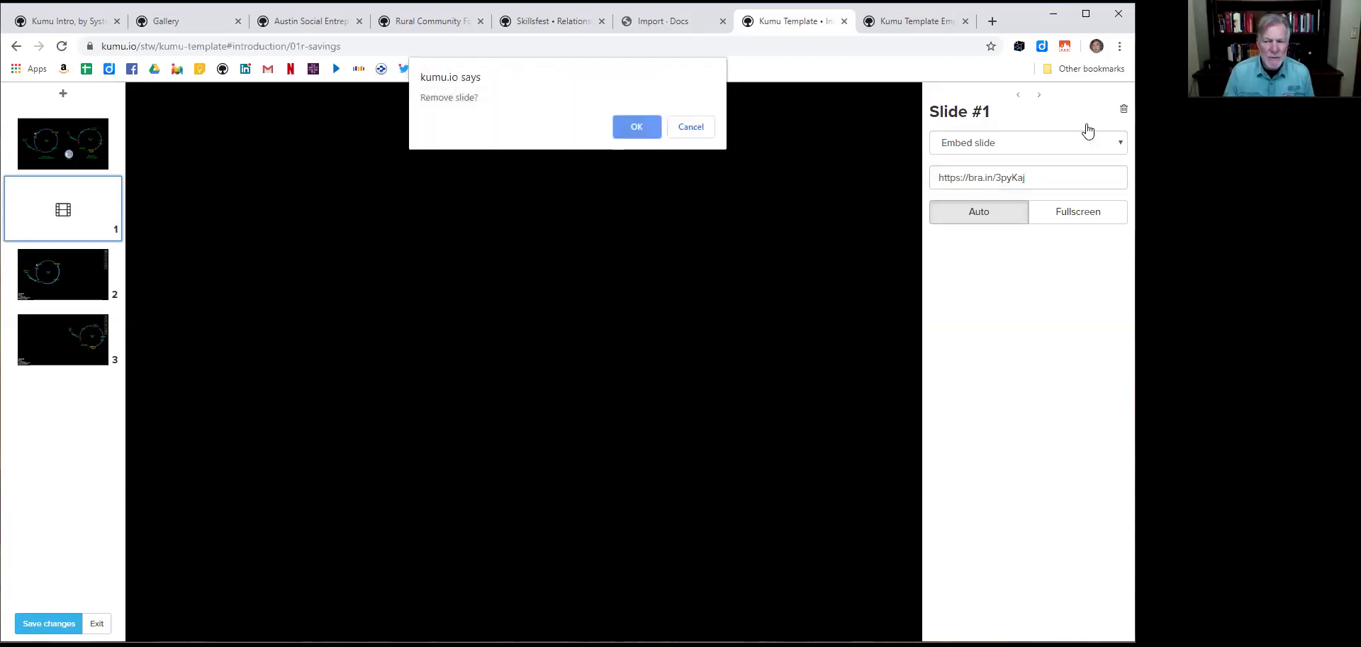
click(691, 129)
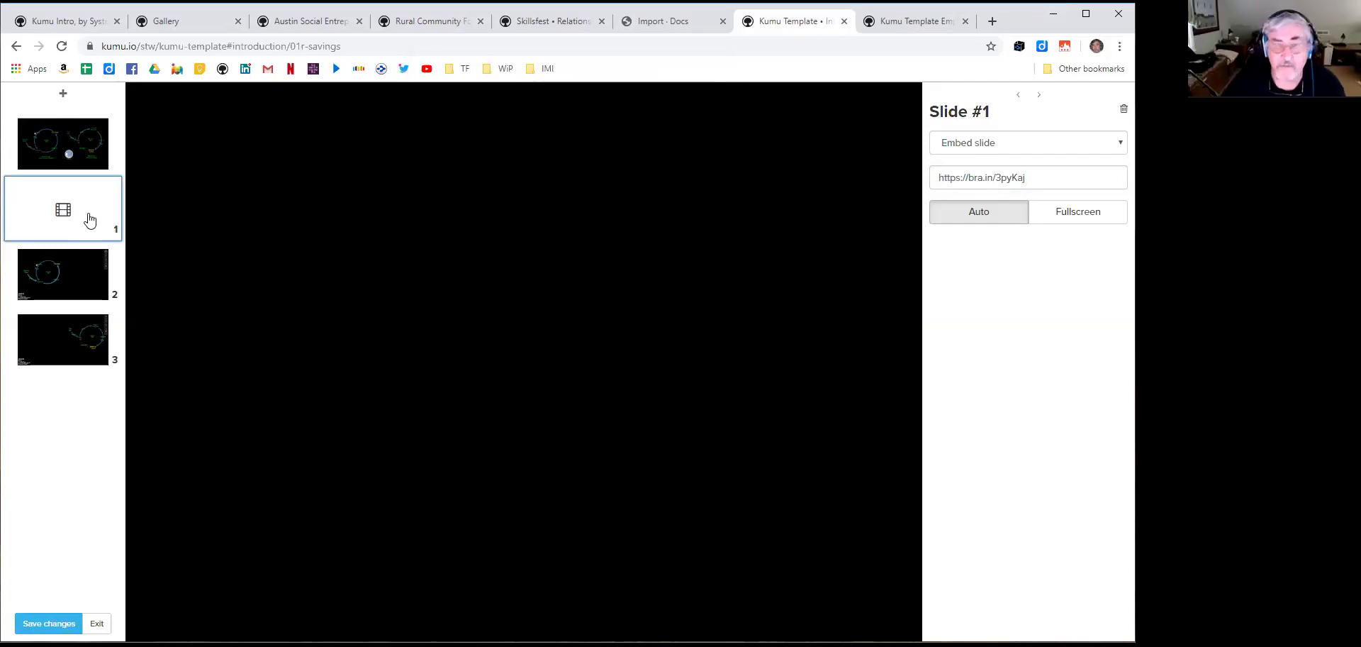
click(1124, 108)
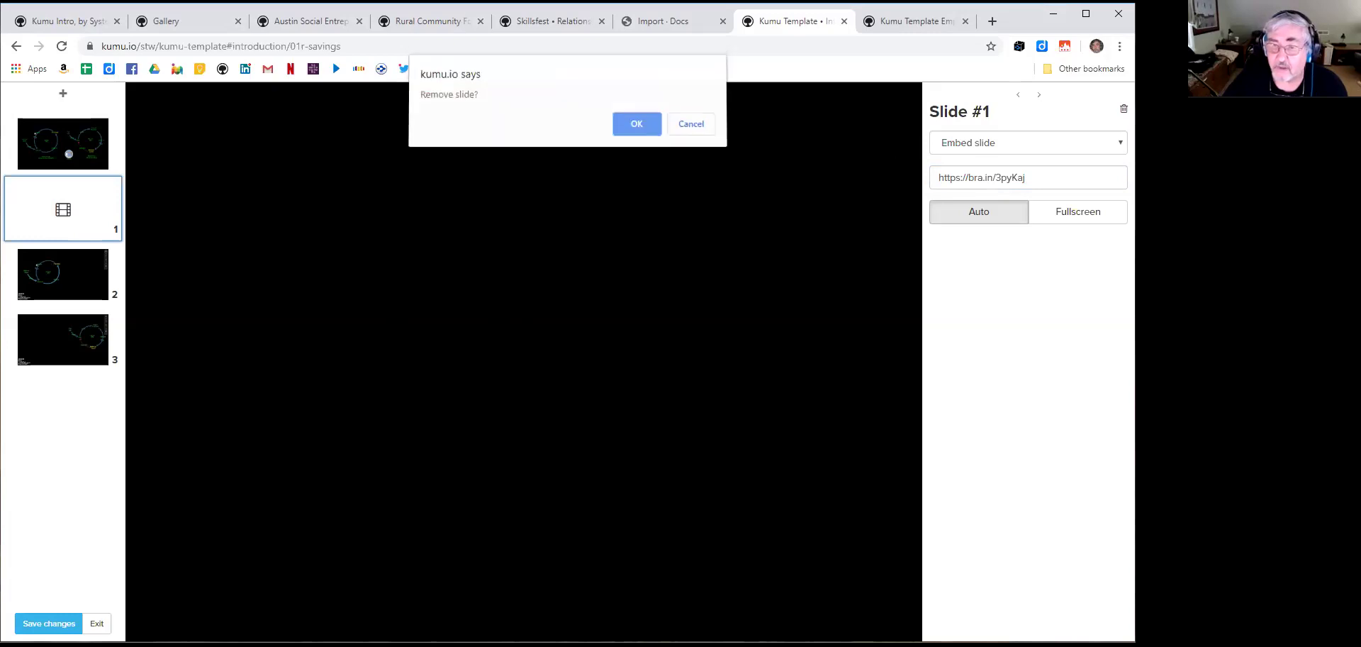
click(638, 127)
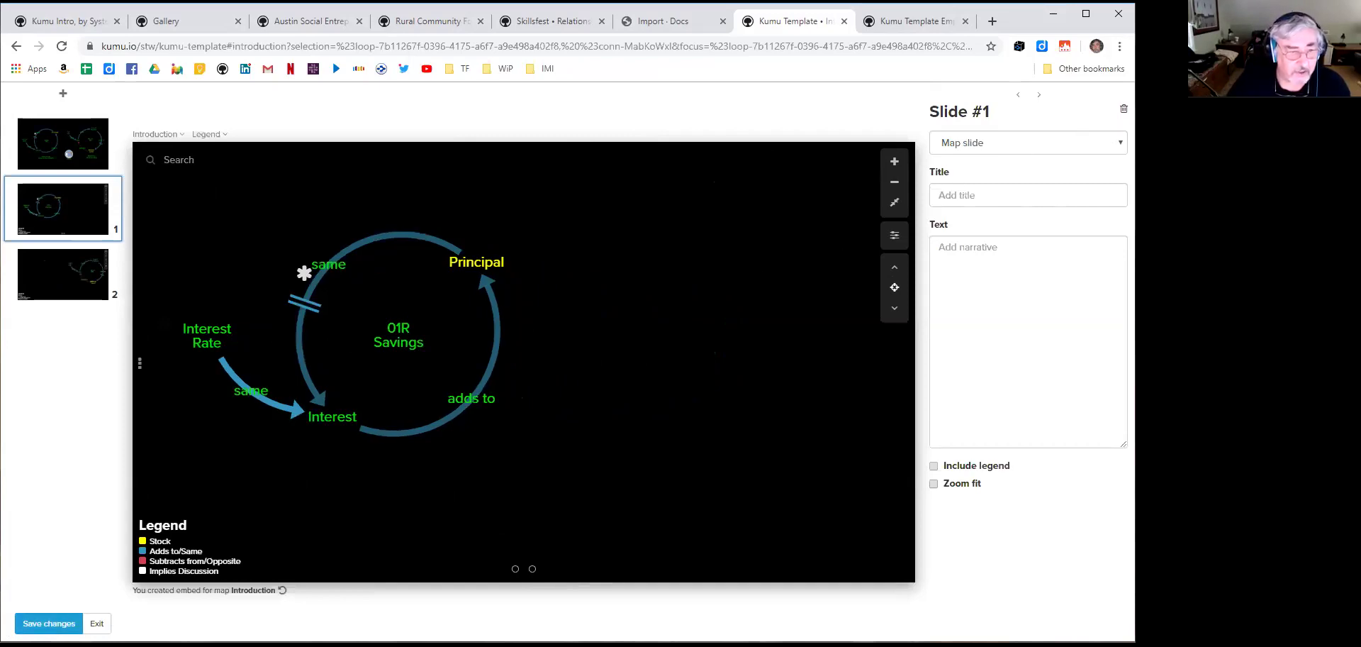
click(49, 623)
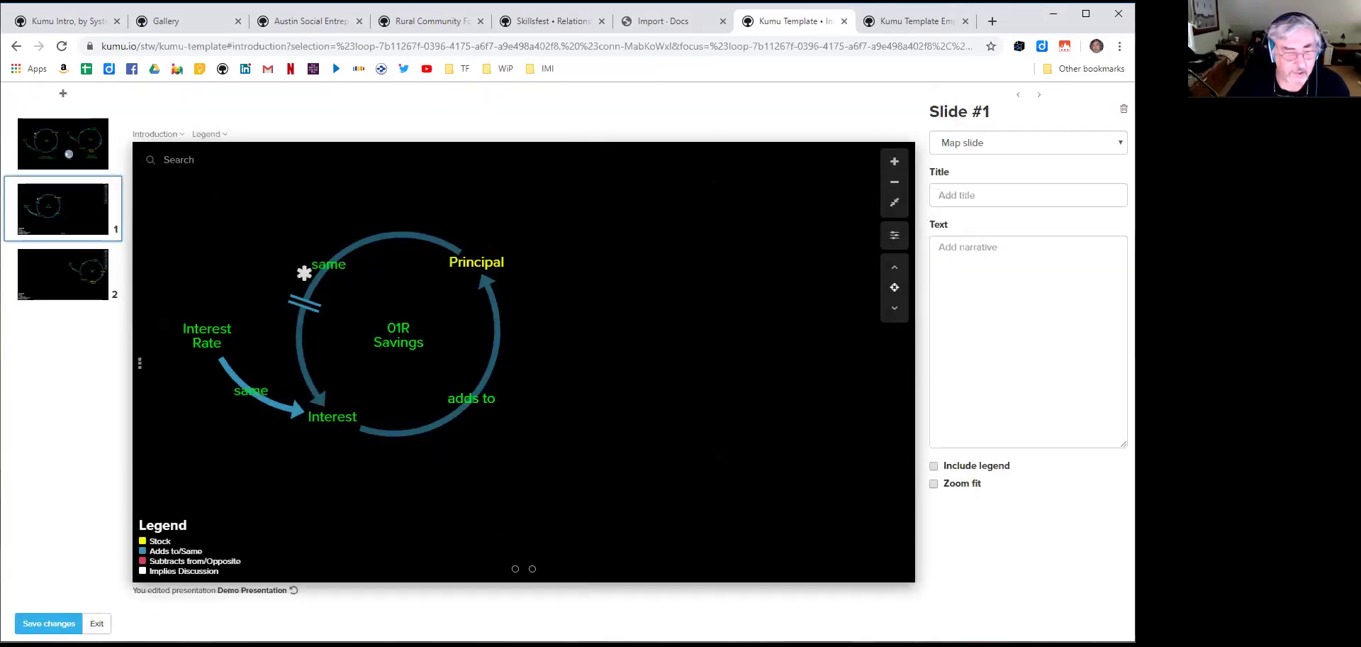
click(96, 623)
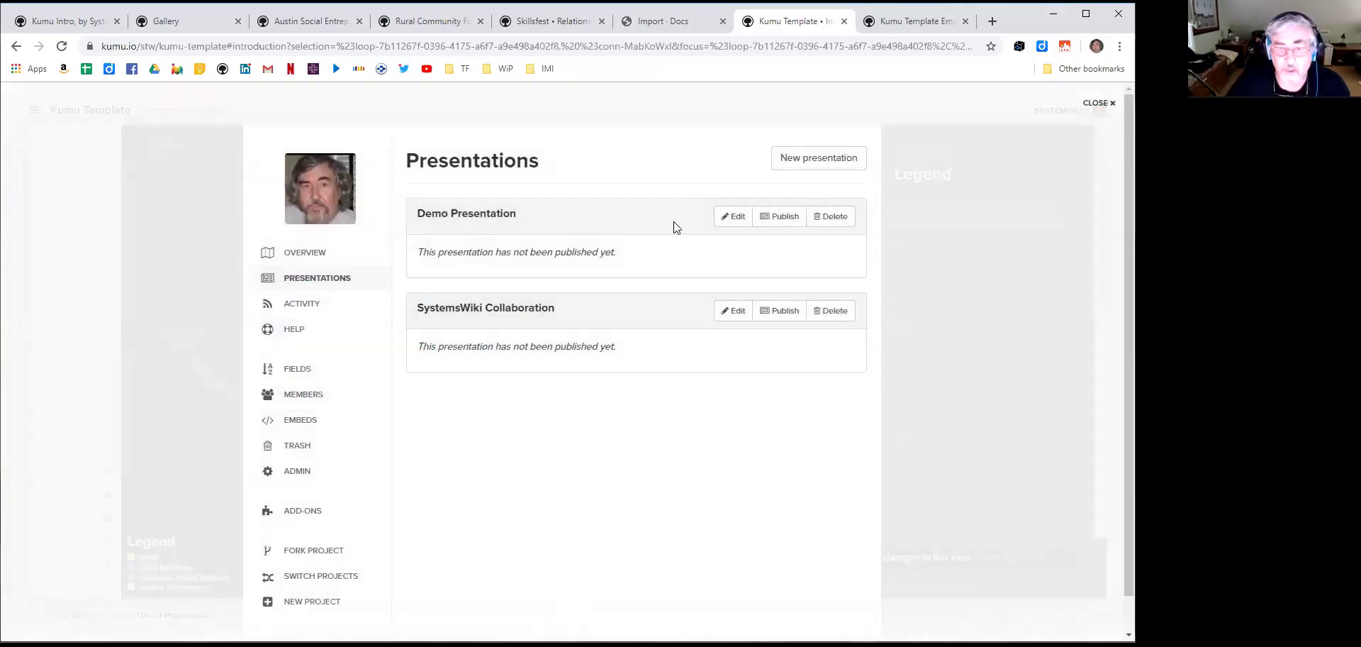
Make the Demo Presentation public and publish it without a password
click(783, 216)
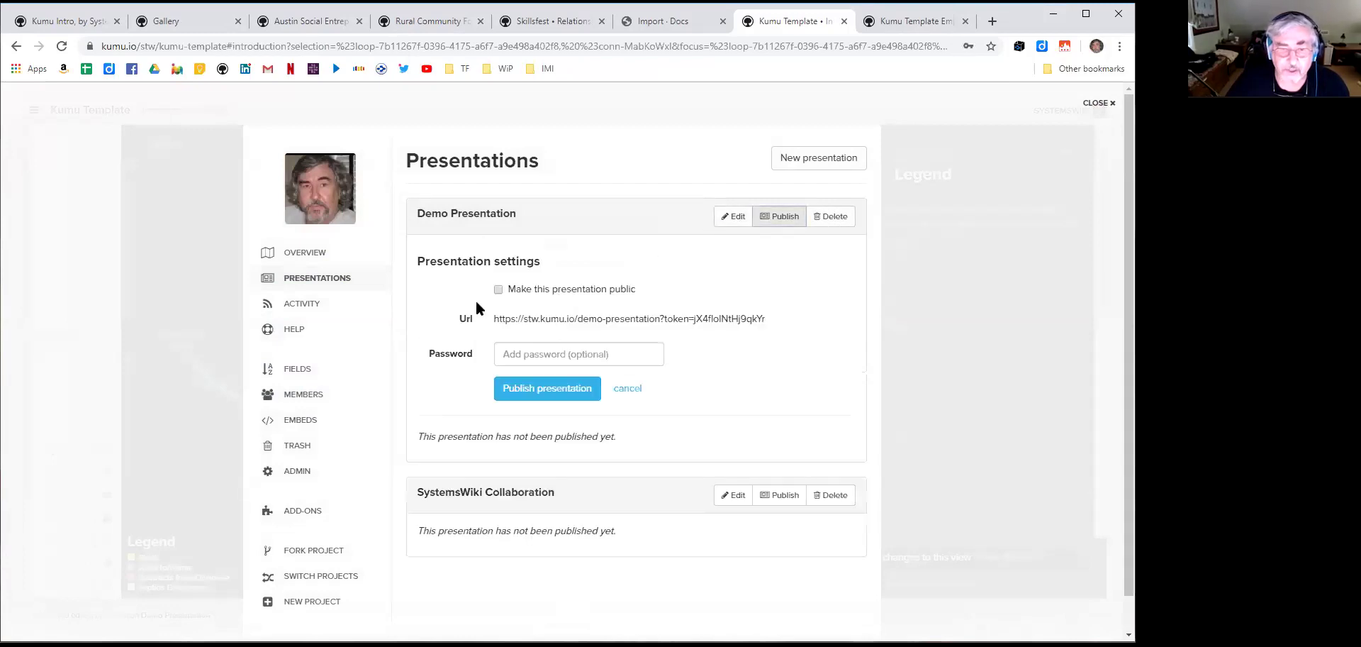
click(498, 290)
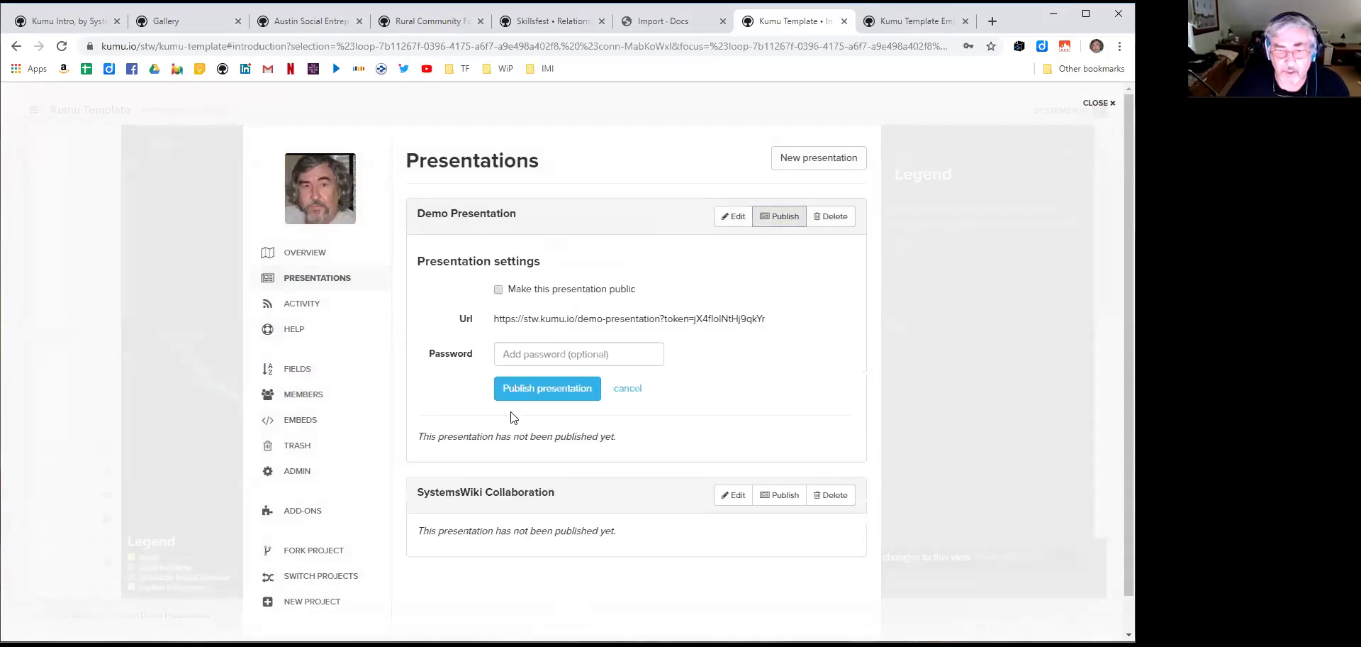
click(550, 390)
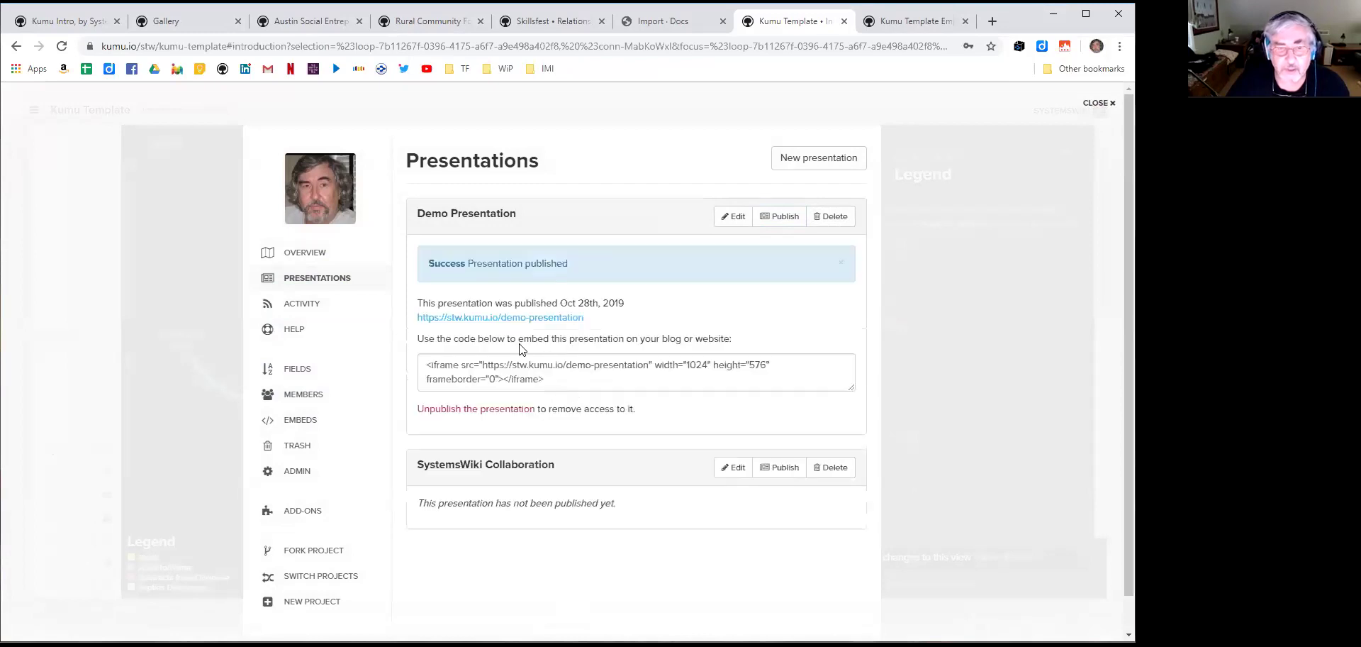
View the published Demo Presentation from its link, reloading until it is ready, and go through its two slides and back
click(496, 317)
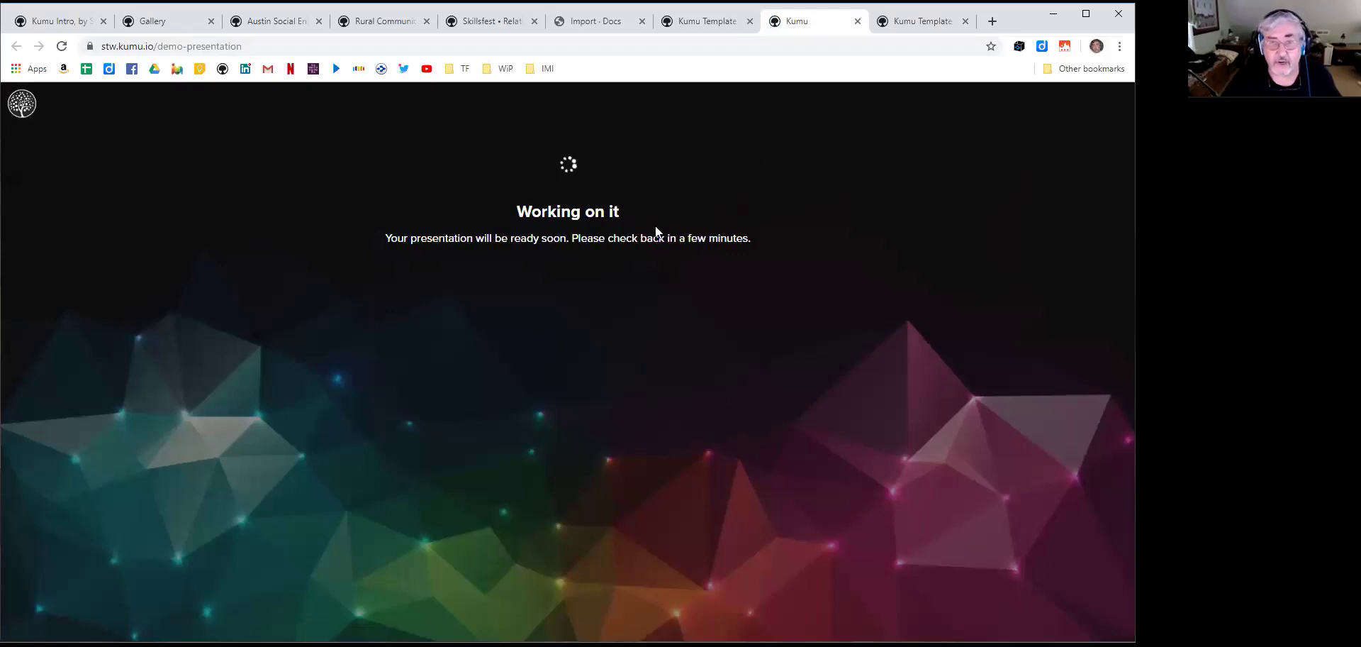
click(61, 45)
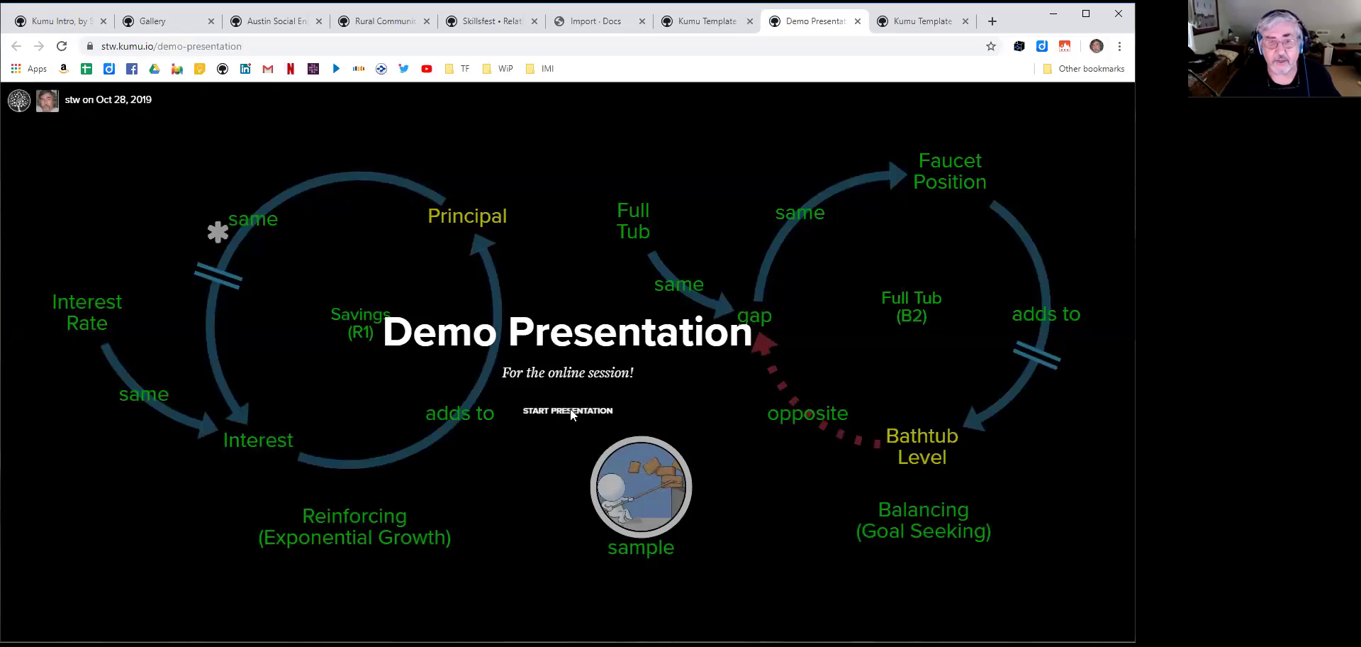
click(571, 414)
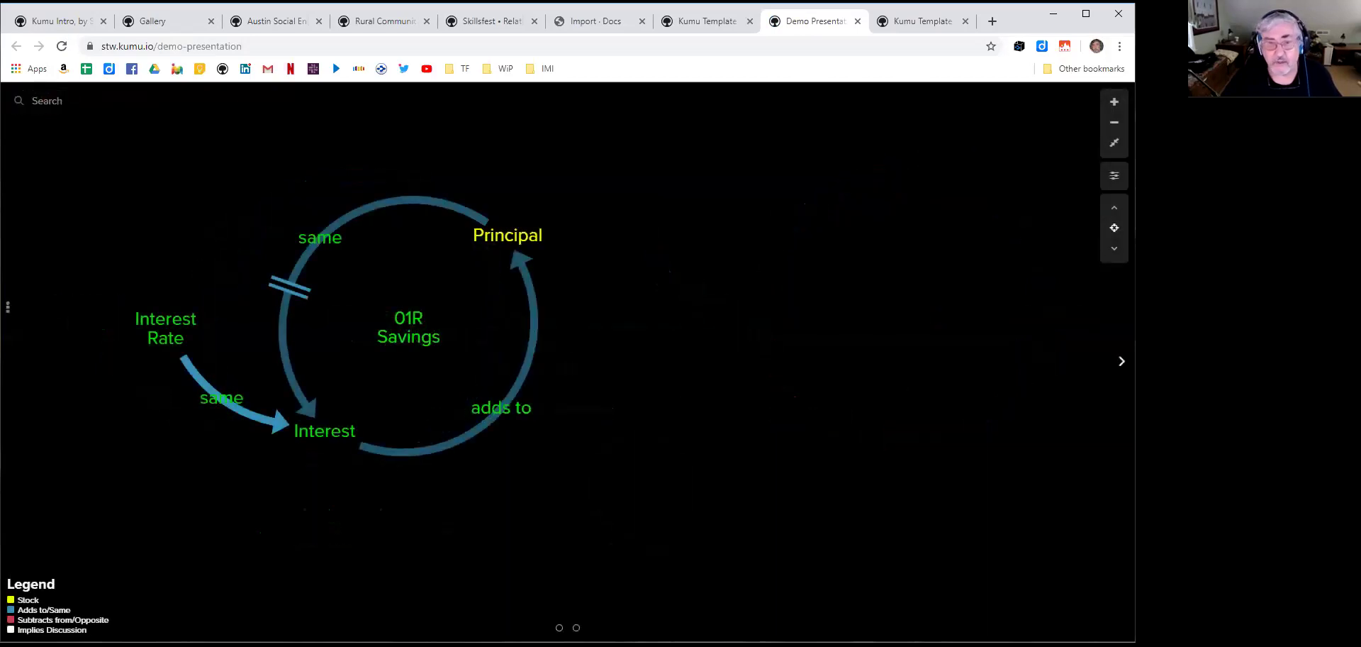
click(1121, 361)
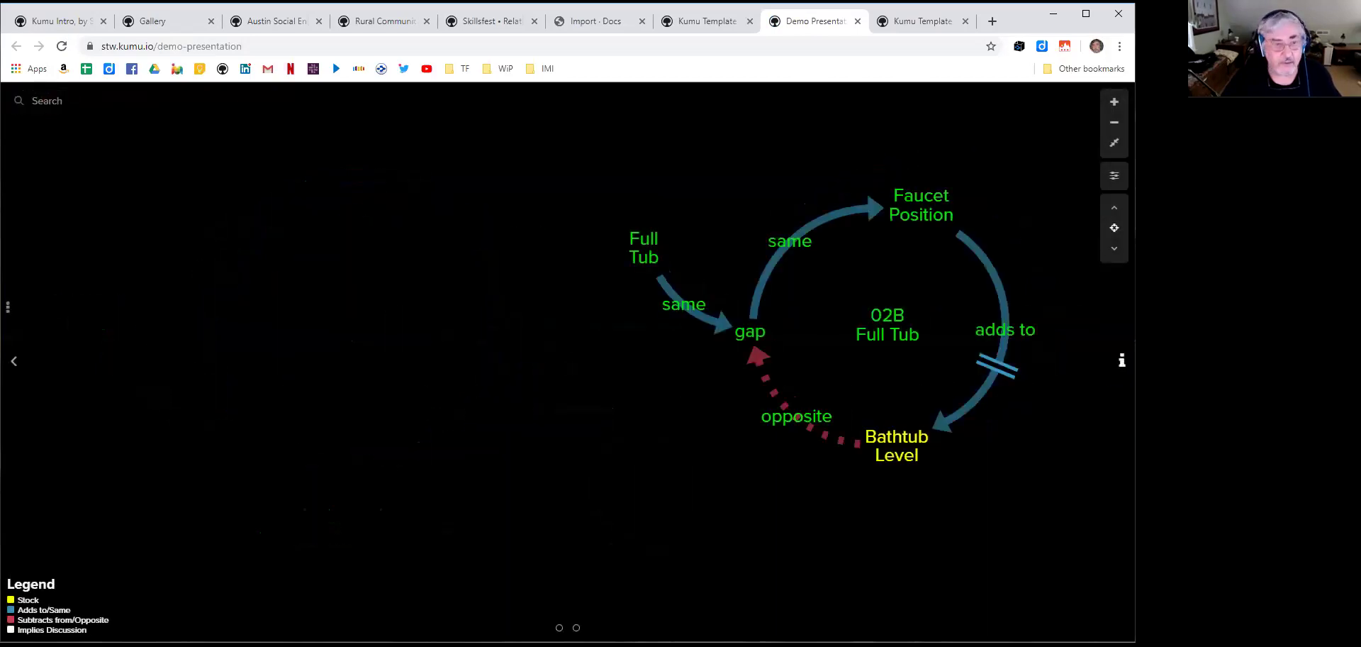
click(13, 361)
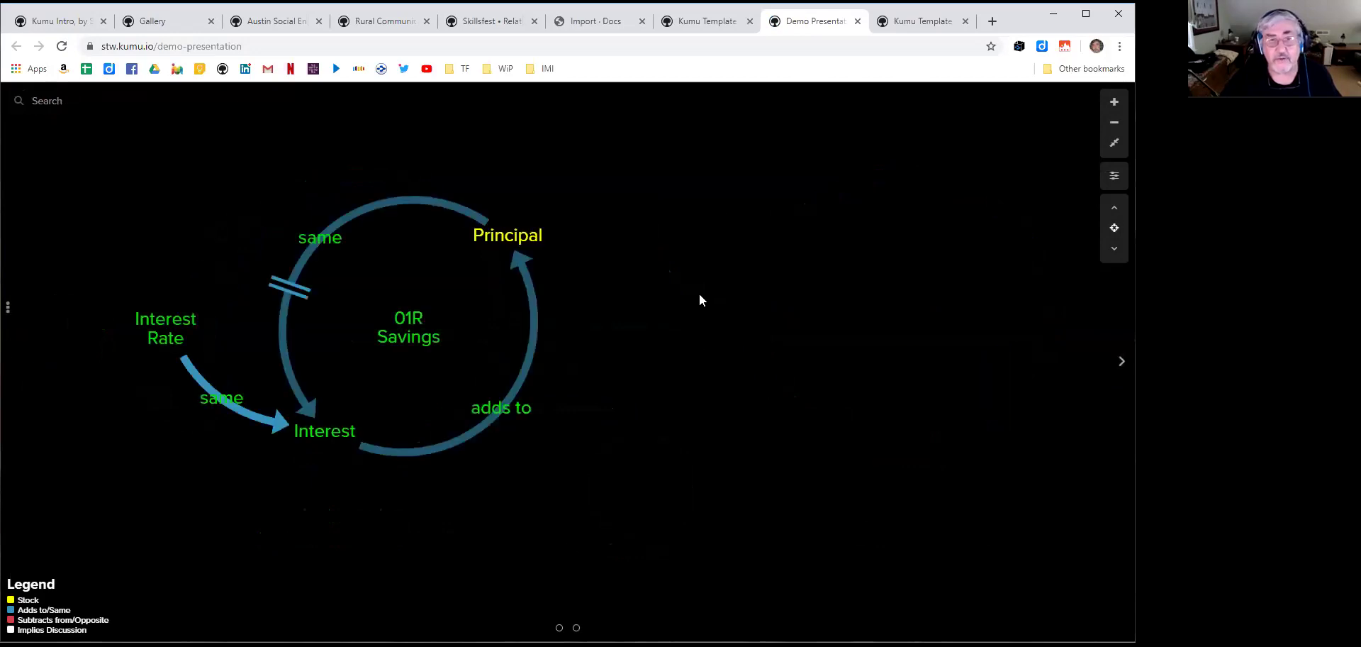
Return to the Kumu Template project's Introduction map and clear its selection and focus
click(739, 24)
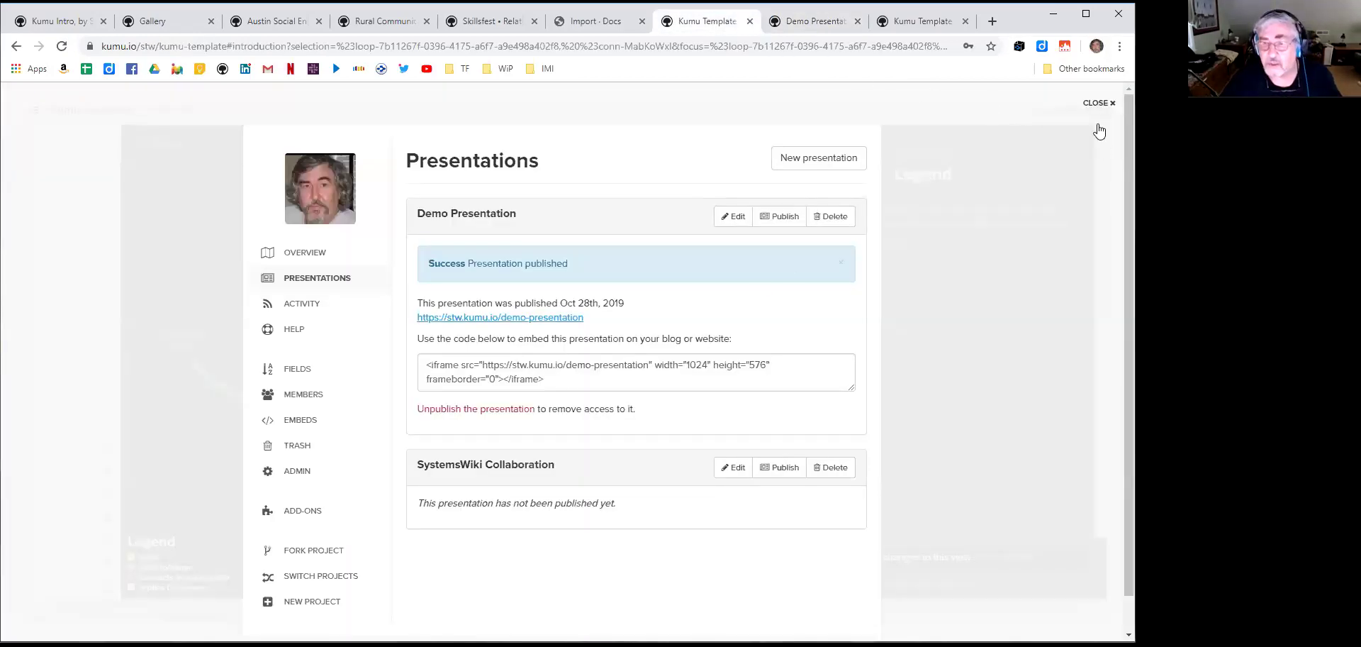
key(Escape)
click(735, 219)
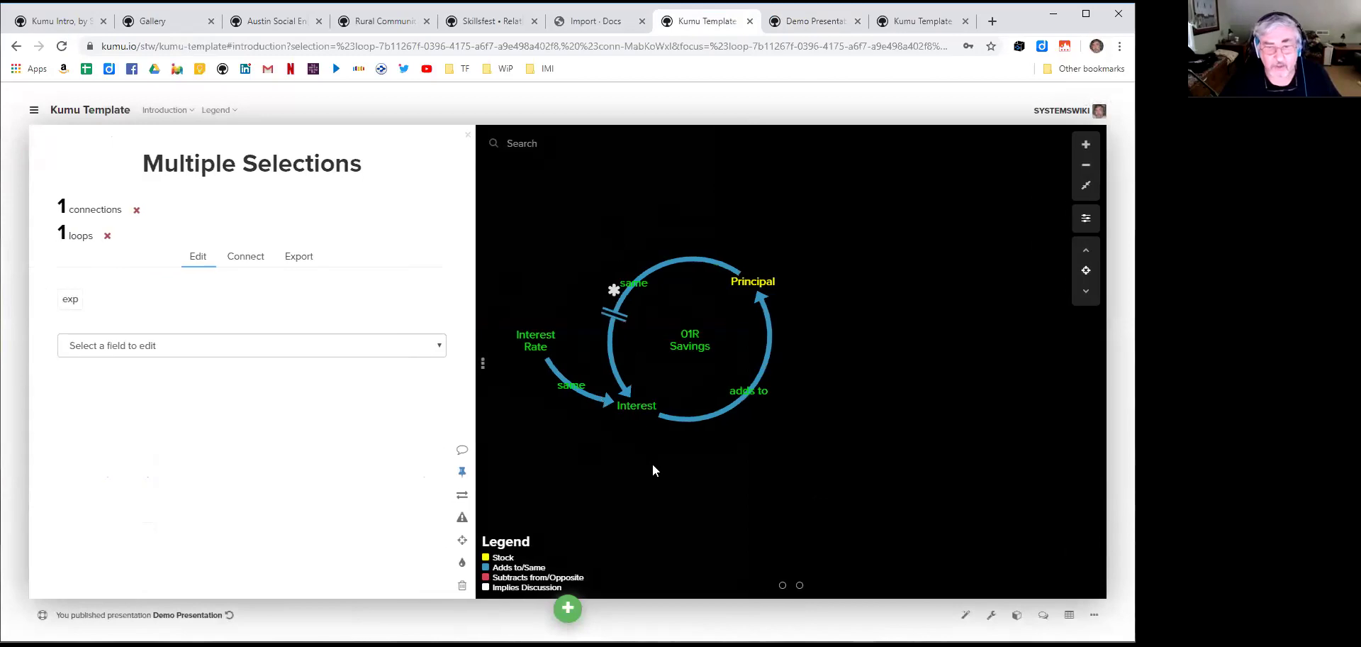
click(716, 485)
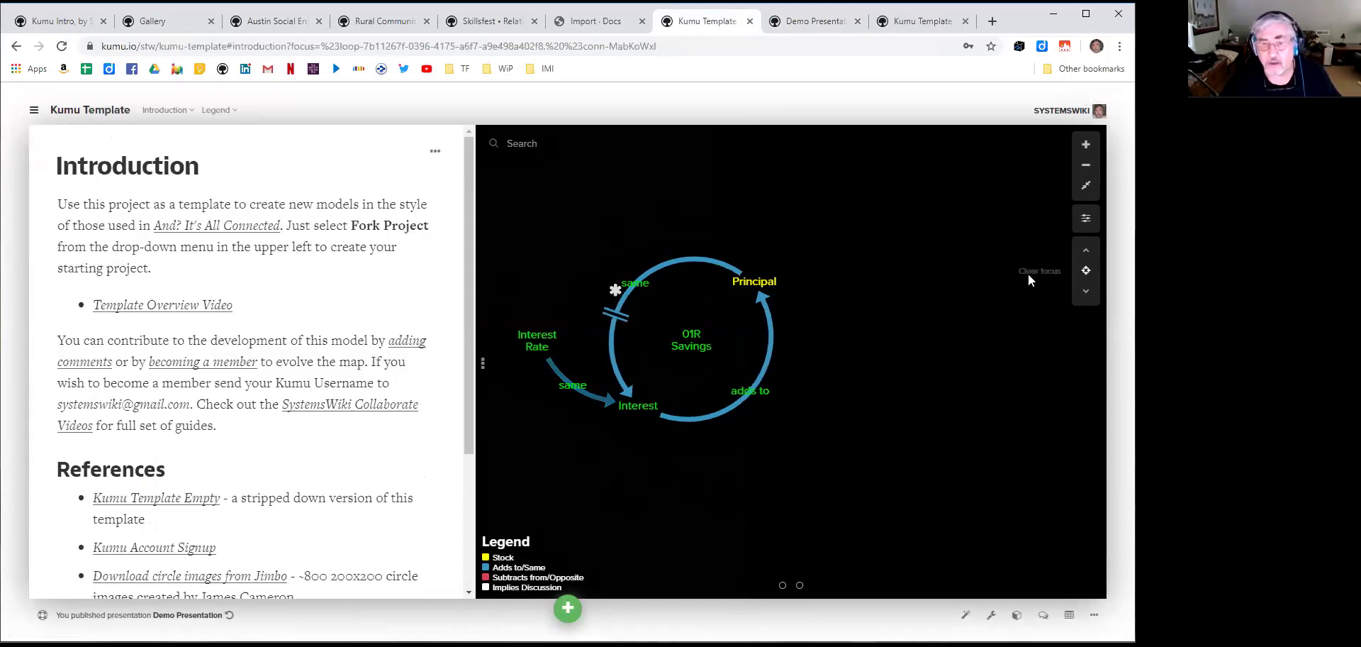
click(1029, 280)
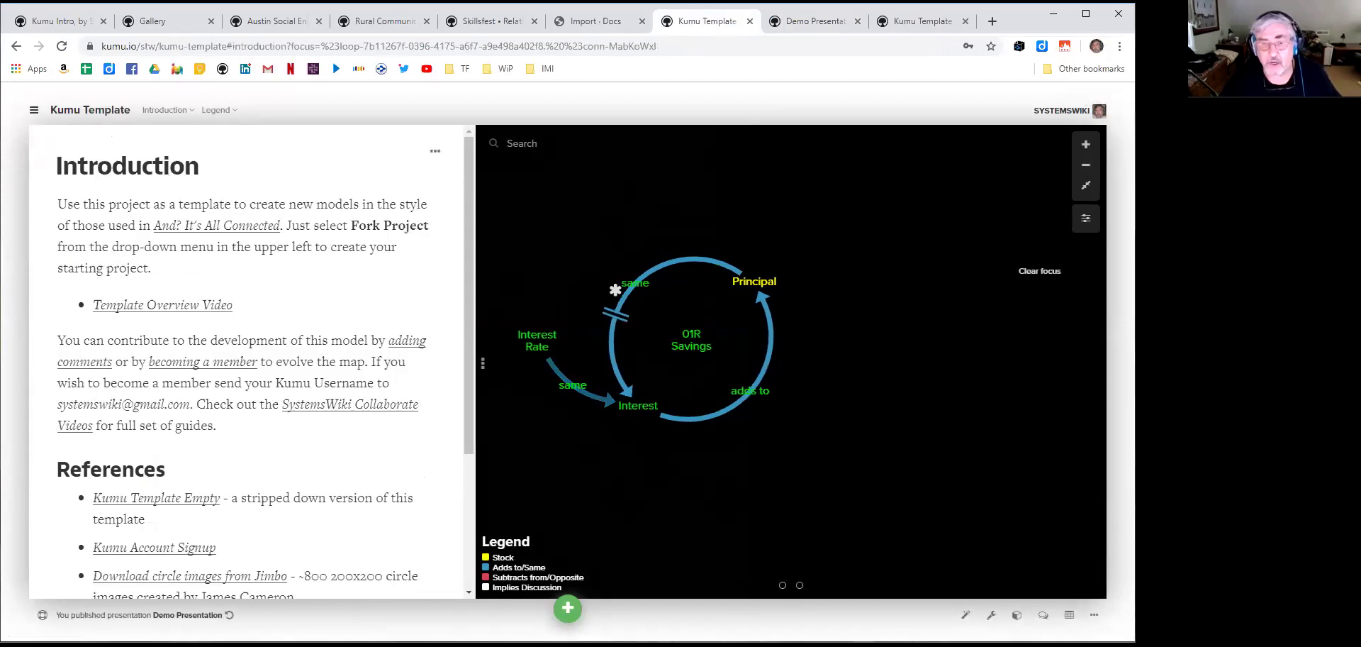
Review the Kumu Template project's list of presentations and return to the map
click(33, 111)
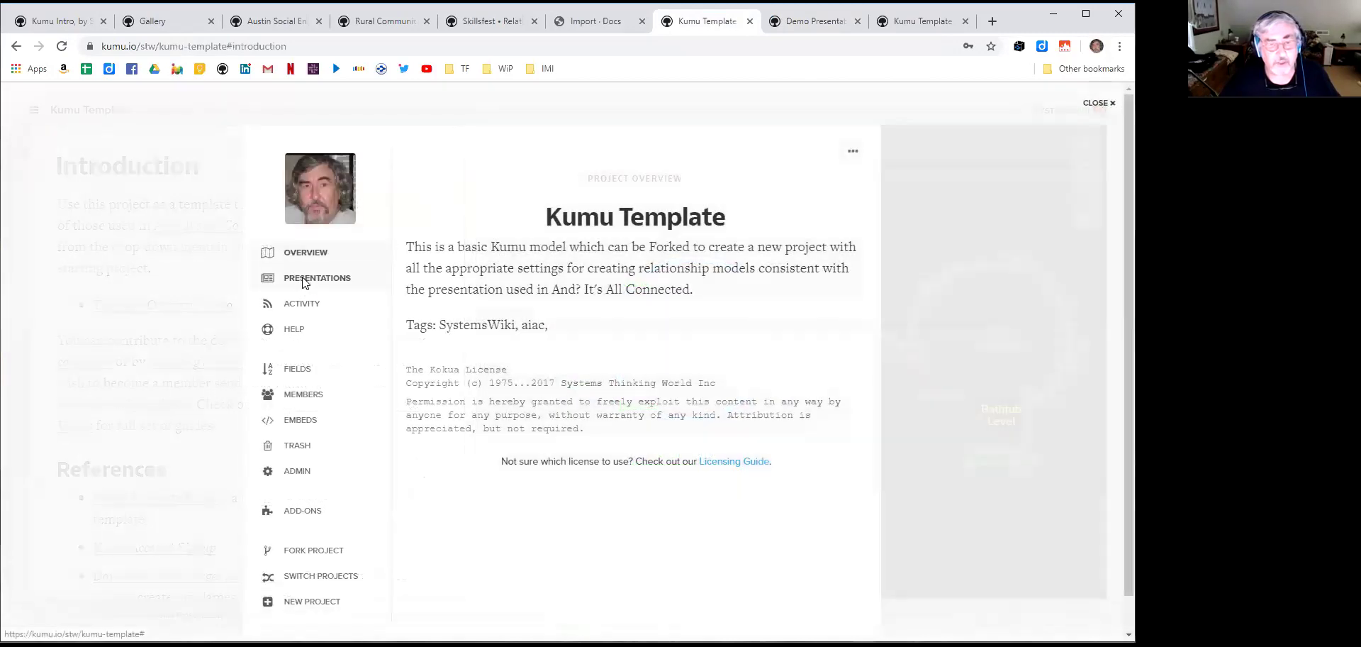
click(303, 280)
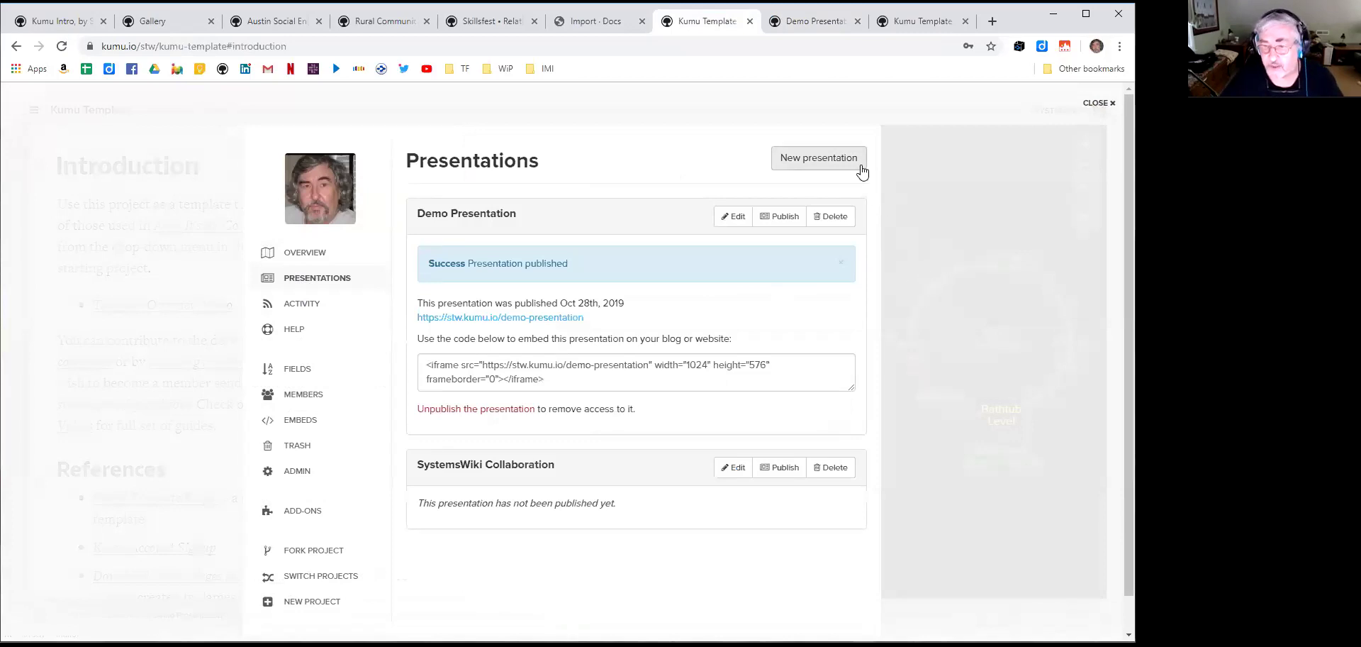
click(1090, 108)
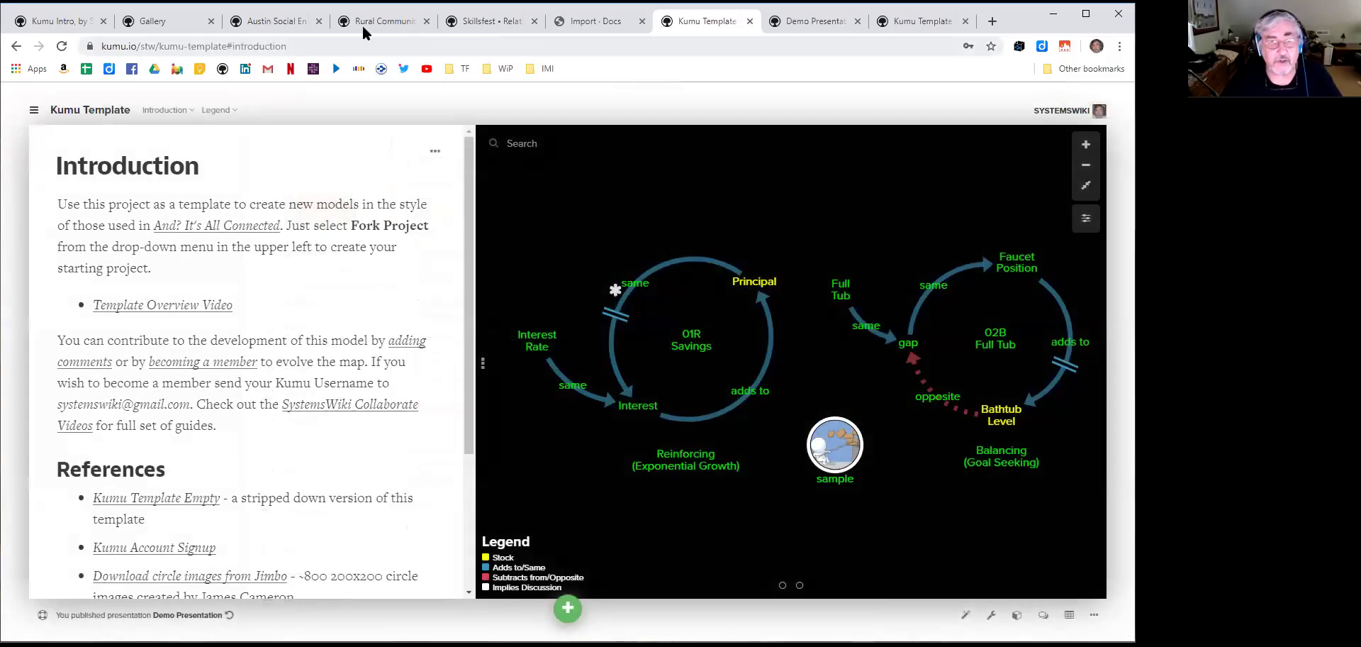
Browse the Rural Community Food System project's maps: Community Health, Community size and farm production, Leverage Points and Version X
click(365, 27)
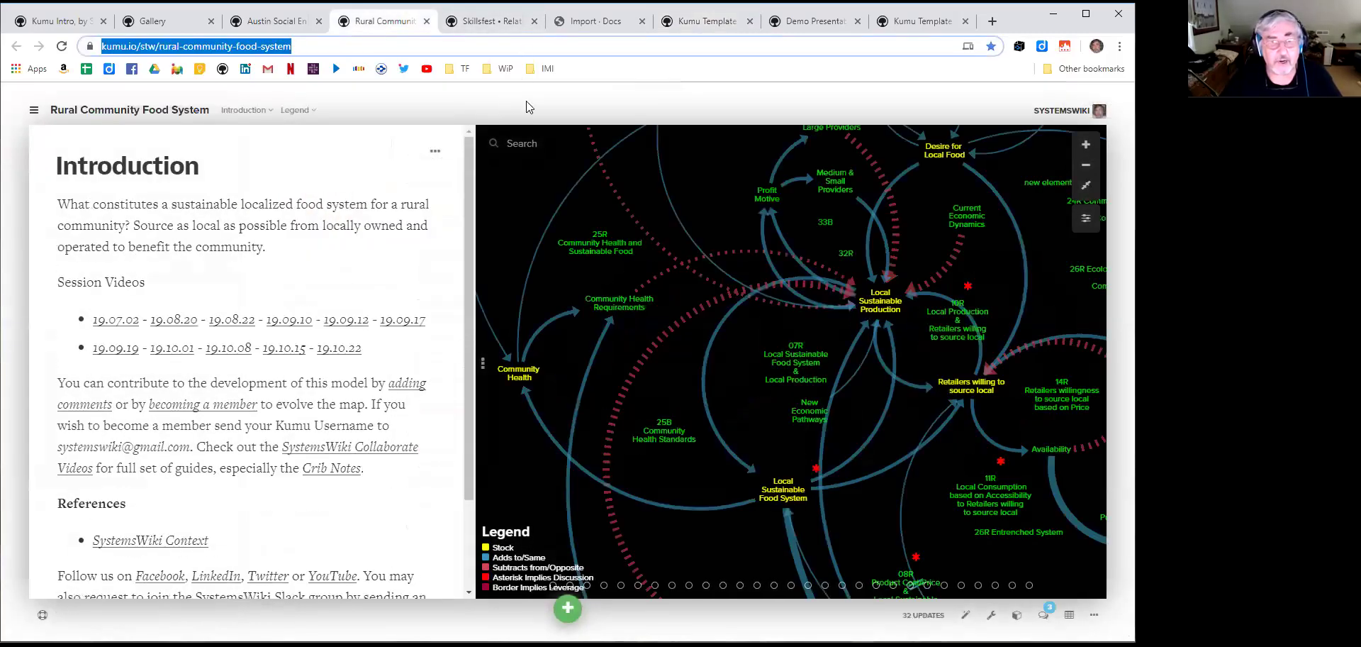
click(508, 101)
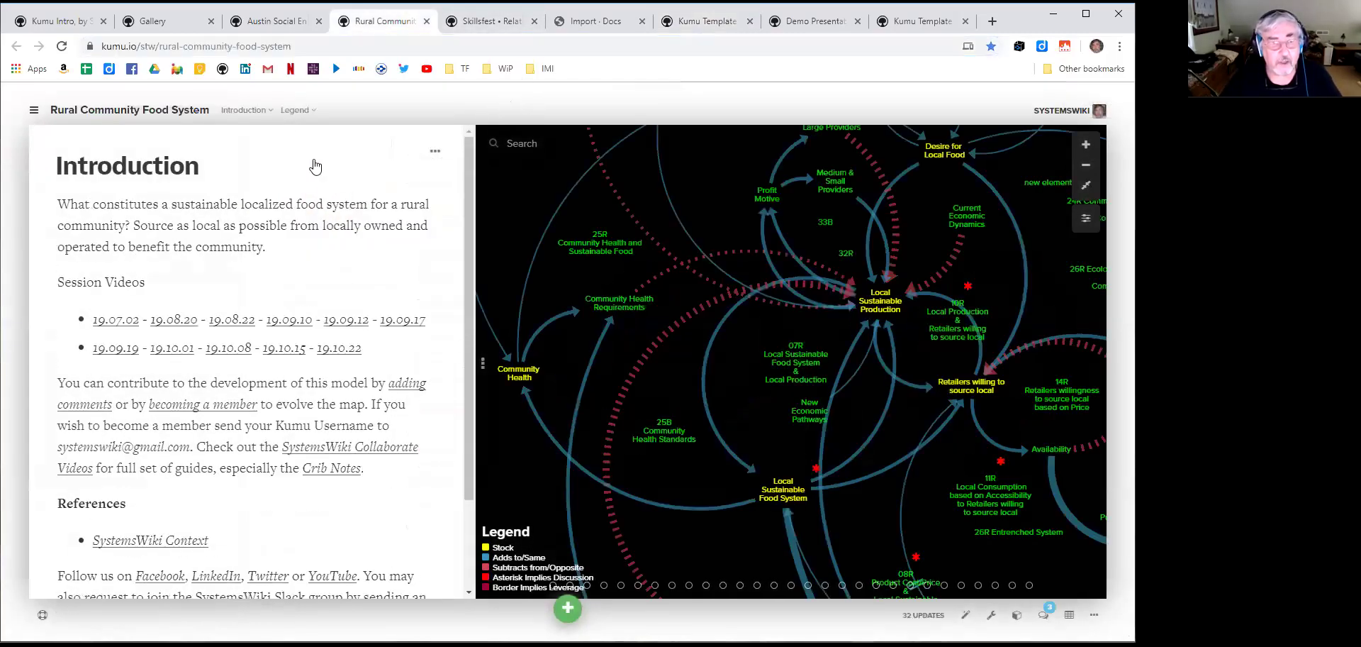
click(257, 112)
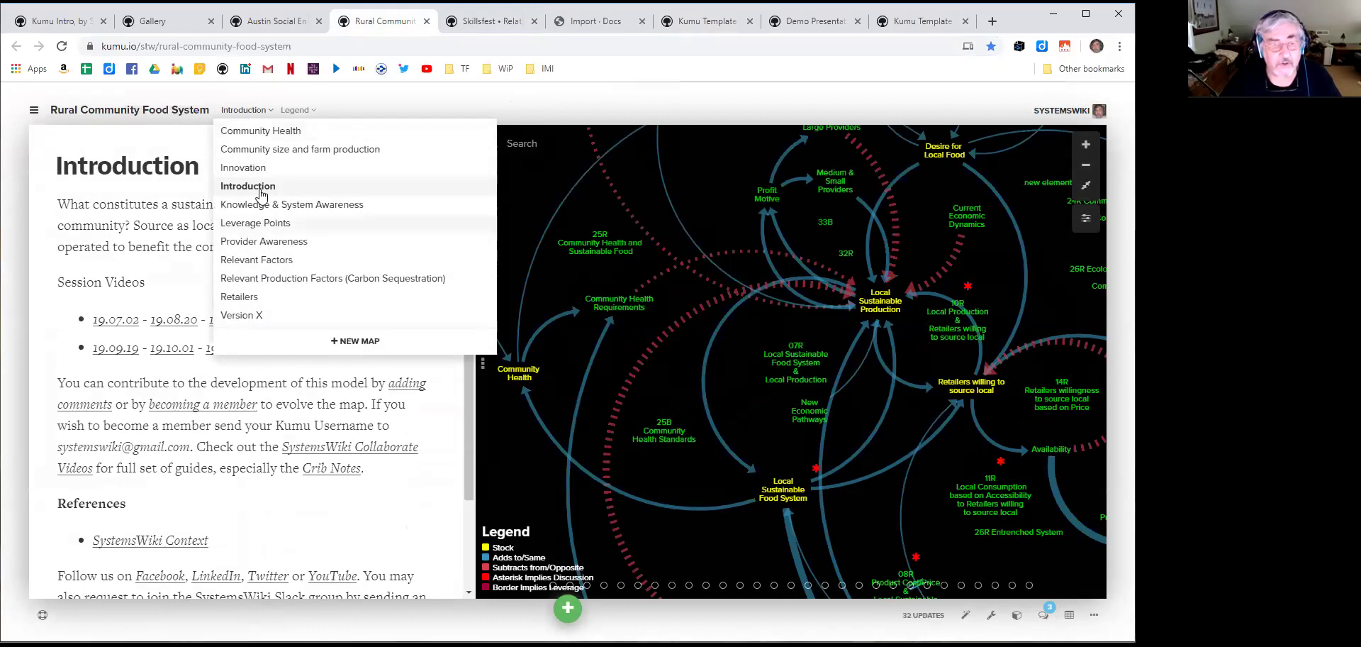
click(260, 136)
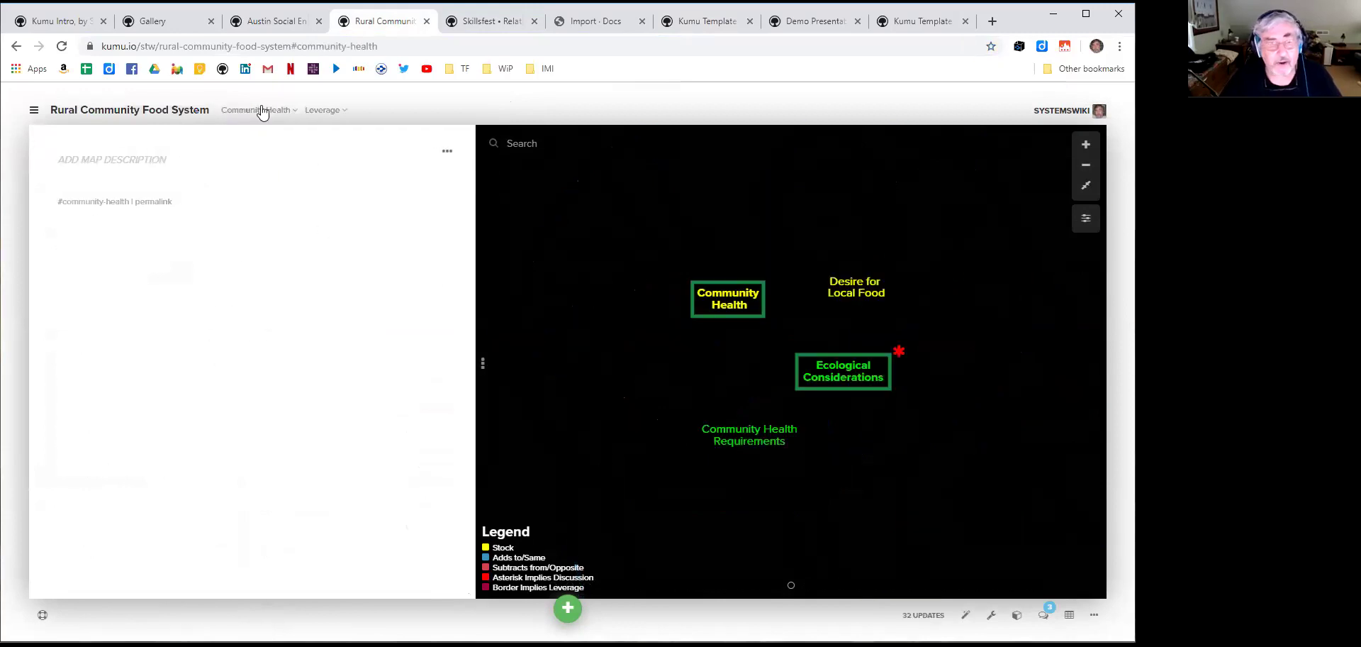
click(244, 110)
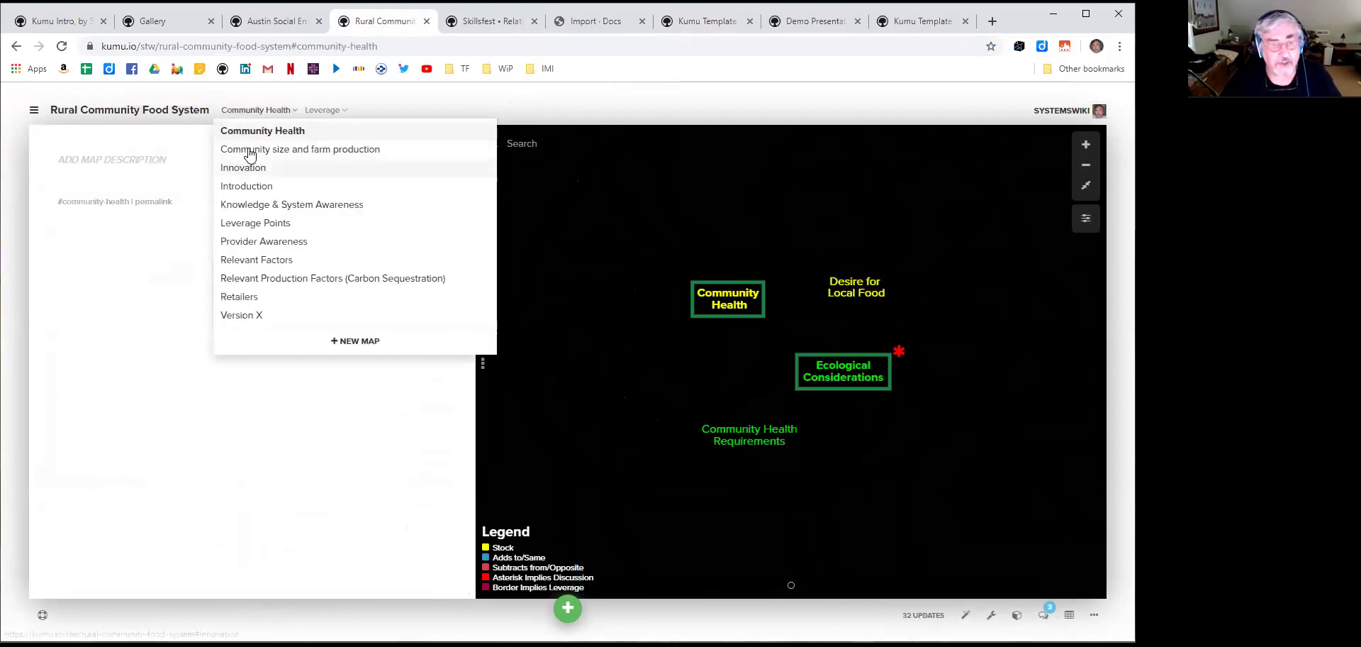
click(240, 148)
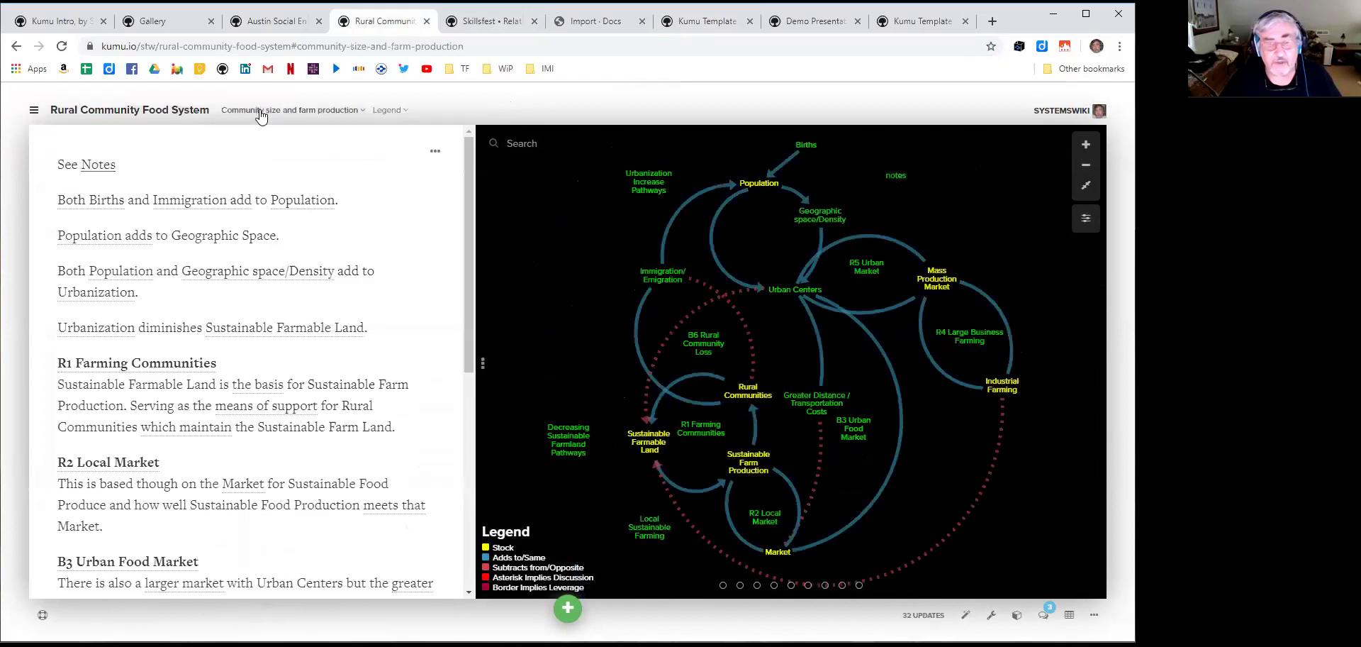
click(261, 115)
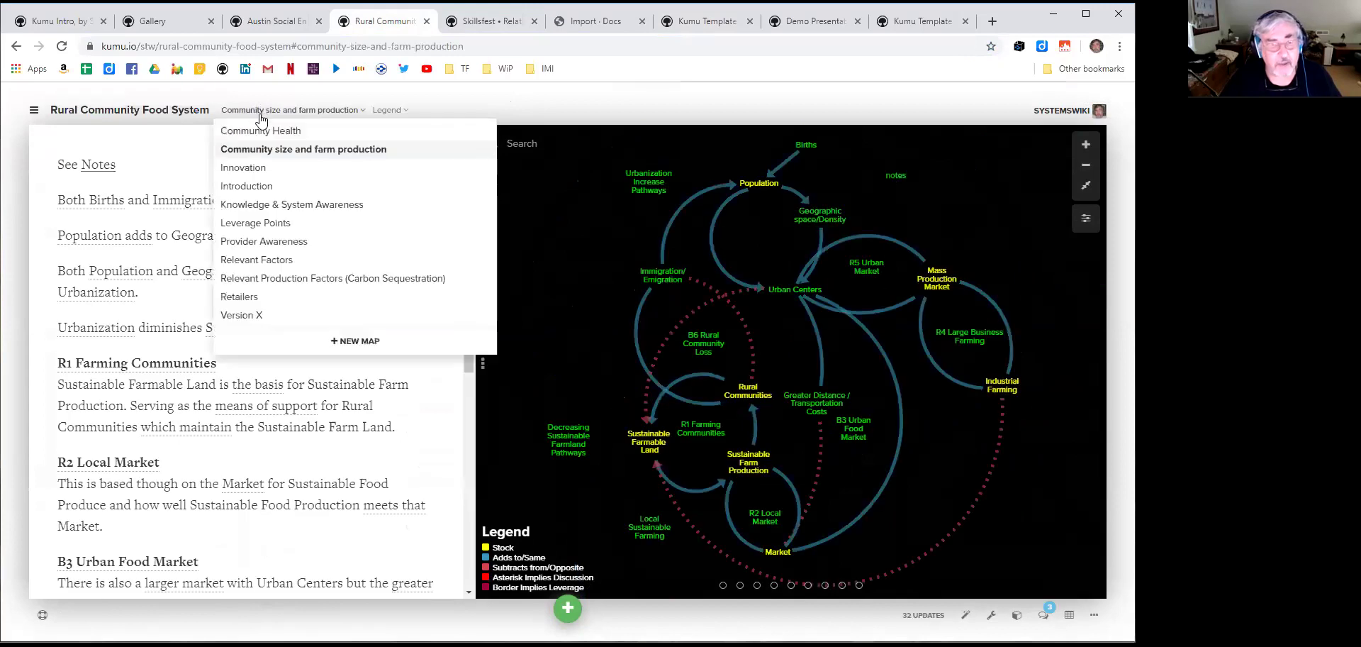
click(271, 222)
click(253, 110)
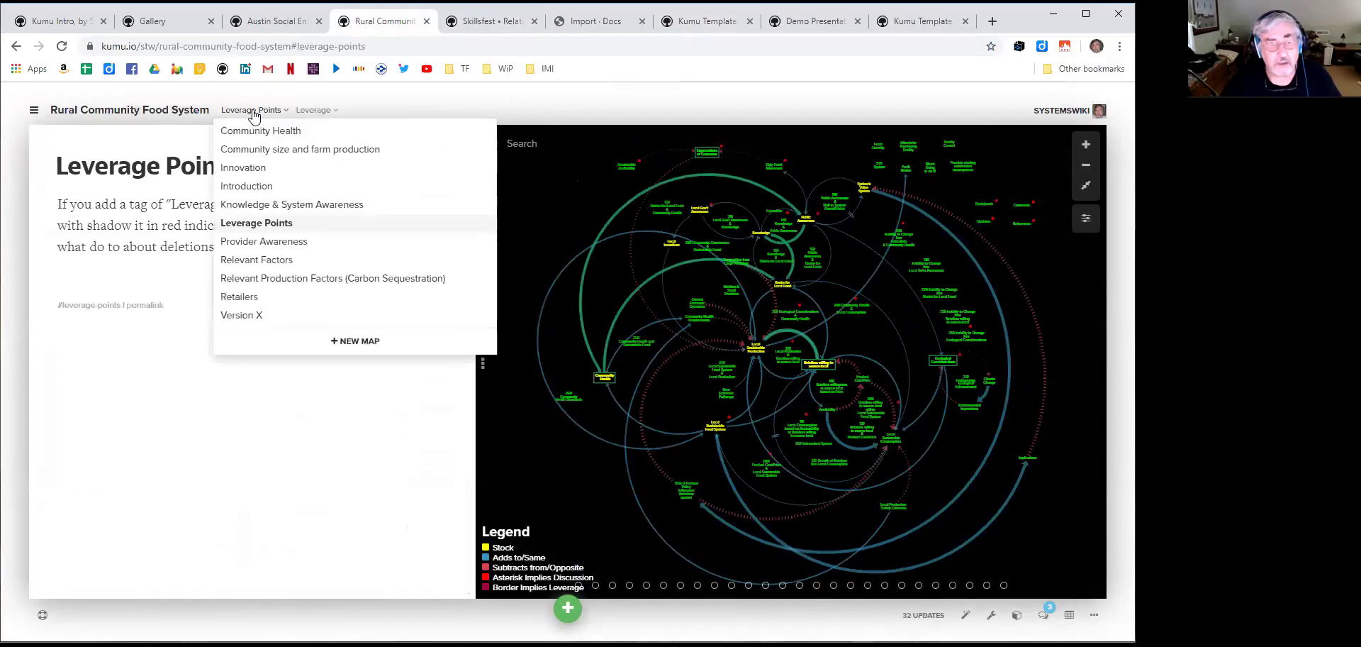
click(273, 319)
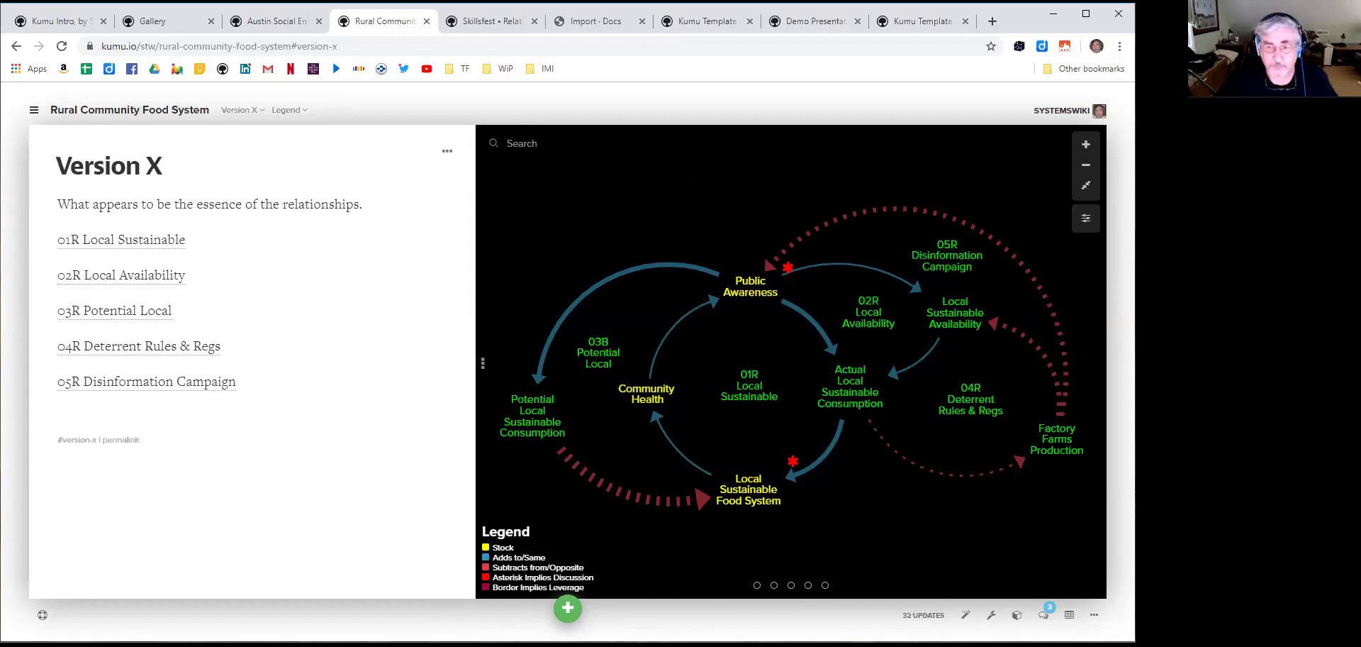
Return to the published Demo Presentation and advance to its Full Tub slide
click(828, 21)
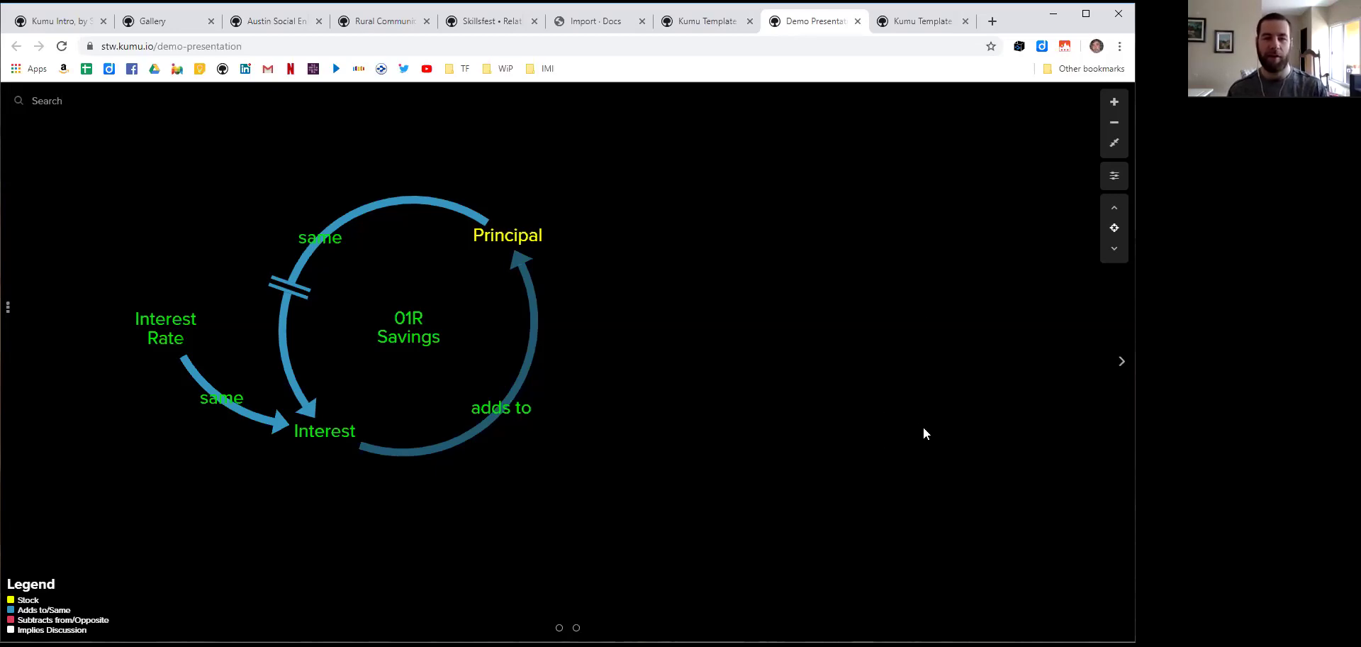
click(1122, 361)
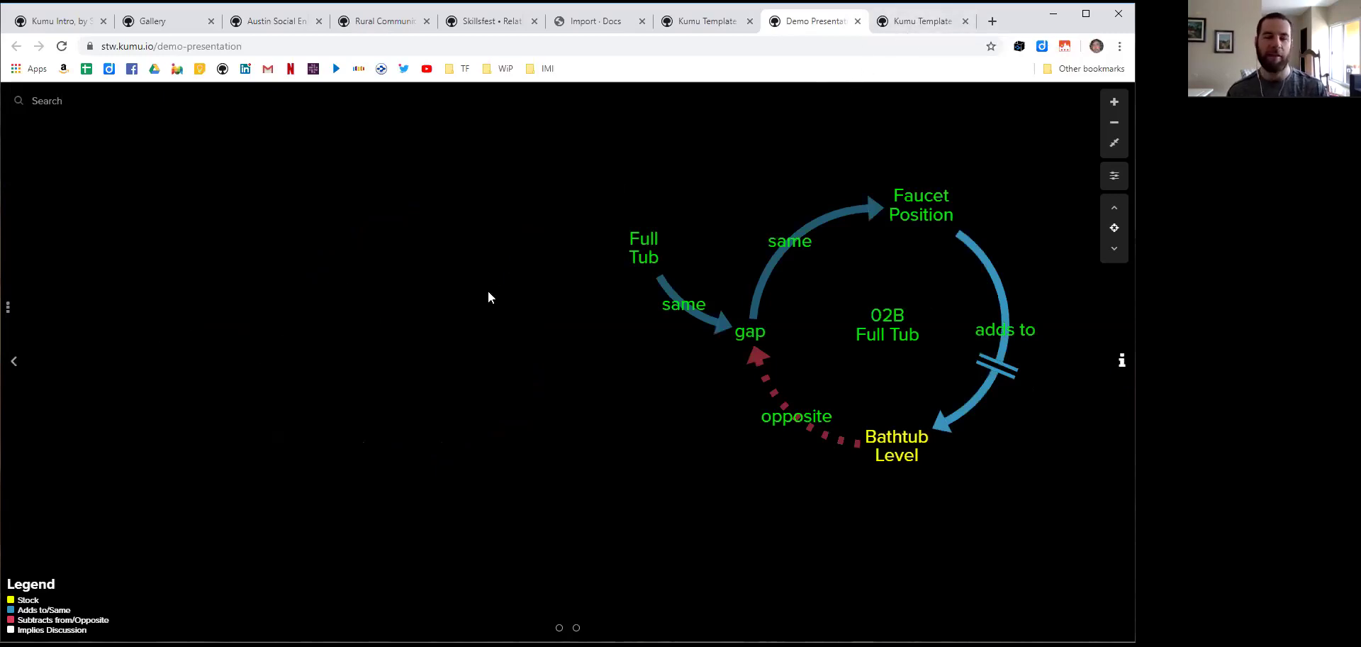
Close the Import - Docs and Skillsfest pages and return to the Rural Community Food System project
click(603, 21)
click(642, 21)
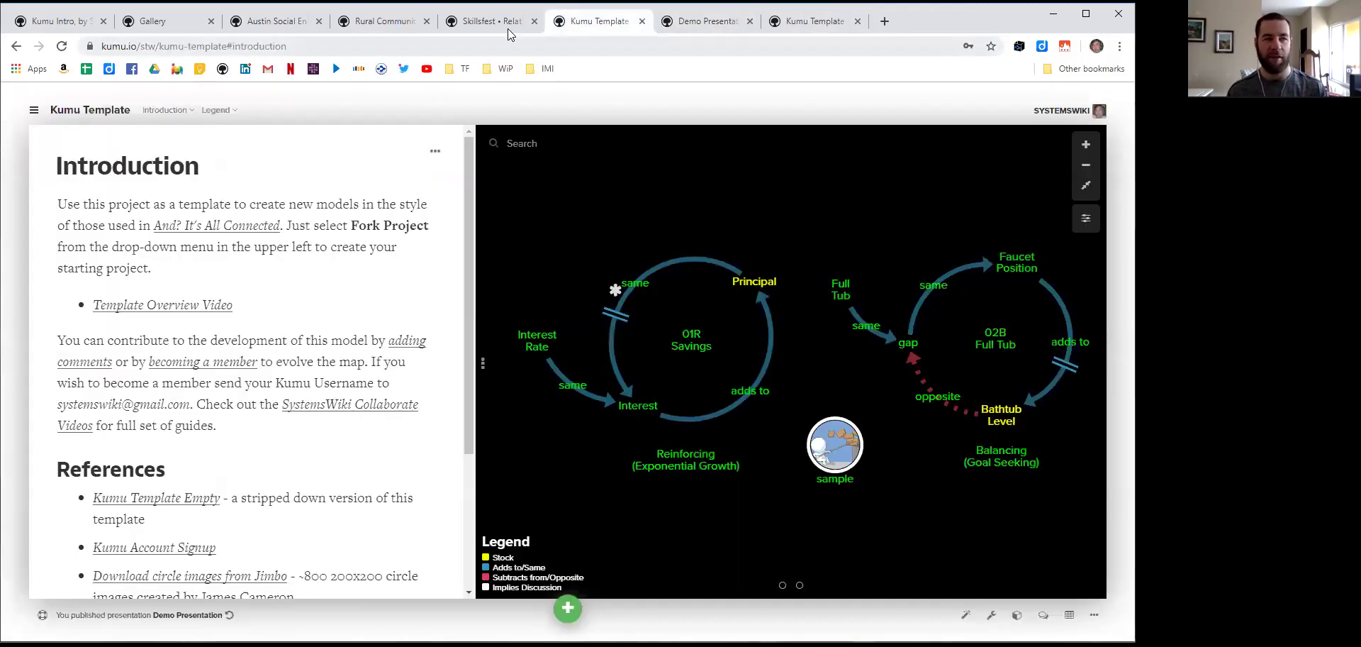
click(523, 23)
click(534, 21)
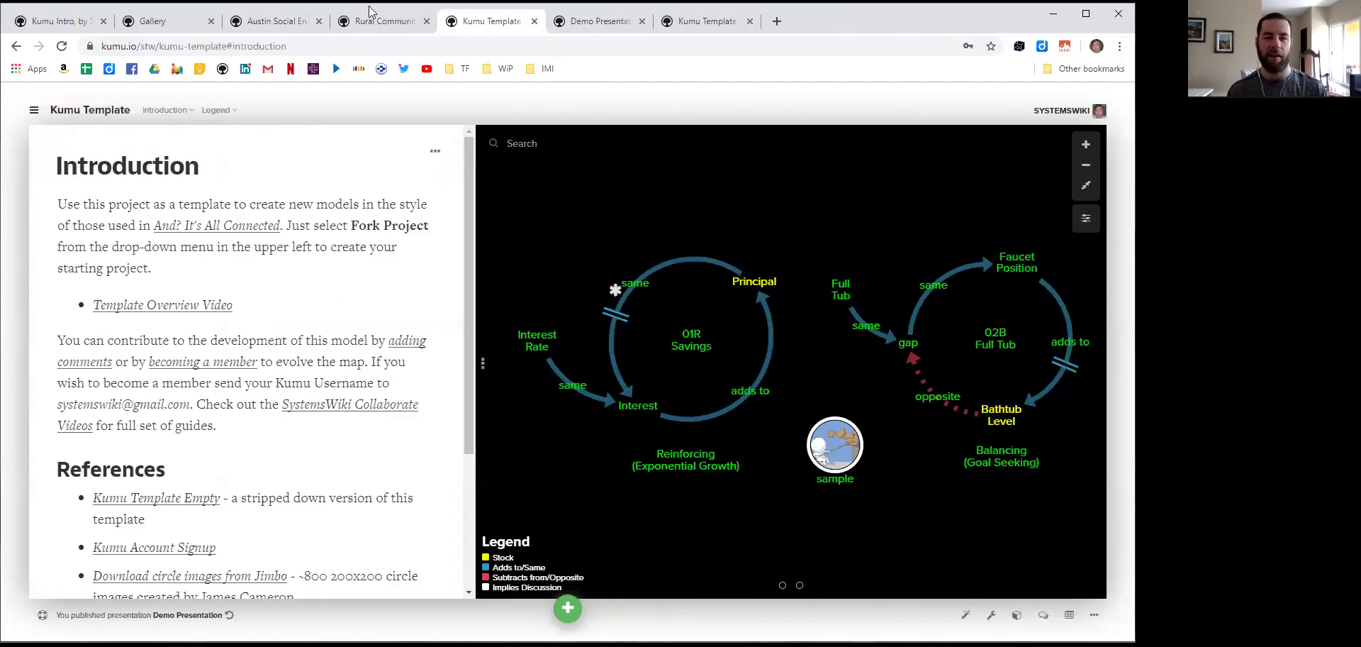
click(404, 26)
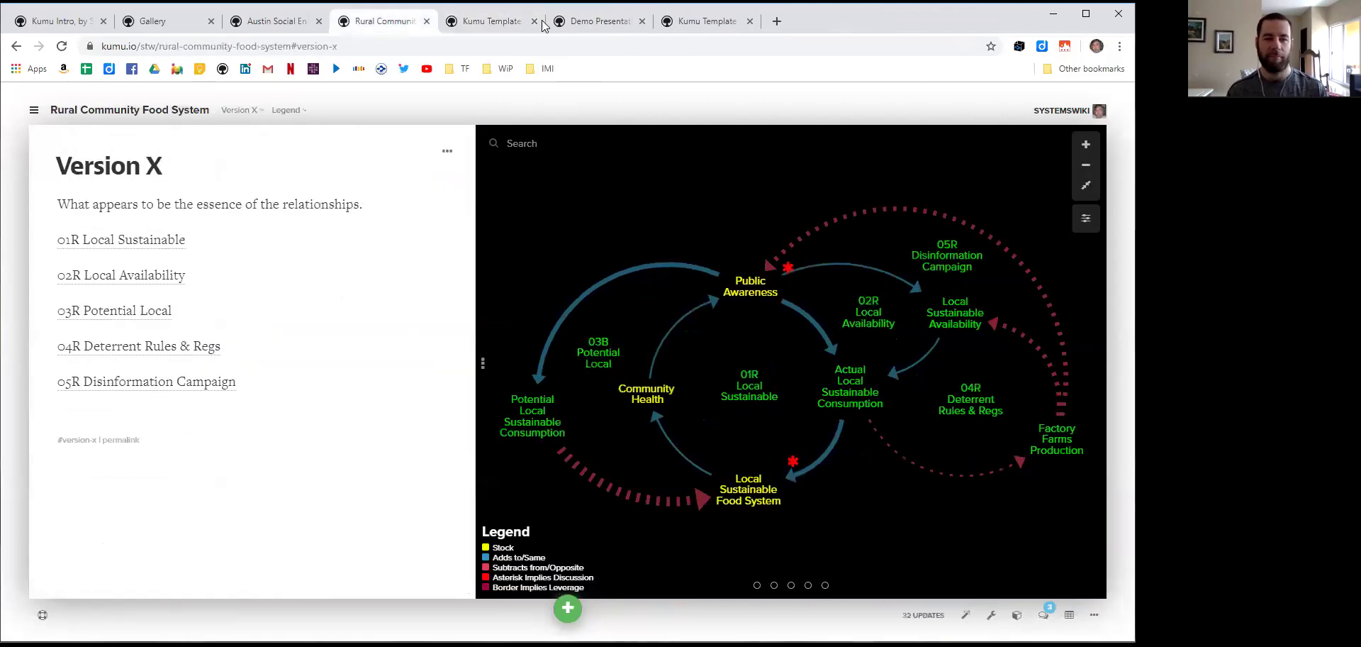
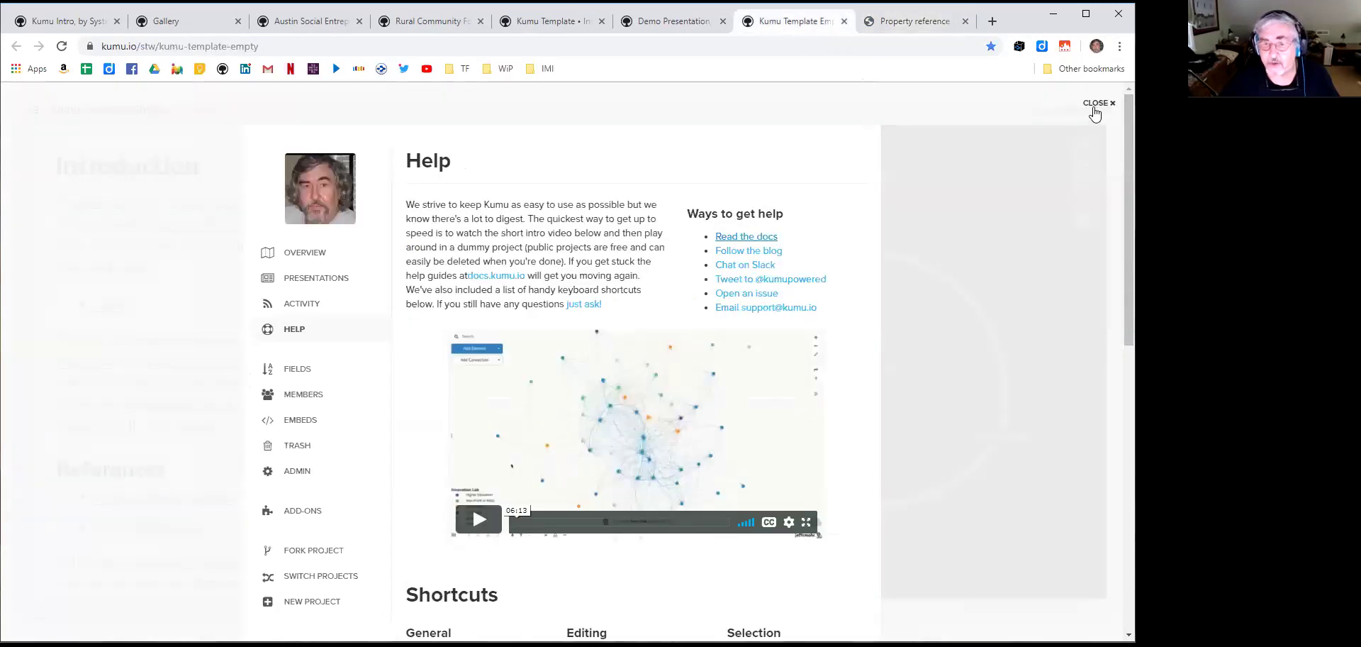
Close the help page and show the Legend view's additional customization options in the basic editor
click(1098, 105)
click(1080, 226)
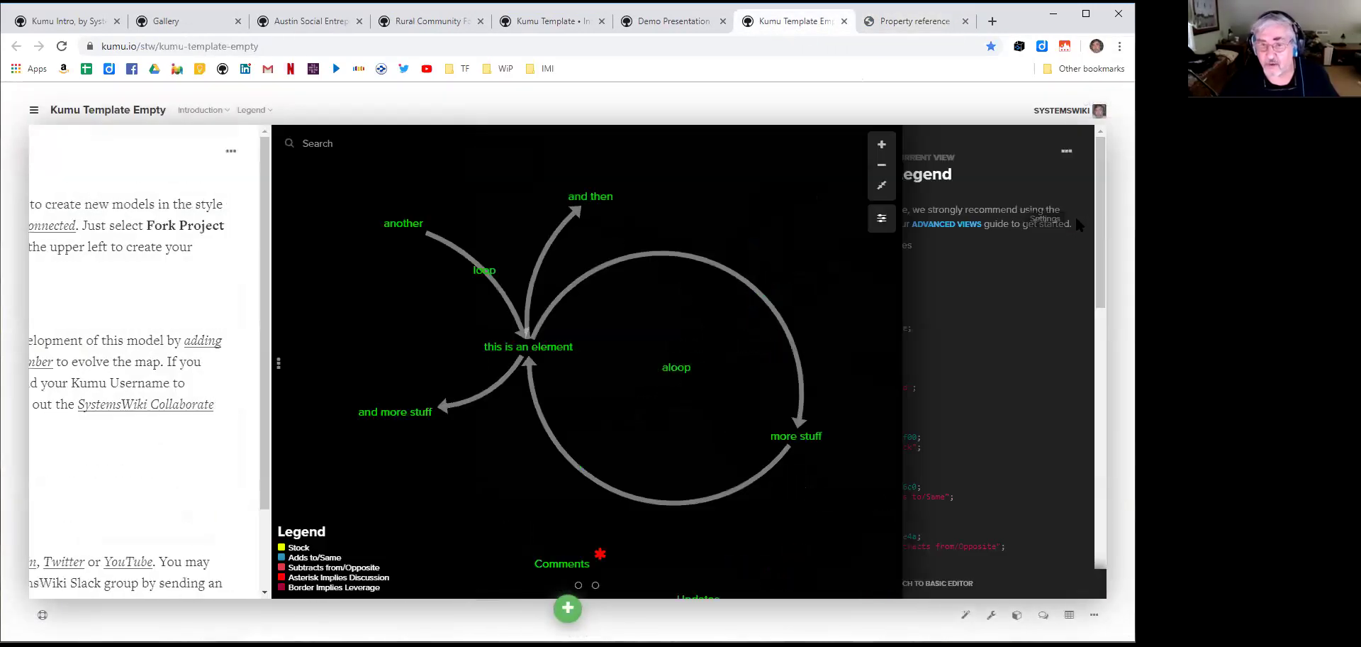
click(931, 586)
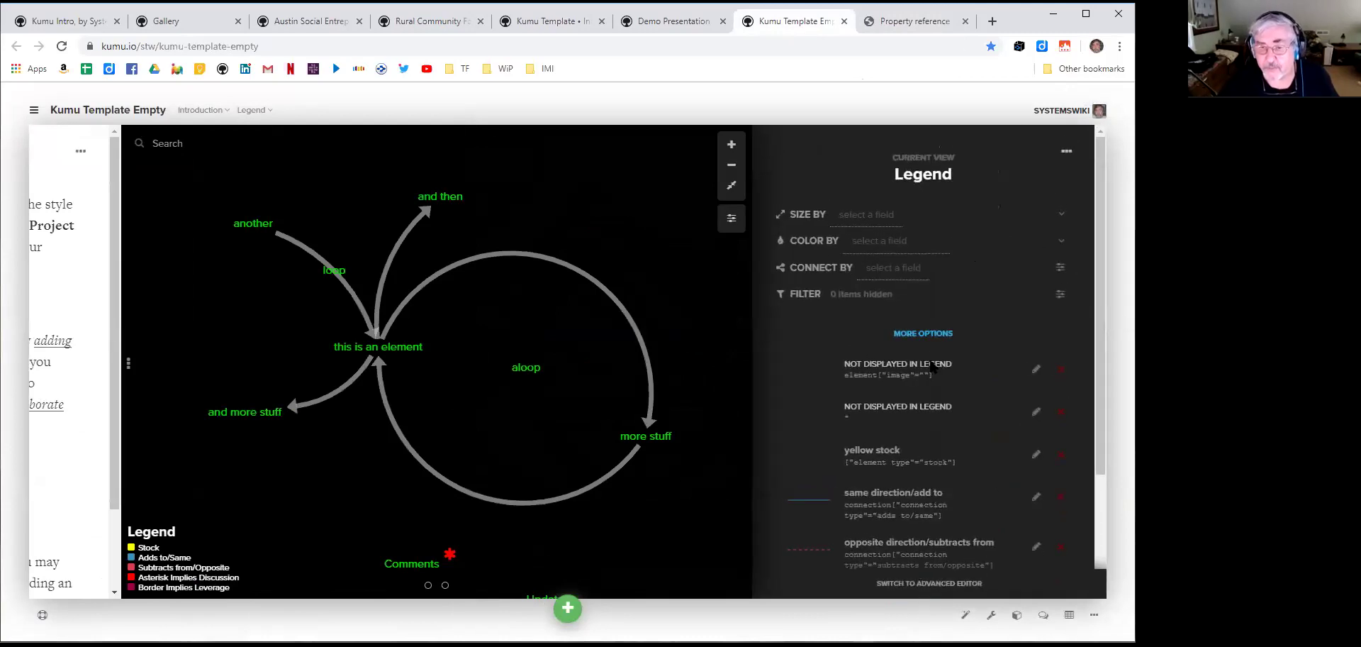
click(922, 333)
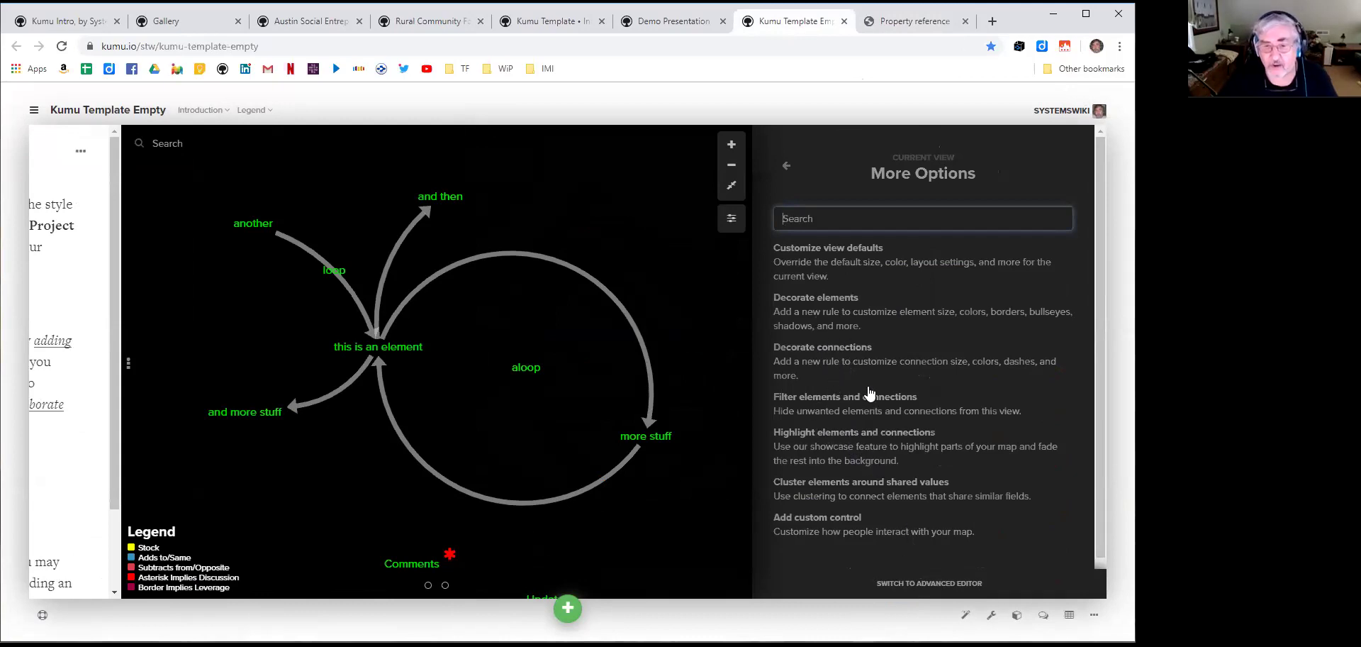
Review the Legend view's code in the advanced editor, covering controls, settings and connection rules, and return to the basic editor
click(943, 585)
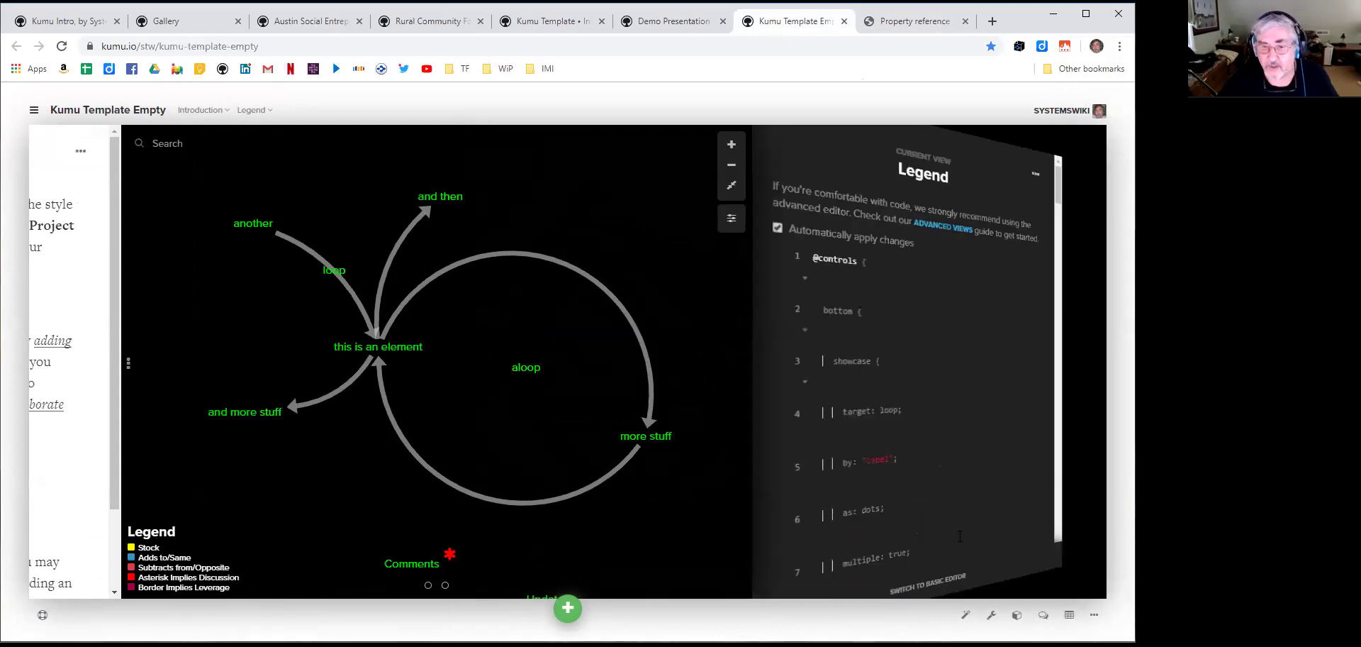
scroll(1027, 394, down, 15)
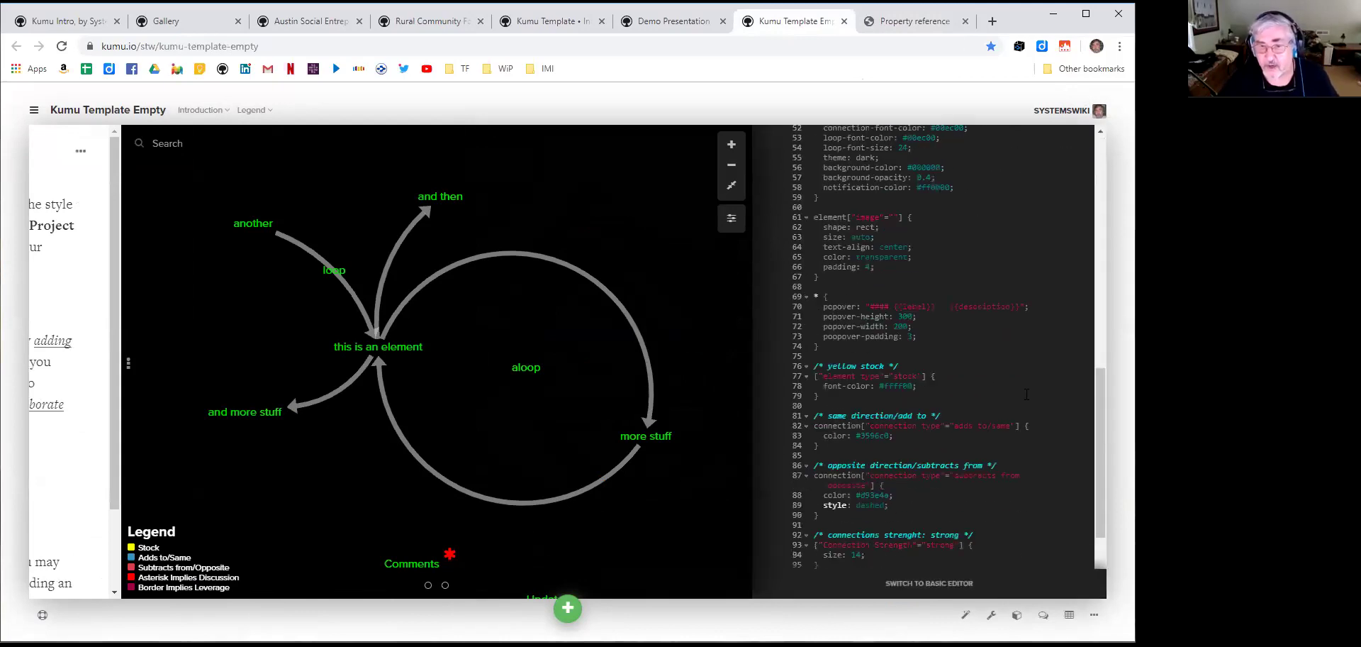
scroll(1027, 394, up, 2)
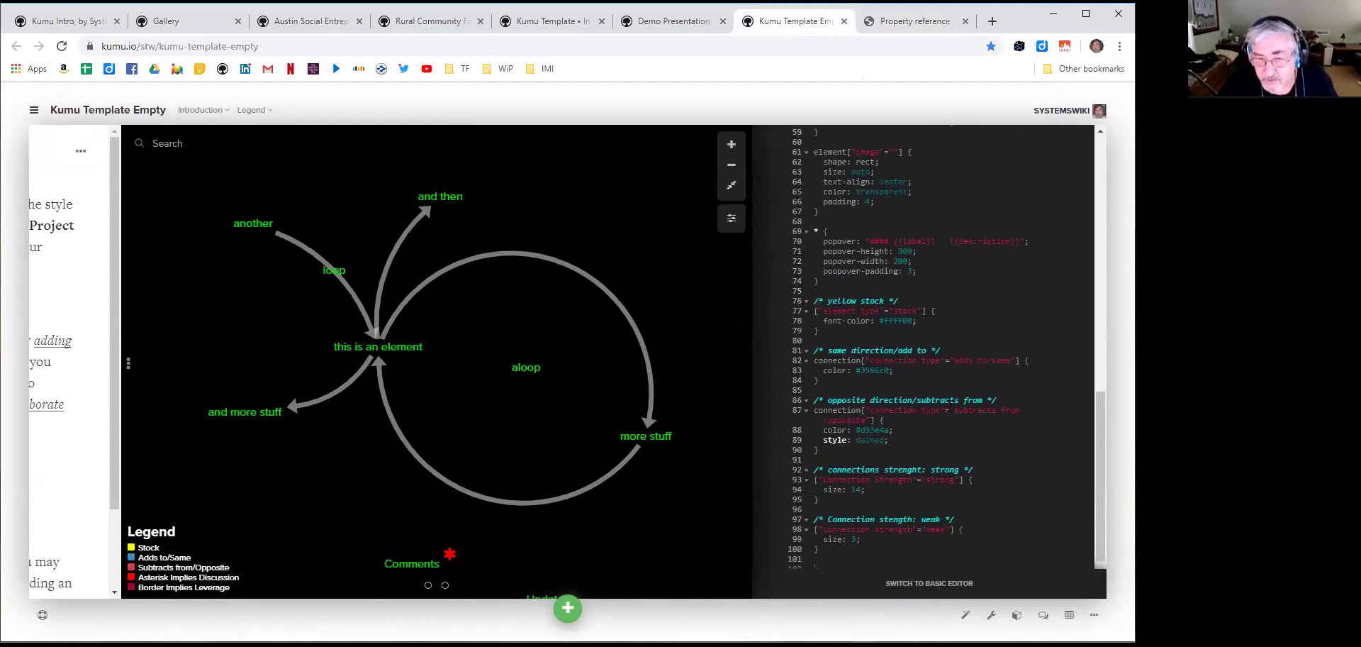
scroll(1040, 470, down, 2)
scroll(1039, 469, up, 10)
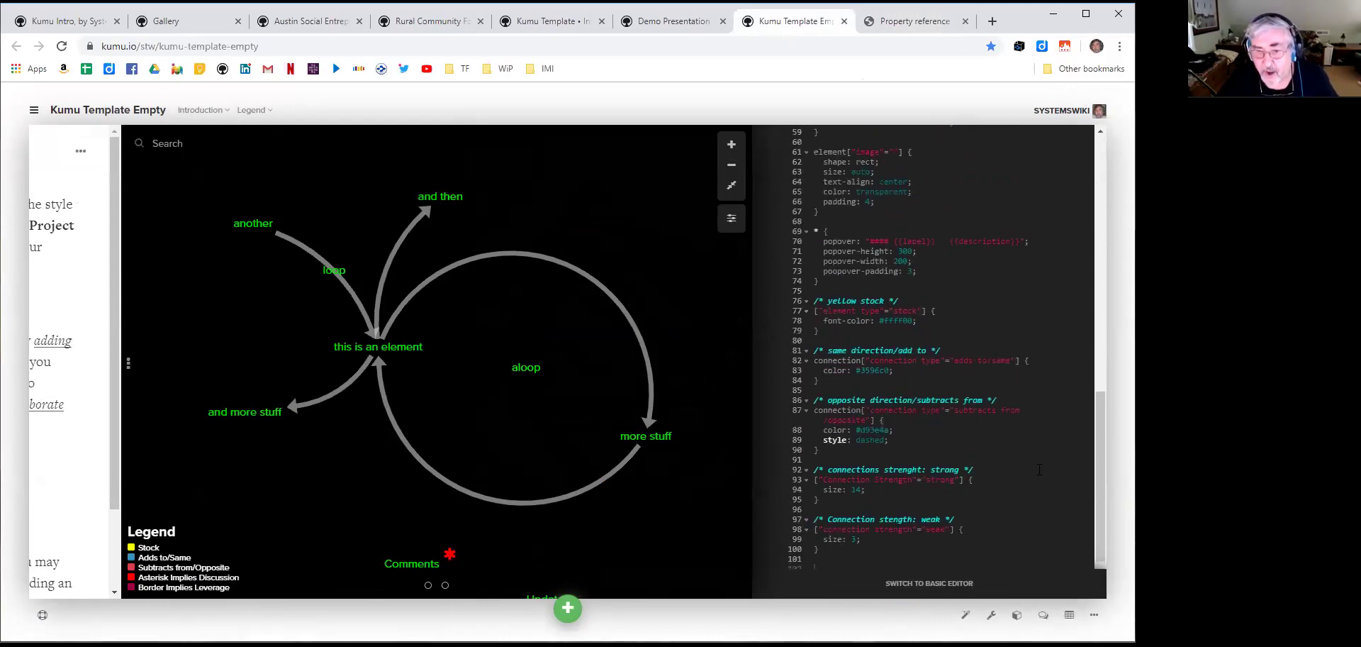
scroll(1040, 469, up, 8)
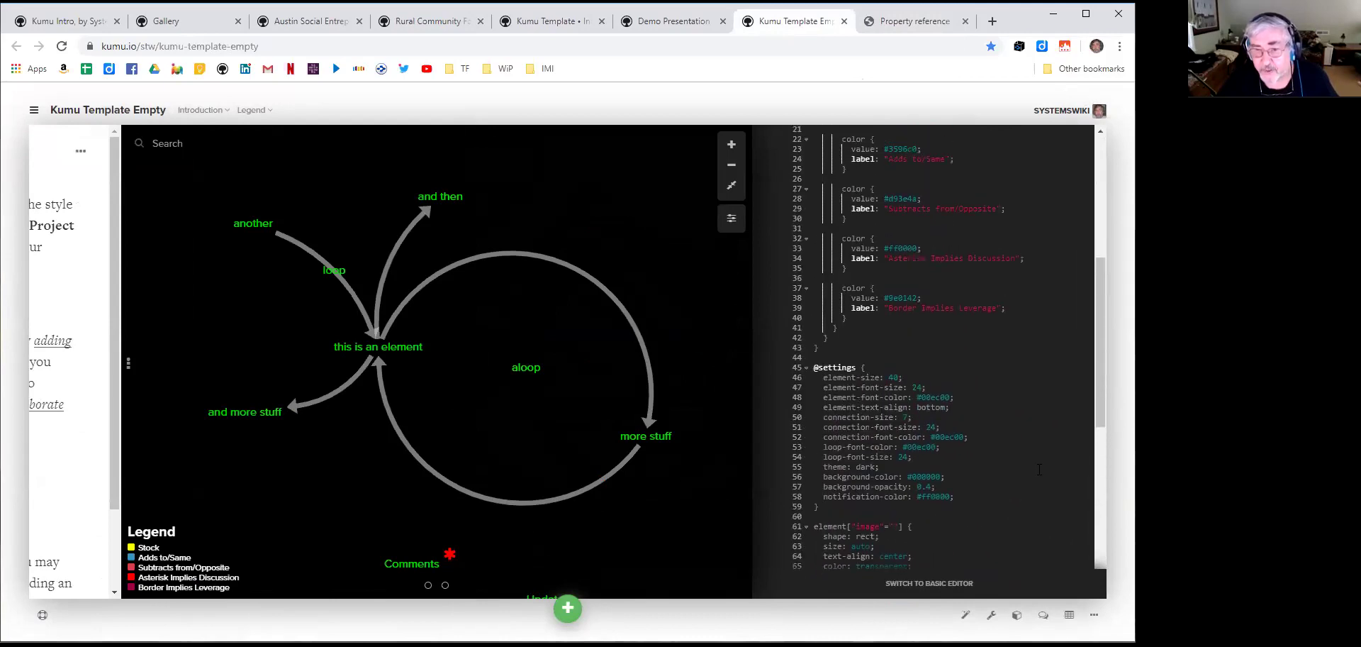
scroll(1040, 469, up, 3)
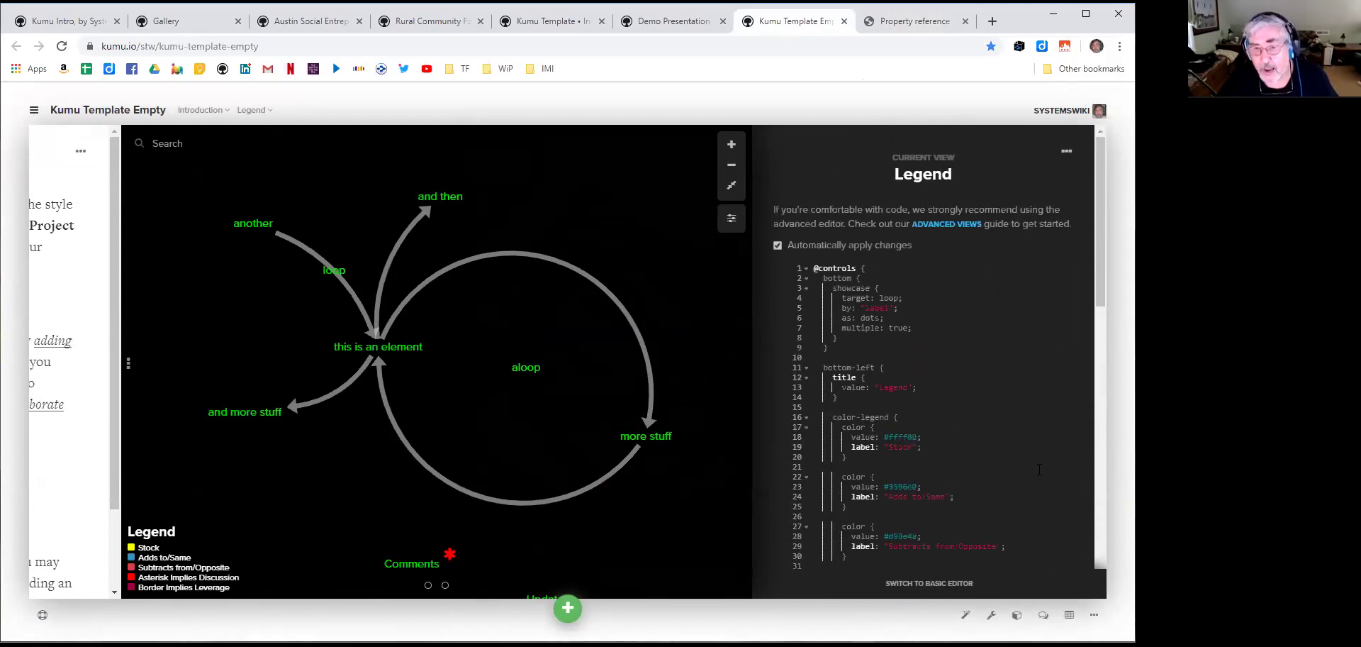
scroll(1040, 469, down, 1)
scroll(1039, 469, down, 3)
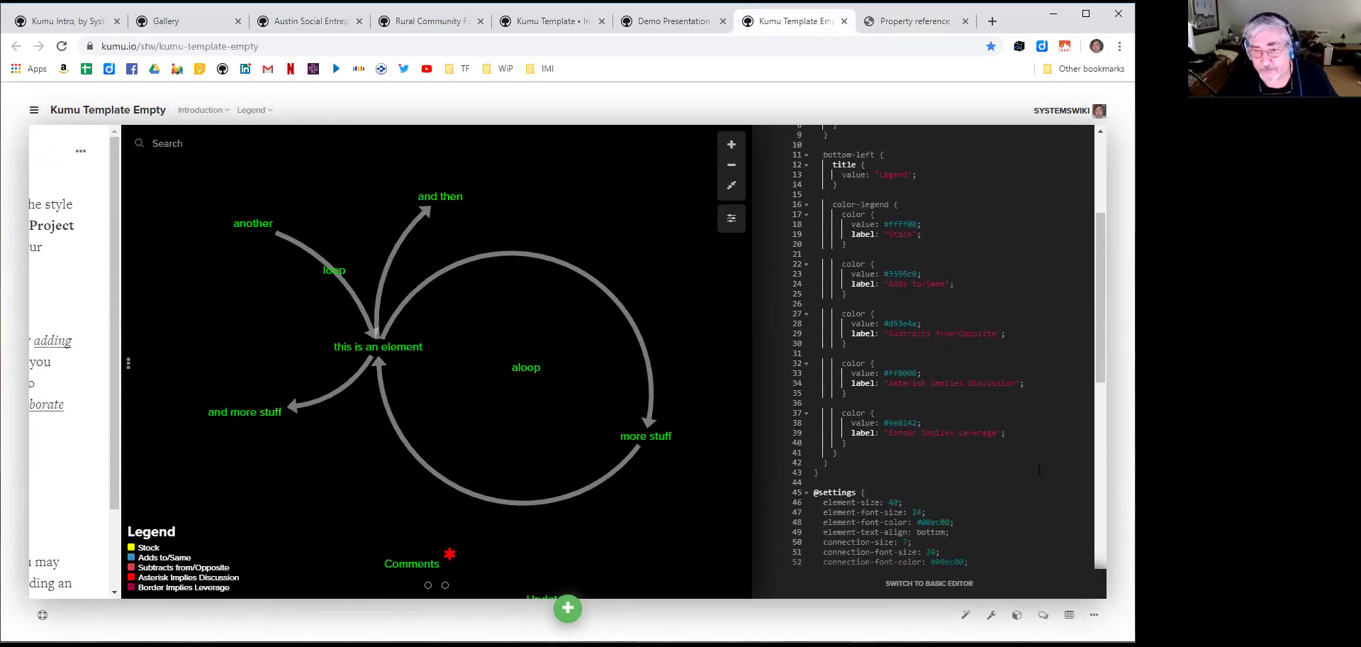
click(945, 585)
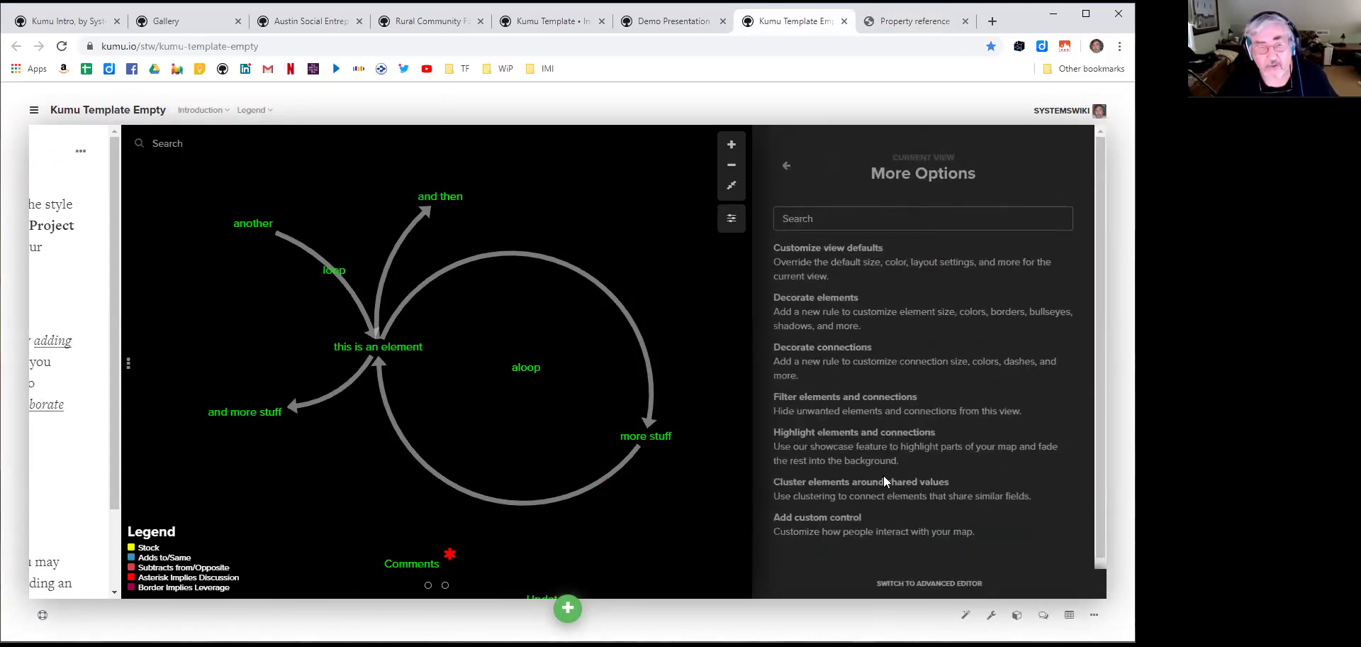
Review the valid values and supported properties in the Property reference documentation, and close it along with the Legend view's settings
click(902, 22)
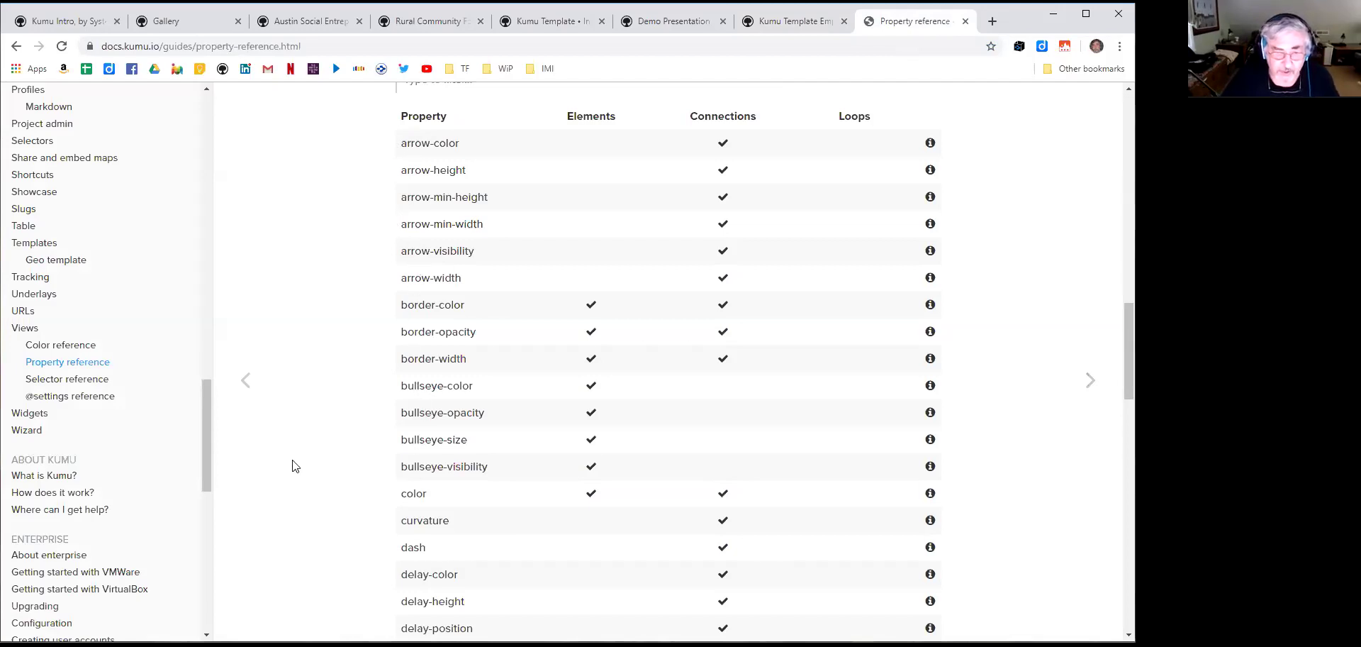
scroll(326, 452, down, 5)
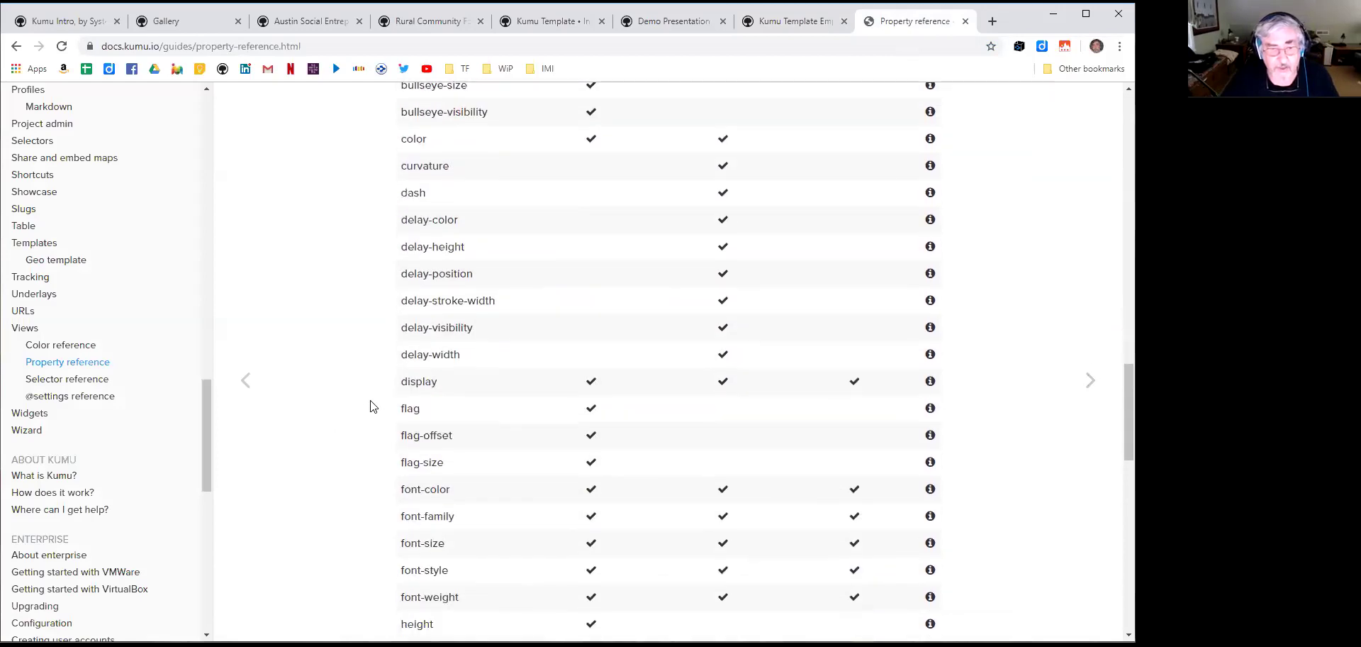
scroll(378, 380, down, 4)
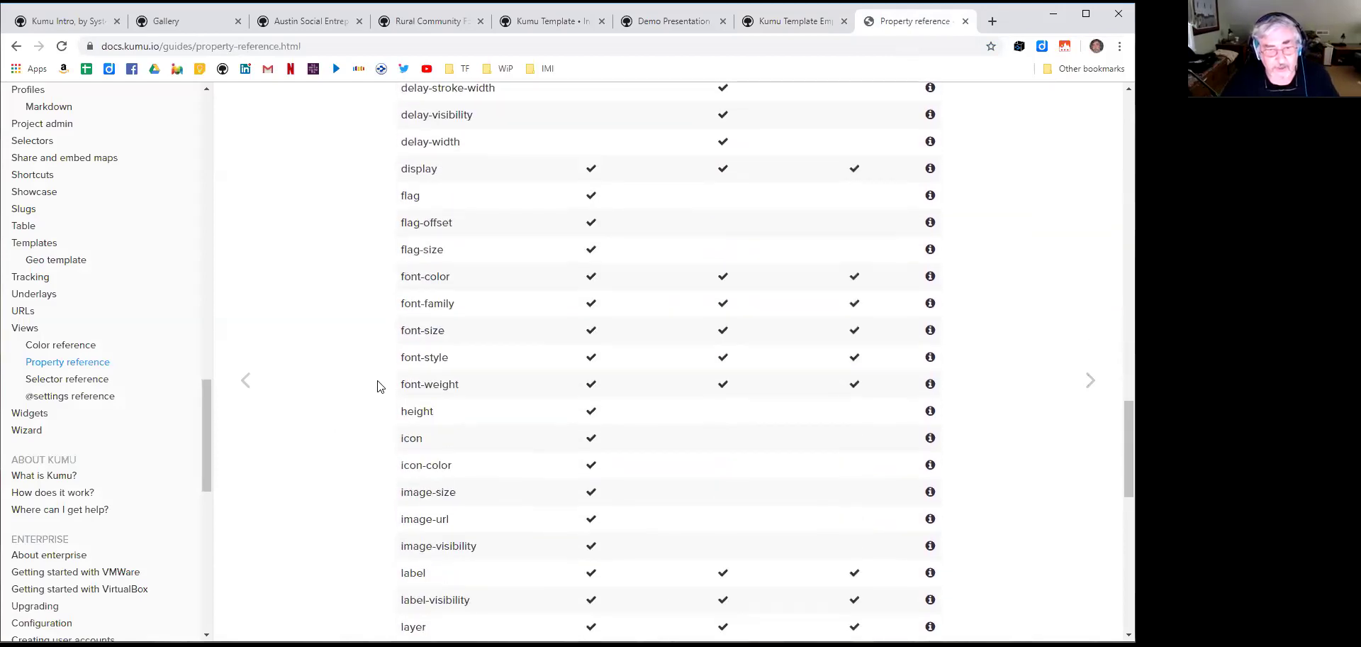
scroll(369, 354, down, 2)
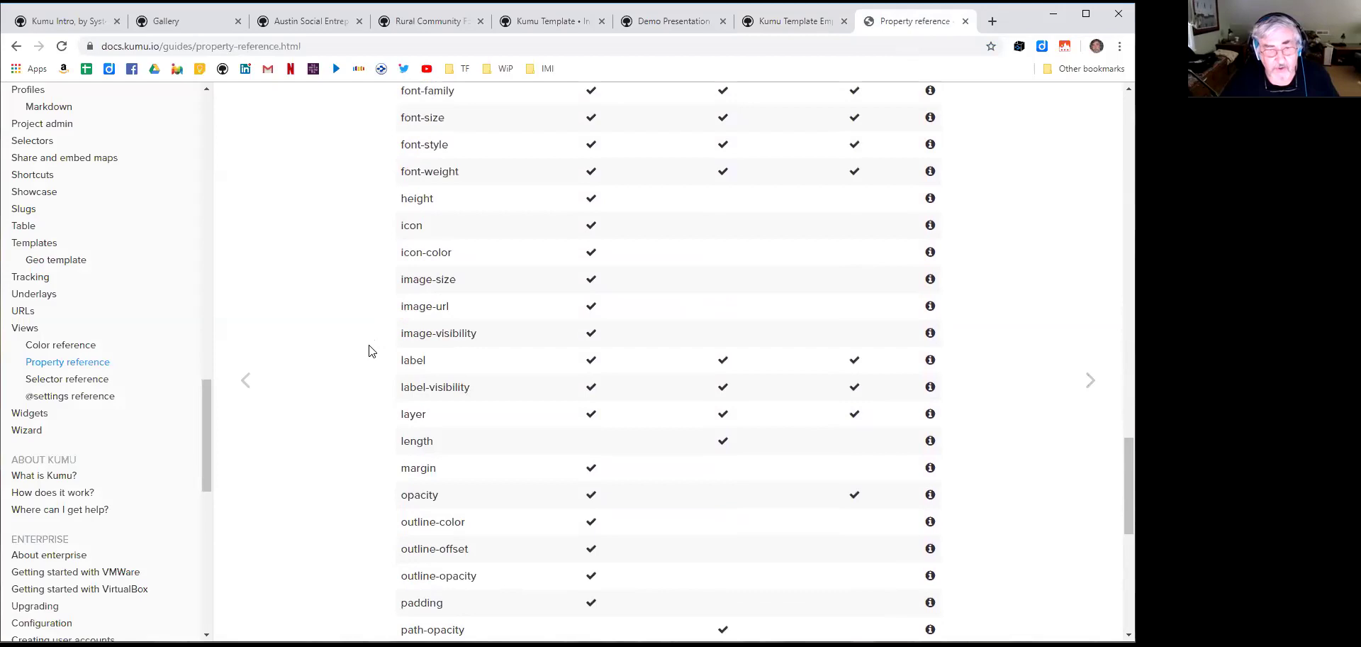
scroll(374, 312, down, 2)
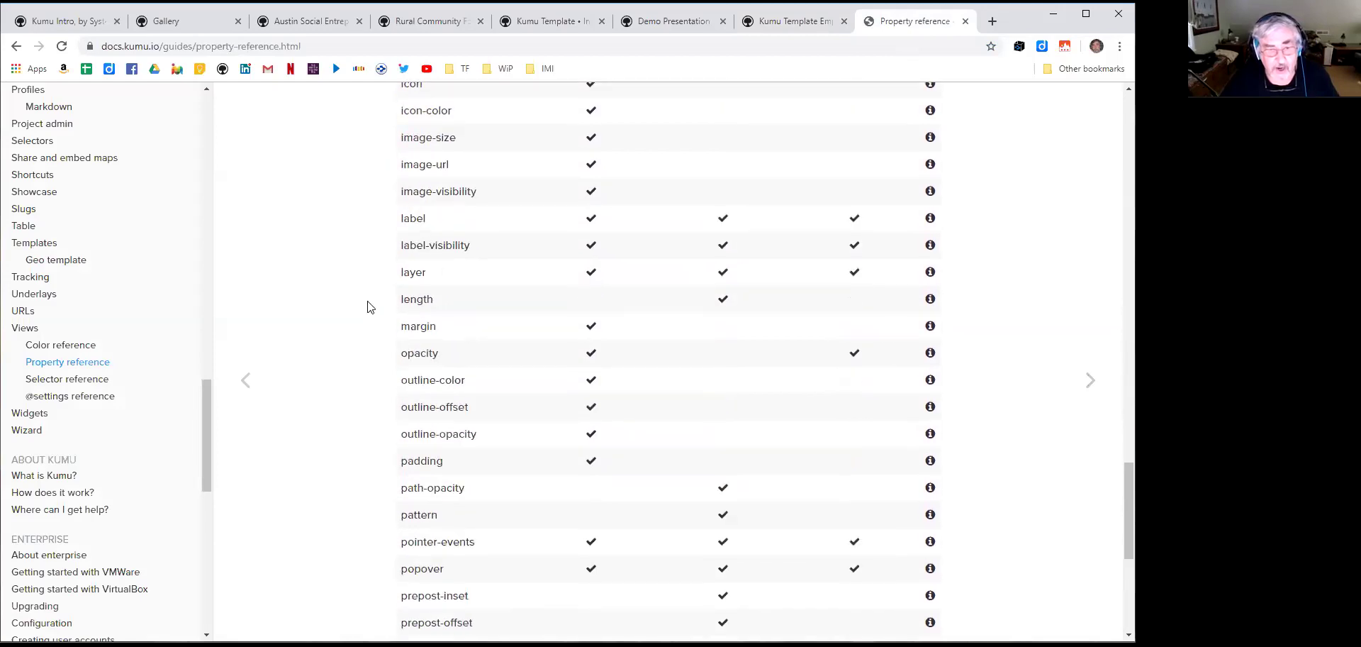
scroll(367, 307, down, 6)
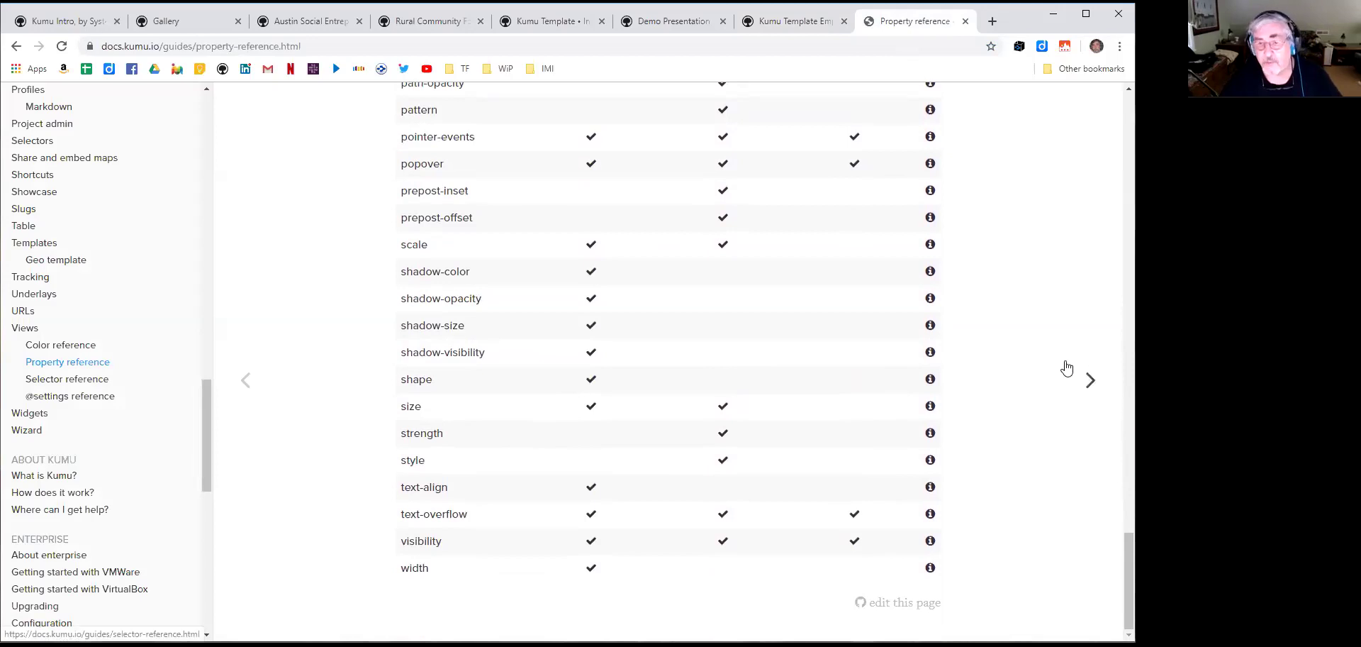
scroll(1036, 325, up, 15)
scroll(1029, 311, up, 13)
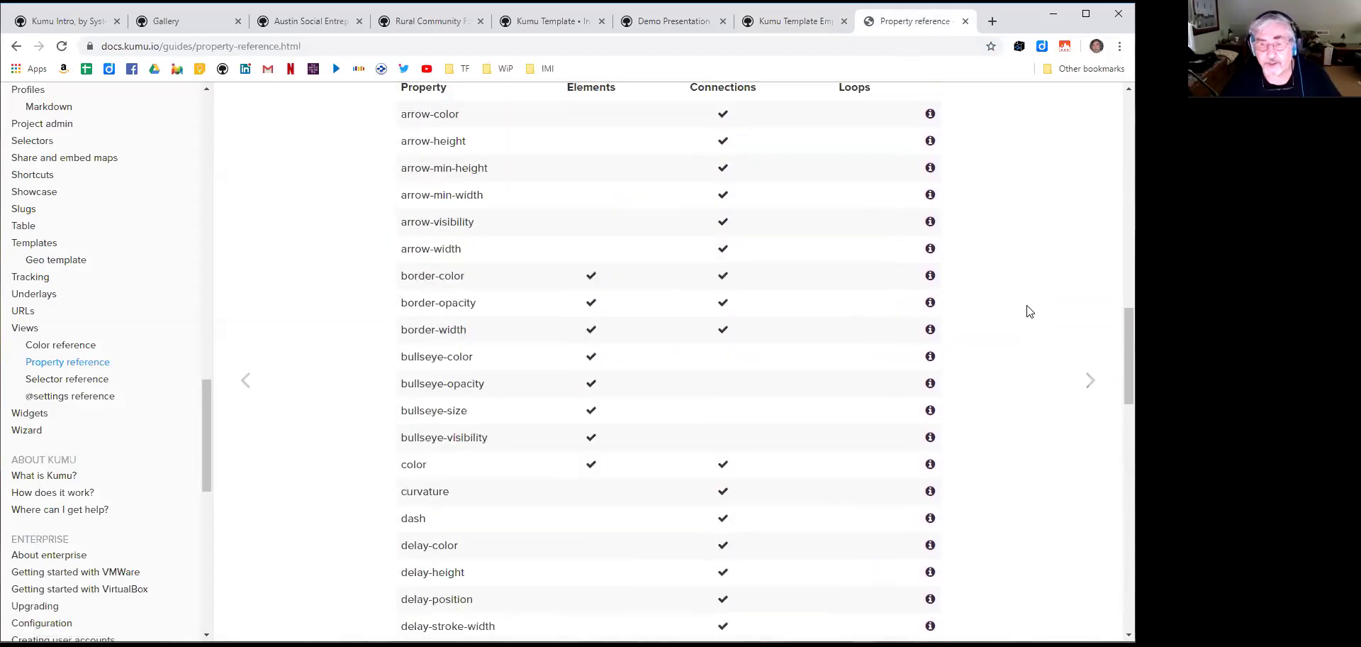
scroll(1028, 284, up, 10)
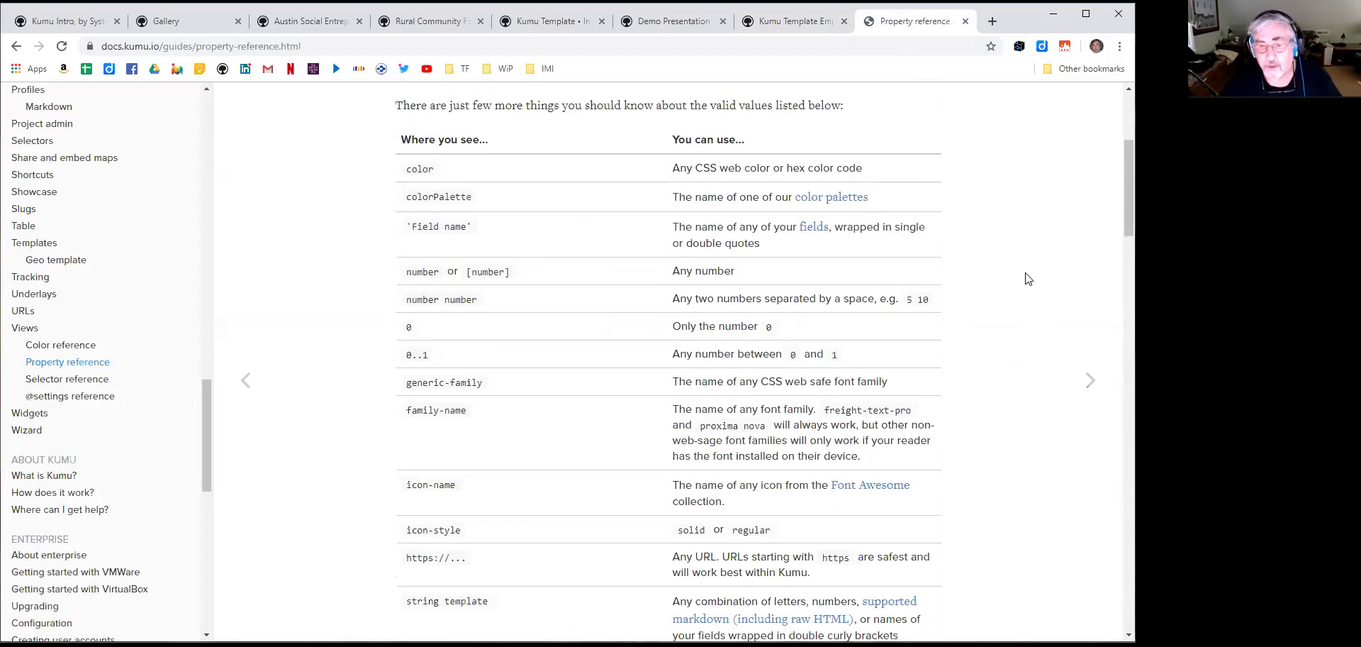
click(966, 21)
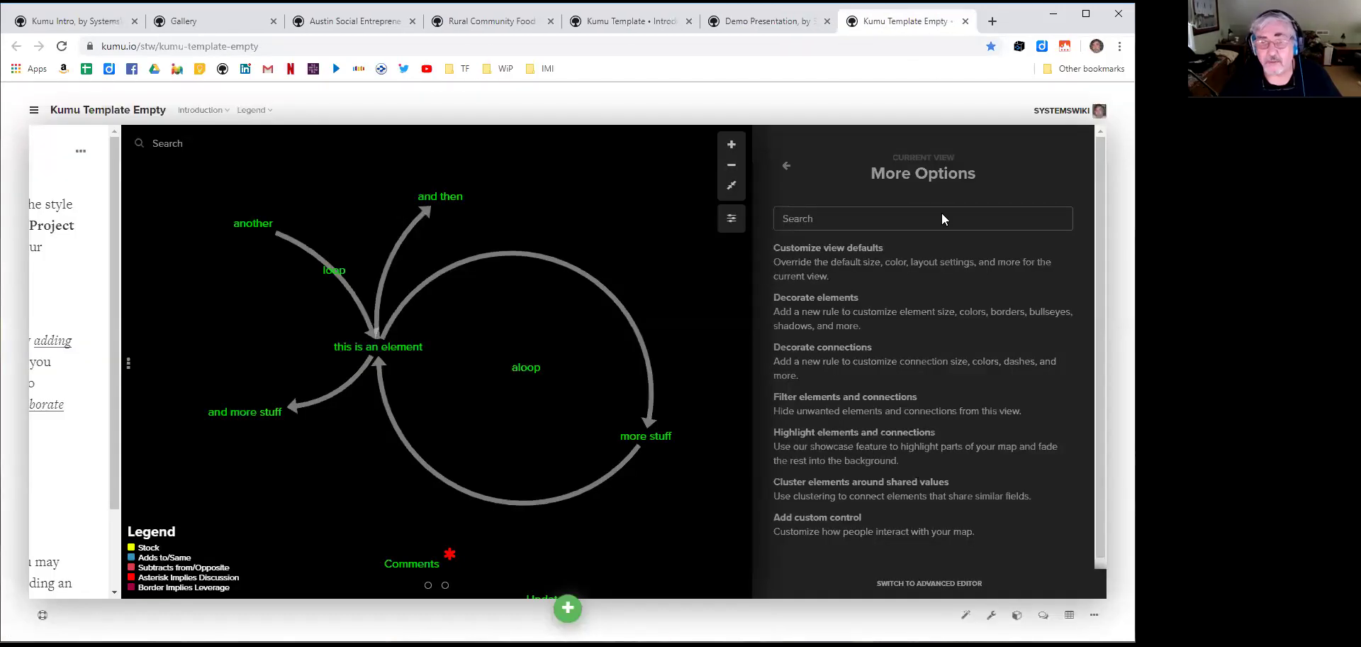
click(731, 224)
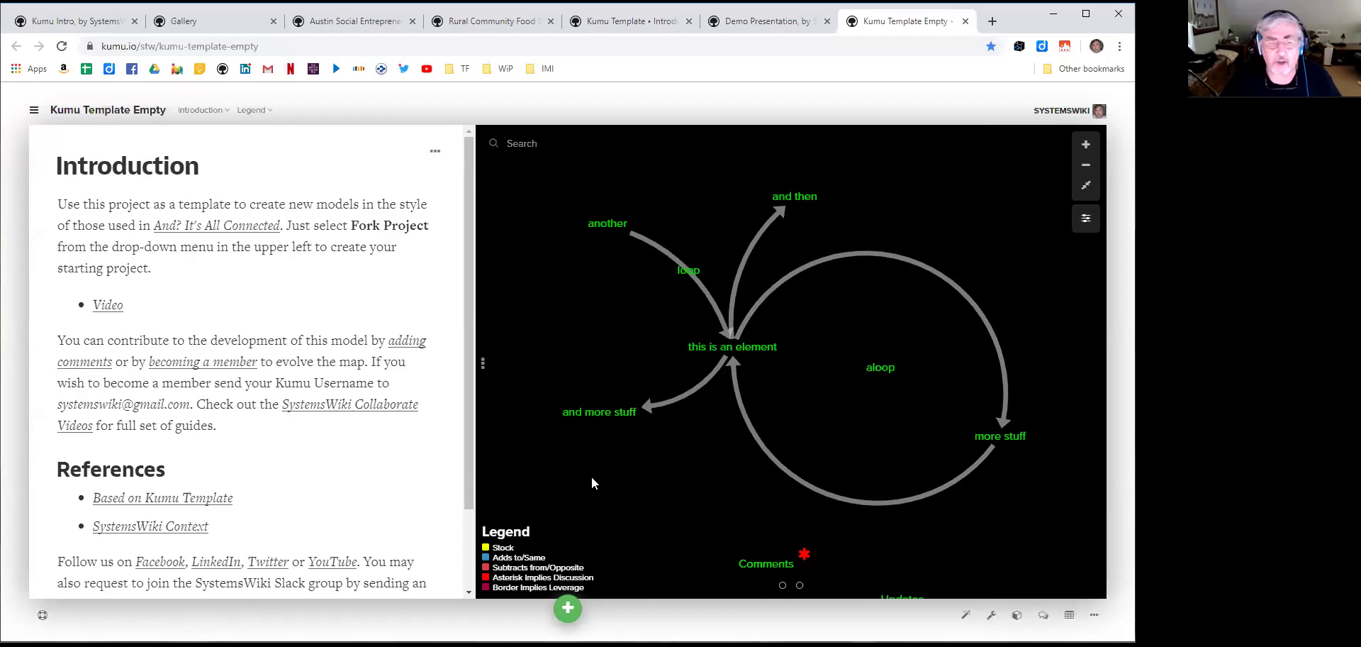
Open a new field form in the Kumu Template Empty project and examine the available field types
click(34, 112)
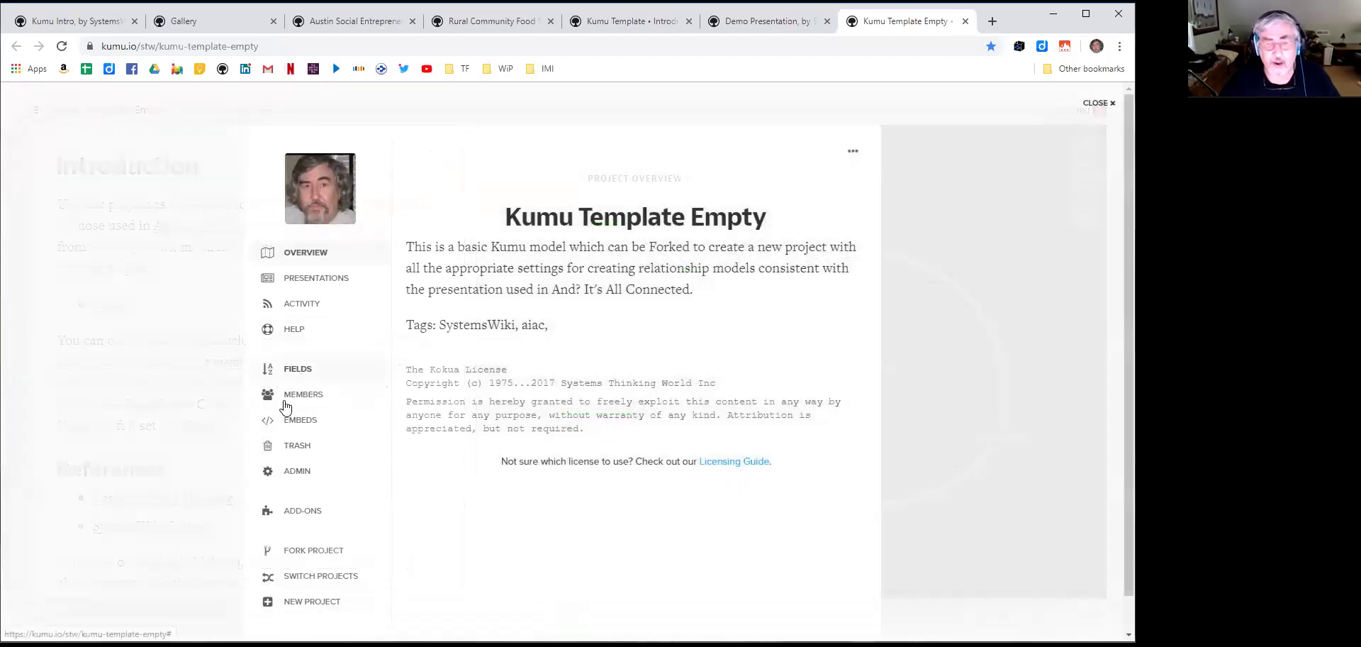
click(297, 370)
click(827, 158)
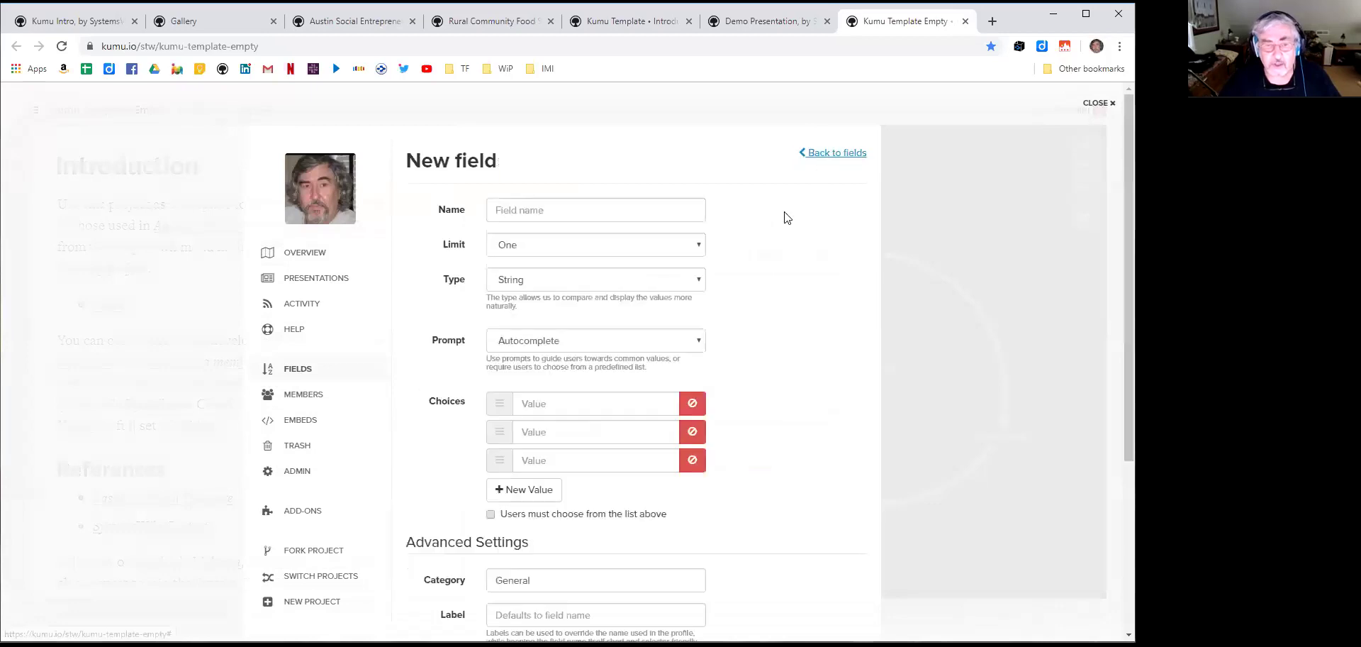
click(668, 242)
click(689, 287)
click(692, 280)
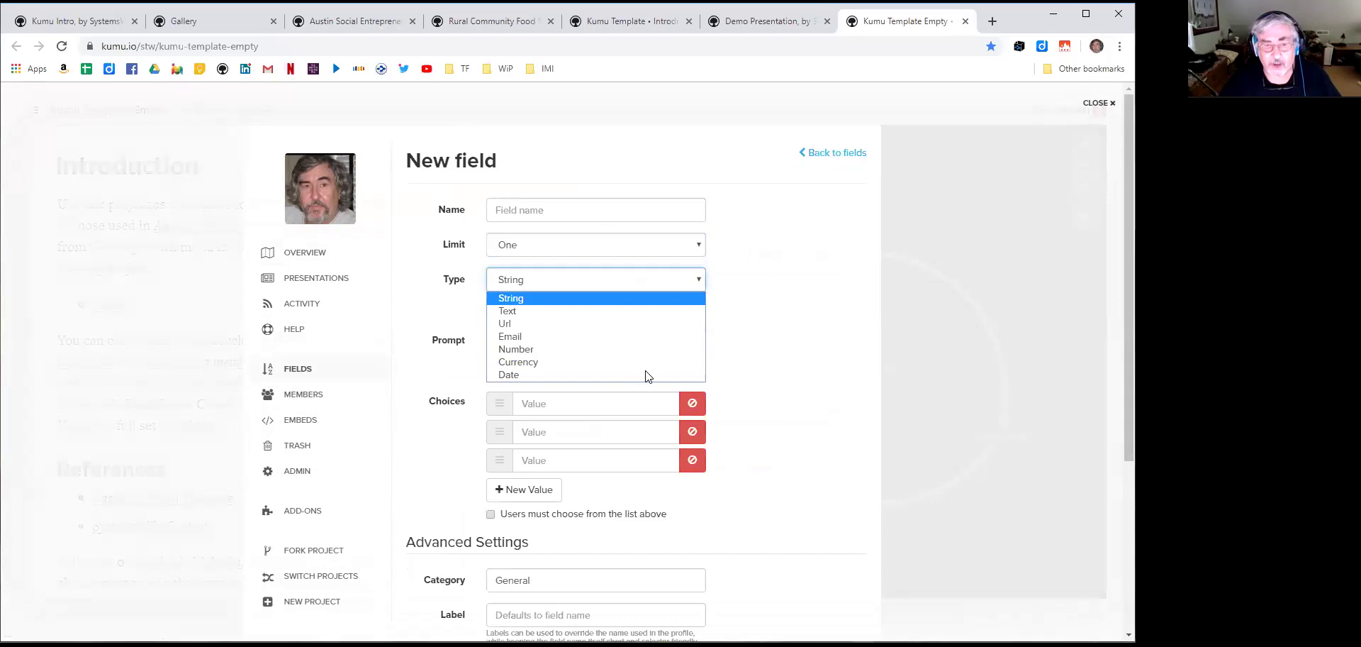
click(660, 283)
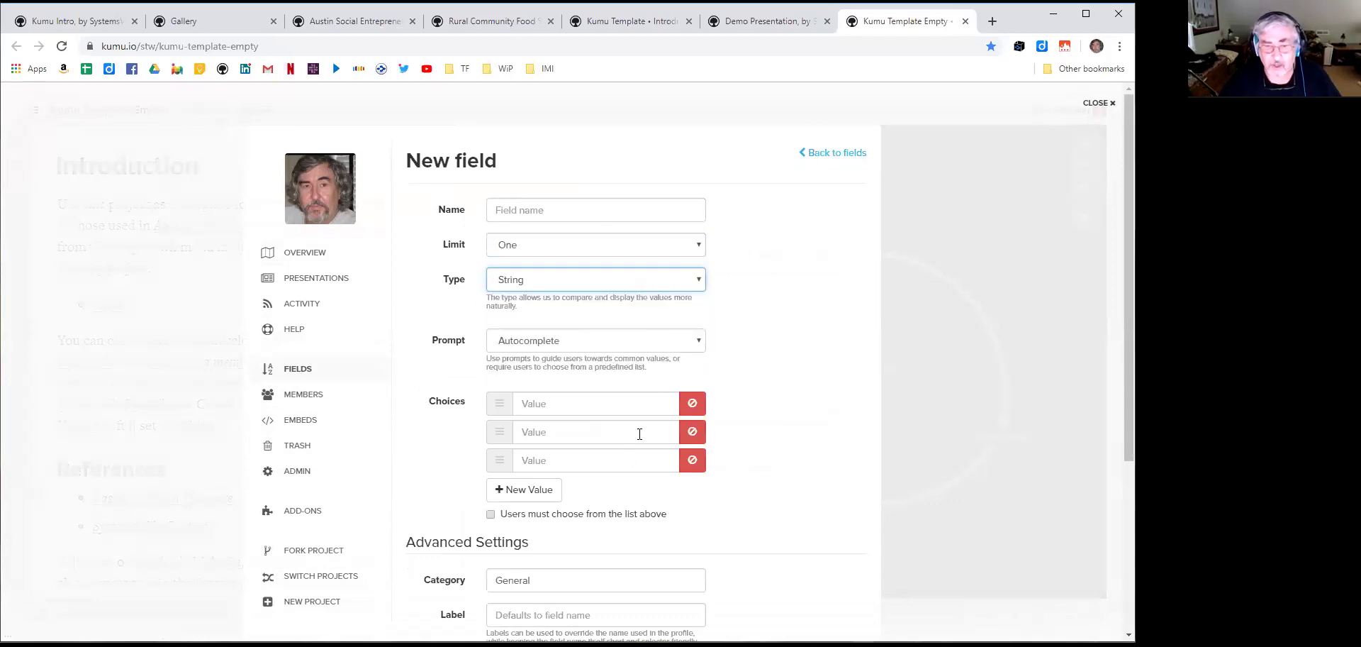
Examine the new field's choices and advanced settings, and return to the project's field list without saving
scroll(860, 267, down, 4)
scroll(587, 340, up, 2)
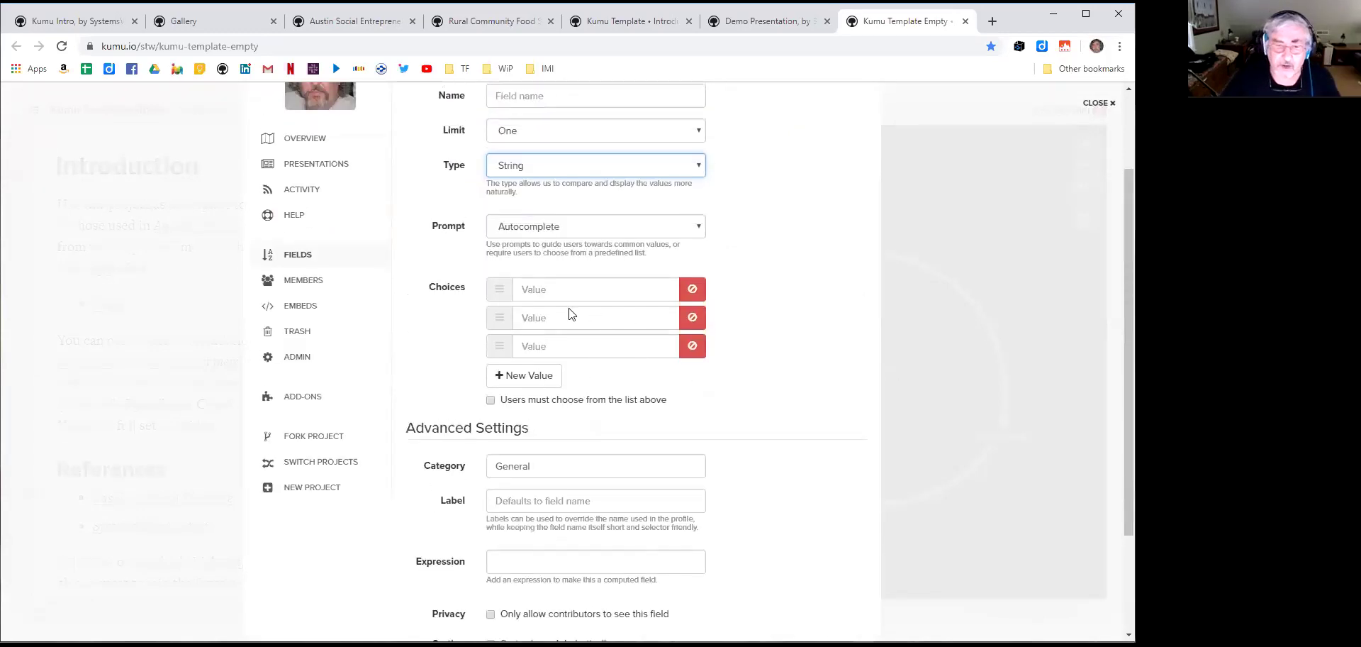
scroll(895, 358, down, 2)
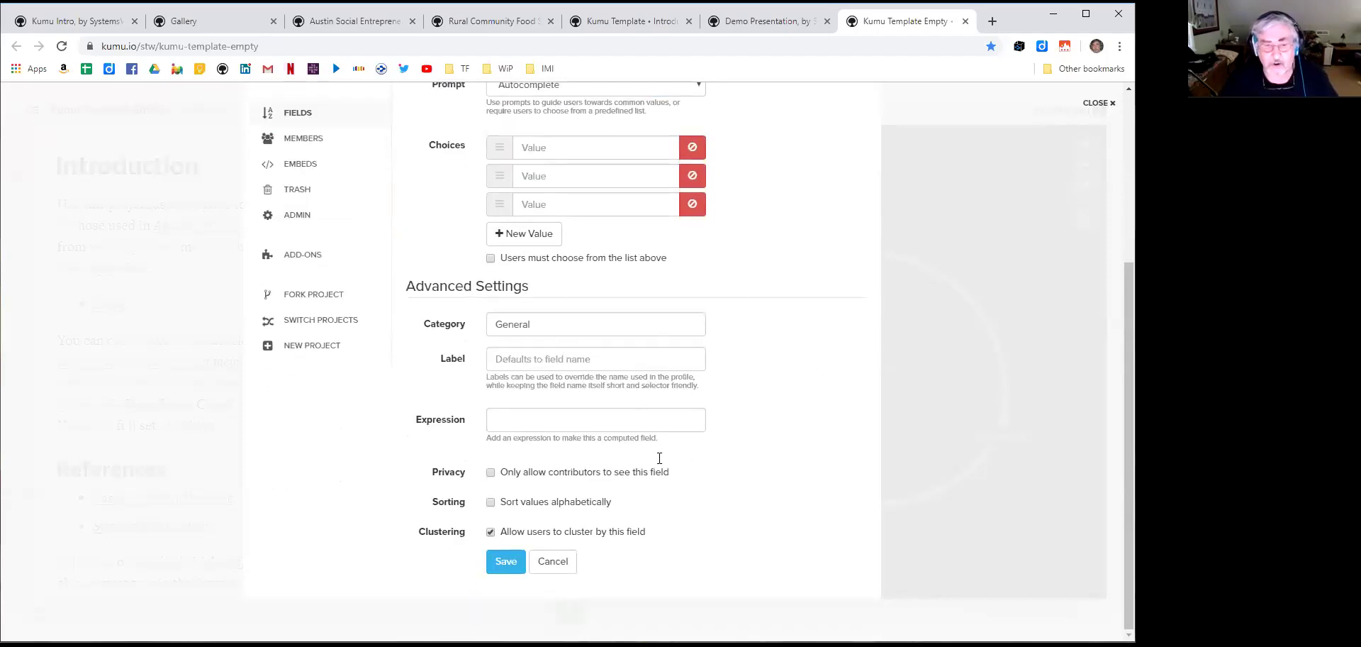
scroll(757, 431, up, 4)
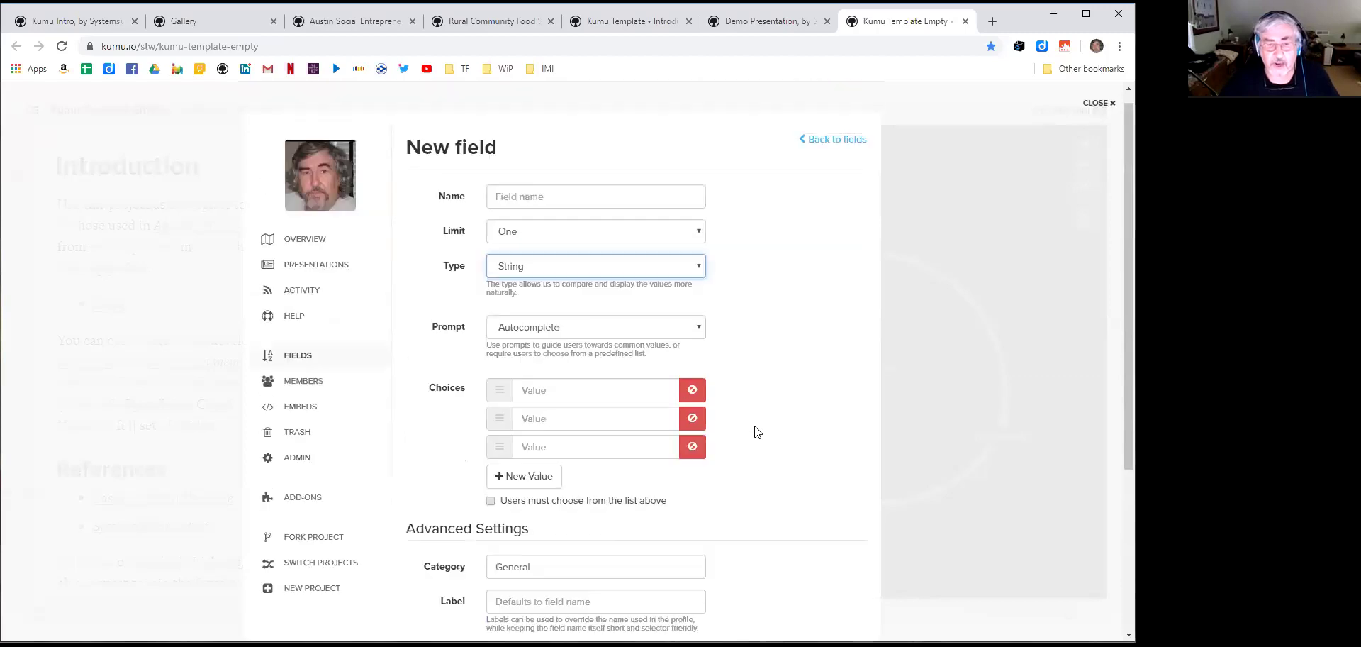
click(834, 153)
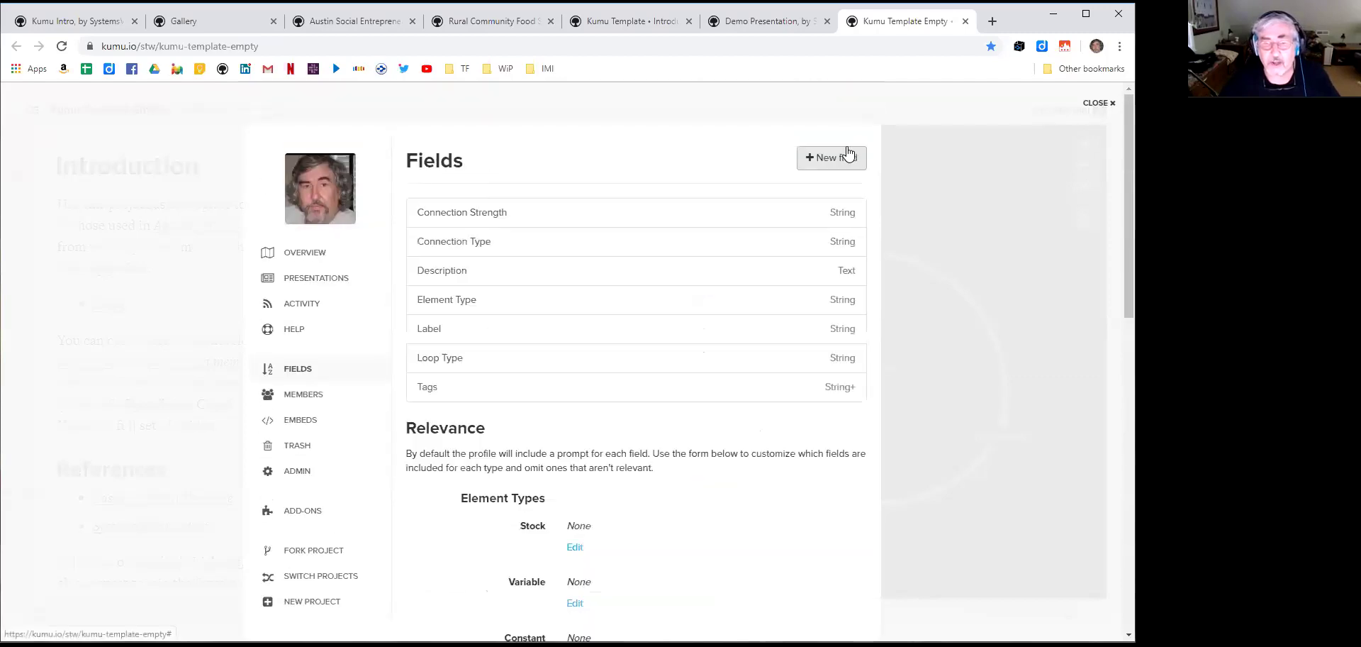
Switch to the Rural Community Food System project and review its field relevance settings for element, connection and loop types
click(970, 176)
click(511, 27)
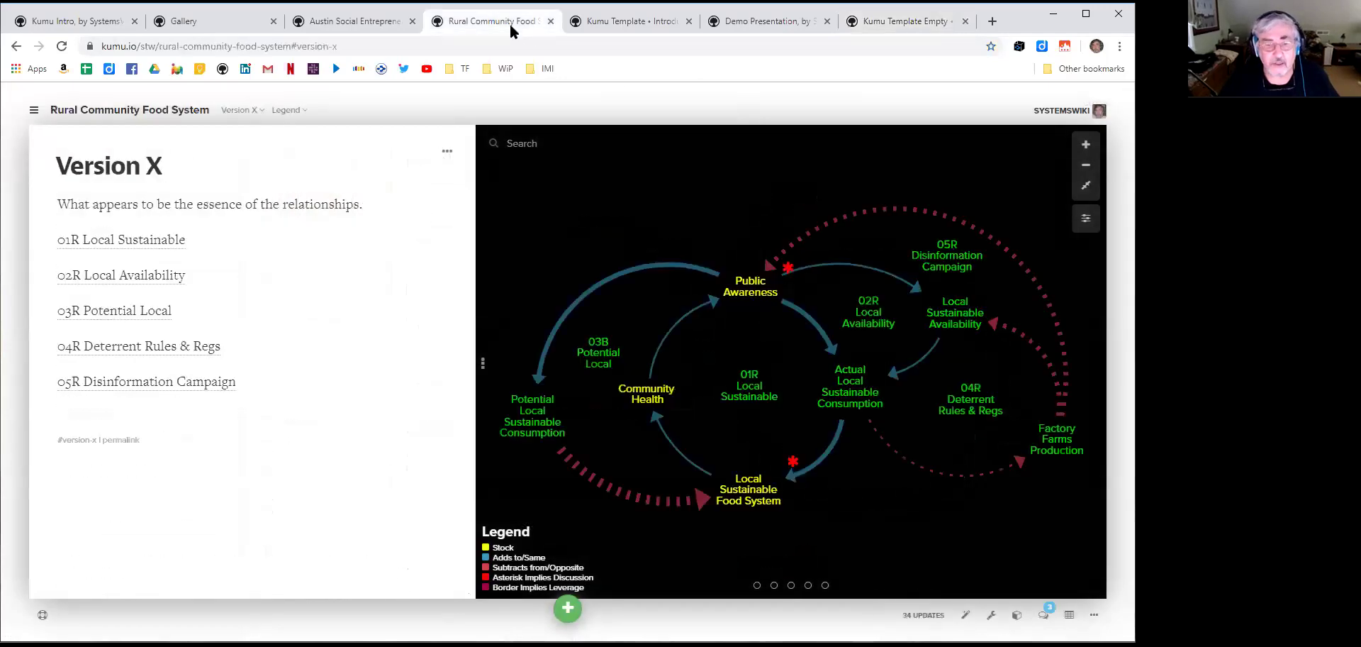
click(33, 110)
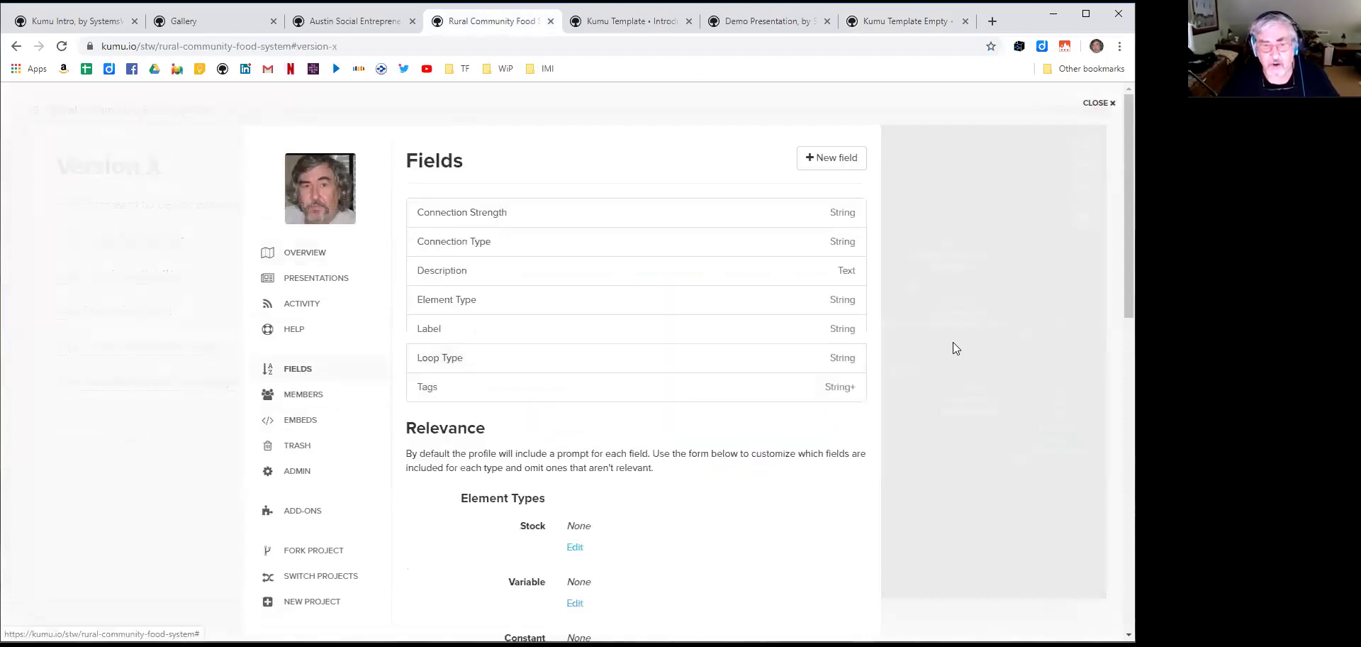
scroll(953, 341, down, 9)
scroll(953, 348, up, 2)
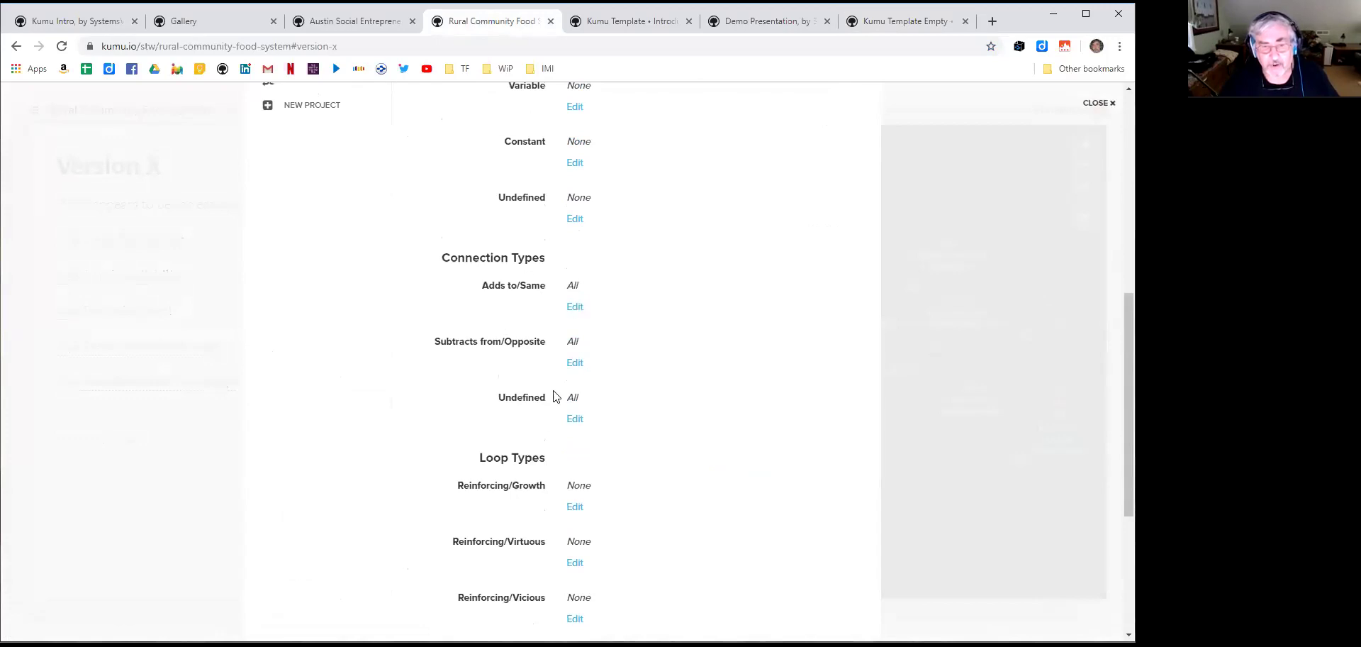
scroll(872, 327, down, 2)
scroll(870, 326, up, 5)
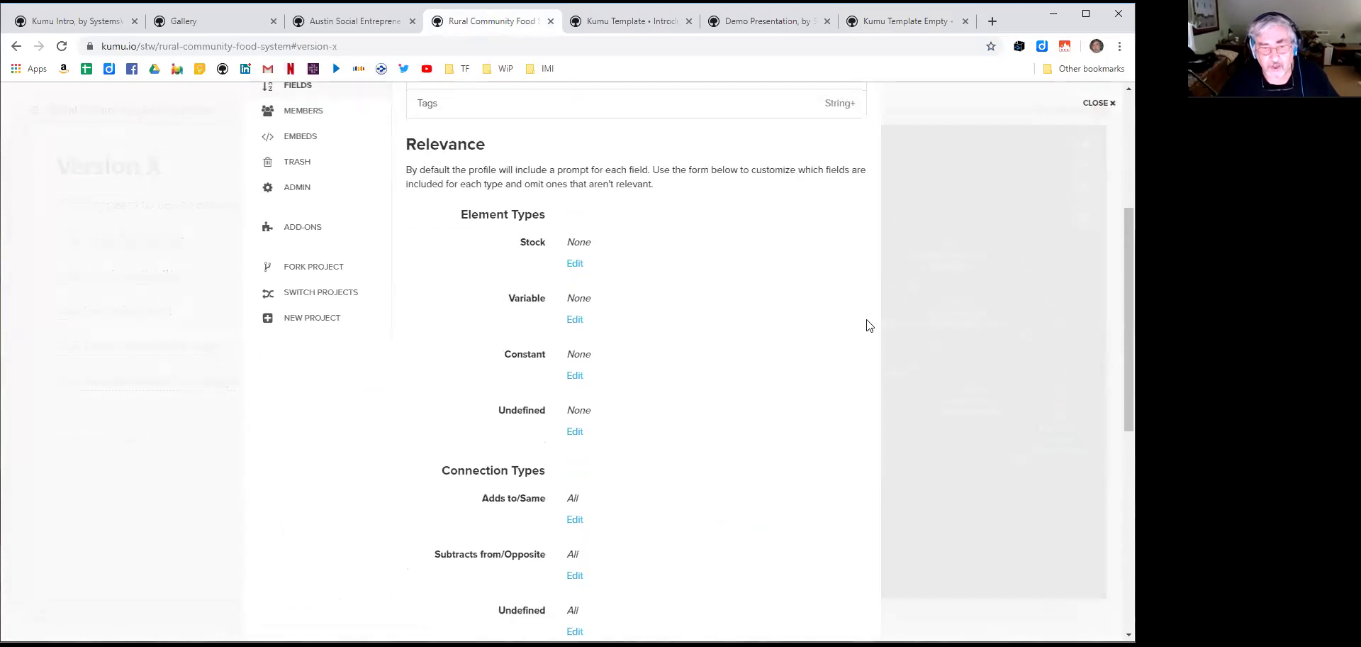
scroll(870, 326, down, 7)
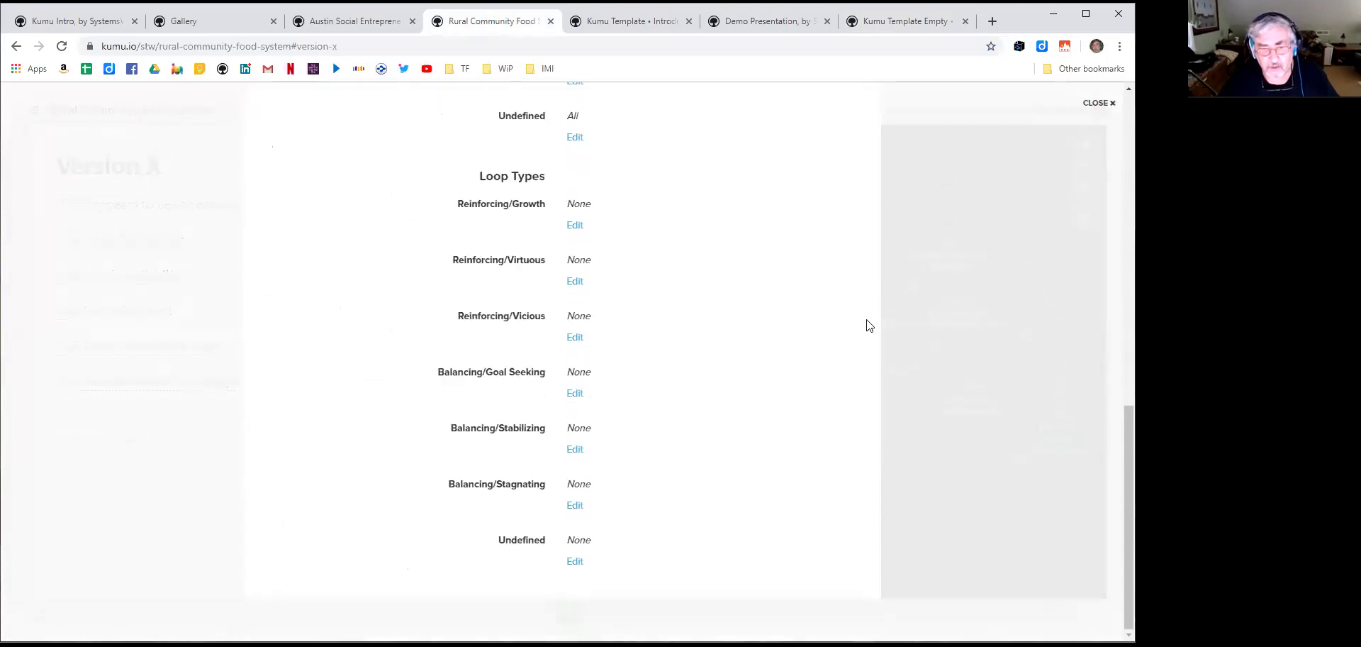
Recheck the relevance settings for element, connection and loop types, and close the Rural Community Food System project settings
scroll(868, 323, up, 10)
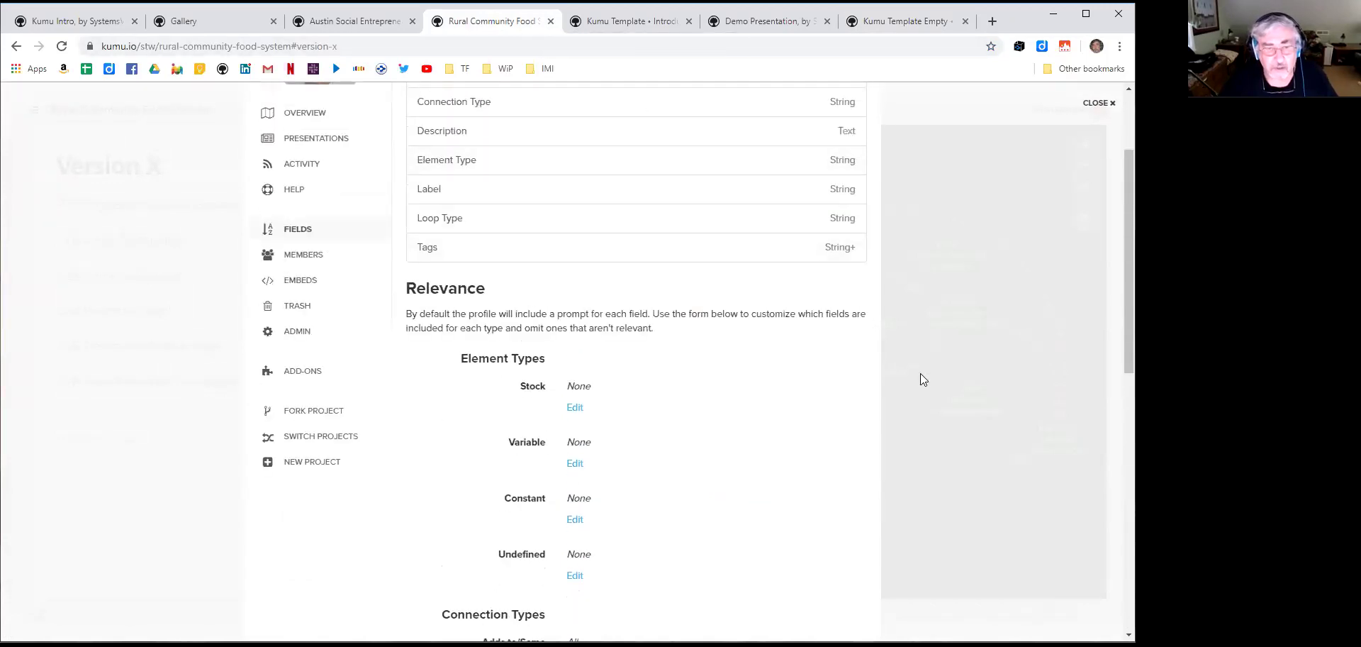
scroll(920, 373, up, 2)
scroll(920, 373, down, 2)
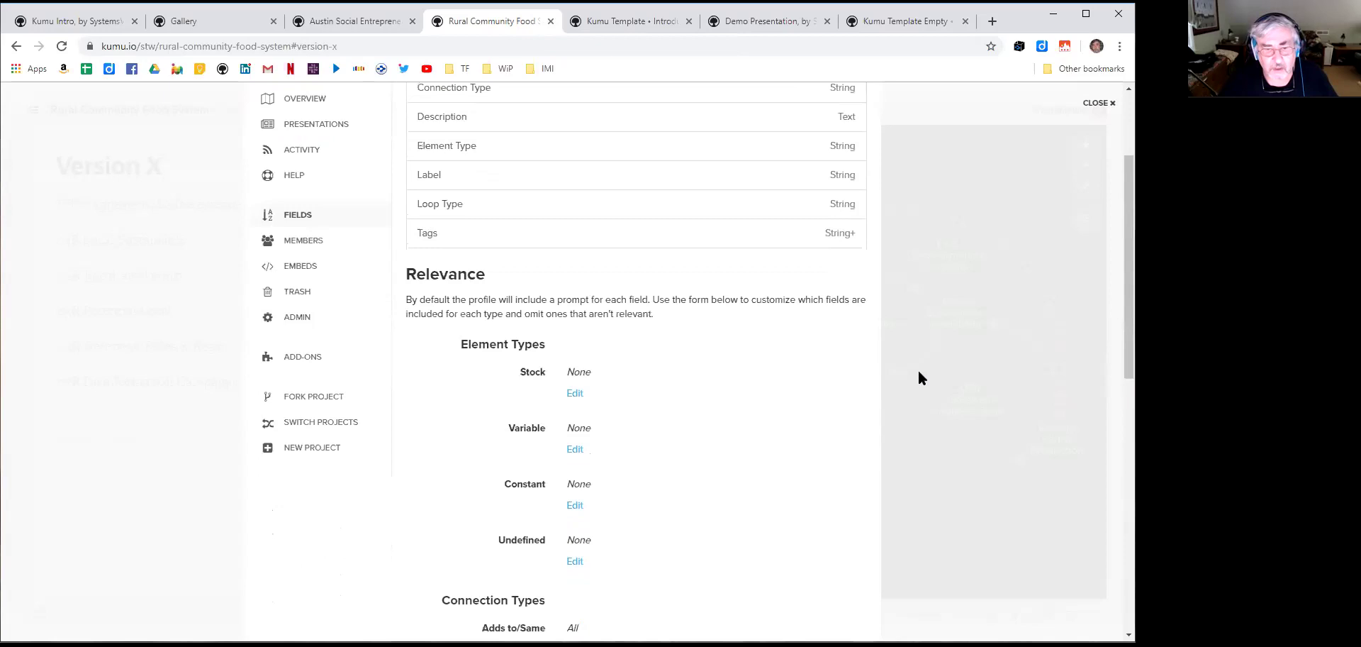
scroll(919, 377, down, 4)
scroll(918, 371, down, 2)
scroll(917, 371, down, 3)
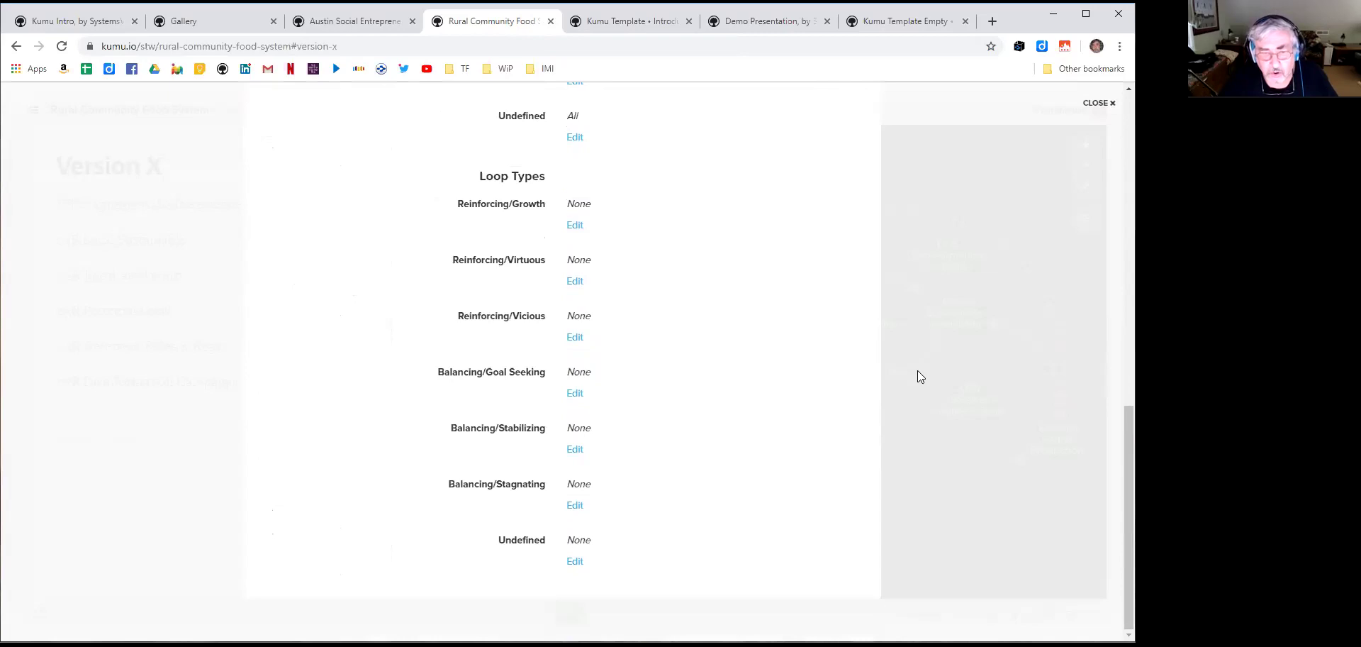
scroll(918, 371, up, 7)
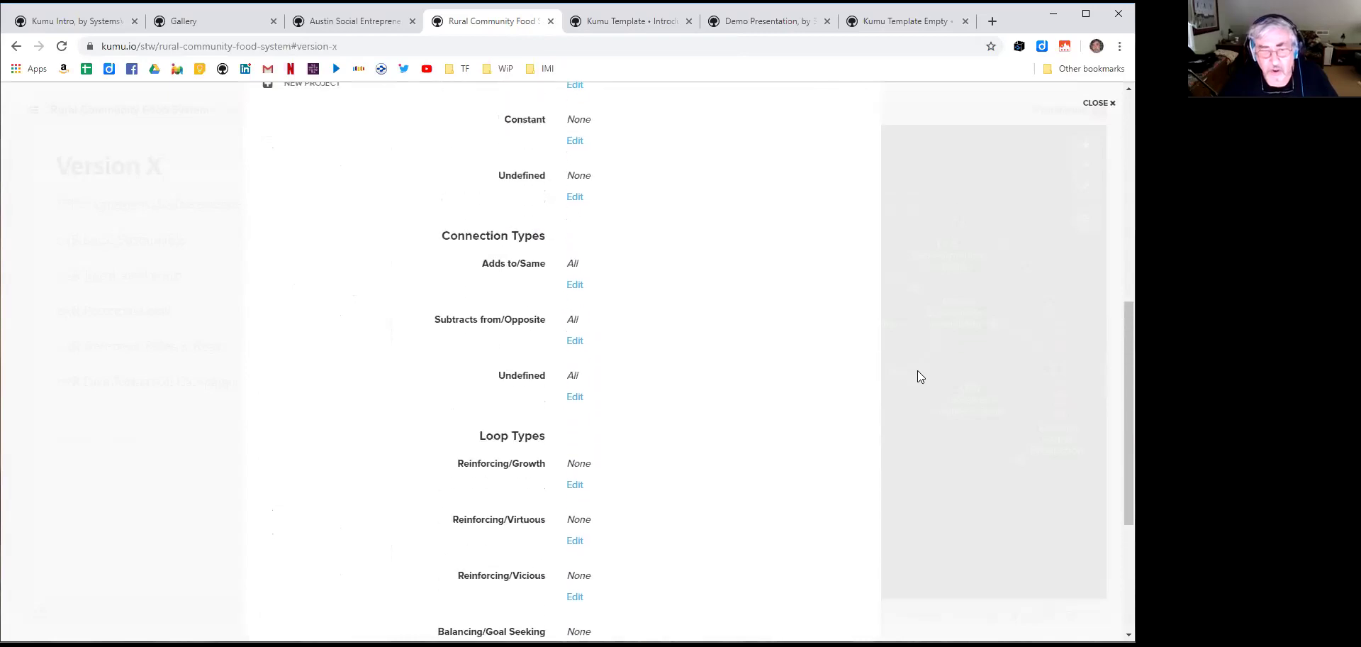
scroll(917, 376, up, 3)
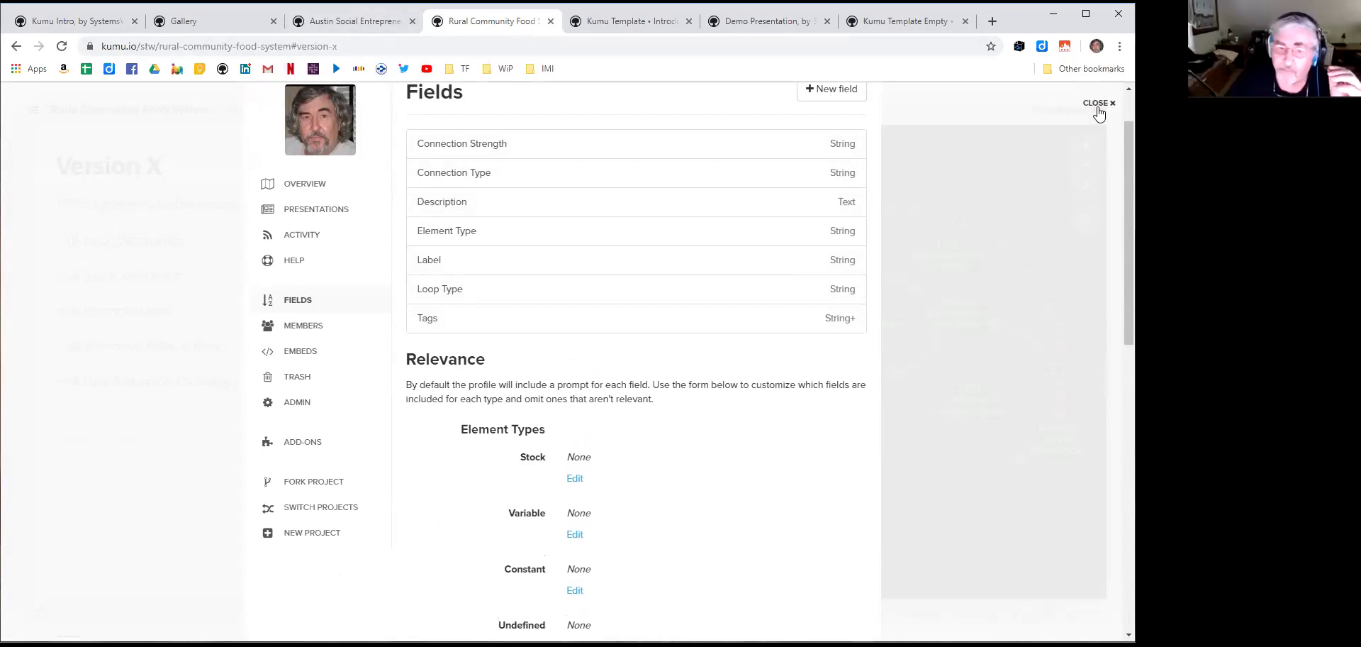
click(1097, 105)
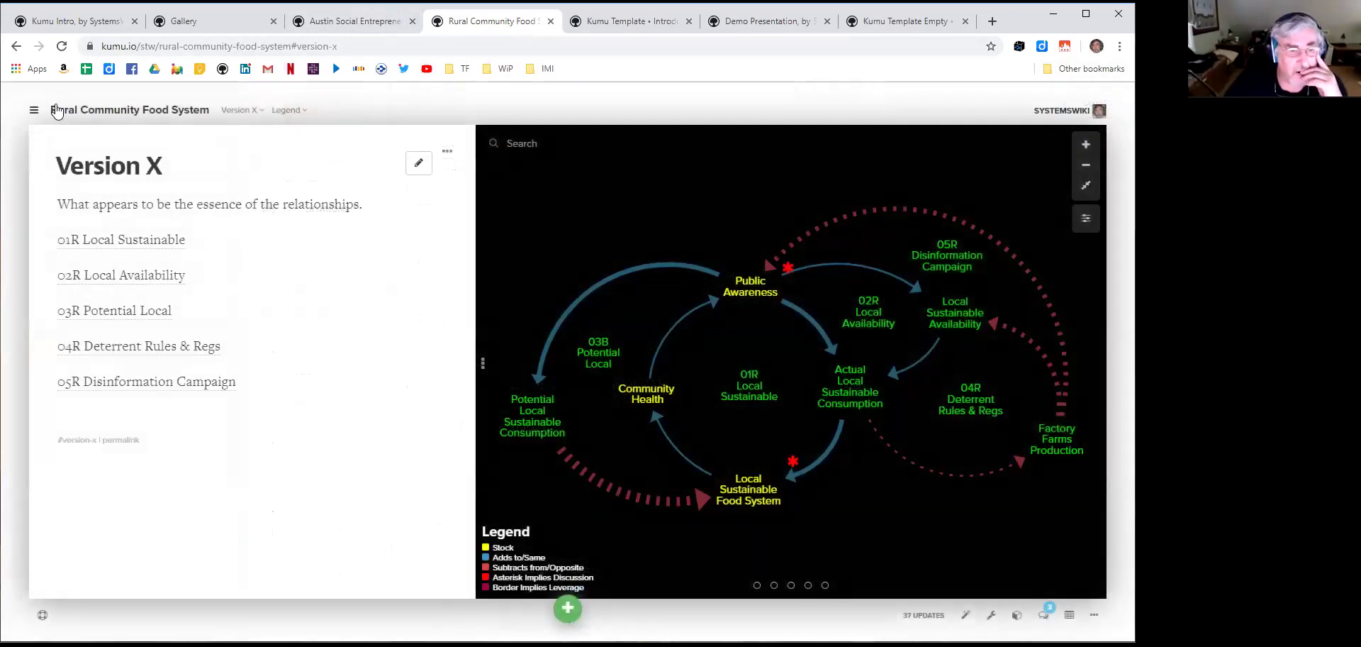
Switch from the Version X map to the Introduction map and bring up the project's field settings
click(255, 111)
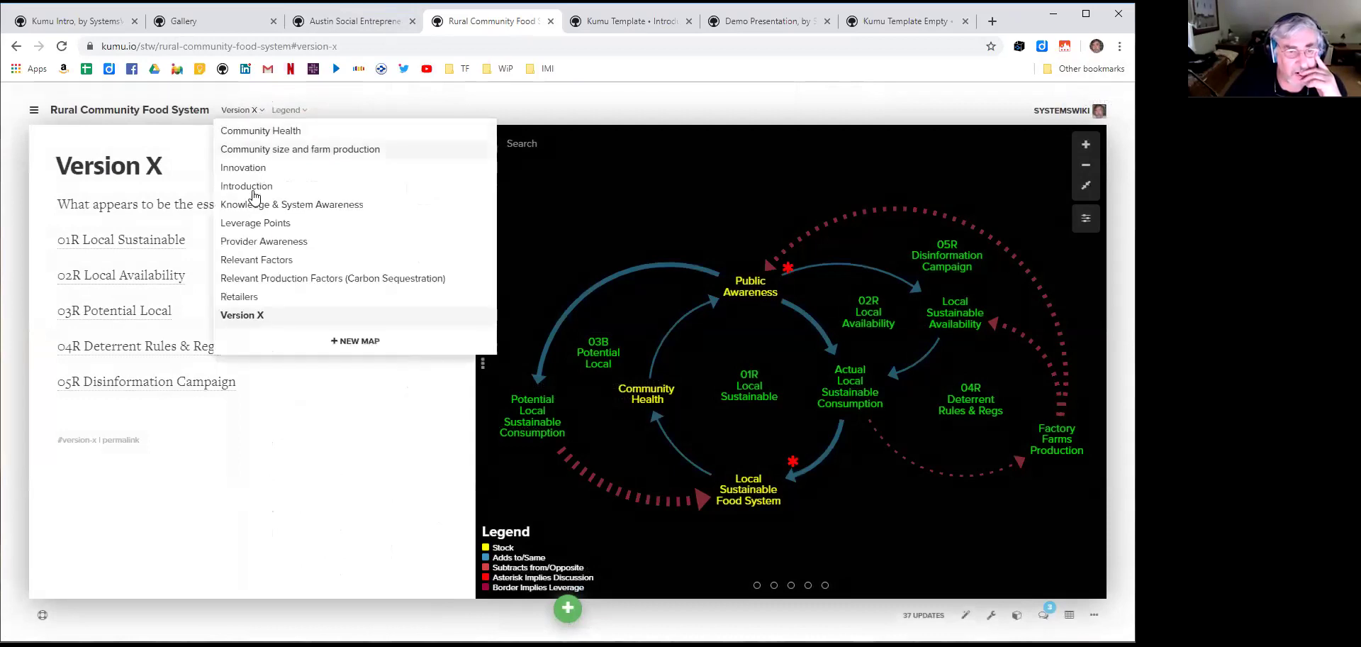
click(254, 187)
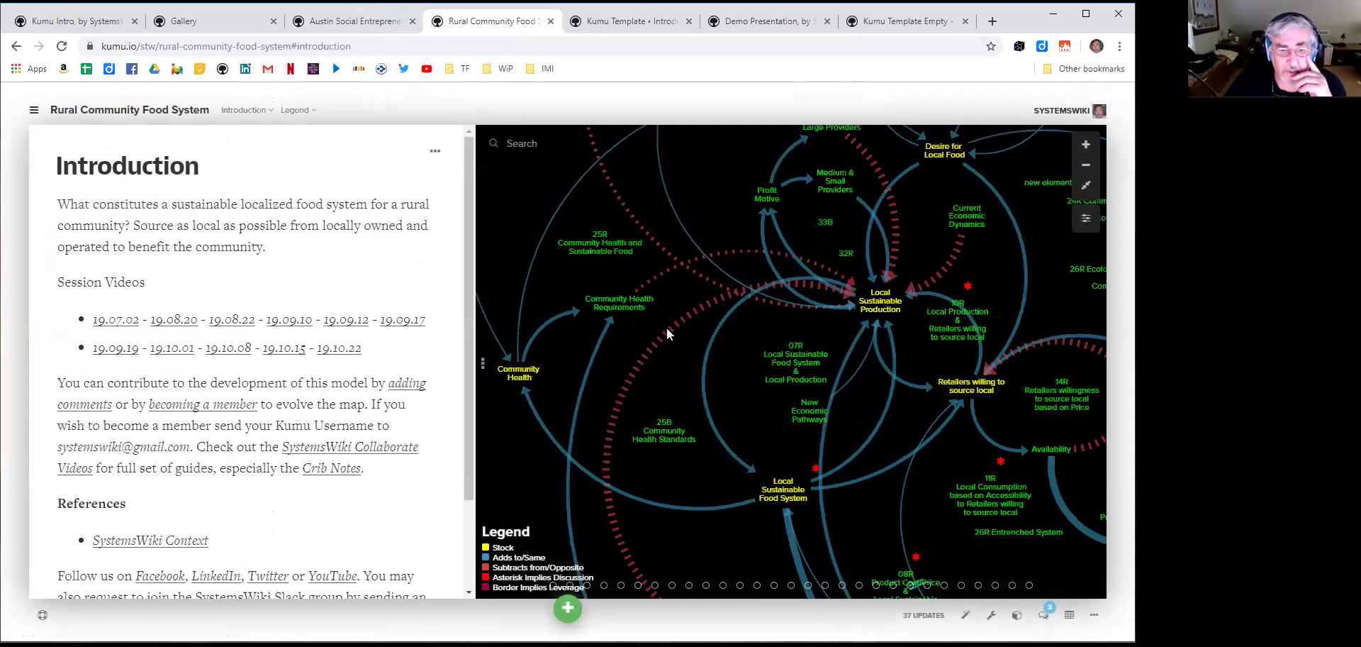
click(33, 109)
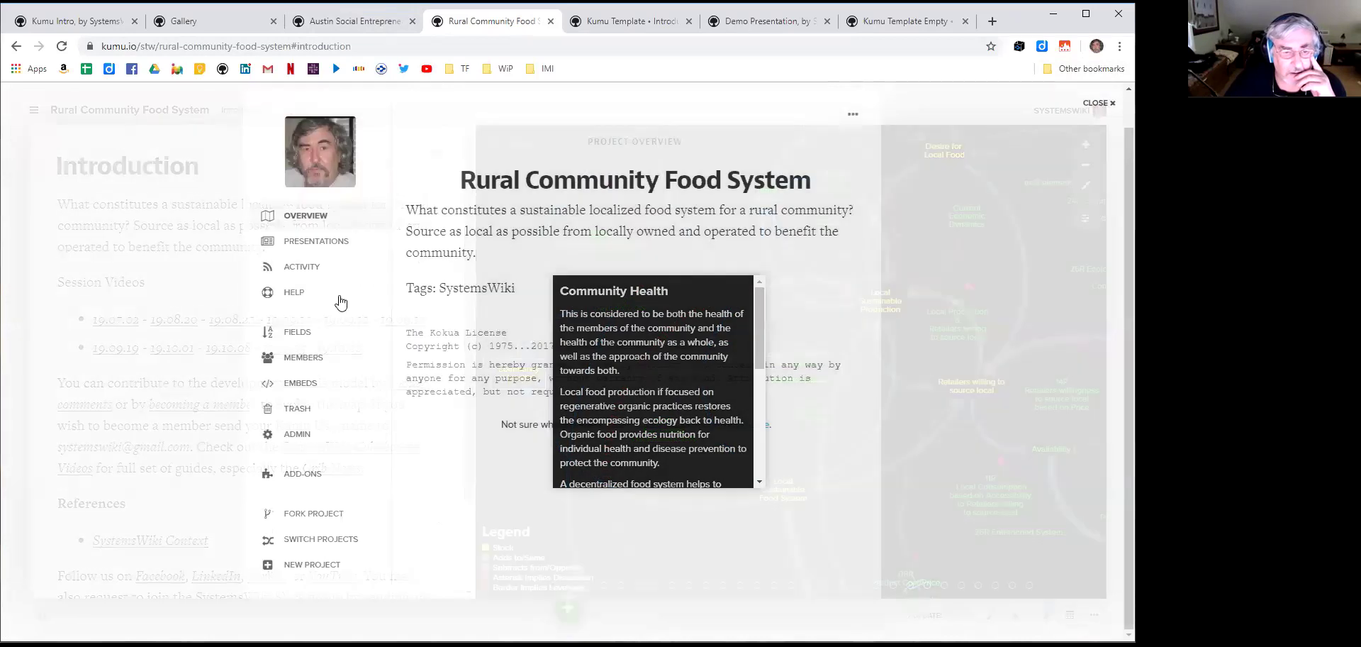
click(297, 331)
Look through the relevance section of the field settings, and close the settings to return to the Introduction map
scroll(915, 317, down, 3)
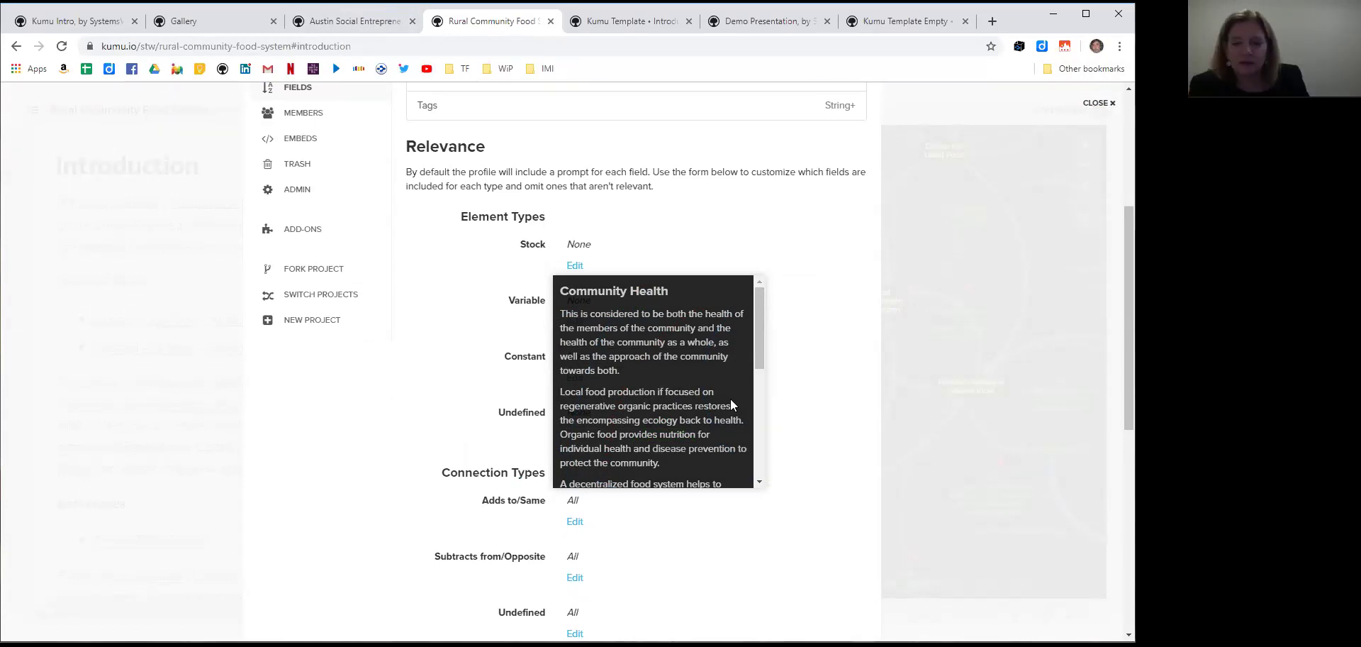
scroll(841, 427, down, 8)
scroll(840, 427, up, 5)
scroll(840, 427, up, 3)
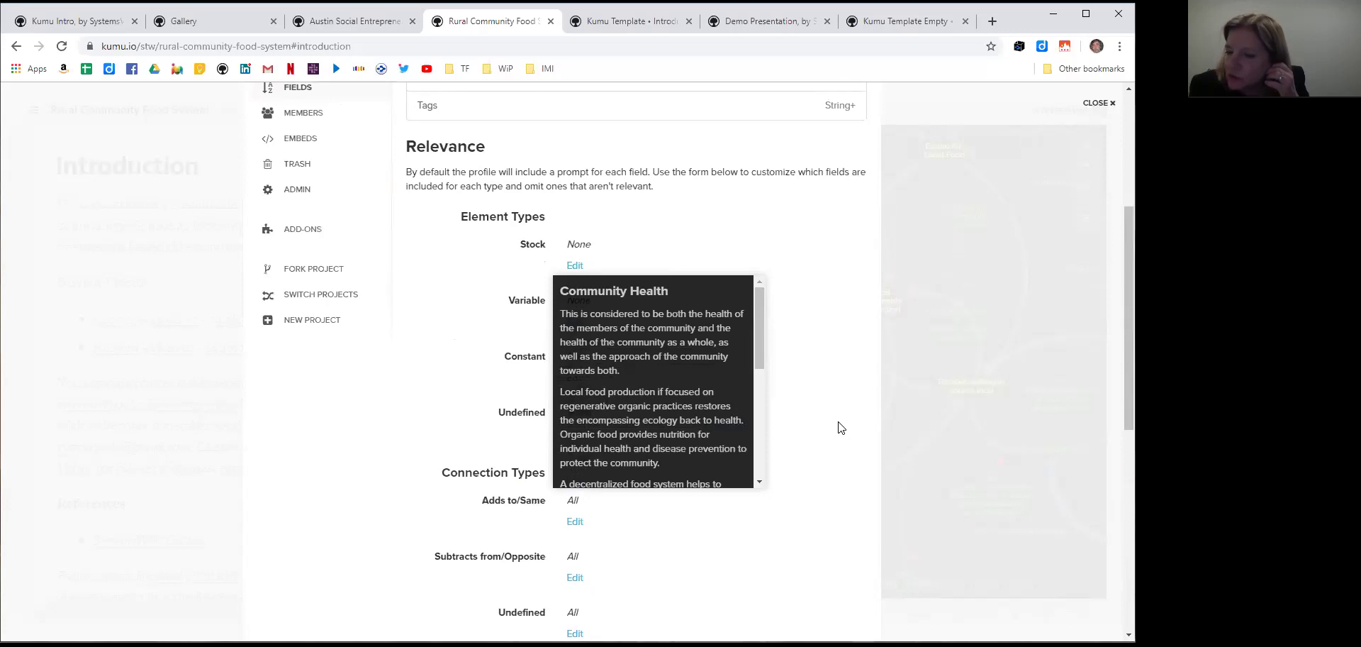
click(961, 201)
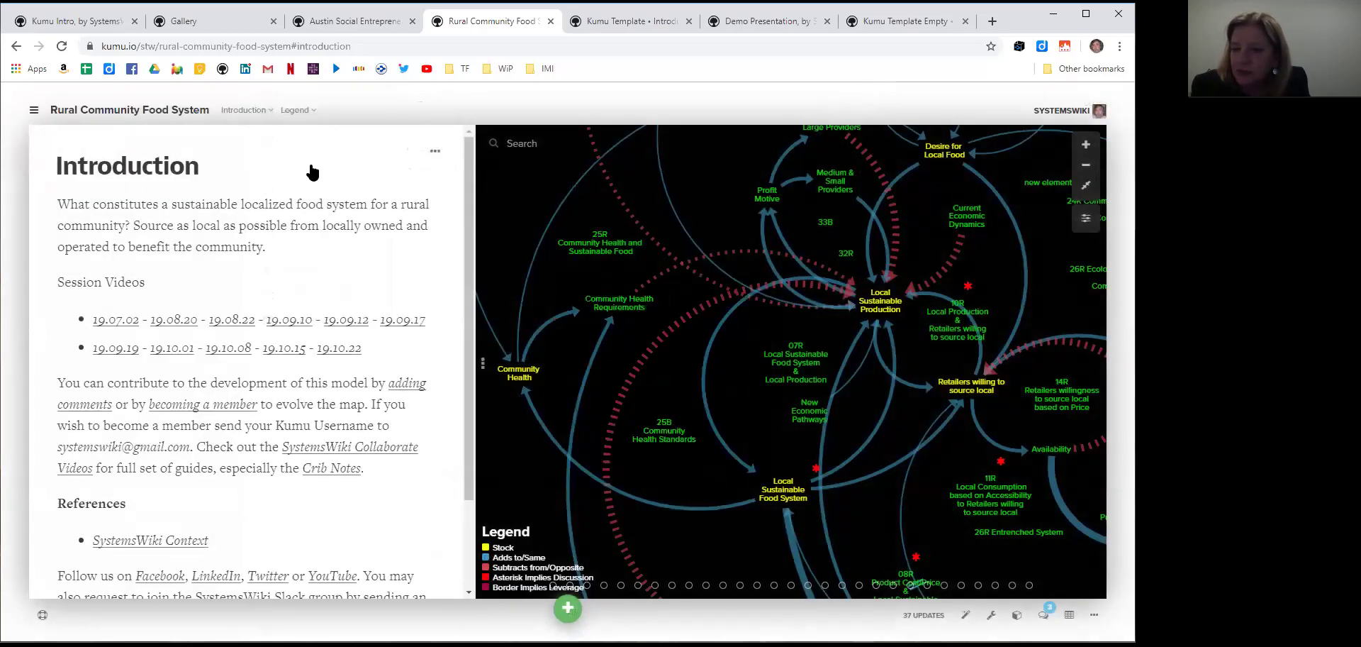
Reopen the project's field settings and examine the field list and which fields are included for each element, connection and loop type
click(34, 112)
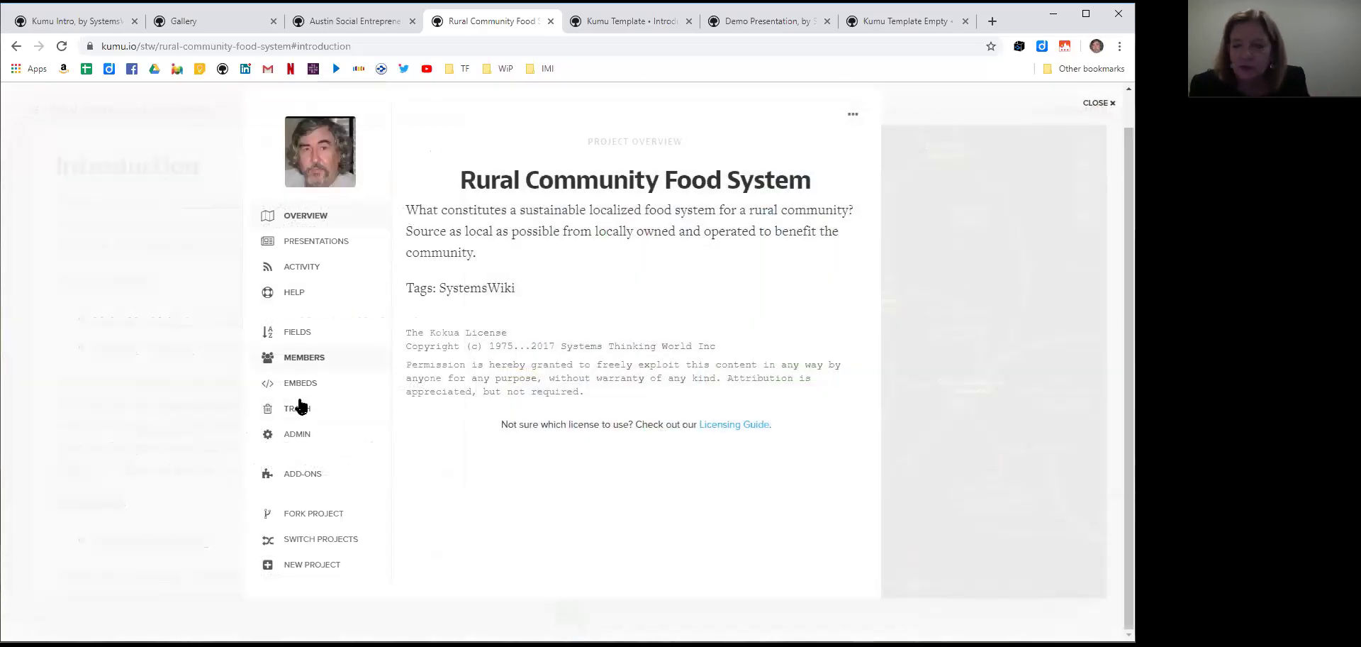
click(292, 333)
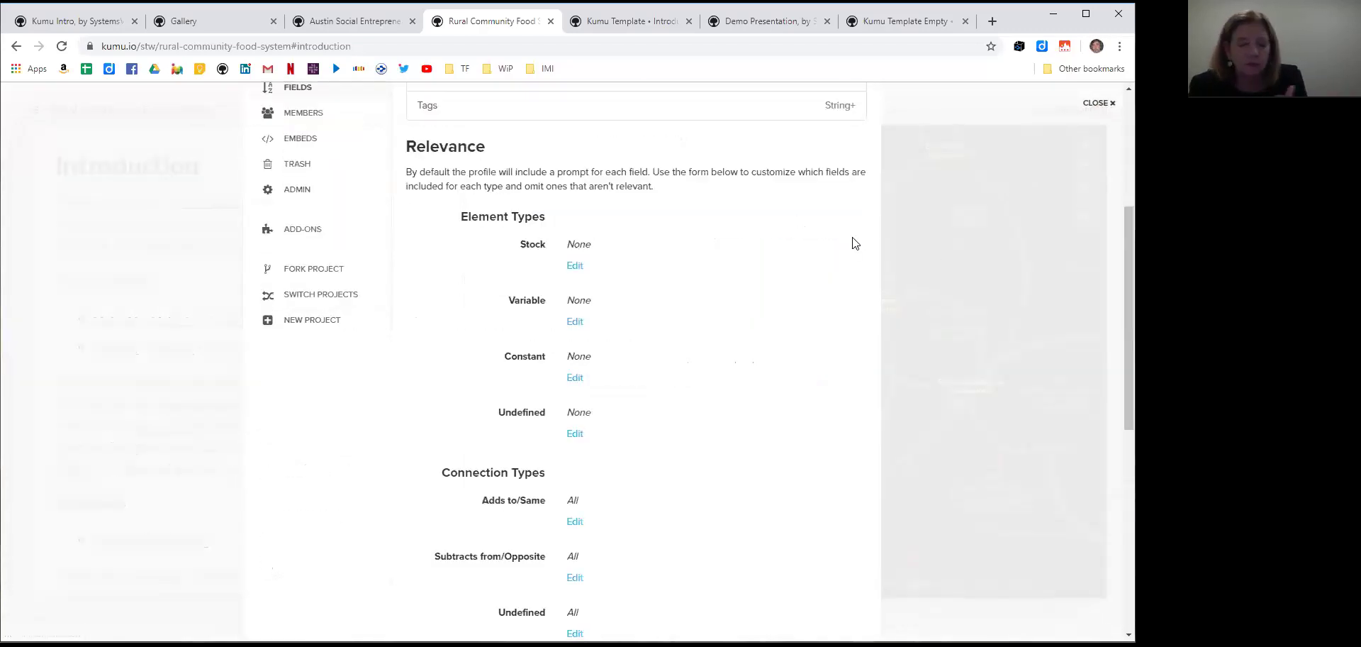
scroll(855, 243, down, 2)
scroll(855, 230, down, 2)
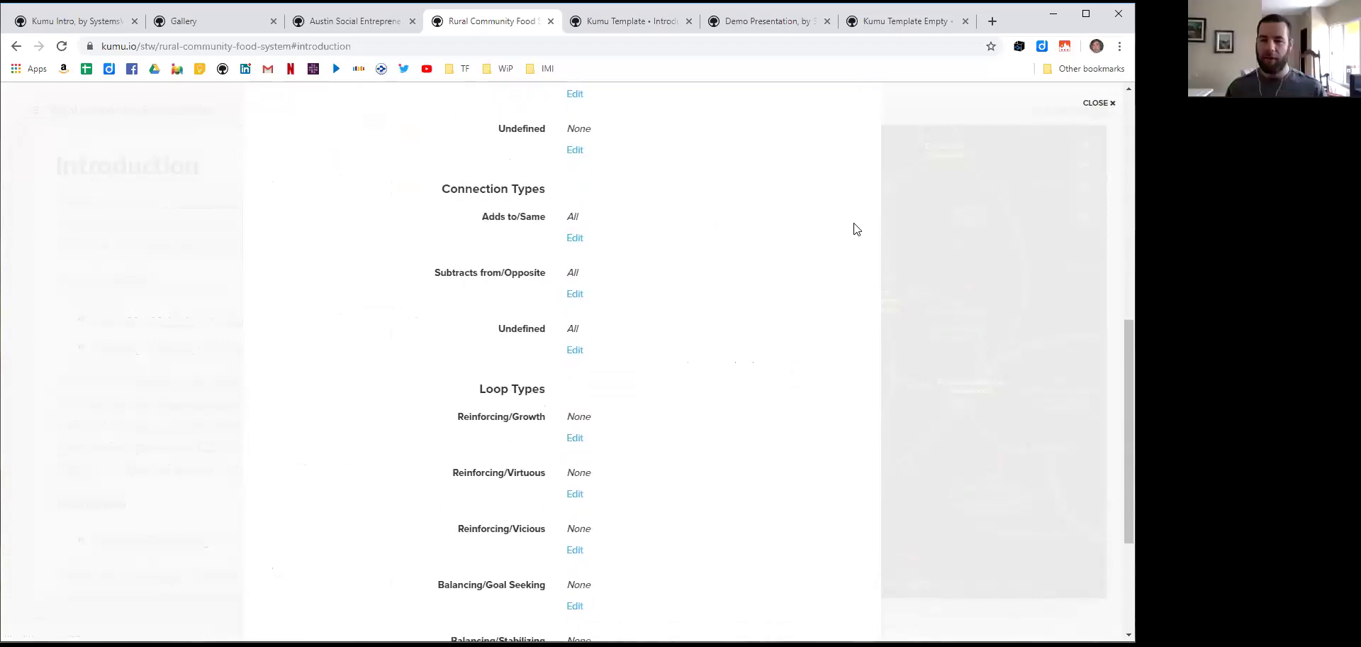
scroll(855, 229, down, 1)
scroll(855, 227, down, 1)
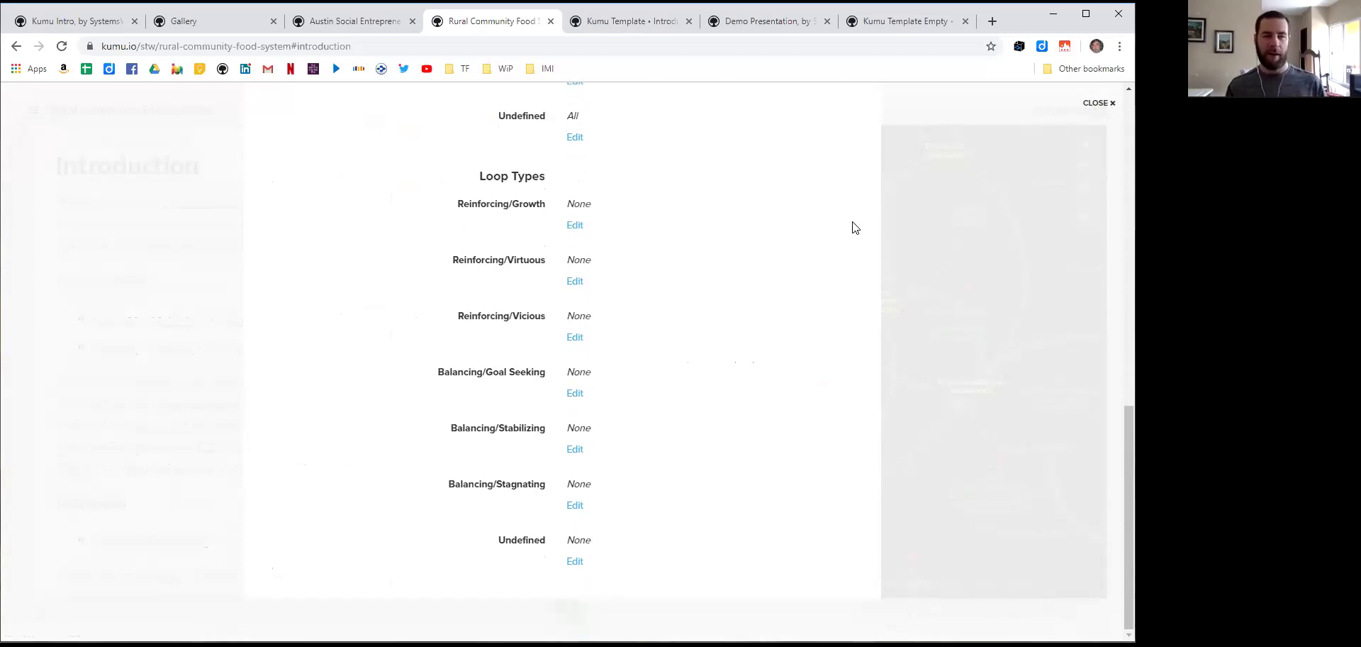
scroll(855, 227, up, 3)
scroll(855, 227, up, 2)
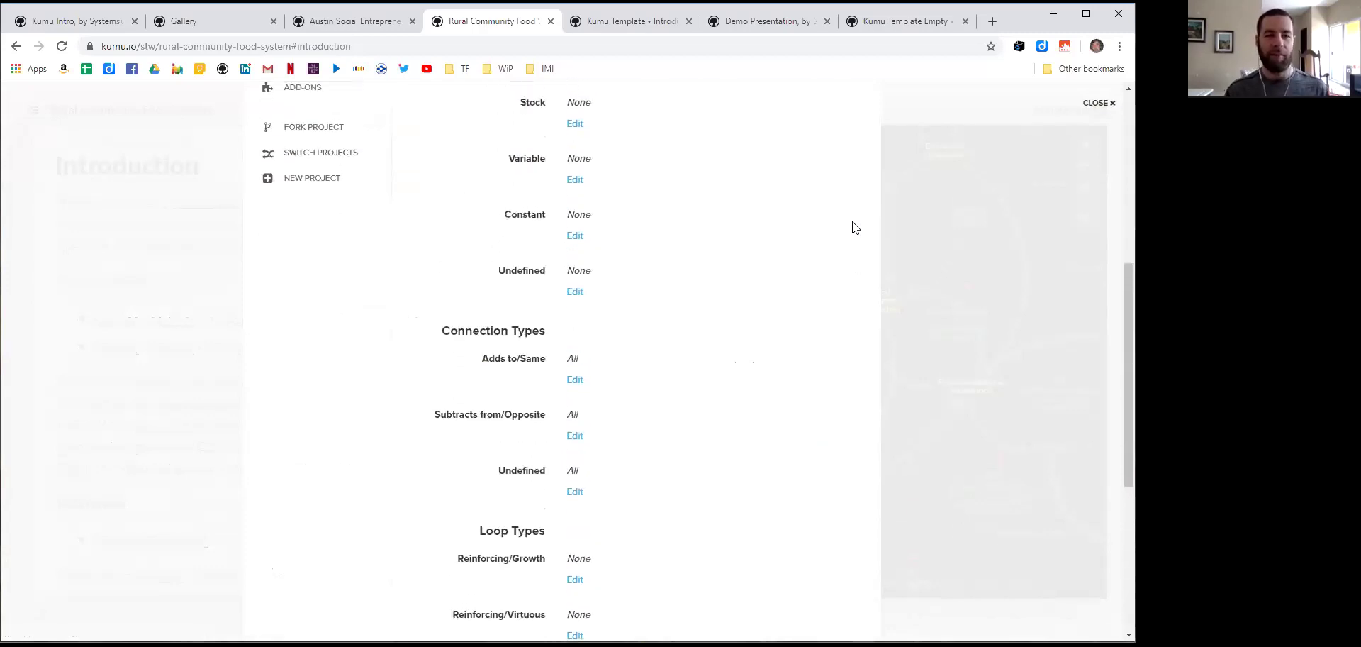
scroll(855, 227, up, 3)
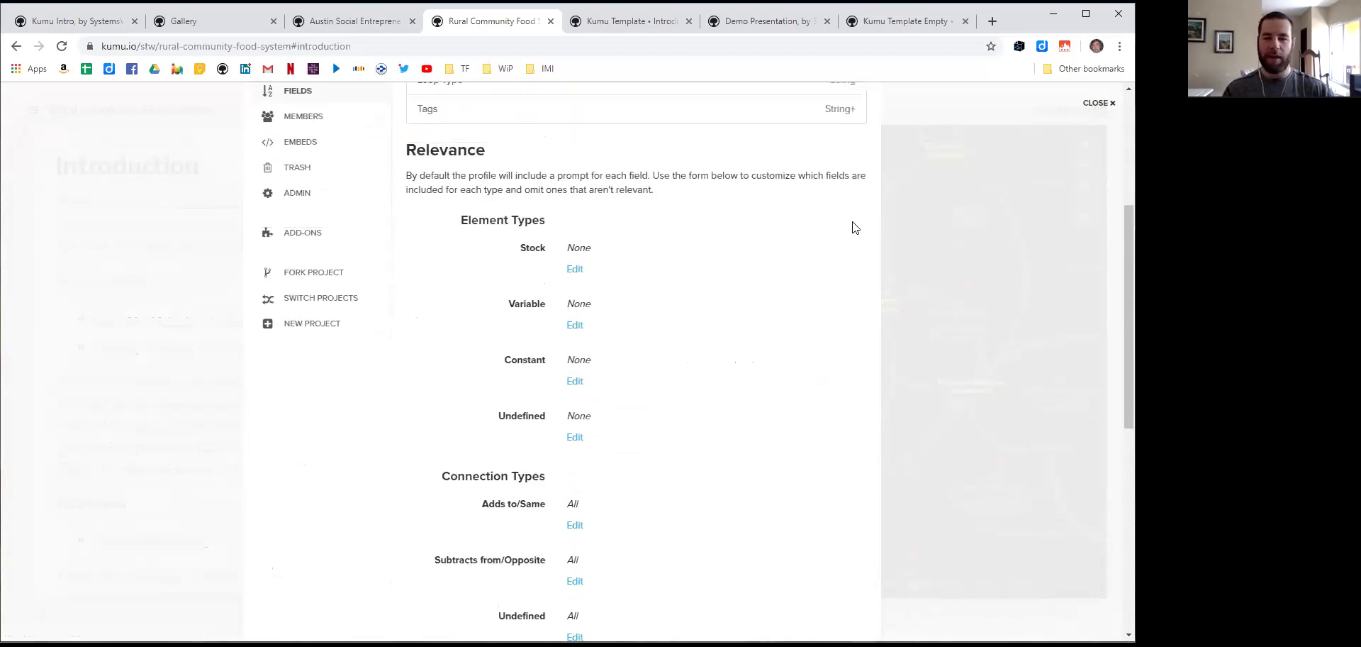
scroll(855, 227, down, 2)
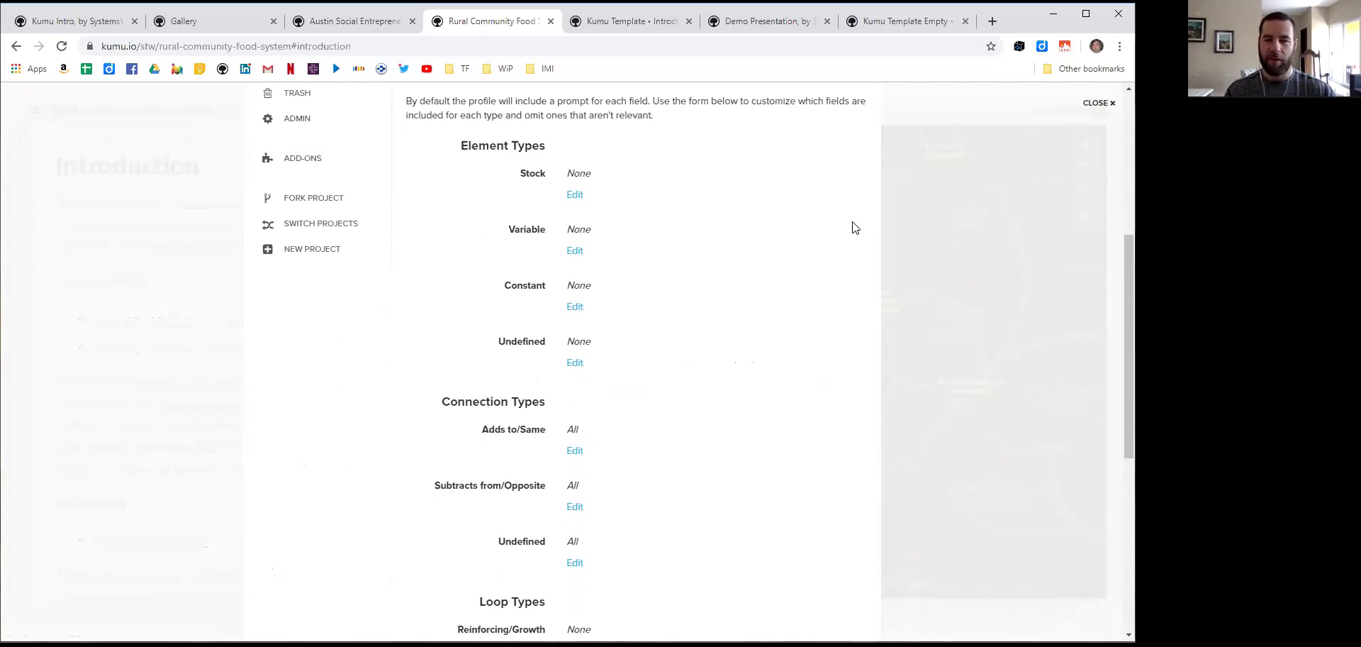
scroll(855, 227, down, 2)
scroll(855, 227, up, 1)
scroll(855, 227, down, 5)
scroll(856, 227, up, 10)
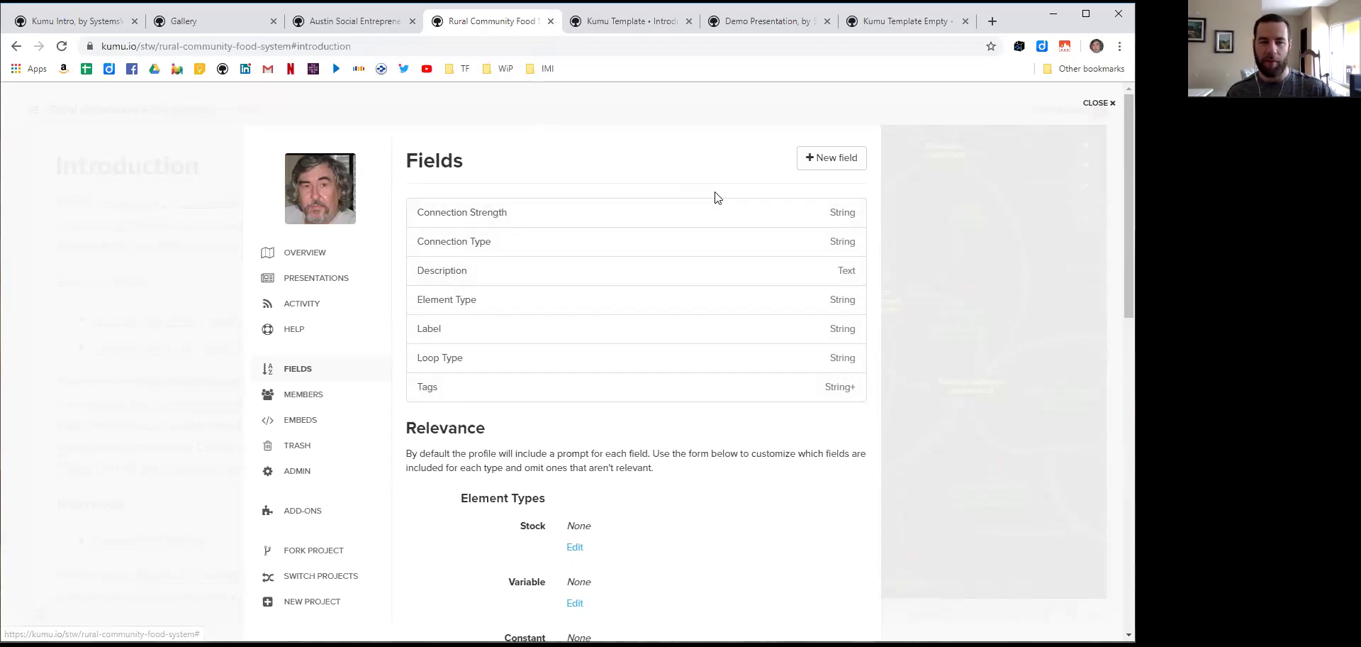
scroll(729, 191, down, 4)
scroll(732, 191, down, 3)
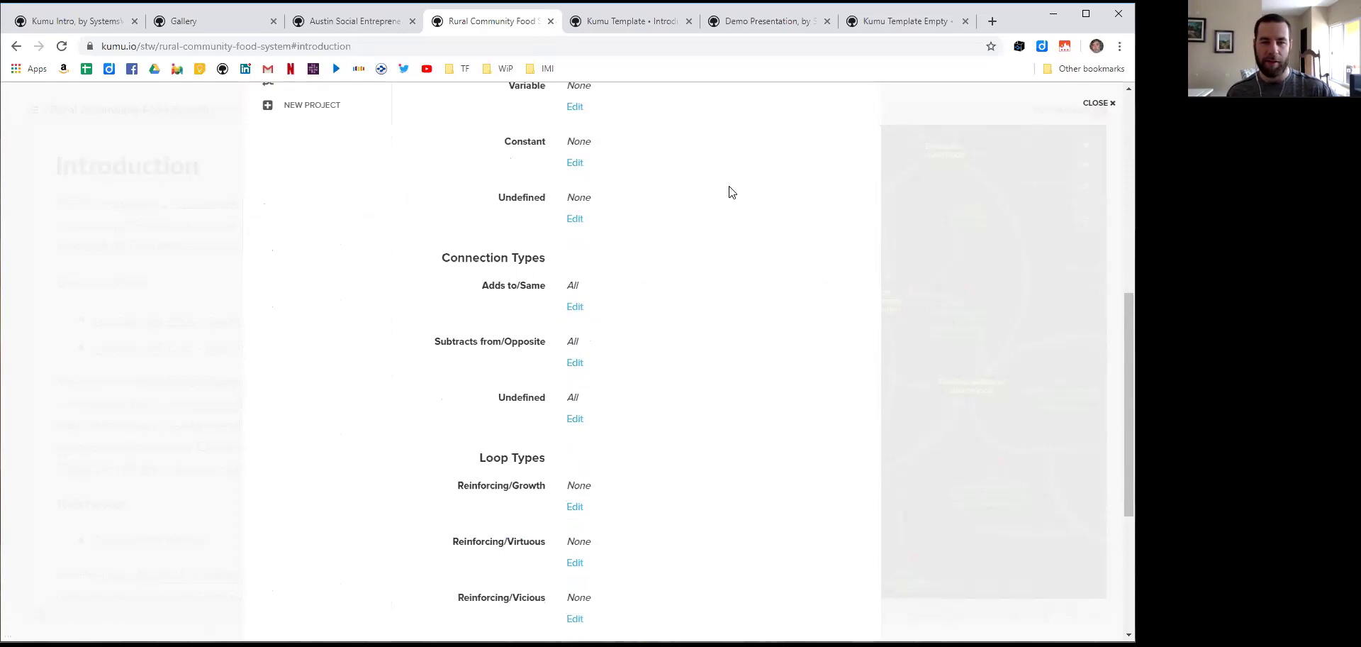
scroll(732, 192, down, 1)
scroll(732, 191, up, 8)
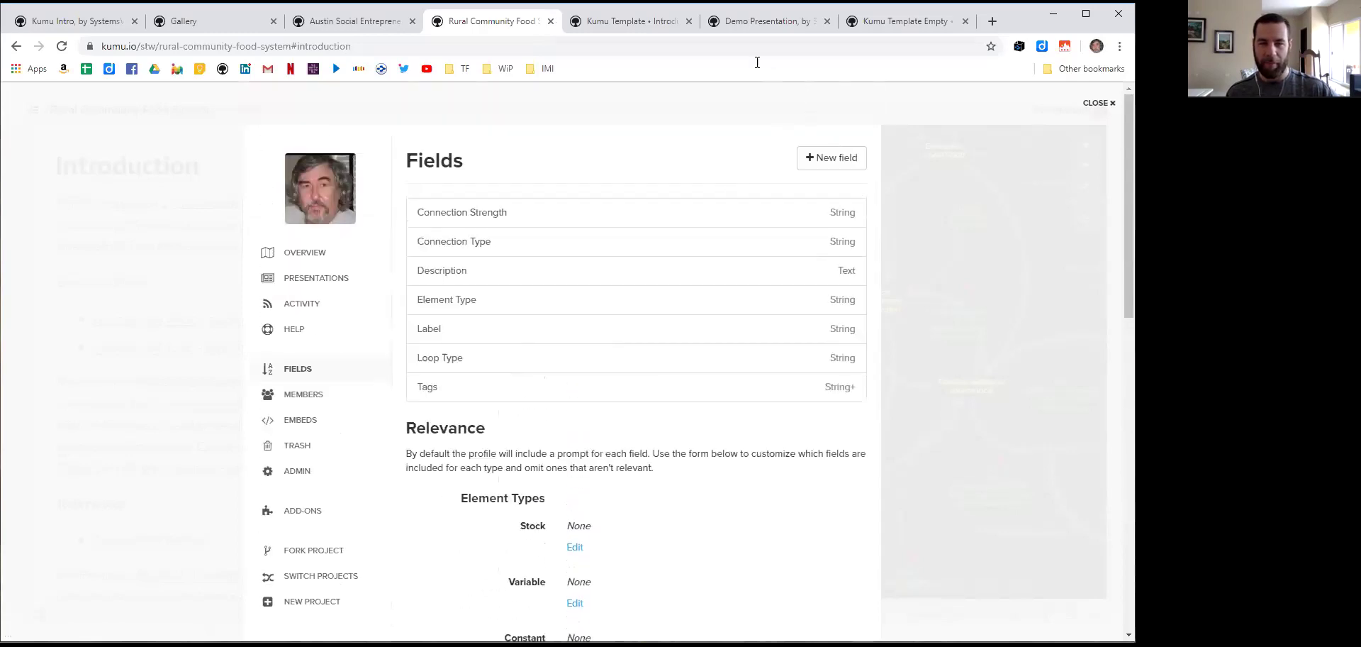
Close the Rural Community Food System project and select the Verb organization in the Austin Social Entrepreneurship map
click(551, 22)
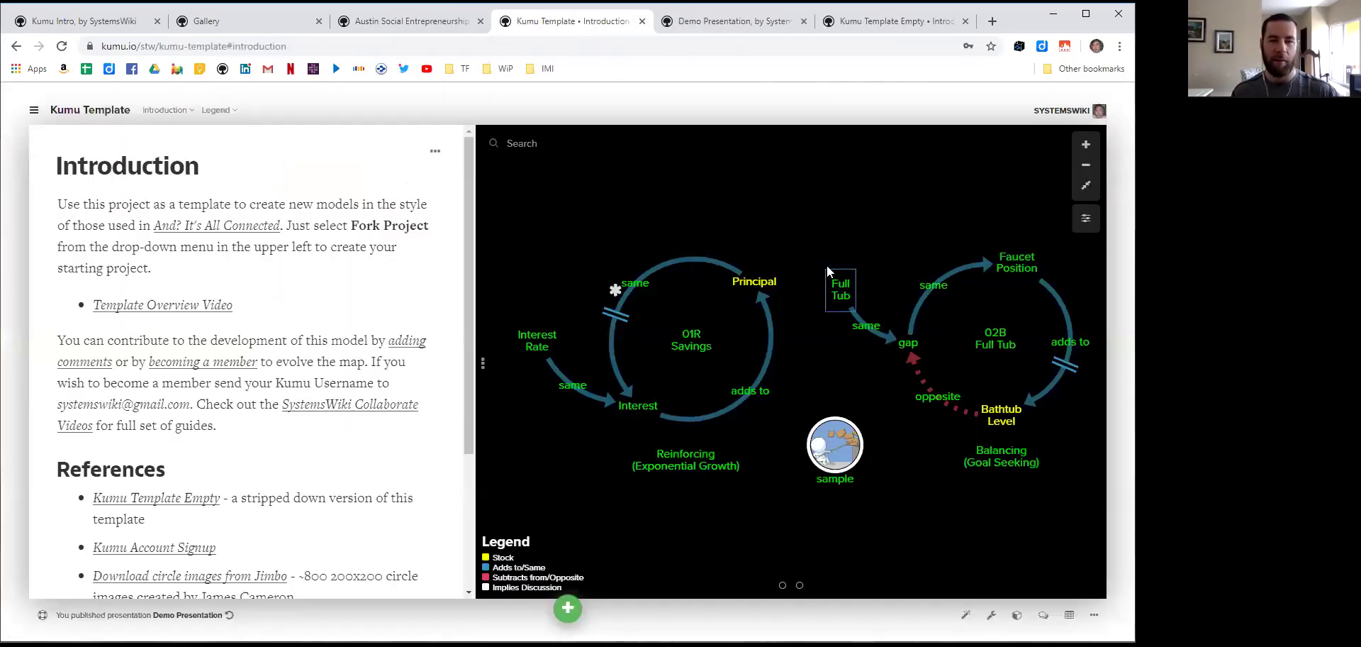
click(412, 24)
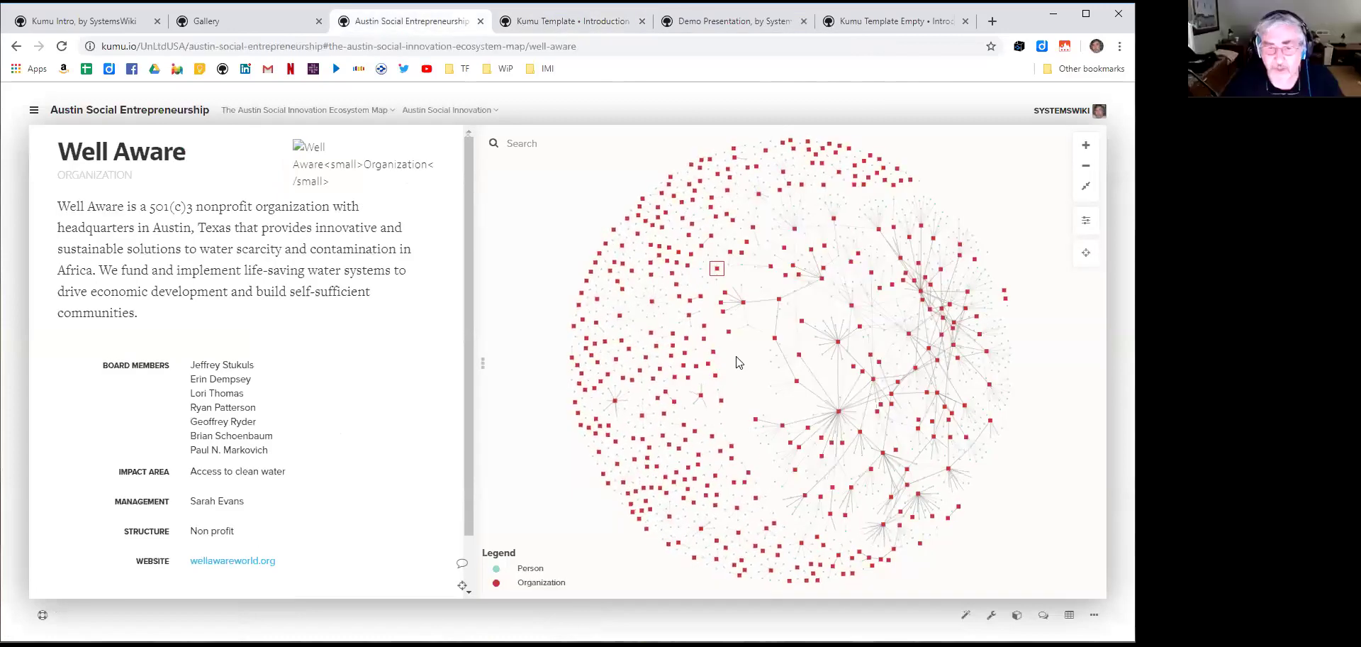
scroll(1014, 507, up, 5)
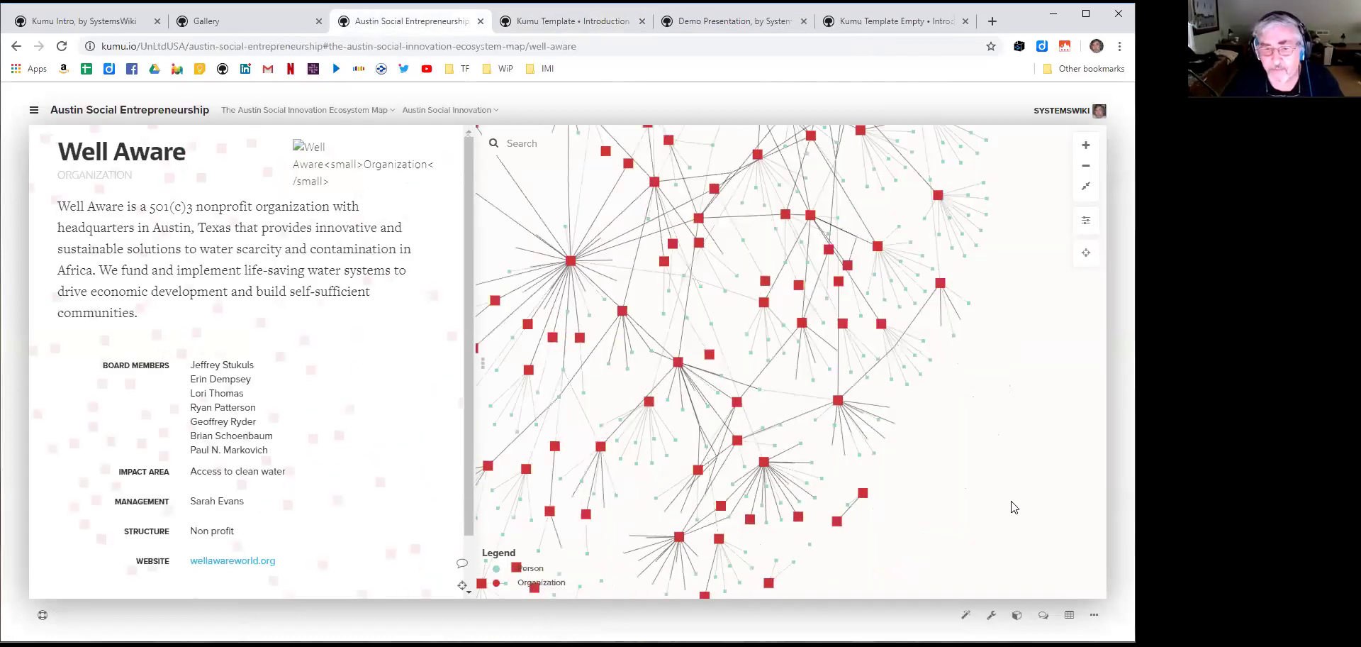
drag(624, 218, 796, 341)
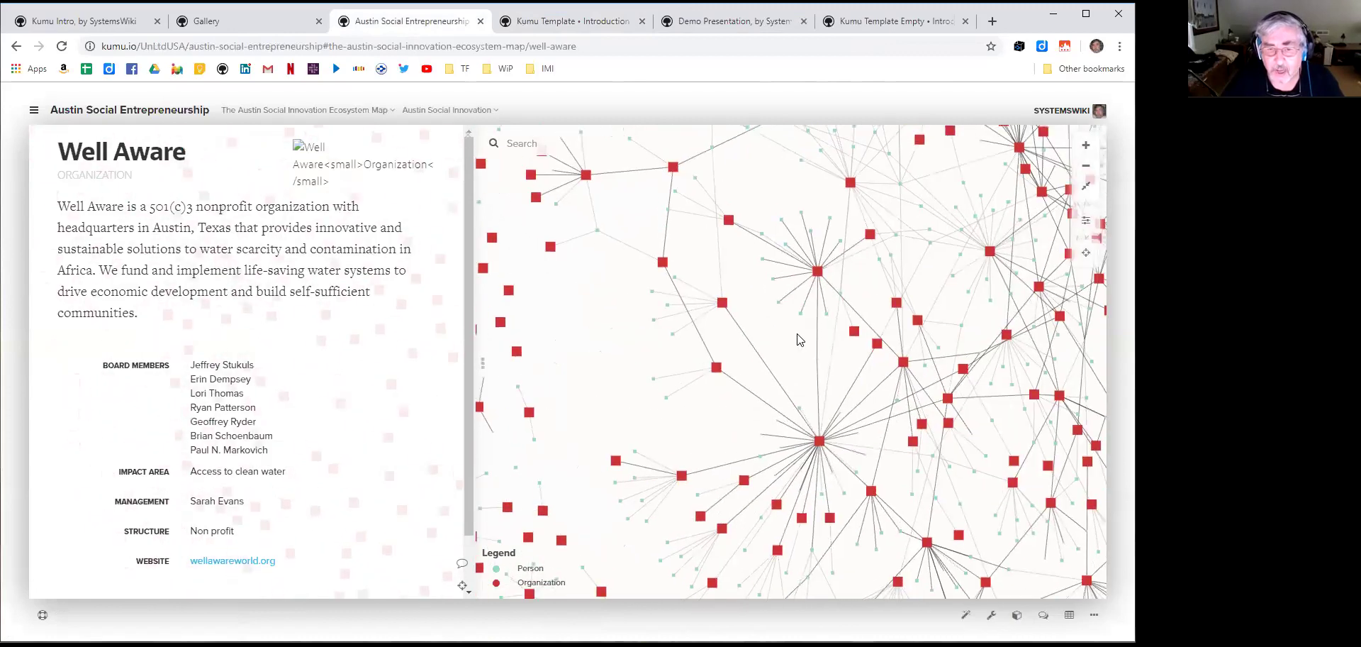
click(817, 271)
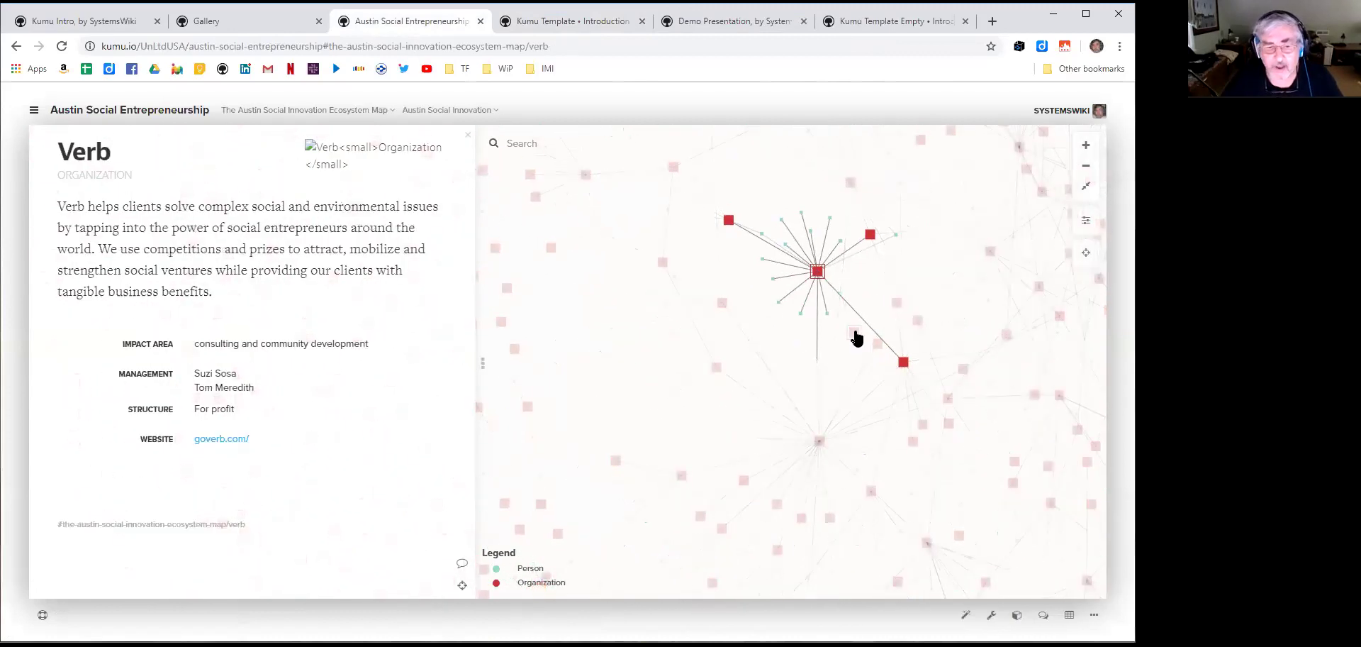
Focus the map on Verb alone, and widen the focus to its direct connections at 1 degree
click(462, 585)
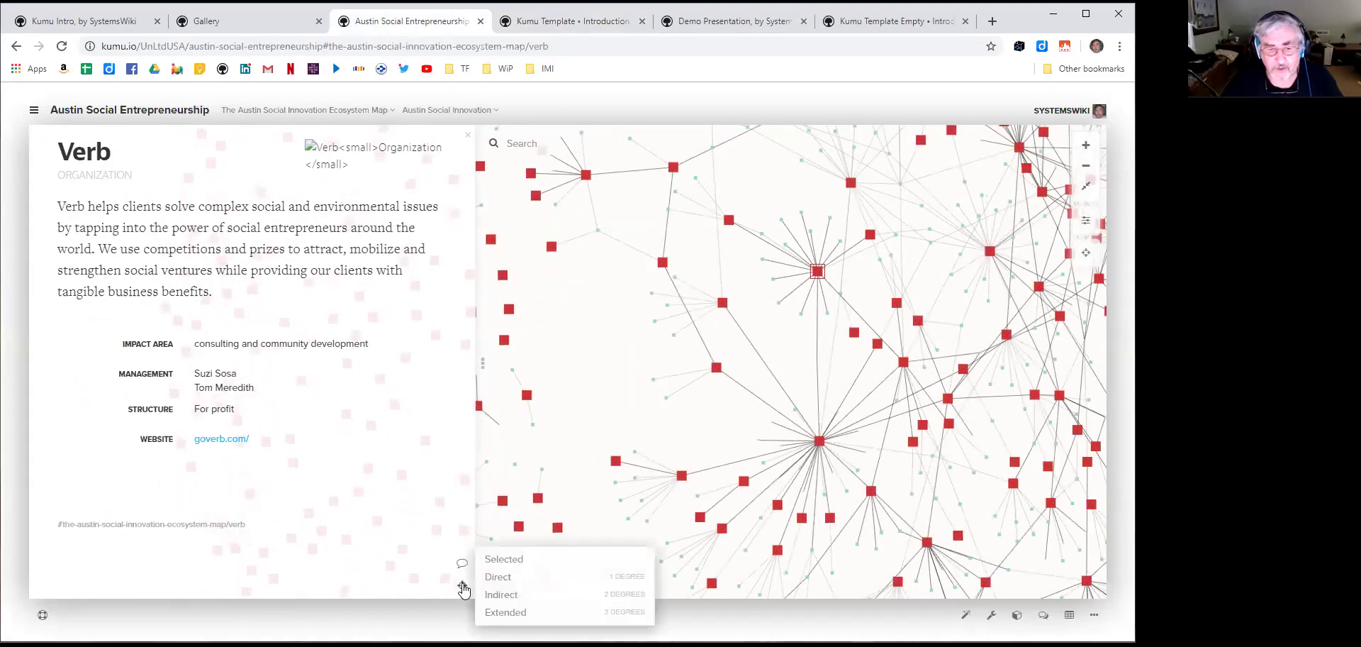
click(509, 561)
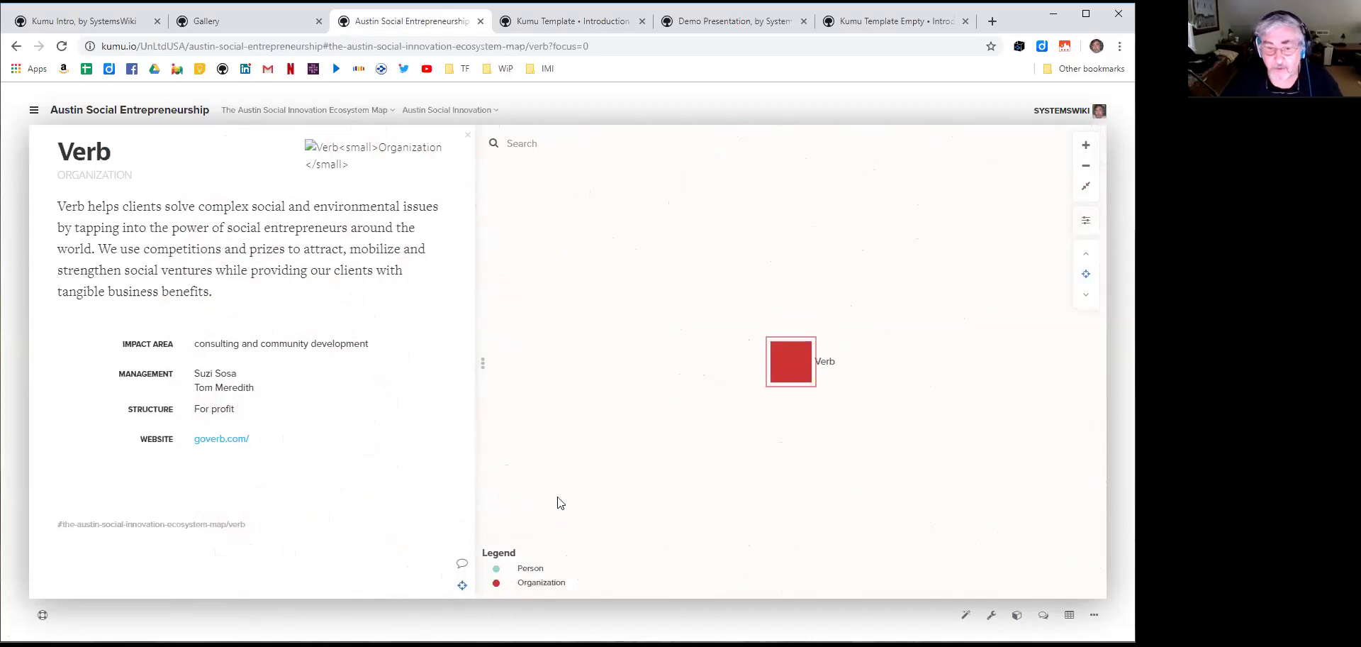
click(462, 586)
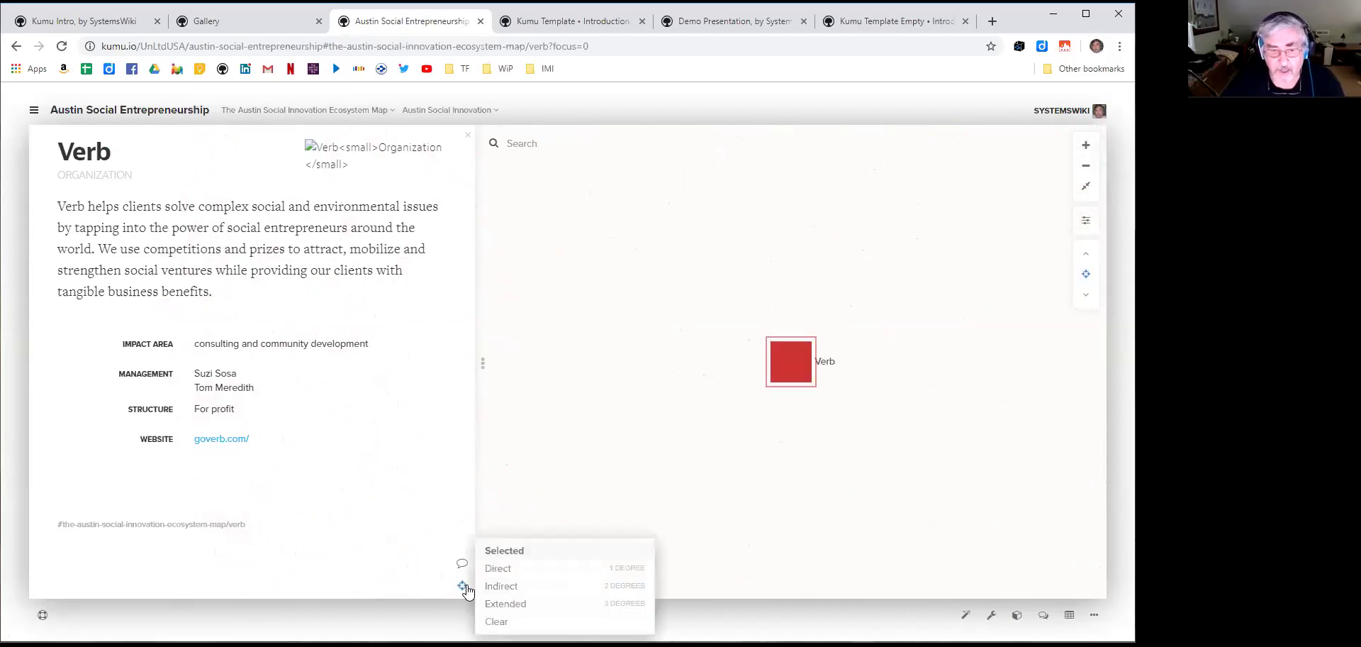
click(499, 569)
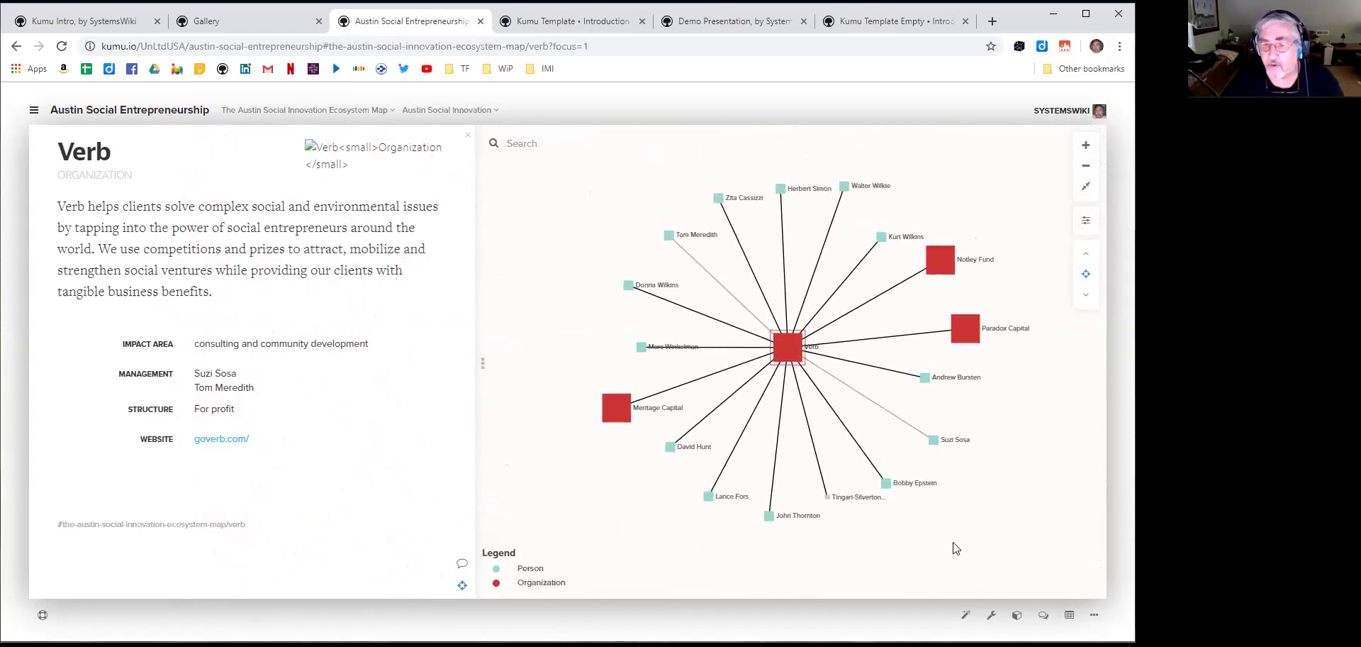
Explore Verb's wider network by expanding the focus stepwise up to 5 degrees, and narrow it back to 1 degree
click(1088, 256)
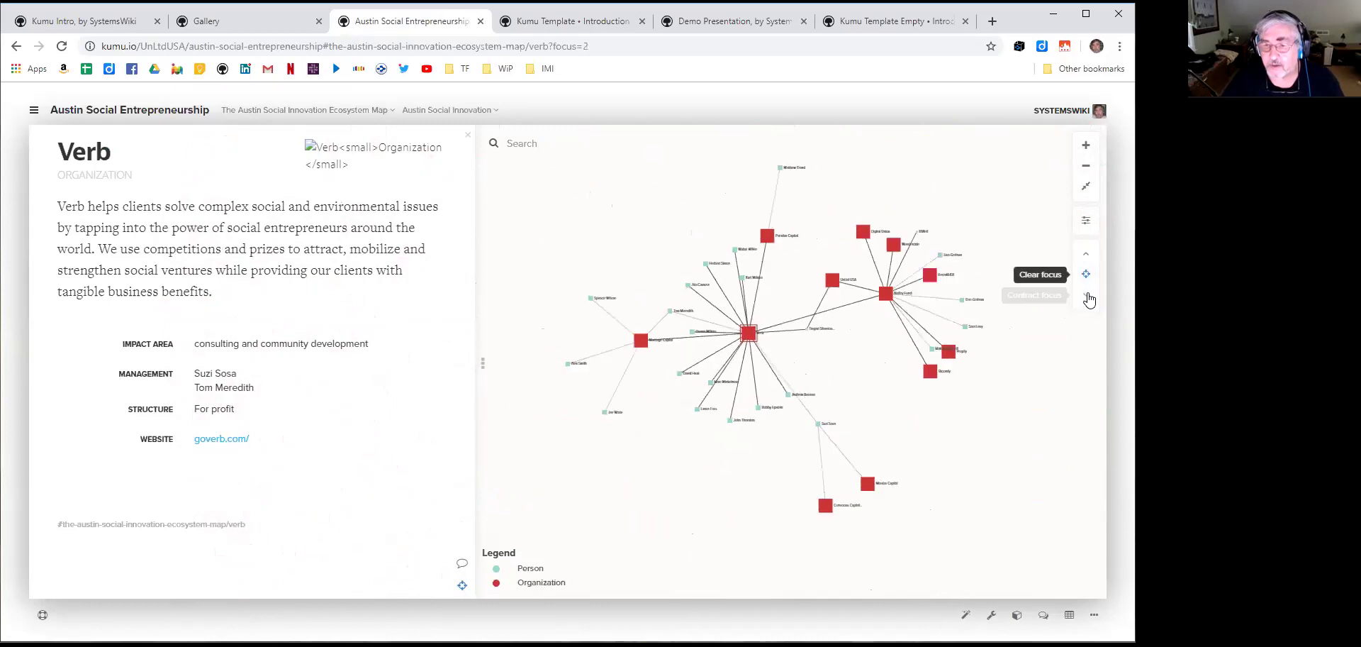
click(1089, 299)
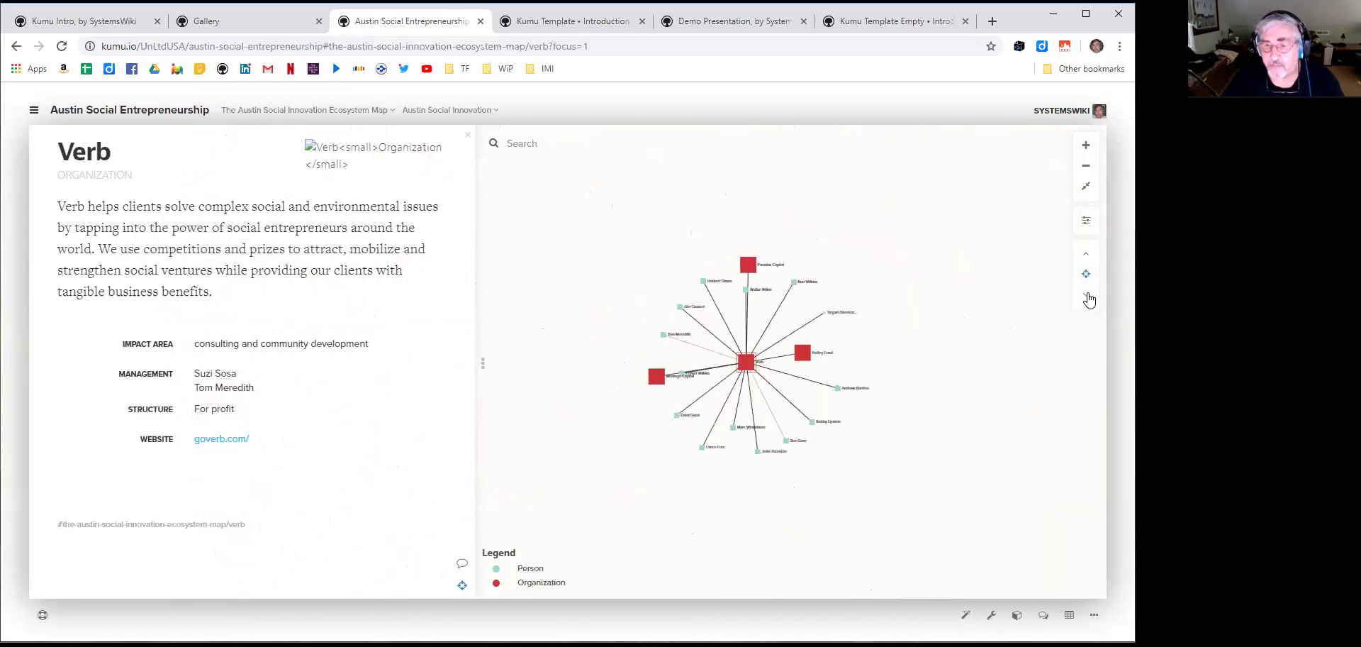
click(1086, 257)
click(1085, 256)
click(1086, 257)
click(1086, 256)
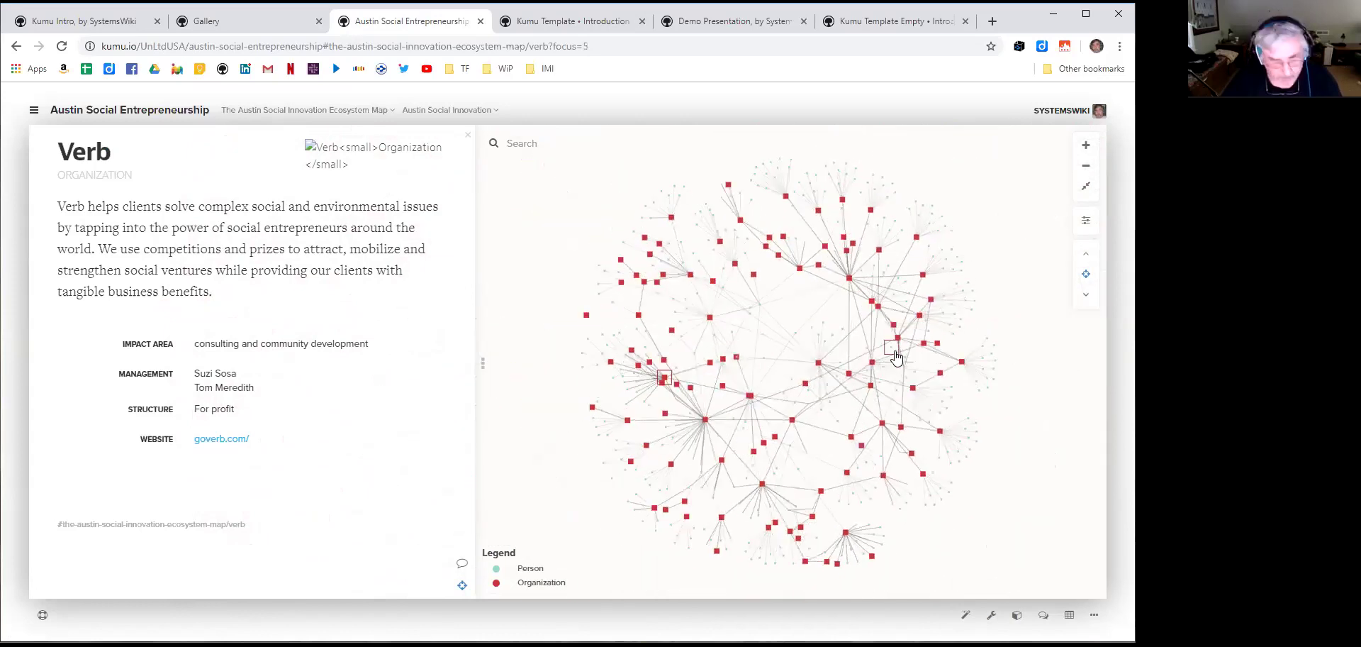
click(904, 349)
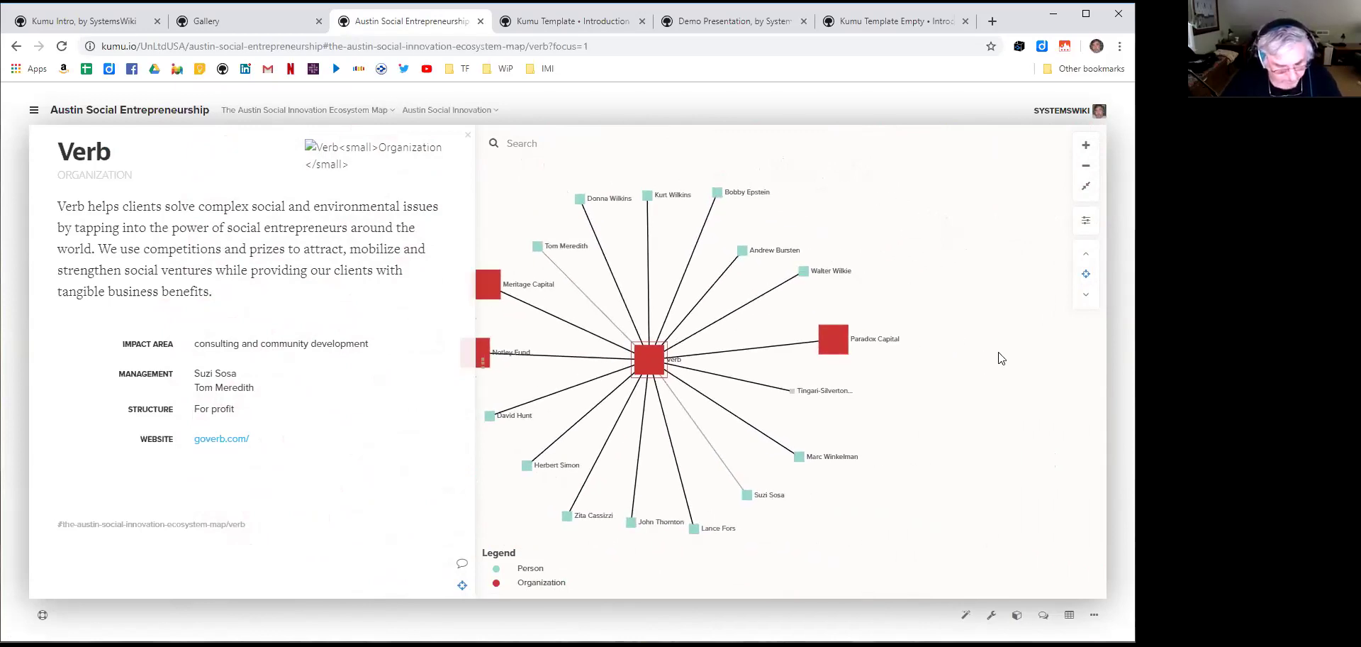
Shift the focus to Paradox Capital, widen it to 2 degrees, and refocus the map on Mission Capital
click(839, 344)
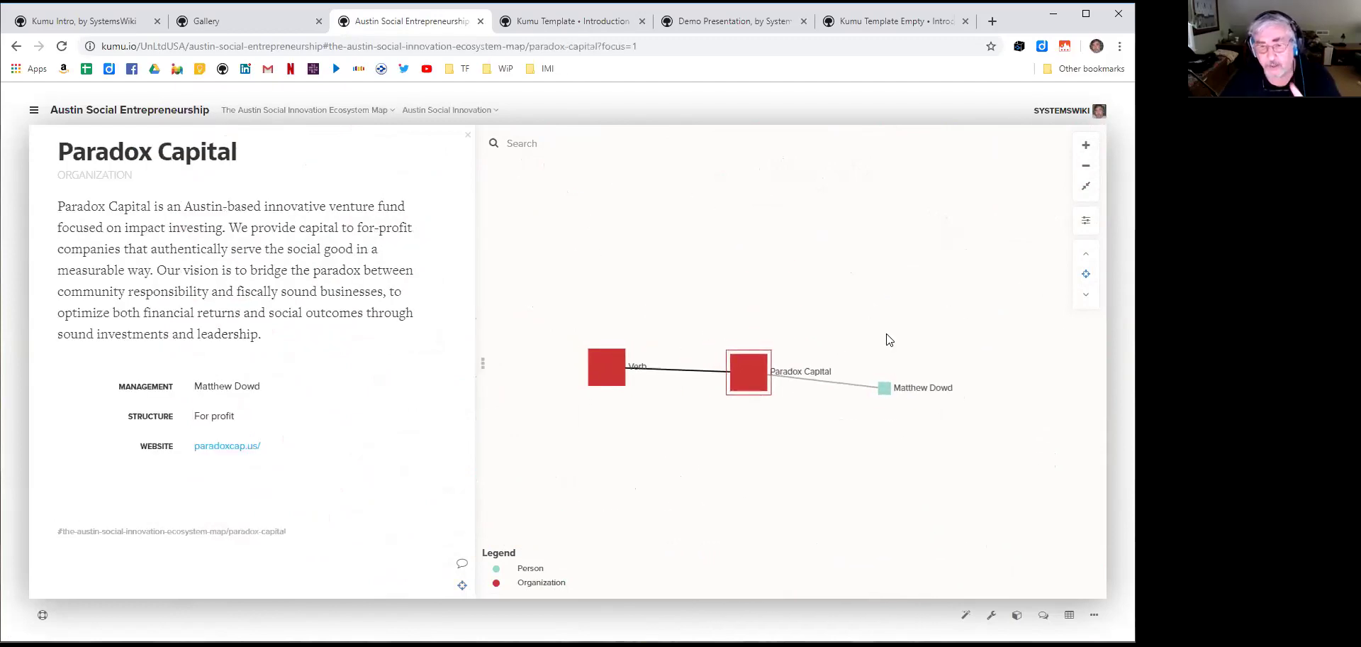
click(1086, 254)
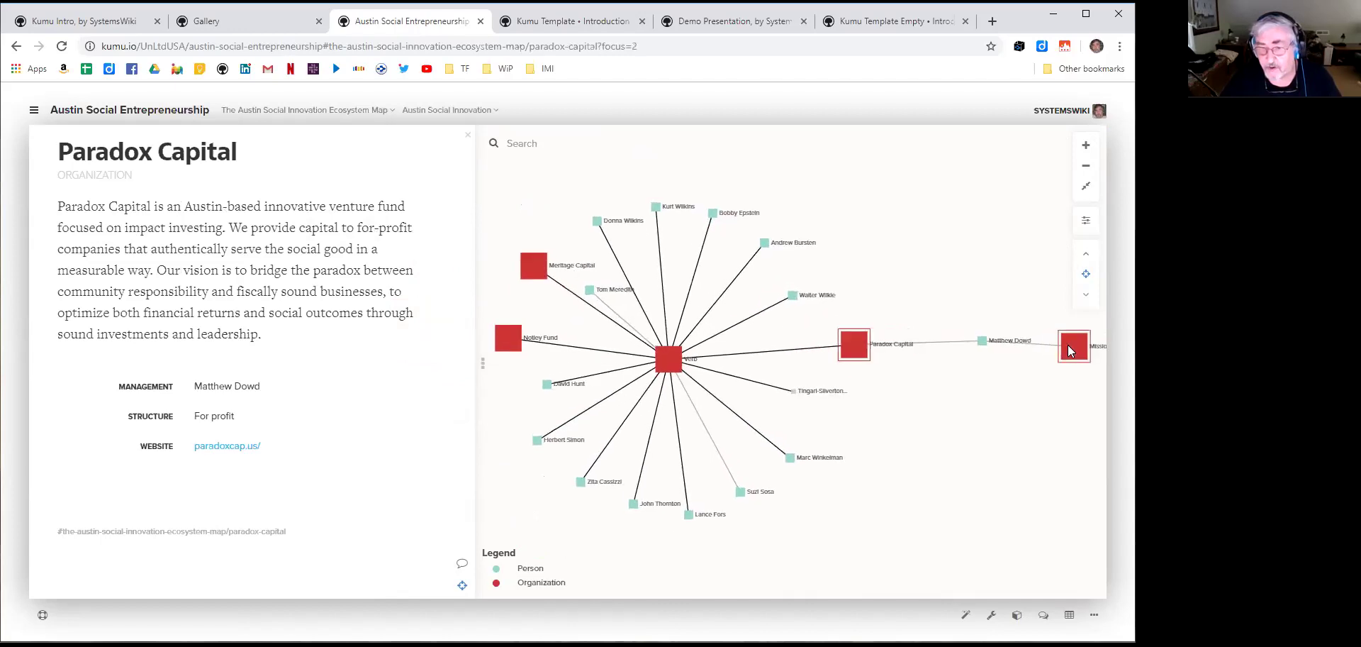
click(1069, 346)
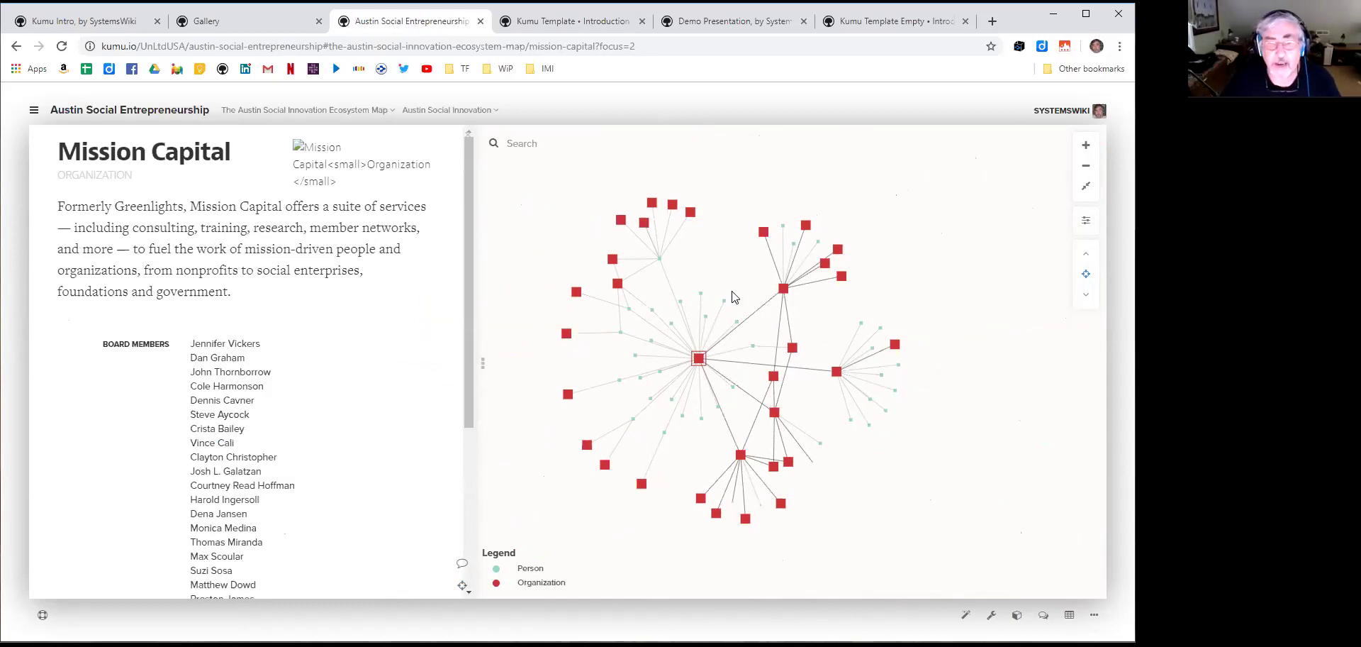
Open the bookmarked Rural Community Food System project in a new browser tab and switch it to the Version X map
click(608, 20)
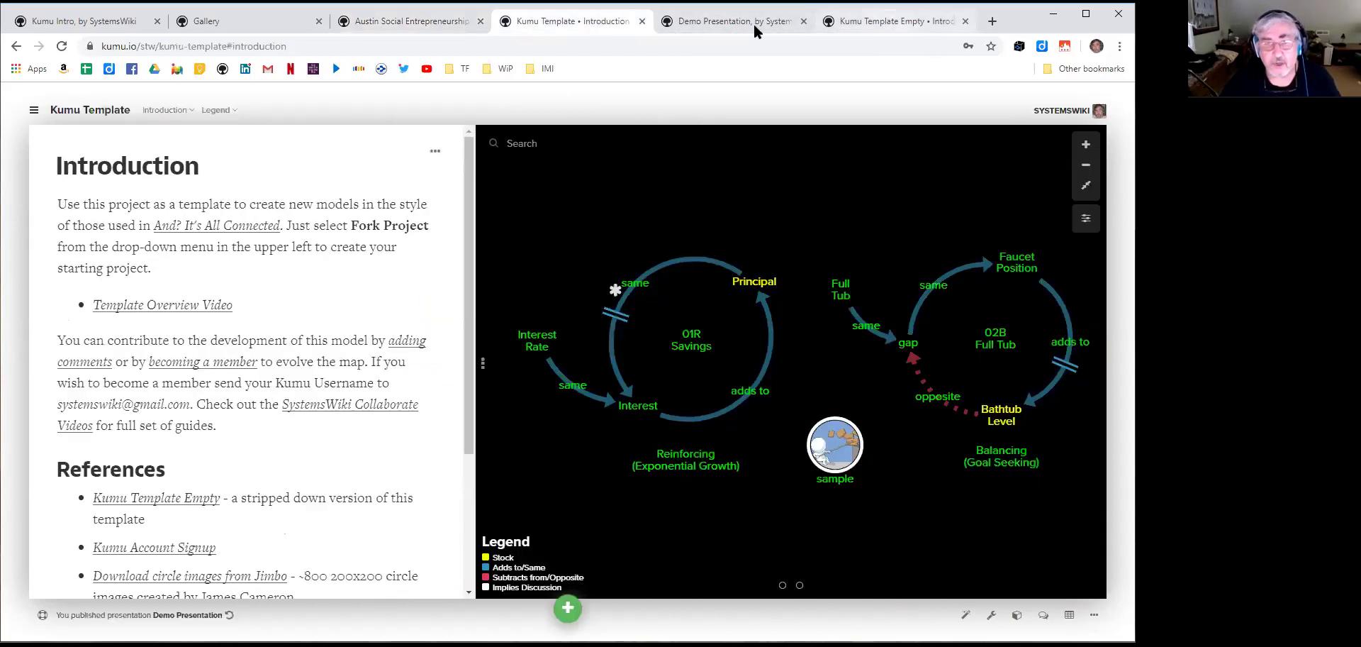
click(501, 68)
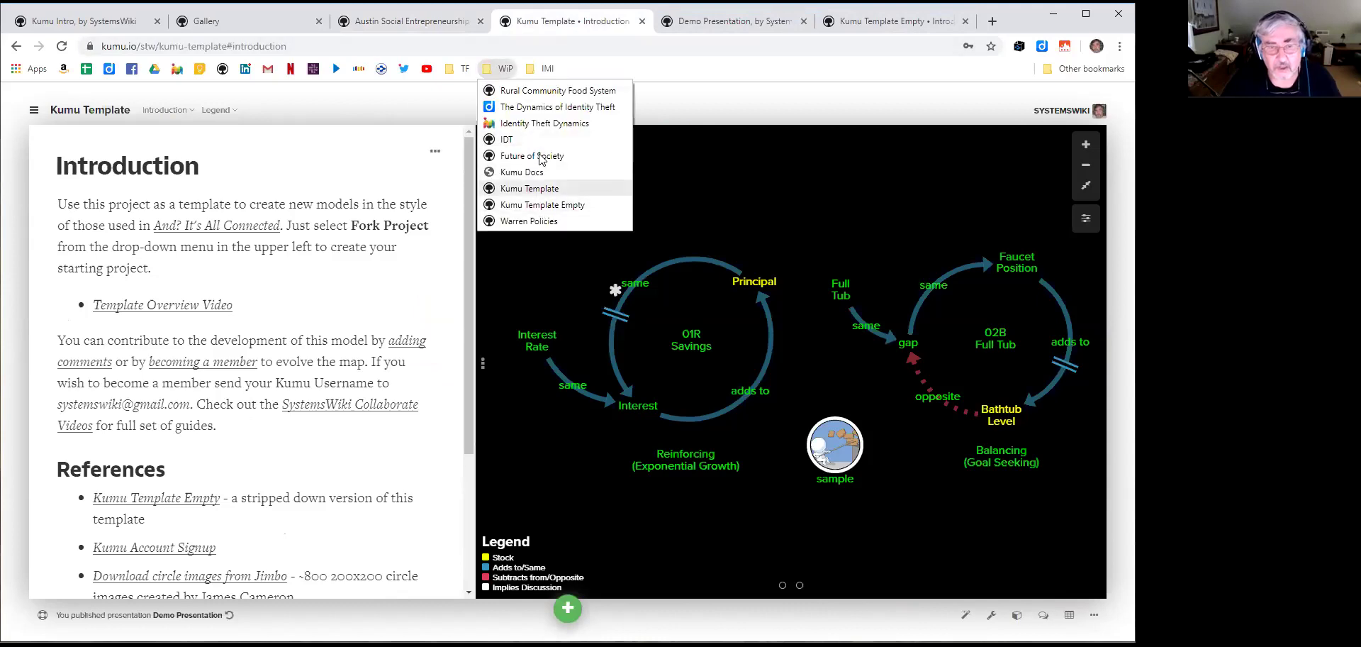
right_click(542, 97)
click(567, 104)
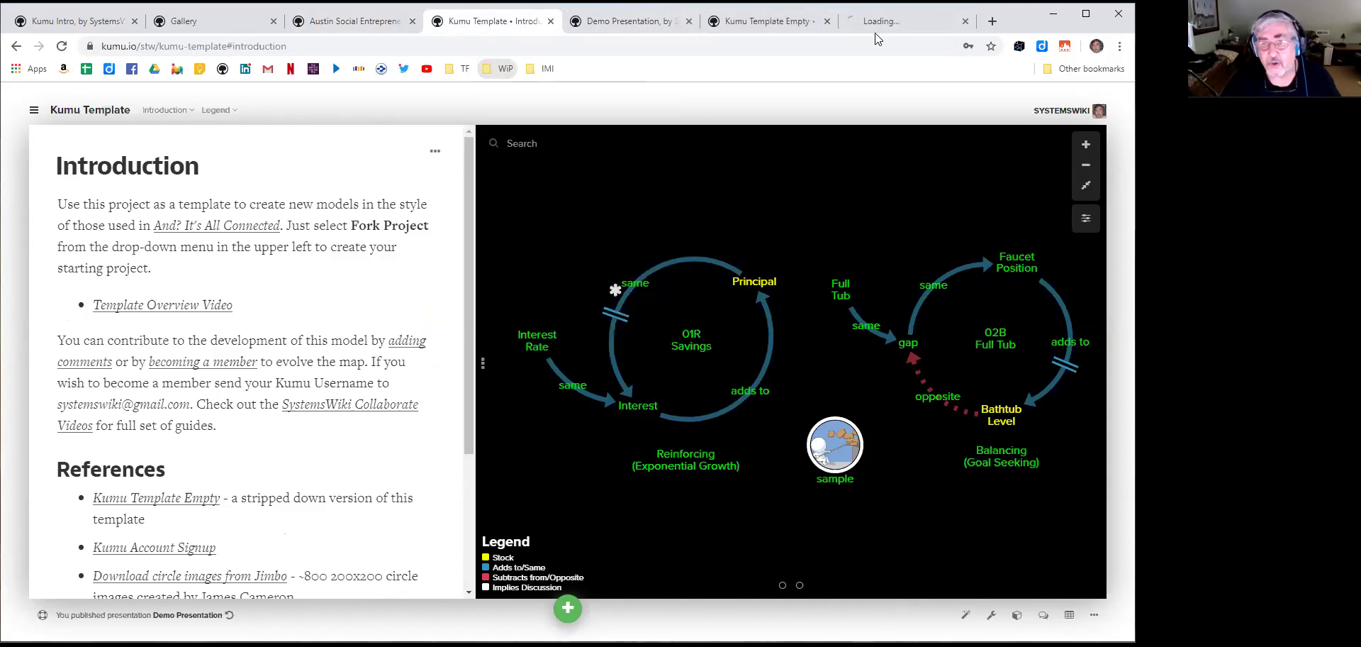
click(901, 25)
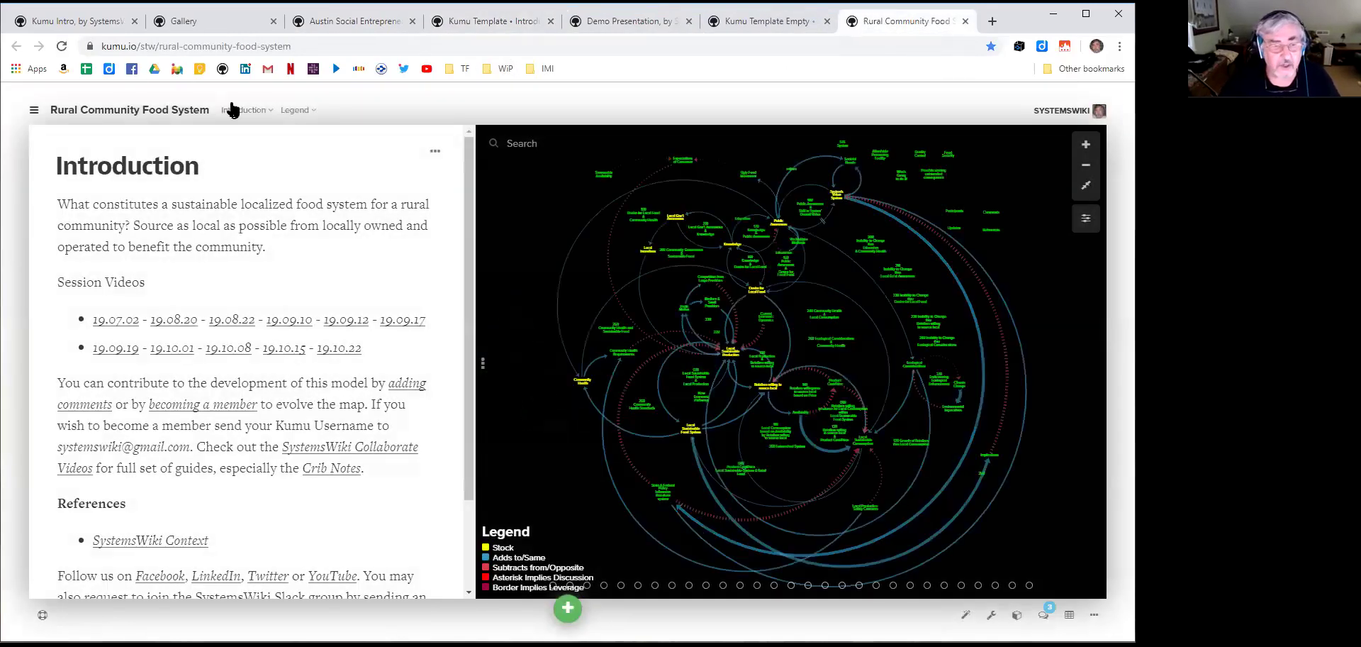
click(241, 109)
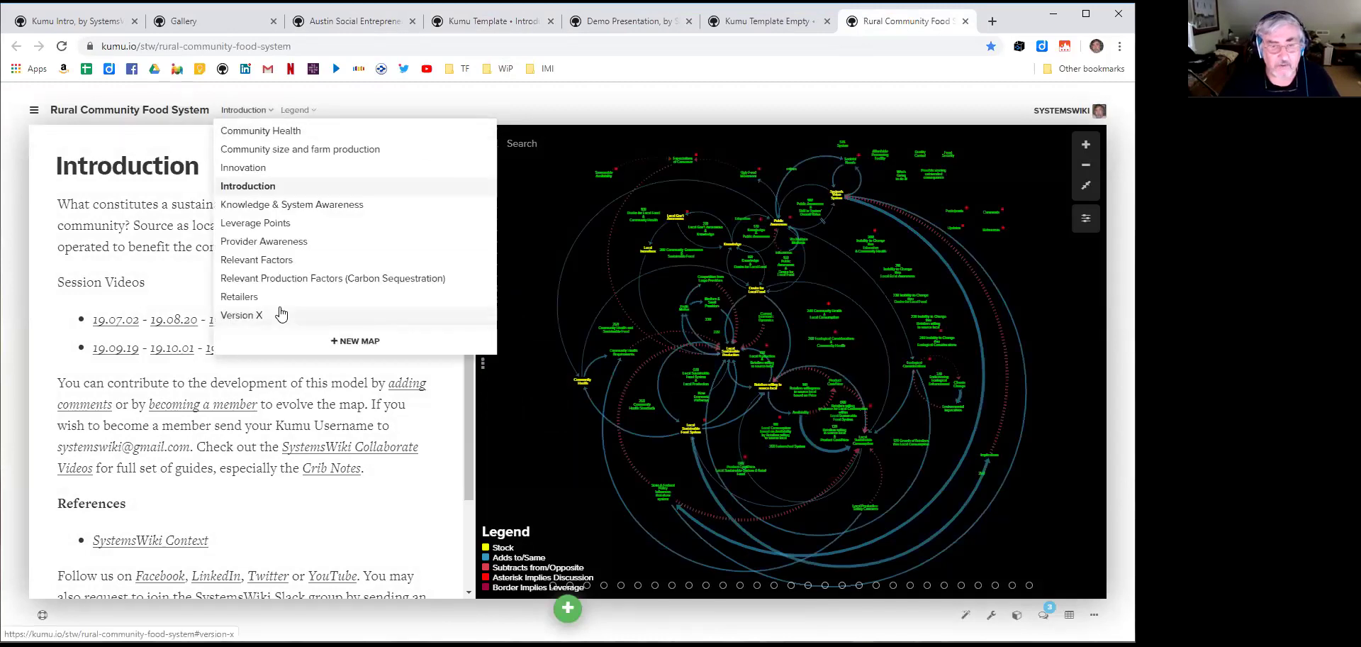
click(281, 318)
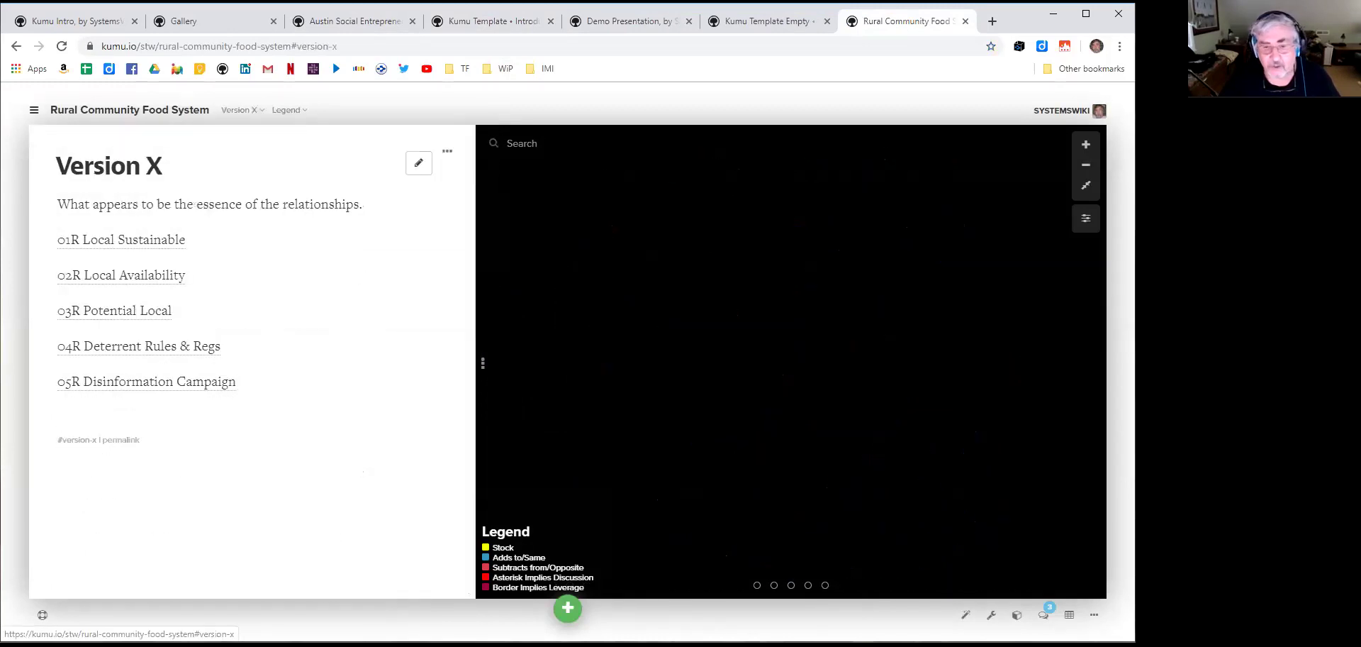
Examine the Legend view's advanced code for the loop showcase controls, and close the view settings
click(1087, 220)
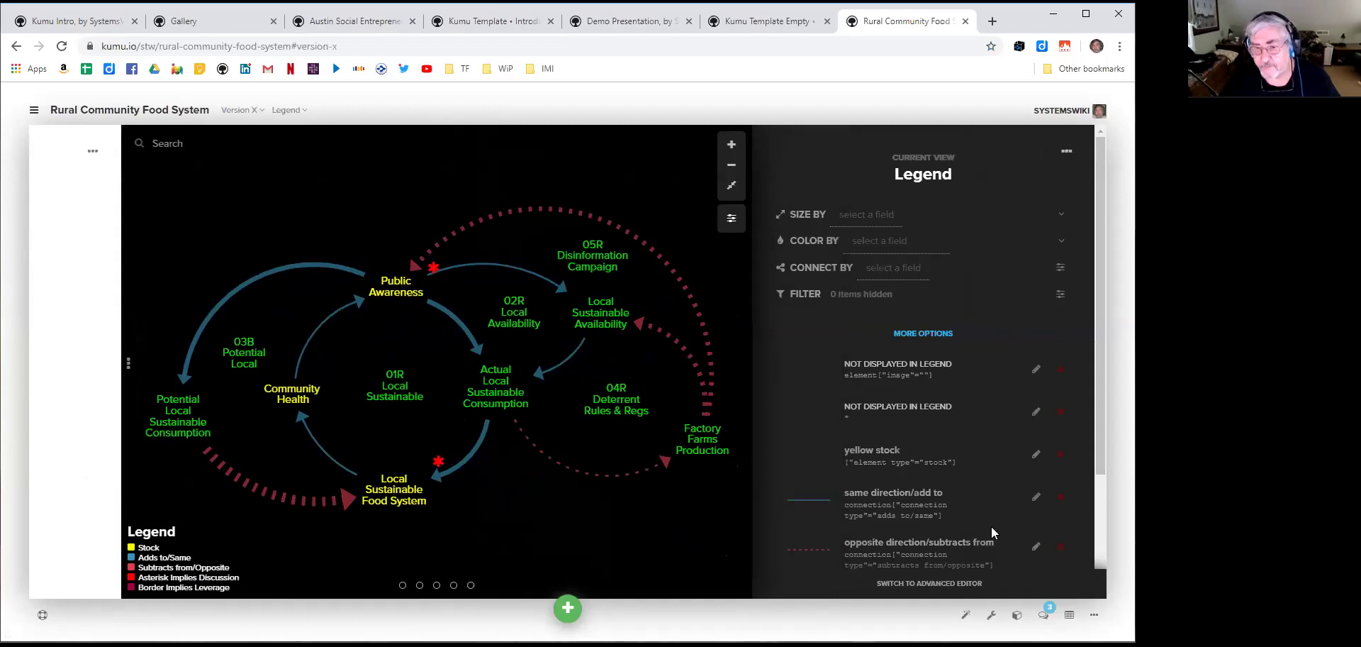
click(957, 583)
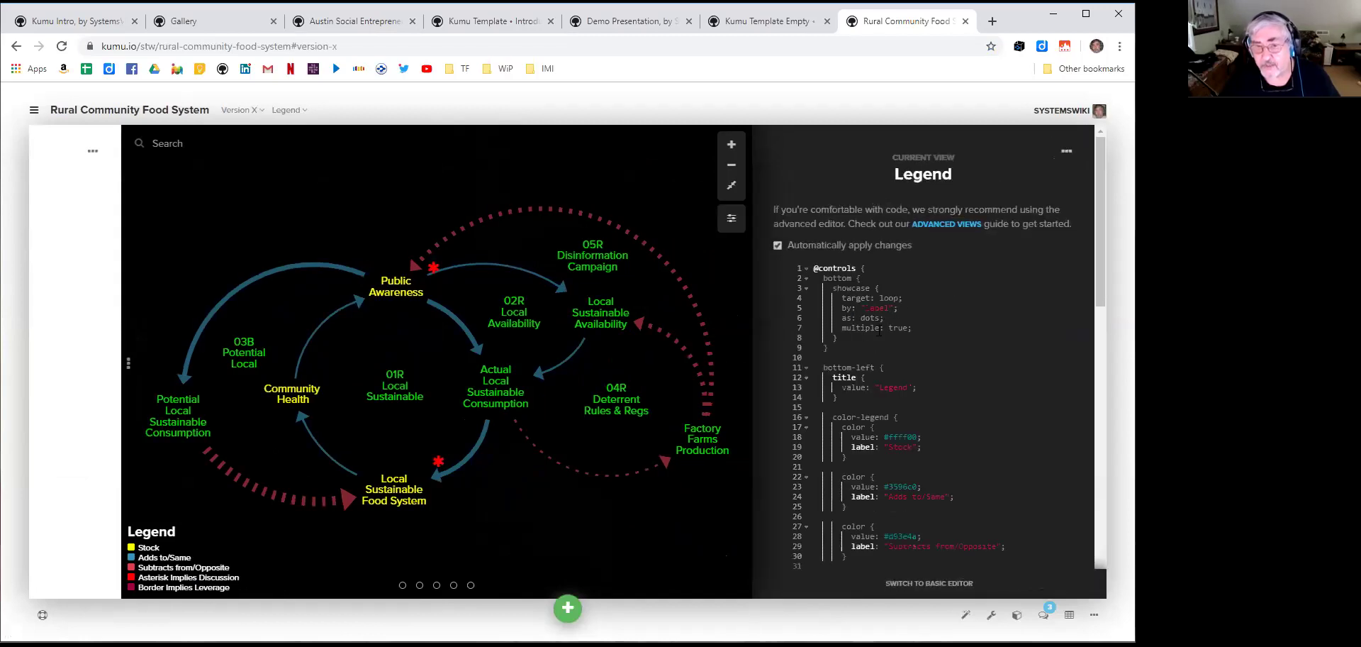
click(732, 217)
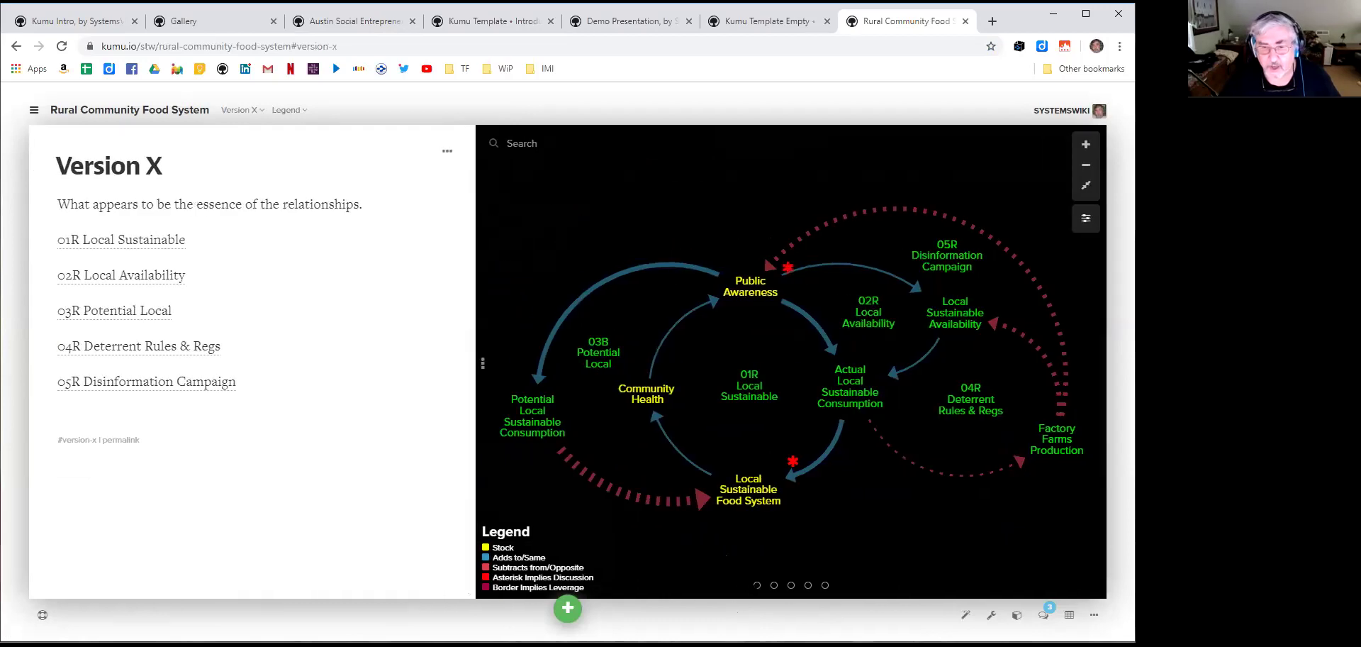
Showcase the loops on the Version X map cumulatively, starting with 01R, 02R and 03B, and clear the showcase
click(757, 585)
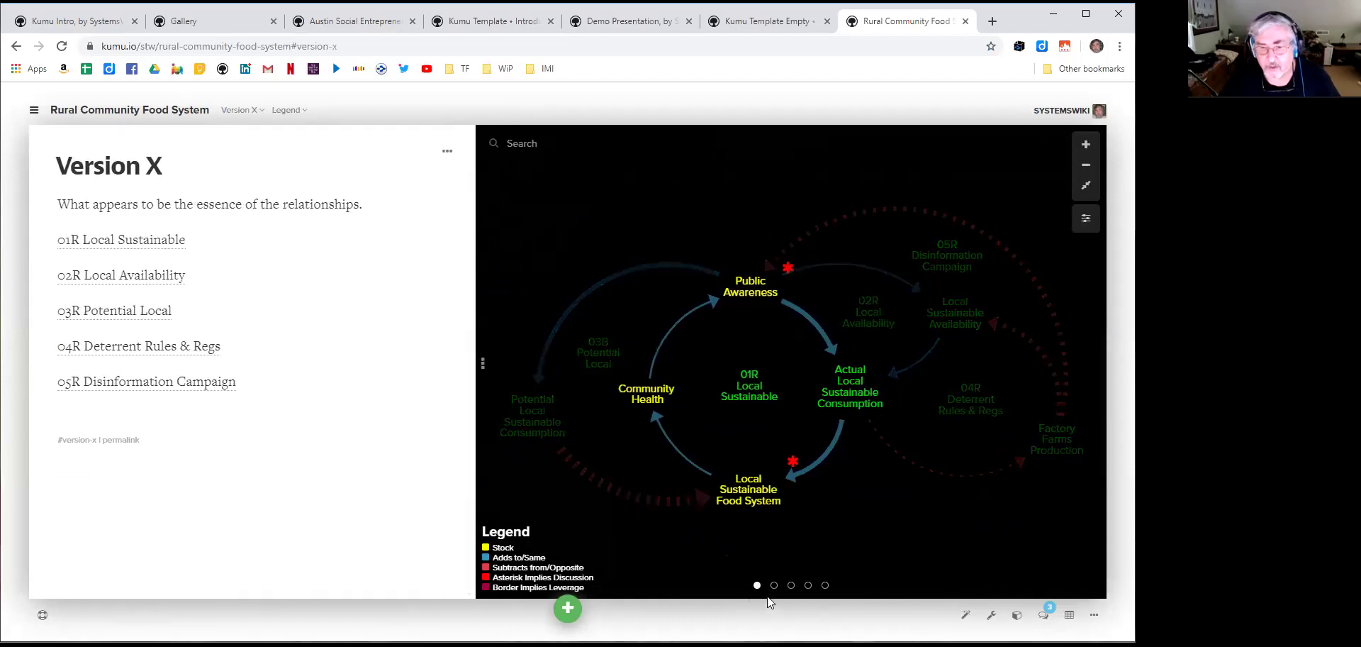
click(774, 585)
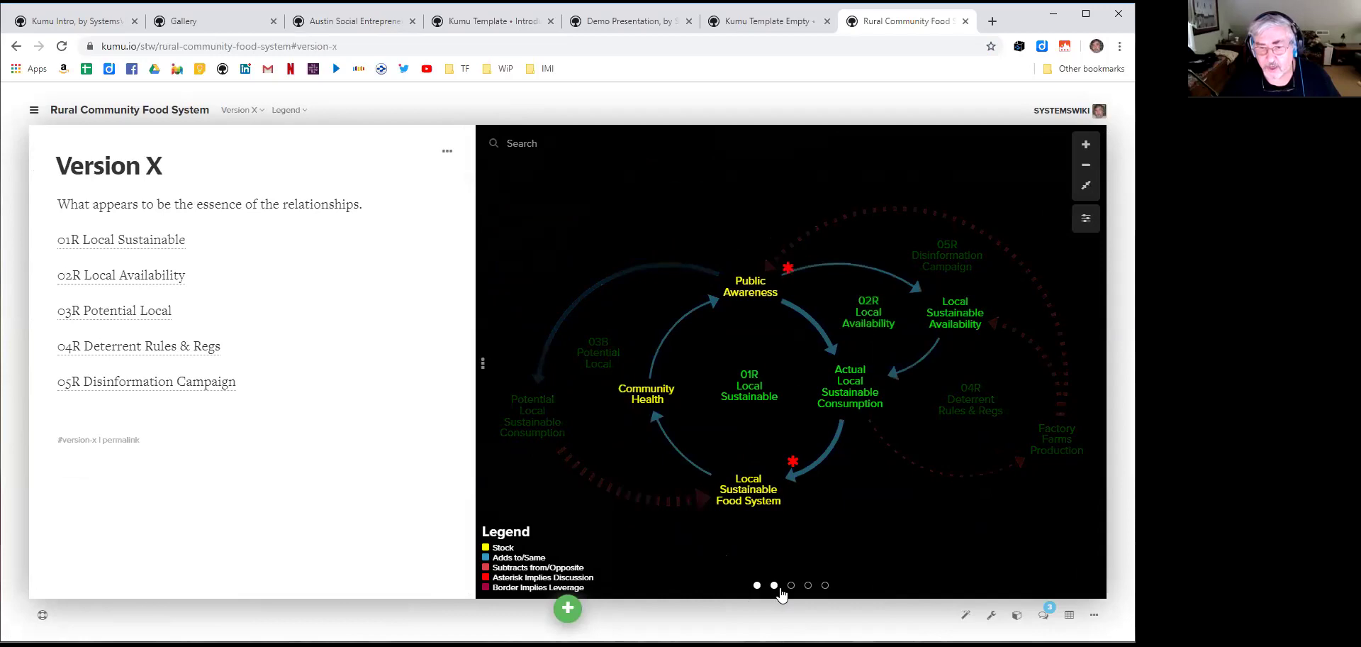
click(792, 585)
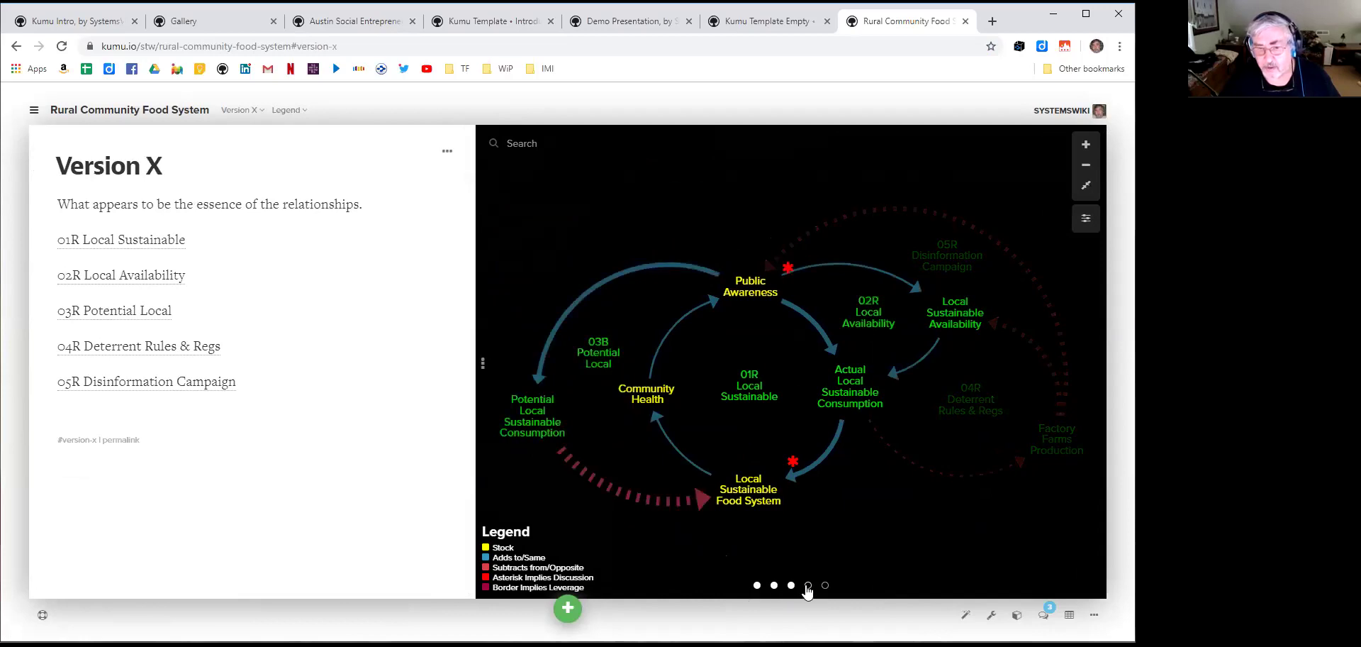
click(809, 586)
click(791, 585)
click(775, 585)
click(770, 587)
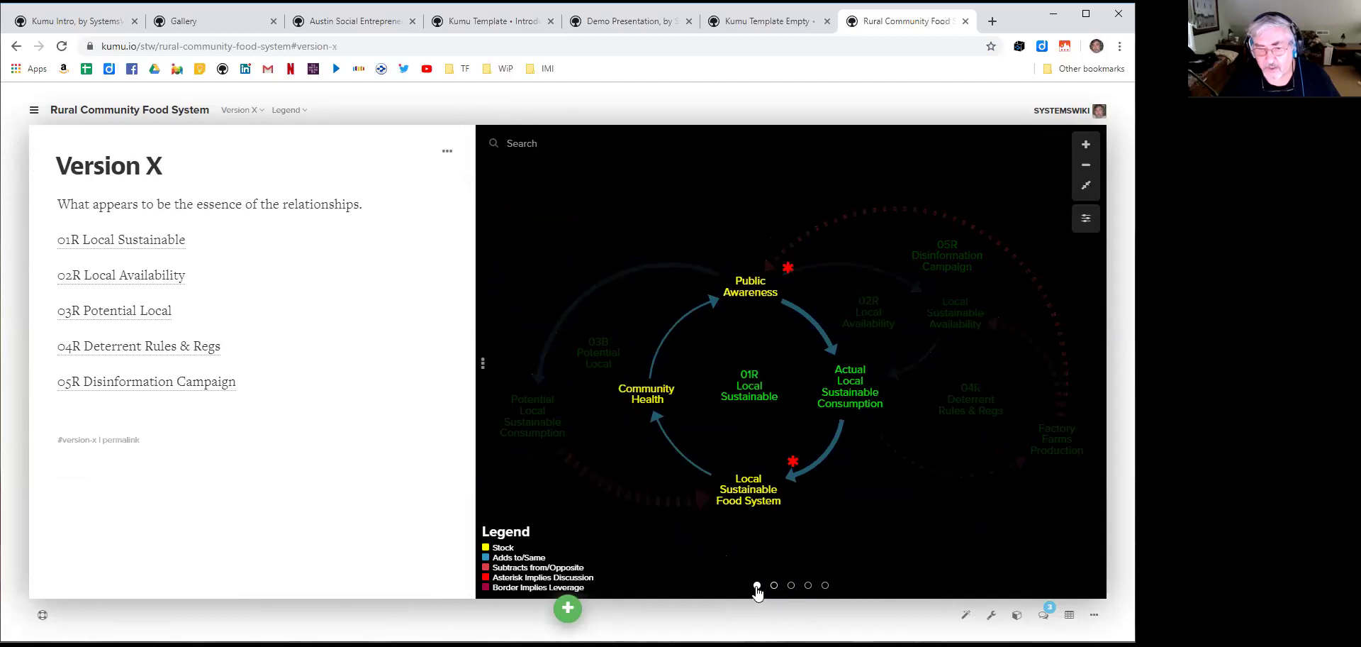
click(757, 585)
click(774, 586)
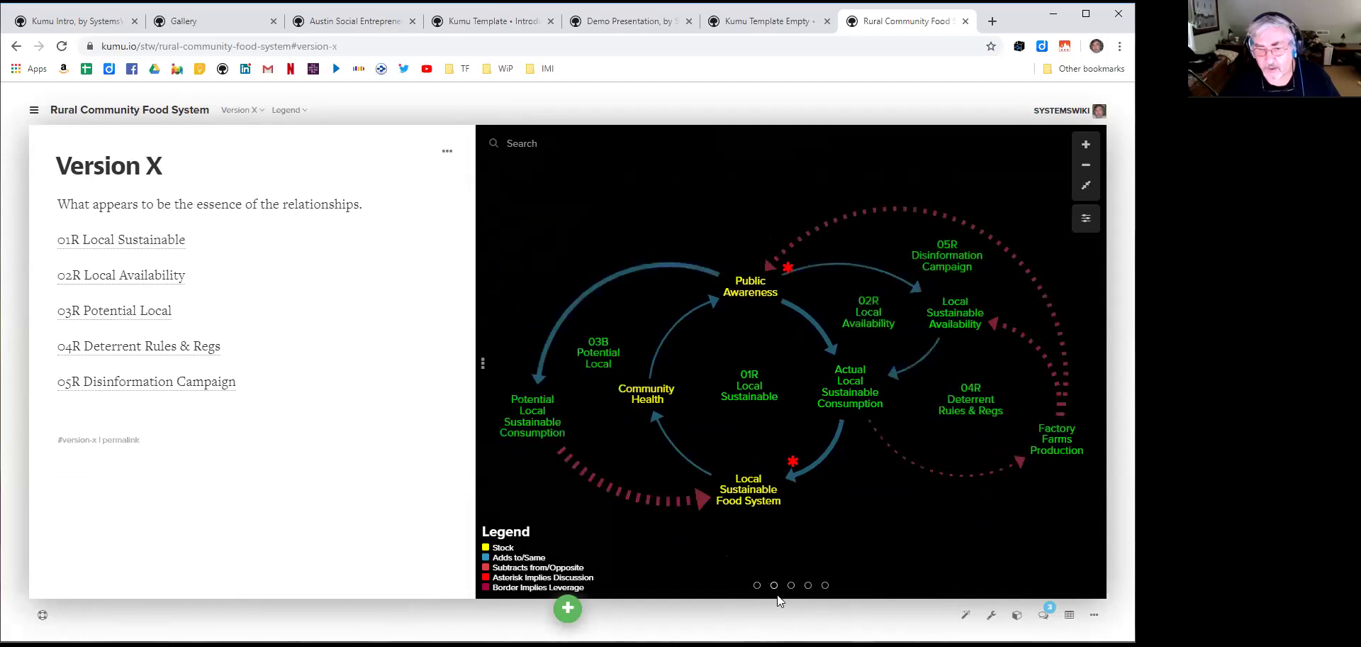
Showcase the Version X loops out of sequence, starting with 03B and 04R and ending with 05R, and turn them all off
click(791, 586)
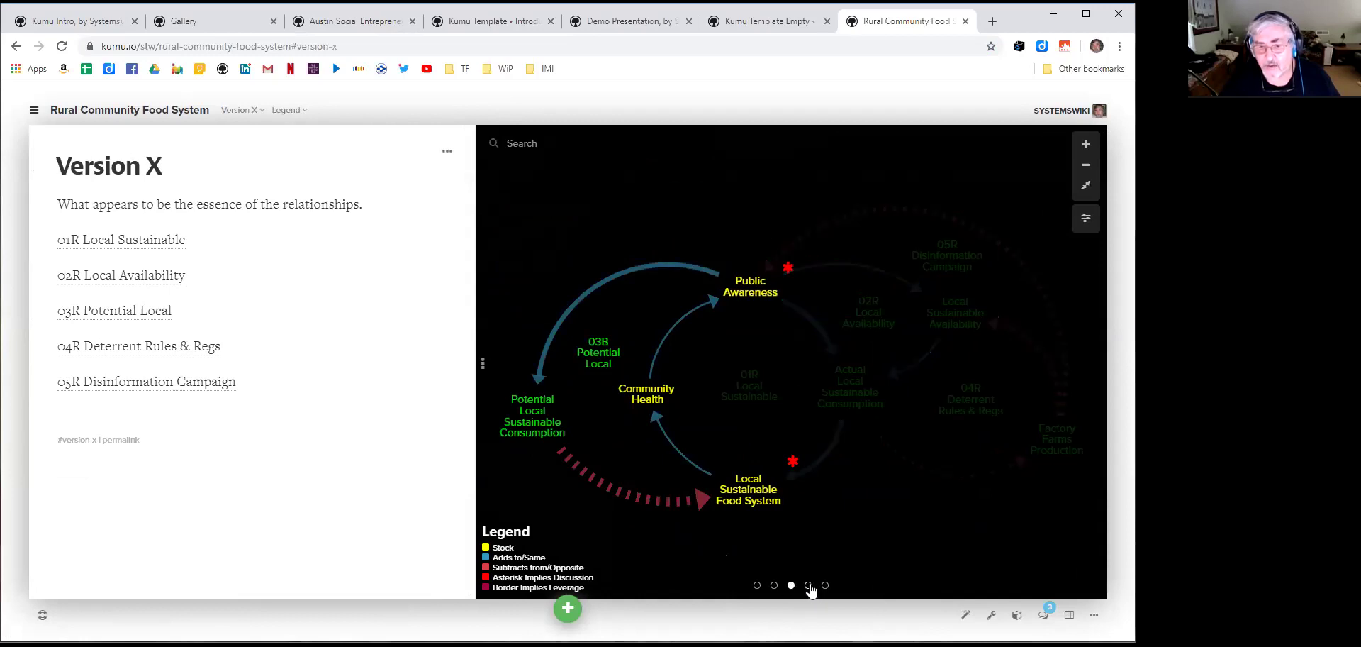
click(809, 586)
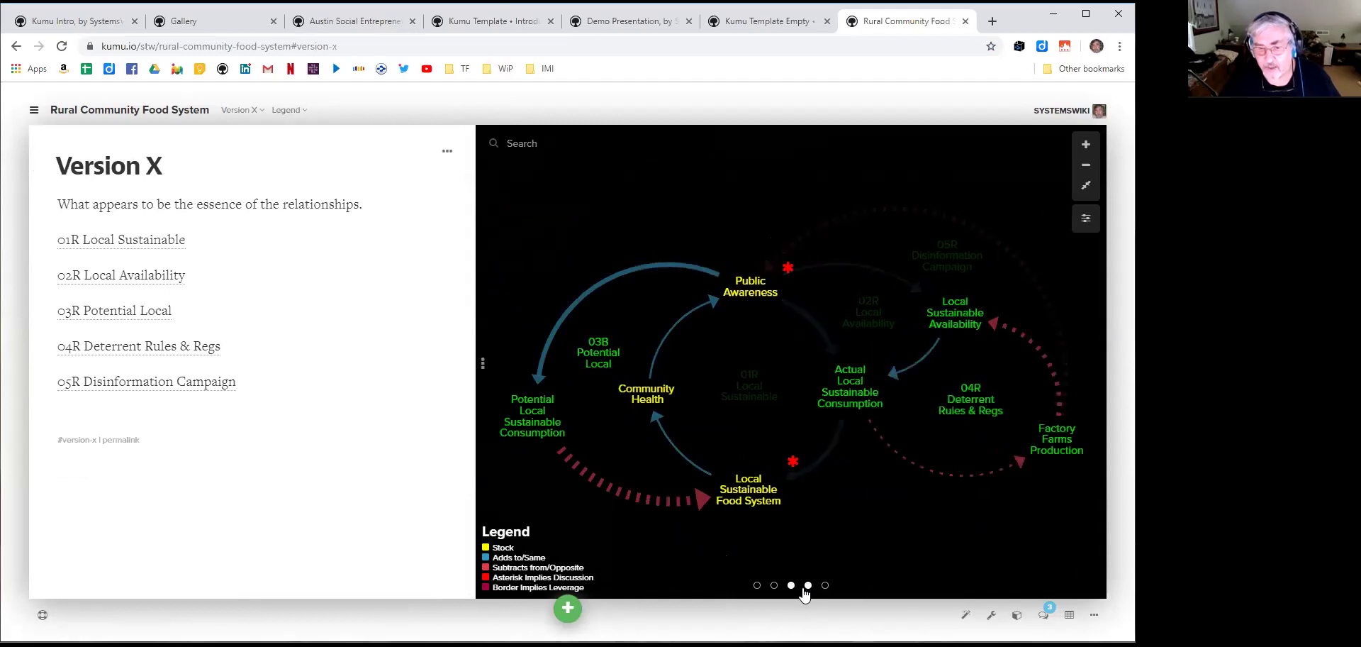
click(774, 587)
click(757, 586)
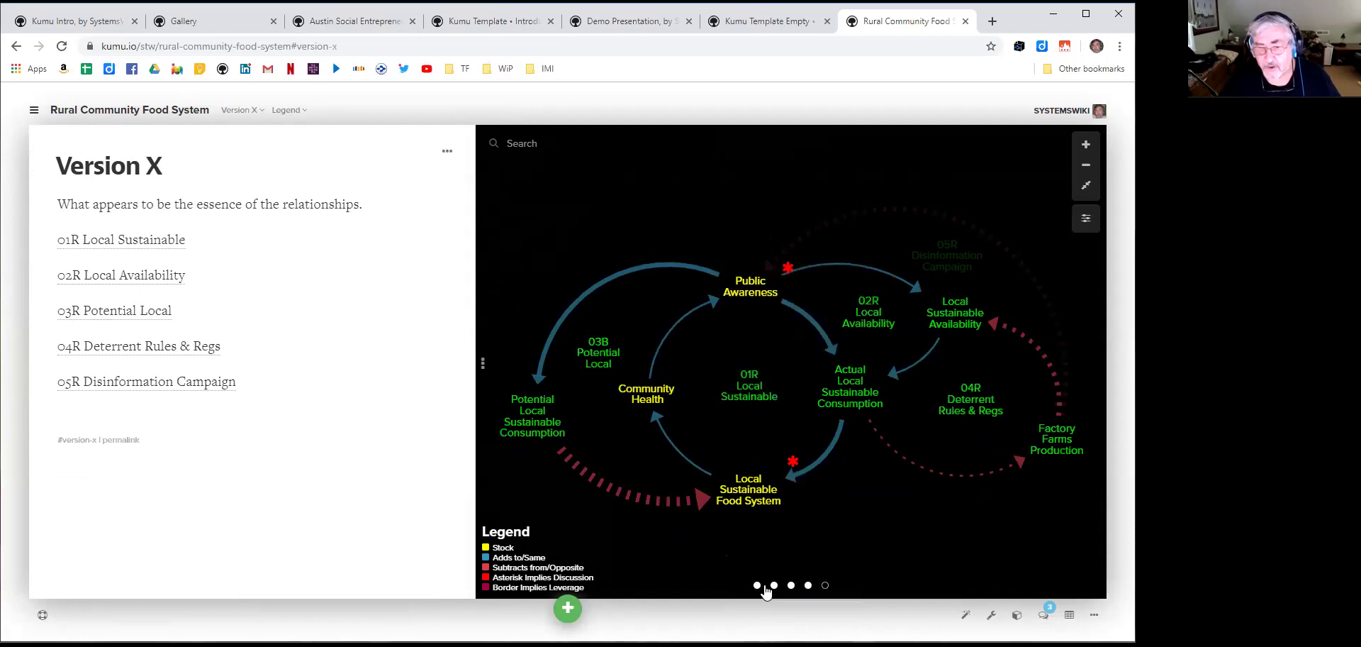
click(826, 586)
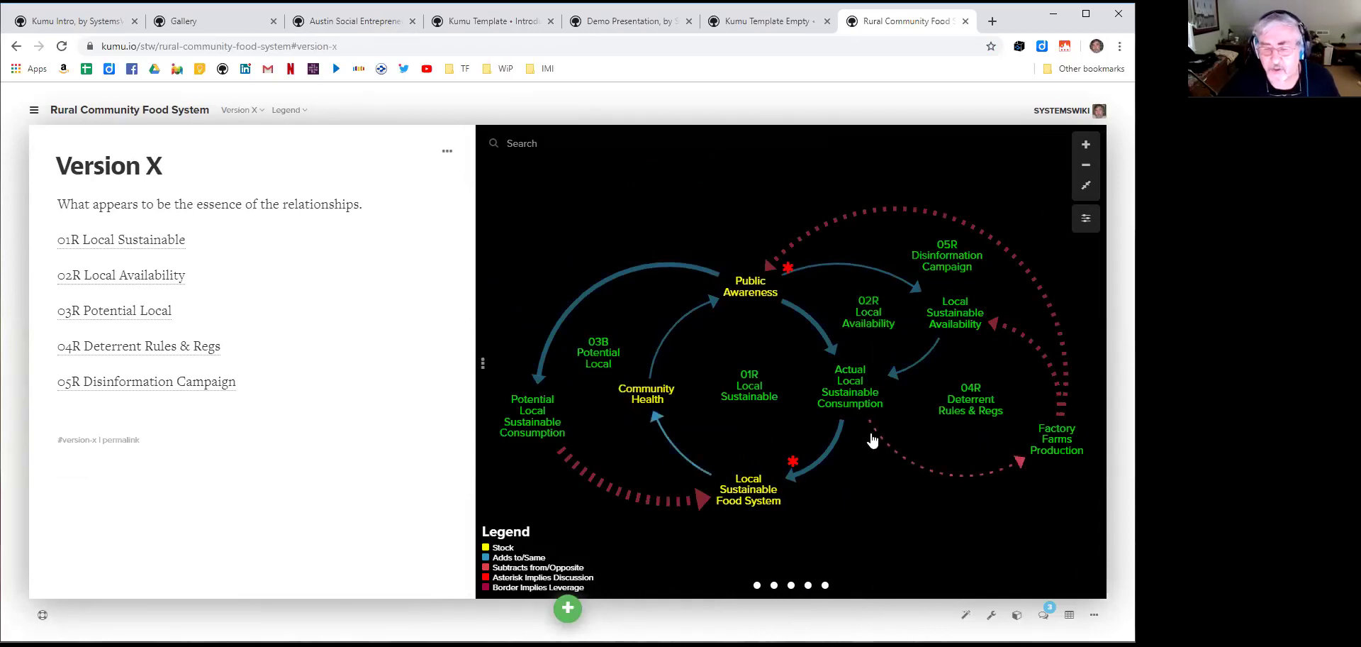
click(808, 586)
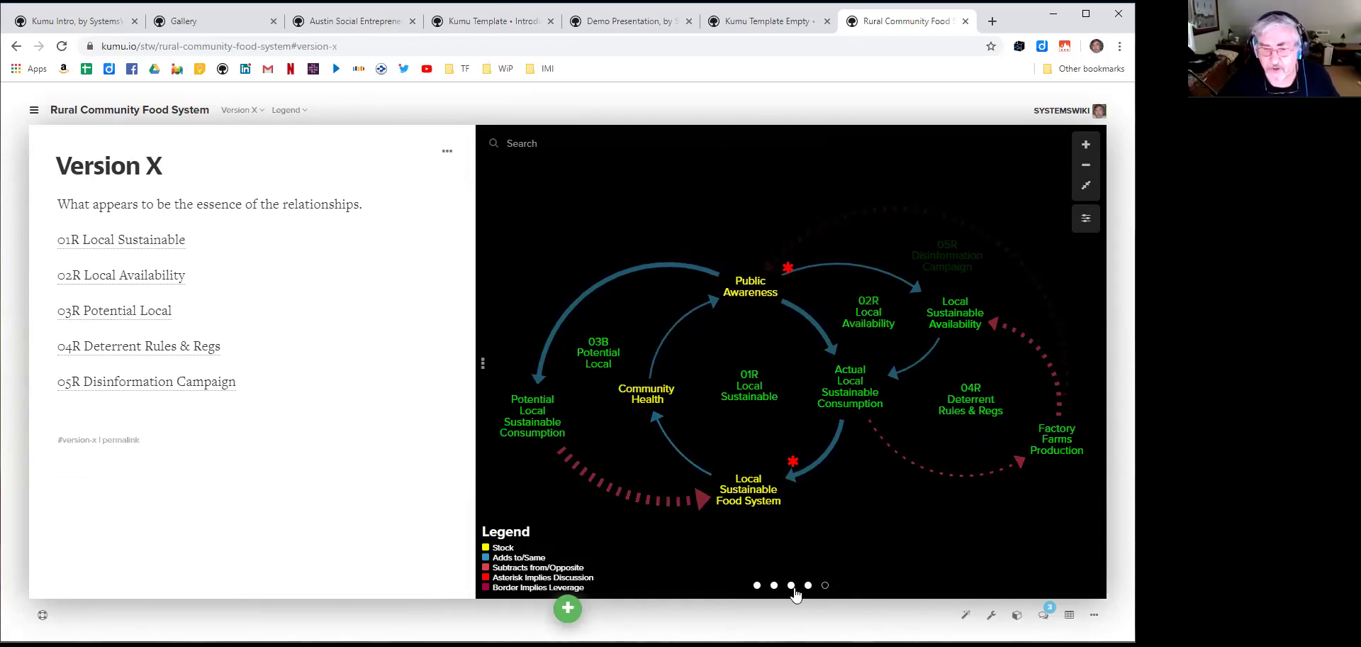
click(792, 586)
click(774, 586)
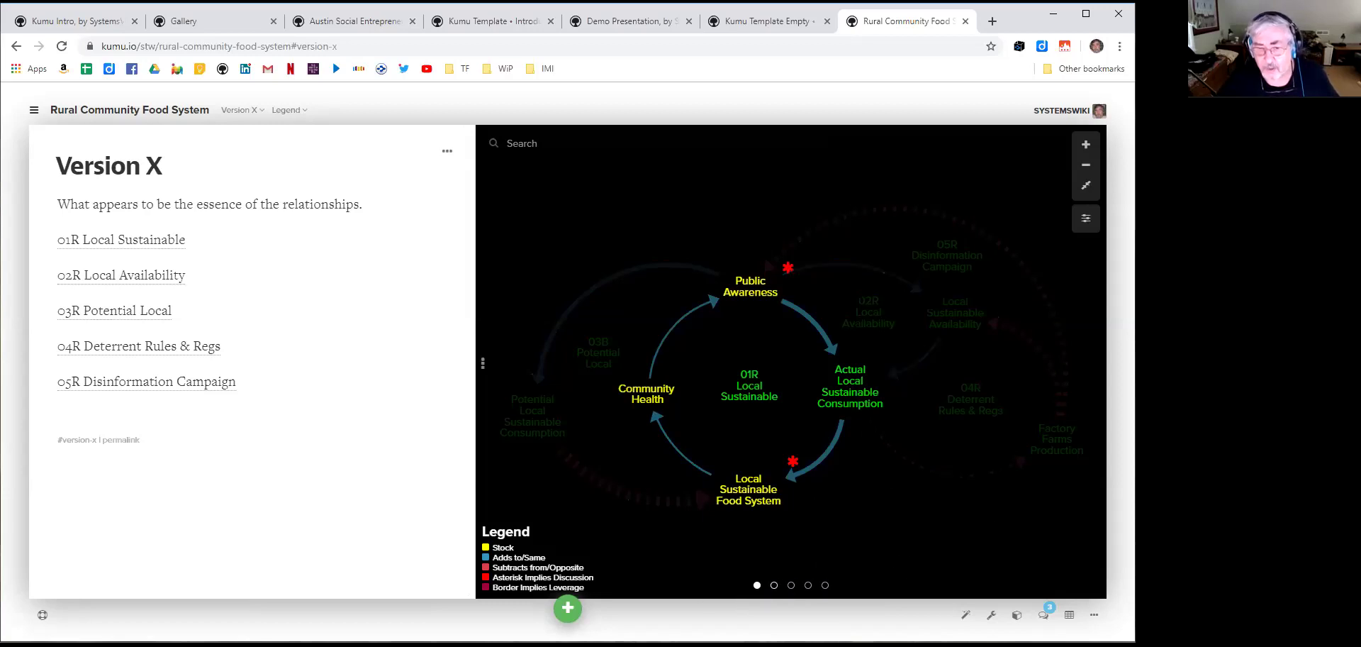
click(756, 585)
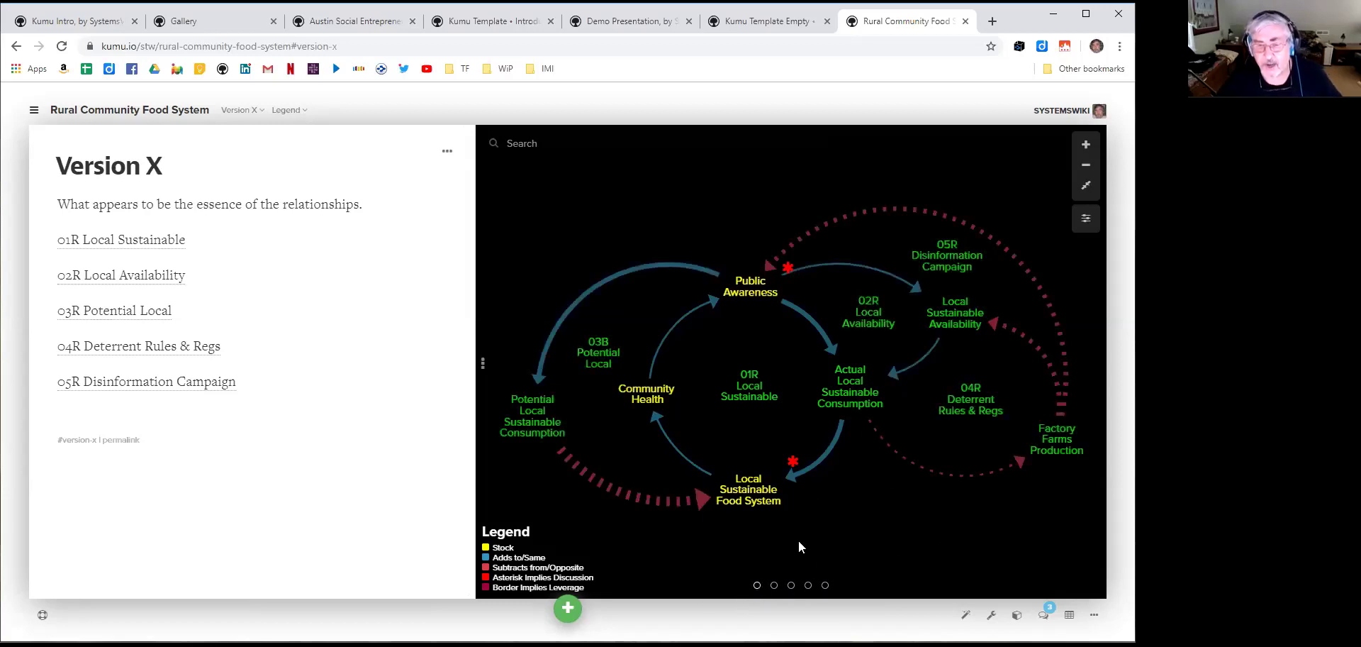
Build up the Version X showcase in sequence until all five loops from 02R to 05R and 01R are included
click(775, 586)
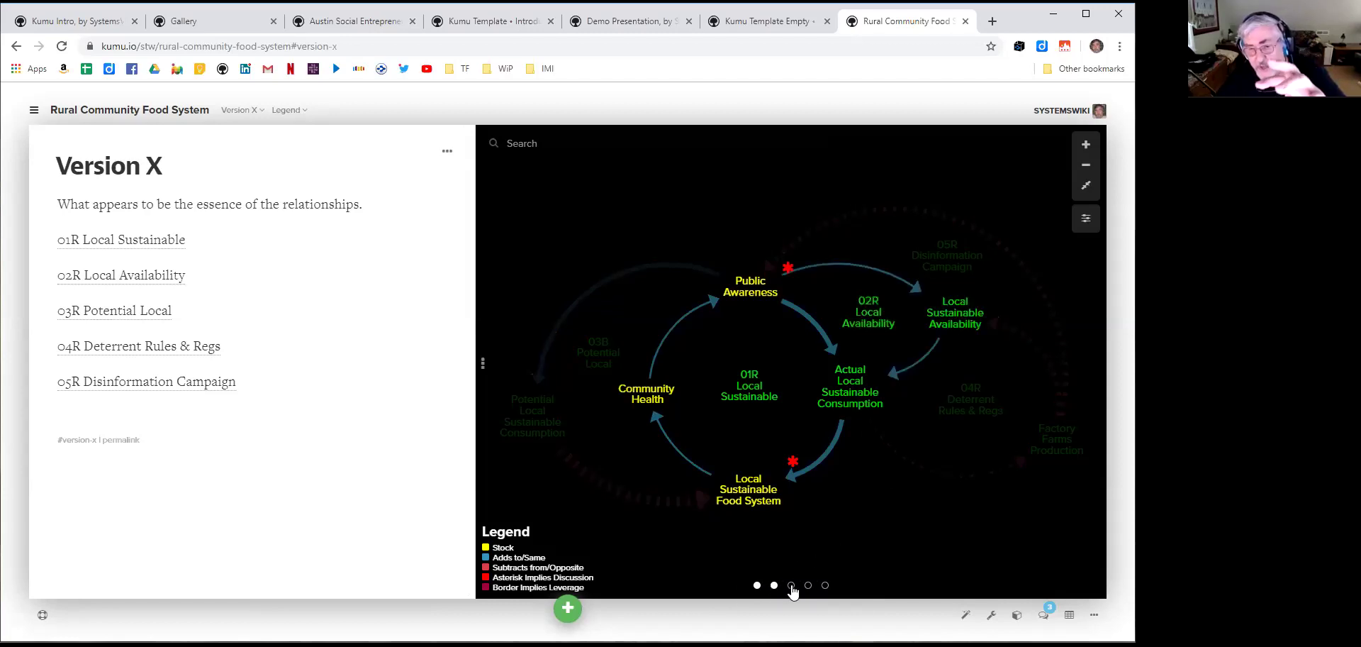
click(791, 588)
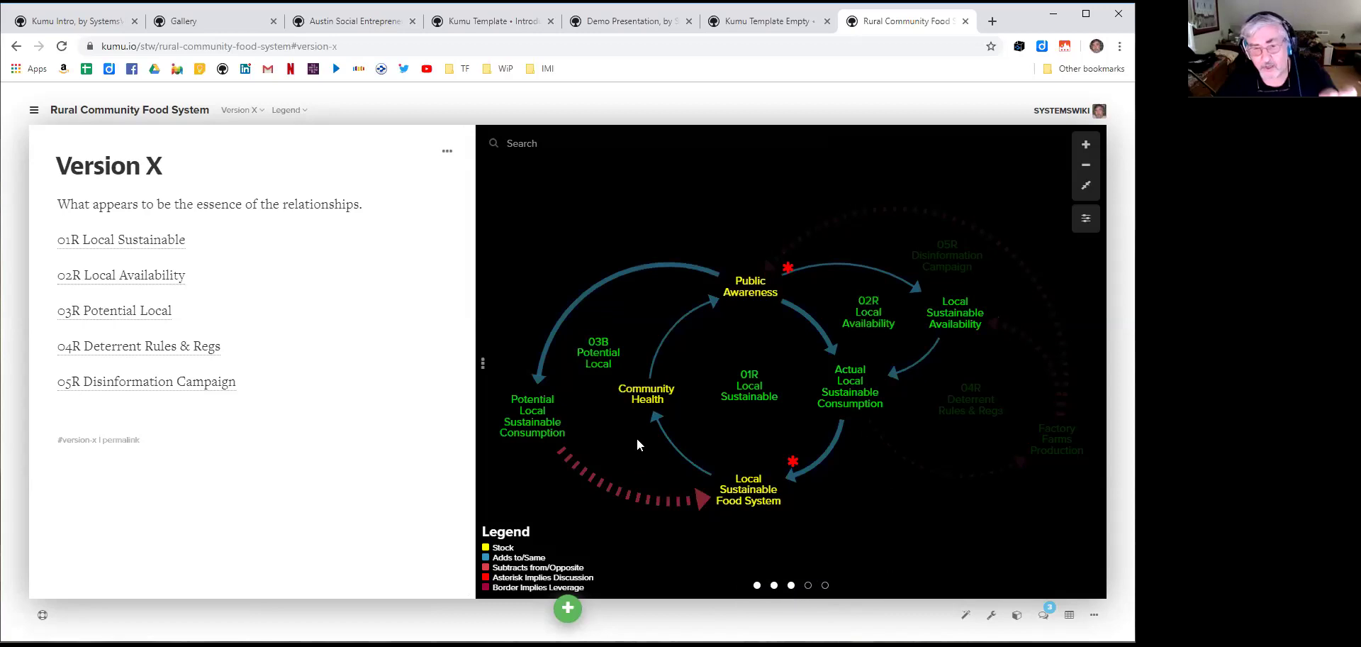
click(809, 586)
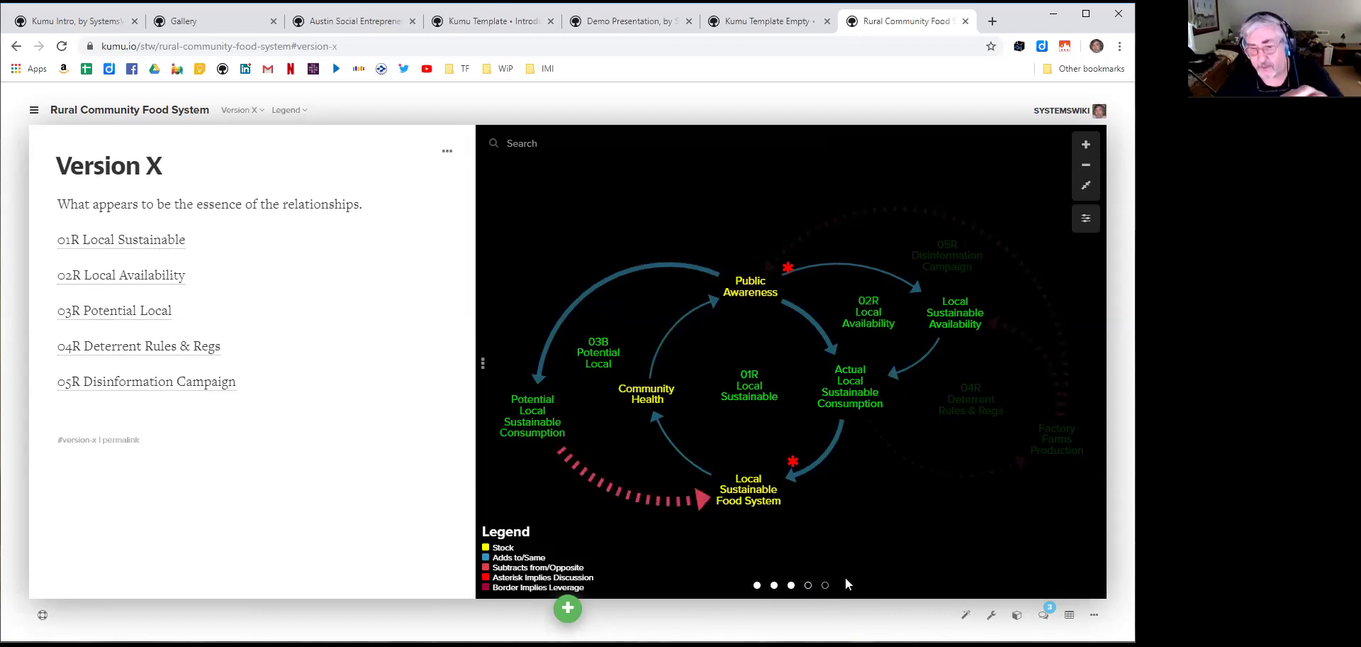
click(827, 585)
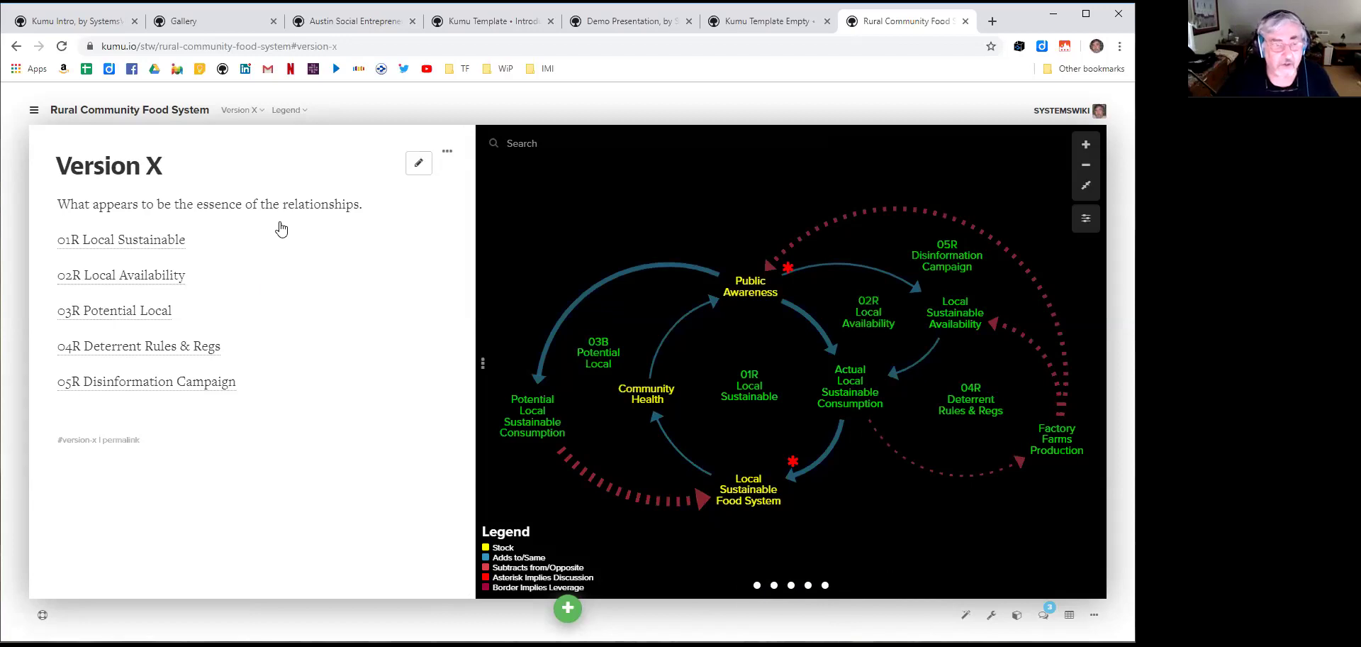
Return to the Introduction map, showcase a few of its individual loops, and clear the showcase
click(257, 113)
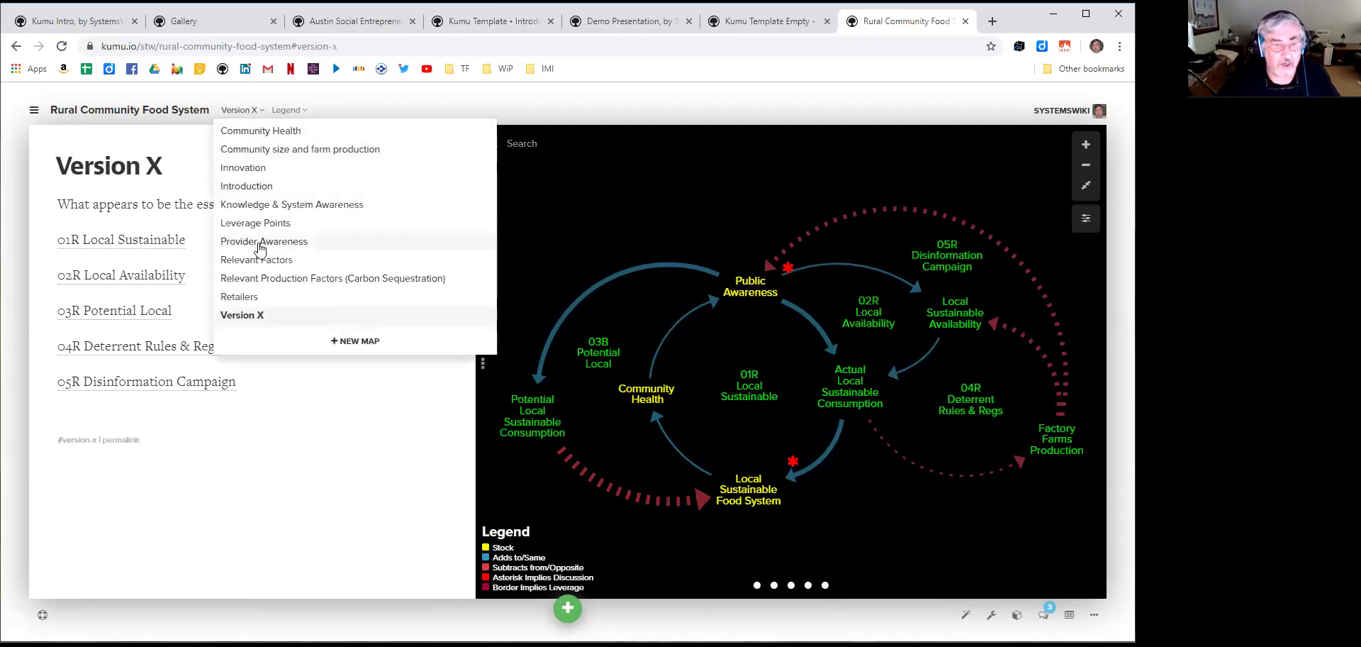
click(264, 187)
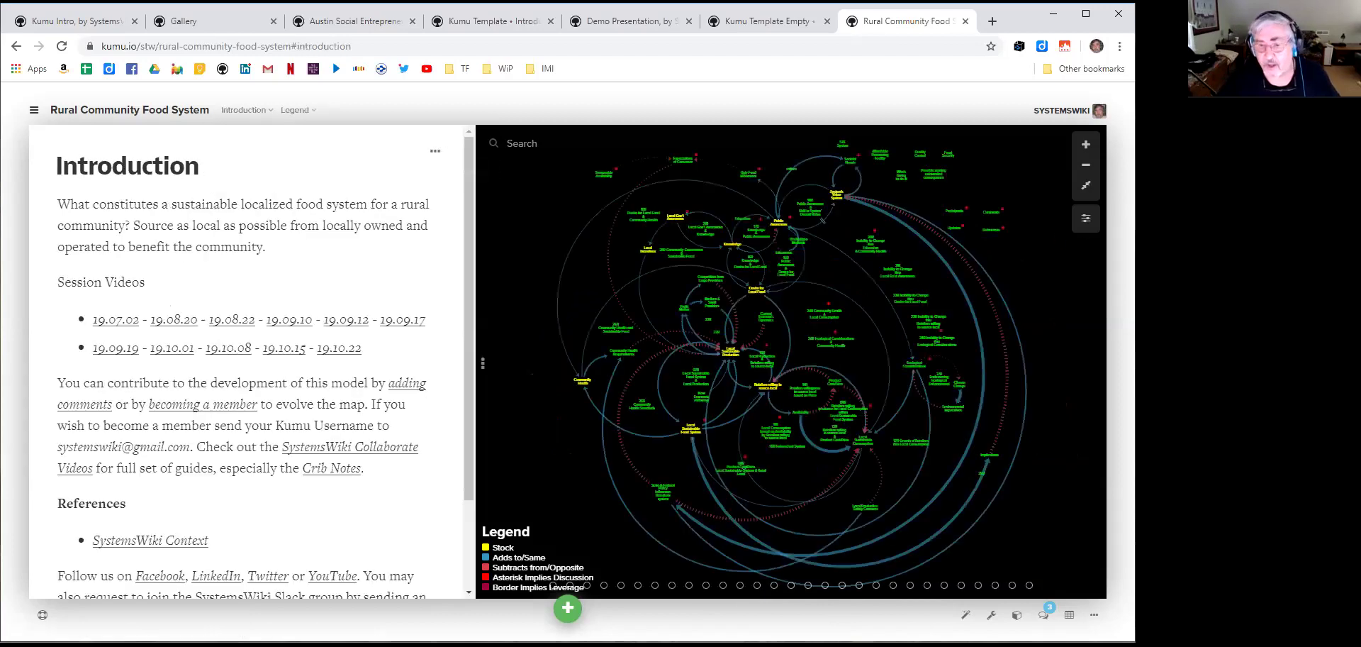
click(604, 585)
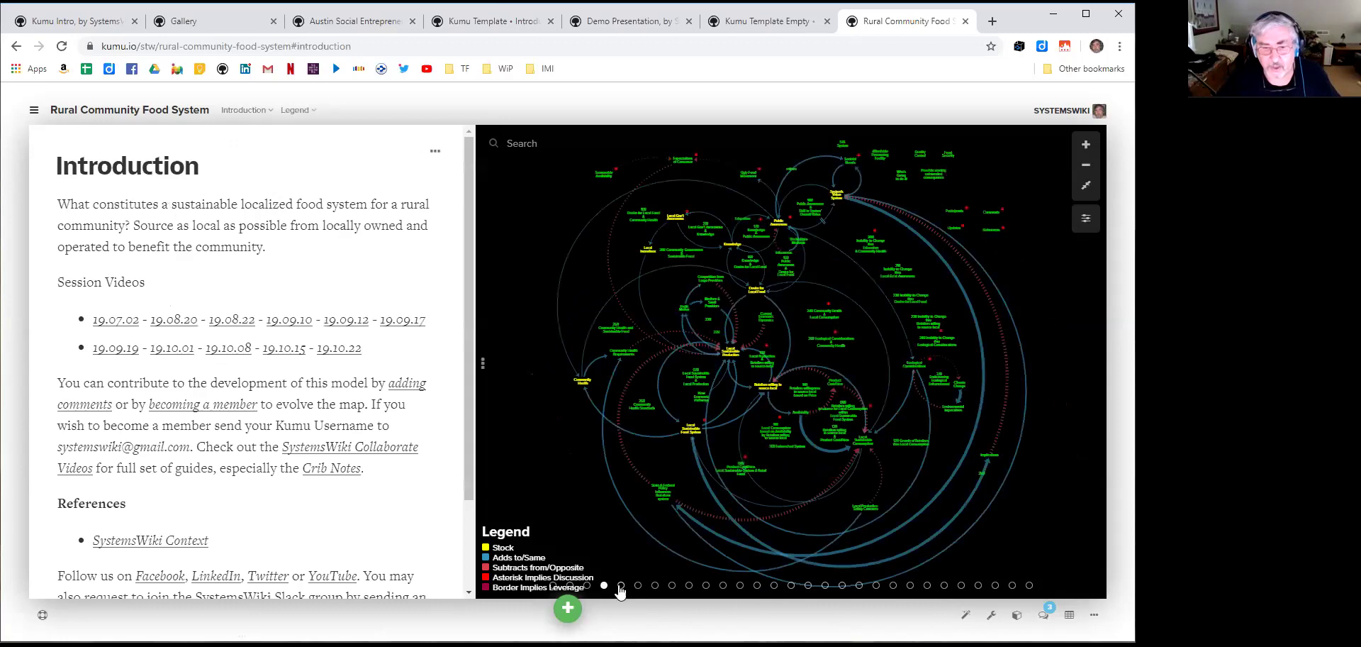
click(622, 585)
click(672, 585)
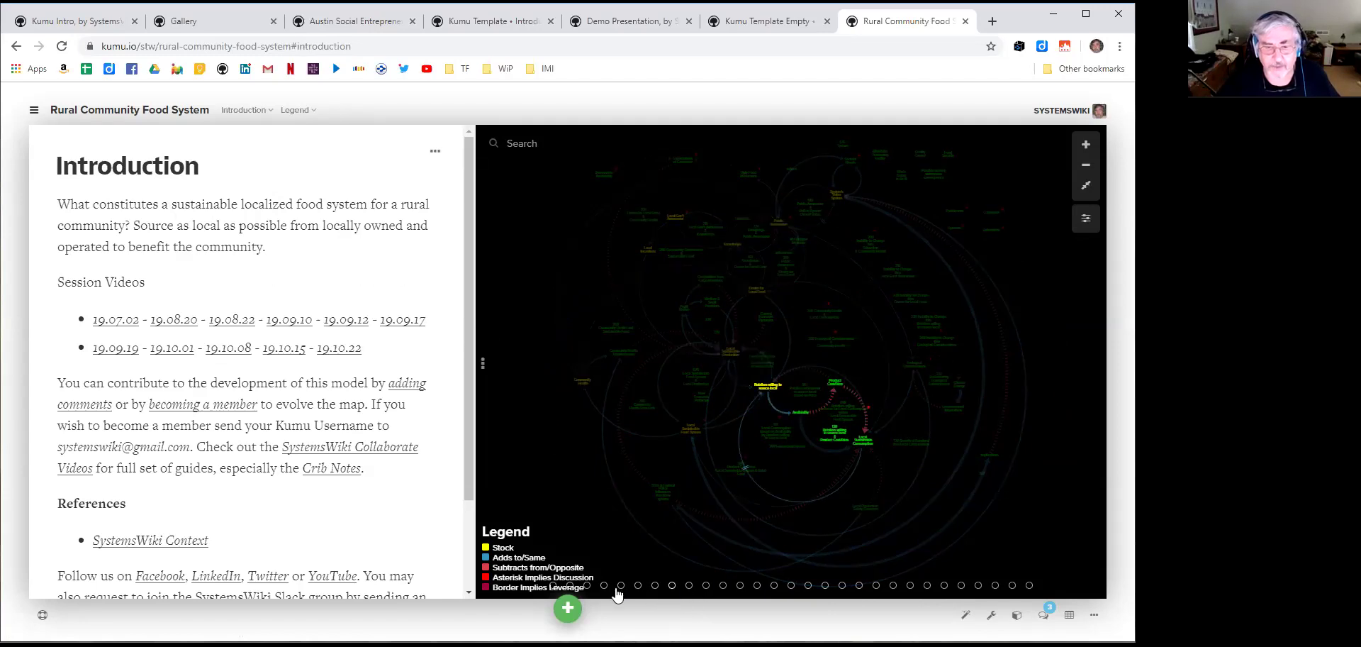
click(607, 587)
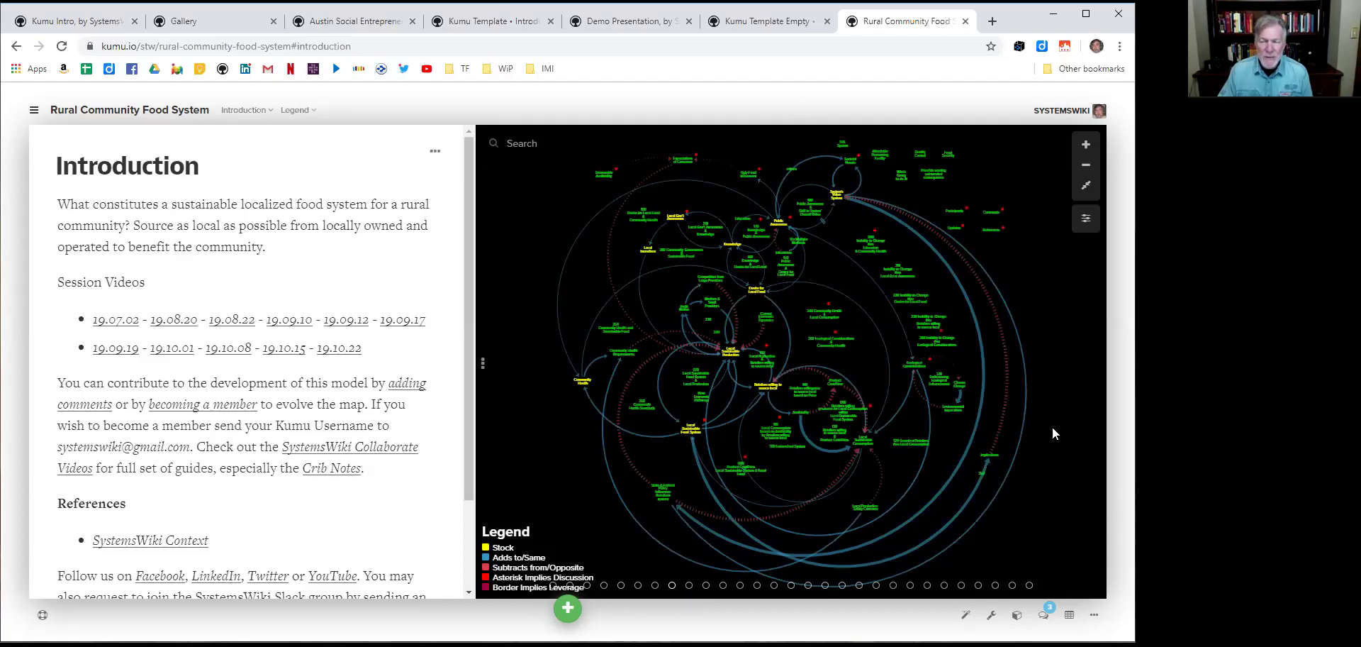
View the Kumu Template Empty project and return to the Rural Community Food System project
click(767, 22)
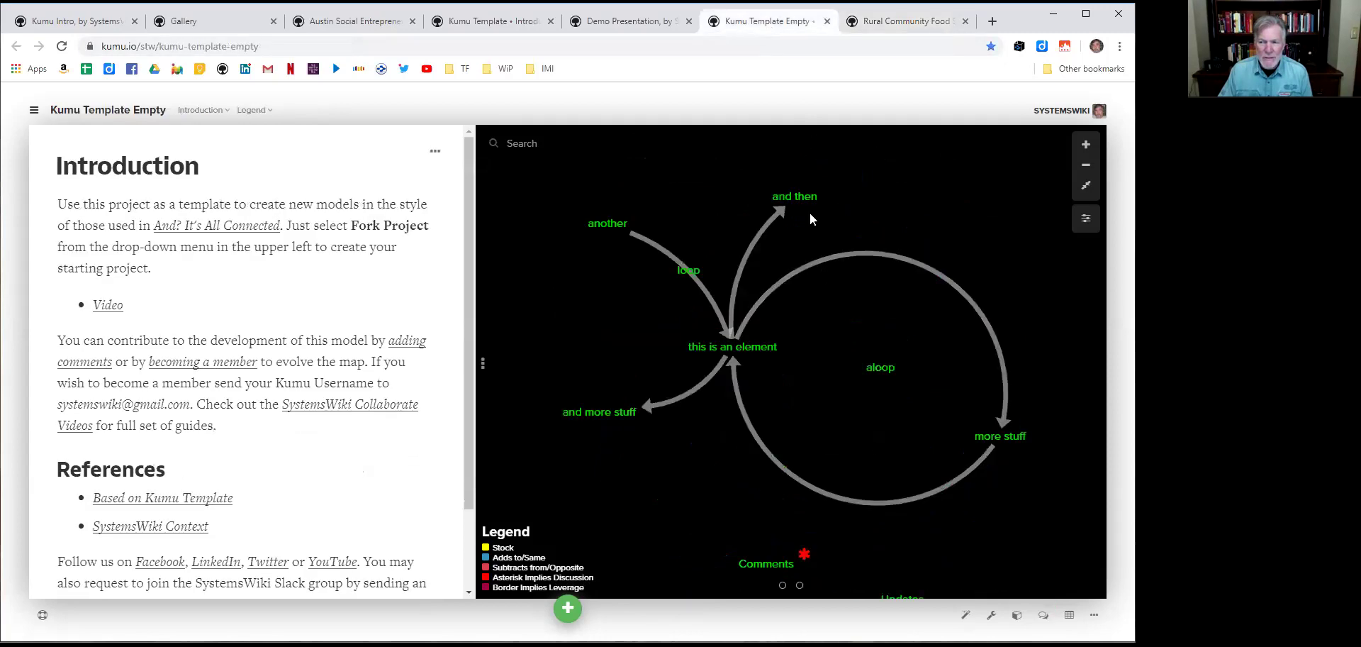
click(904, 21)
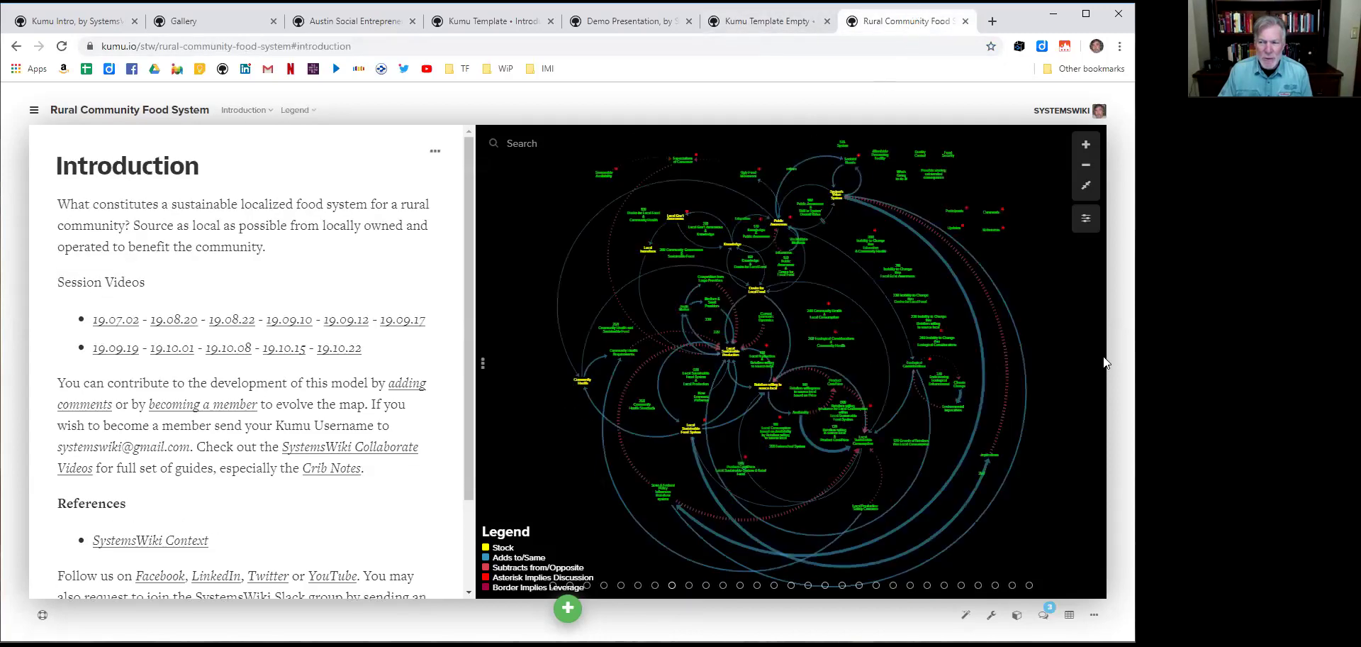
Examine the Rural Community Food System map's advanced view code, down to the connection type and connection strength rules
scroll(1055, 410, up, 1)
scroll(1056, 410, up, 2)
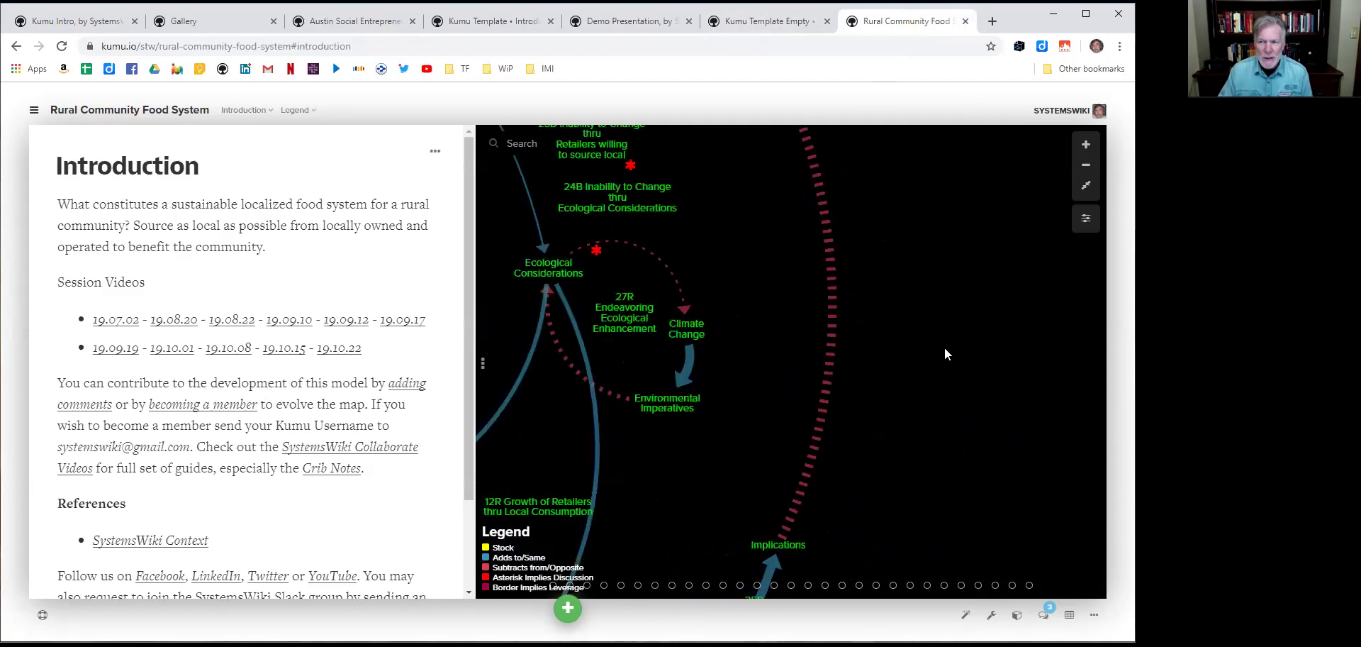
scroll(988, 310, down, 3)
scroll(1042, 298, down, 2)
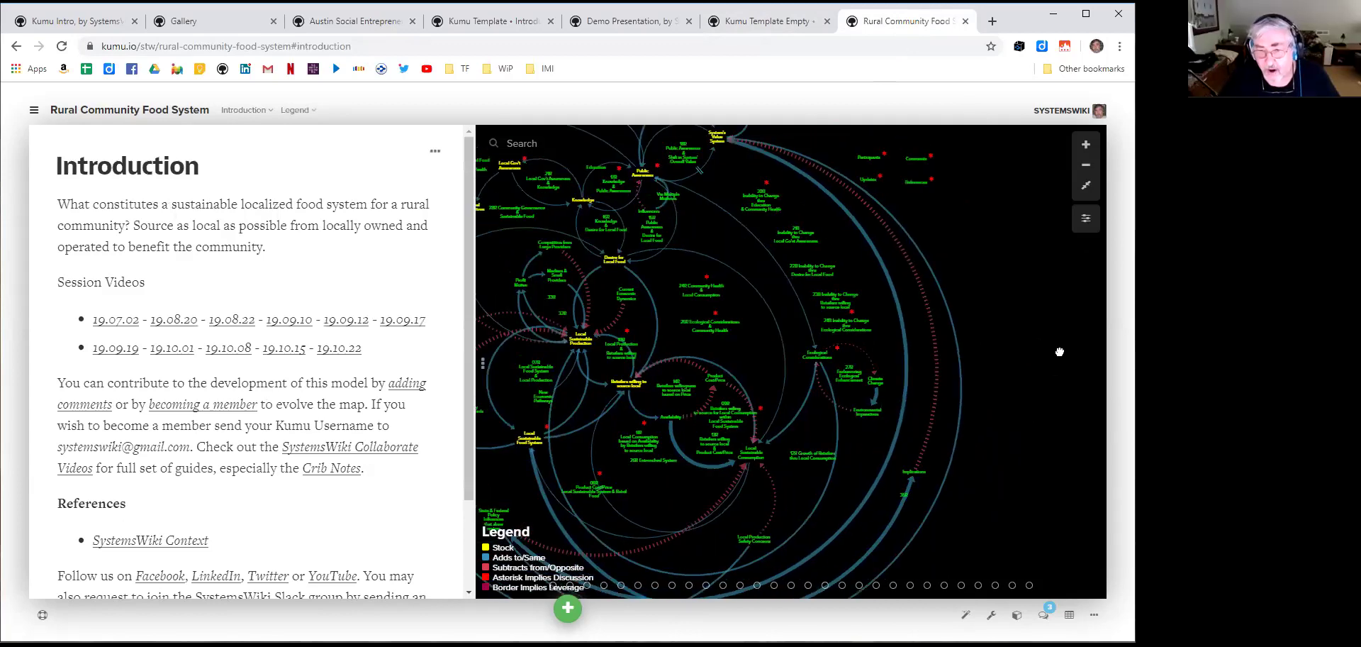
click(1086, 218)
scroll(1048, 317, down, 10)
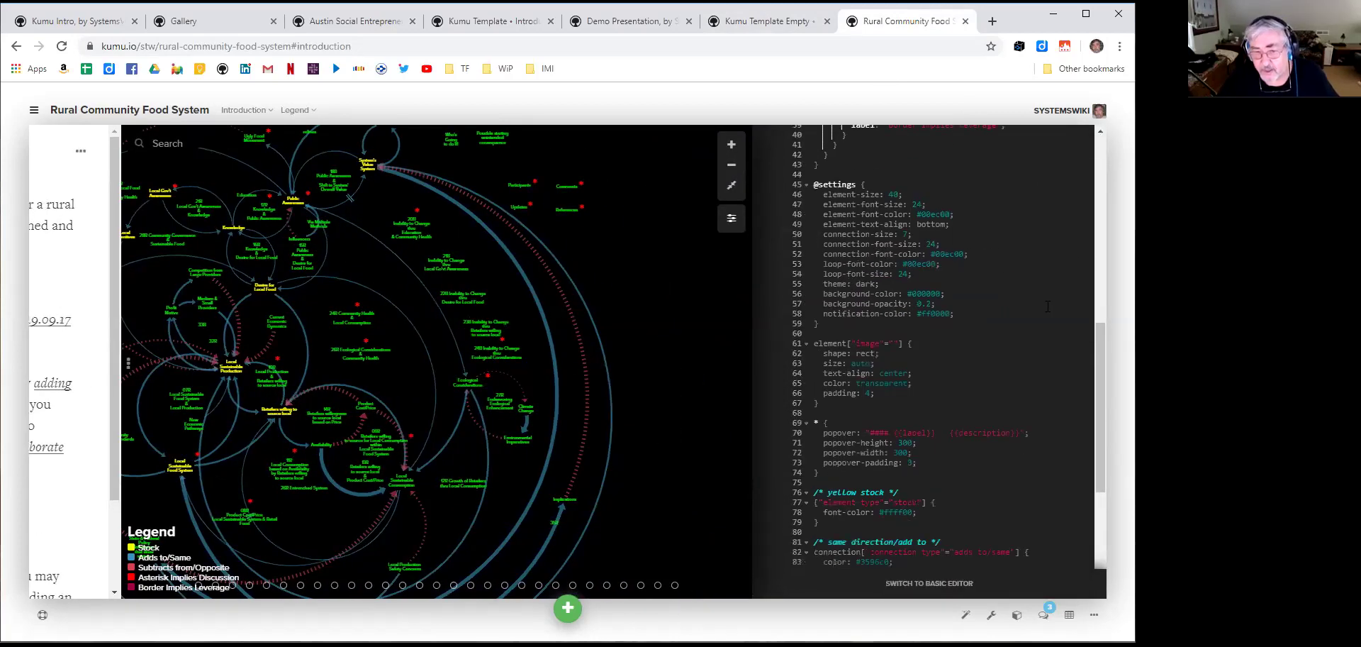
scroll(1048, 306, down, 2)
scroll(1064, 326, up, 3)
scroll(1067, 333, down, 3)
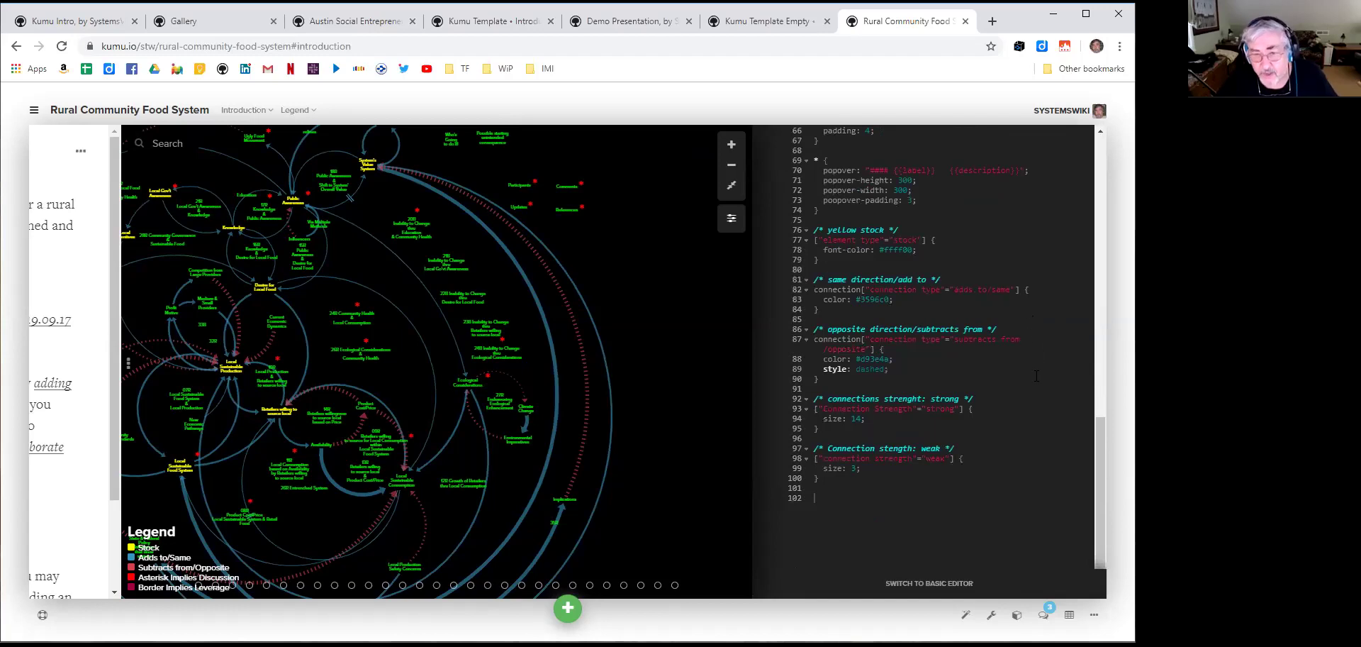
scroll(1044, 284, up, 1)
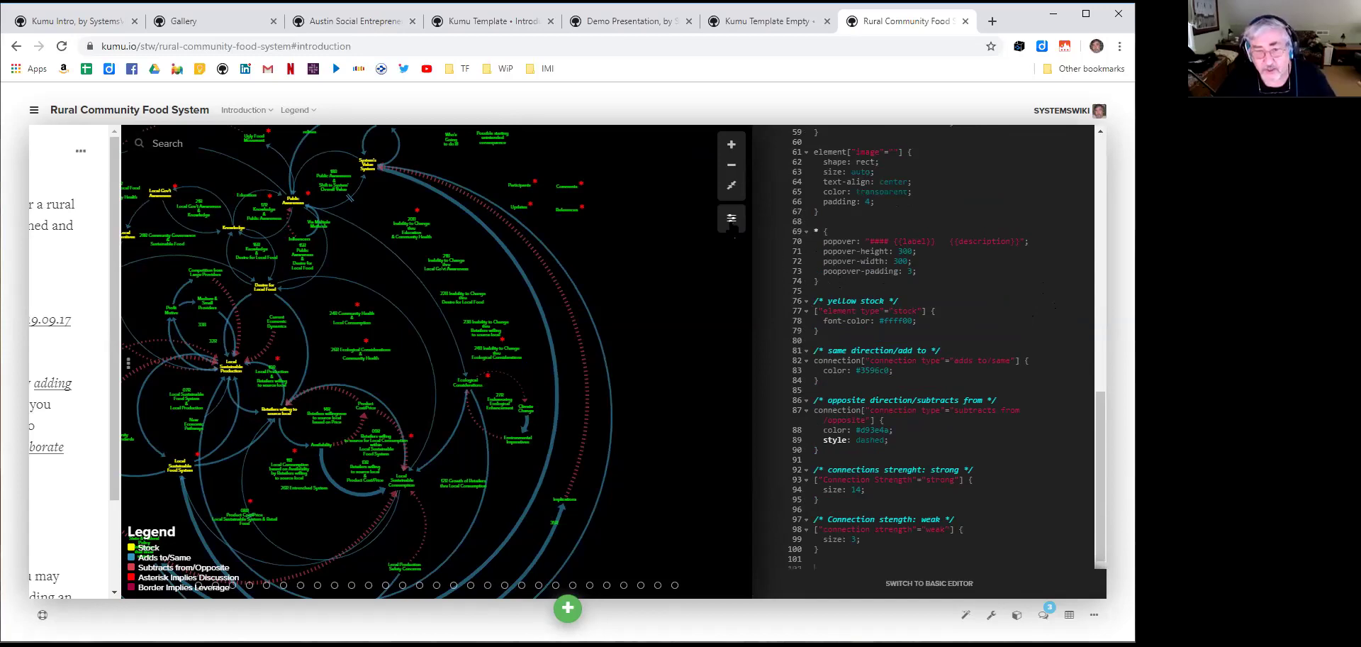
click(731, 221)
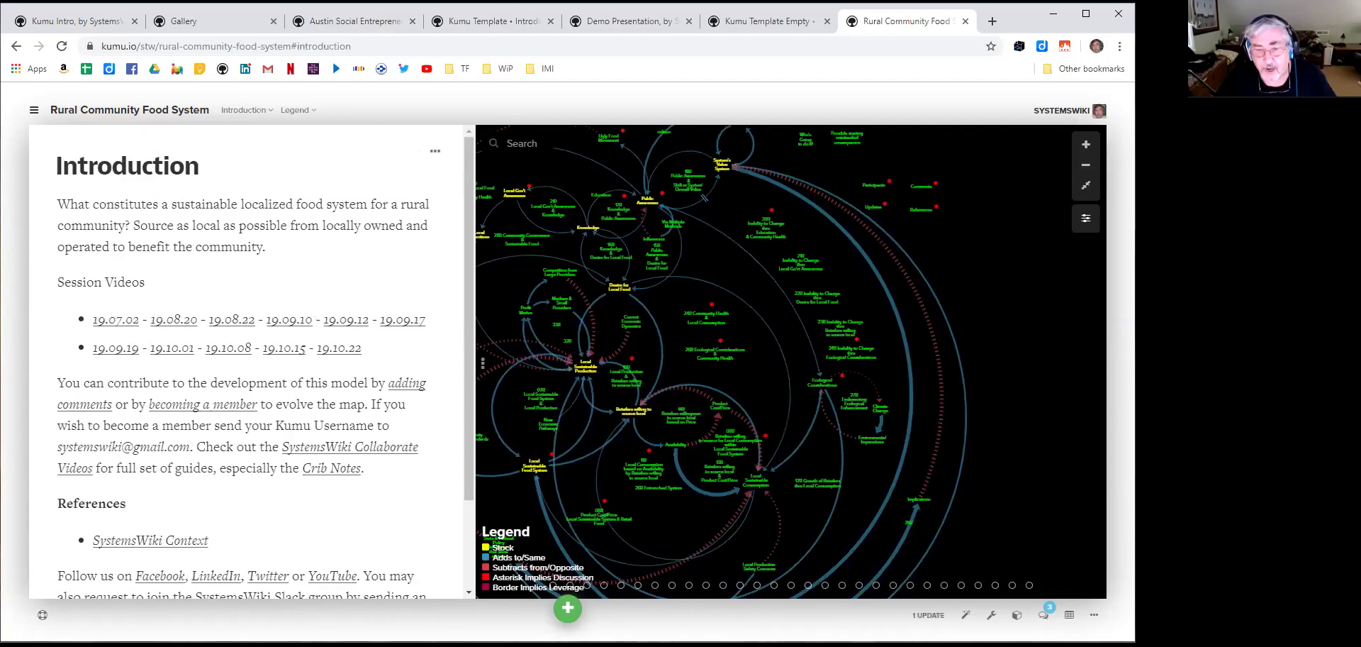
Inspect the System's Value System to State & Federal Policy connection and open the strength options of the Implications to System's Value System connection
click(867, 267)
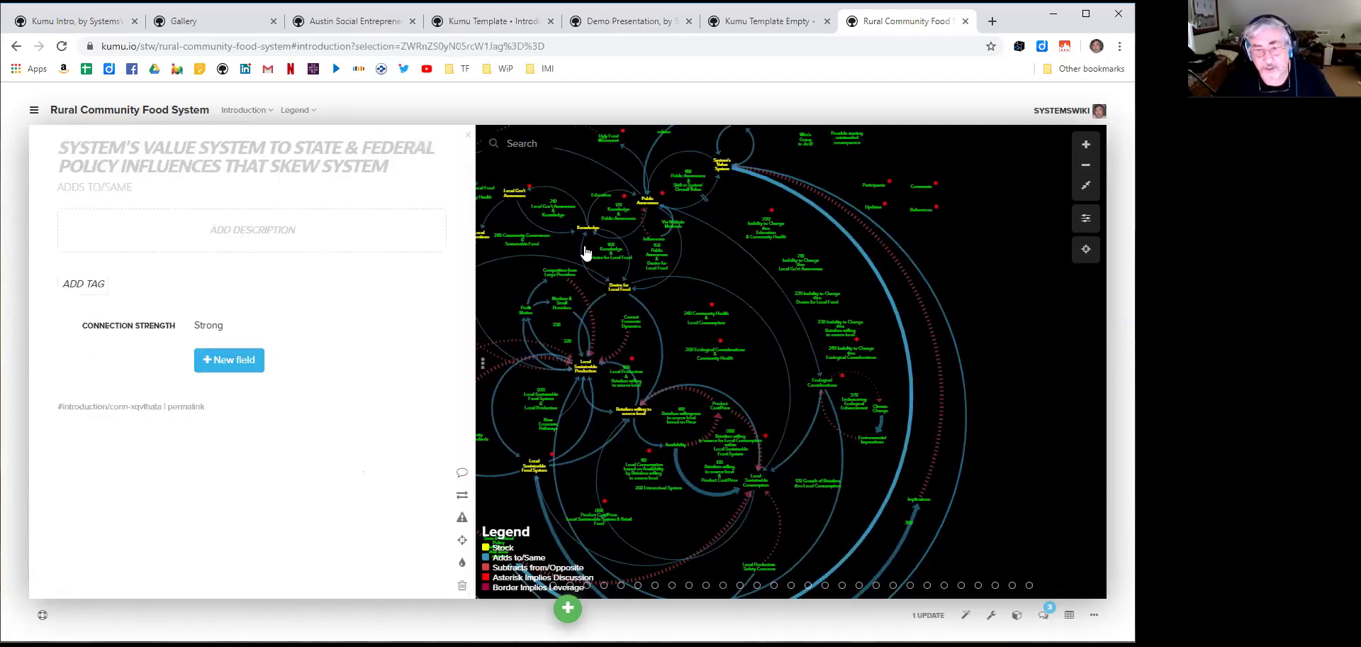
click(922, 316)
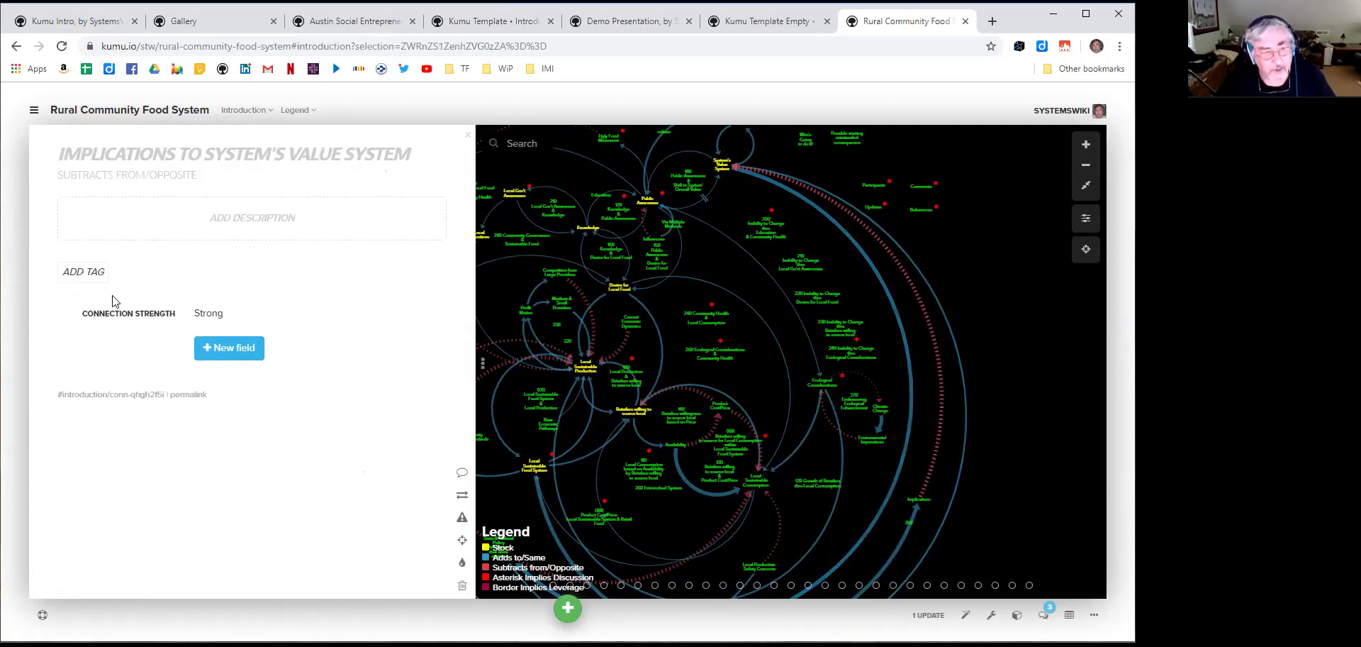
mouse_move(219, 314)
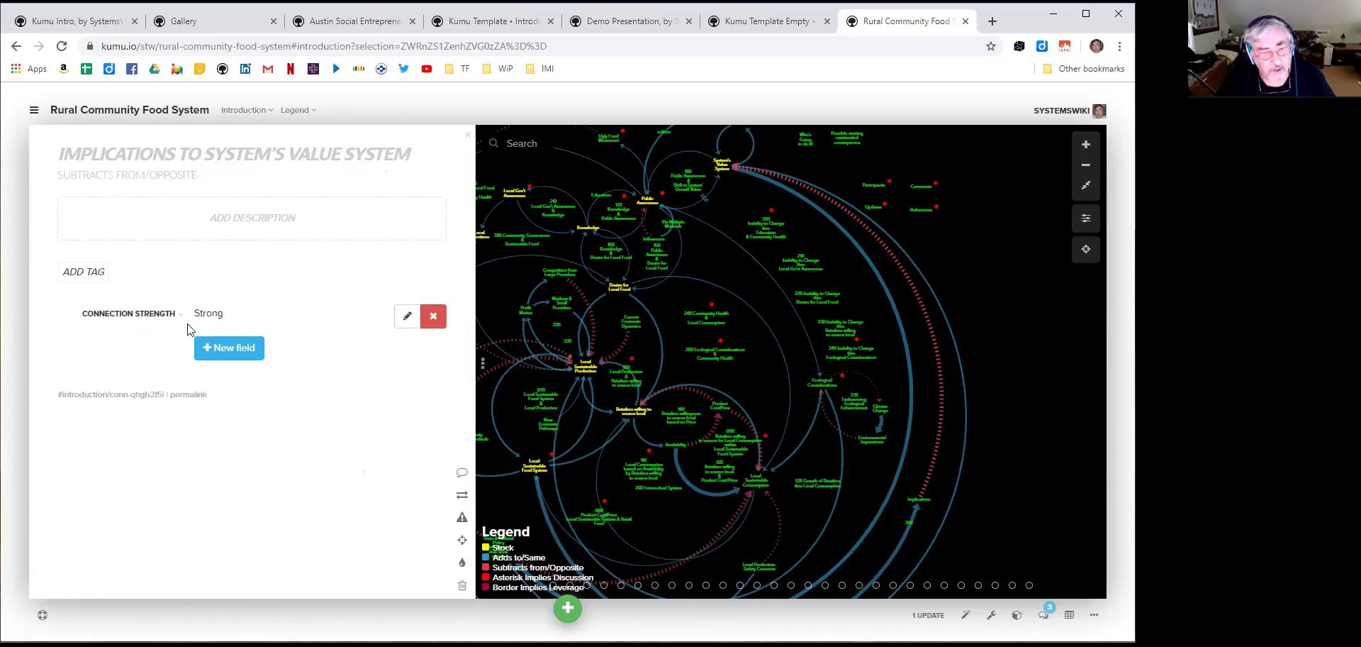
click(208, 314)
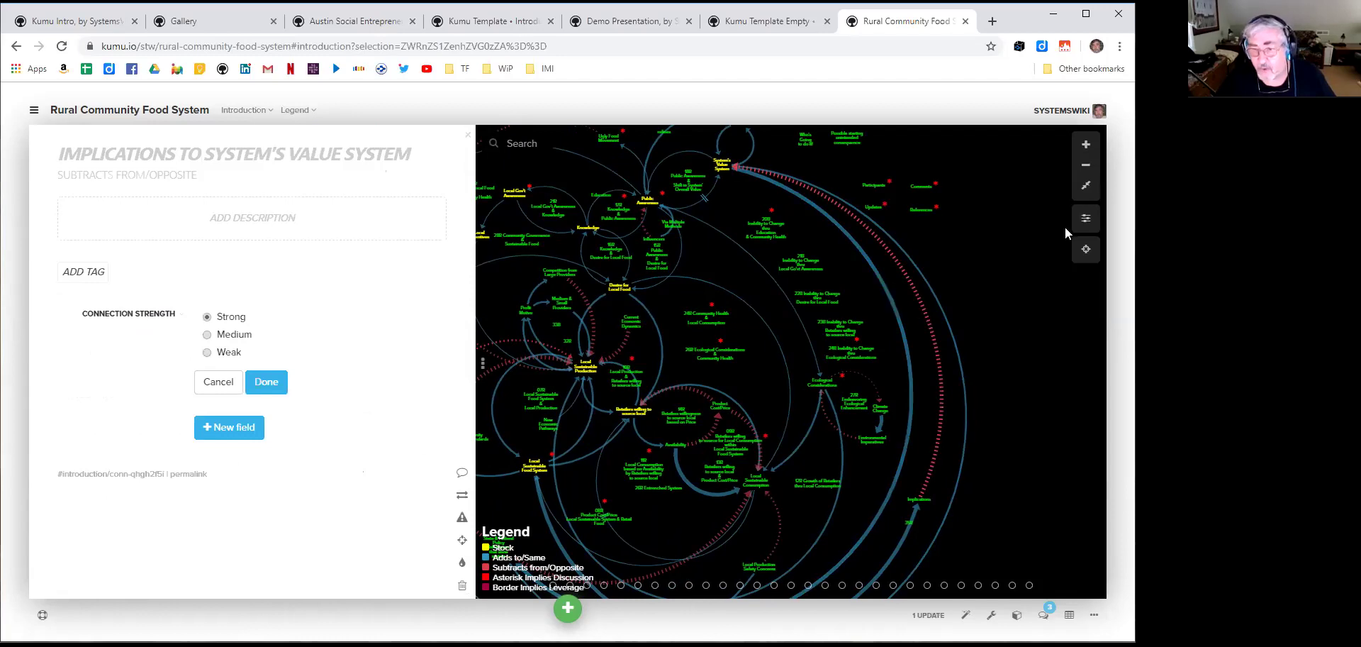
Review how the view code sizes strong and weak connections, along with its legend and general settings
click(1086, 218)
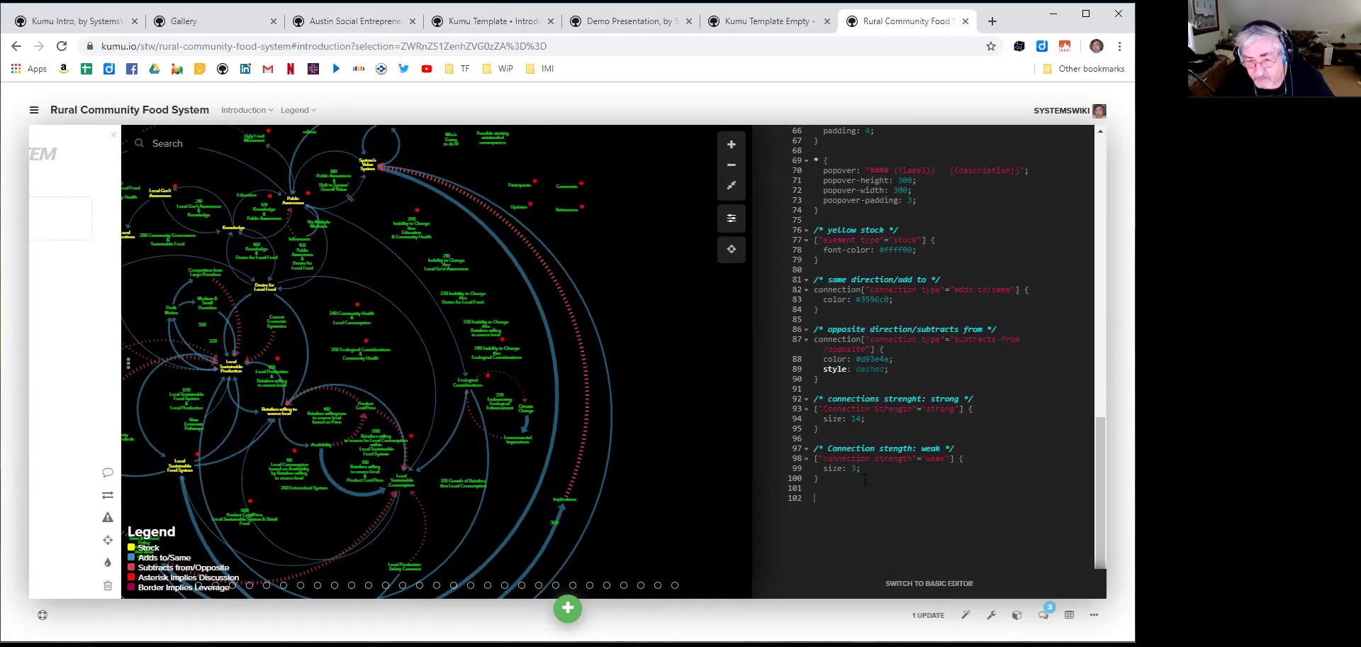
scroll(1014, 452, up, 5)
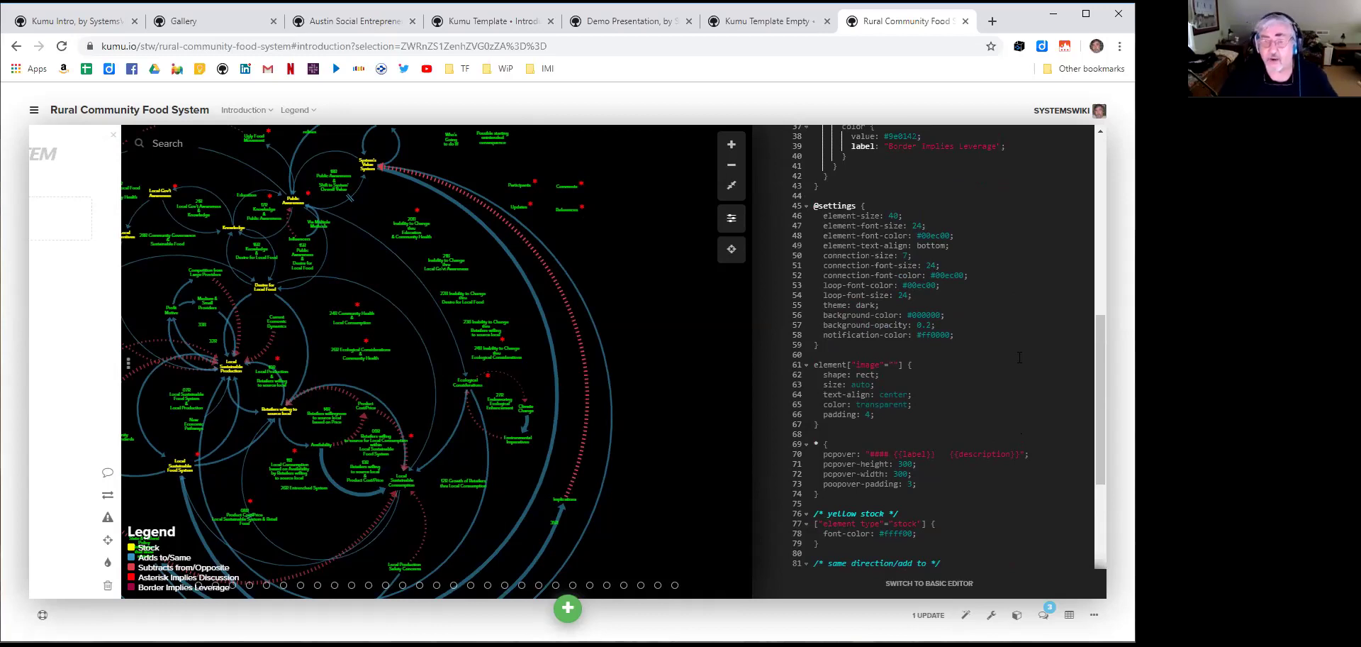
scroll(1020, 357, up, 6)
scroll(1029, 350, up, 2)
scroll(1031, 341, down, 8)
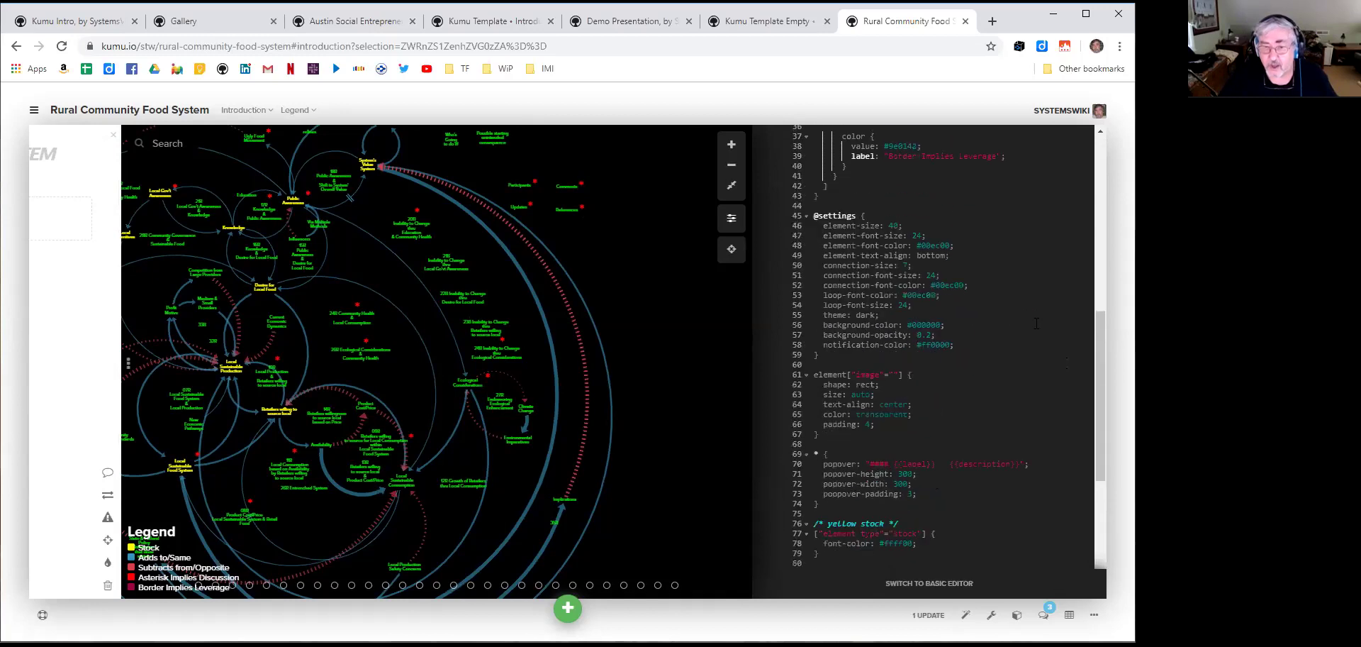
scroll(1036, 323, down, 3)
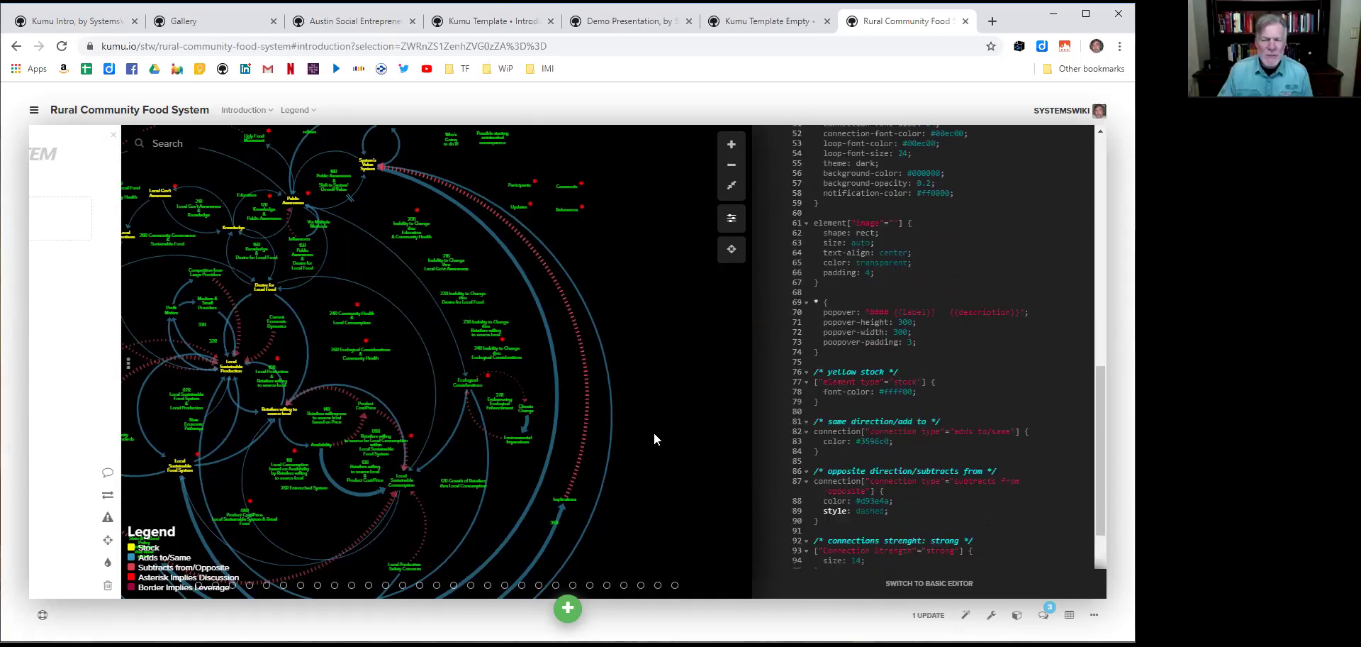
click(731, 220)
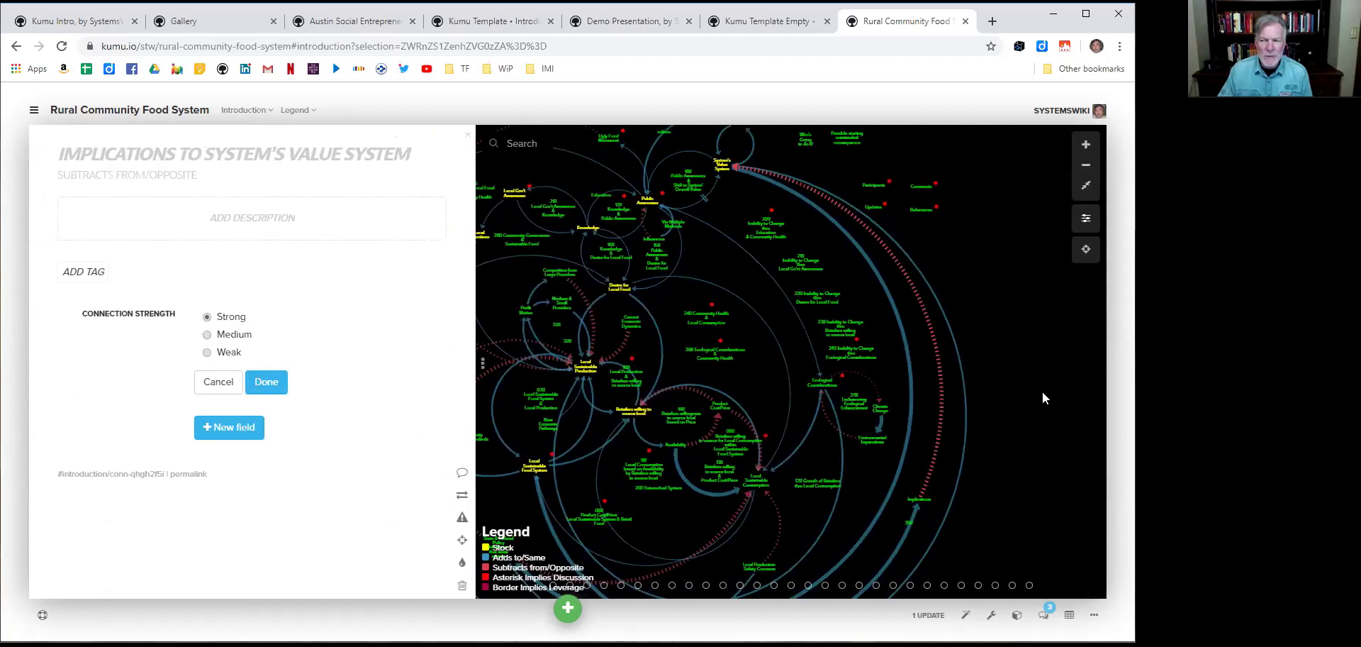
drag(1009, 340, 1097, 334)
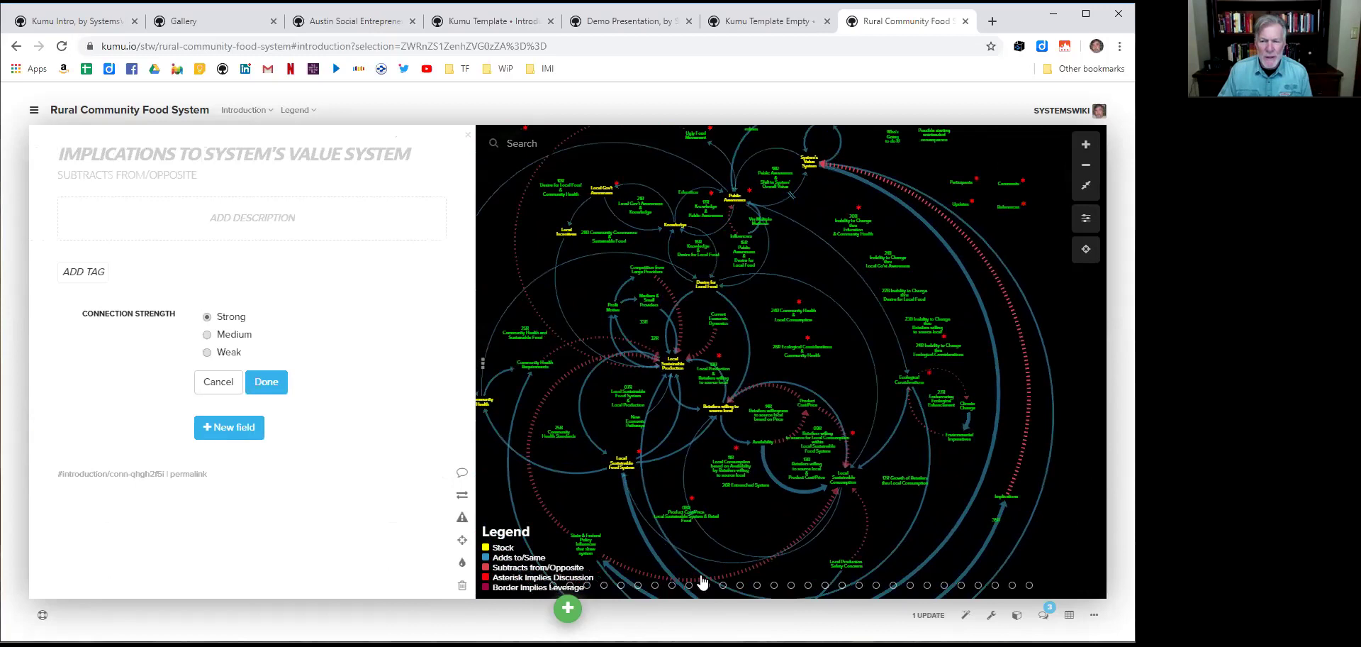
drag(1077, 349, 1084, 343)
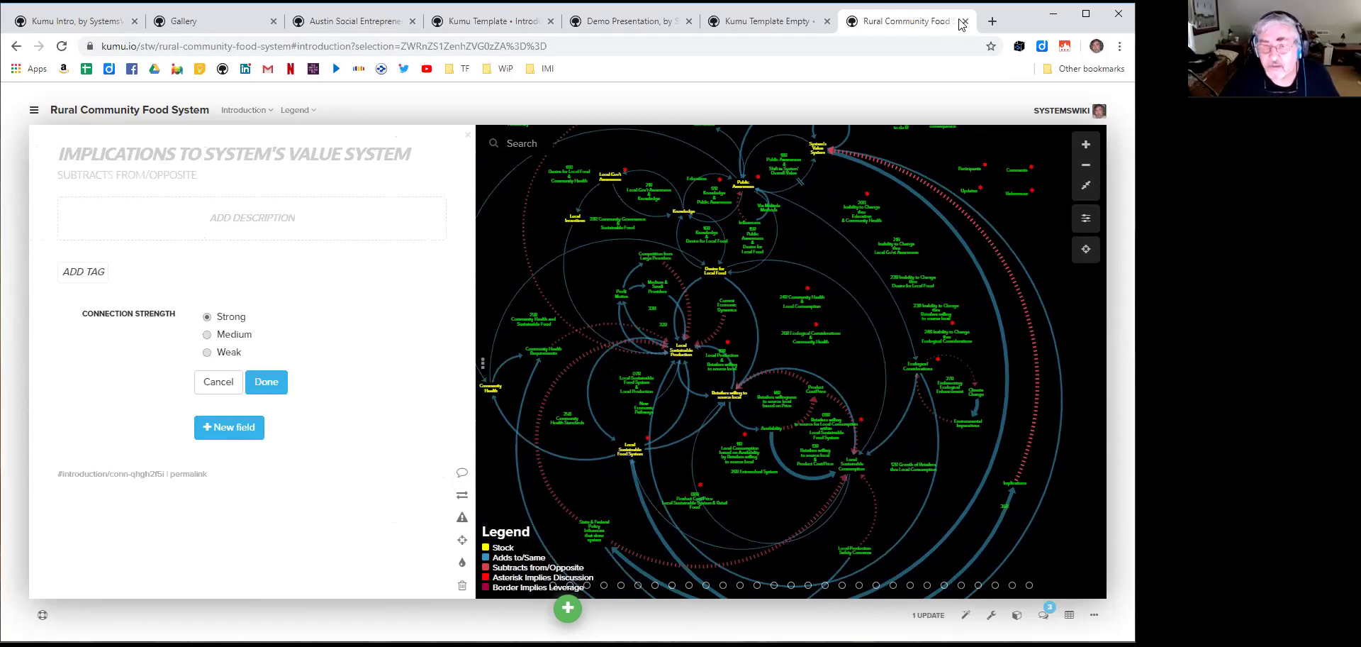
scroll(923, 163, up, 2)
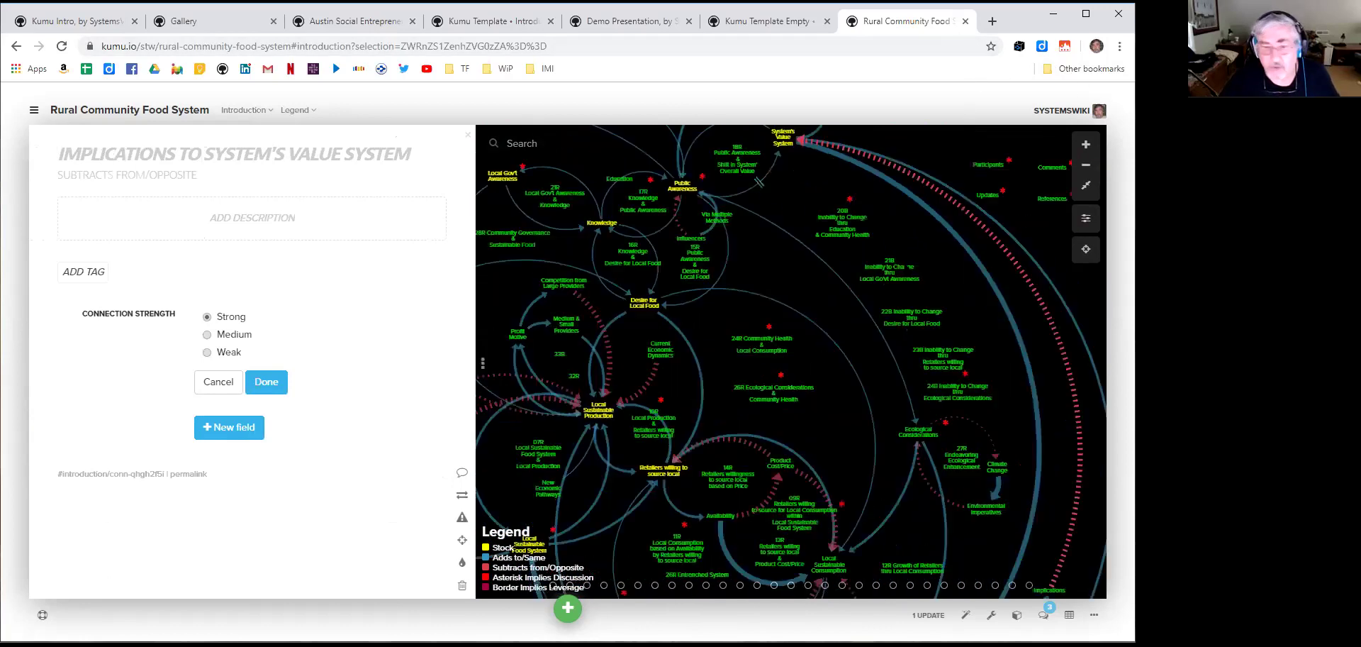
Create a new public project named aadfasdf with no description
click(32, 114)
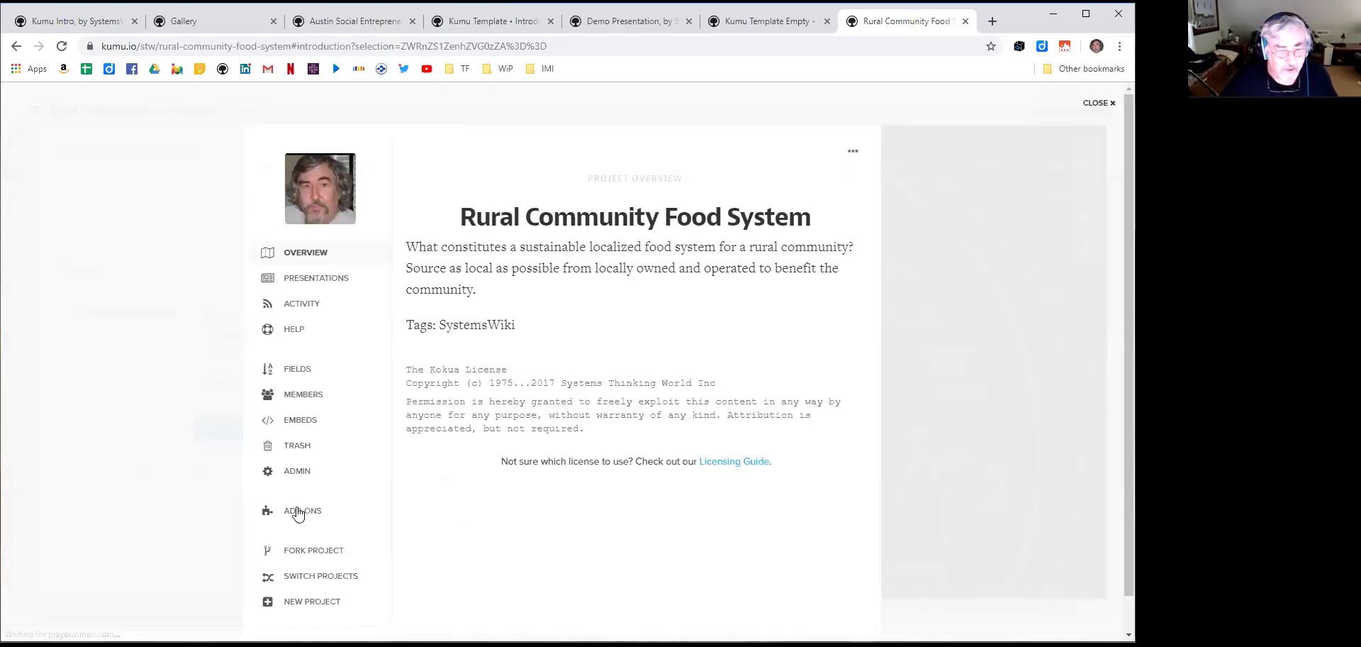
click(313, 602)
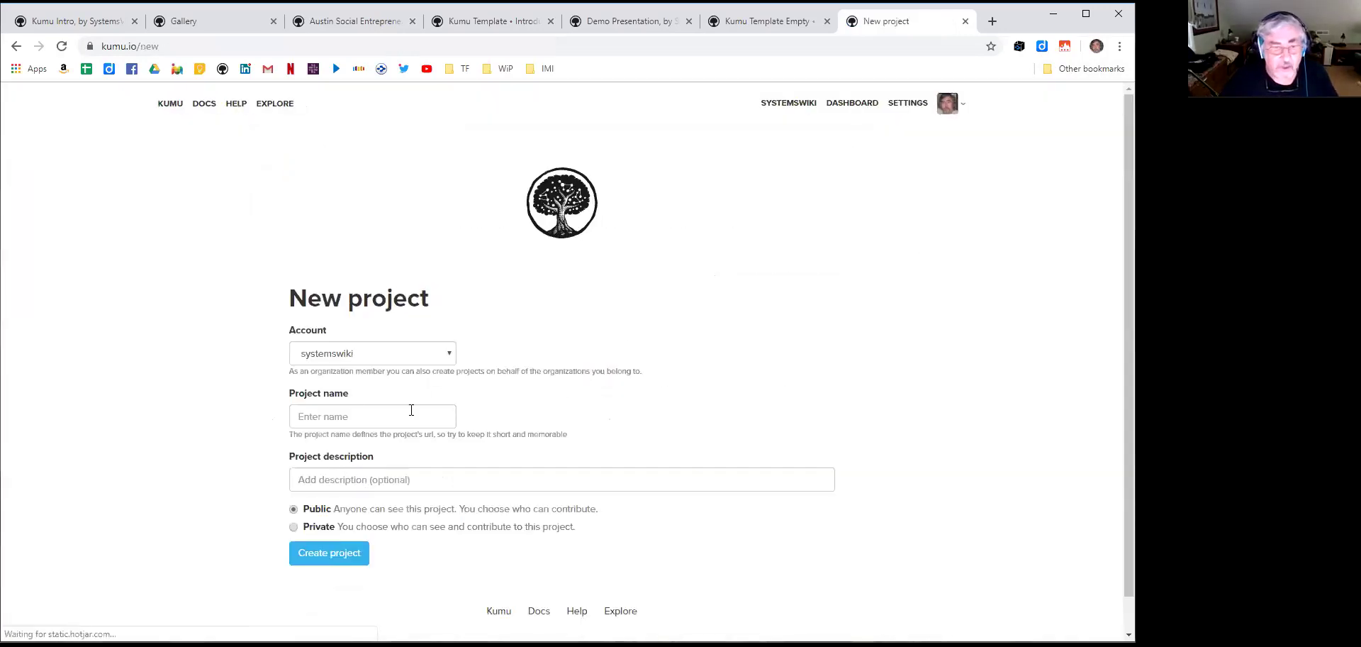
click(363, 417)
text(aadfasdf)
click(376, 478)
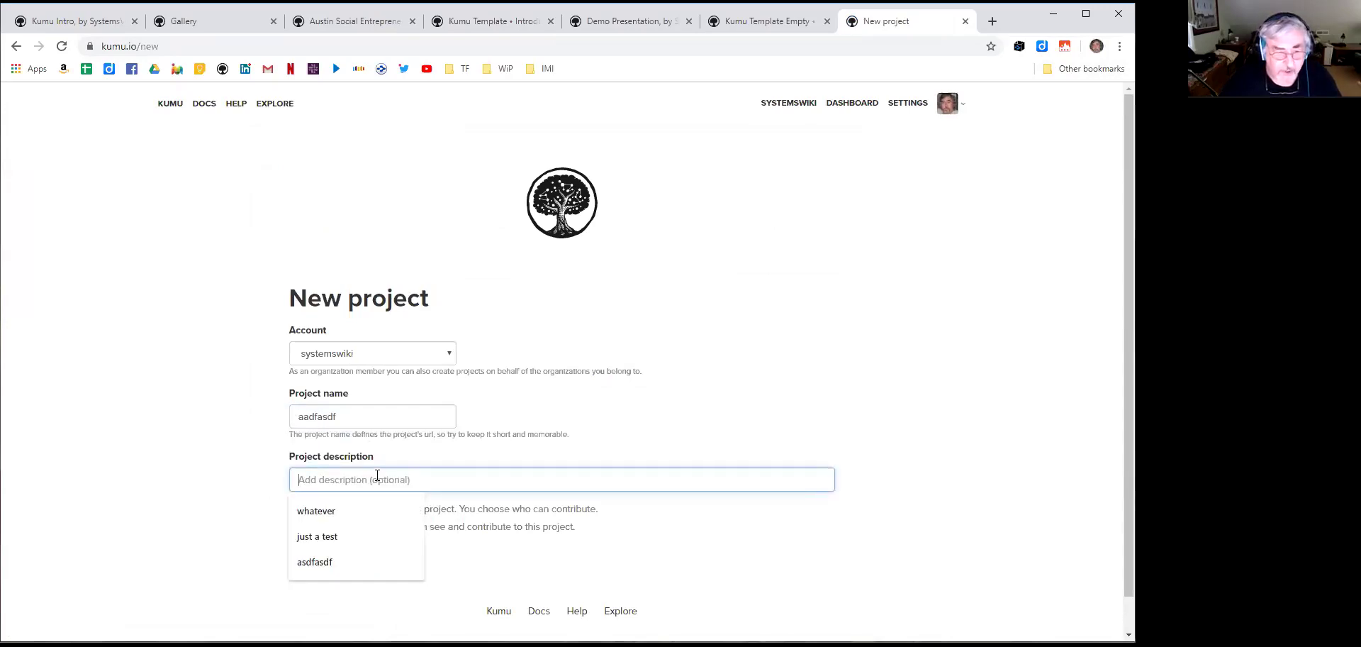
click(670, 407)
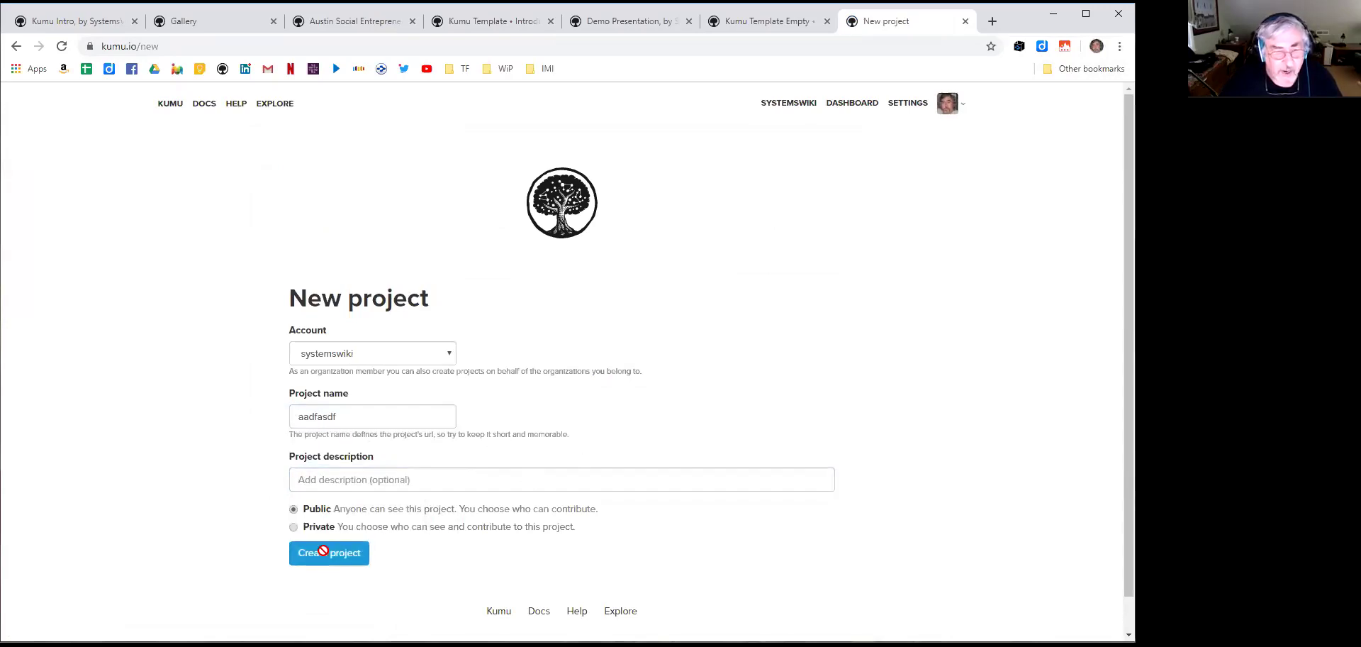
click(322, 553)
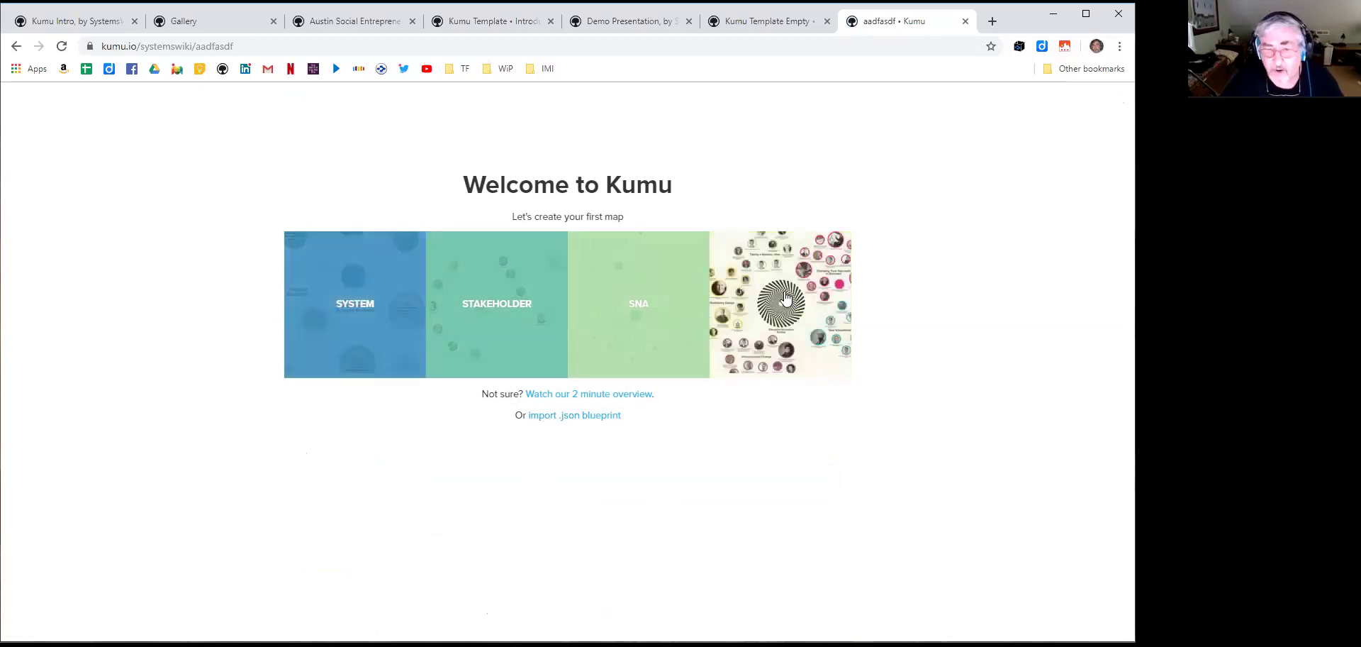
Create the project's first map, afdasd, from the Stock and flow diagram template and check its view code
click(786, 299)
click(622, 360)
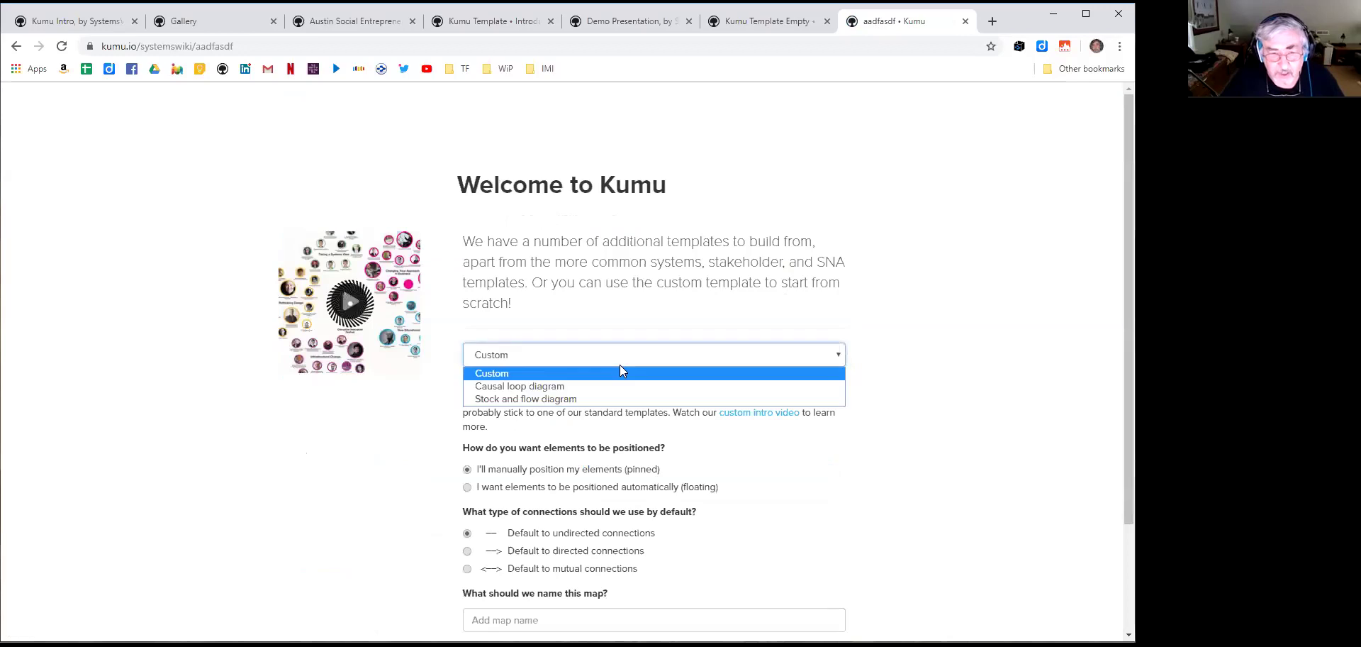
click(623, 400)
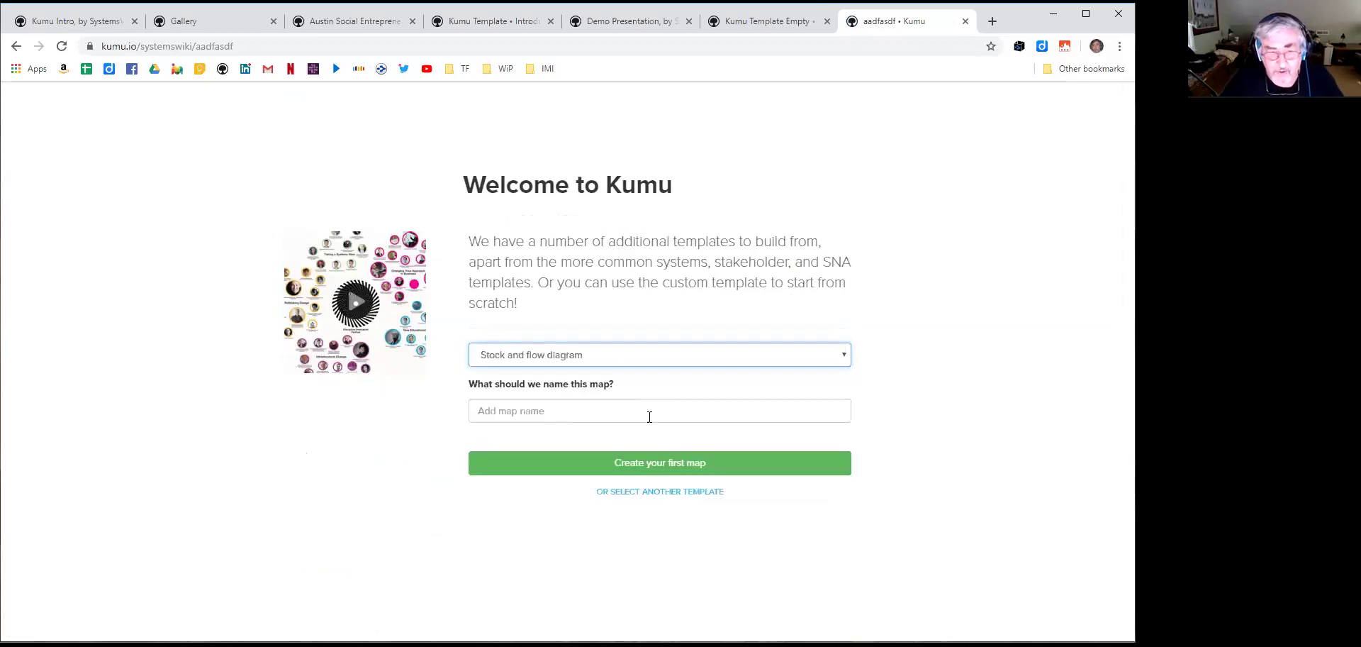
click(650, 417)
text(afdasd)
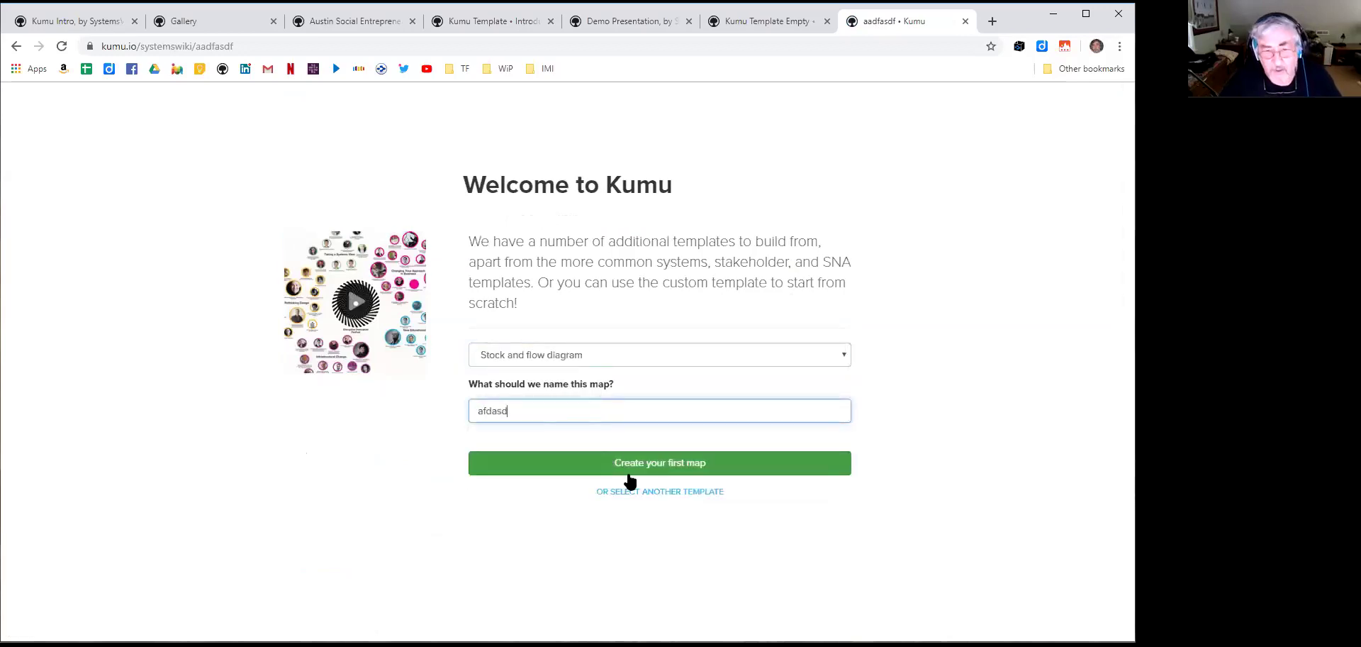
click(635, 473)
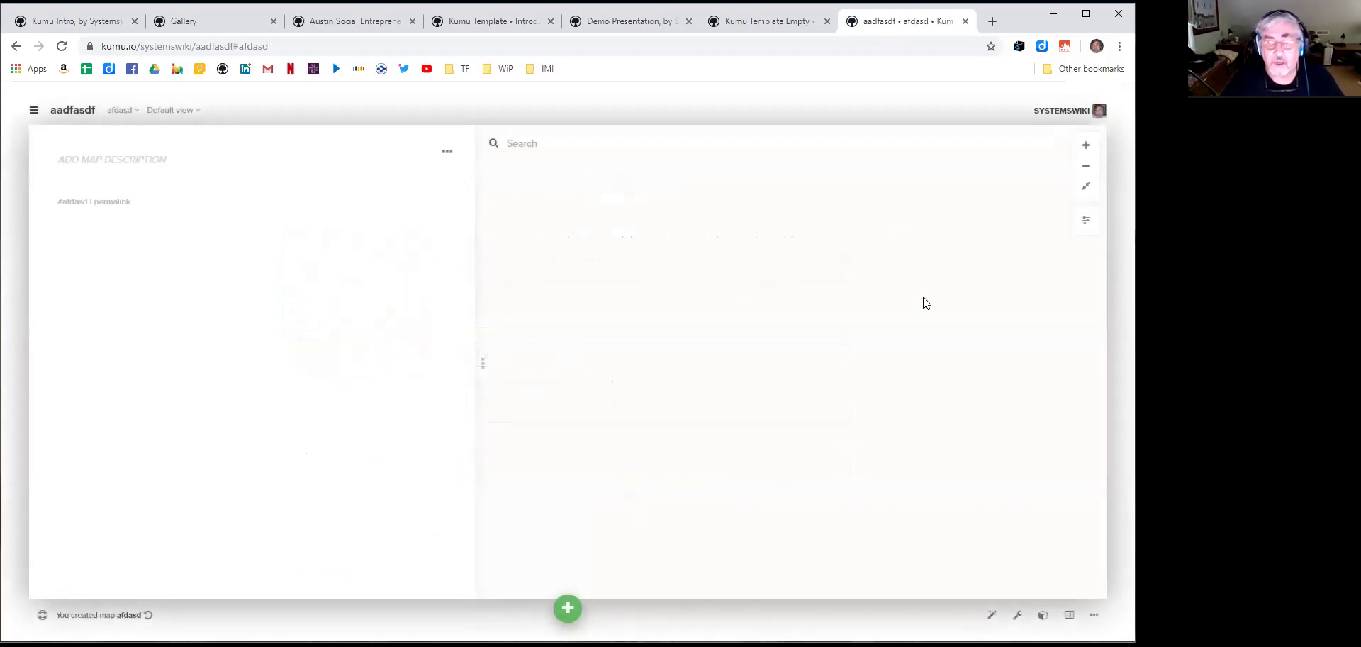
click(1092, 228)
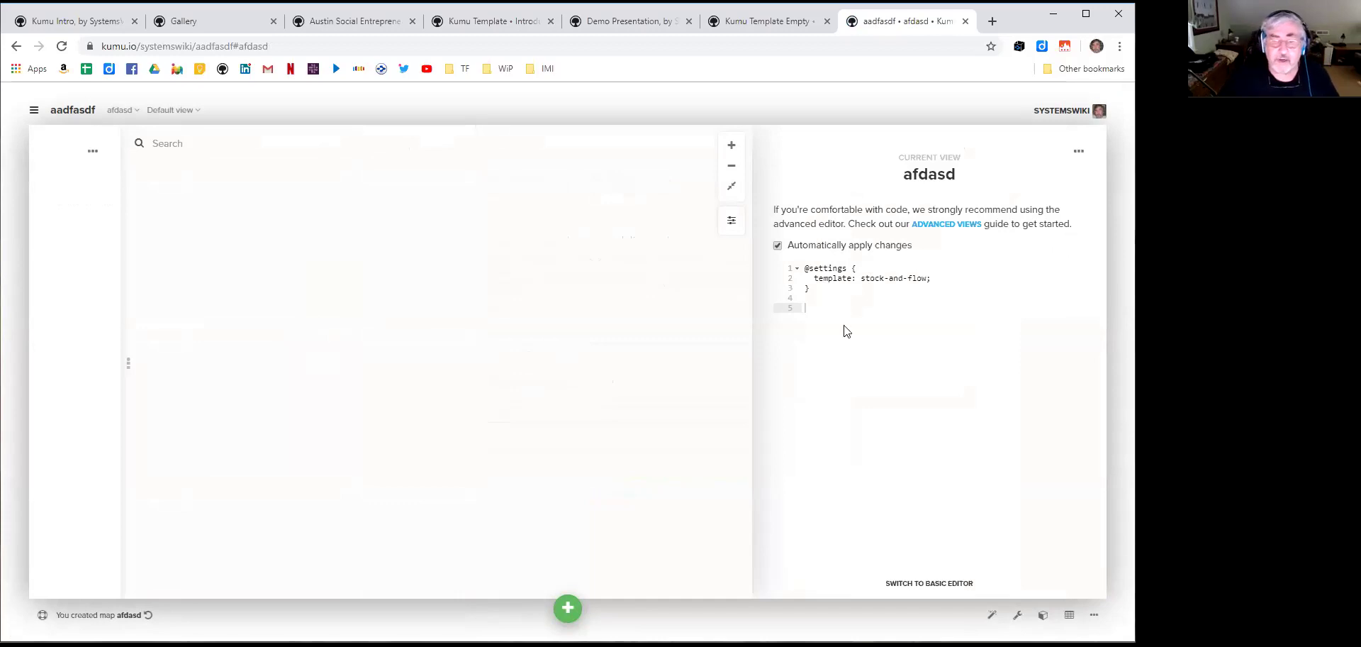
click(732, 220)
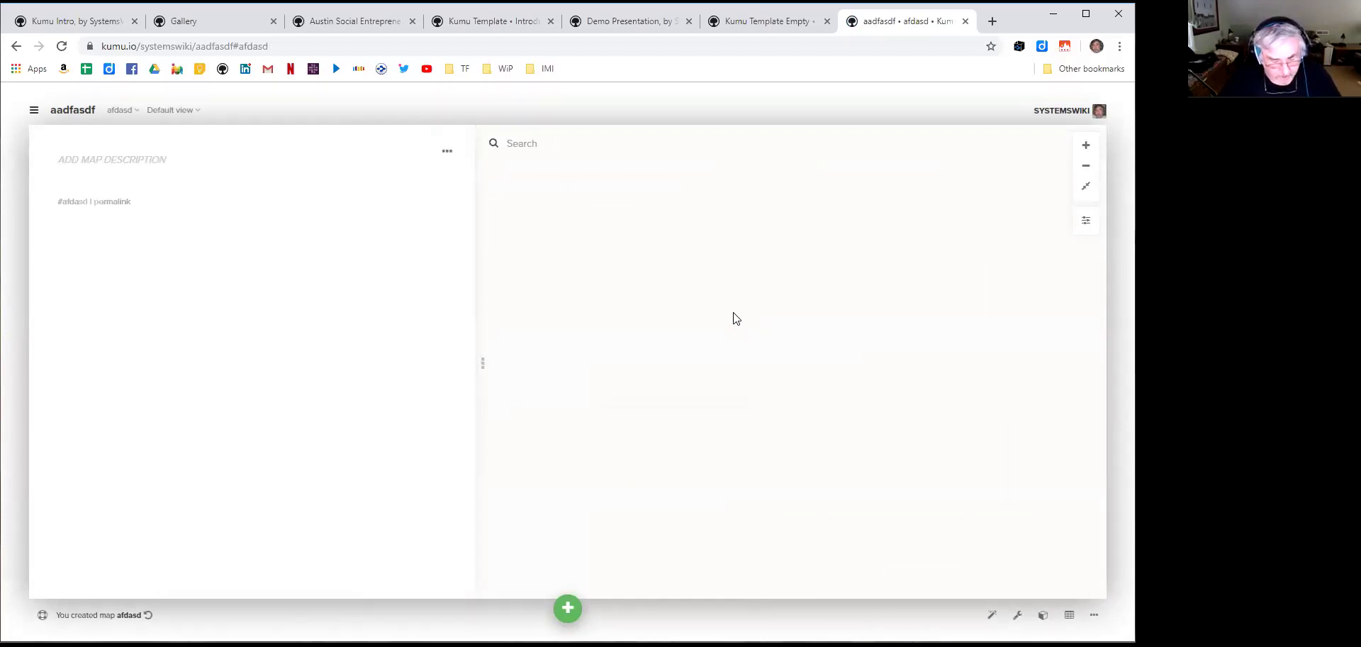
Add an element labelled one to the map and connect it to a new element labelled another, up and to its right
text(eone)
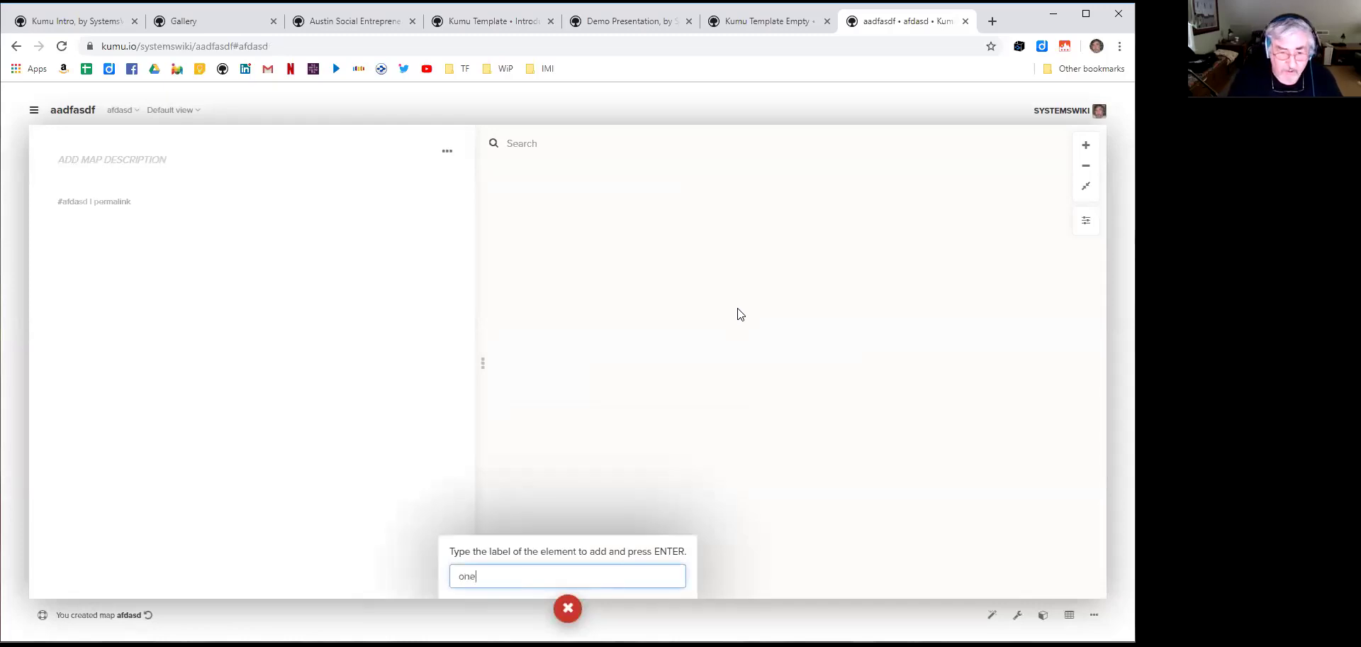
key(Return)
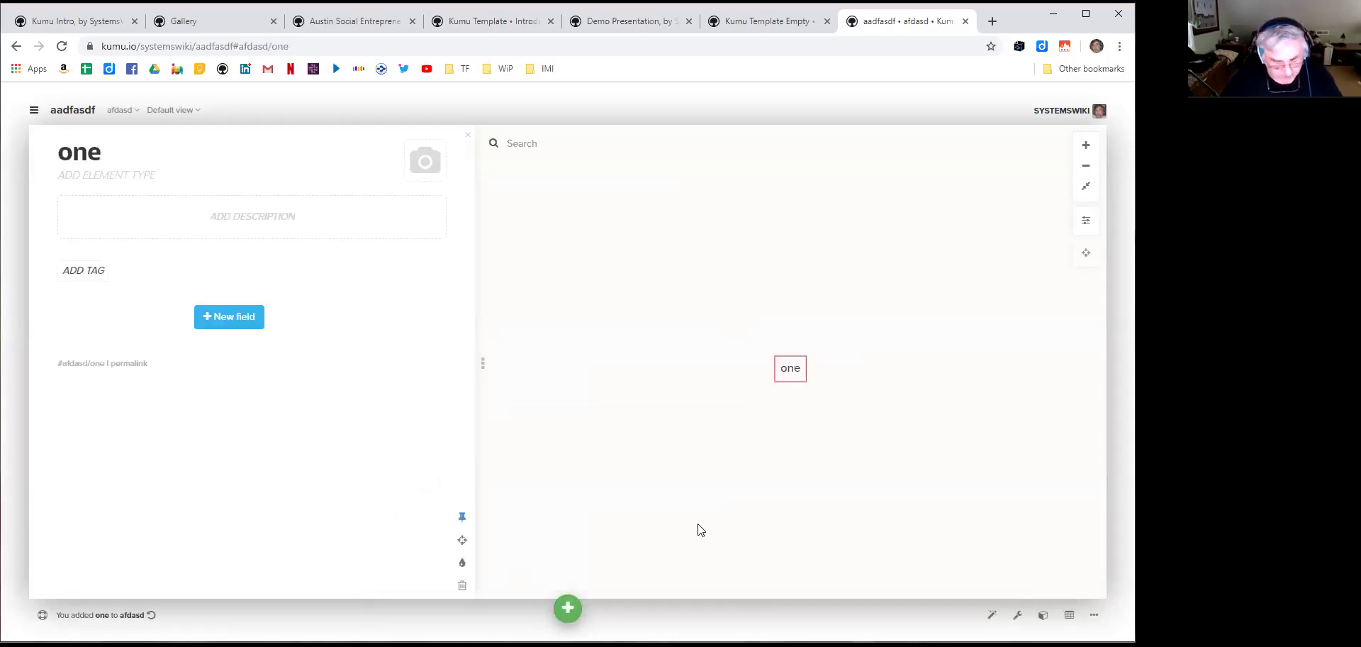
drag(816, 328, 869, 265)
text(another)
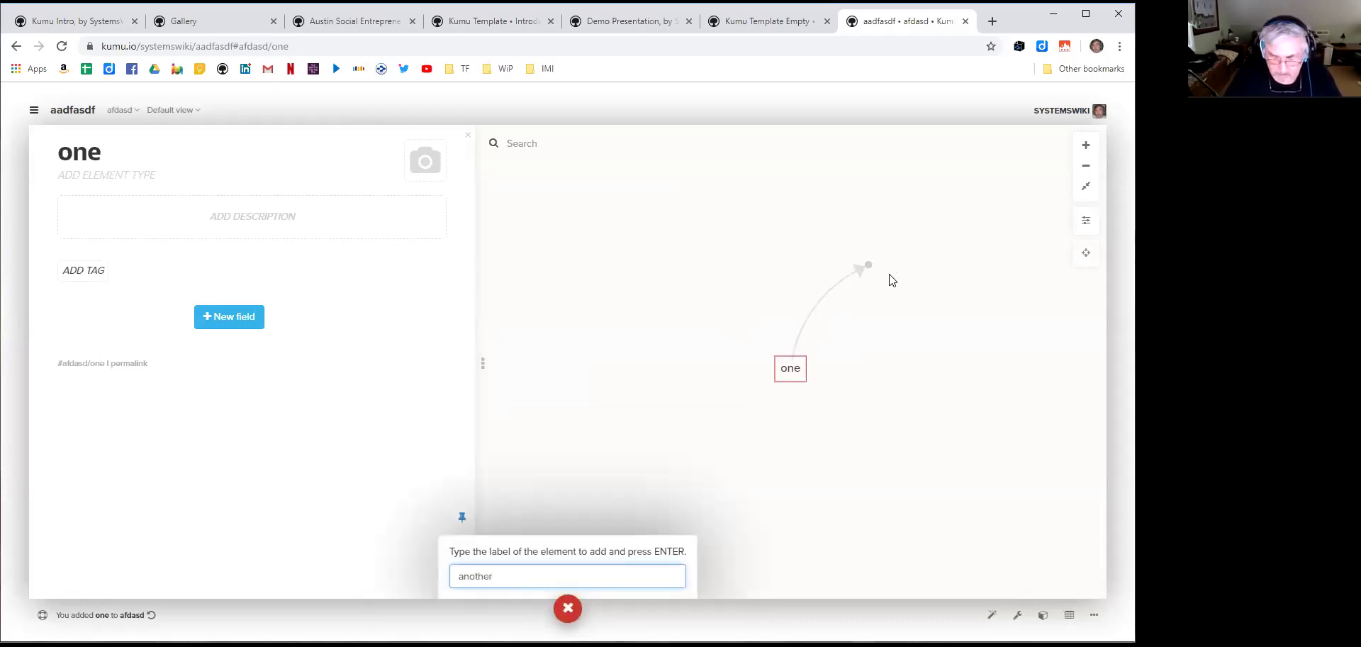
key(Return)
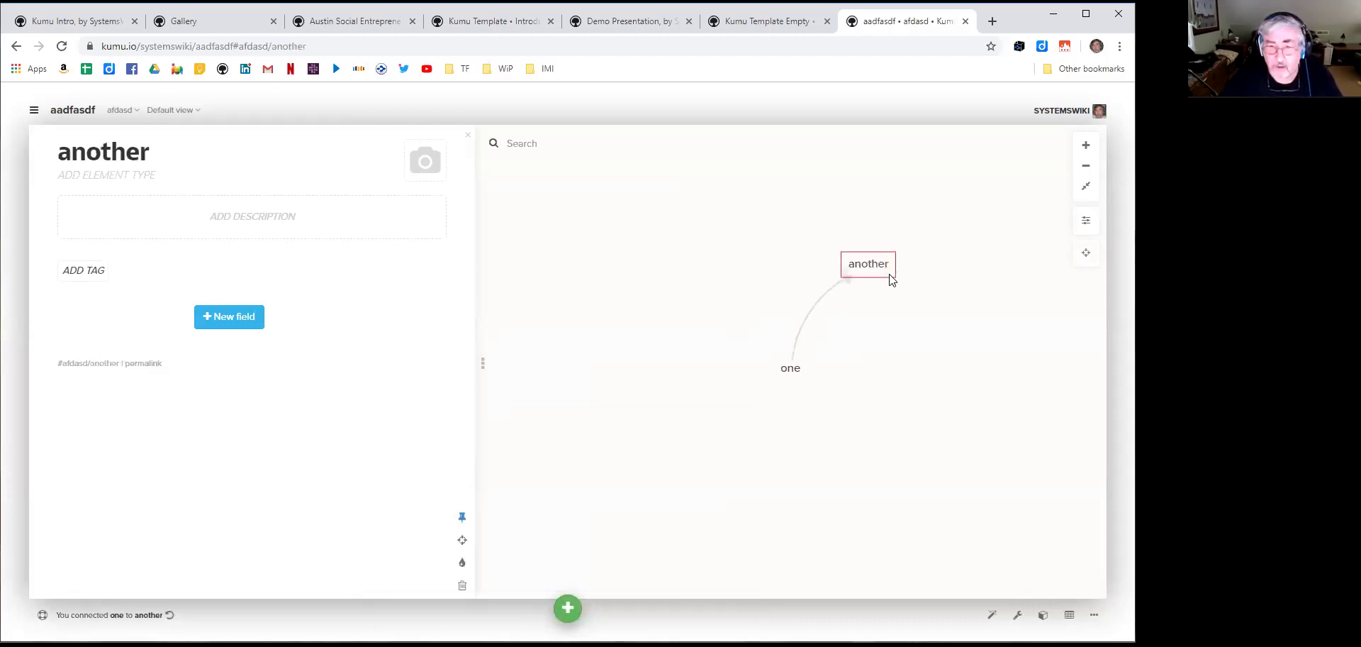
Set the connection type of the arrow from one to another to Flow
click(818, 305)
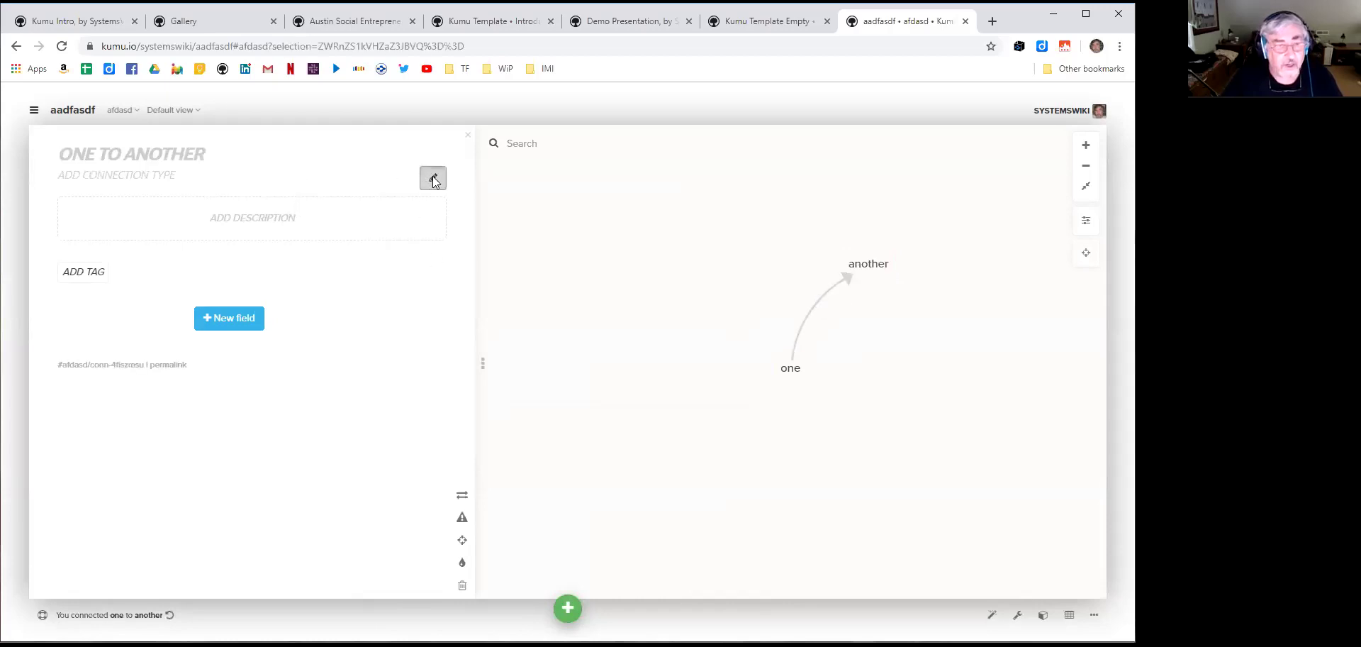
click(434, 149)
click(70, 174)
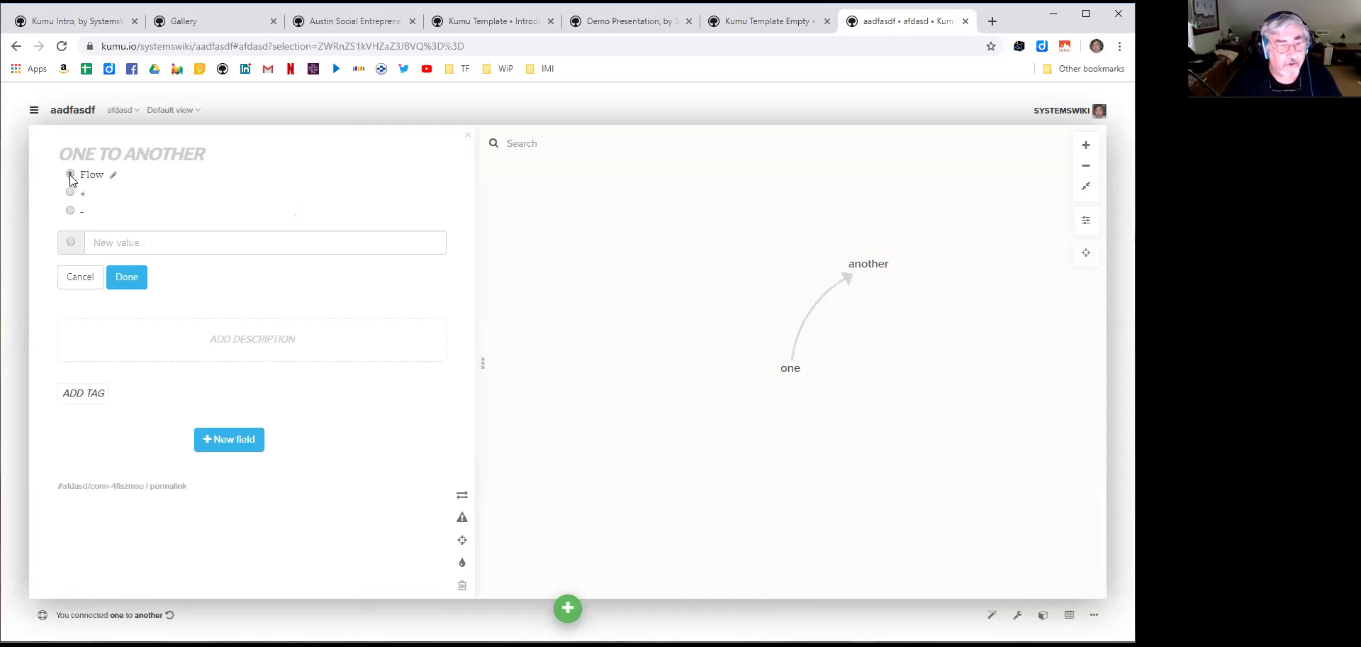
click(125, 276)
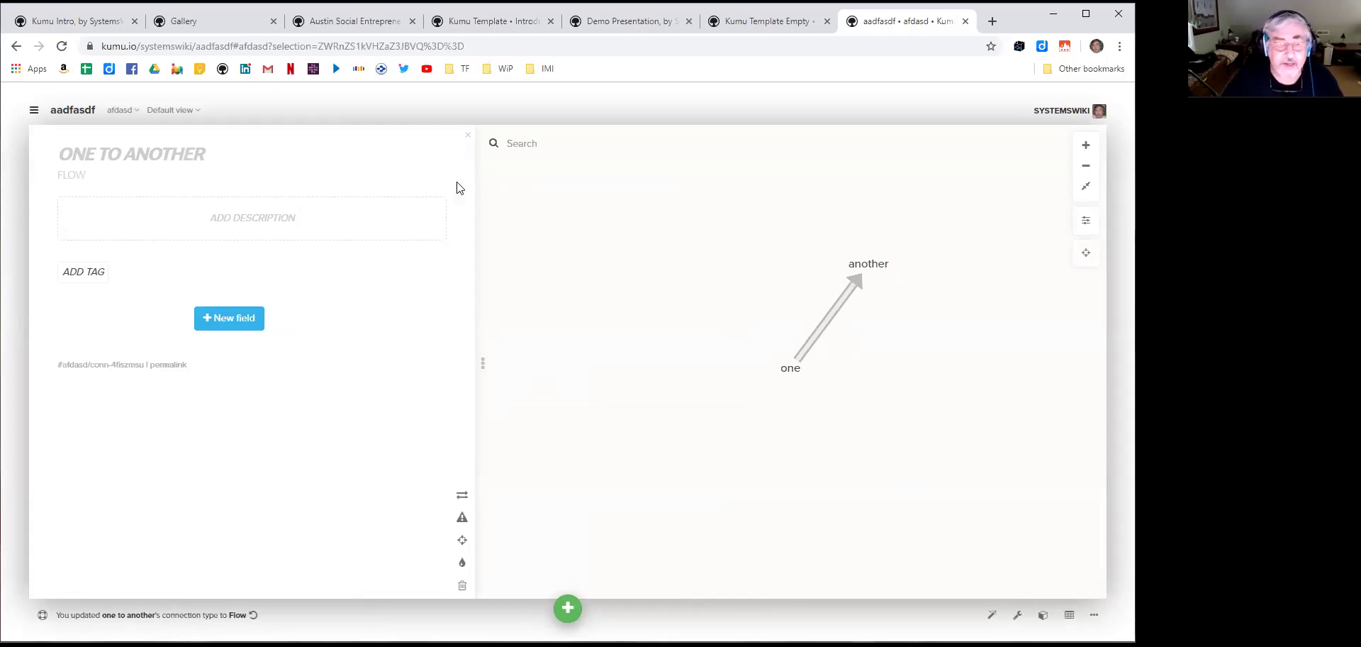
click(407, 174)
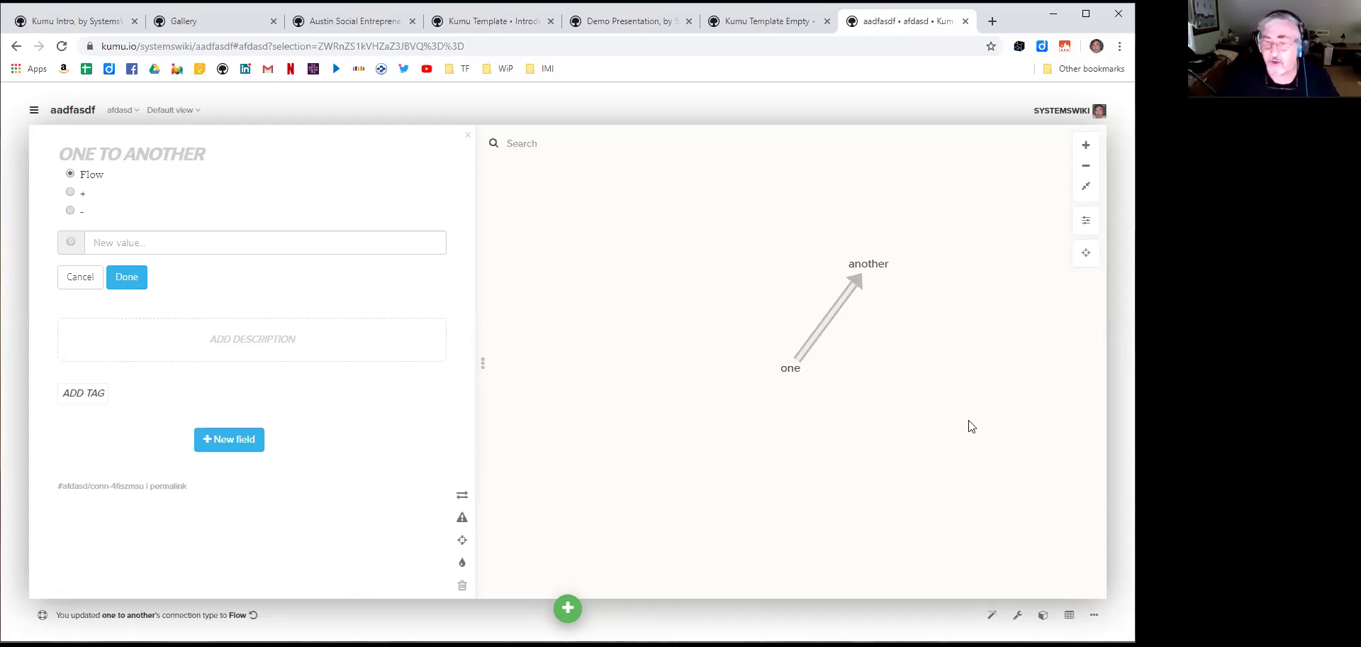
Select the element another and switch the view settings from the advanced code editor to the basic editor
click(1086, 221)
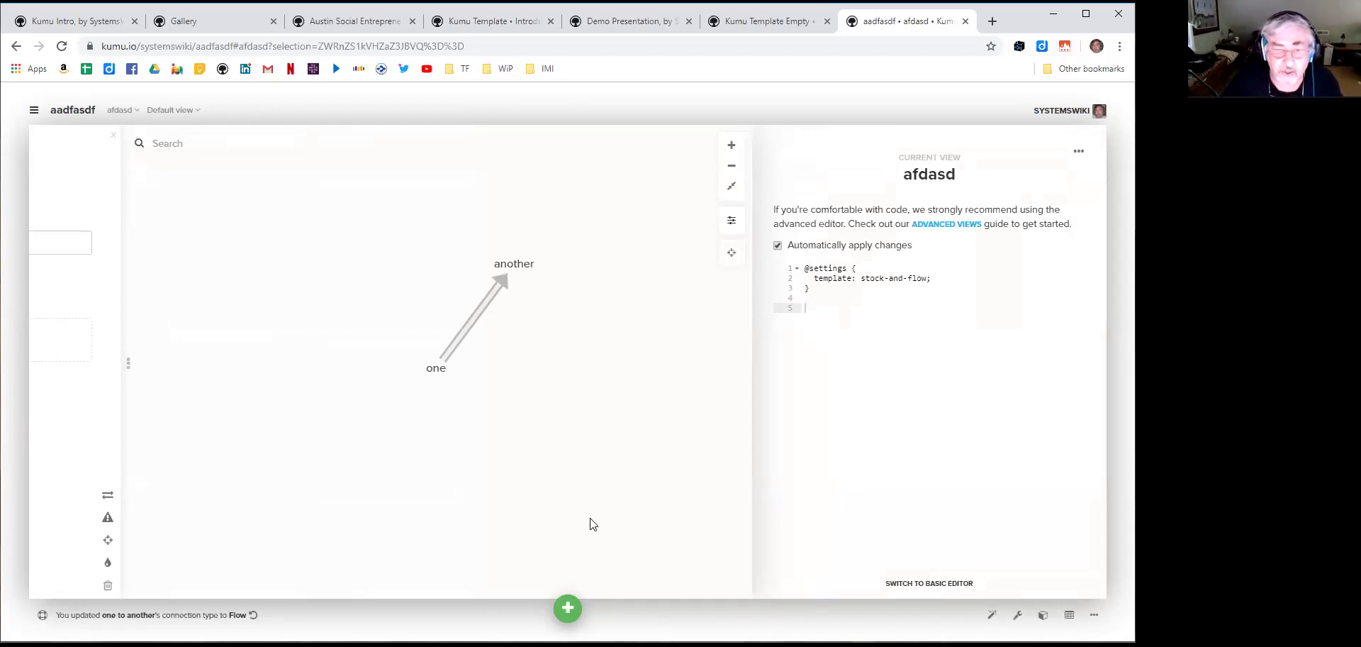
click(518, 268)
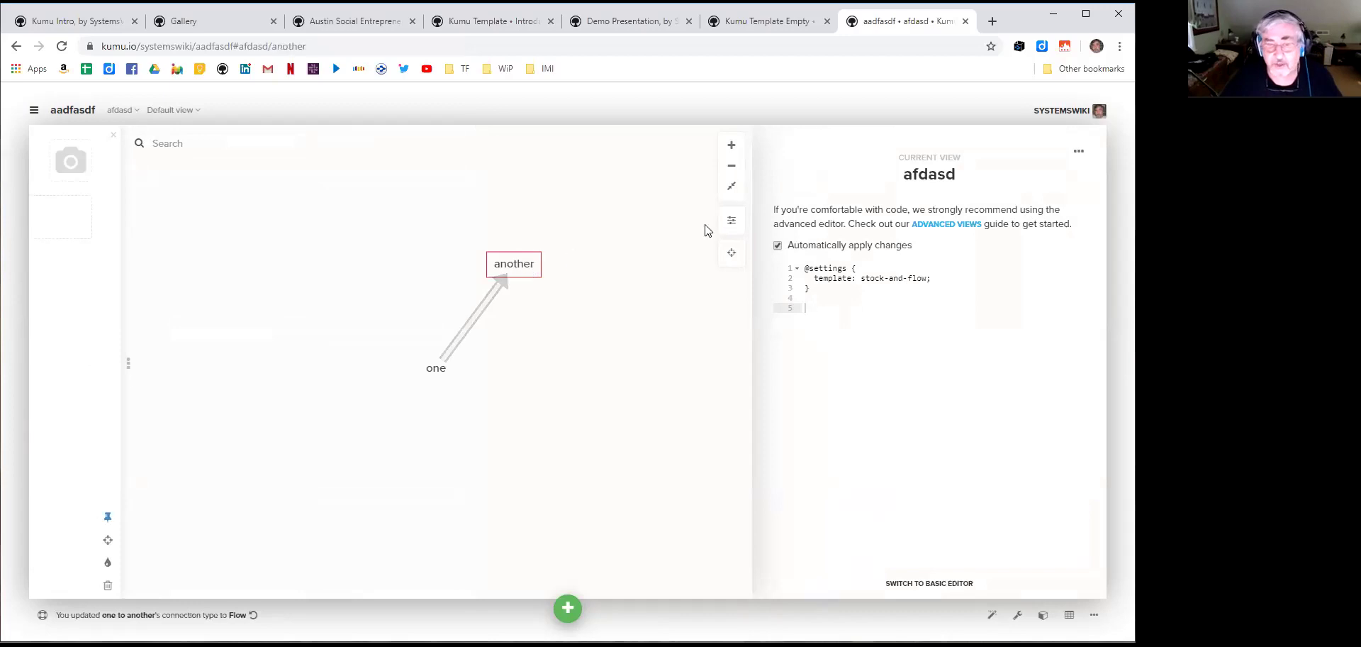
click(731, 222)
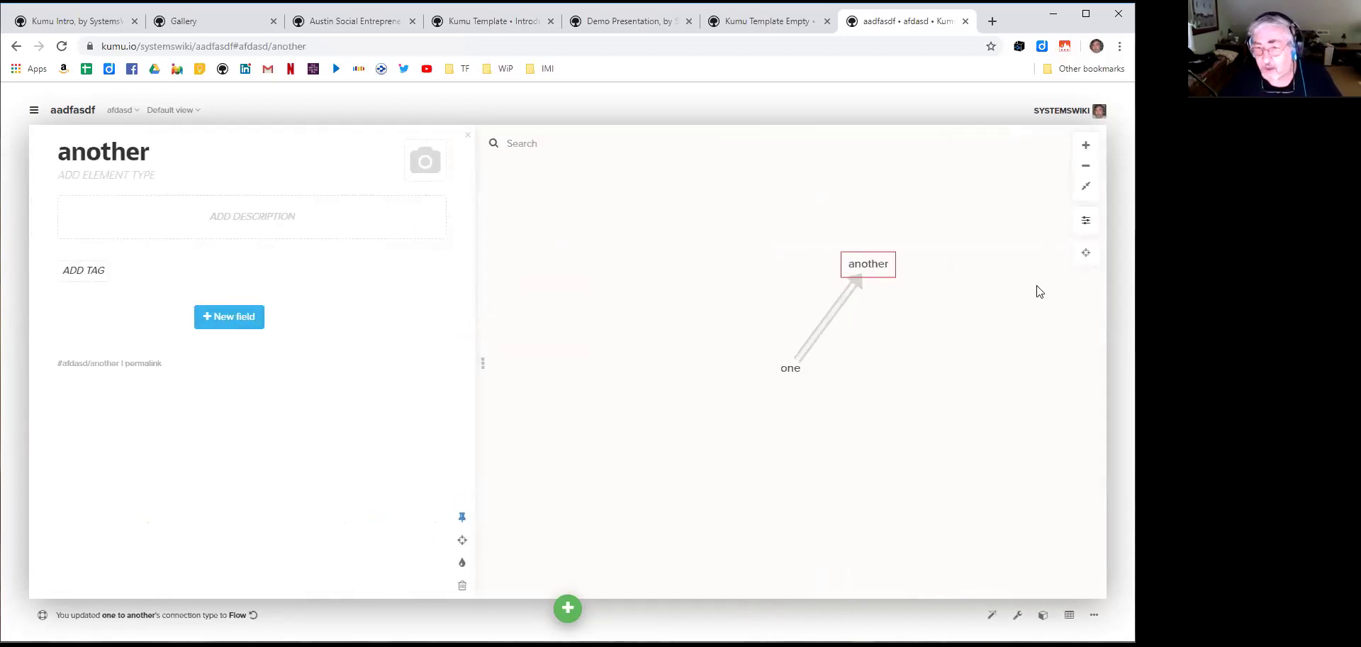
click(1088, 220)
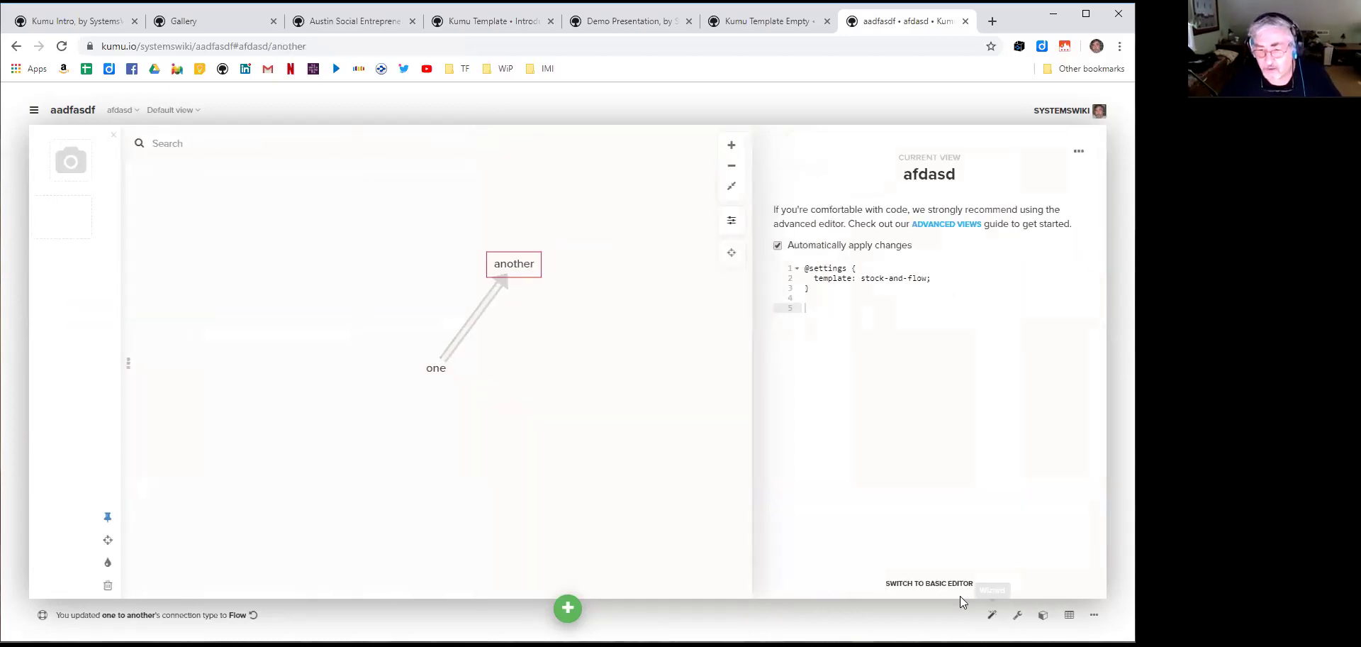
click(951, 590)
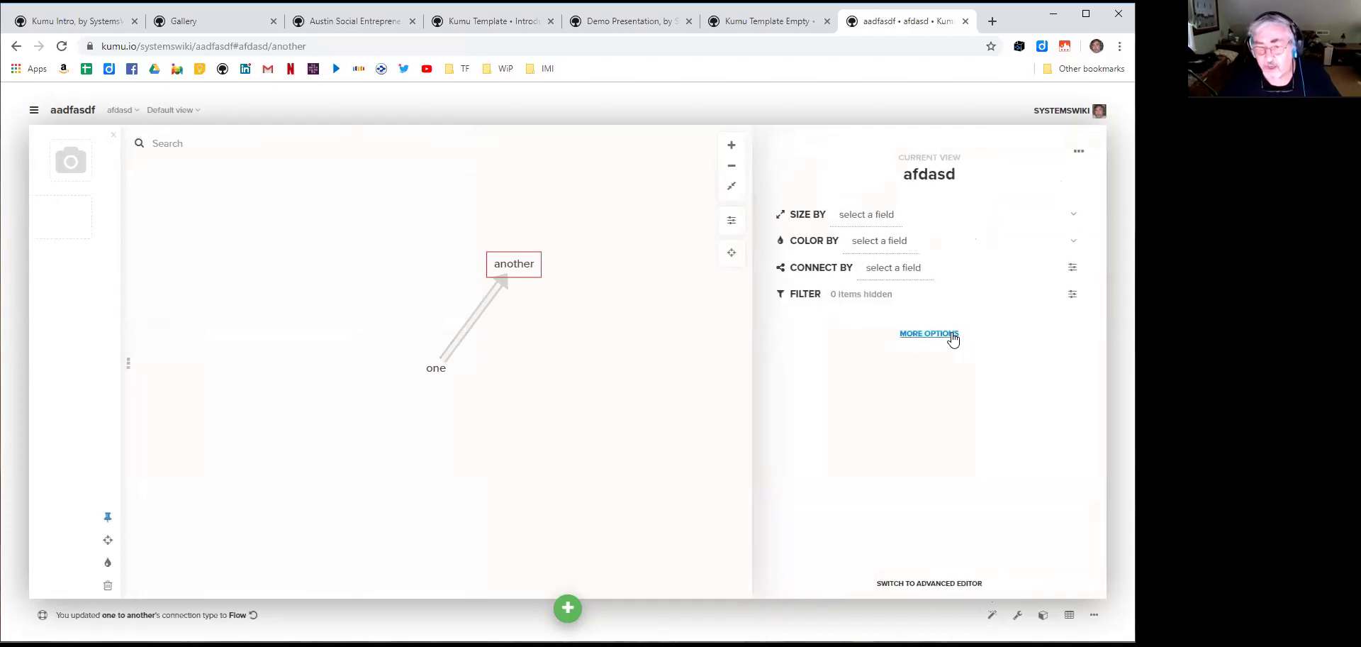
Try to add an element decoration that gives the element another the fixed red color #d93e4a
click(950, 334)
click(837, 282)
click(830, 298)
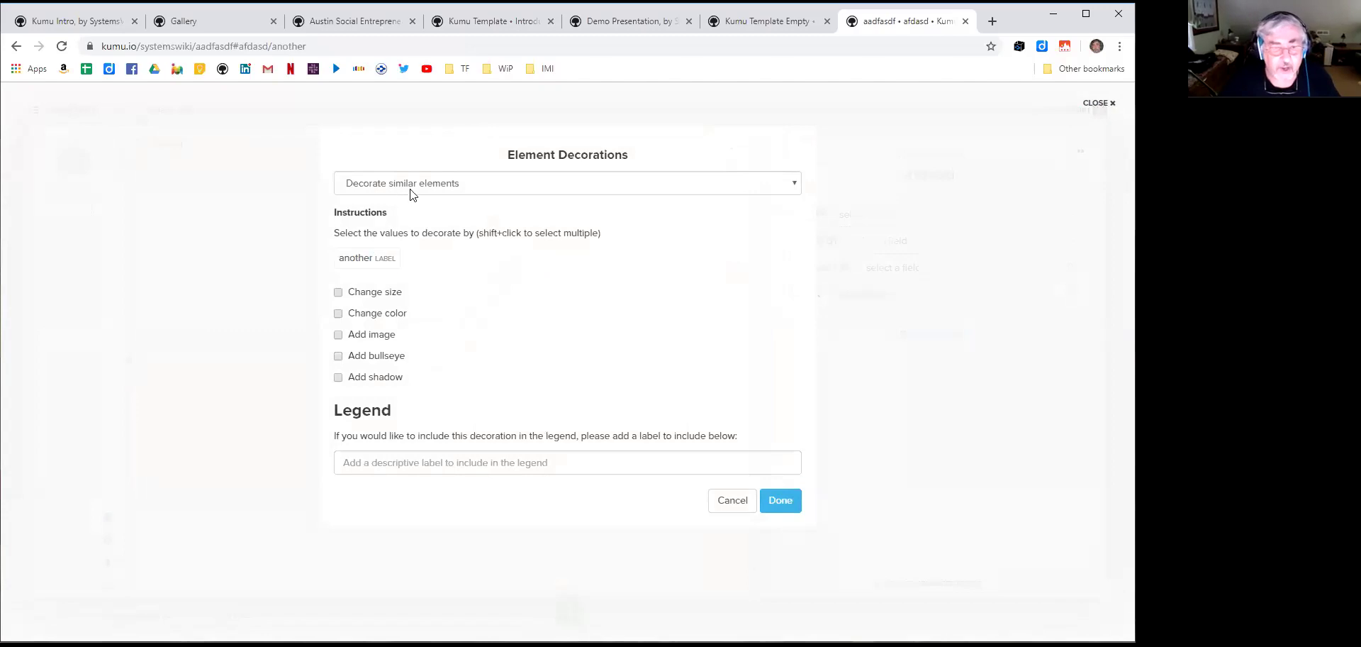
click(338, 312)
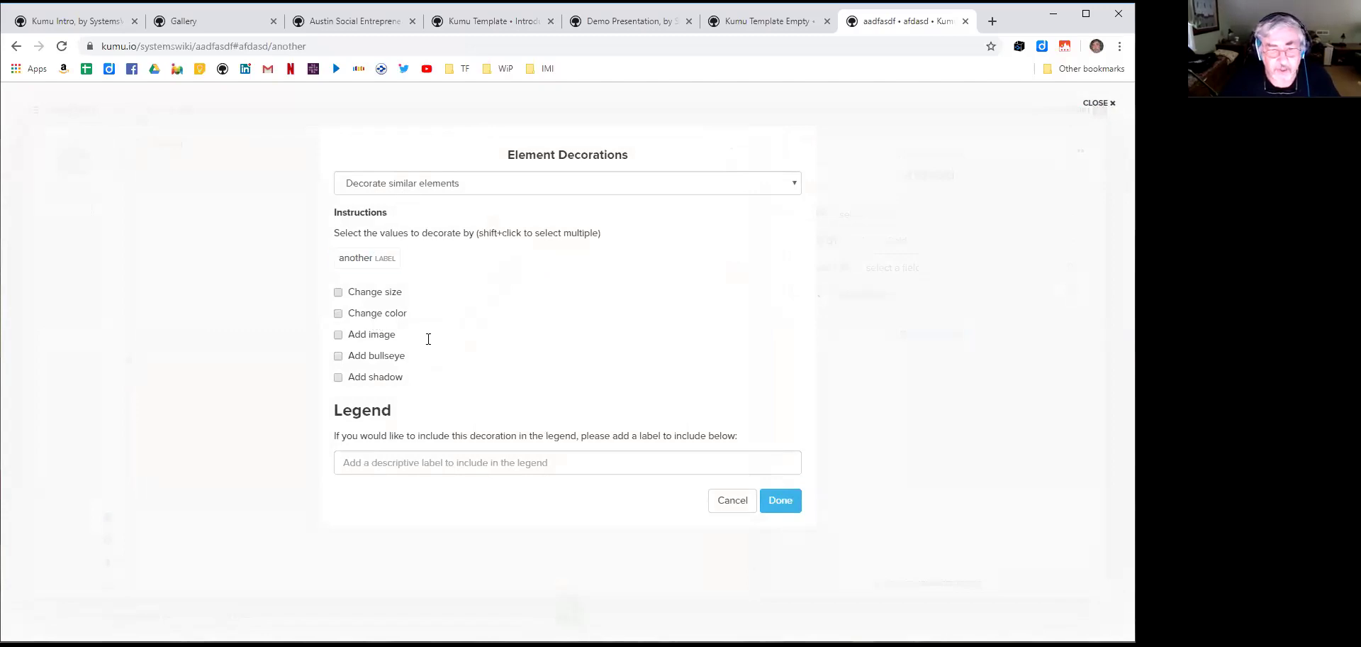
click(499, 363)
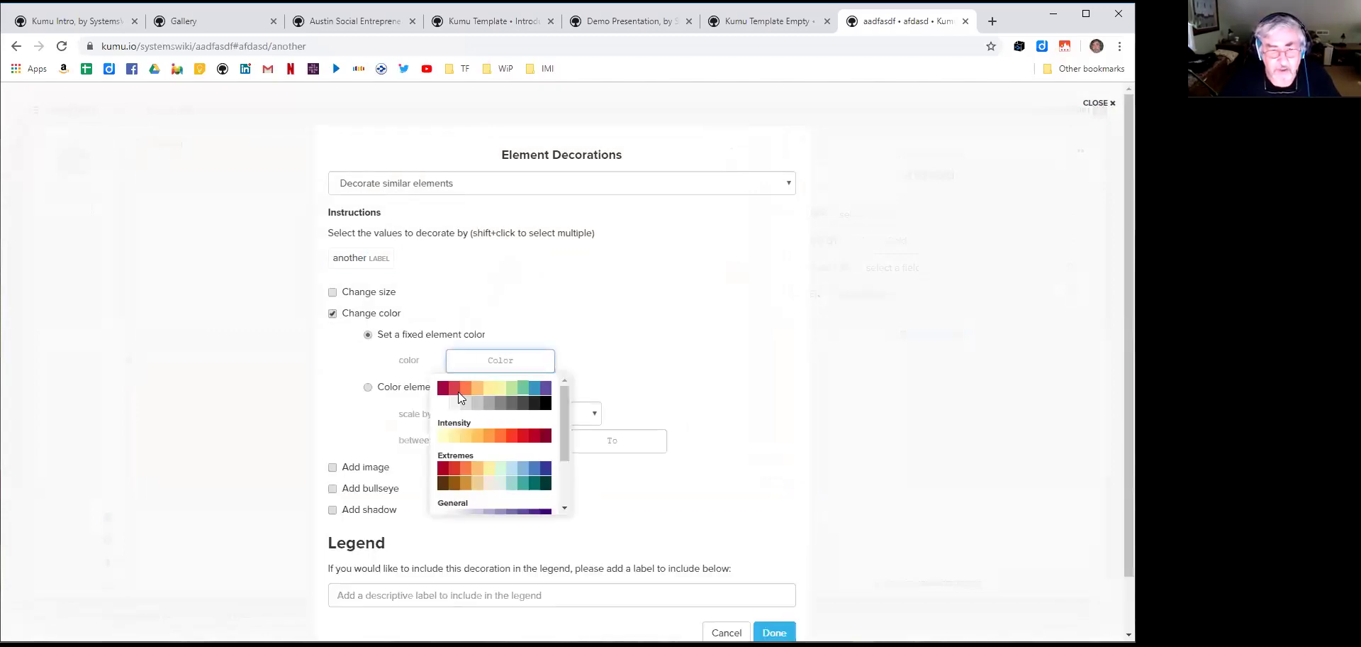
click(455, 388)
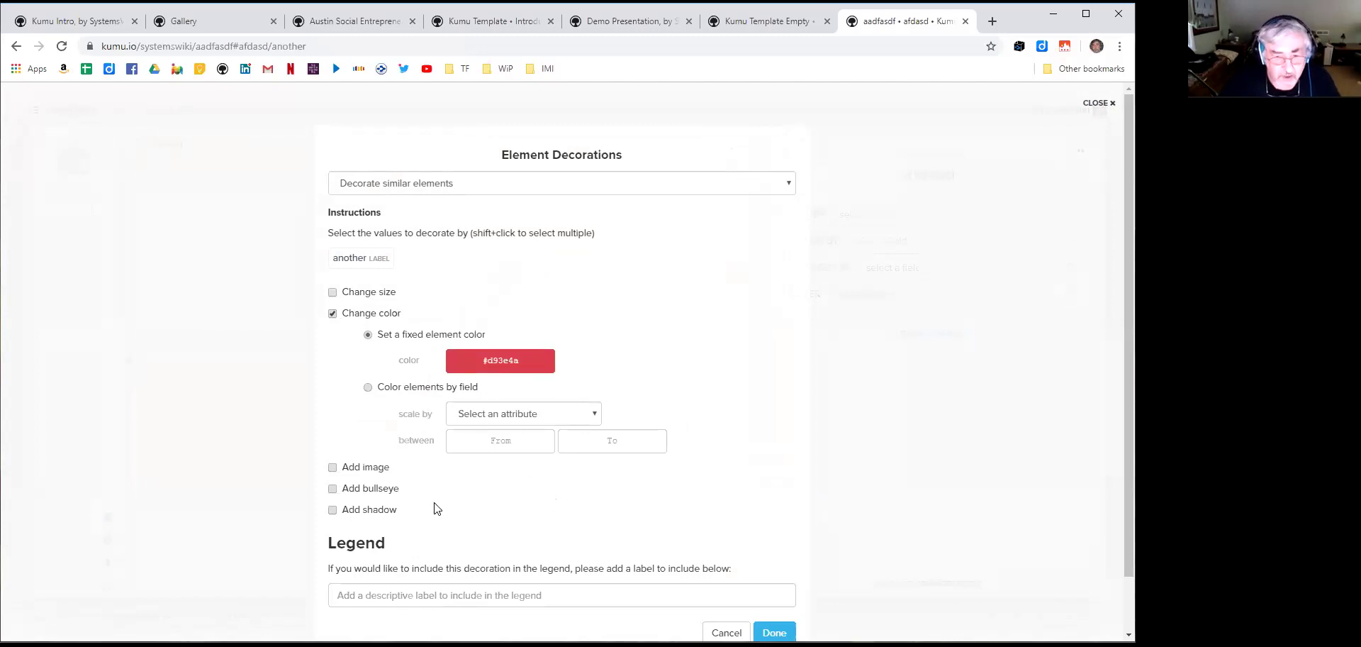
scroll(827, 550, down, 1)
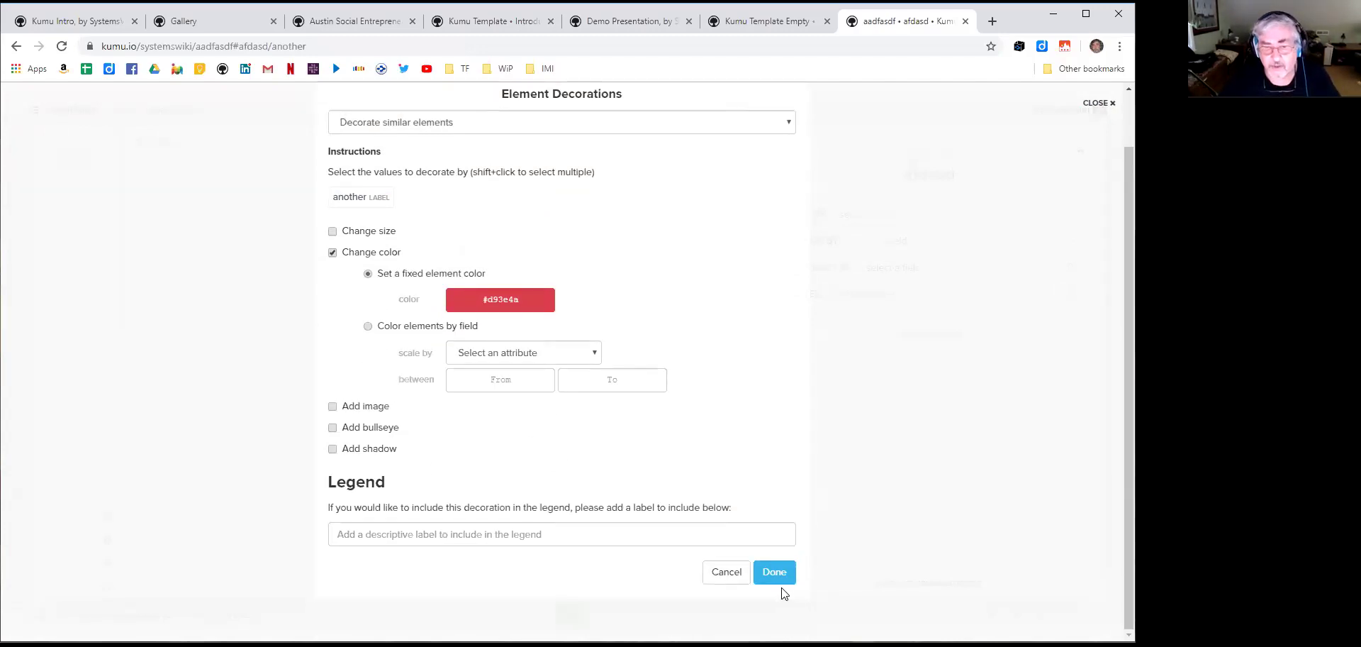
click(777, 583)
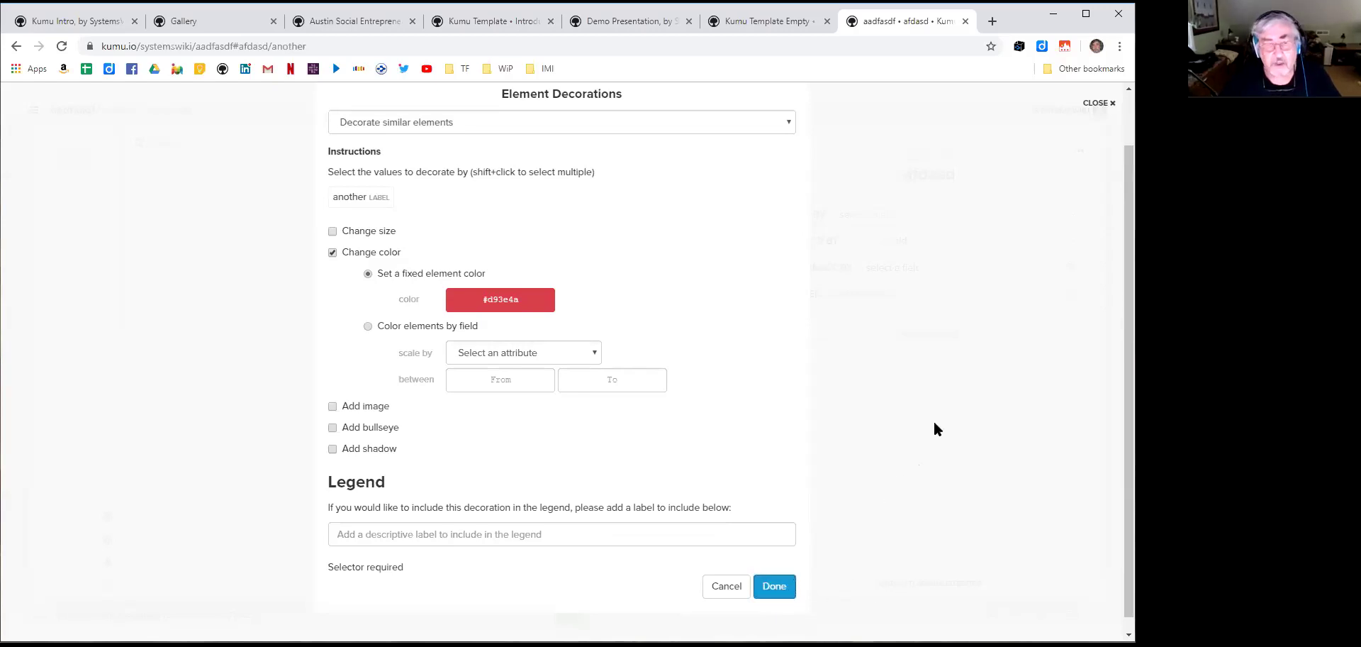
scroll(935, 424, up, 1)
scroll(935, 423, down, 1)
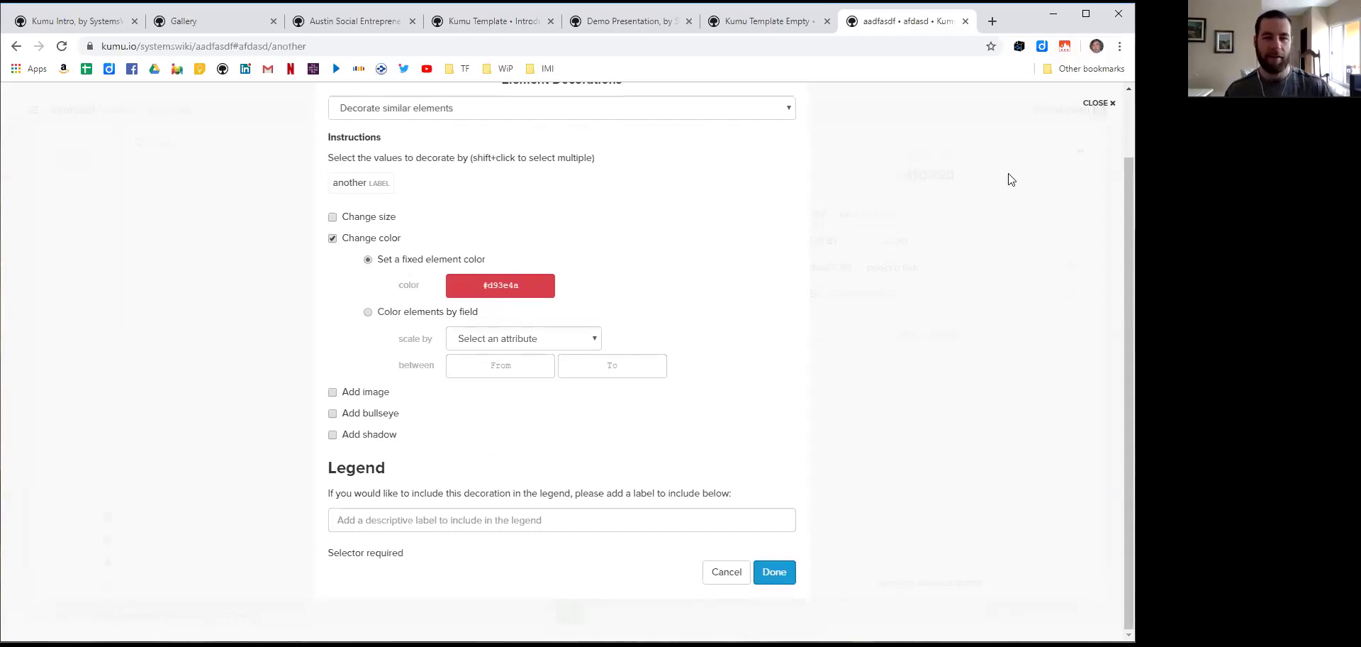
click(1102, 102)
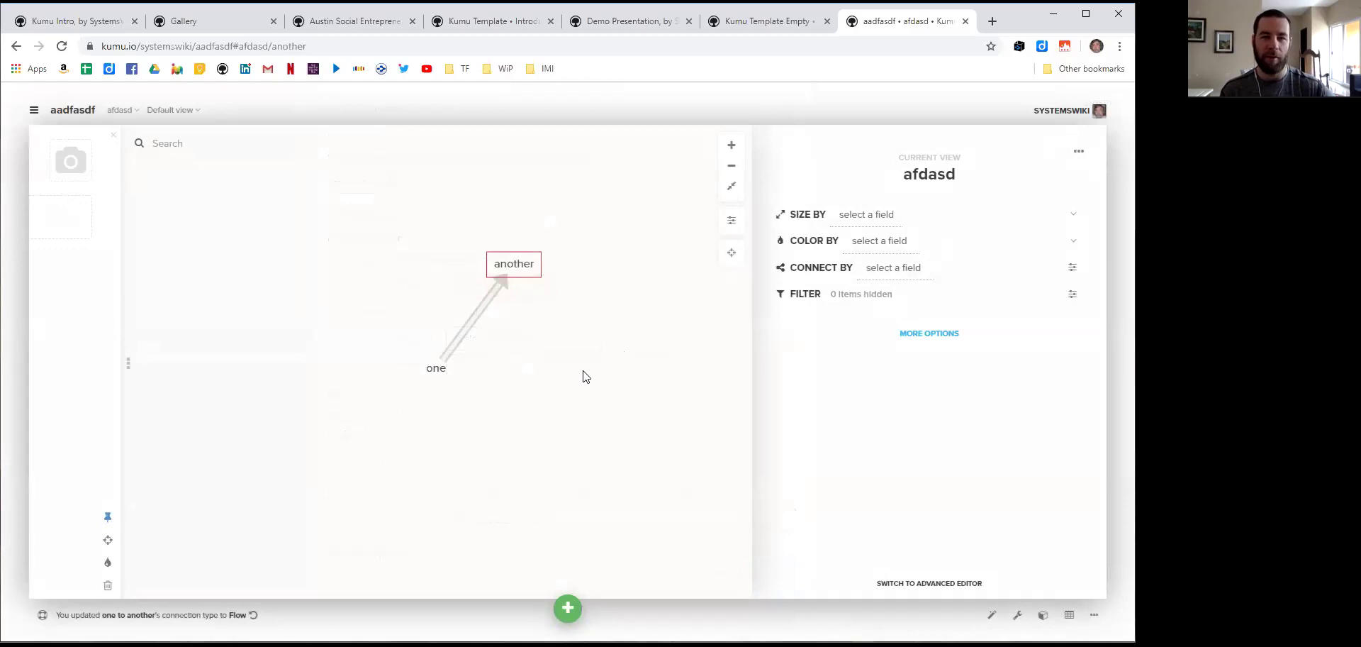
click(732, 220)
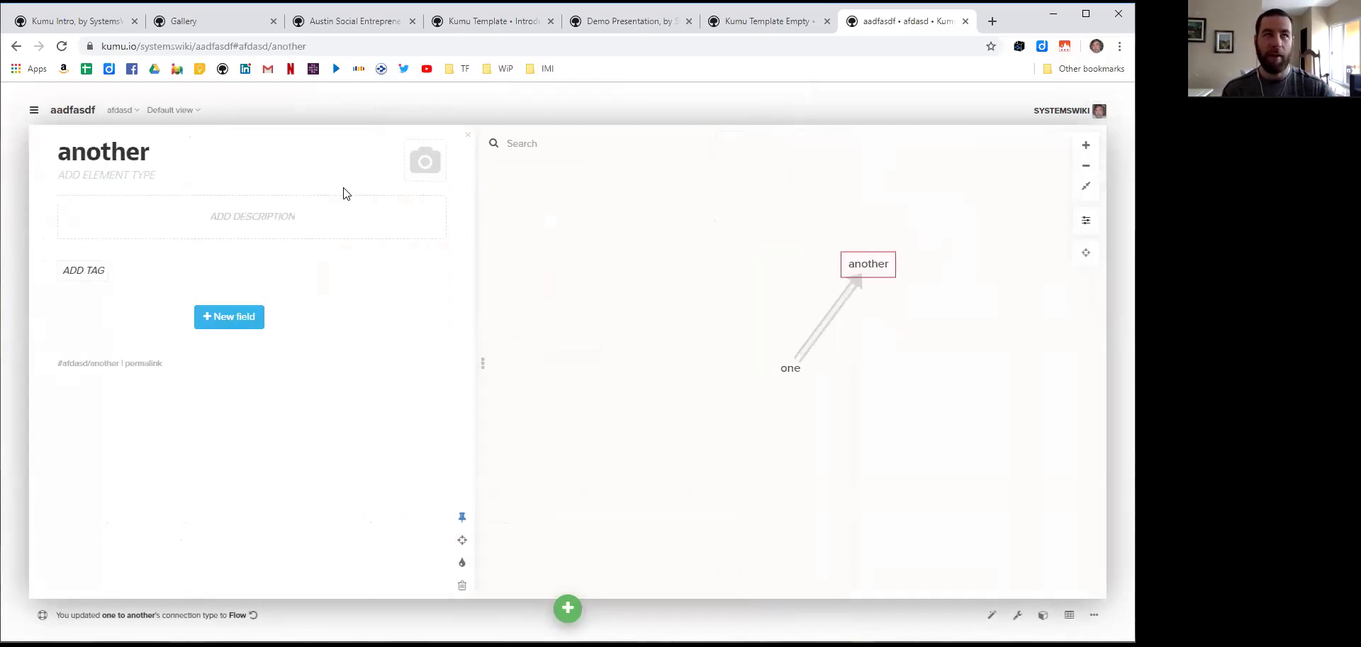
Review the choices defined for the Connection Type field in the project's field settings
click(33, 109)
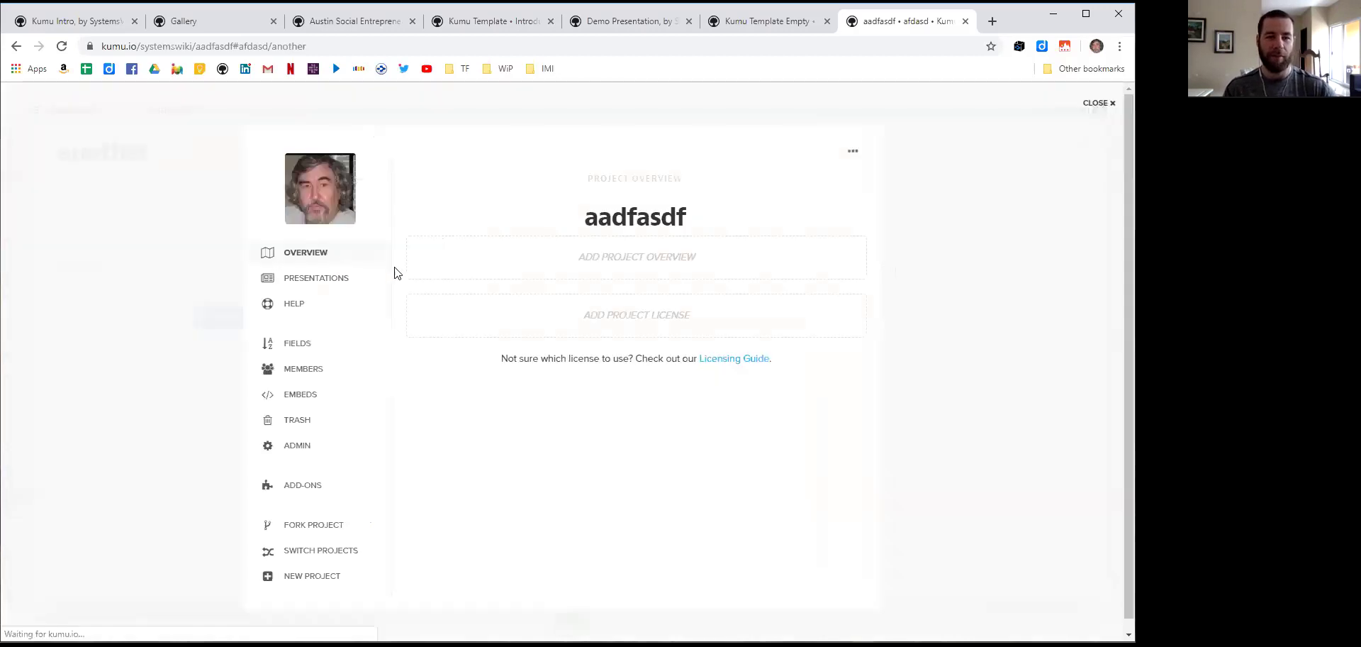
click(297, 346)
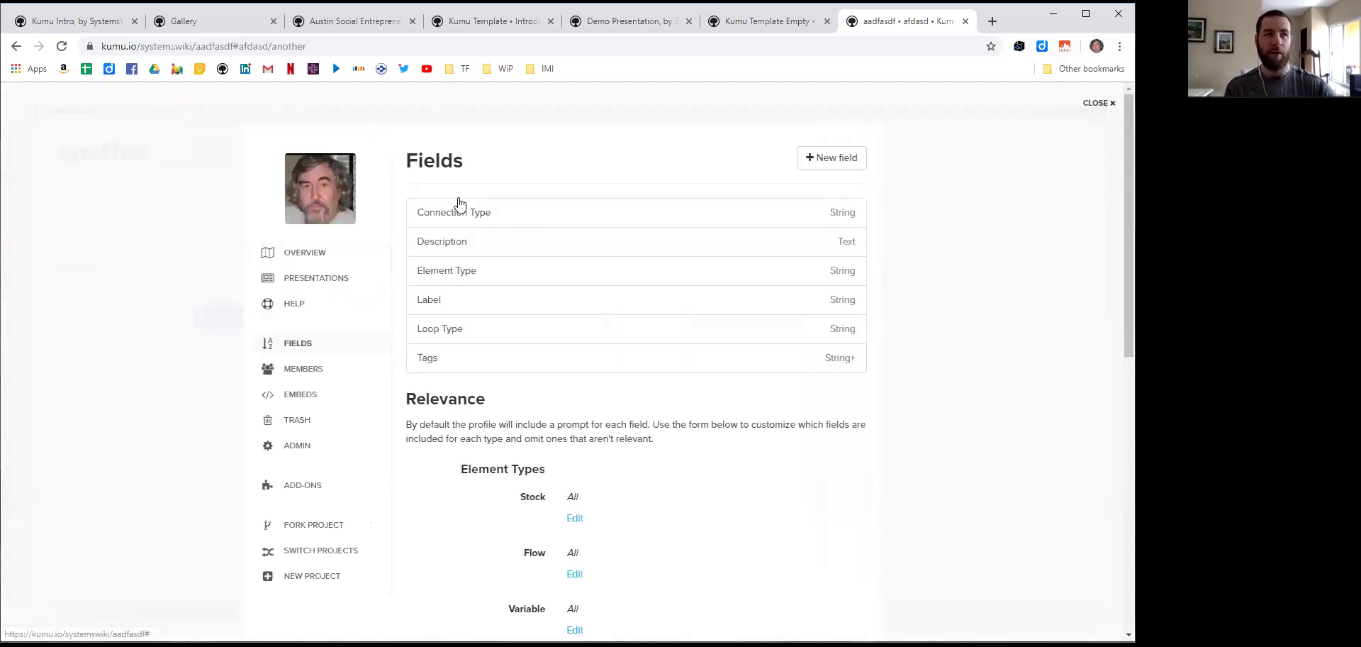
click(456, 222)
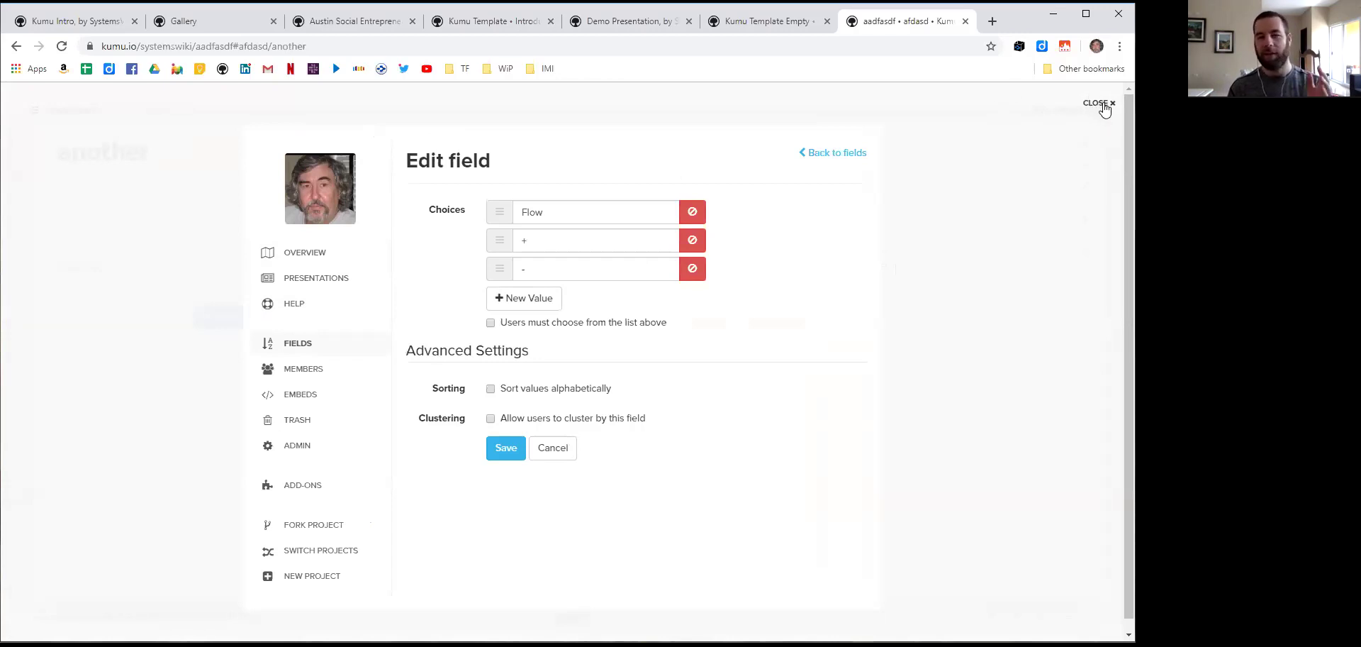
click(1104, 105)
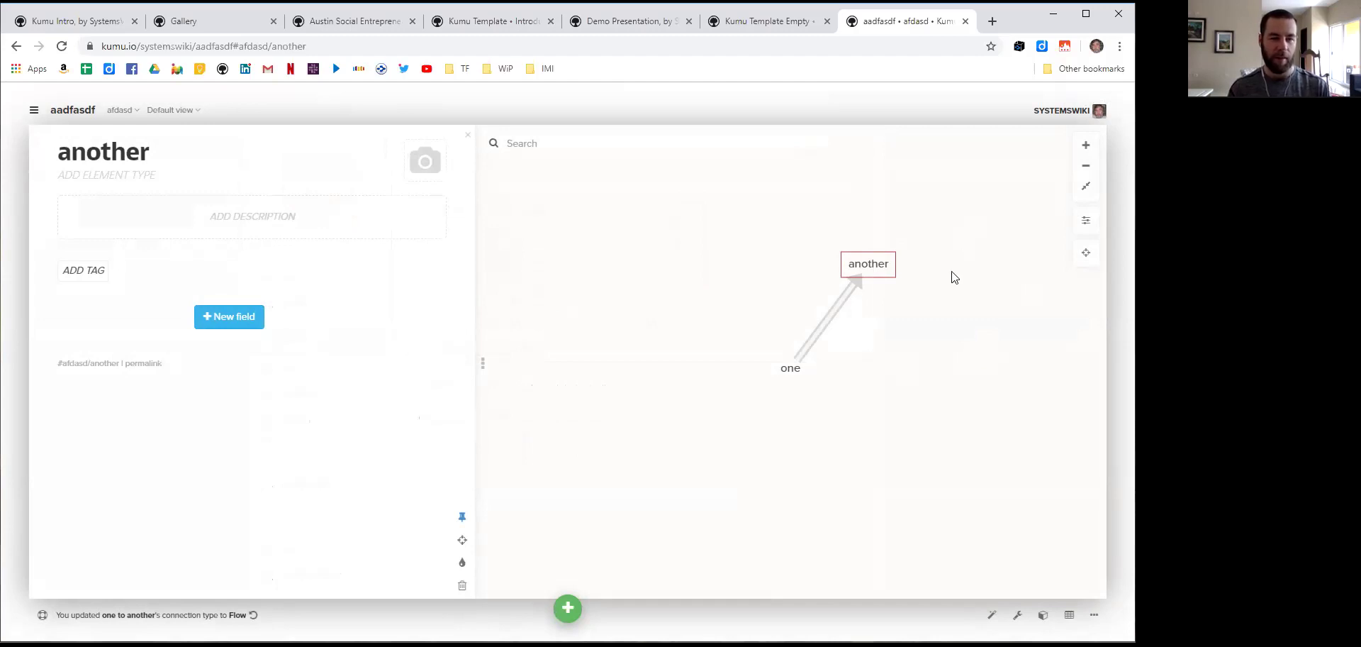
Try to decorate the connection from one to another with a fixed width of 9 and a fixed orange color
click(820, 329)
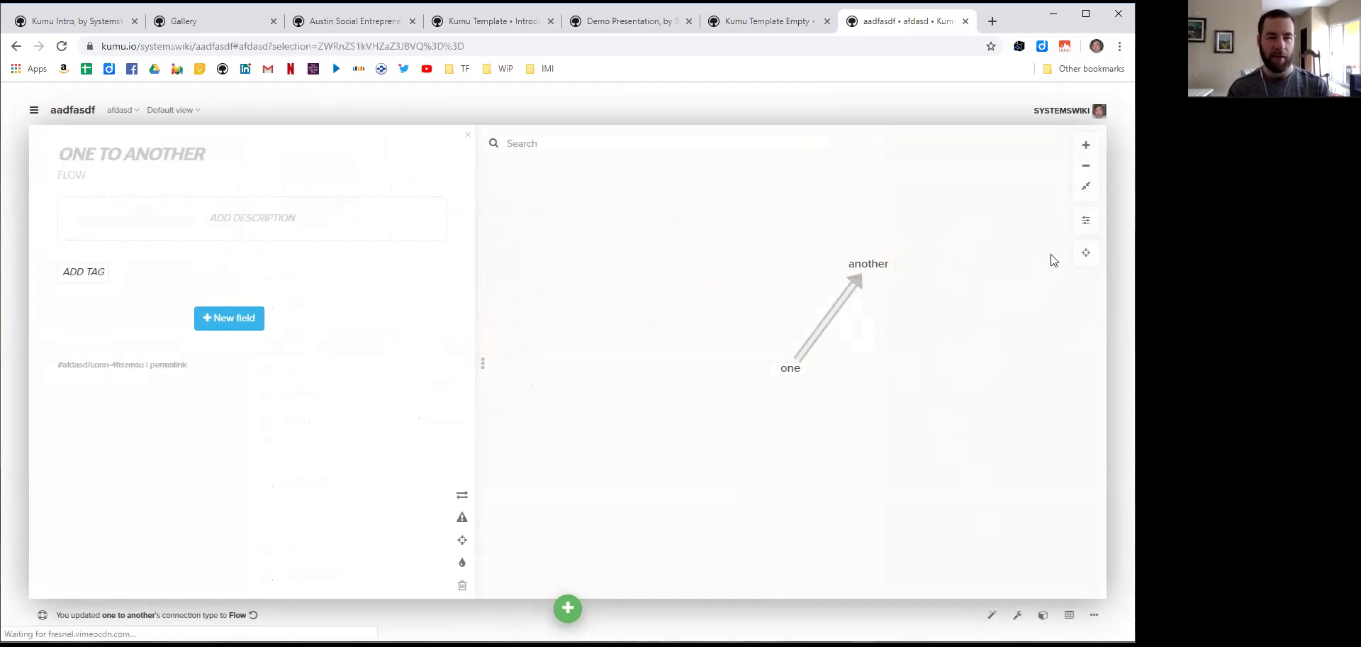
click(1084, 221)
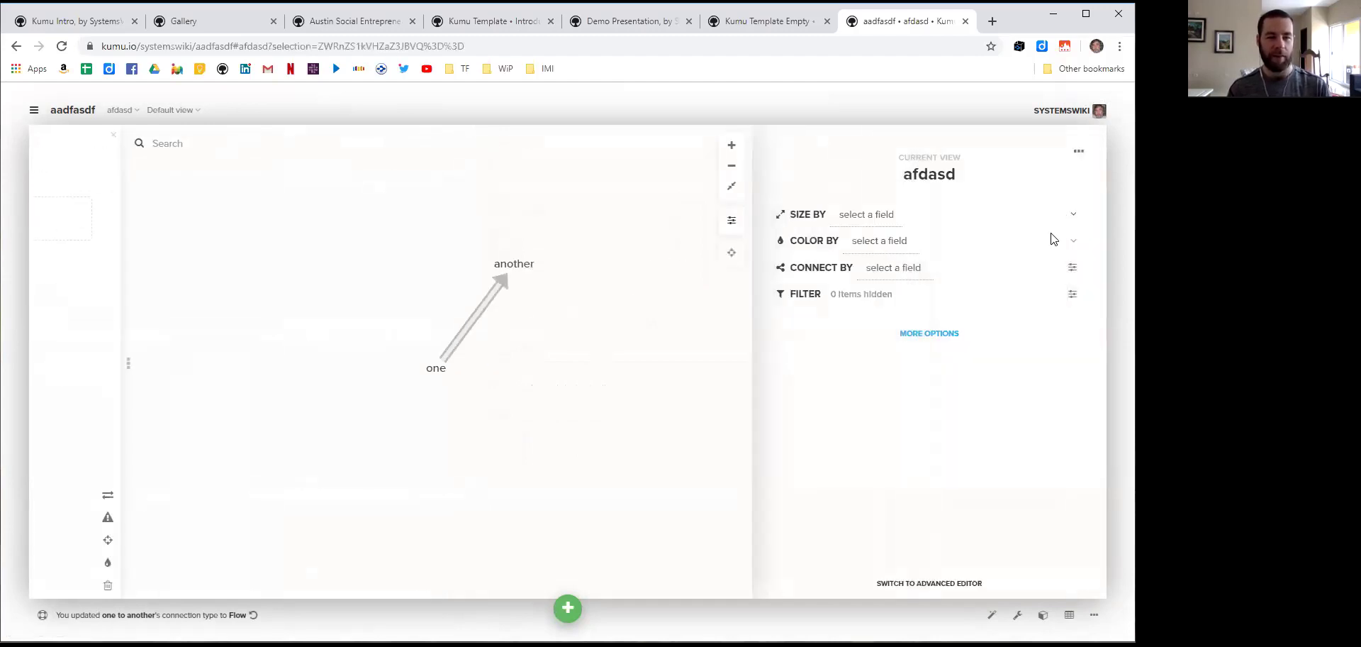
click(958, 334)
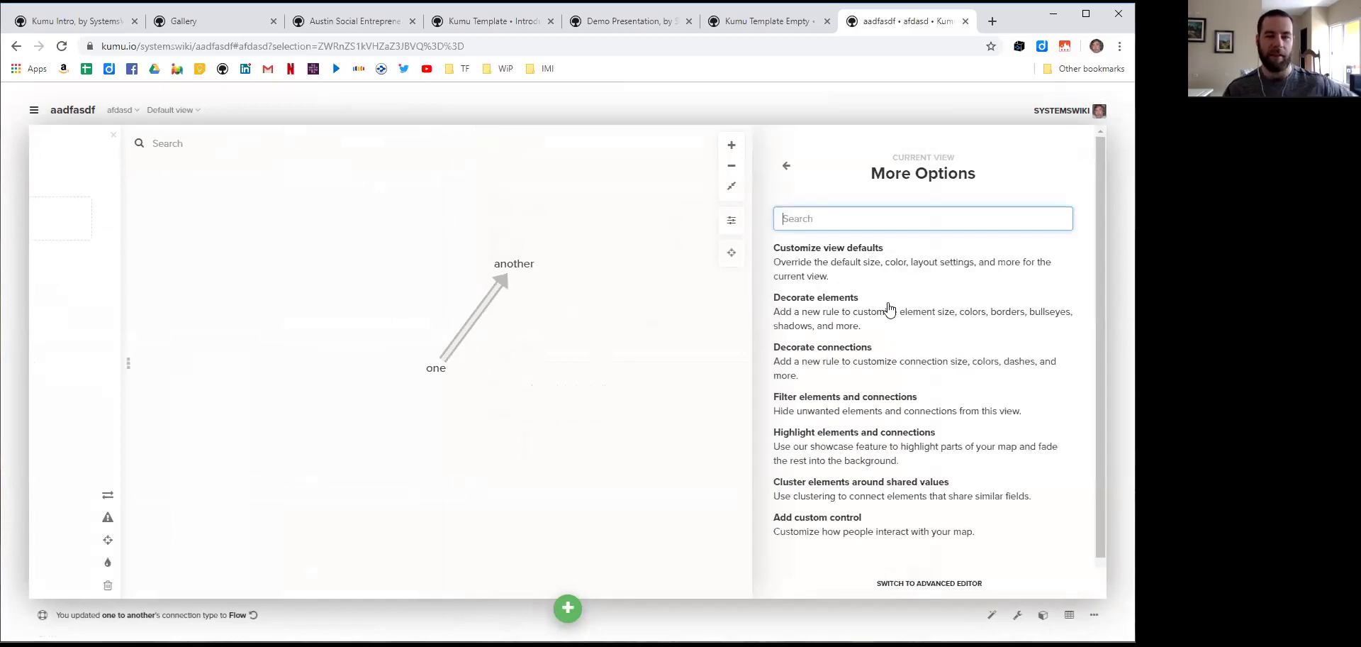
click(853, 353)
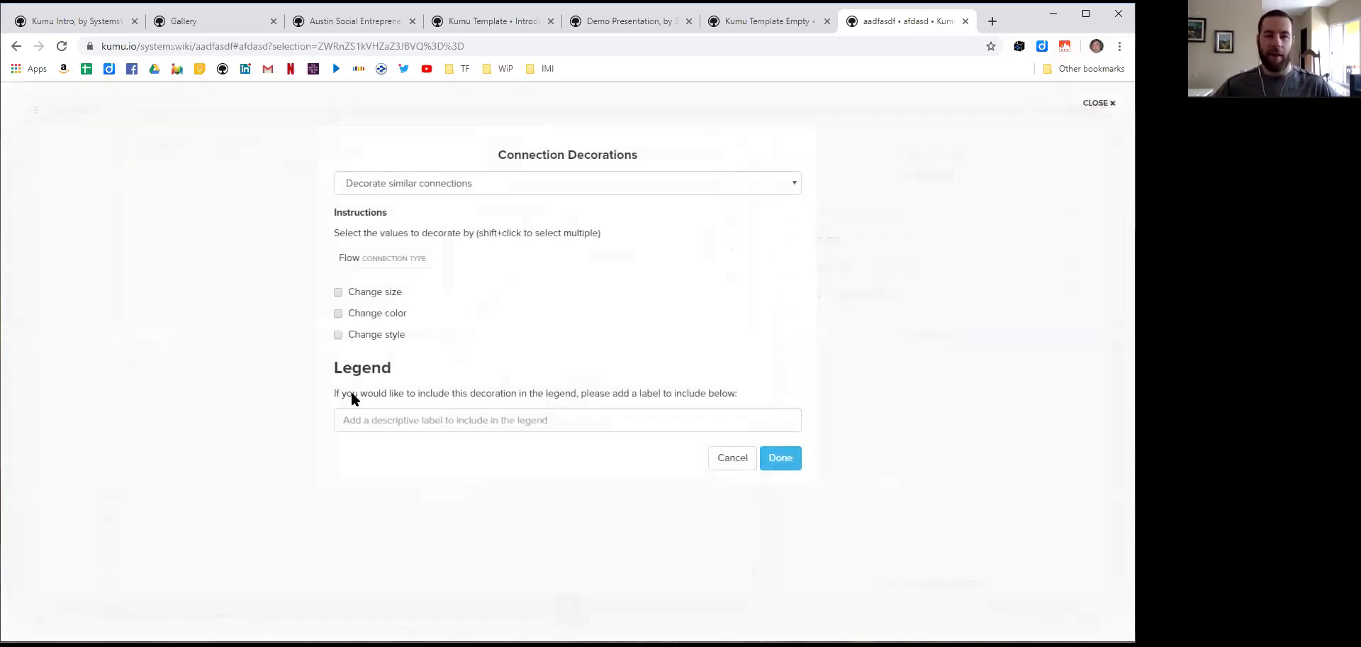
click(338, 293)
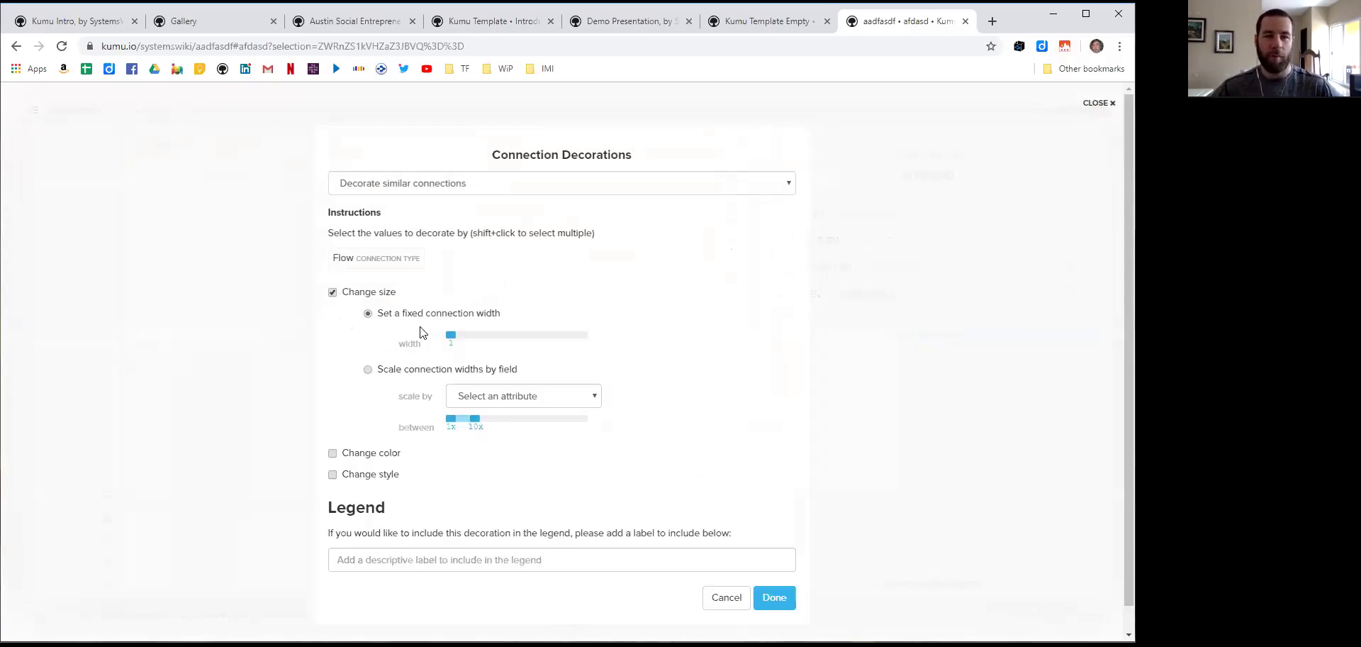
drag(455, 339, 473, 338)
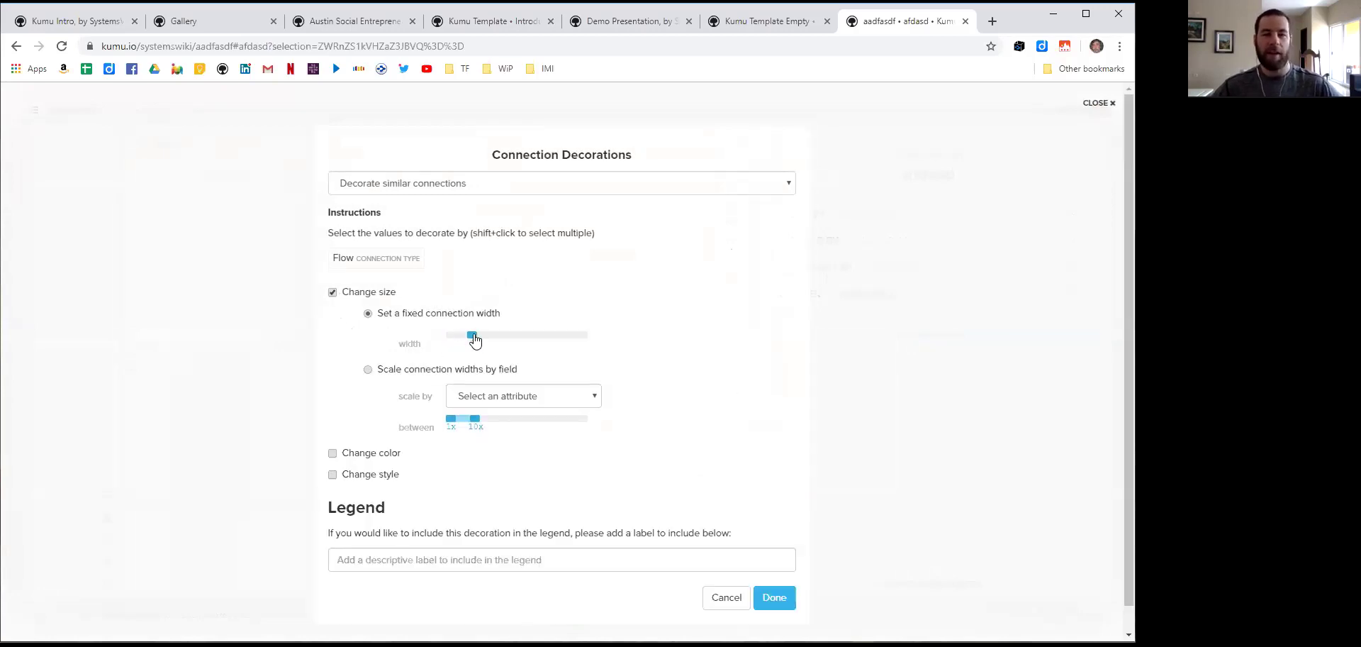
click(354, 454)
click(488, 498)
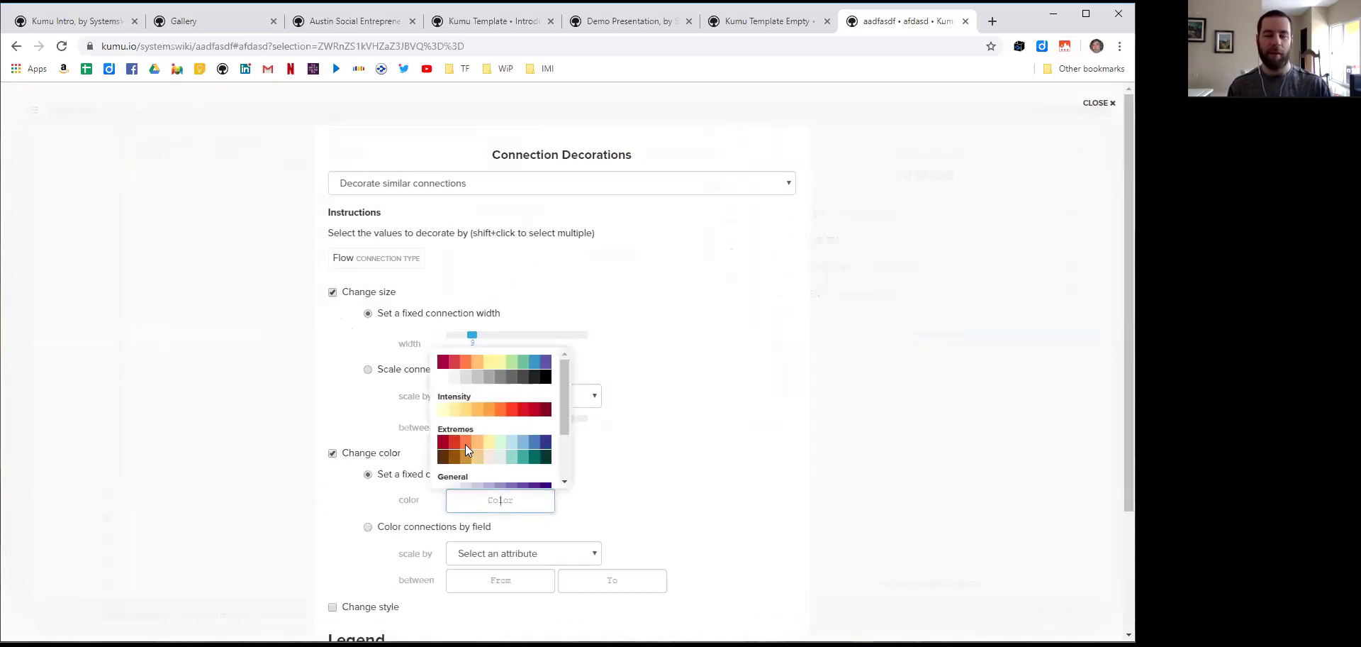
click(465, 442)
scroll(866, 425, down, 3)
click(775, 572)
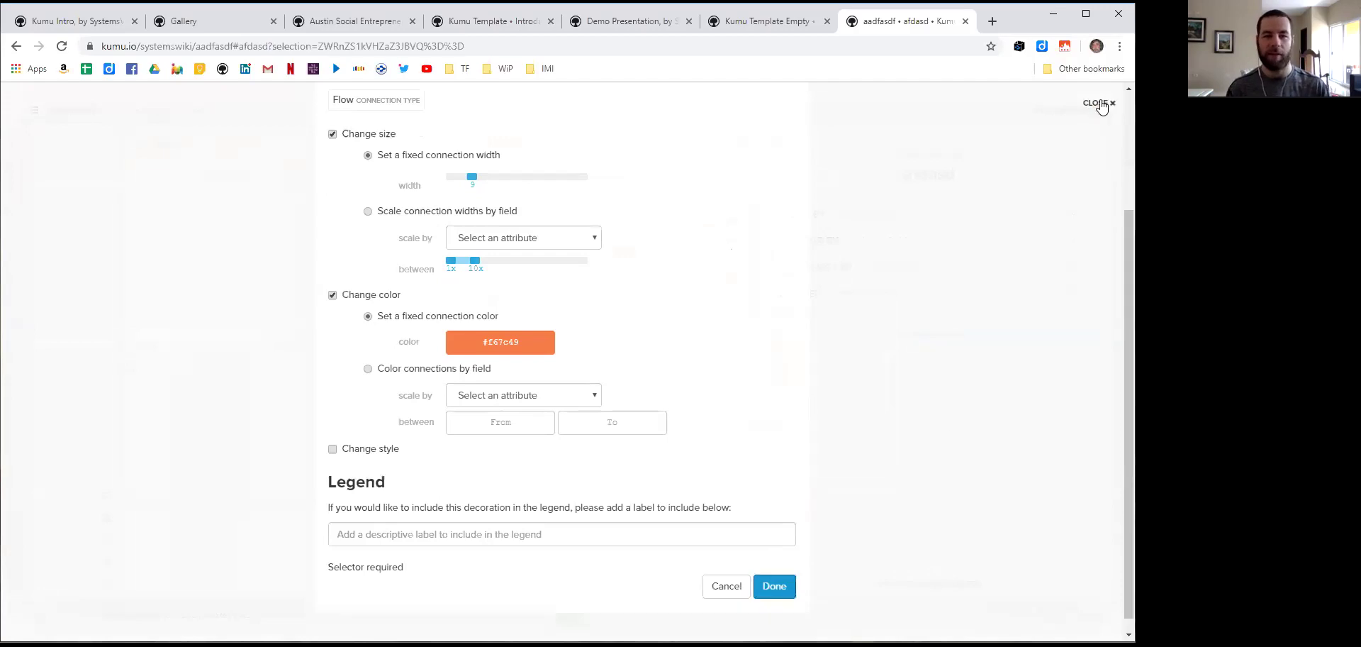
click(1100, 103)
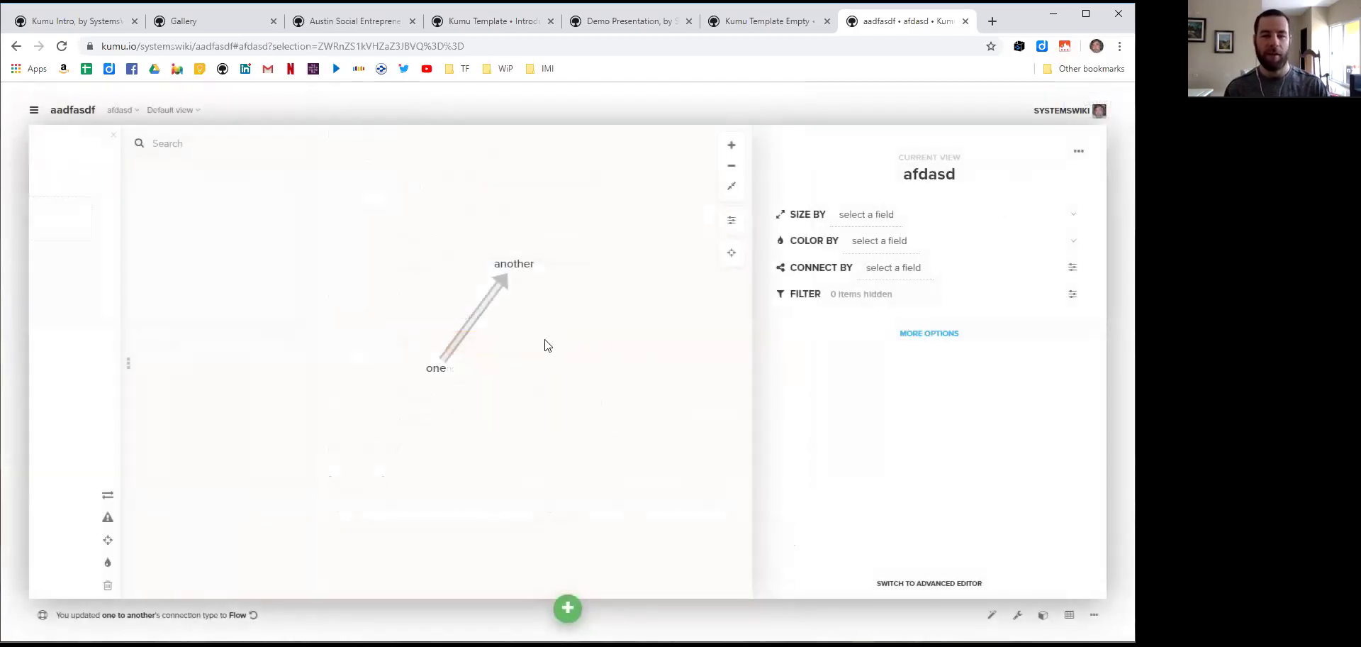
Decorate connections of type Flow with the fixed blue color #3596c0 and move the element another slightly away from its position
click(928, 333)
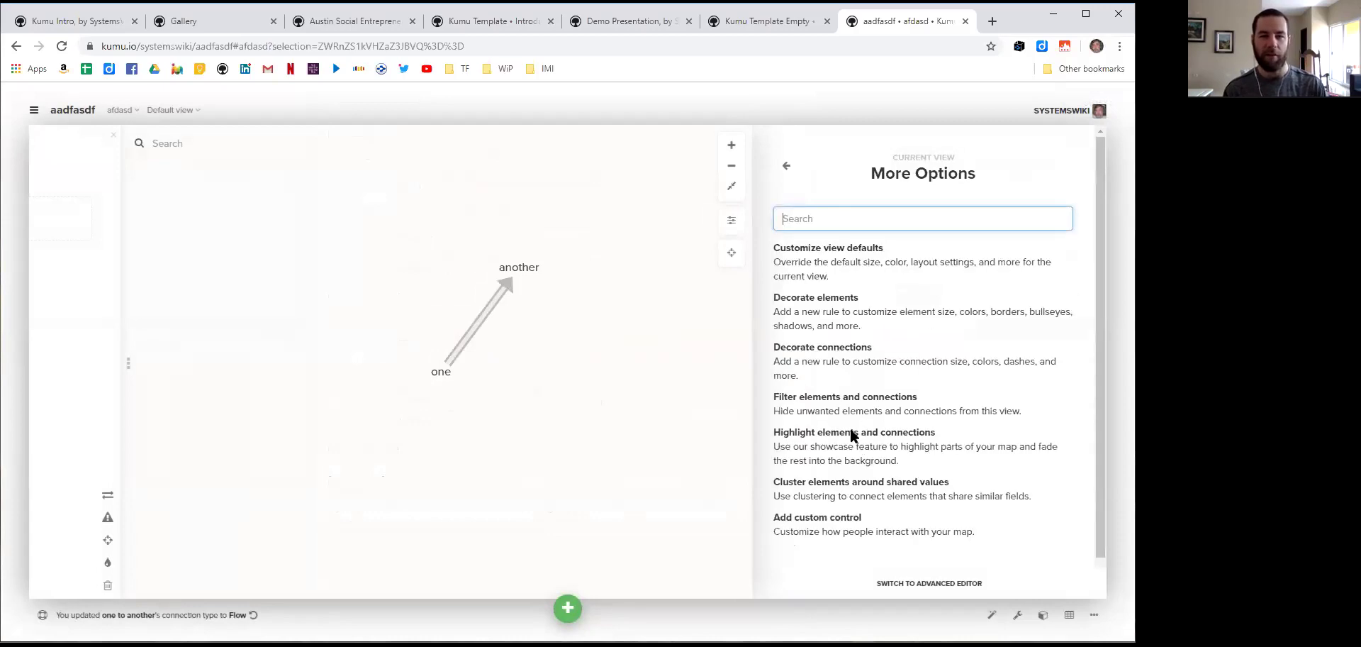
click(850, 348)
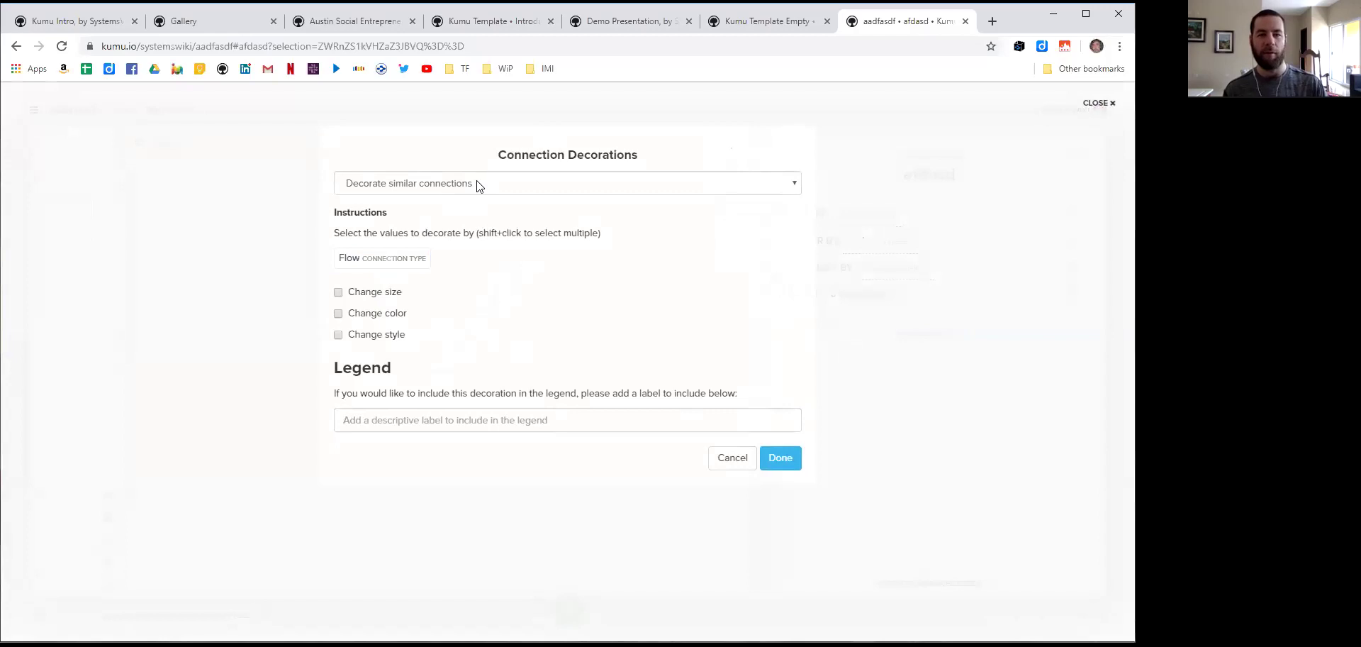
click(361, 312)
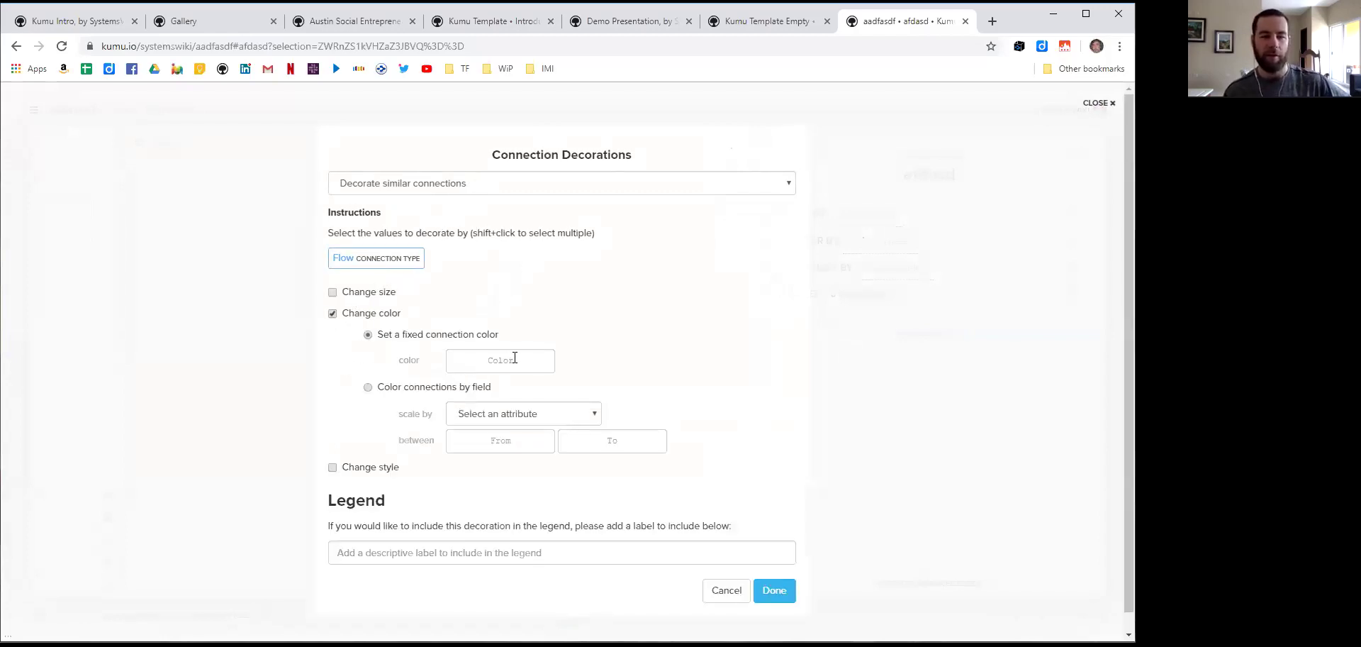
click(514, 360)
click(535, 389)
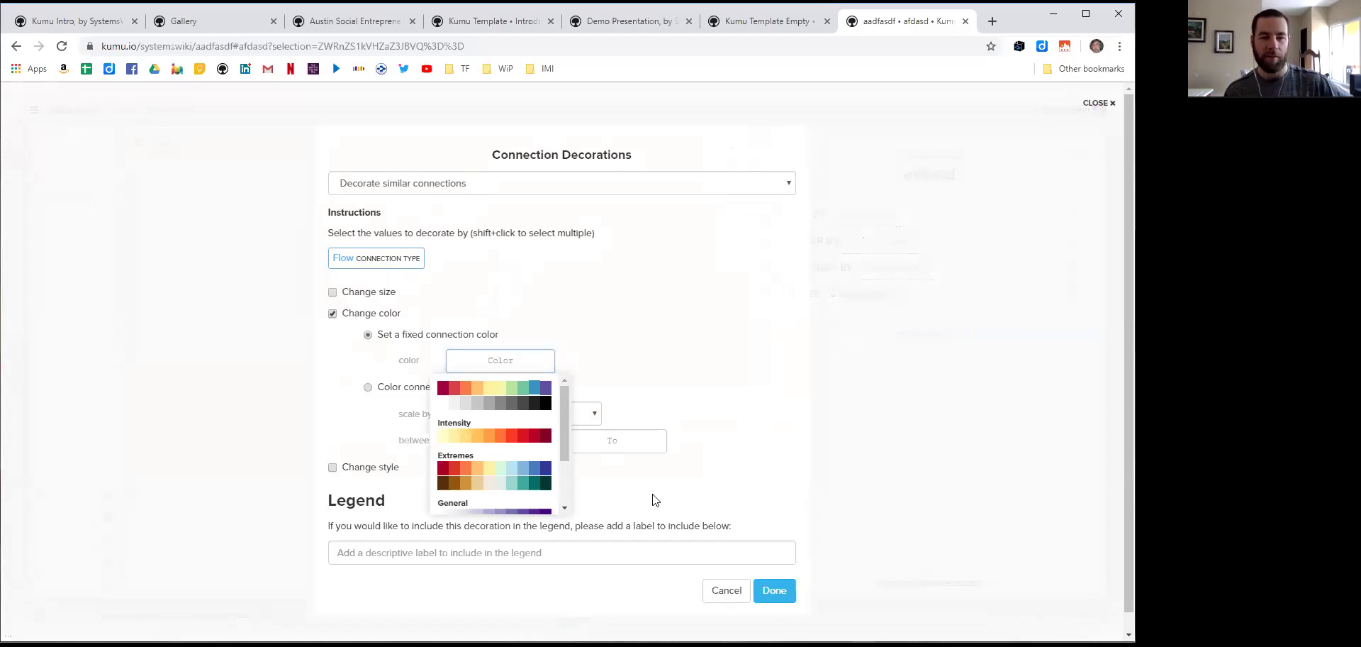
click(775, 591)
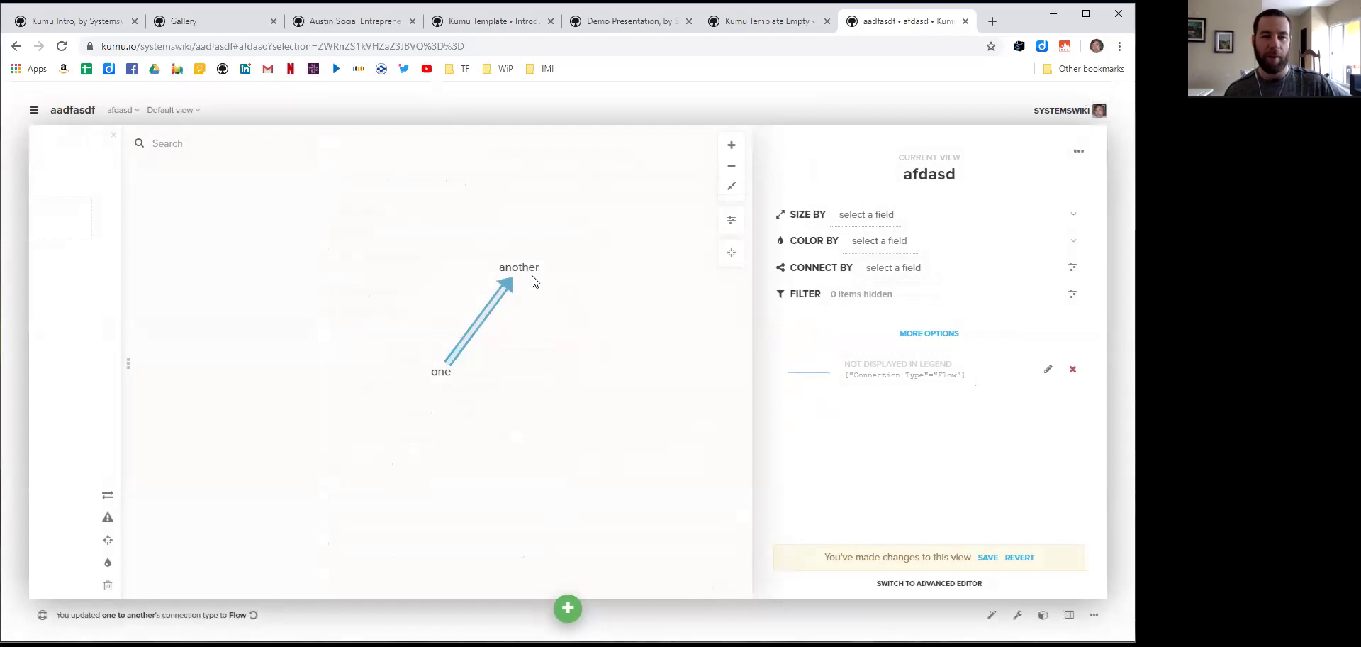
drag(506, 282, 550, 301)
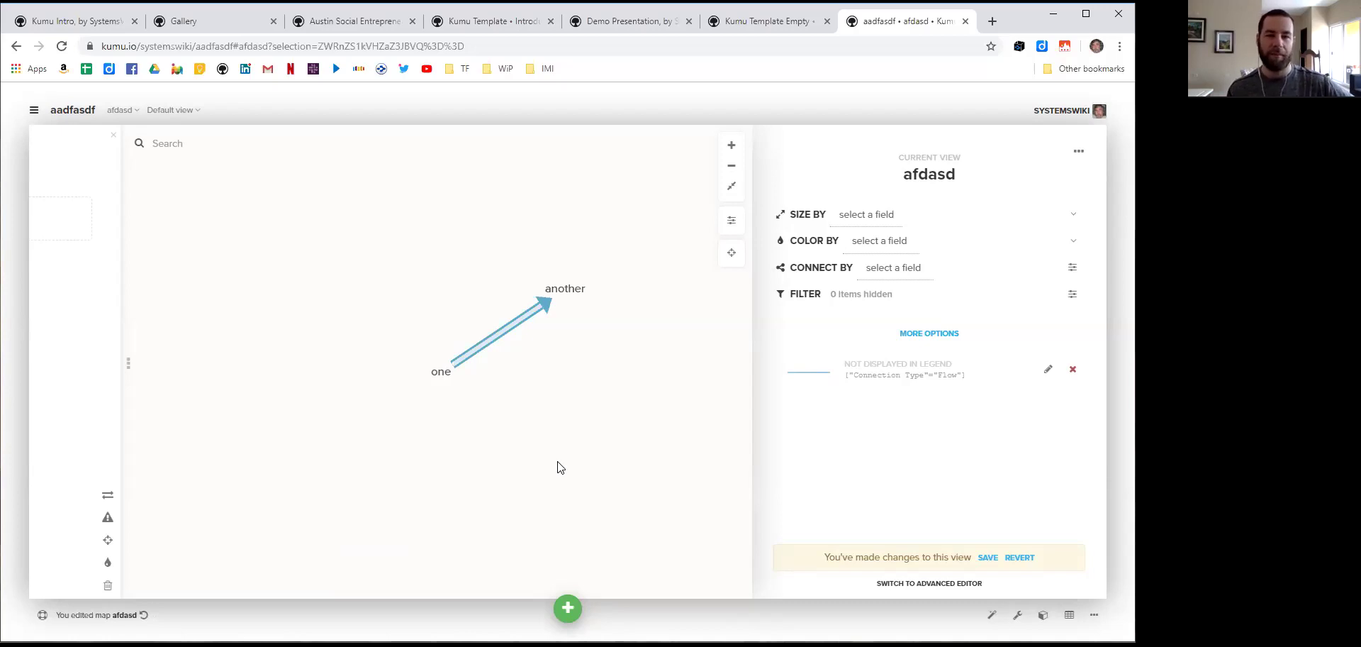
click(930, 333)
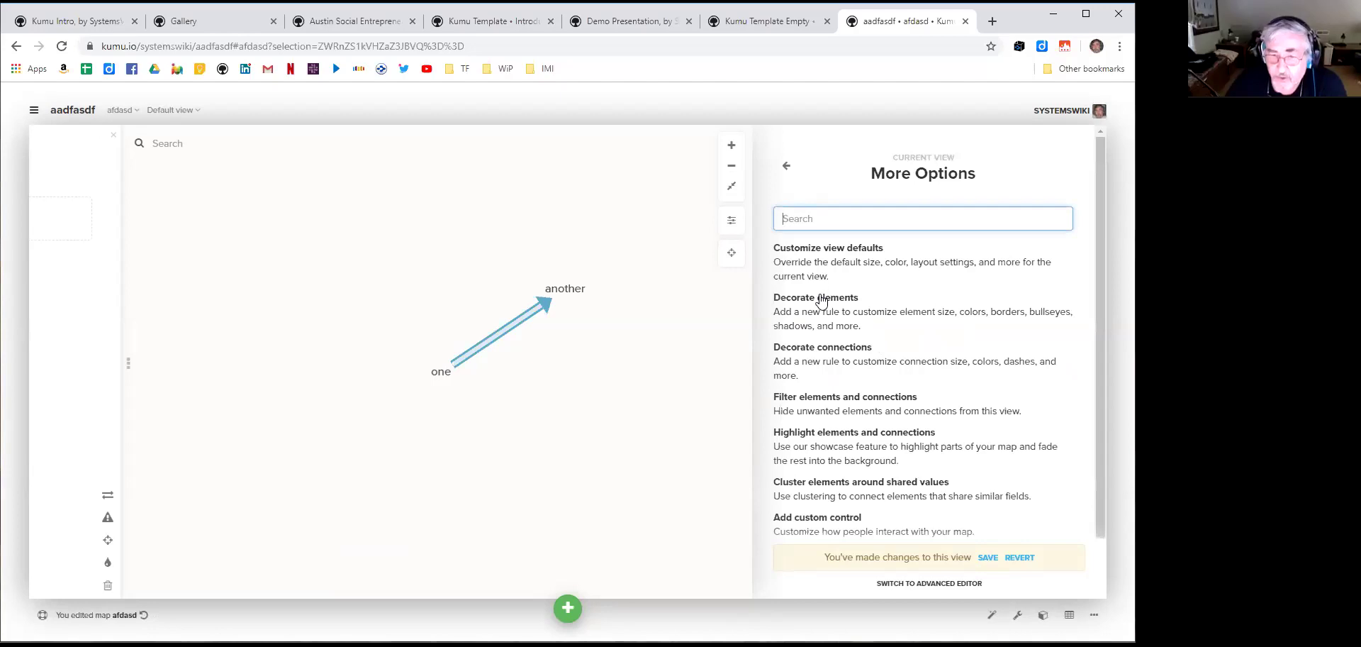
click(826, 358)
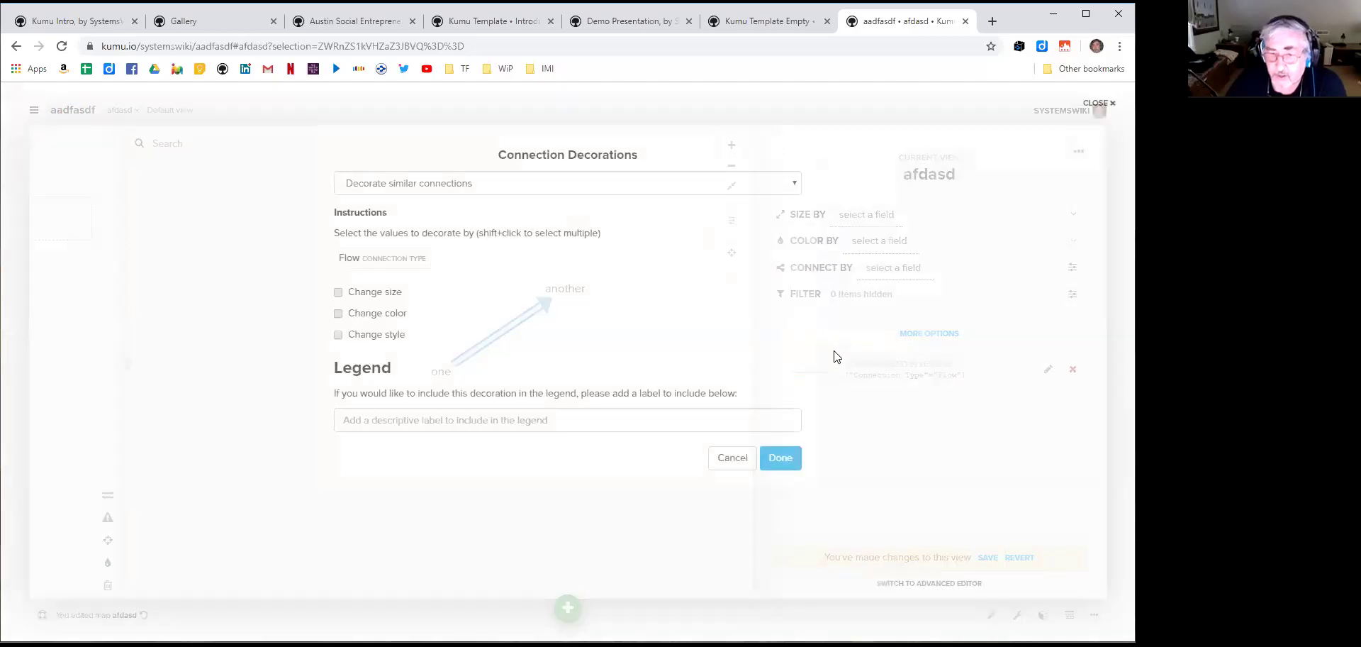
click(399, 259)
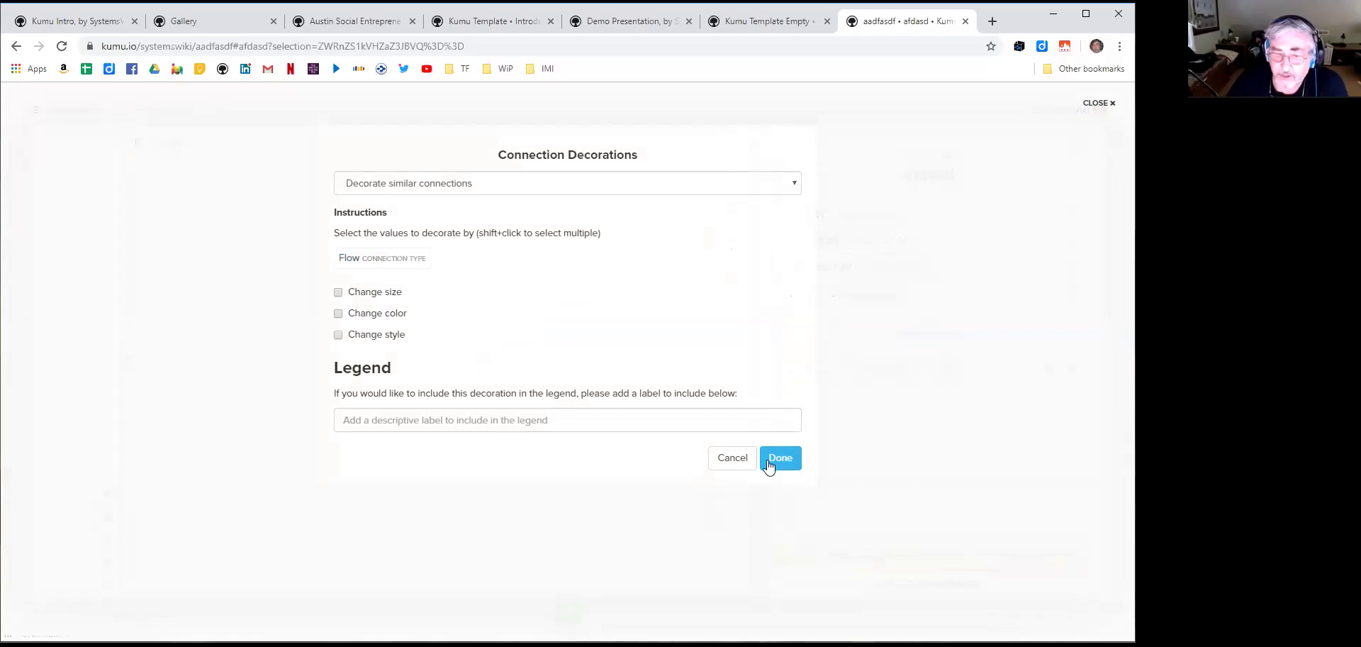
click(737, 459)
click(1081, 162)
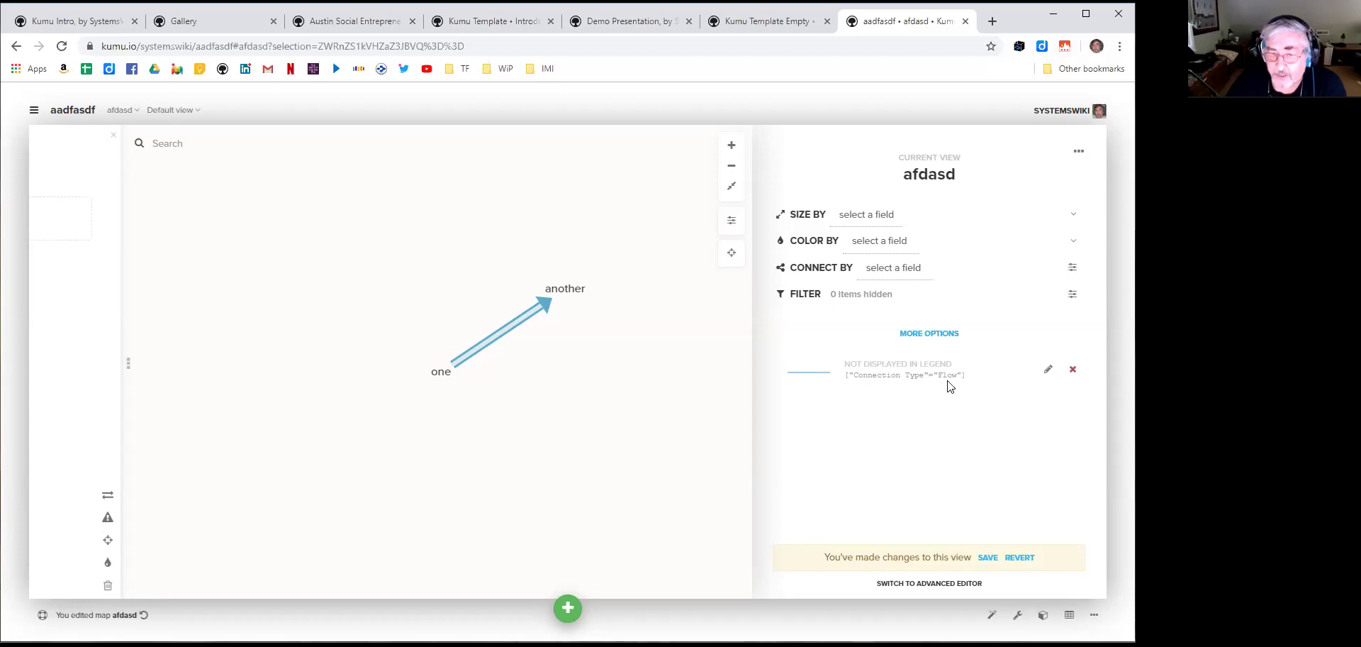
Review the Flow connection decoration's settings and its rule in the view code, then return to the basic editor
click(1049, 370)
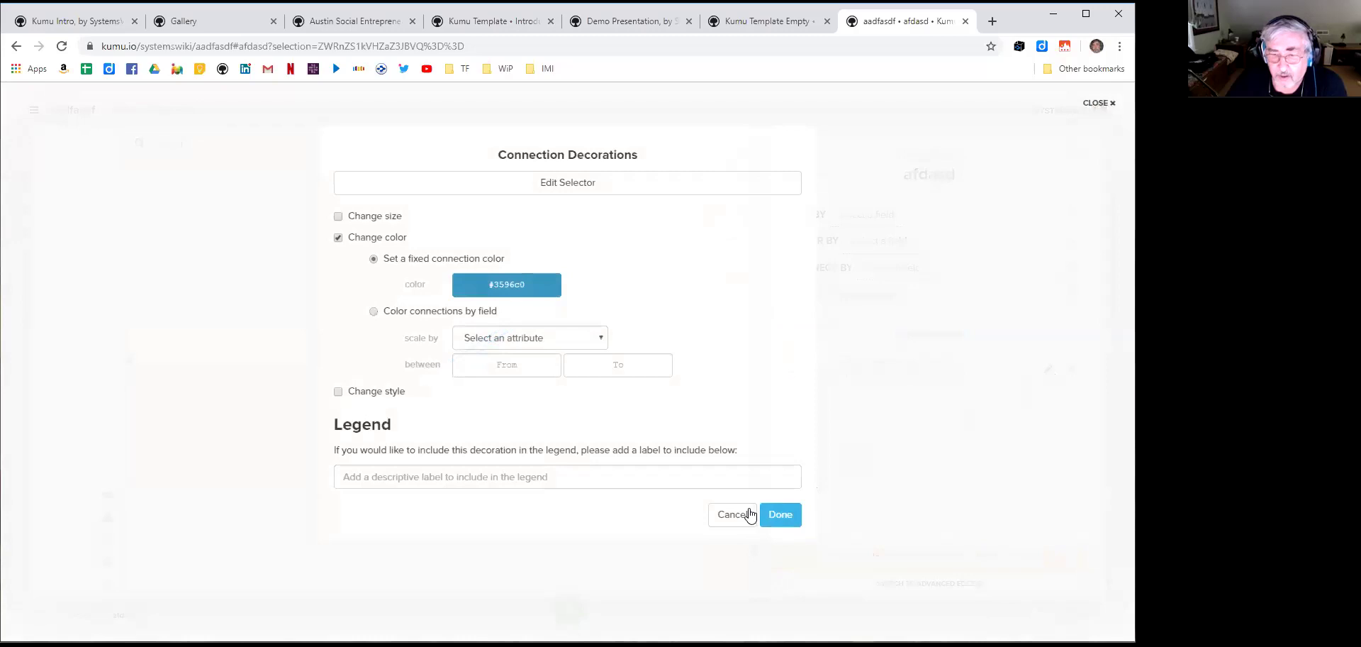
click(936, 584)
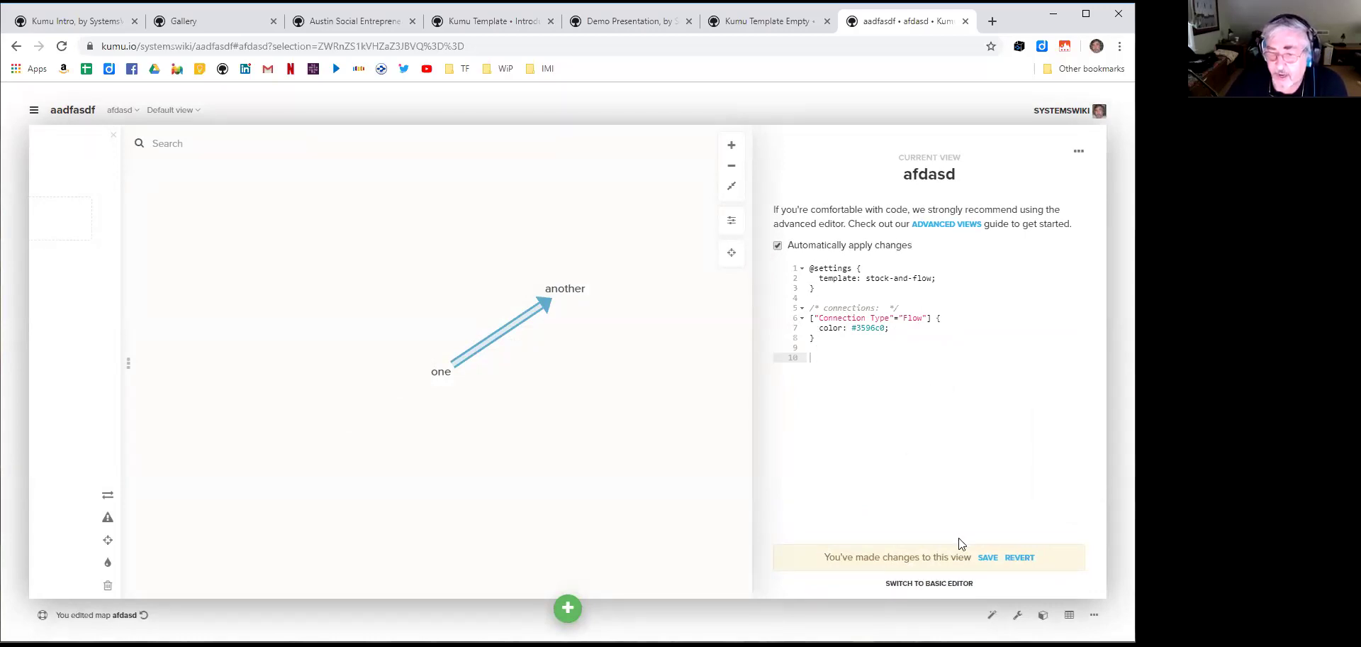
click(958, 583)
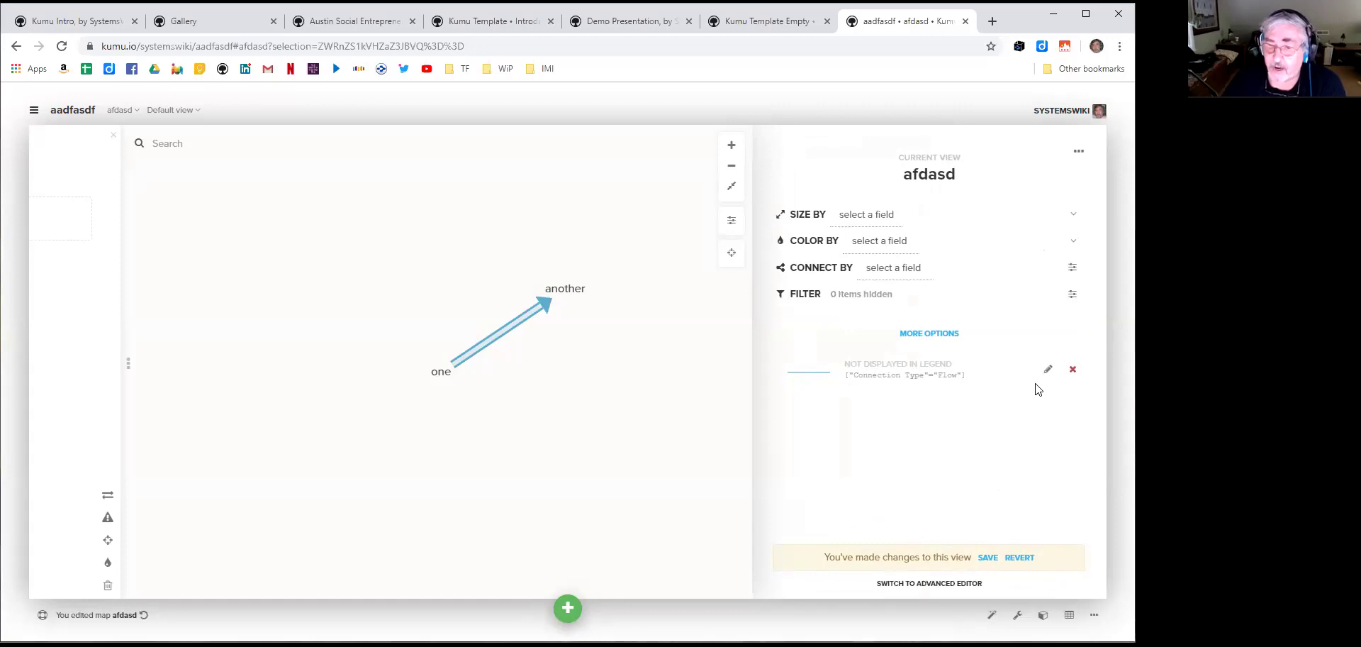
Look over the additional view options and the view code in the advanced editor, and close the view settings
click(943, 336)
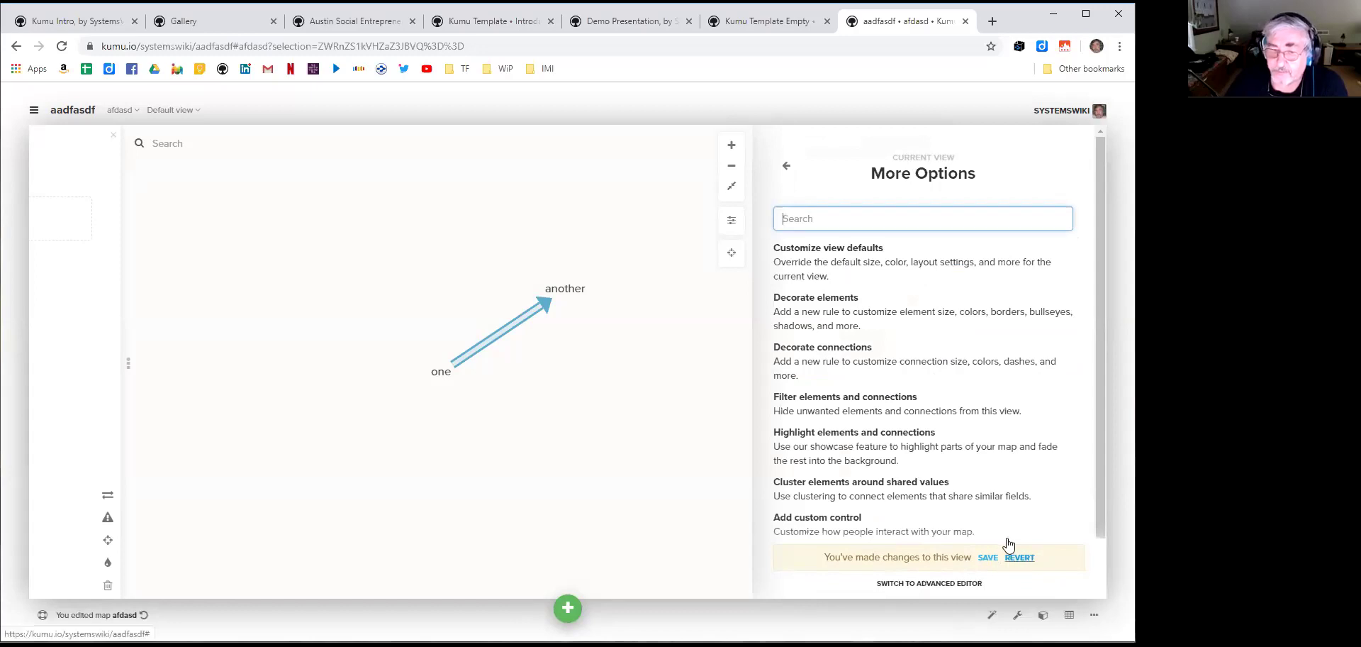
scroll(1019, 420, down, 1)
scroll(1019, 420, up, 1)
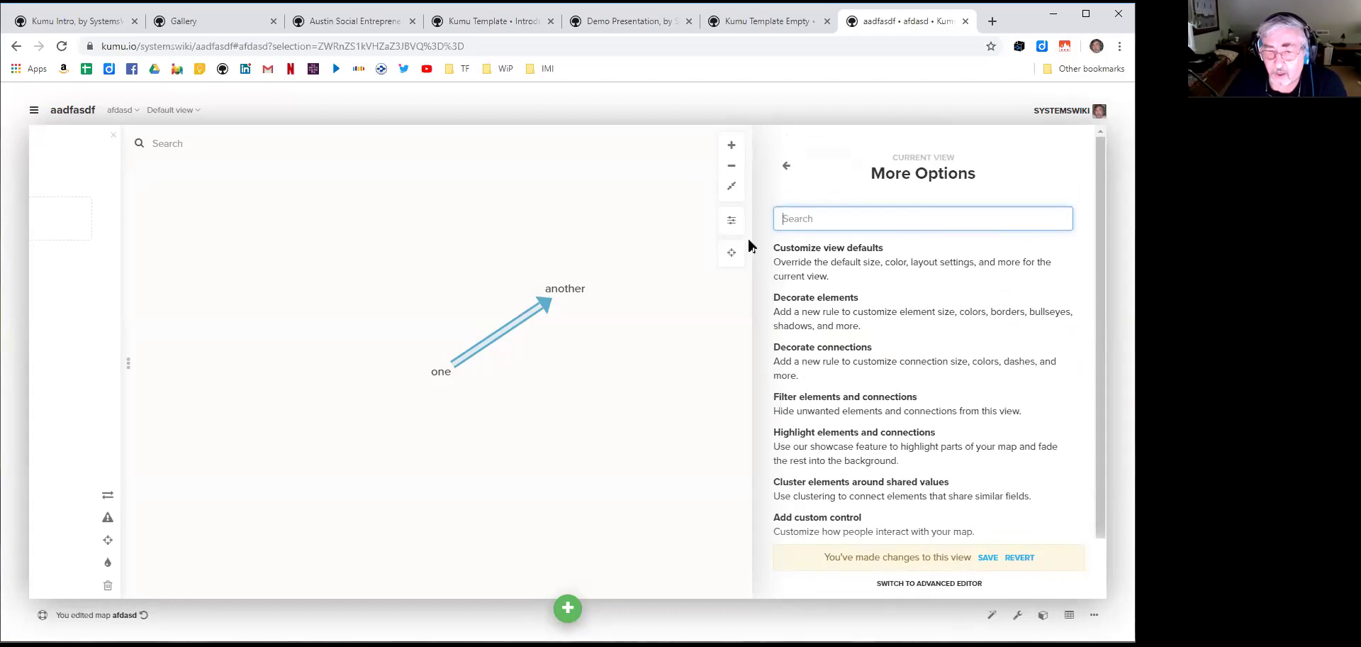
click(954, 582)
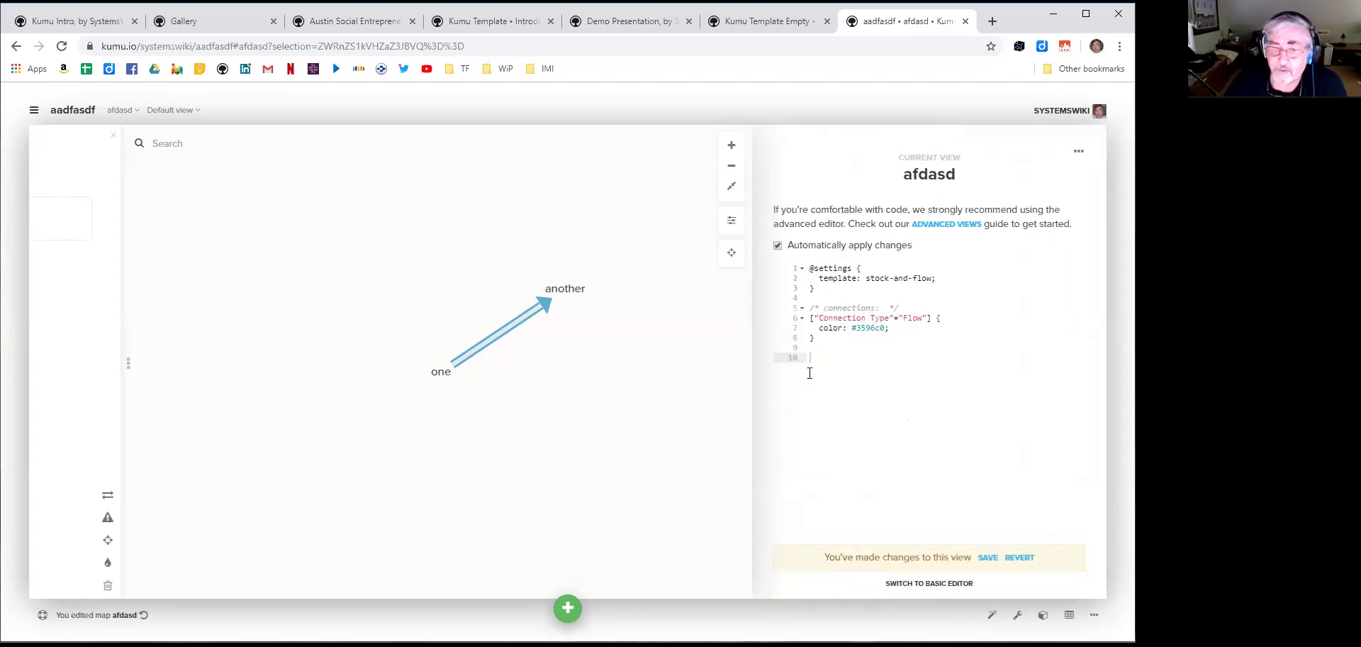
click(732, 221)
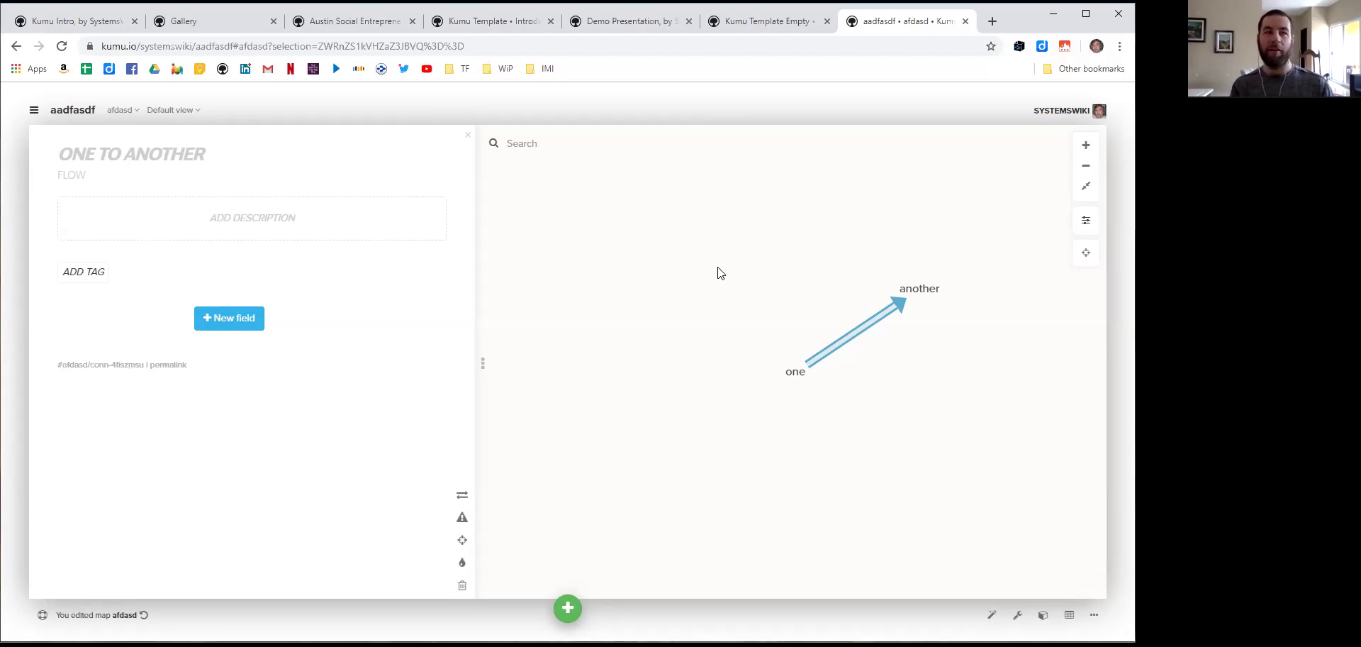
Examine the Austin Social Innovation view's code in the advanced editor, including its settings, element rules and connection rules
click(358, 24)
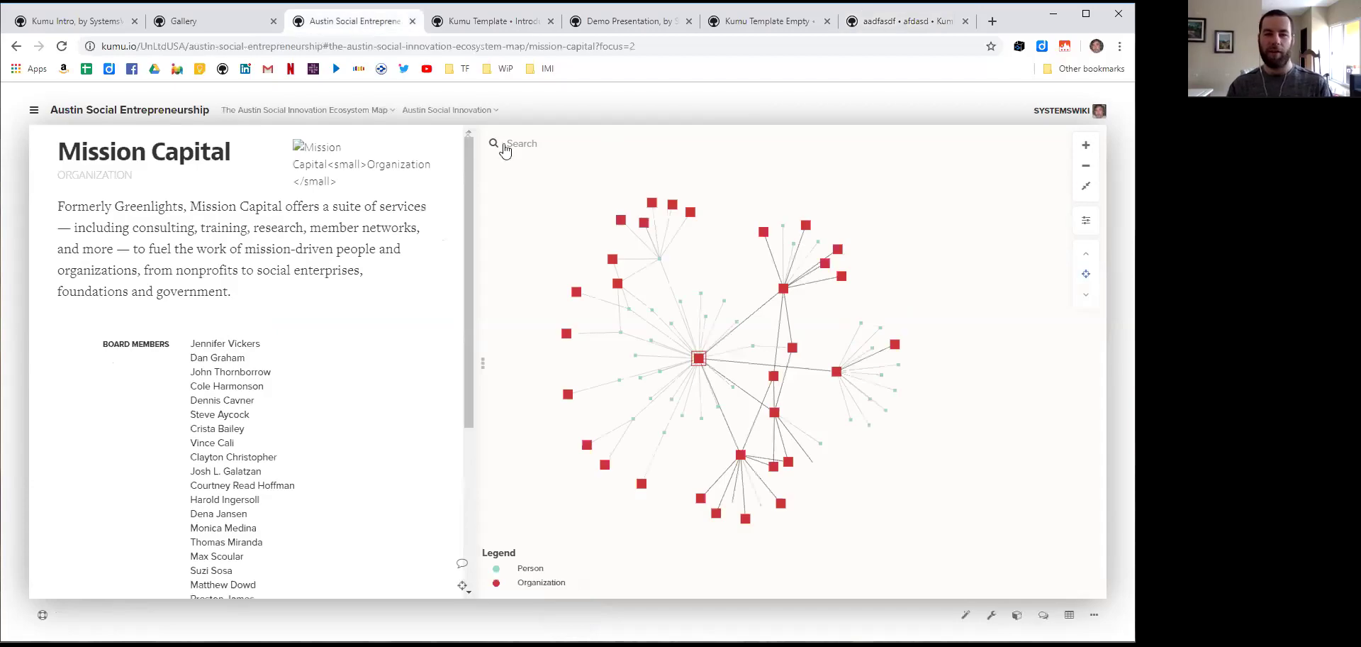
click(1086, 220)
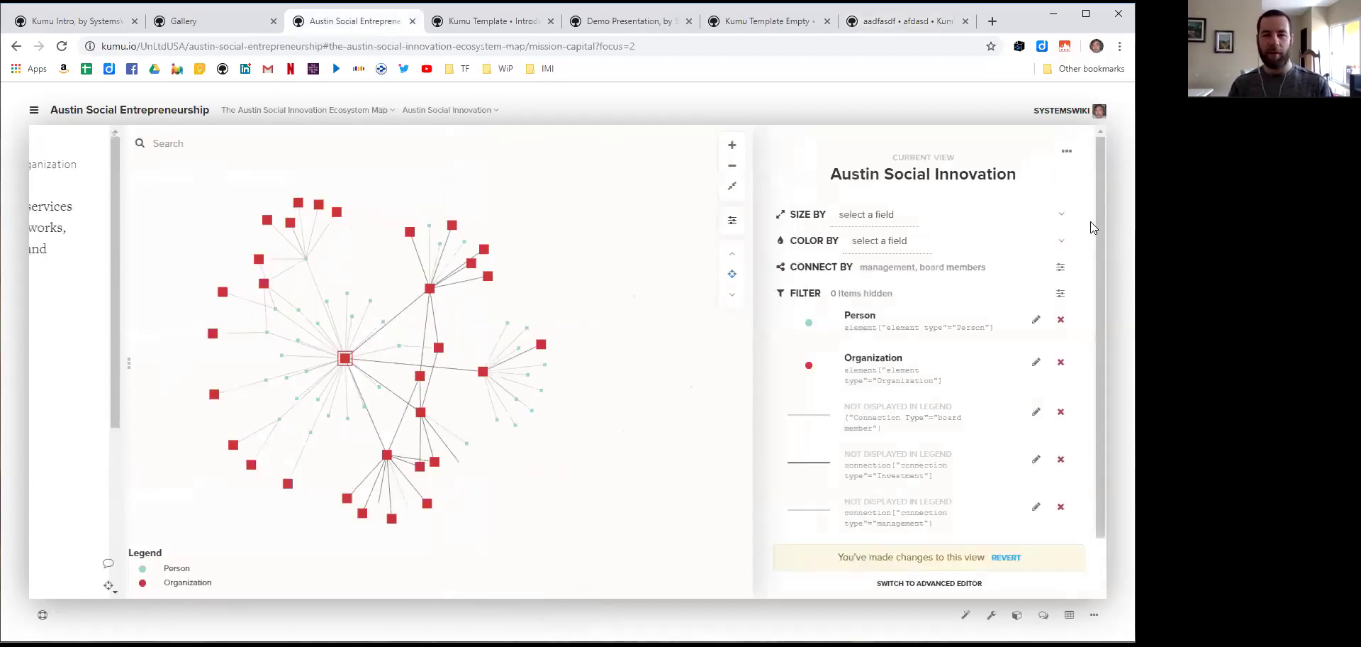
click(976, 586)
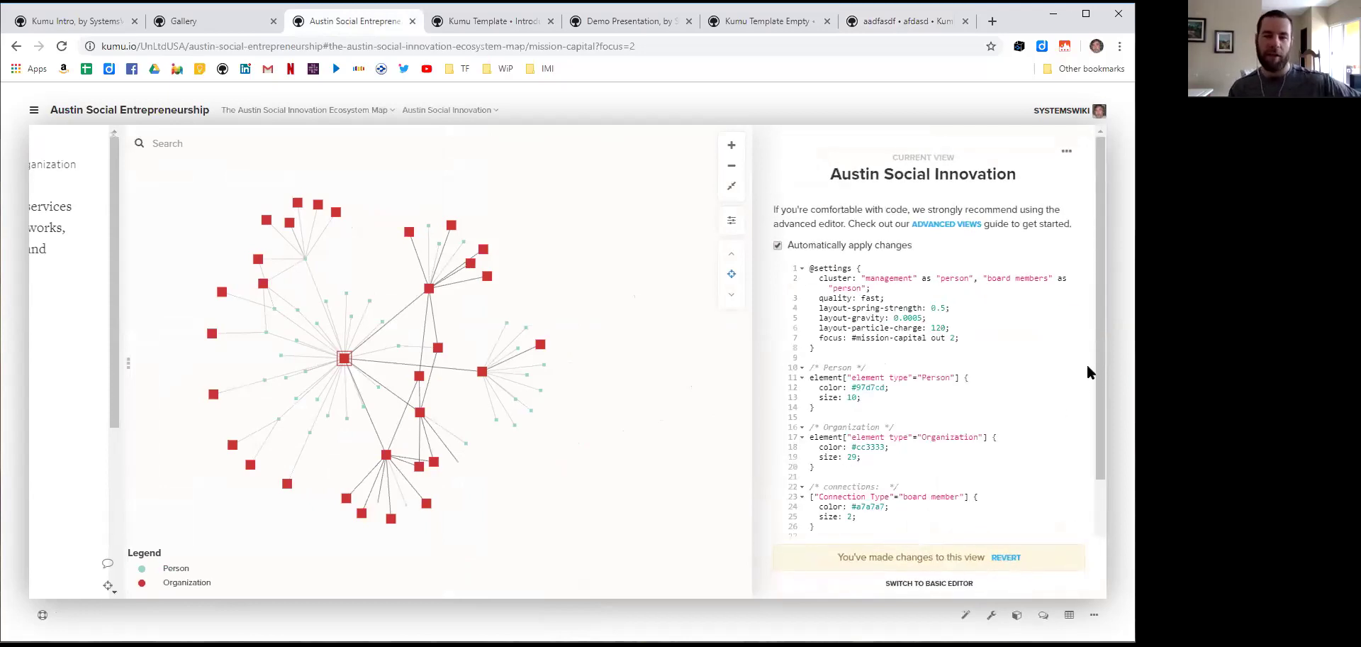
scroll(1070, 351, down, 2)
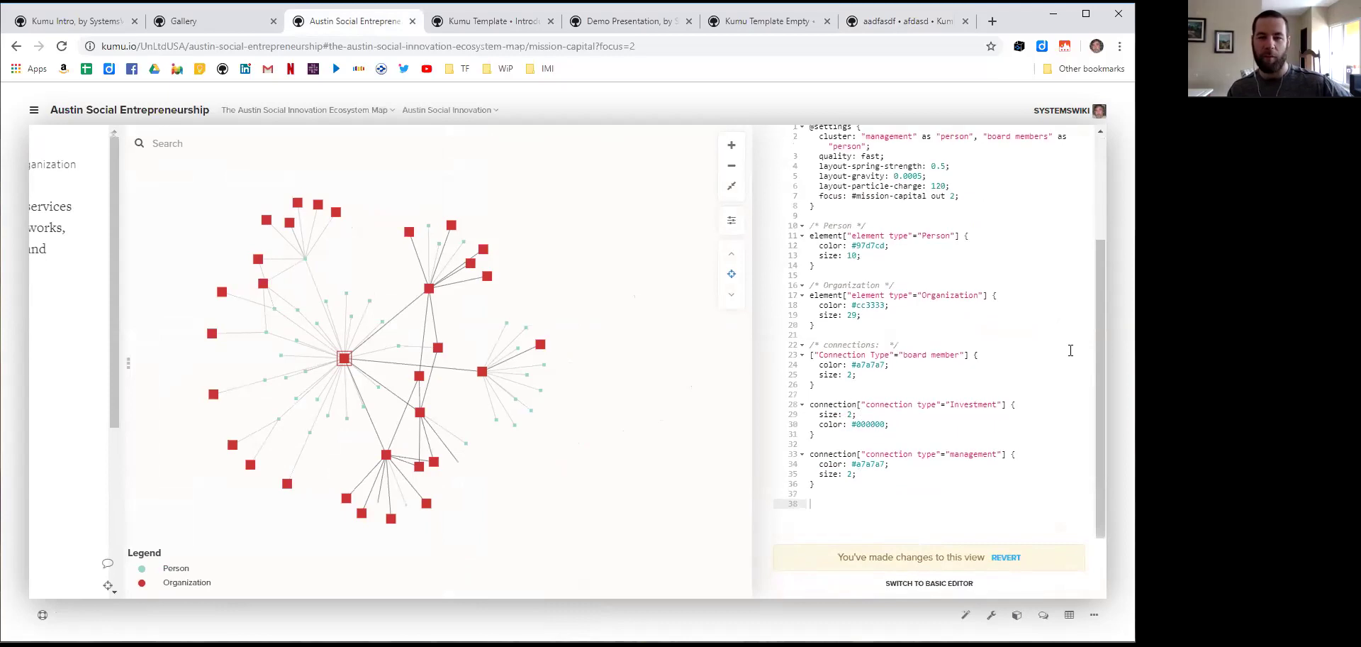
scroll(1071, 350, up, 2)
scroll(1070, 351, down, 2)
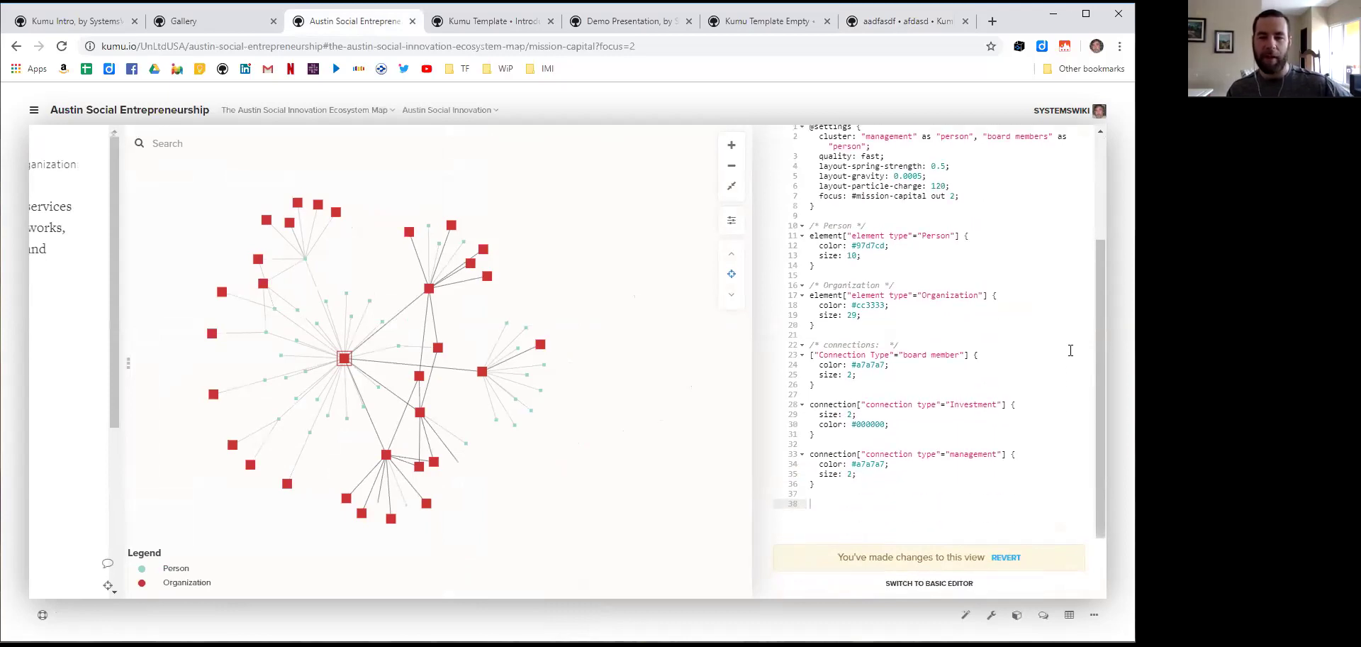
scroll(1071, 351, up, 2)
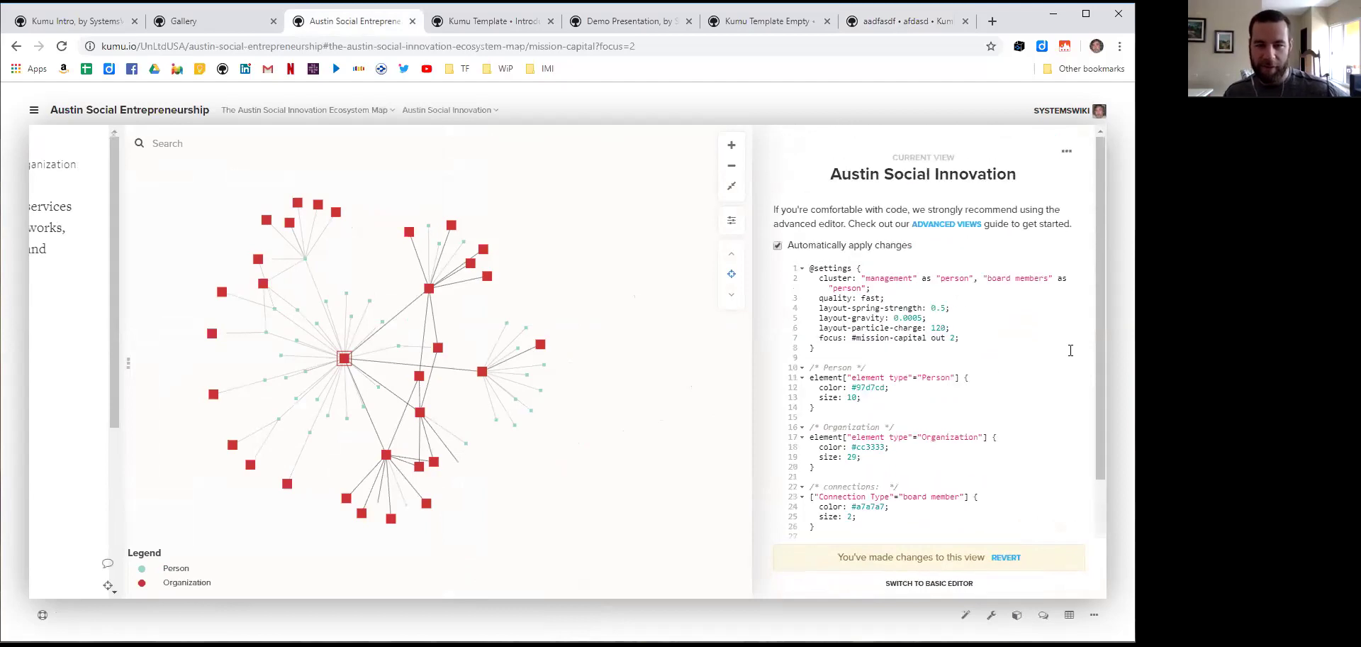
scroll(1071, 350, down, 1)
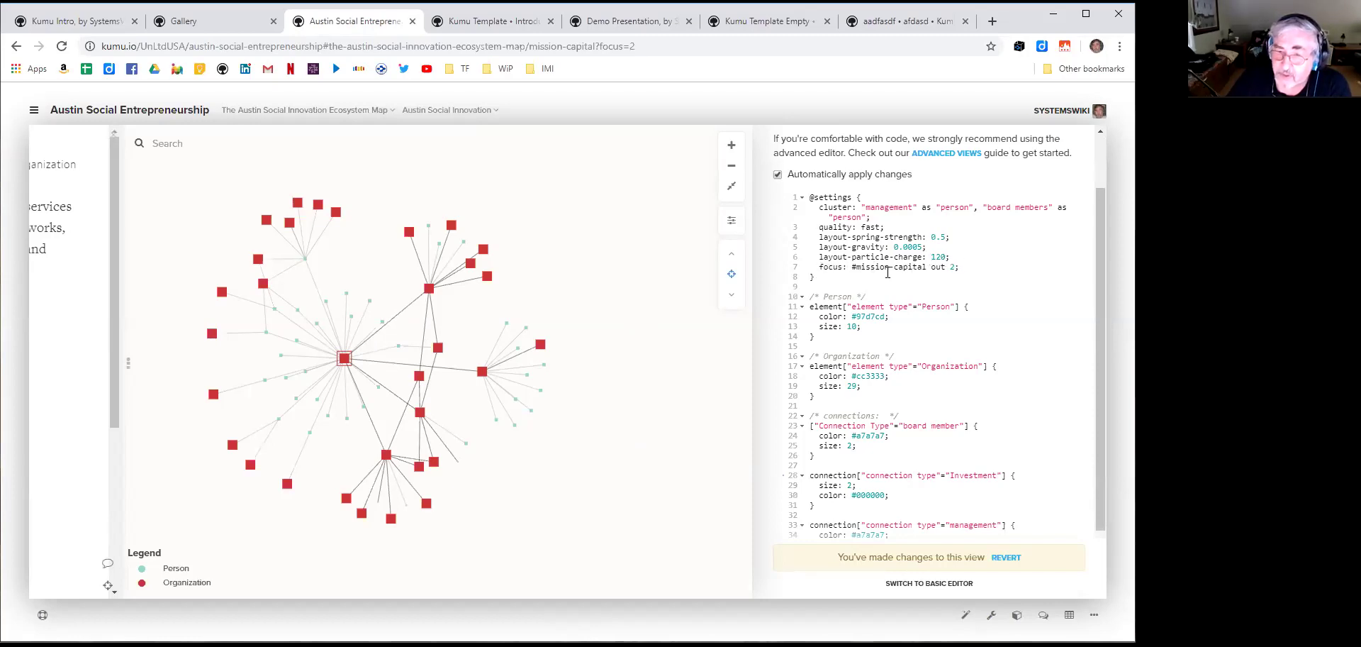
Clear the focus on Mission Capital and focus the map on the organization Bona Dea, expanded to 4 degrees out
click(731, 276)
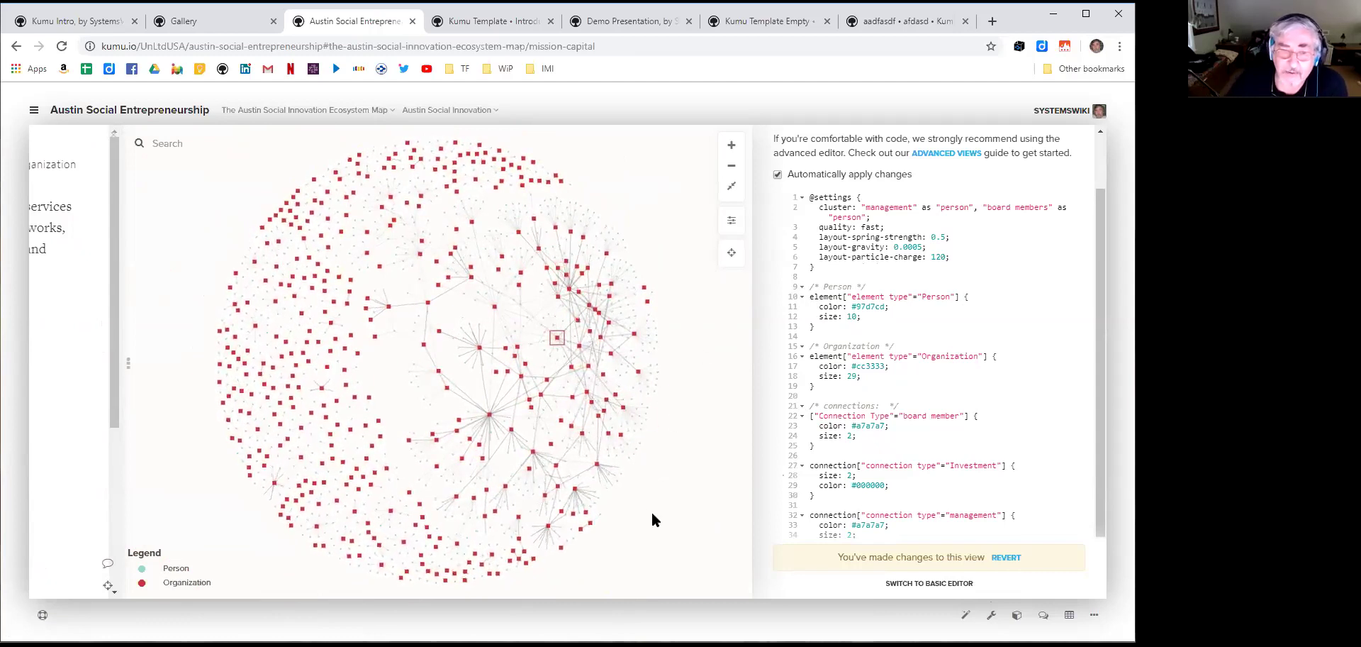
double_click(428, 305)
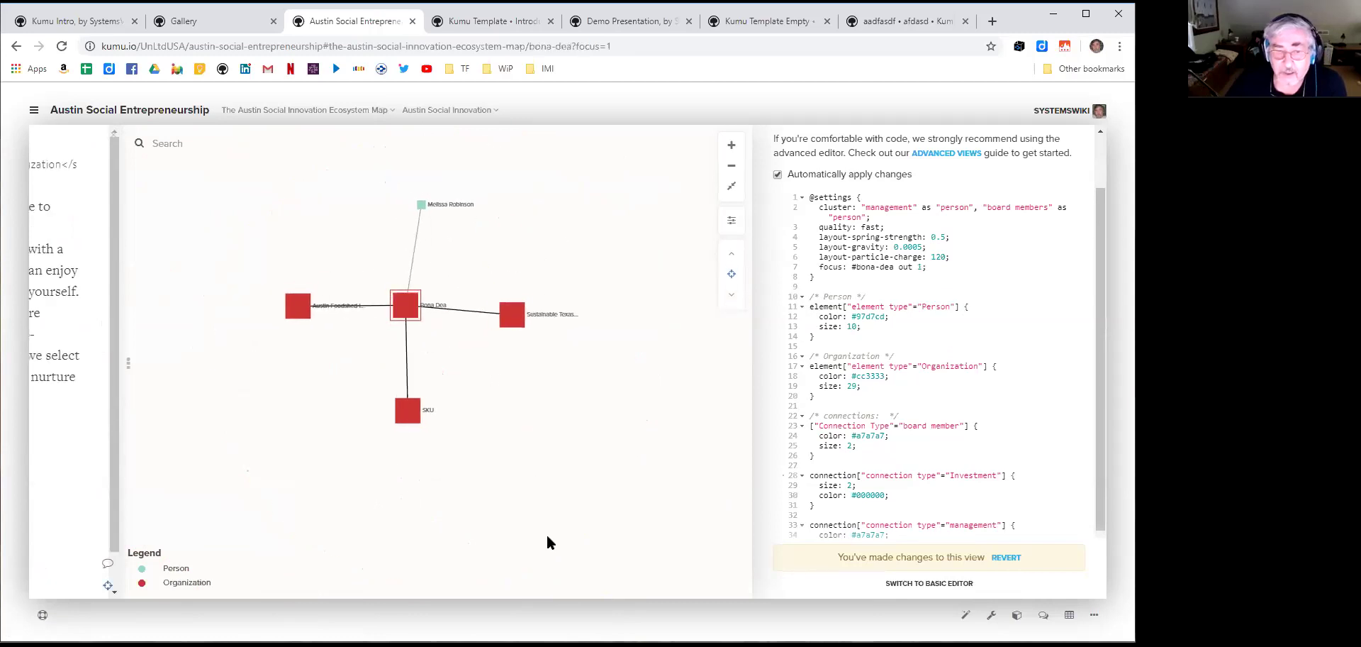
click(732, 255)
click(733, 257)
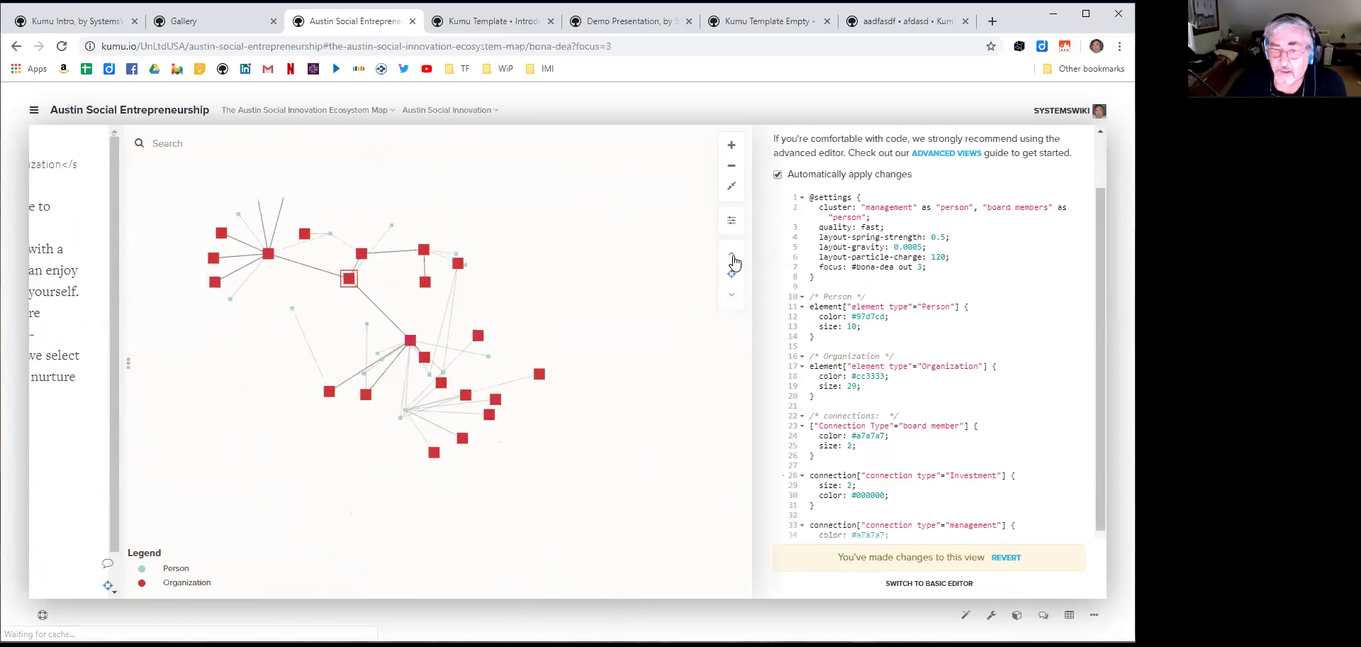
click(732, 257)
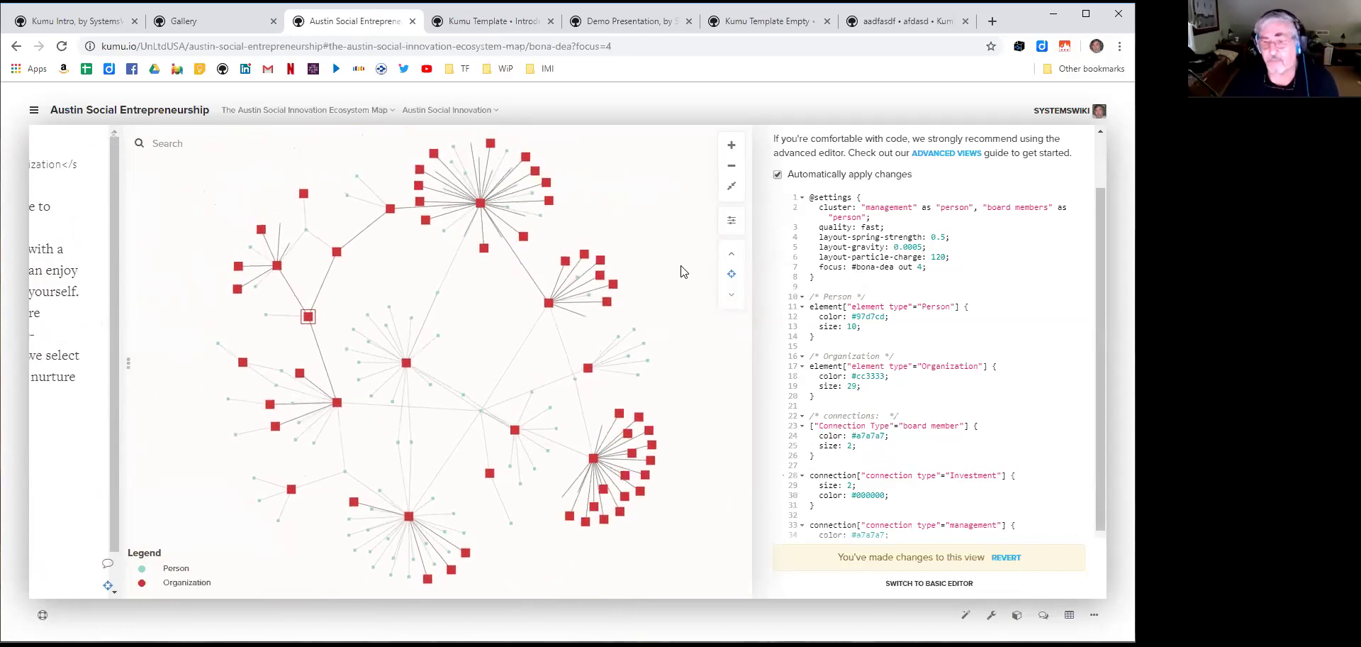
Clear the focus on Bona Dea and switch the Austin Social Innovation view settings to the basic editor
click(732, 273)
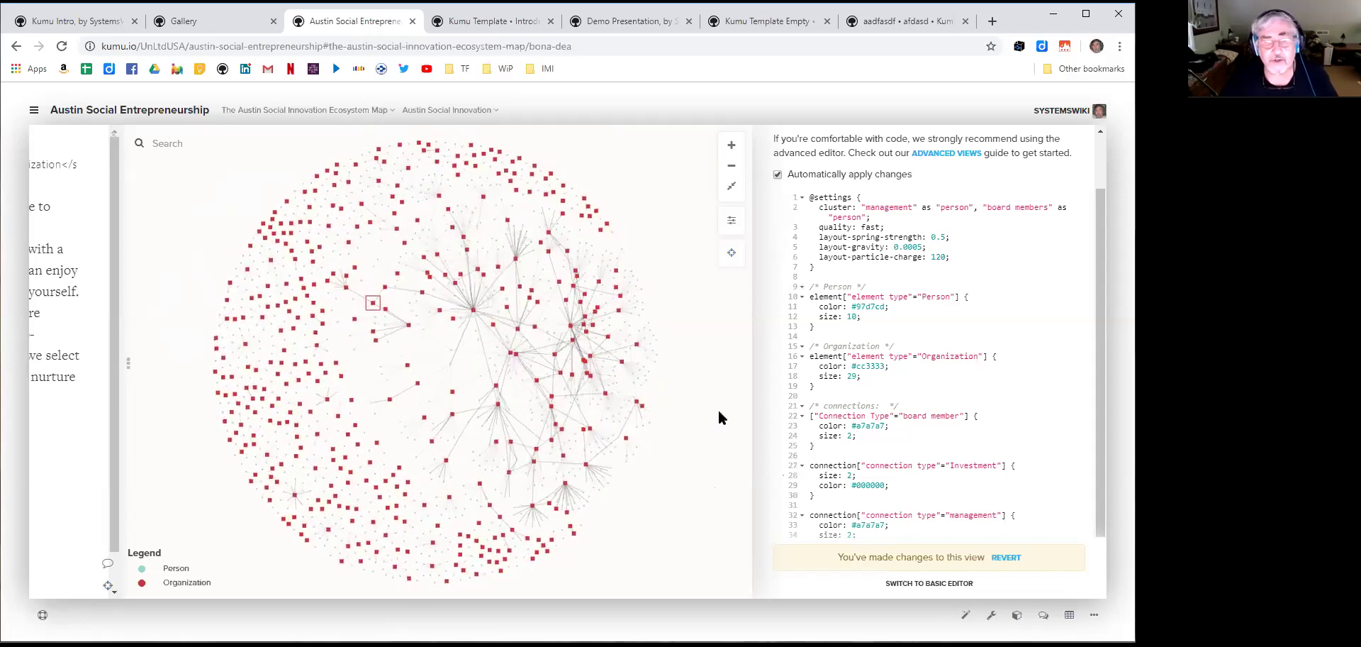
click(732, 220)
click(1086, 220)
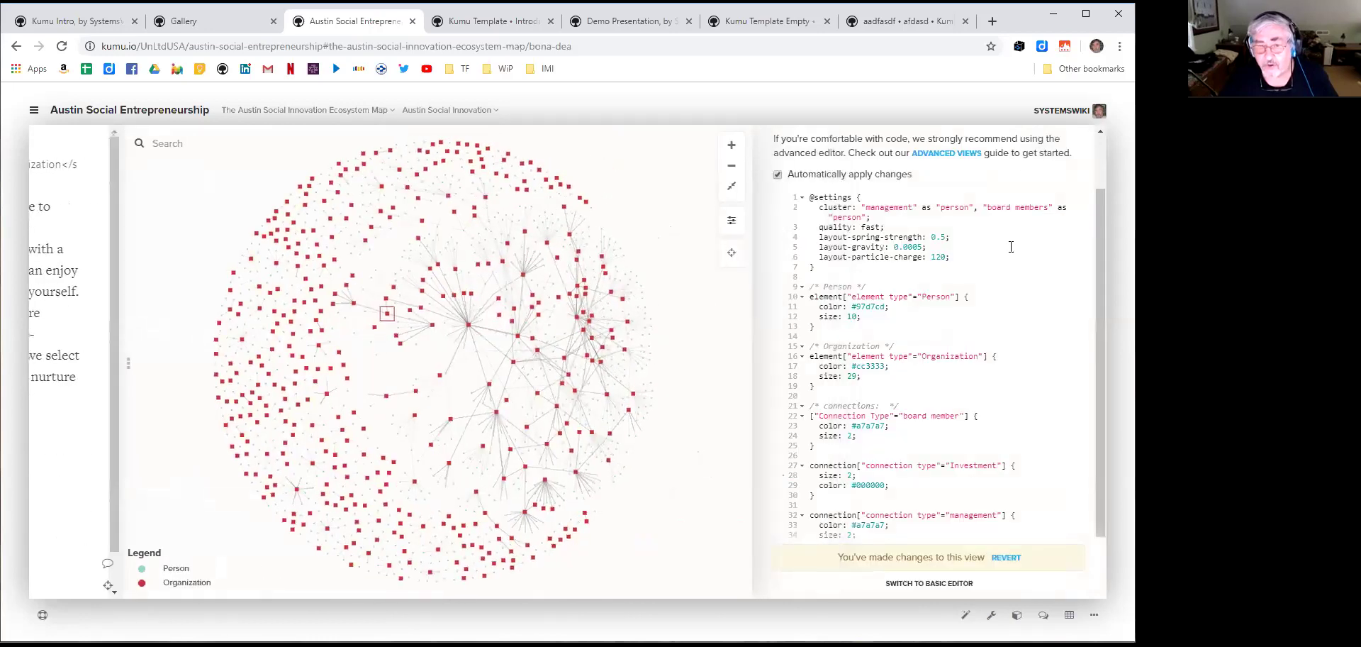
click(947, 583)
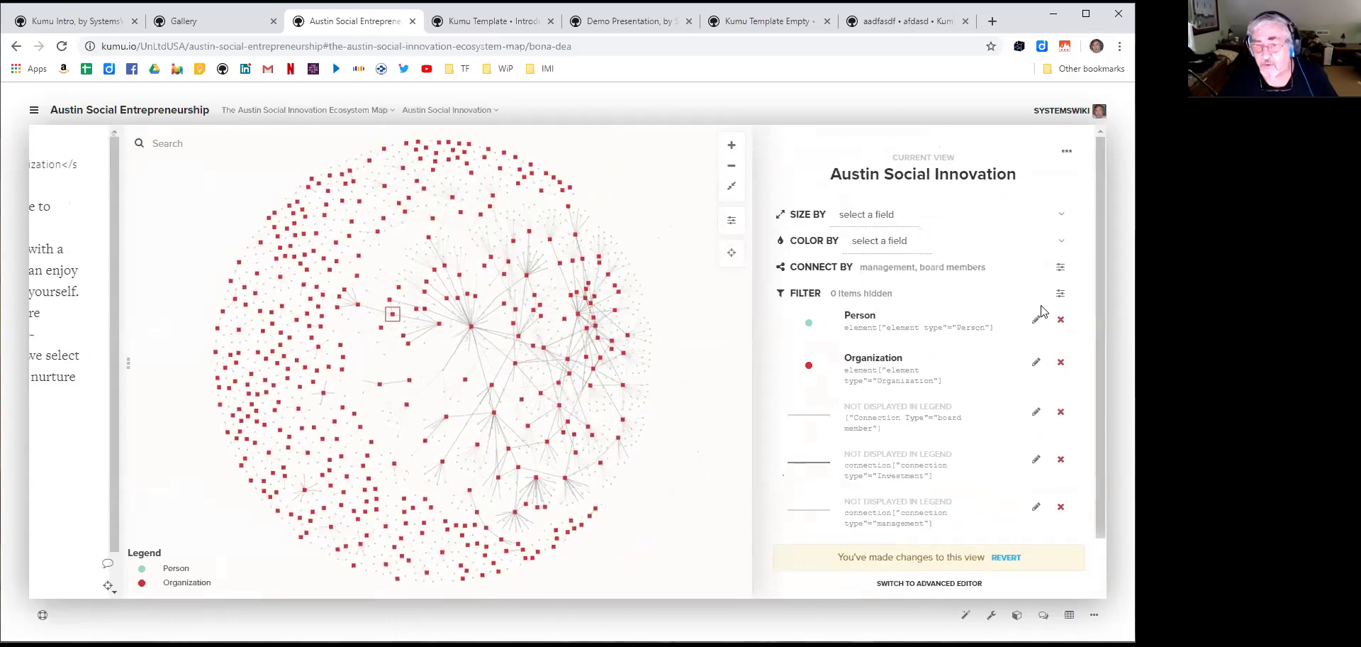
Review the view's filter settings and its cluster rules for management and board members
click(1061, 294)
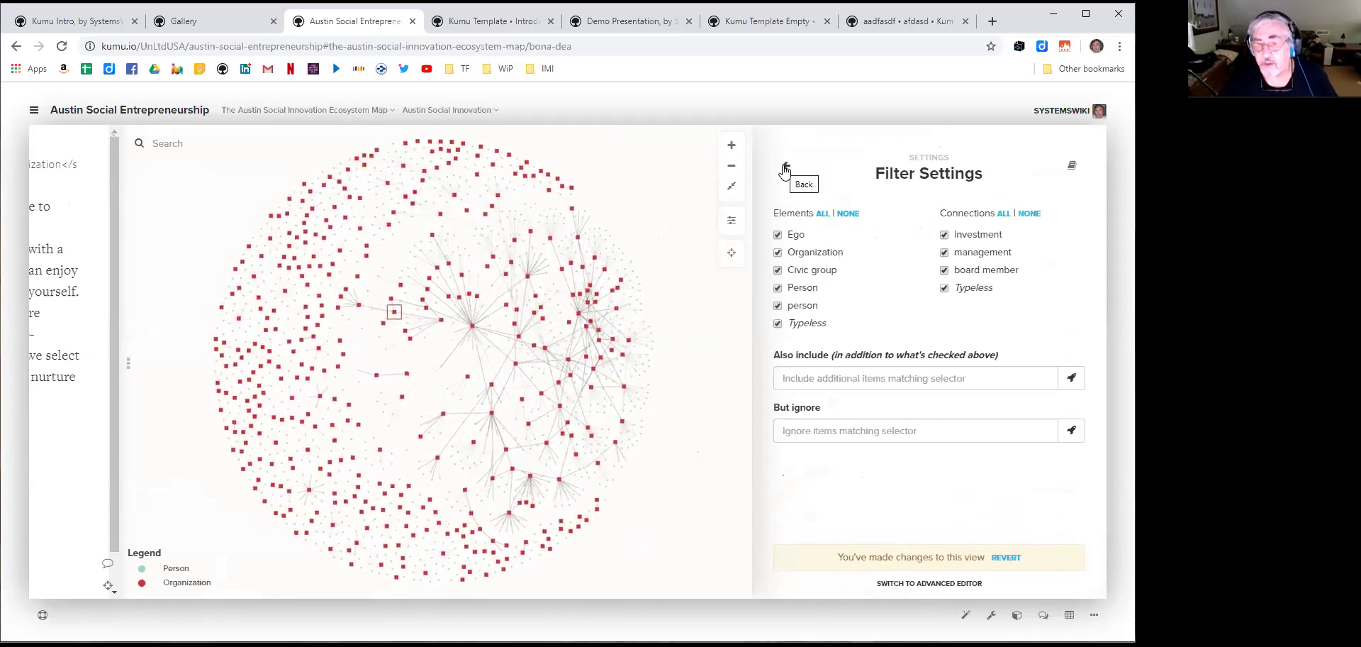
click(785, 169)
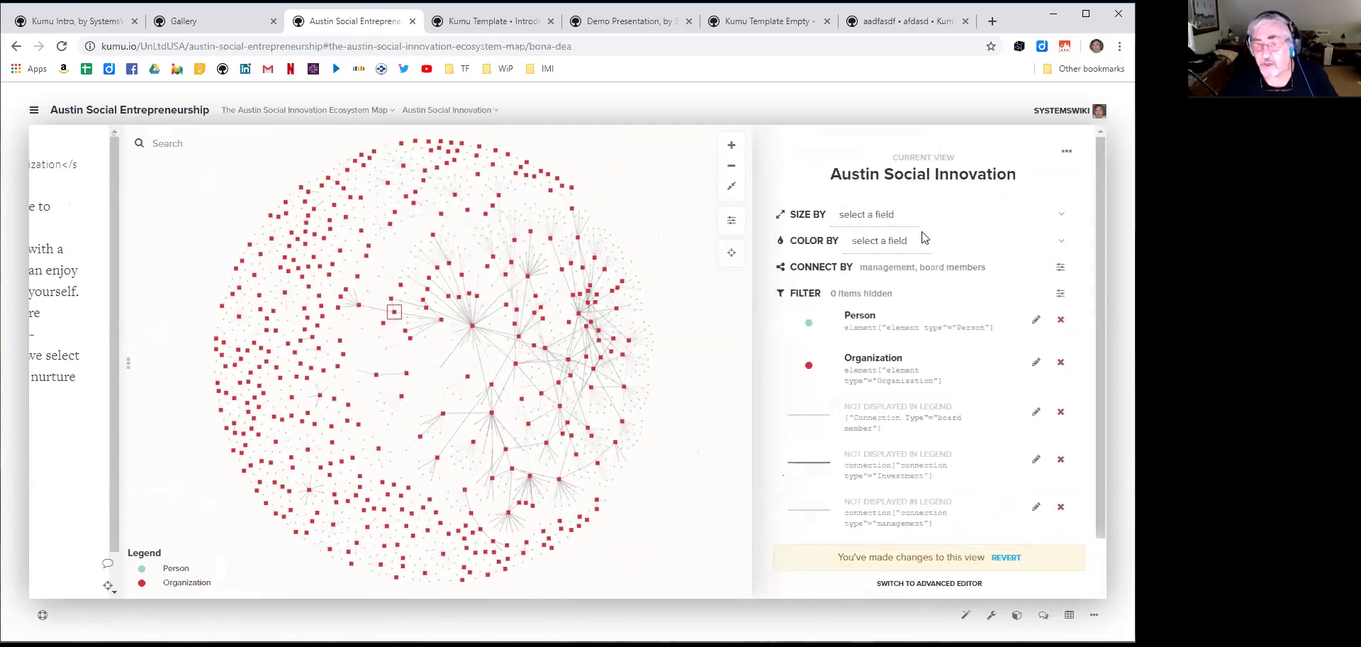
click(1073, 270)
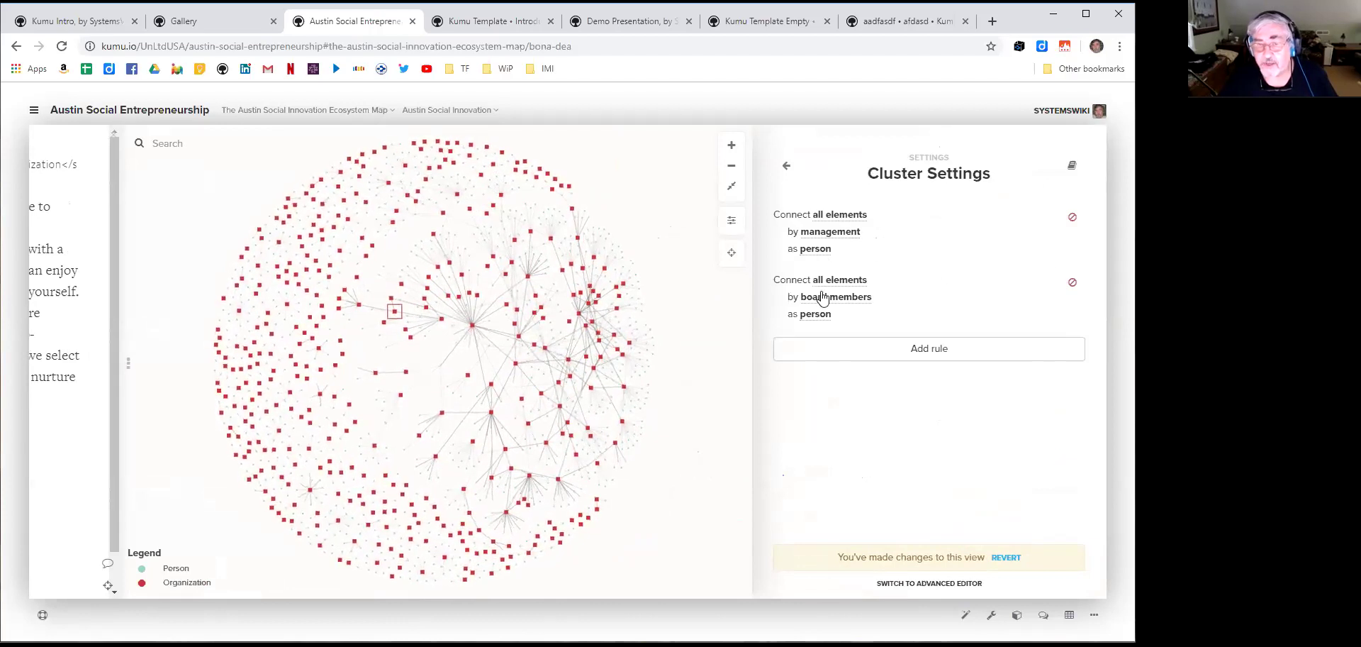
click(787, 169)
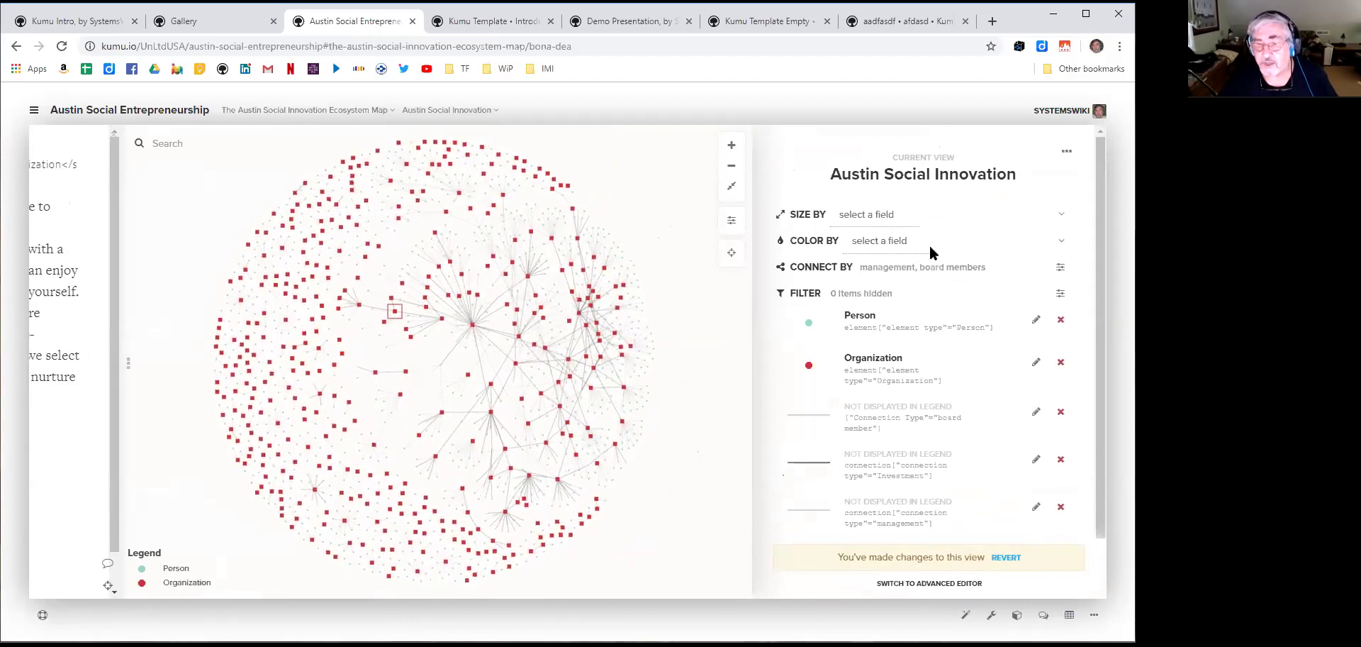
Examine the Austin Social Innovation view's color options, decoration rules and cluster rules in the basic editor
click(1063, 243)
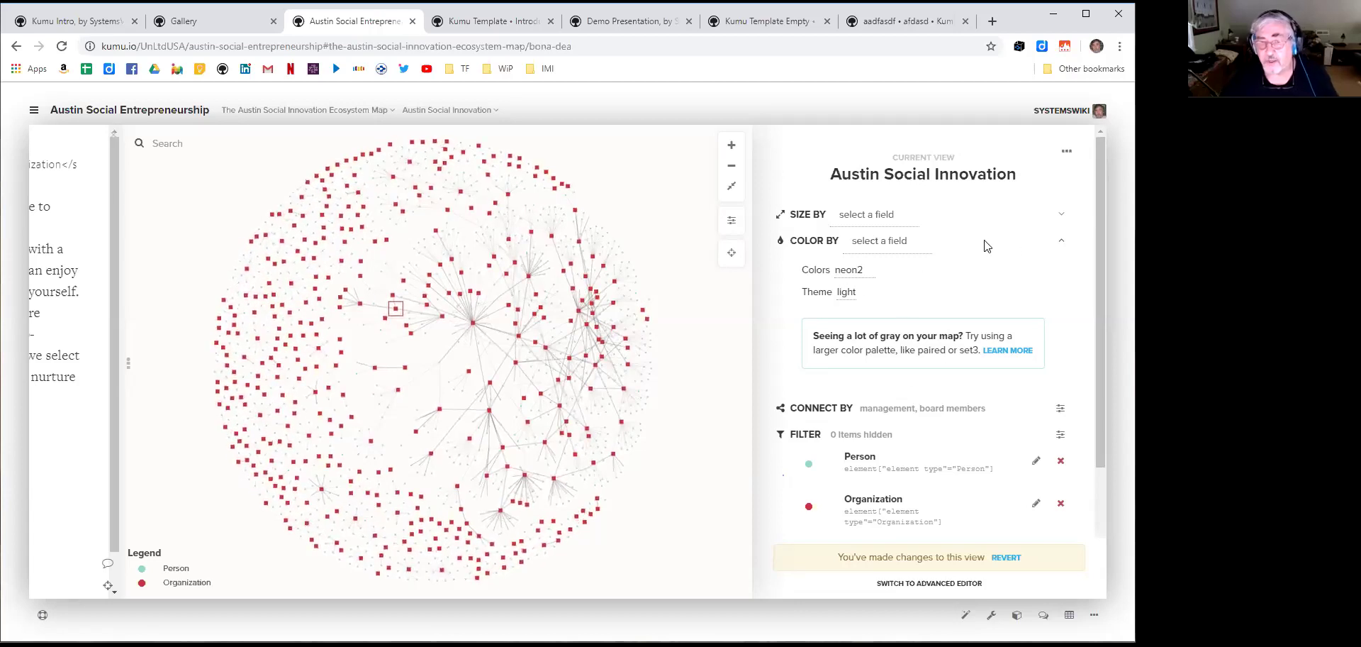
click(732, 220)
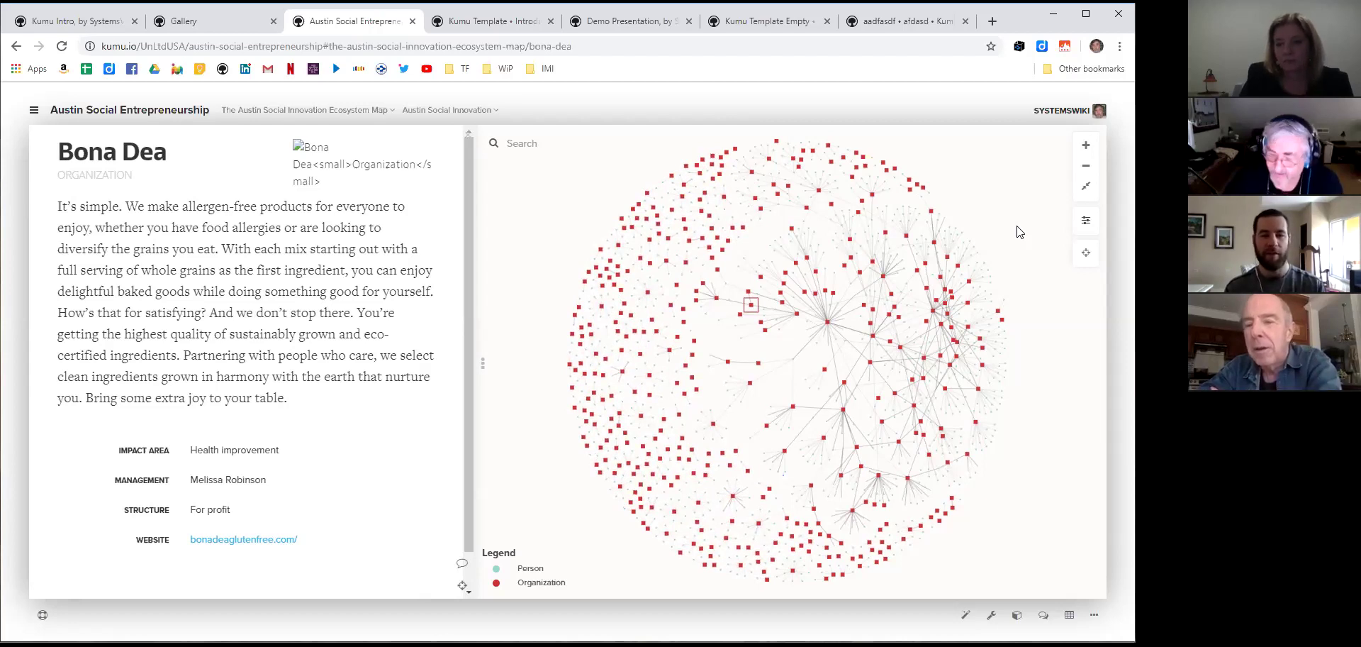
click(1072, 222)
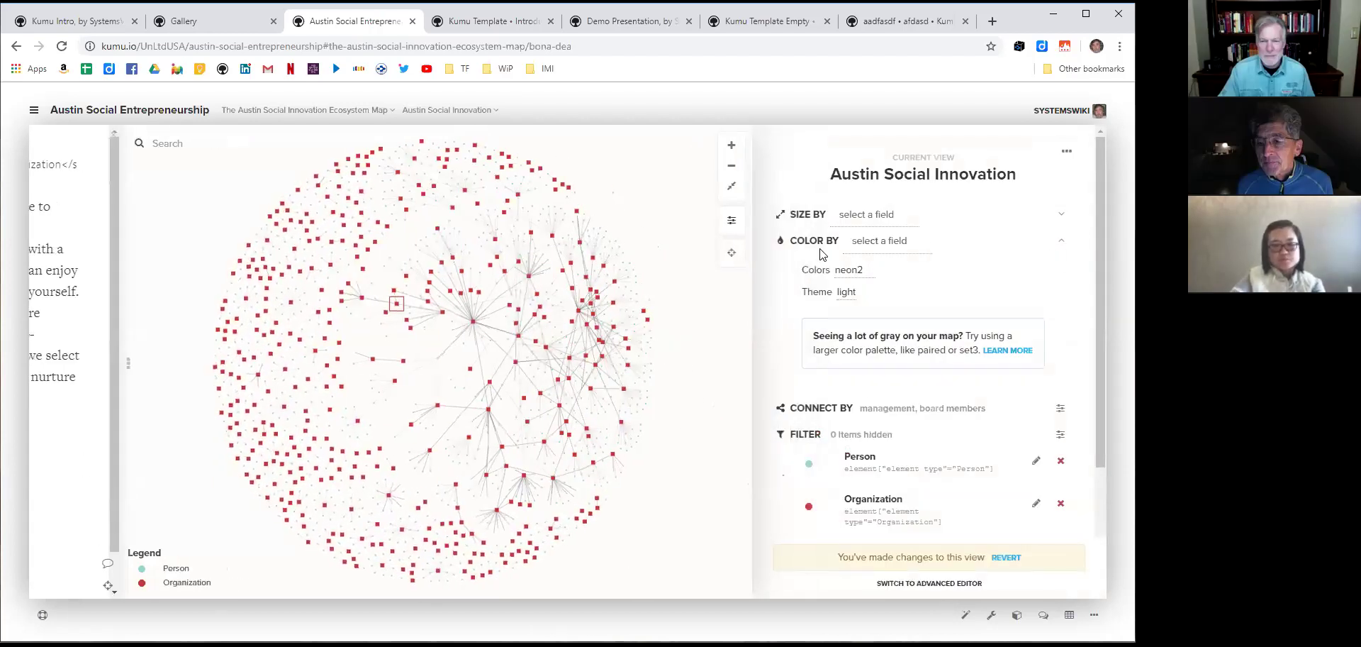
click(1061, 242)
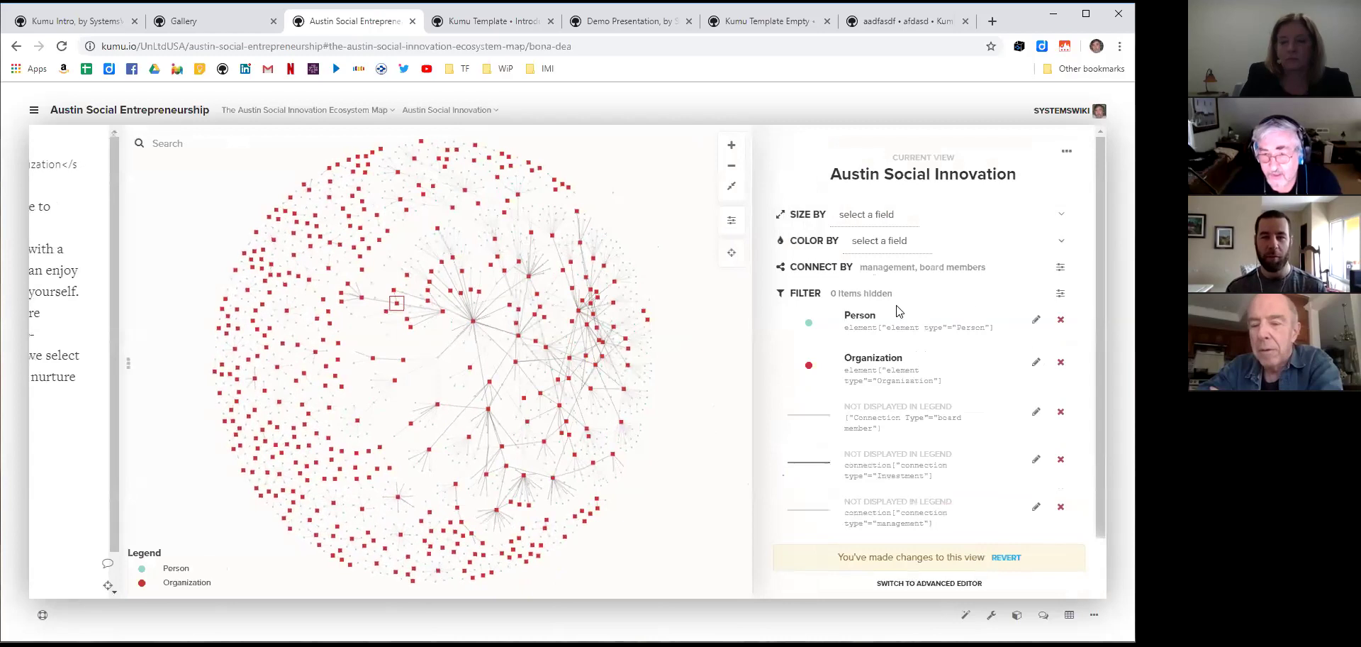
scroll(973, 451, down, 1)
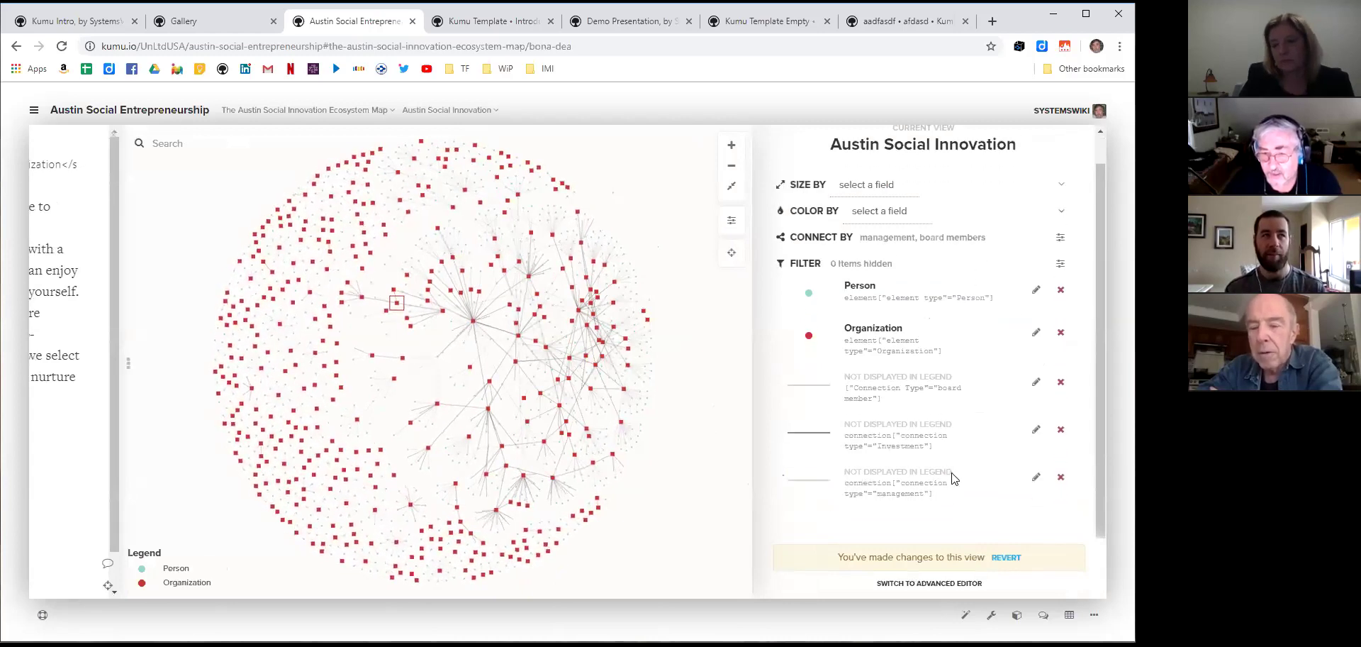
scroll(943, 390, up, 1)
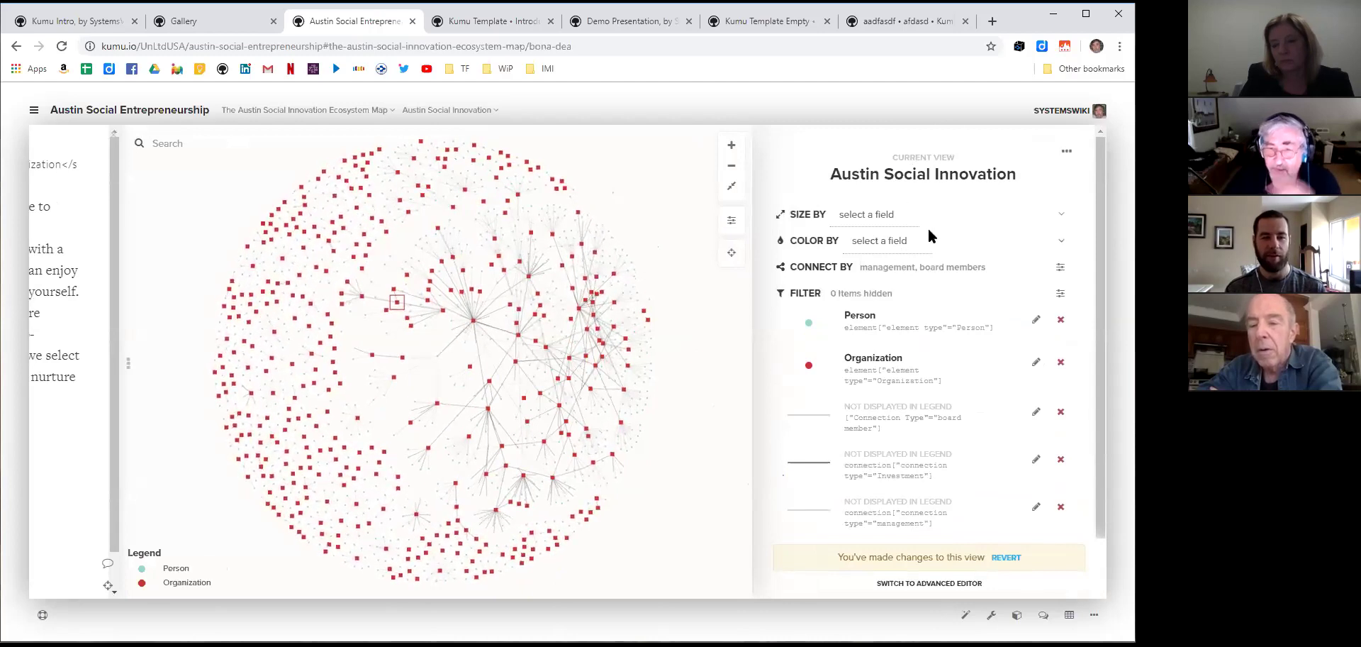
click(1061, 274)
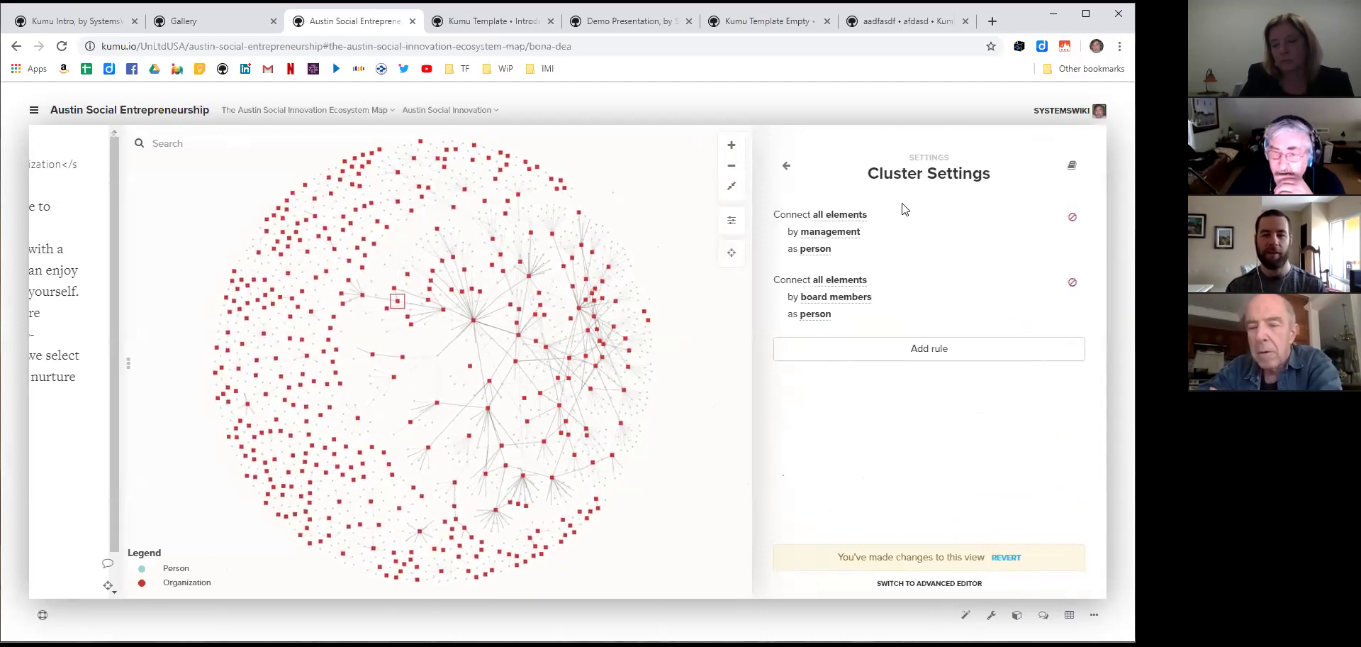
click(787, 167)
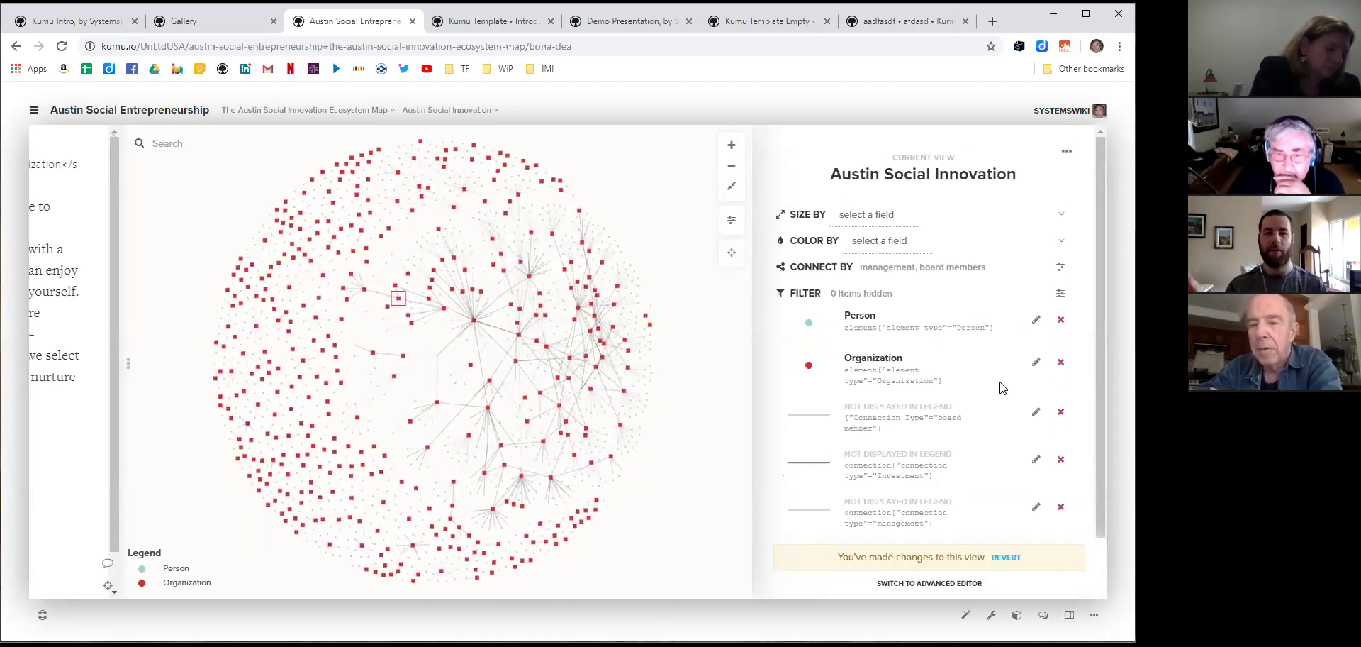
Show the view's code in the advanced editor, reposition the central hub organization lower on the map, and return to the basic editor
click(955, 584)
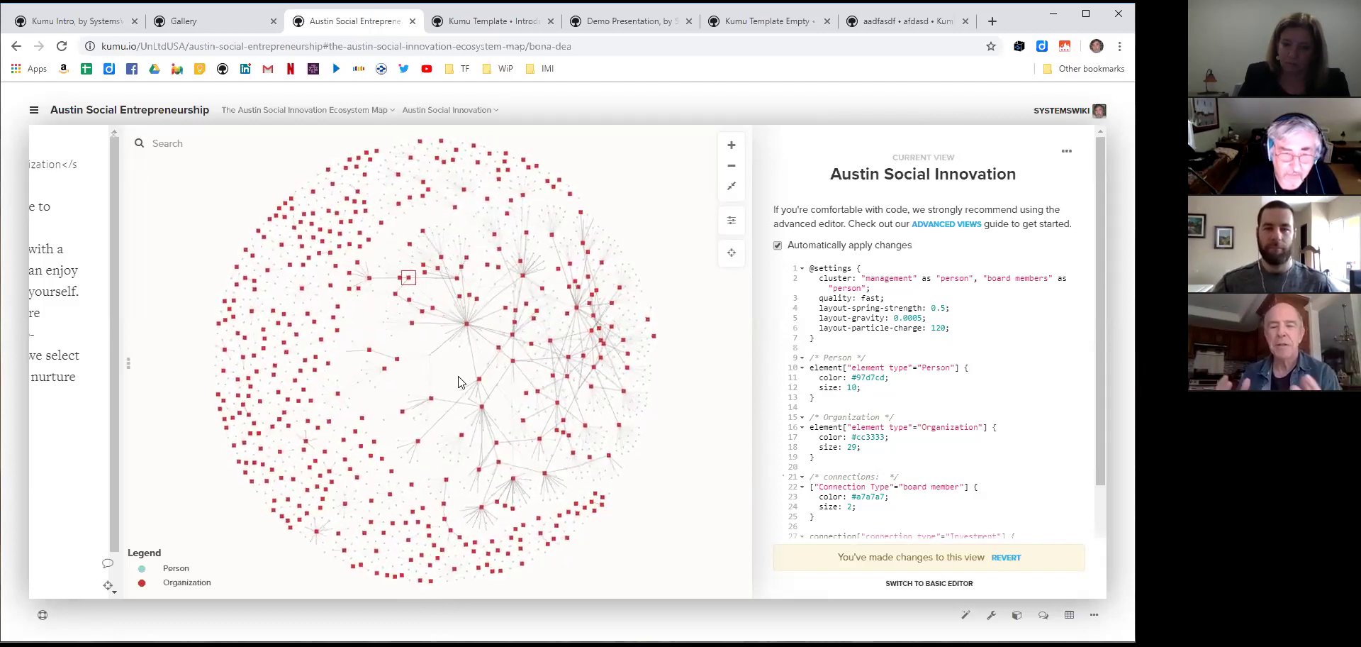
drag(466, 324, 505, 527)
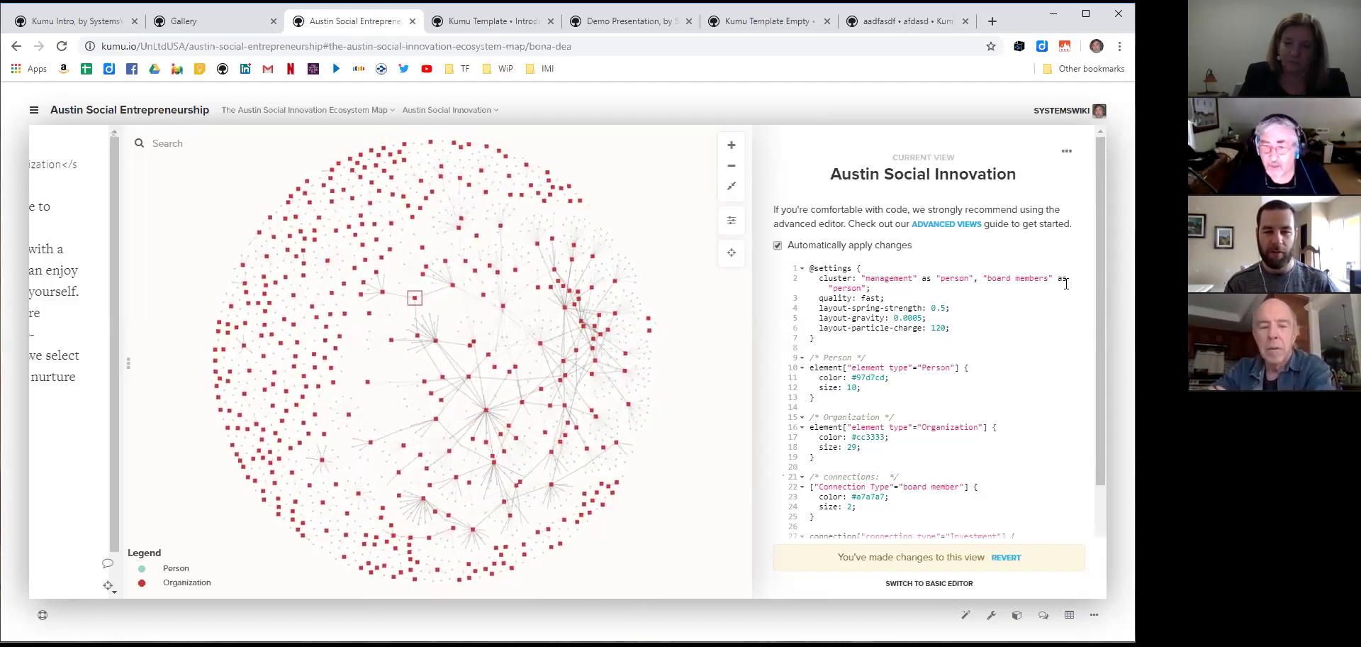
click(914, 580)
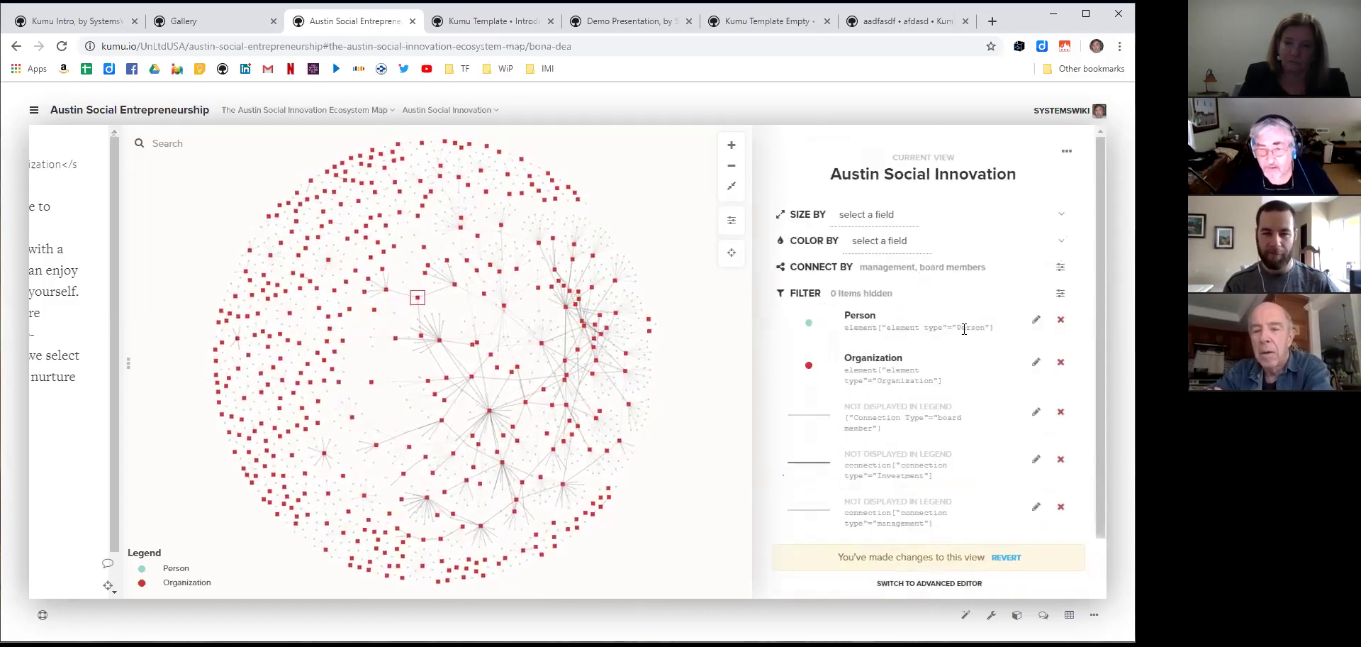
scroll(963, 342, down, 1)
scroll(963, 342, up, 1)
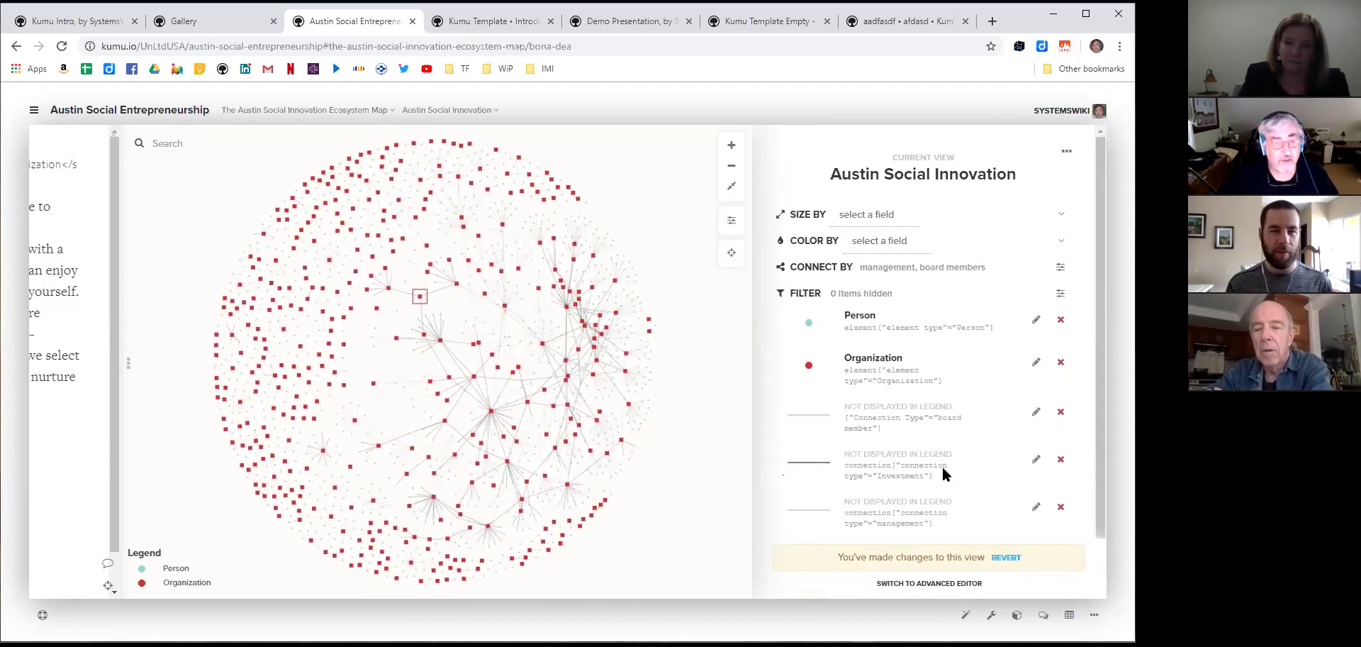
From the Demo Presentation tab, search the web for "kumu skillsfest" and open the Skillsfest Relationships / Everything map in a new tab
click(210, 50)
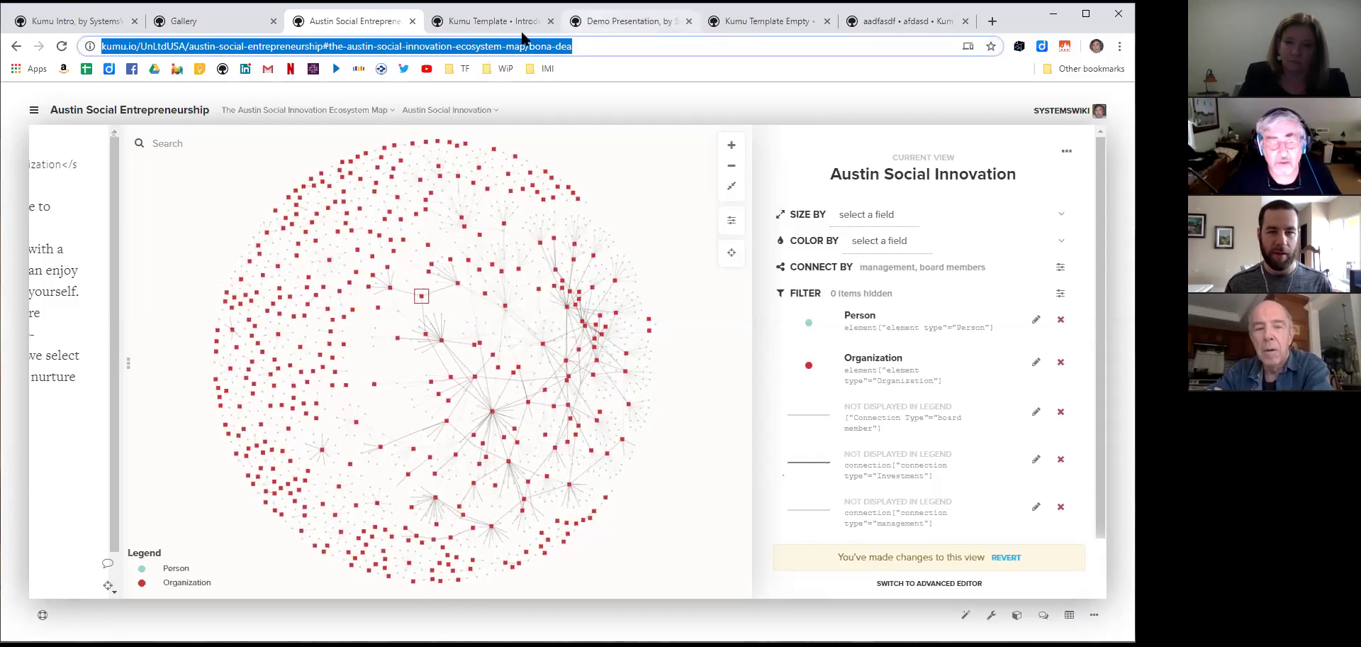
click(504, 20)
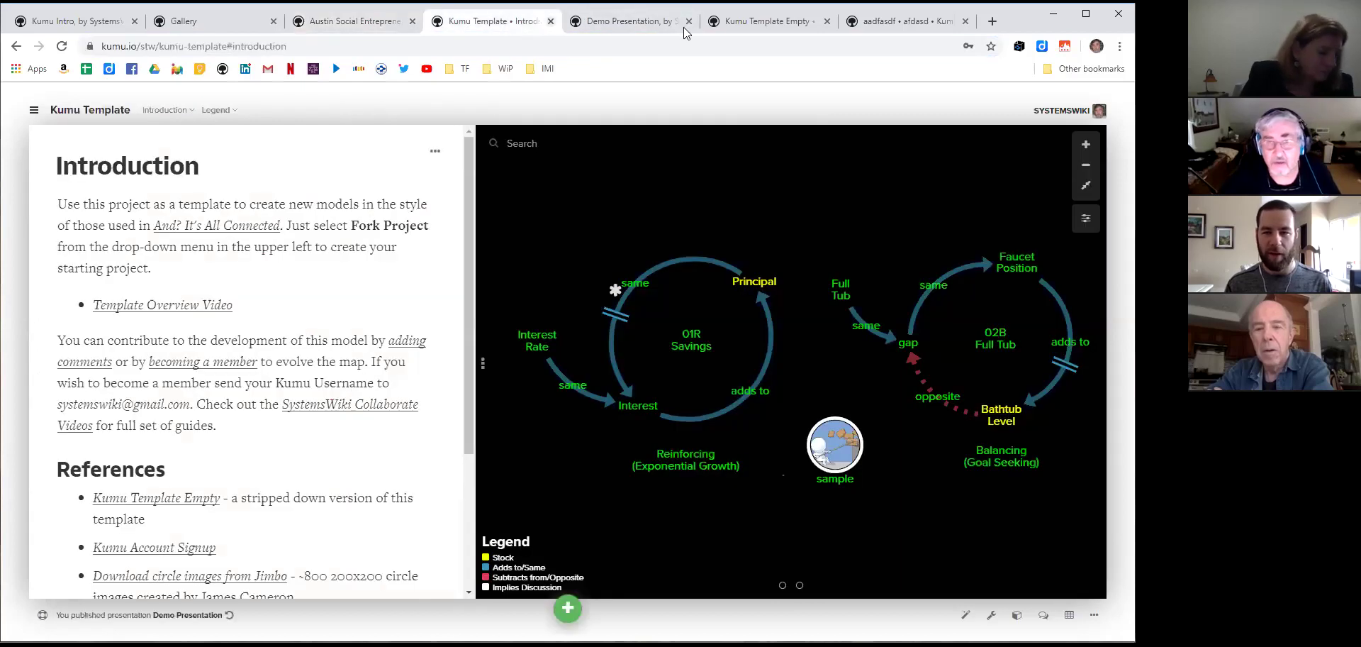
click(648, 22)
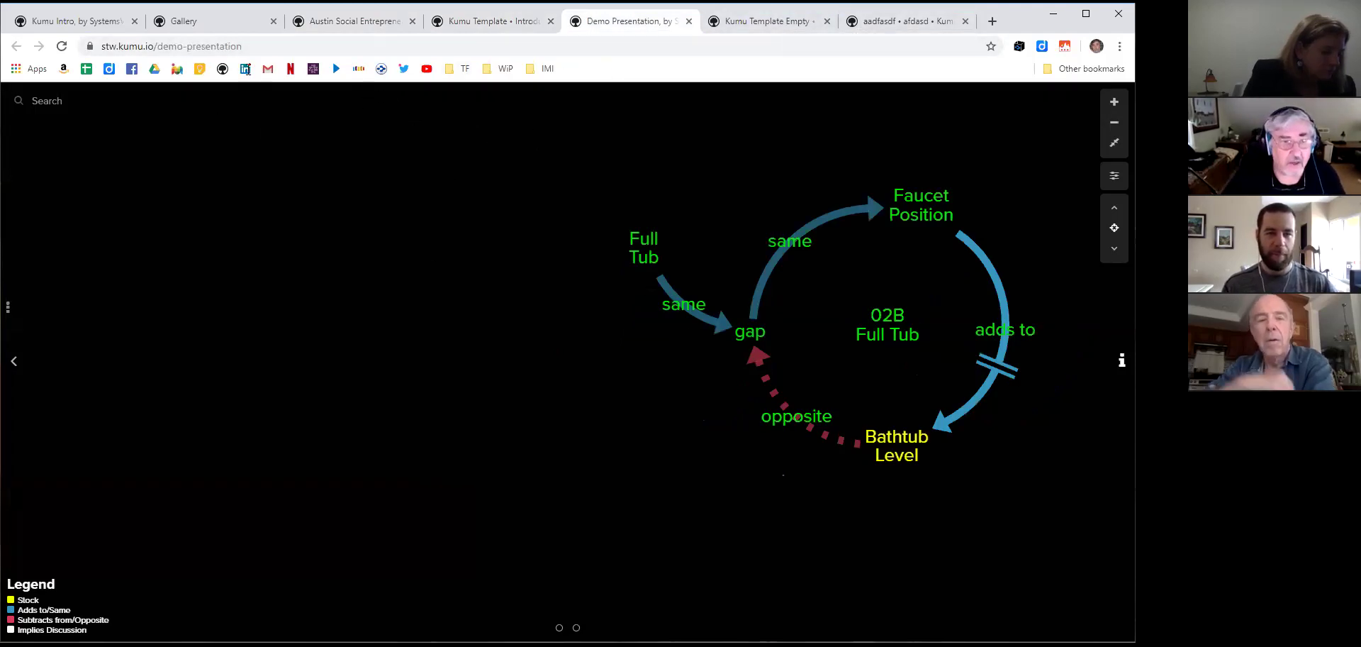
click(142, 48)
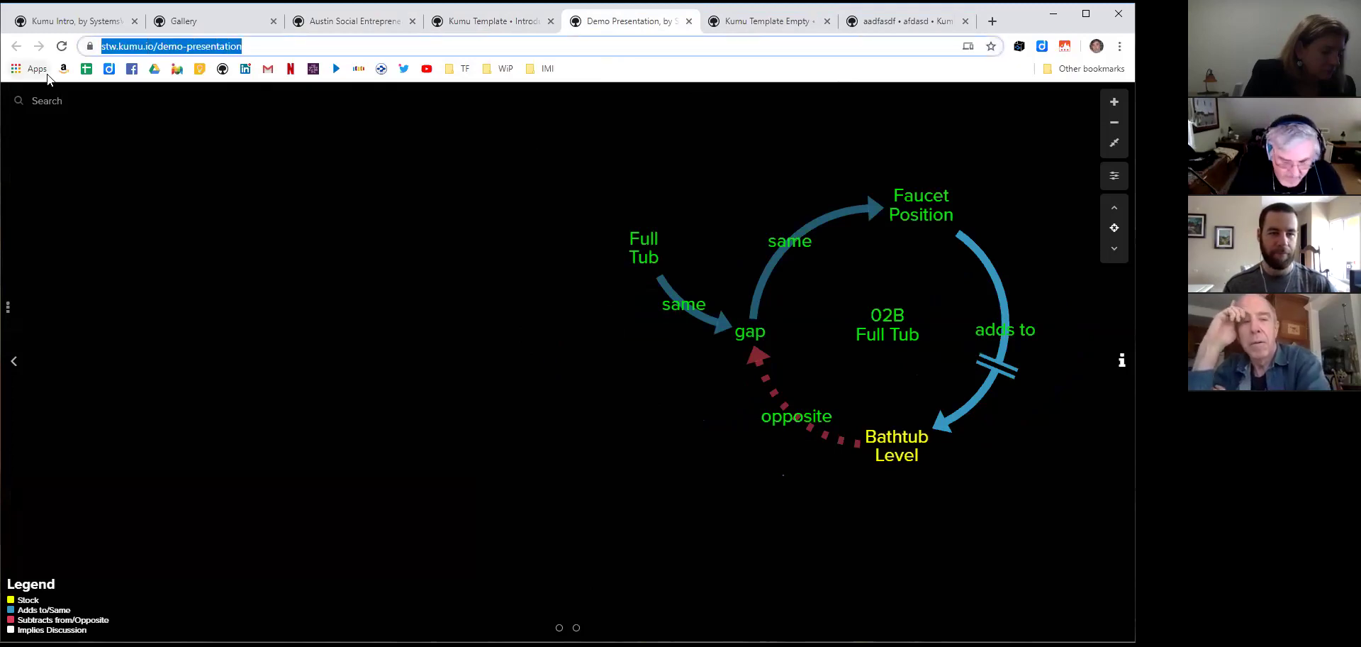
text(kumu )
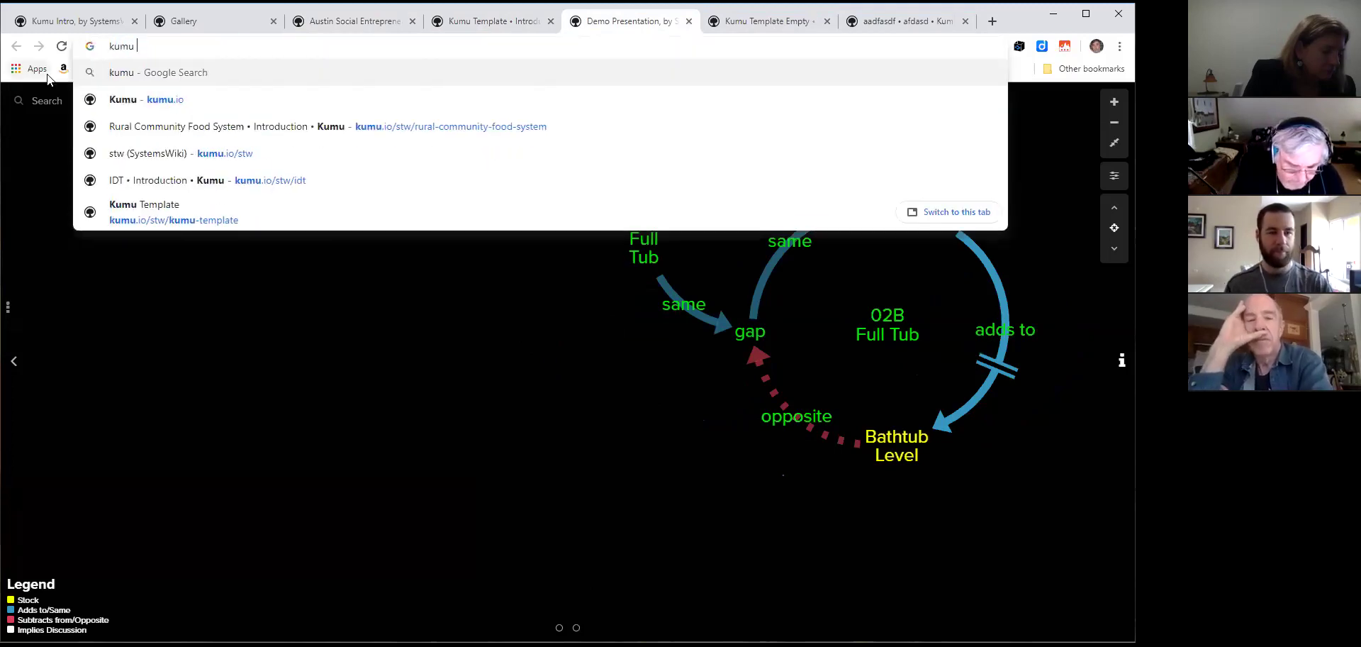
text(dkildgjdgj)
key(BackSpace)
key(BackSpace)
key(BackSpace)
key(BackSpace)
key(BackSpace)
key(BackSpace)
key(BackSpace)
key(BackSpace)
key(BackSpace)
key(BackSpace)
key(BackSpace)
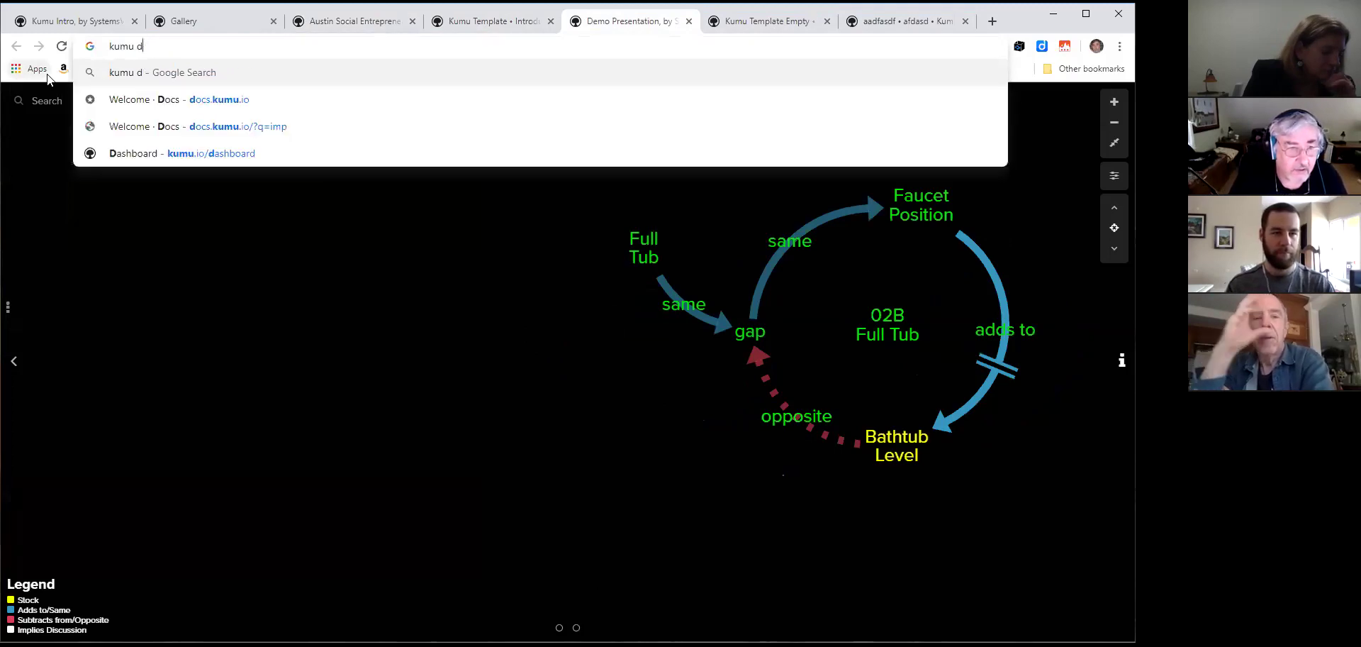
text(skillfest)
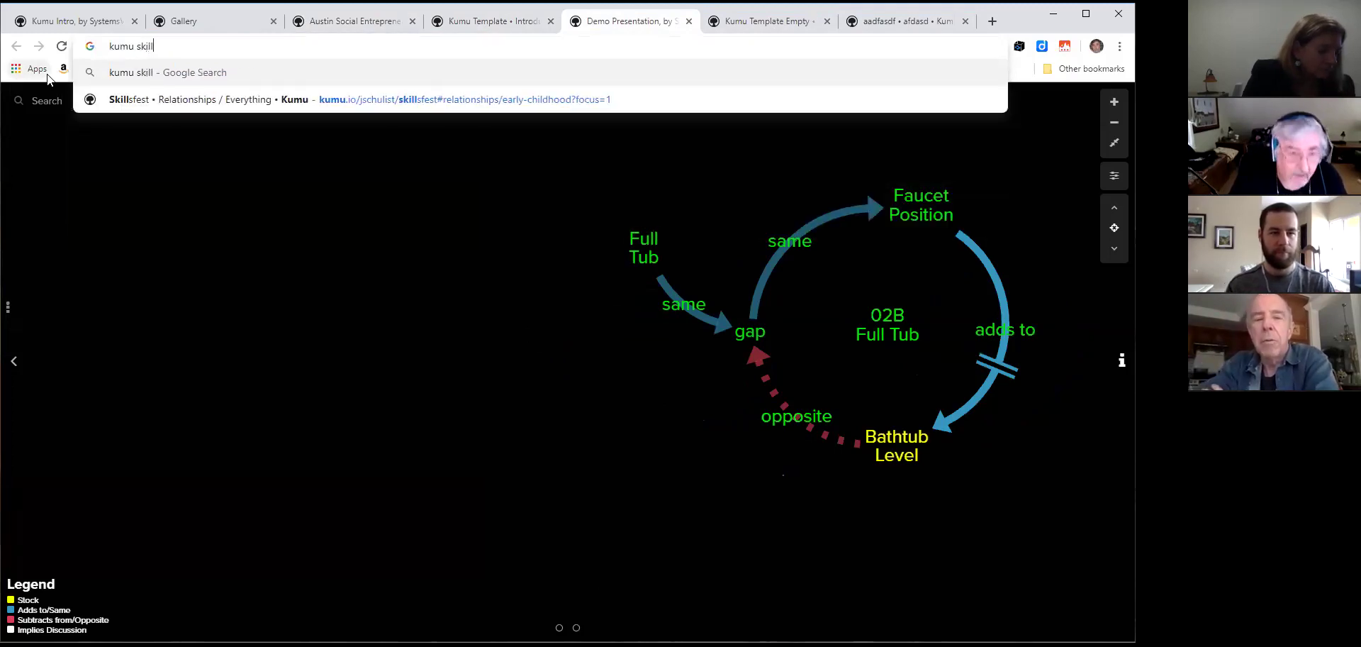
key(BackSpace)
key(BackSpace)
key(BackSpace)
key(BackSpace)
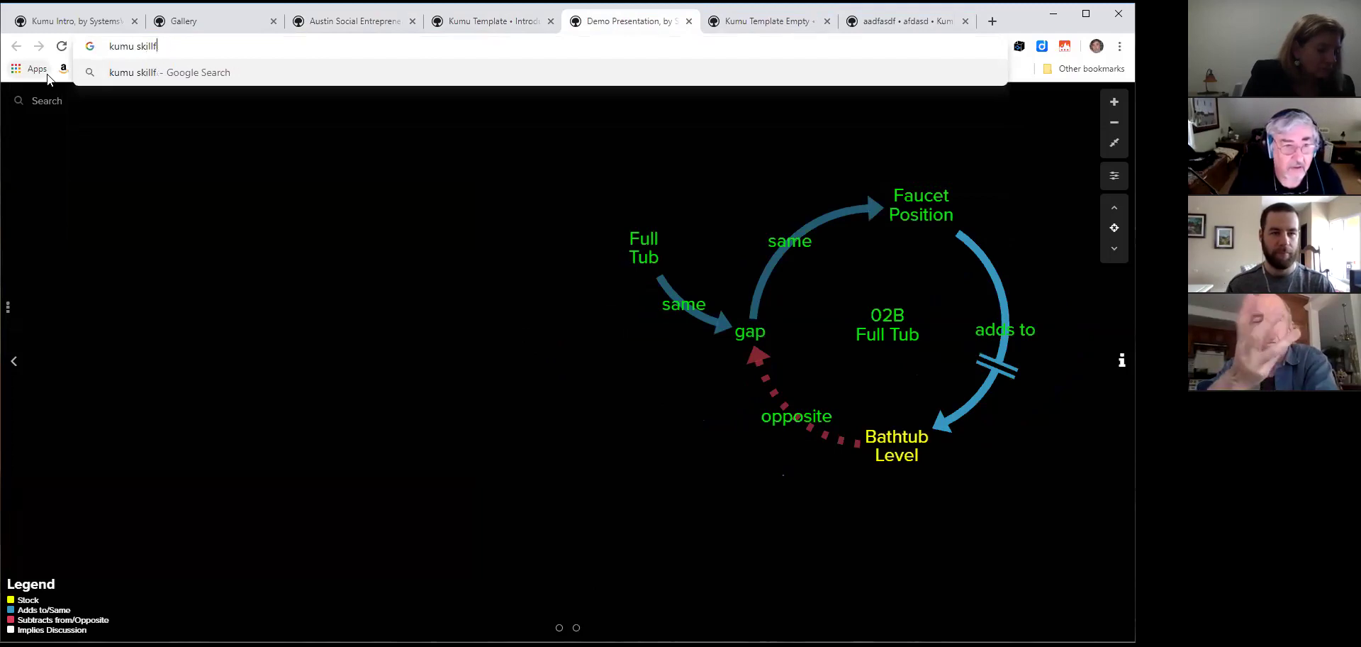
text(fest)
key(Return)
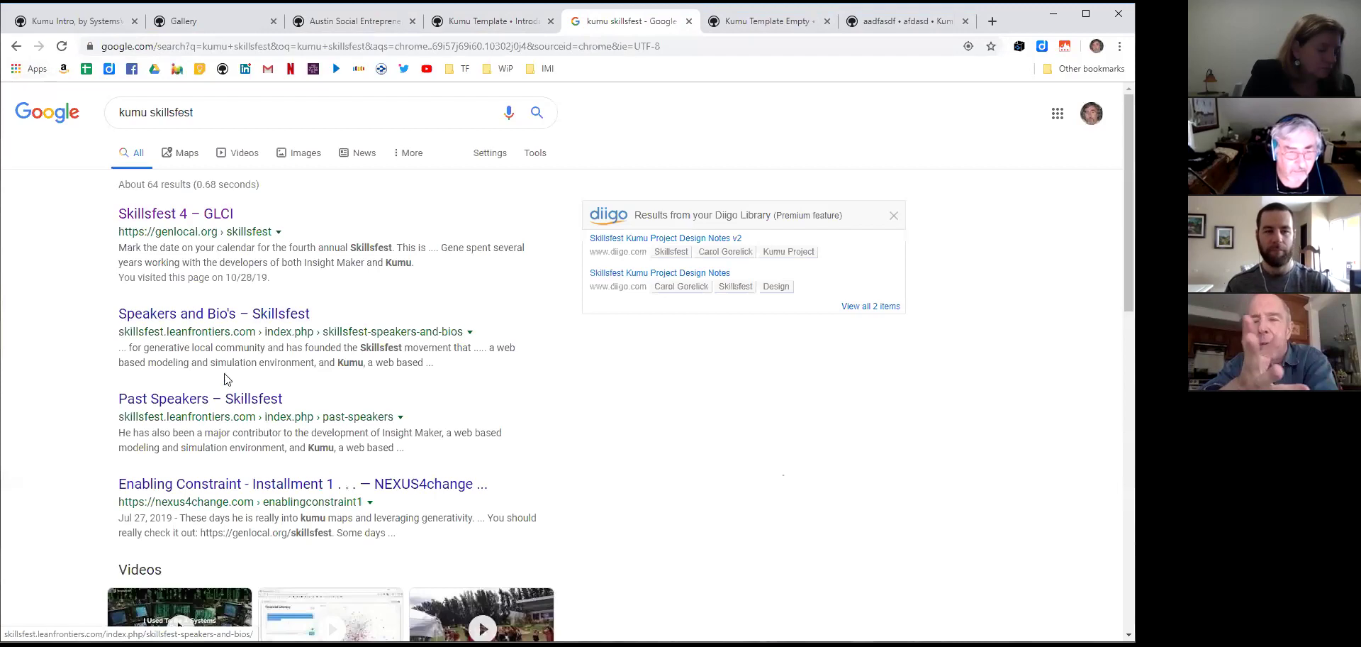
scroll(644, 406, down, 10)
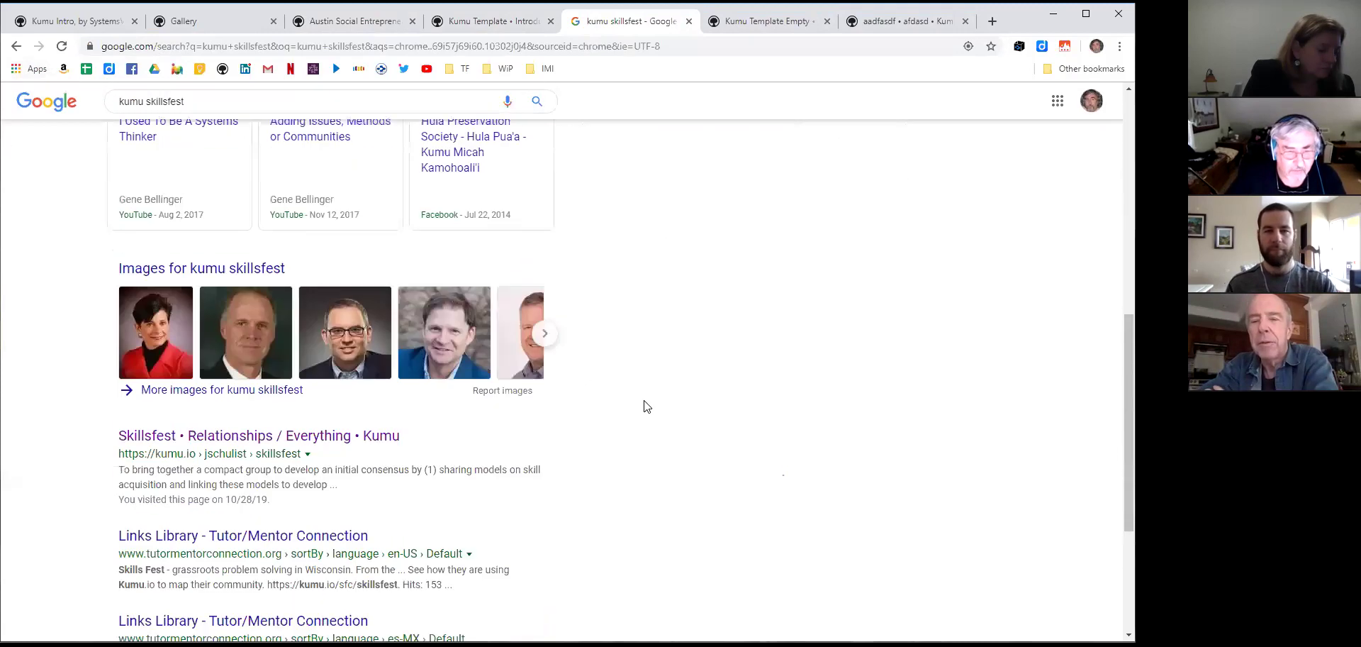
click(709, 289)
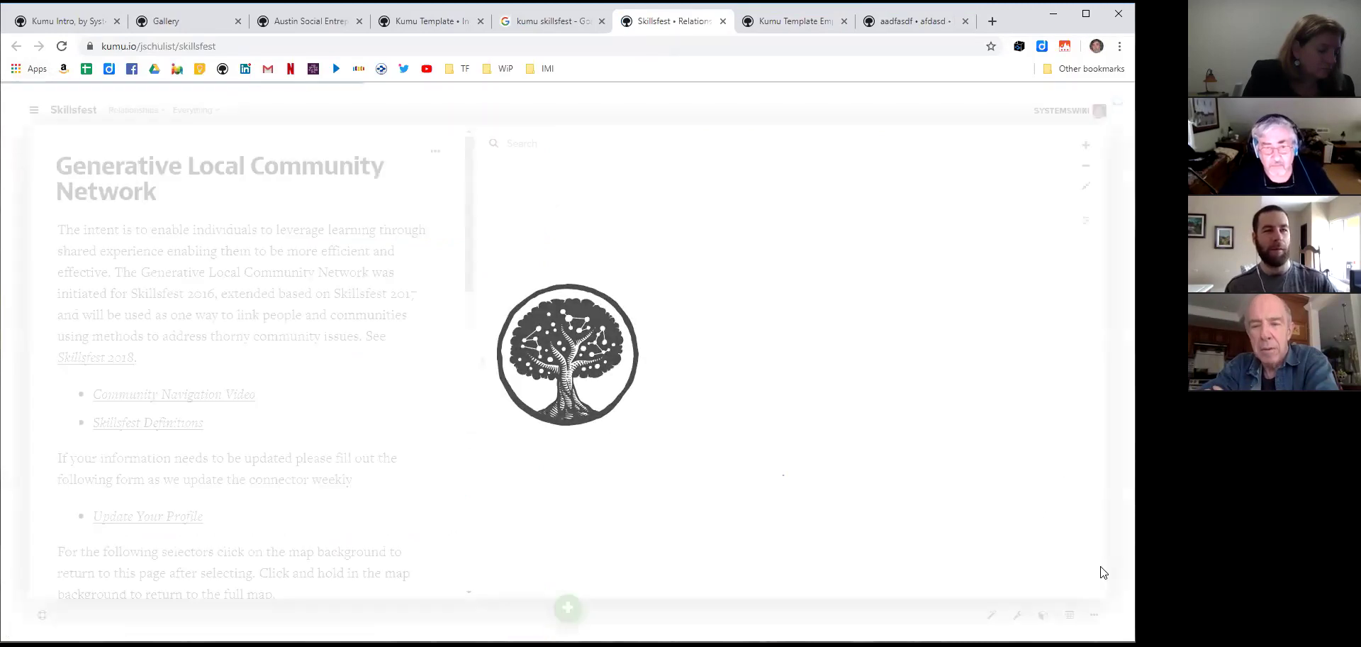
Examine the Everything view's settings and its code in the advanced editor, and return to the basic editor
click(1086, 221)
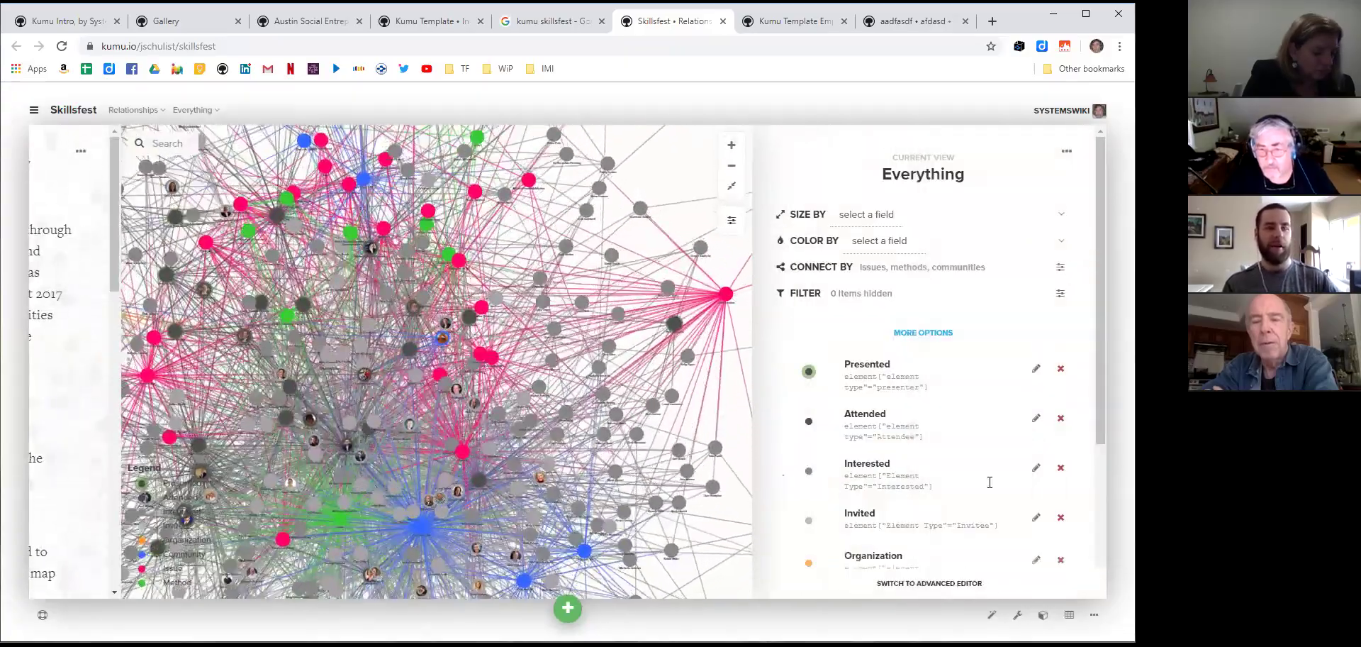
click(929, 583)
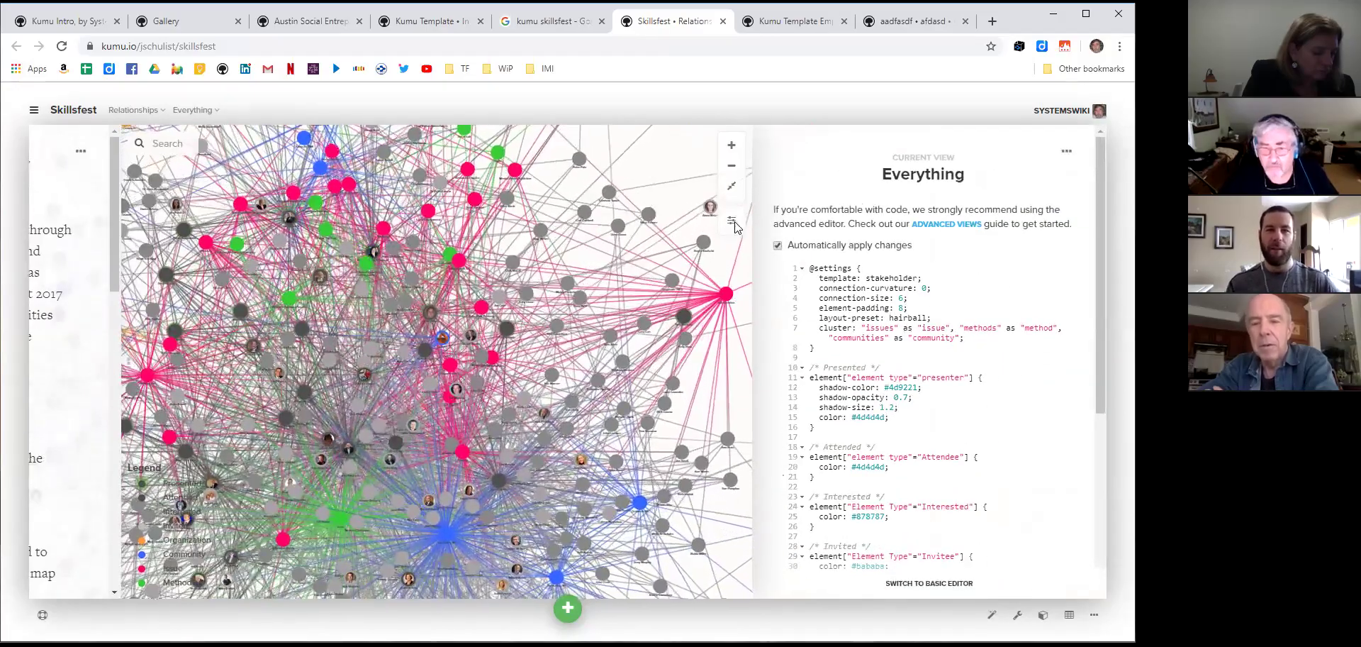
click(979, 582)
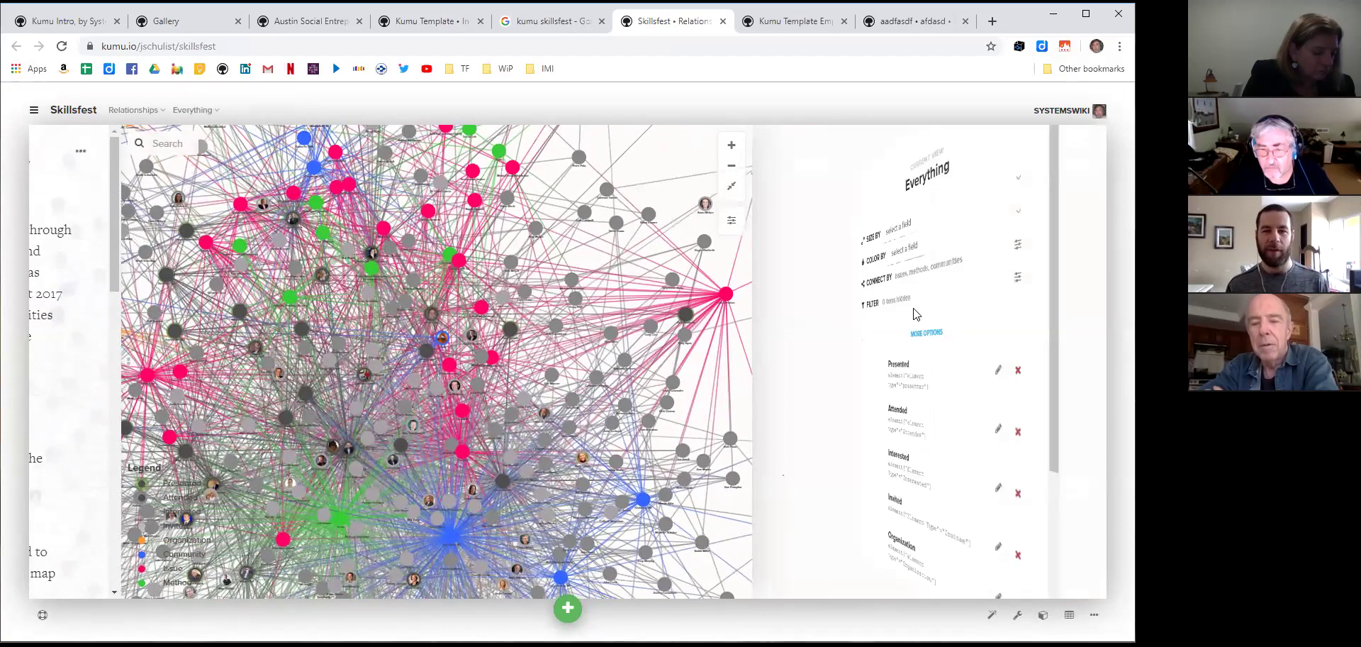
Review the Everything view's default settings for elements, connections, fonts, layout, theme, template and quality
click(914, 335)
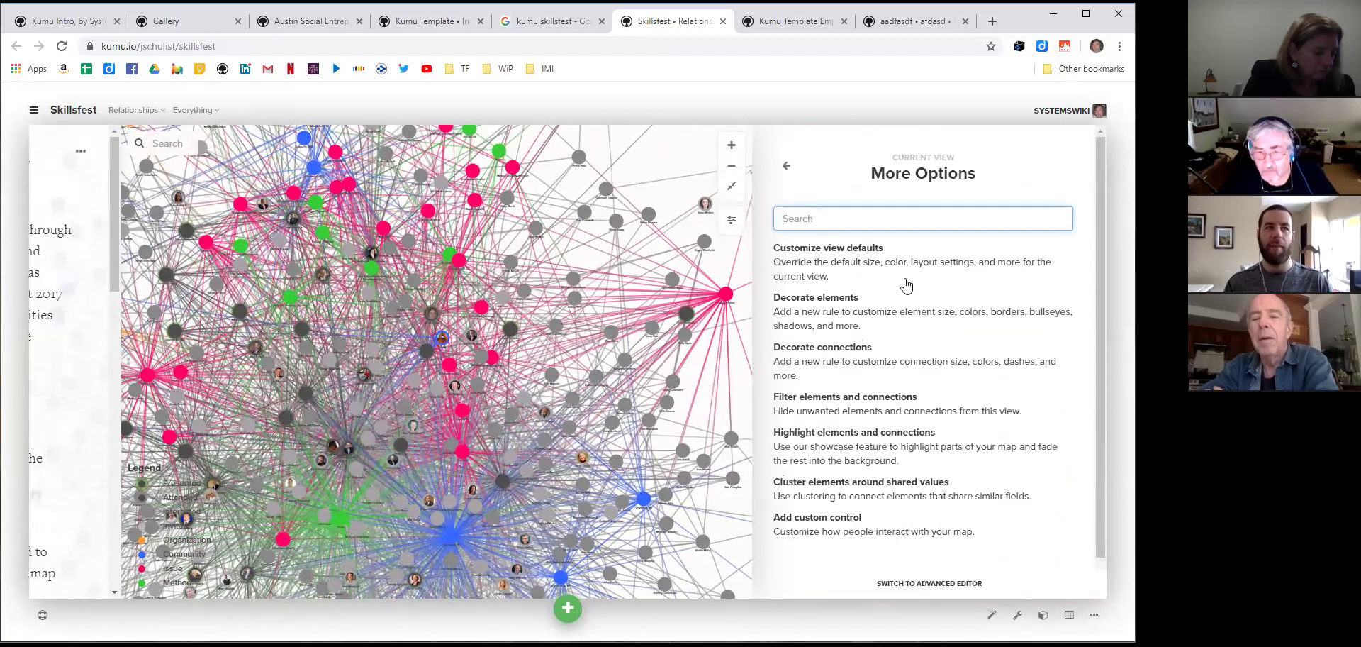
click(869, 250)
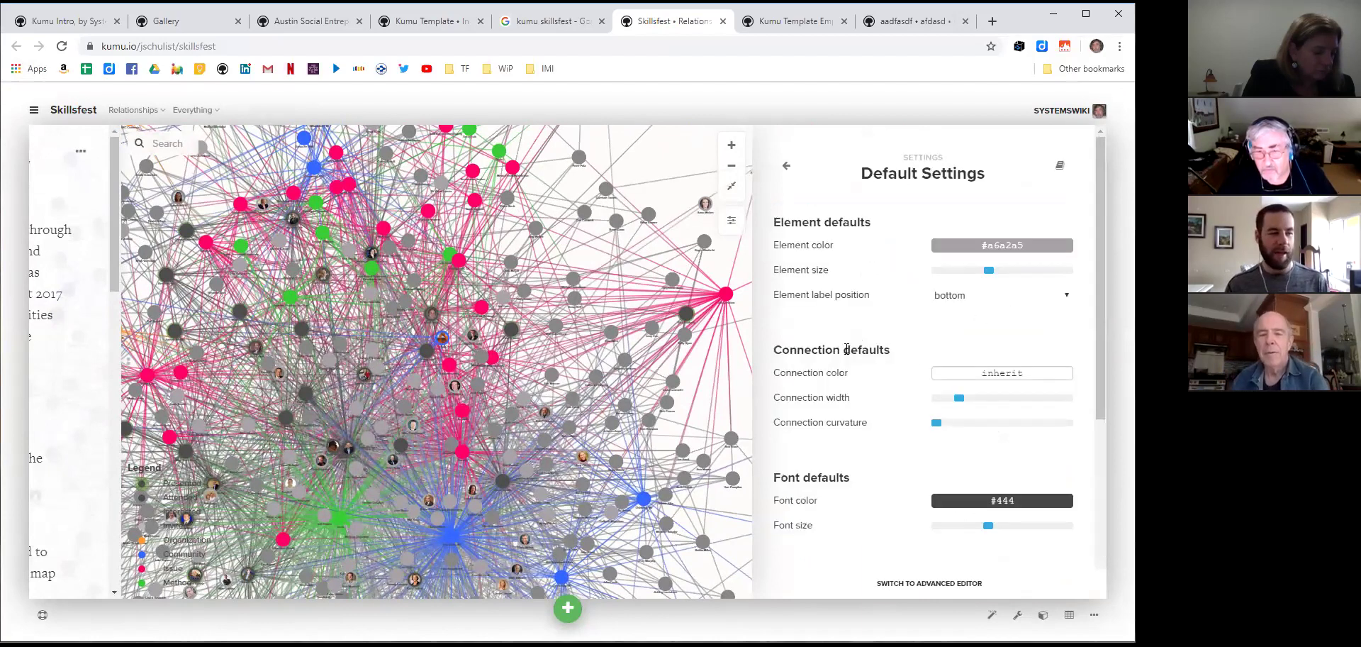
scroll(909, 348, down, 4)
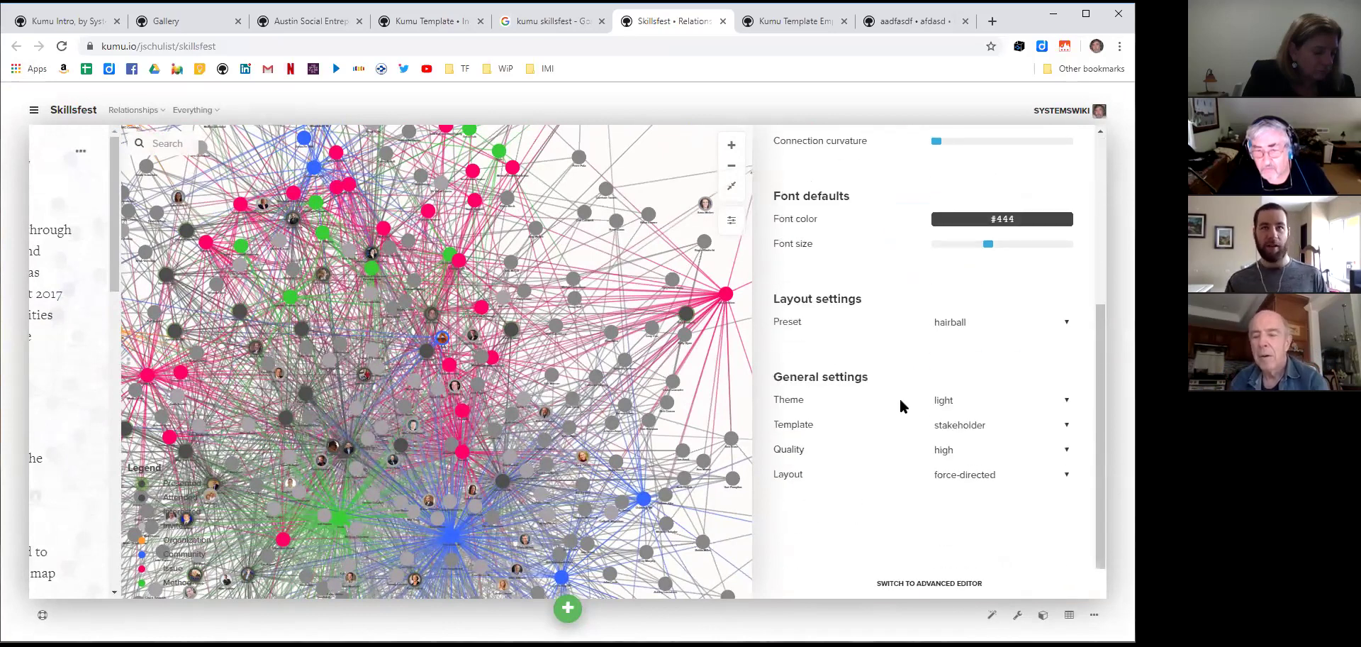
scroll(904, 493, up, 3)
scroll(904, 493, down, 2)
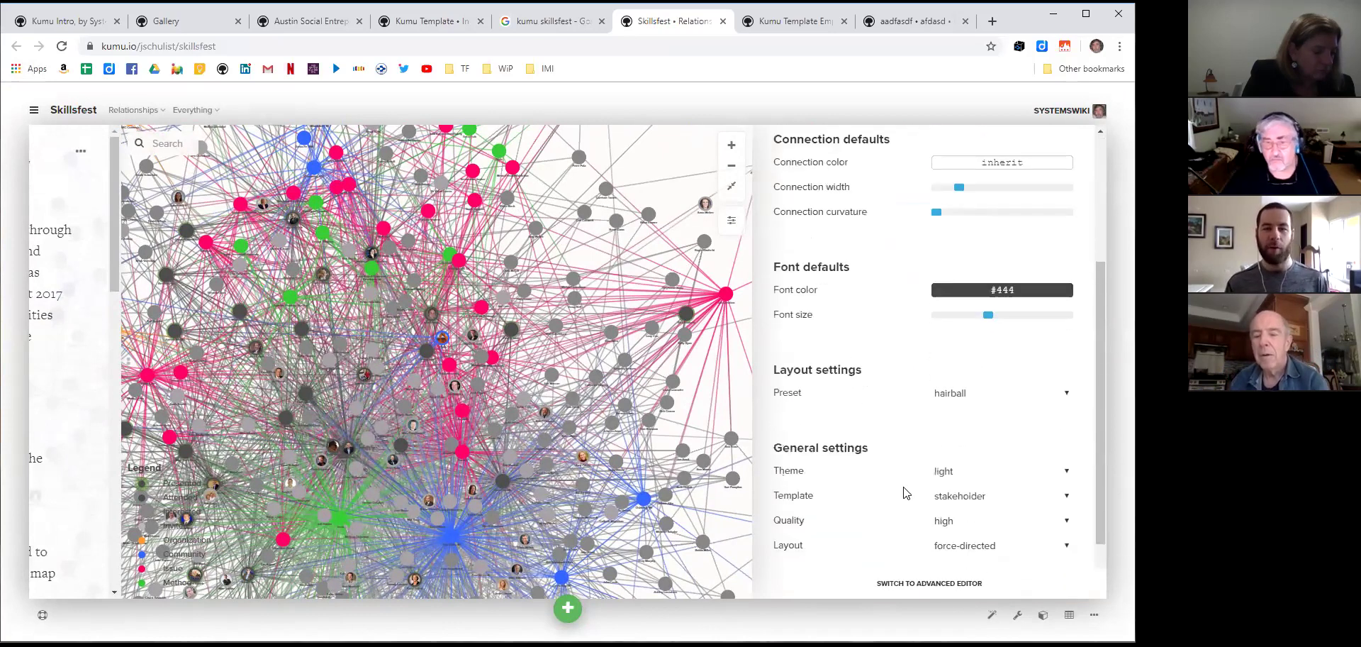
scroll(904, 493, up, 3)
scroll(907, 492, down, 4)
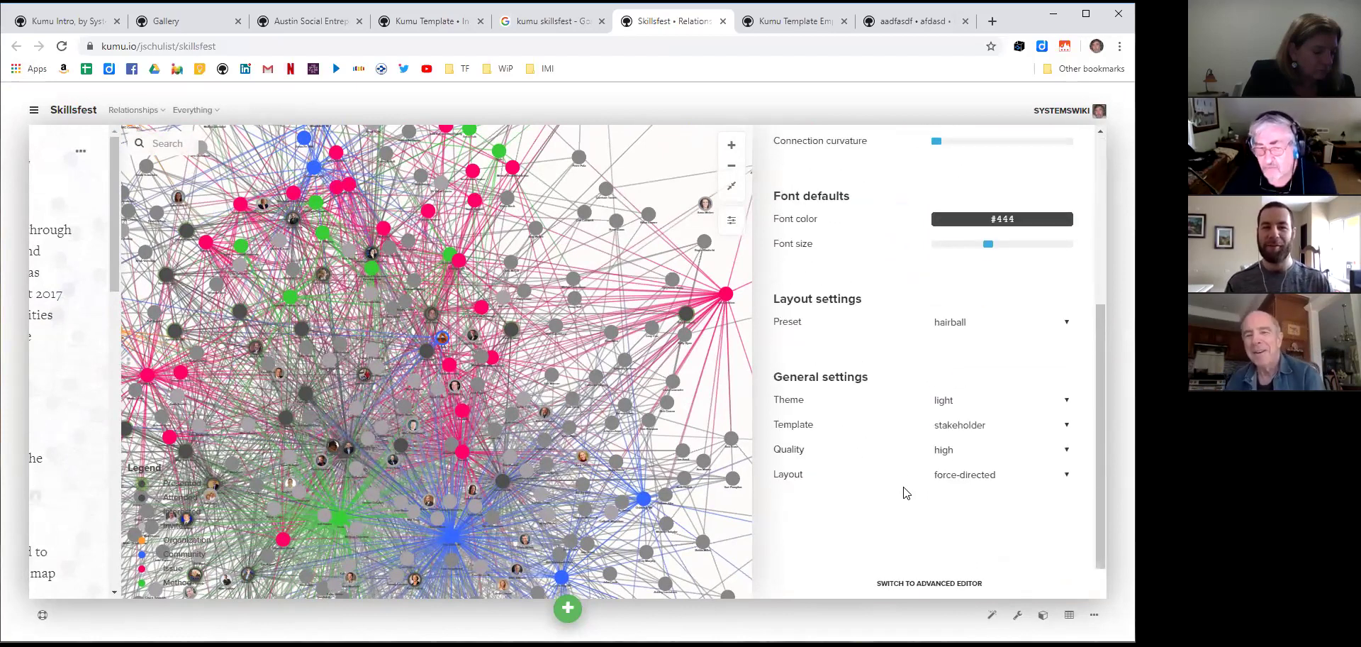
scroll(904, 491, up, 4)
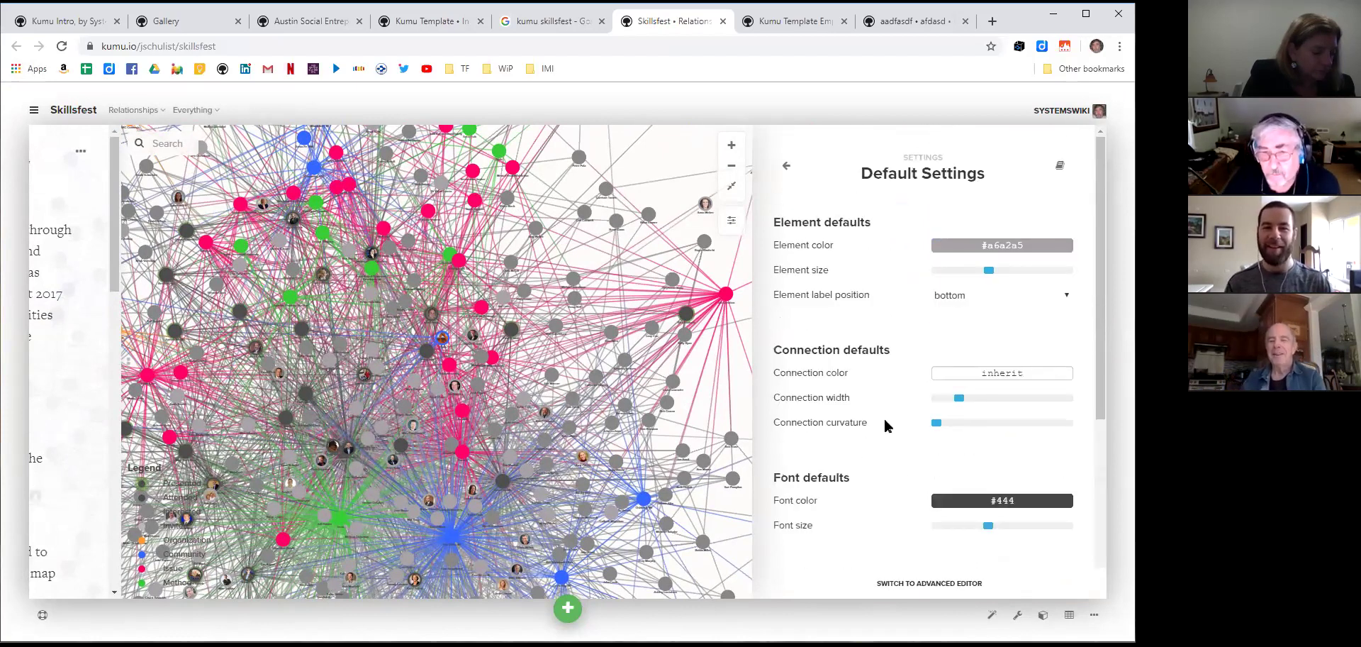
Leave the default settings and review the additional options for decorating, filtering, highlighting, clustering and custom controls
click(785, 170)
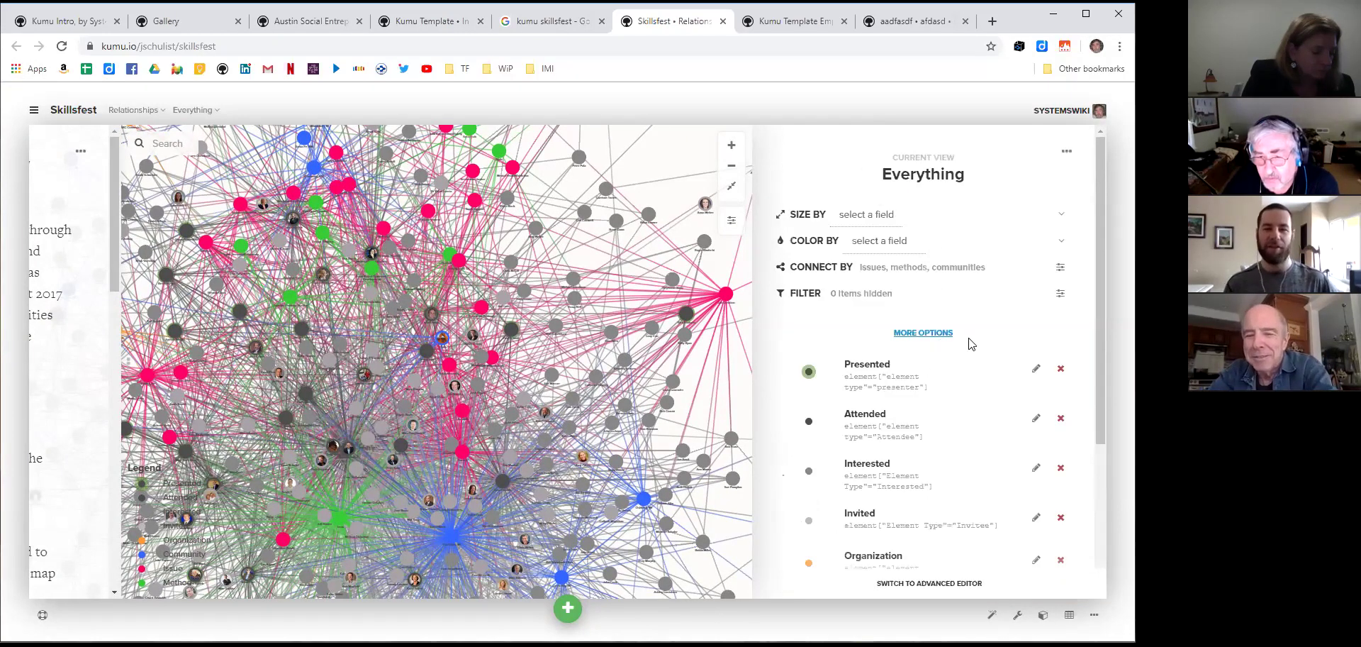
click(939, 333)
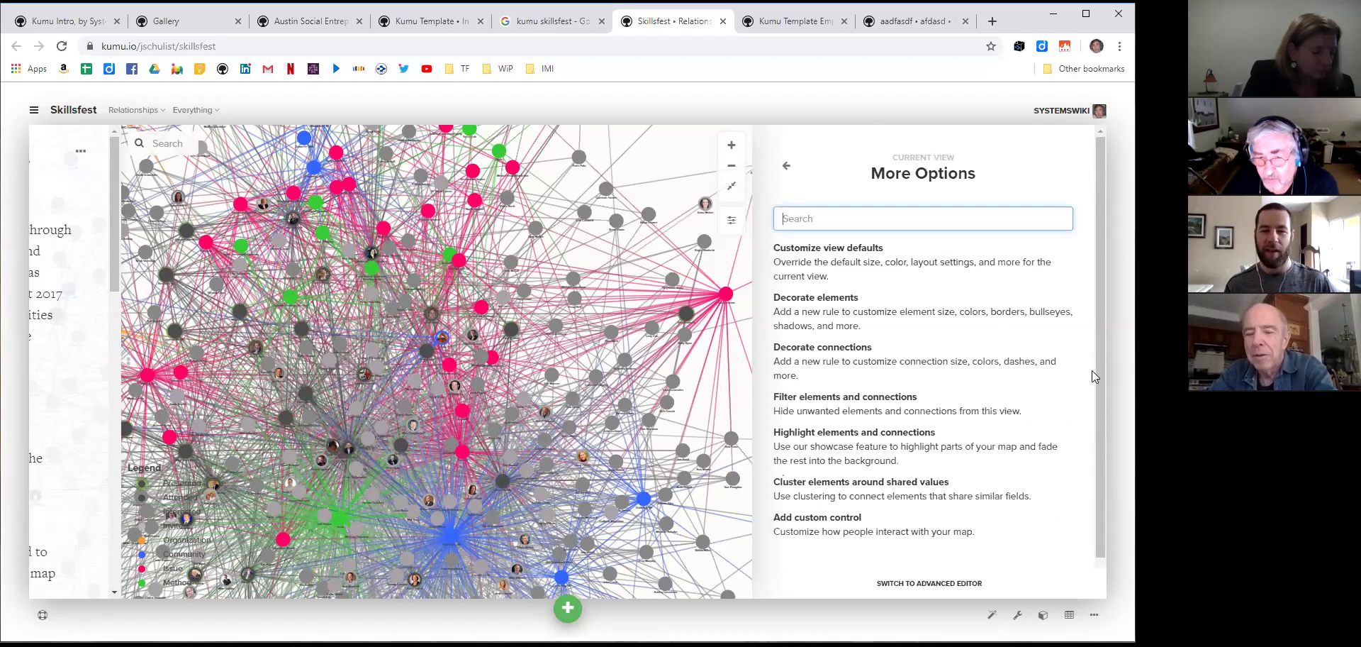
scroll(1067, 408, down, 1)
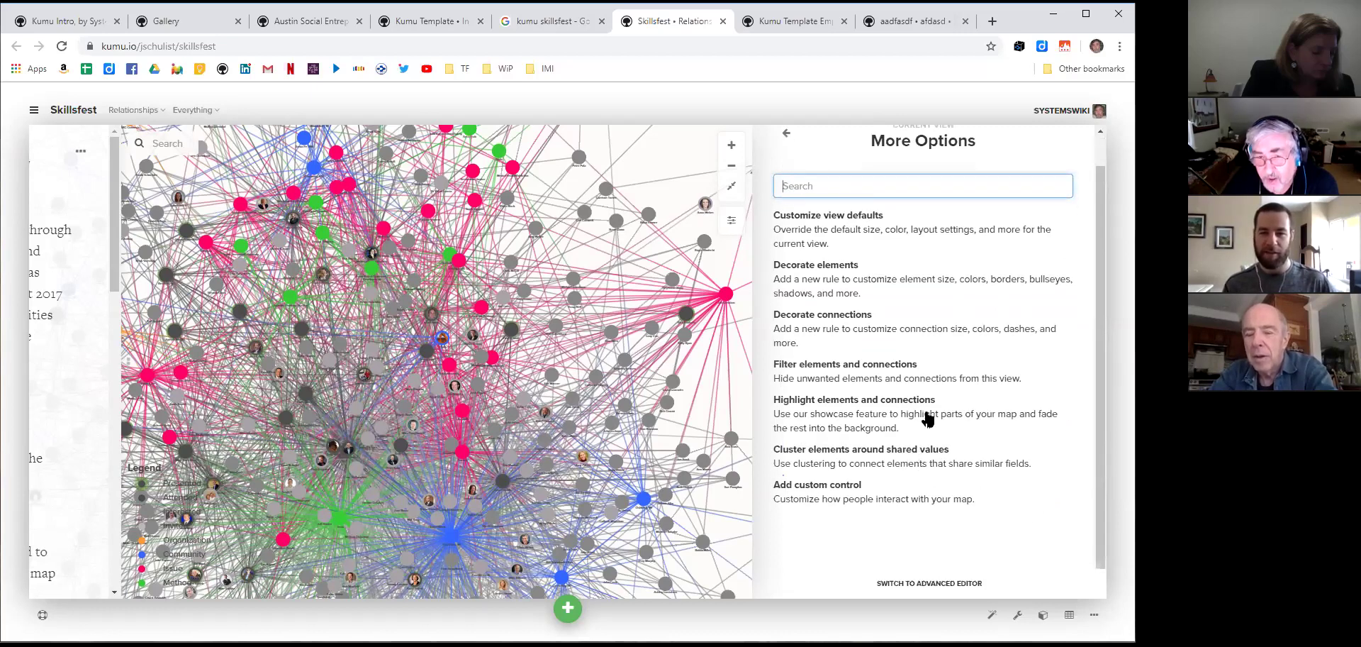
In the Everything view's default settings, set the Layout to off and switch it back to force-directed
click(842, 222)
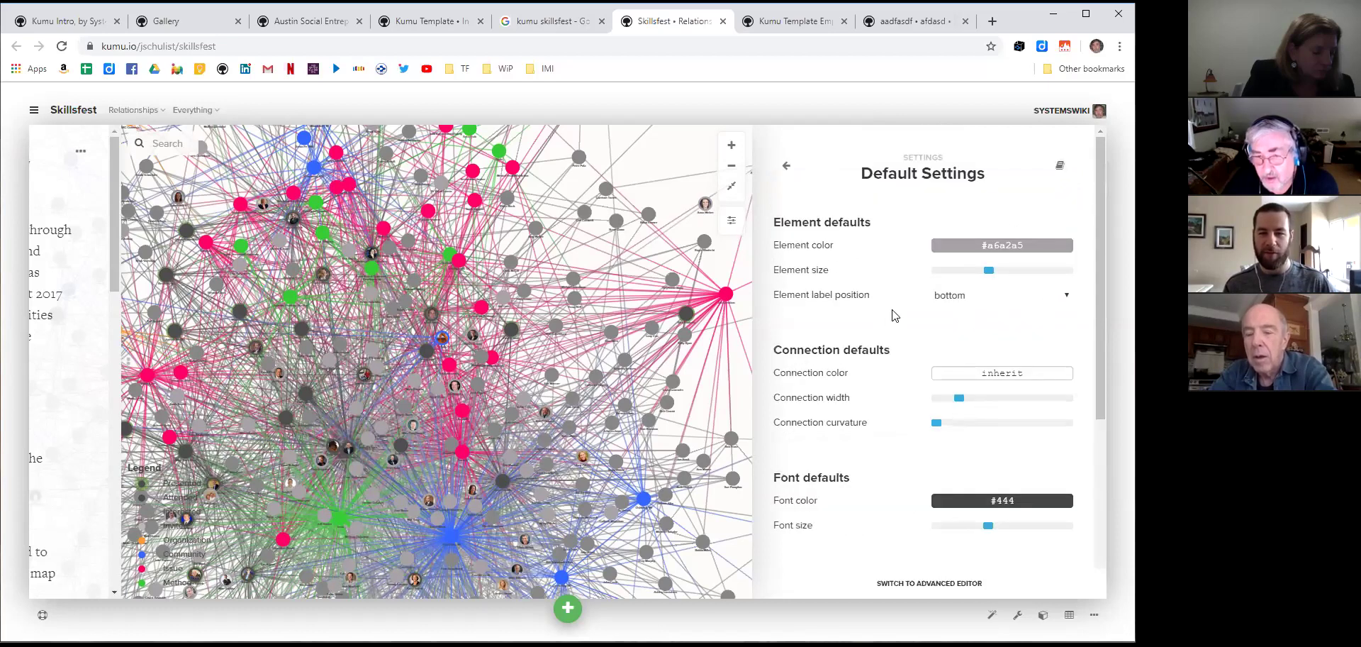
scroll(895, 297, down, 4)
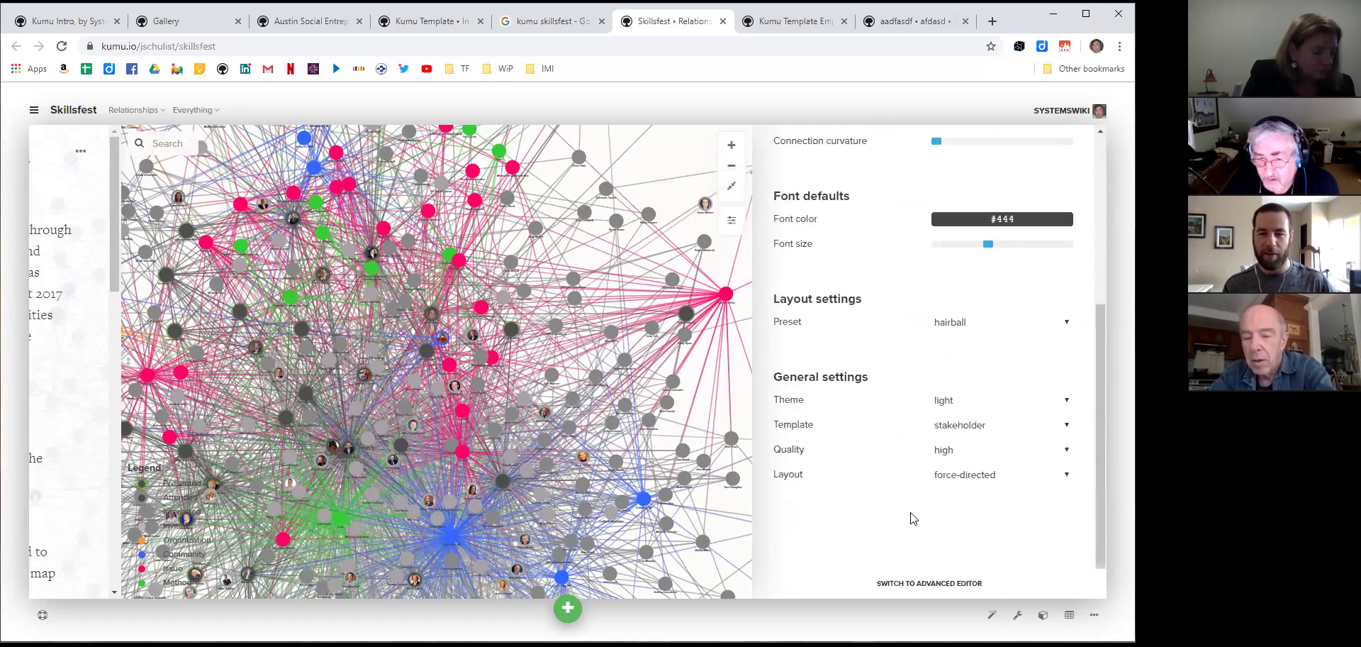
click(1067, 475)
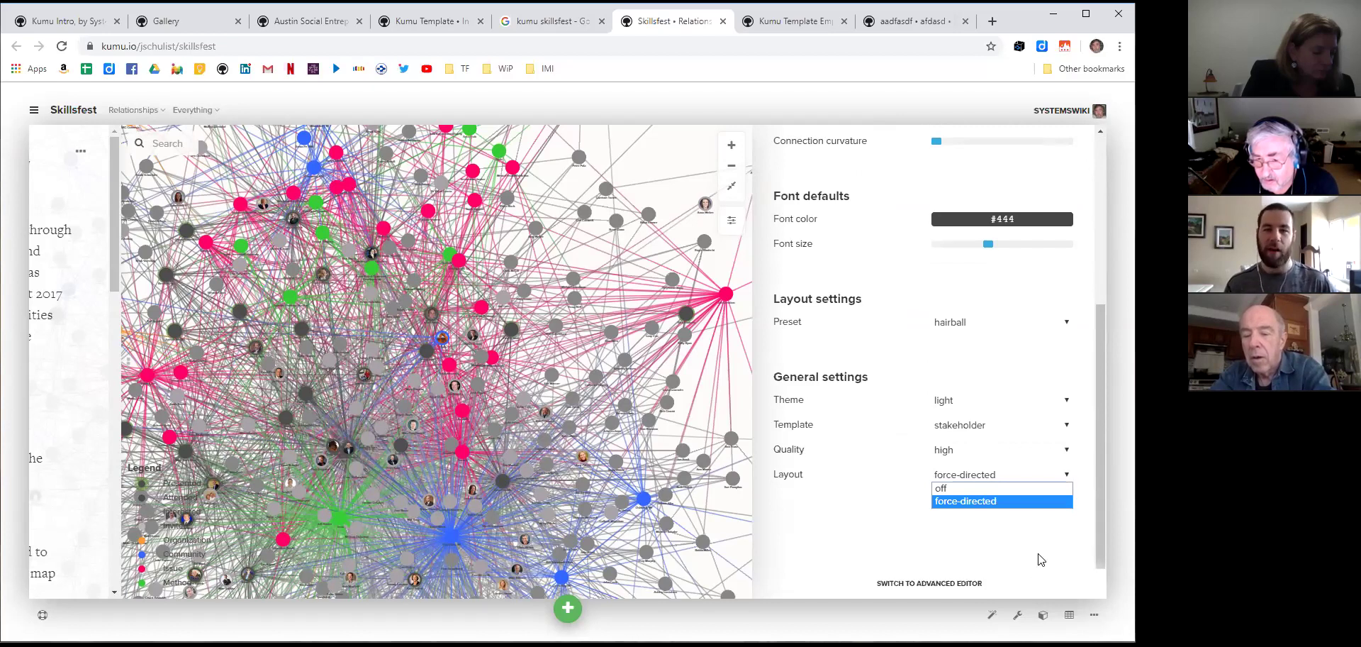
click(1034, 571)
click(1068, 476)
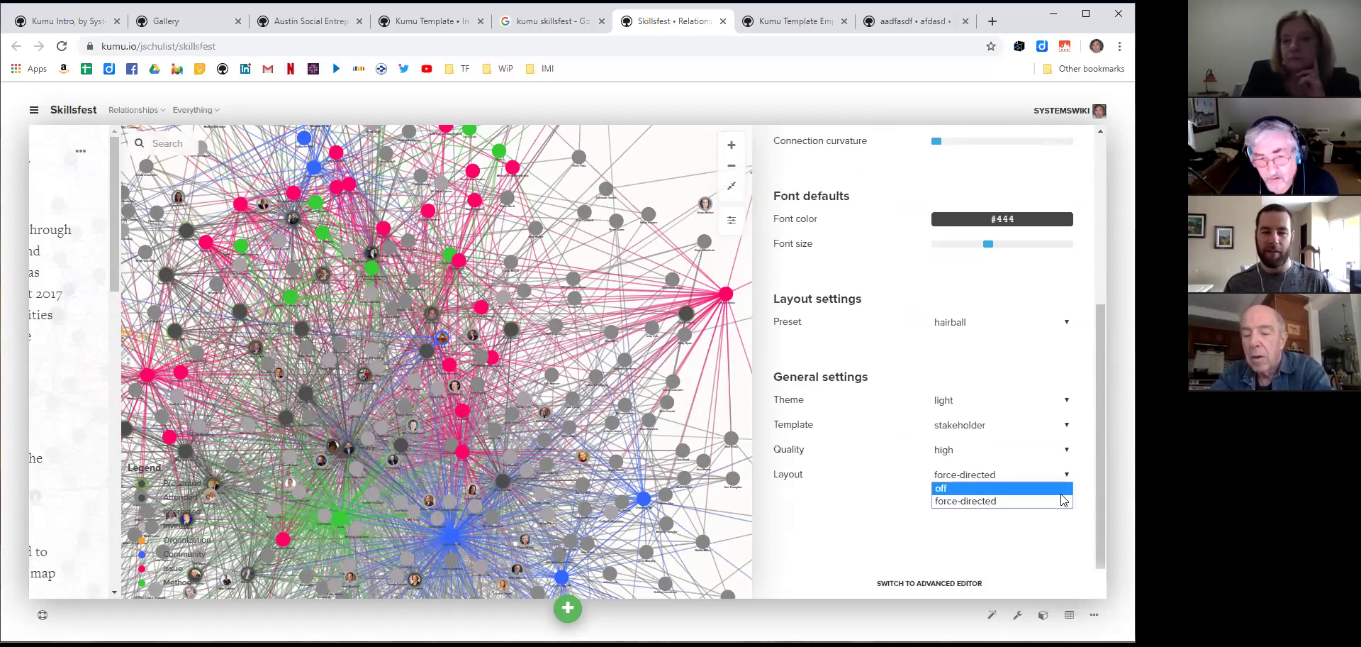
click(1029, 489)
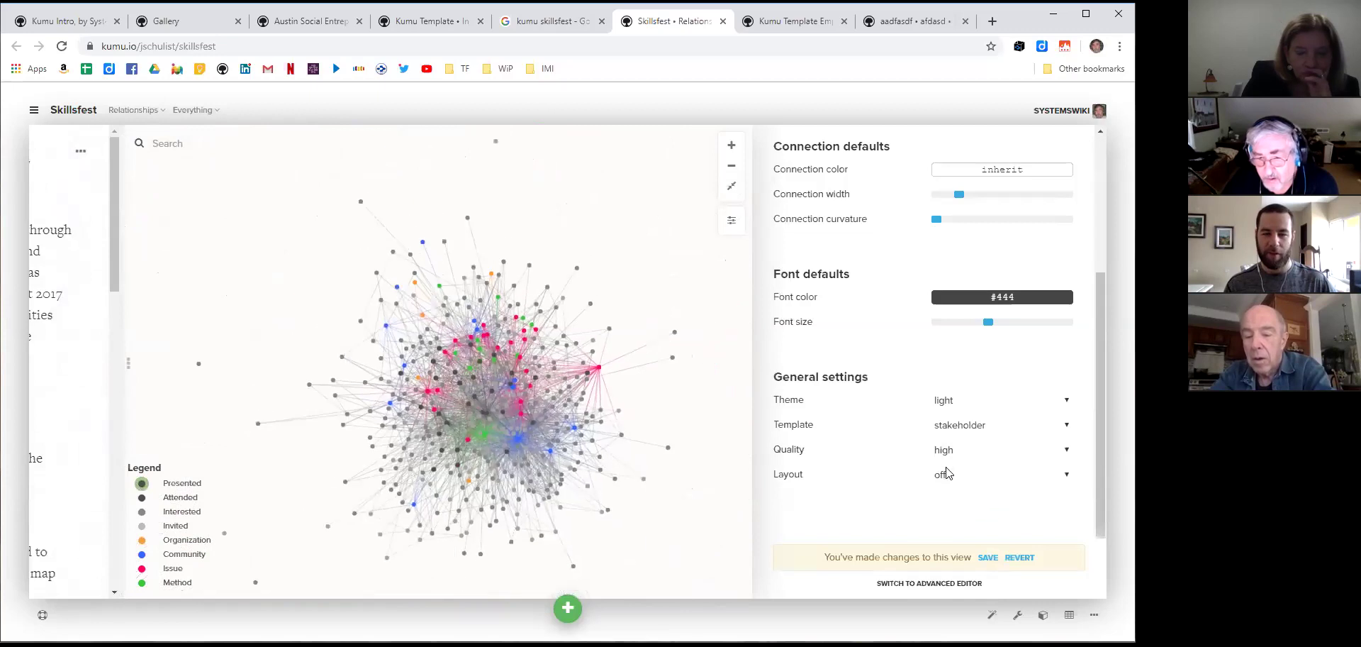
click(1067, 475)
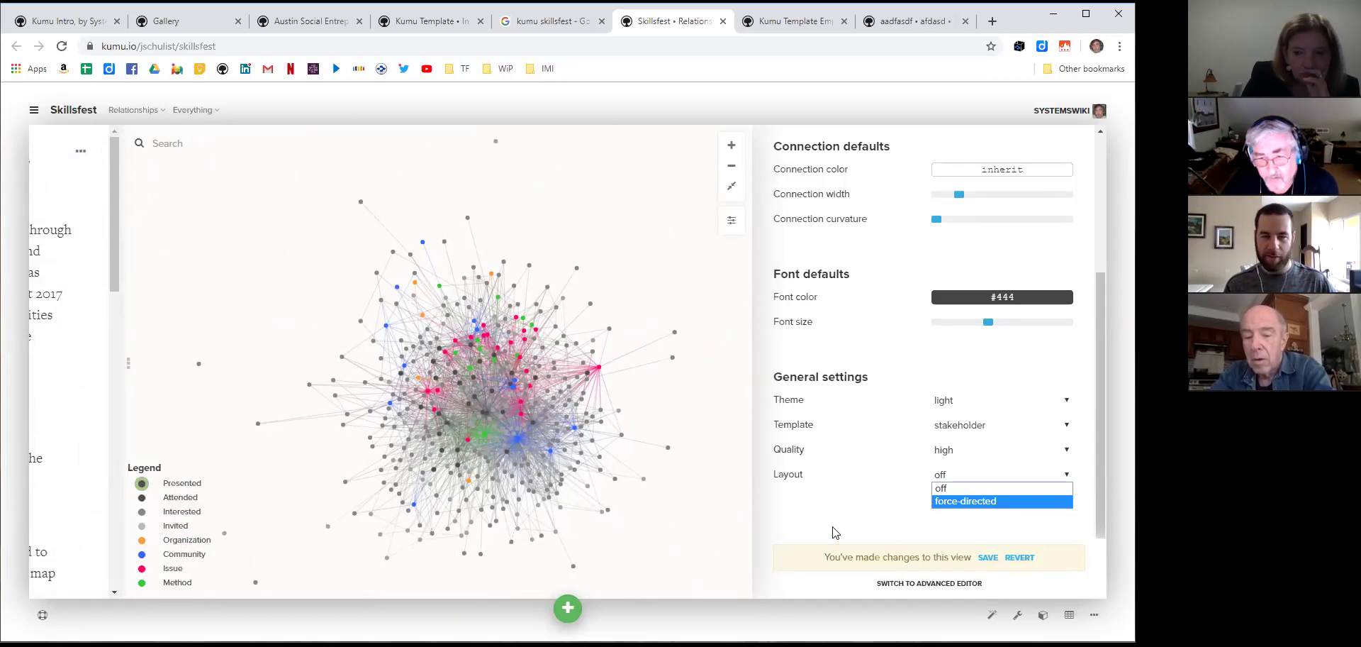
key(Return)
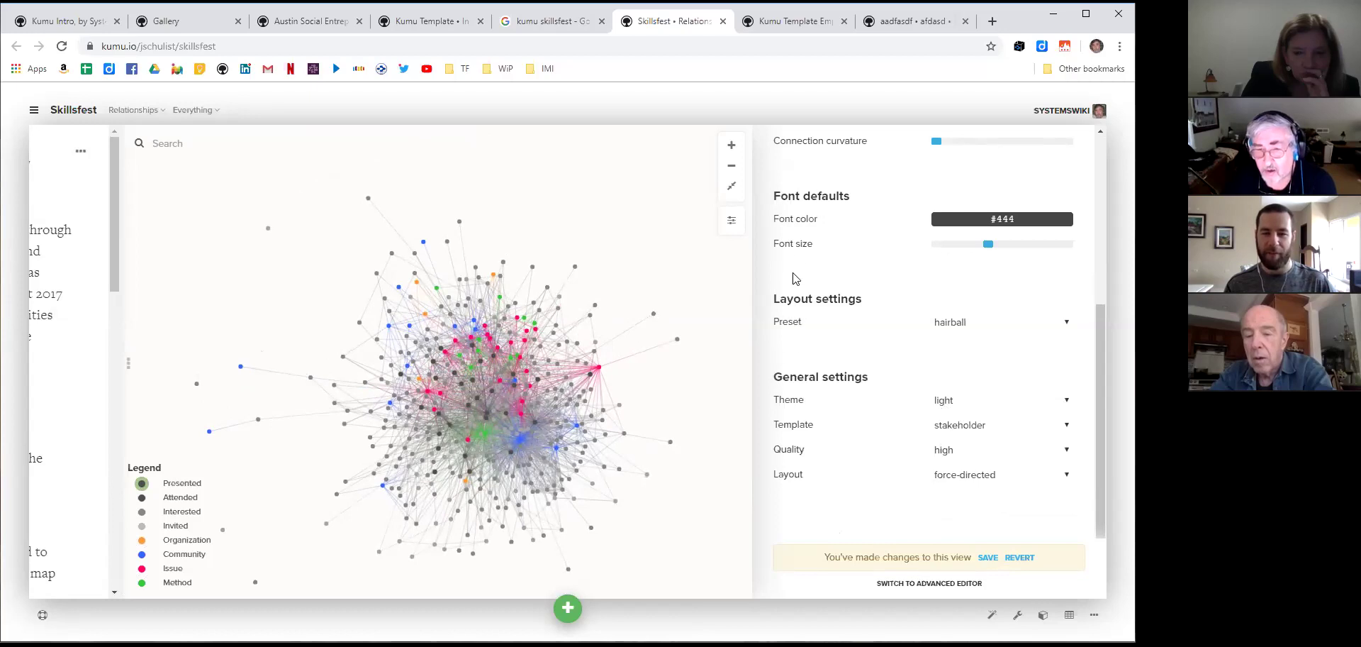
Try the dense and auto layout presets and inspect the packed elements up close
click(1068, 322)
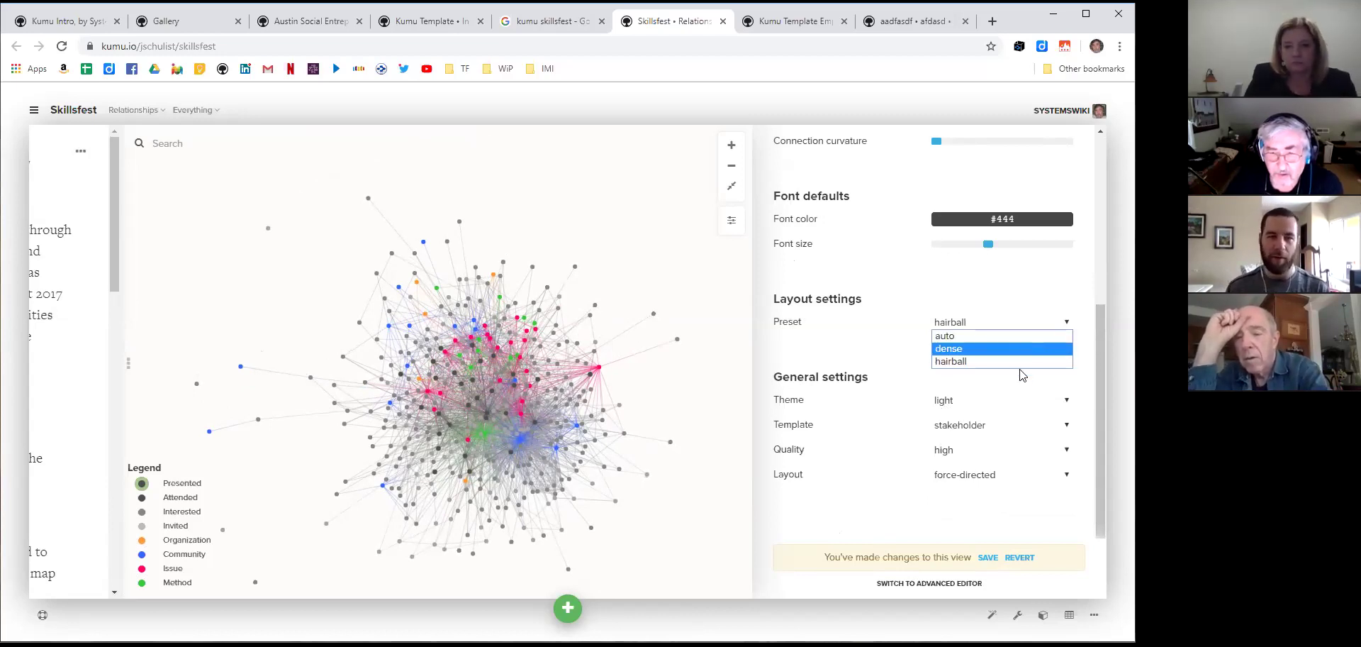
click(950, 350)
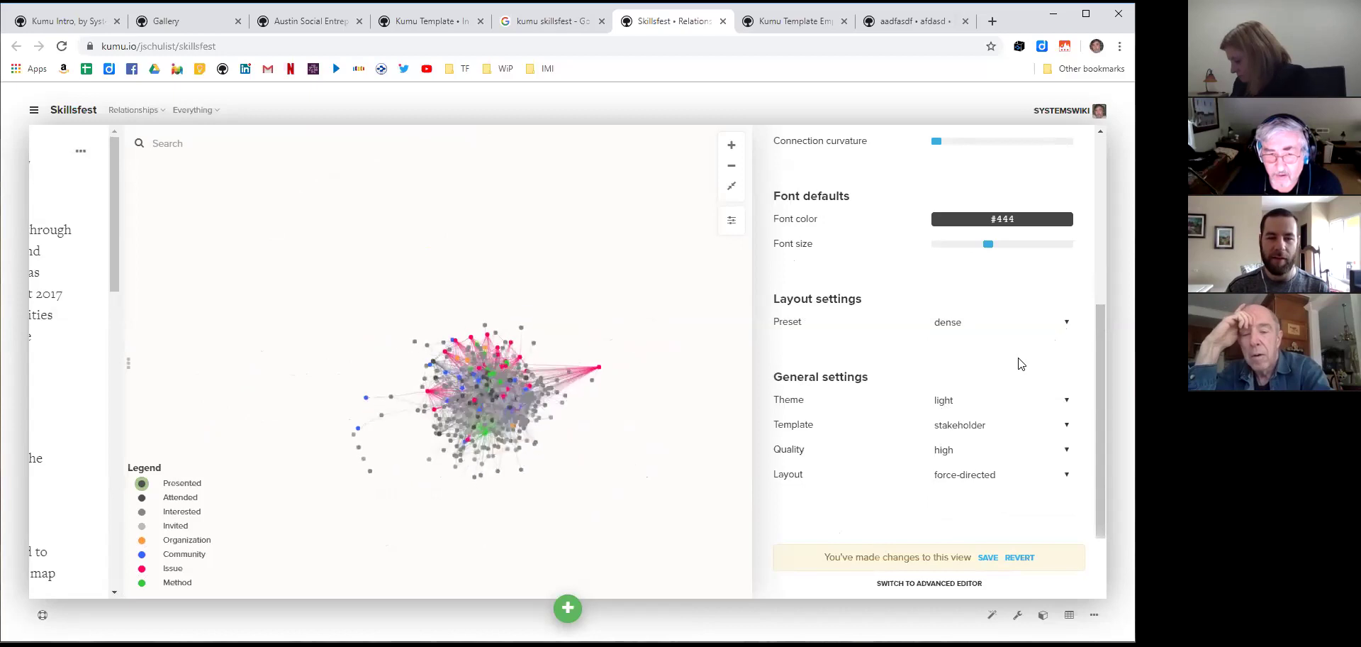
click(1068, 324)
key(Up)
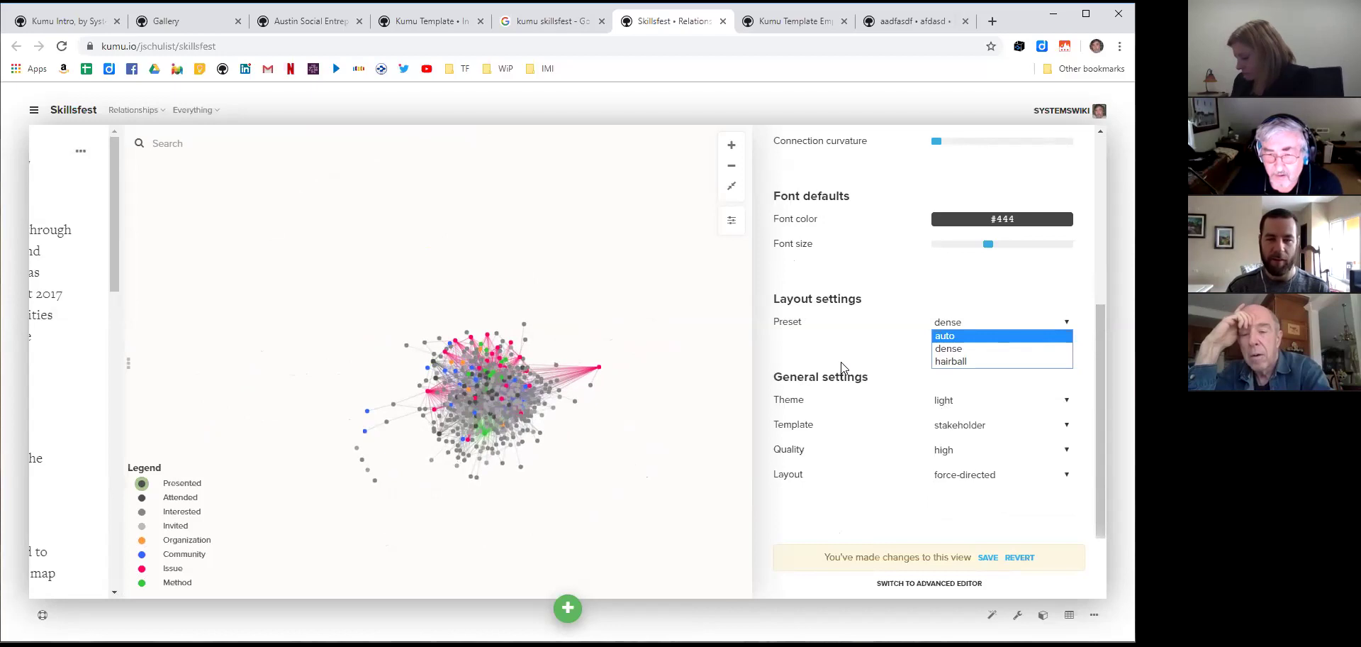
key(Return)
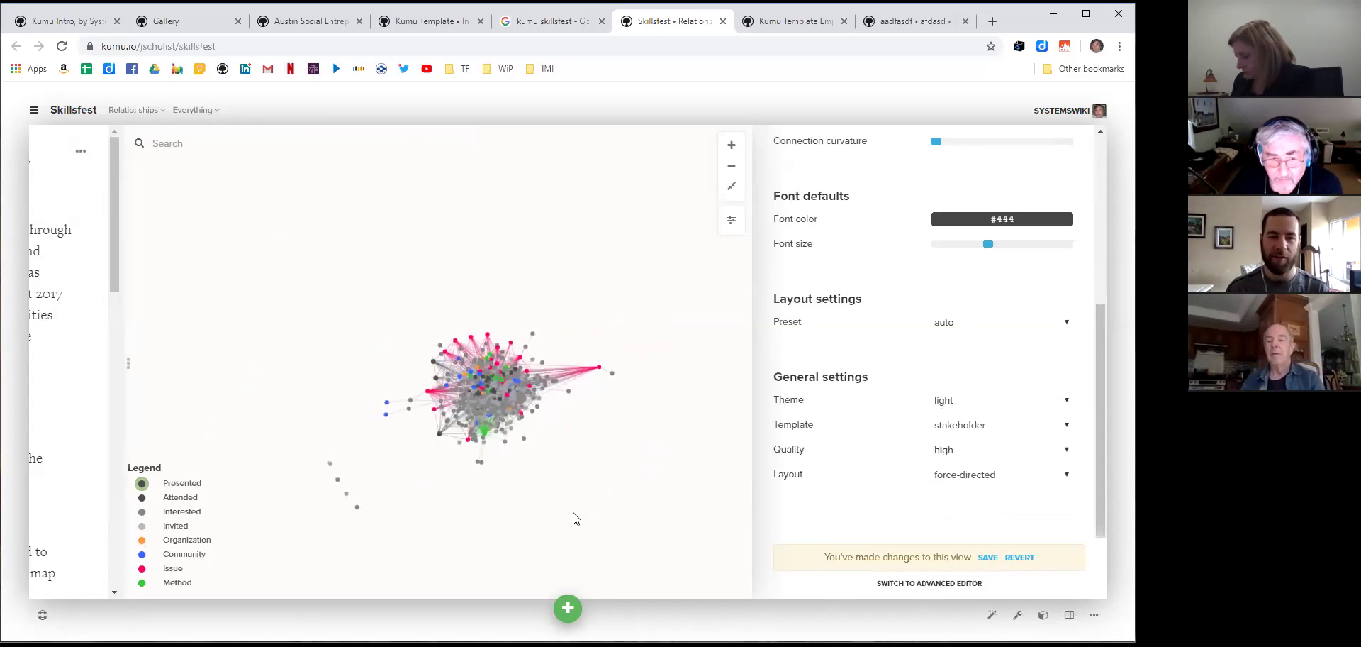
scroll(574, 518, up, 5)
scroll(574, 516, up, 3)
drag(563, 340, 629, 581)
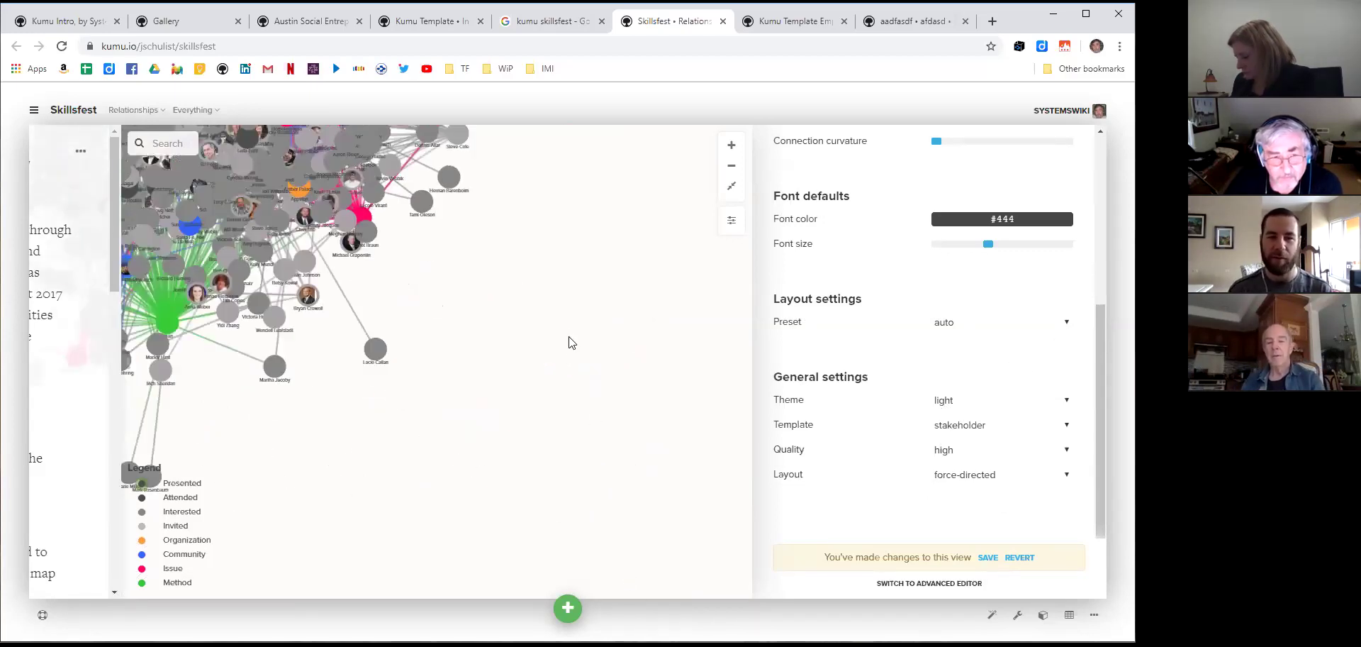
drag(564, 330, 714, 570)
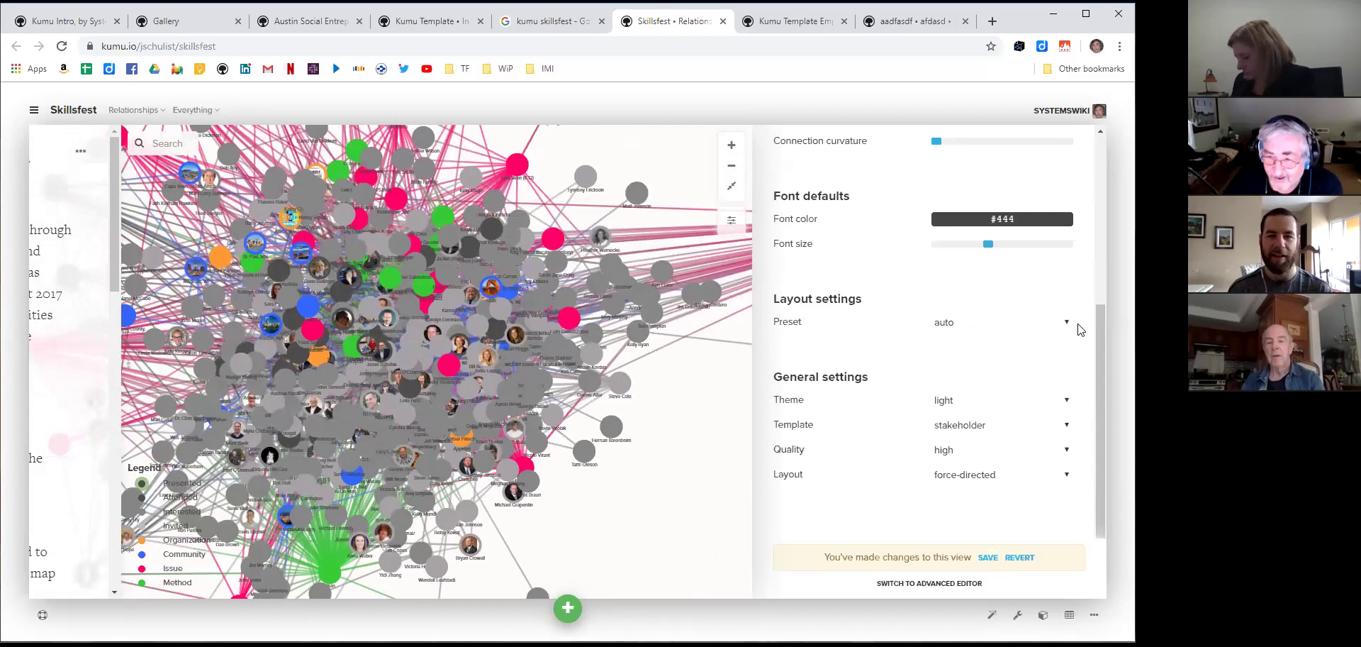
Set the layout preset to hairball and examine how the elements spread out across the map
click(1069, 325)
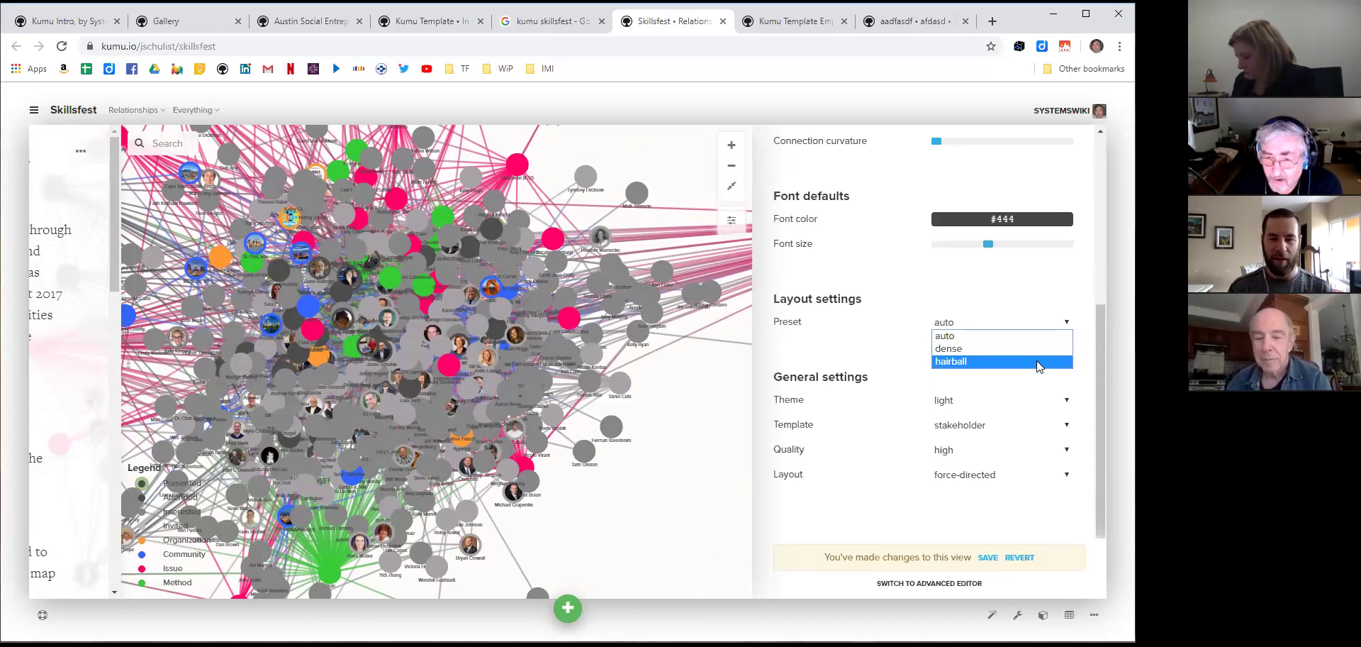
click(1039, 364)
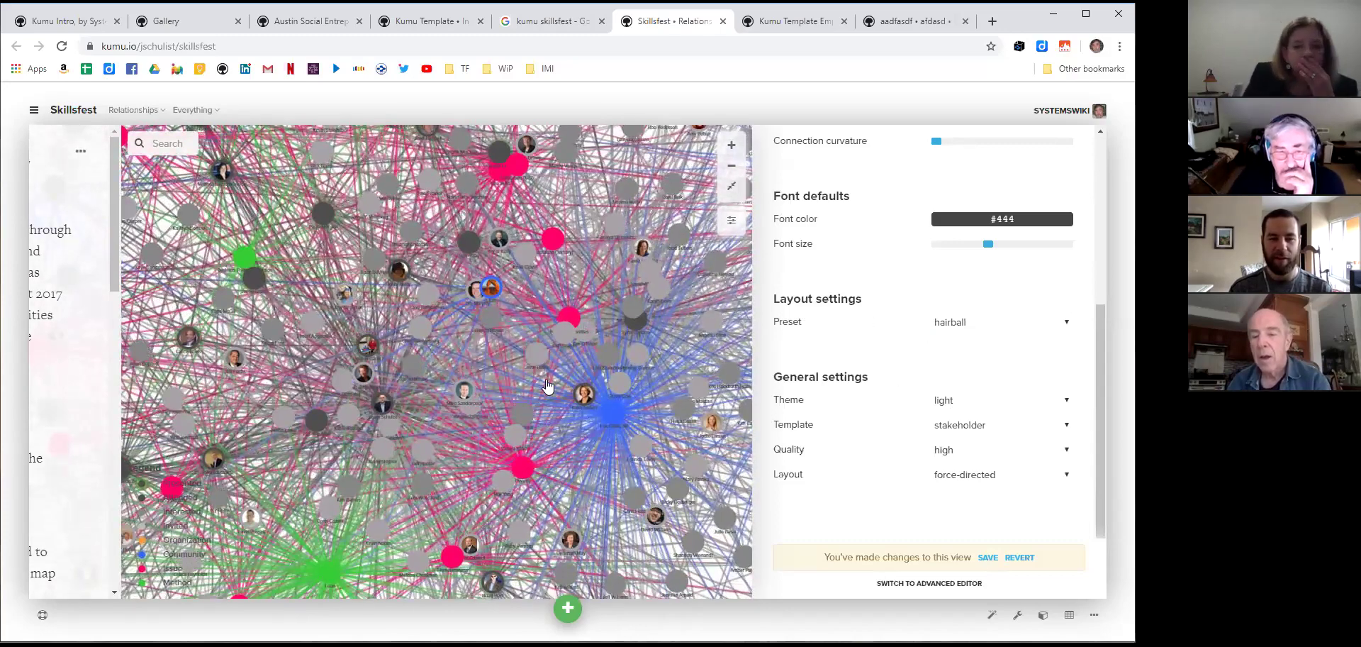
scroll(556, 404, down, 5)
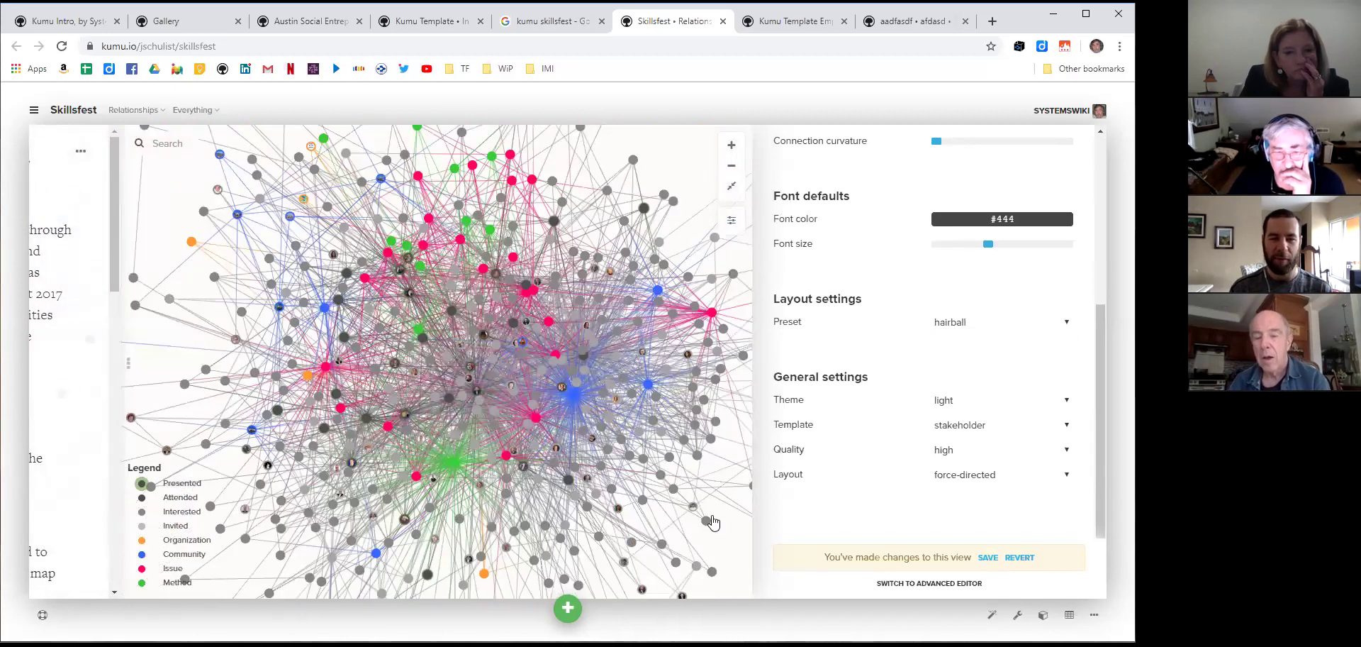
scroll(666, 526, down, 3)
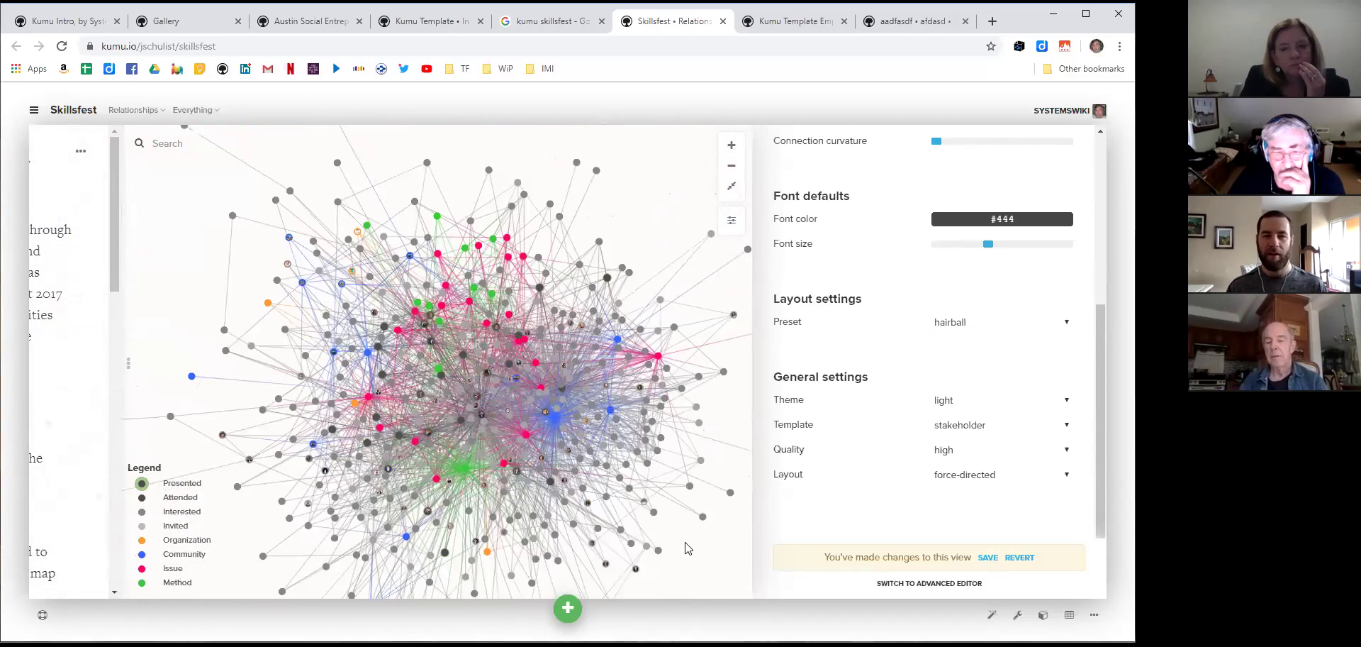
scroll(685, 548, up, 2)
drag(679, 542, 703, 561)
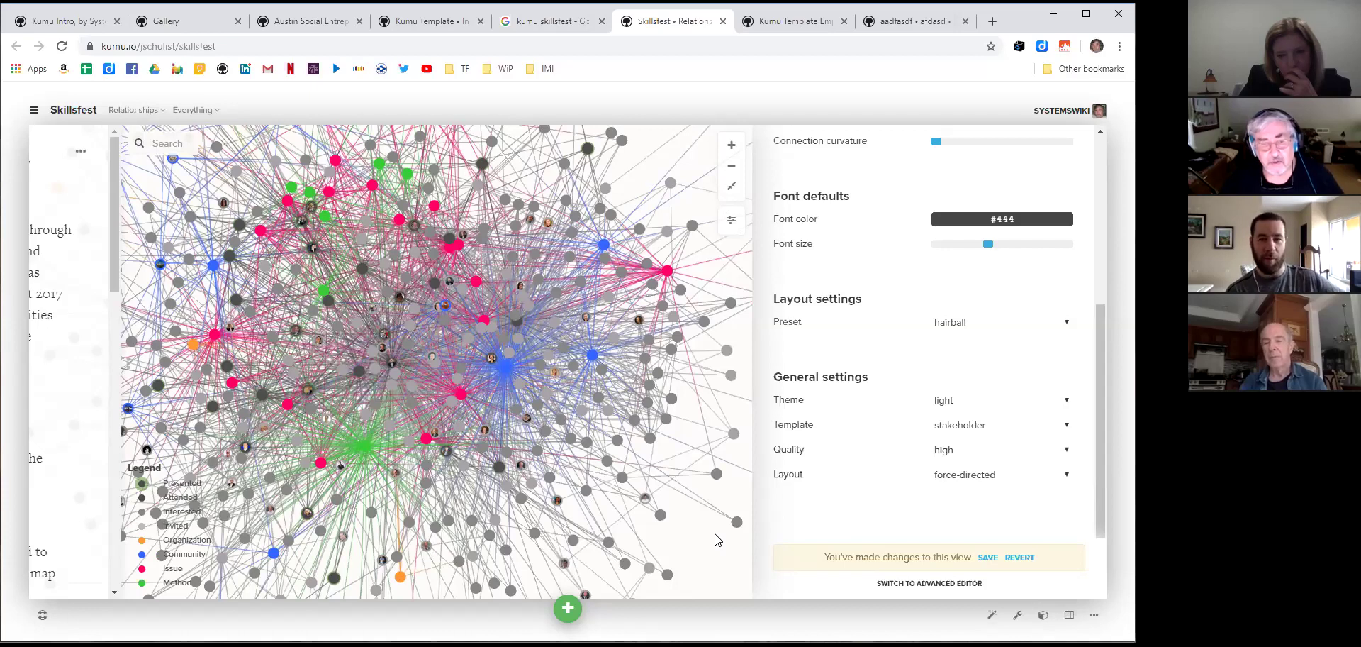
scroll(715, 539, up, 3)
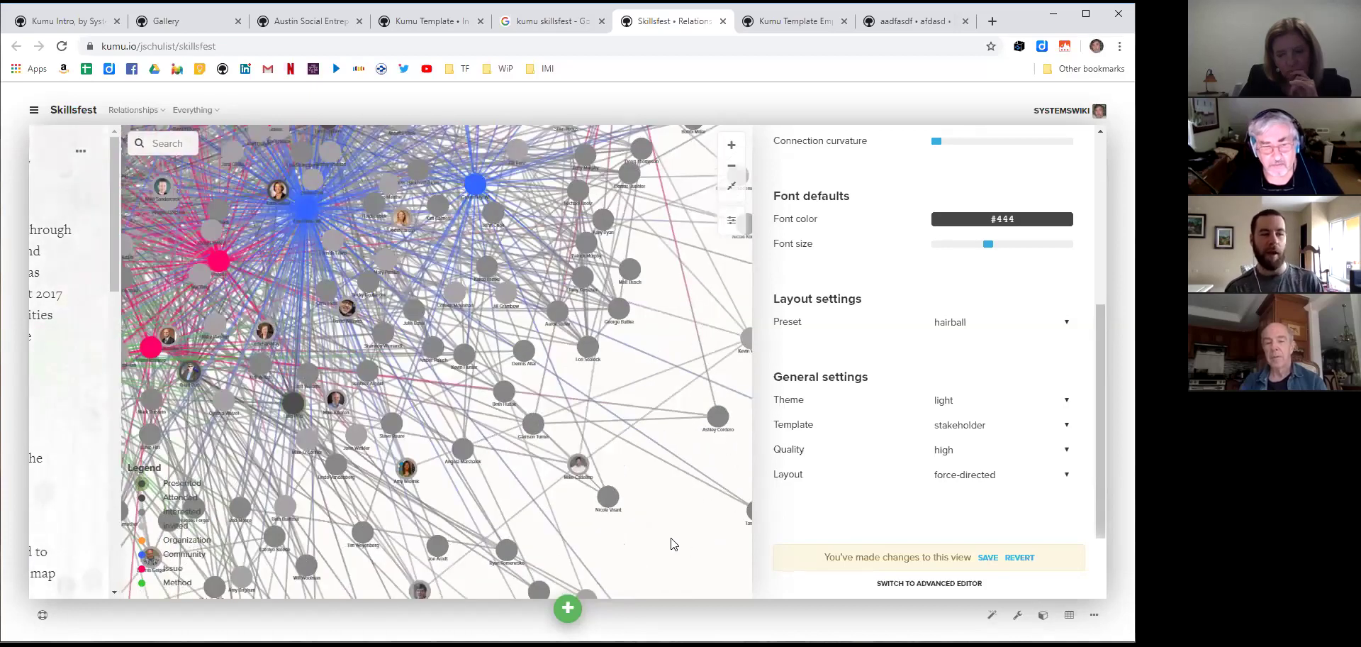
scroll(681, 541, down, 5)
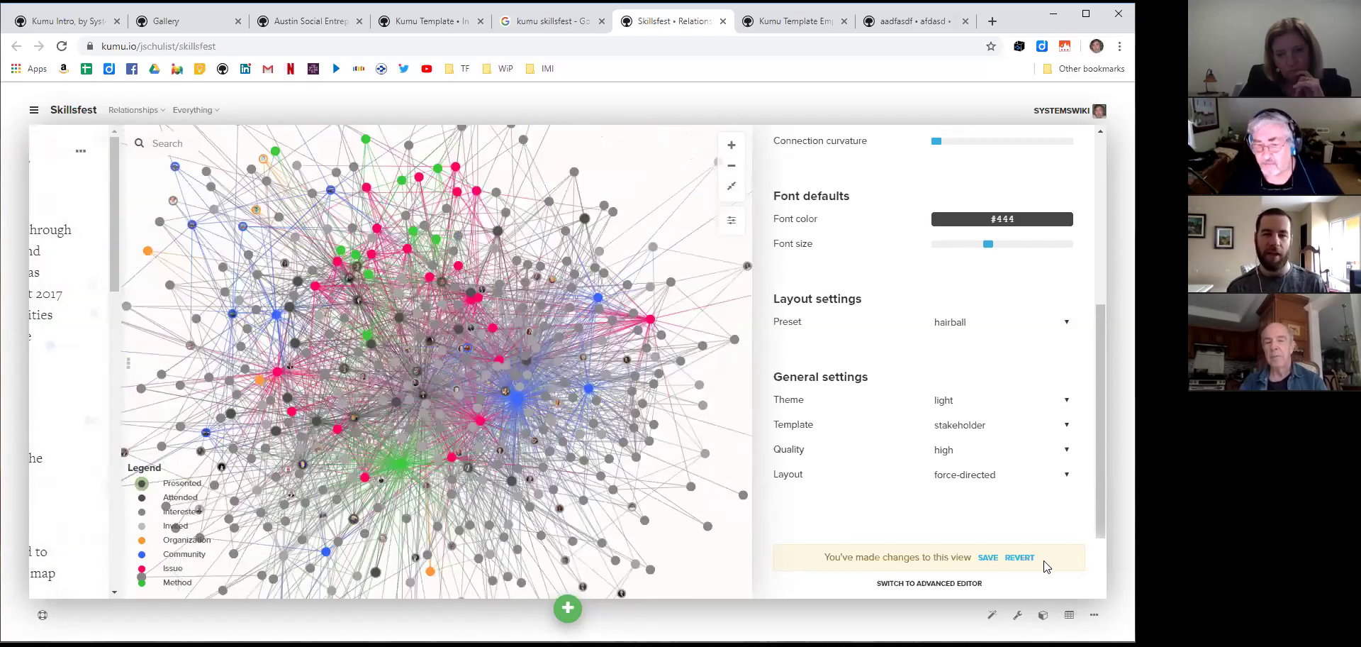
Show the advanced editor code for the Skillsfest Everything view and for the Austin Social Innovation view
click(953, 583)
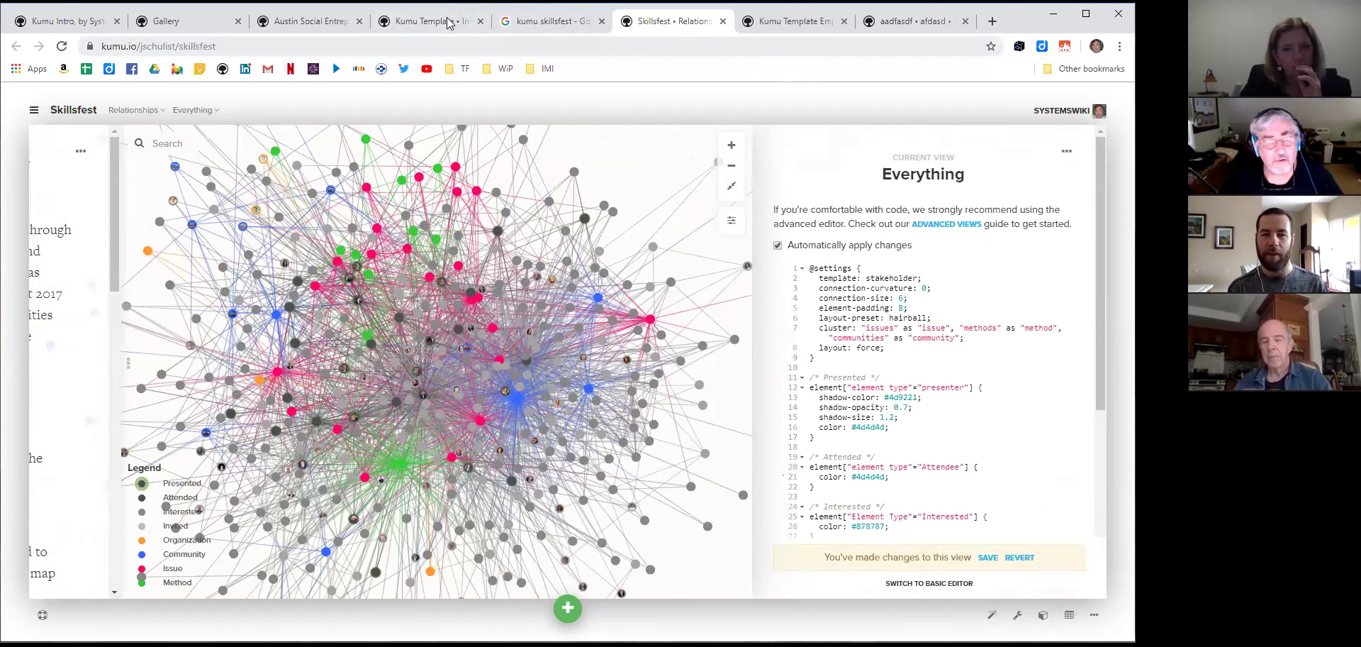
click(312, 22)
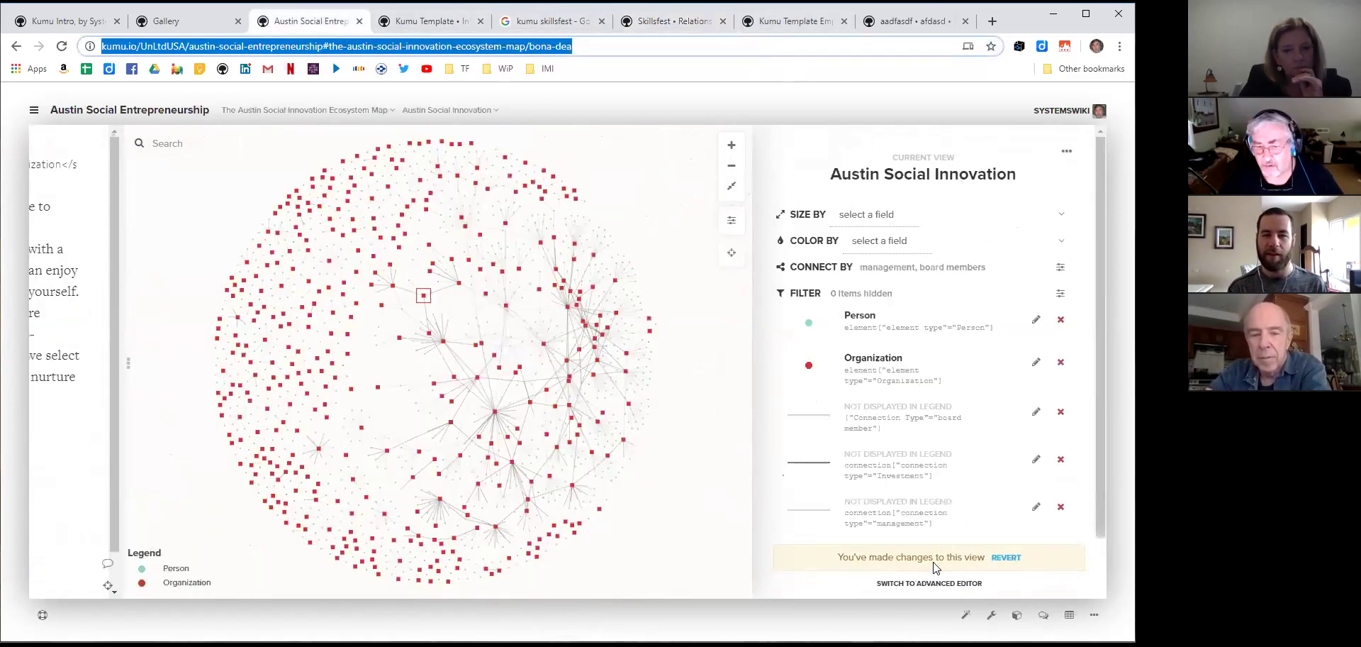
click(936, 583)
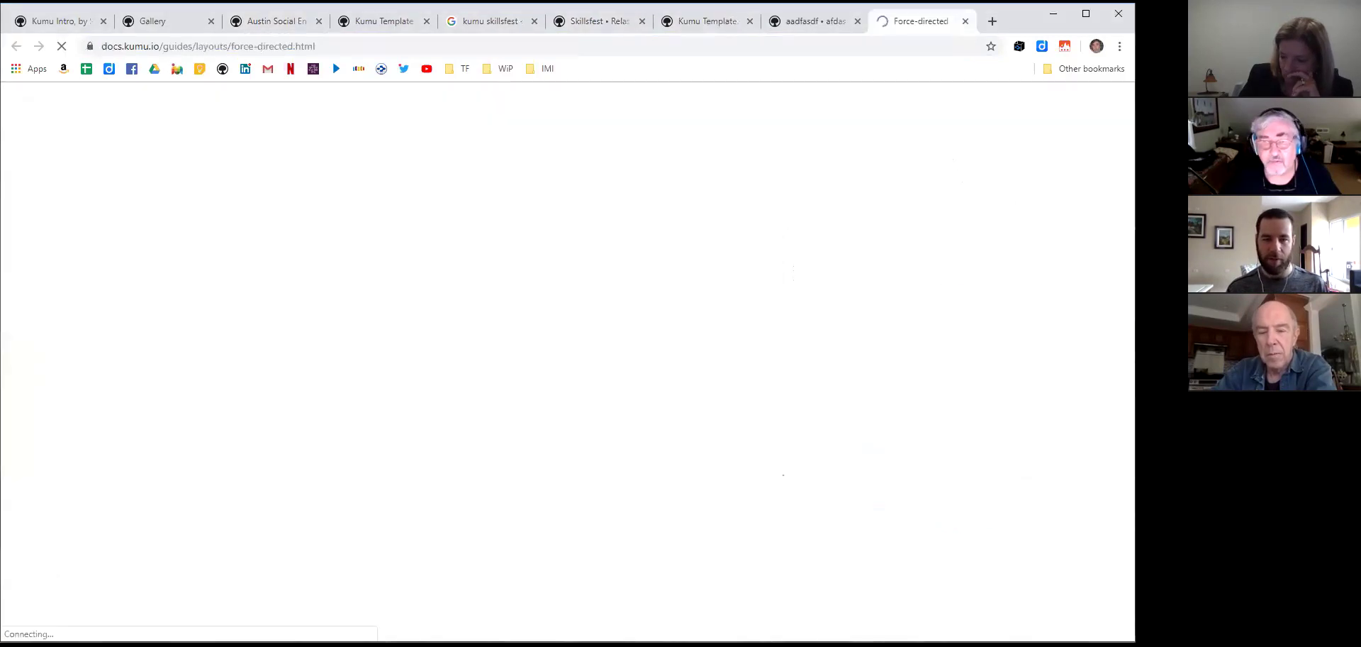
Read the force-directed guide's preset and force-strength sections, and compare them with the layout settings in the Austin view's code
scroll(1016, 274, down, 9)
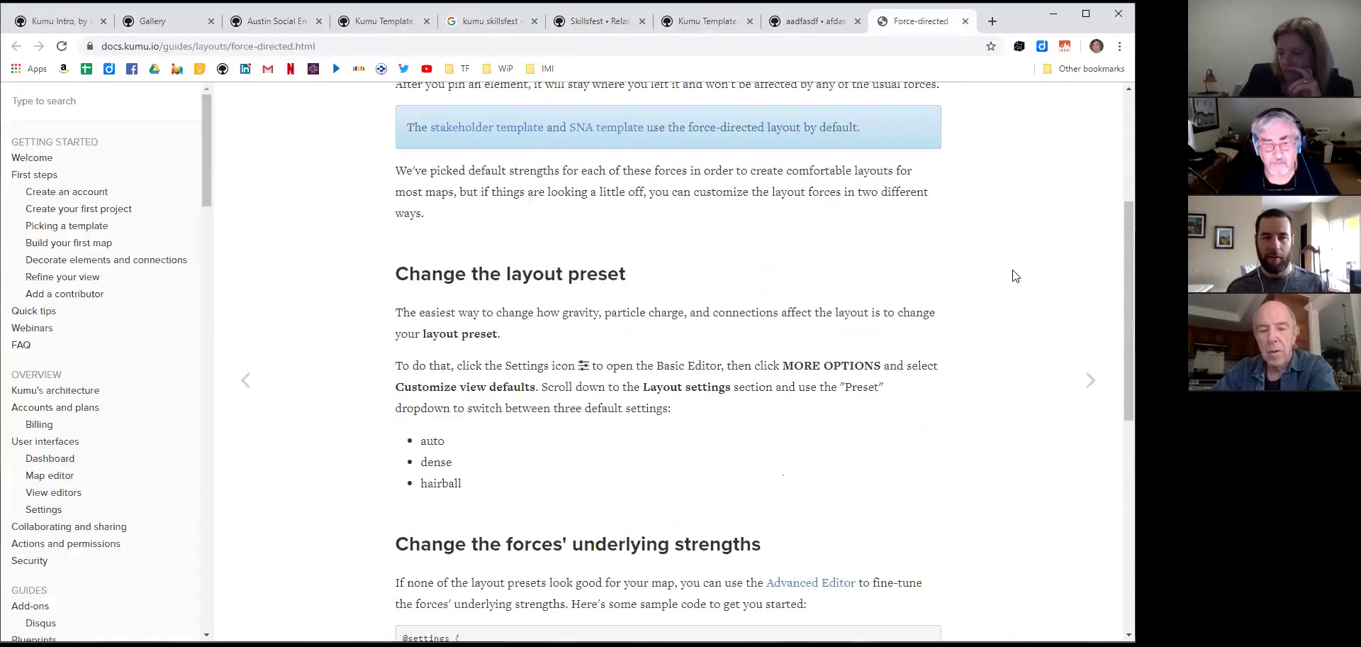
scroll(1016, 274, down, 2)
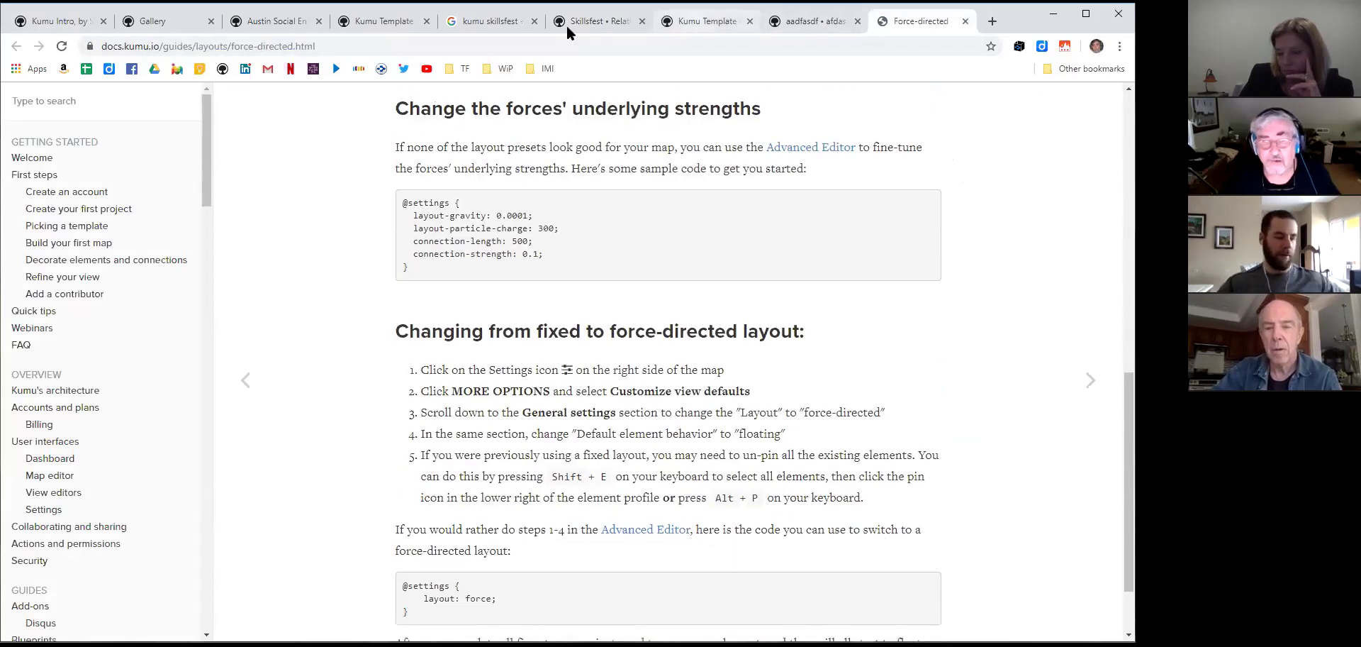
click(590, 22)
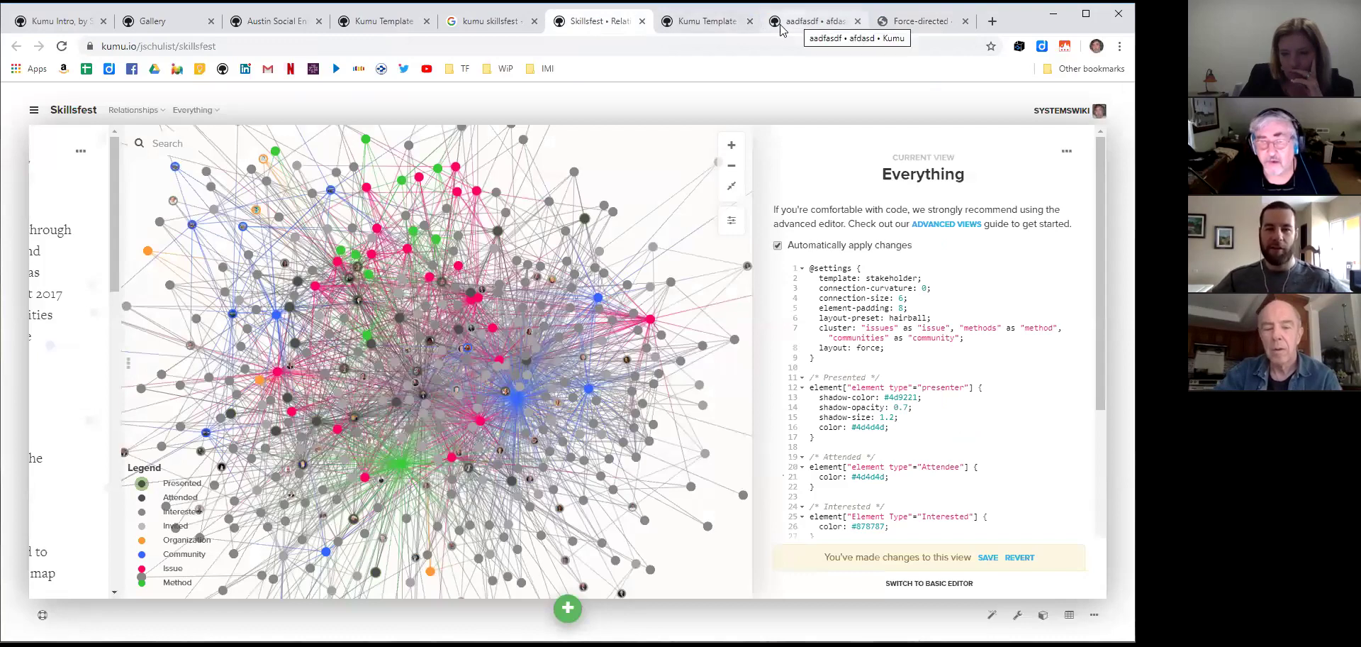
click(709, 27)
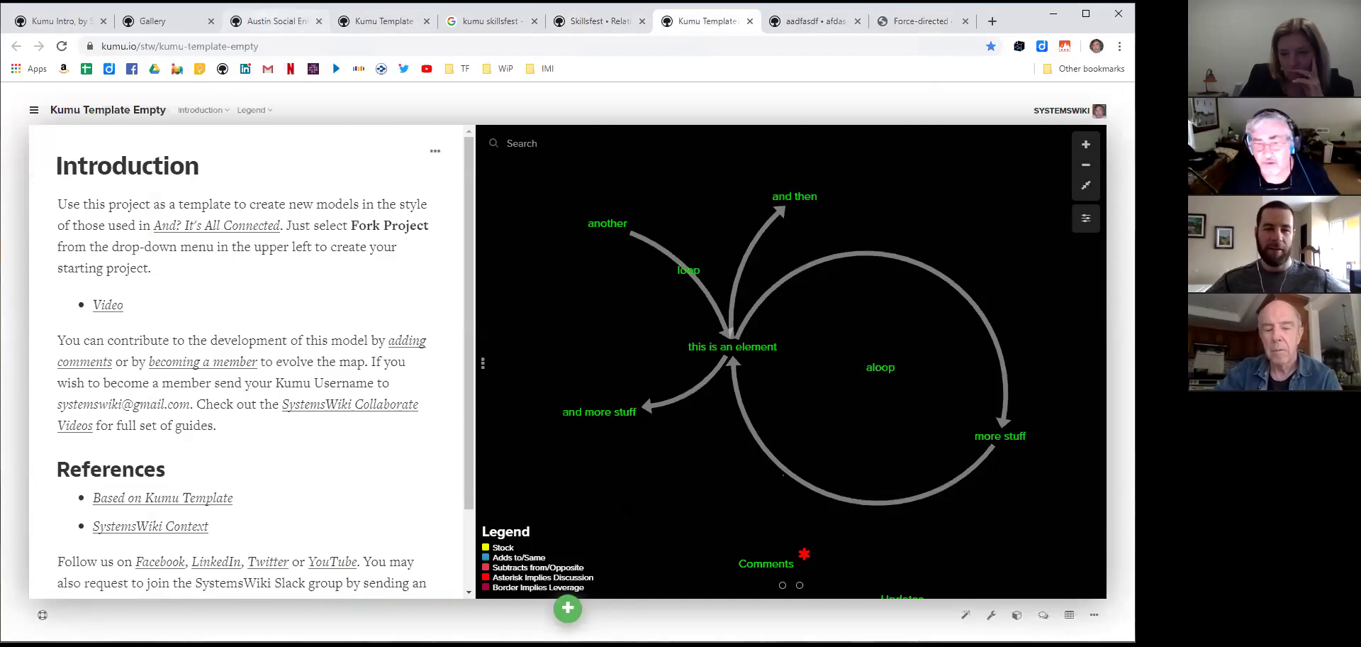
click(277, 21)
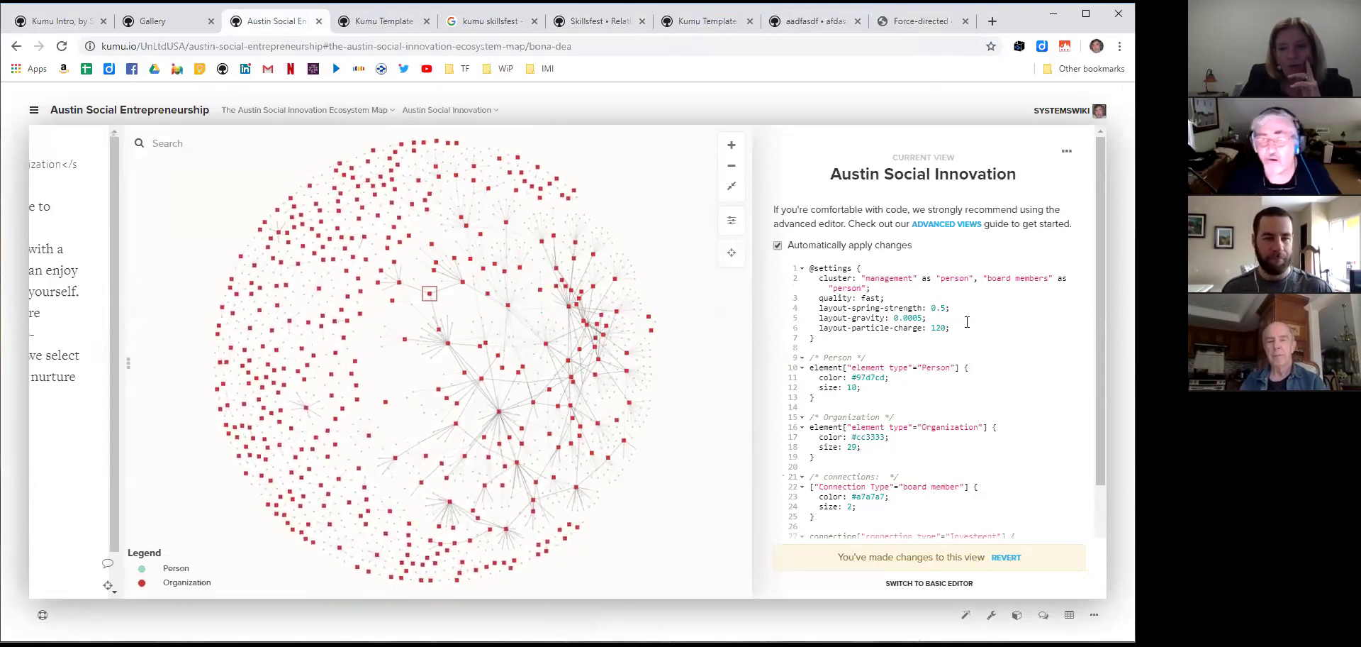
Review the force-directed layout guide from the three forces to switching from a fixed layout, and close its page
click(922, 22)
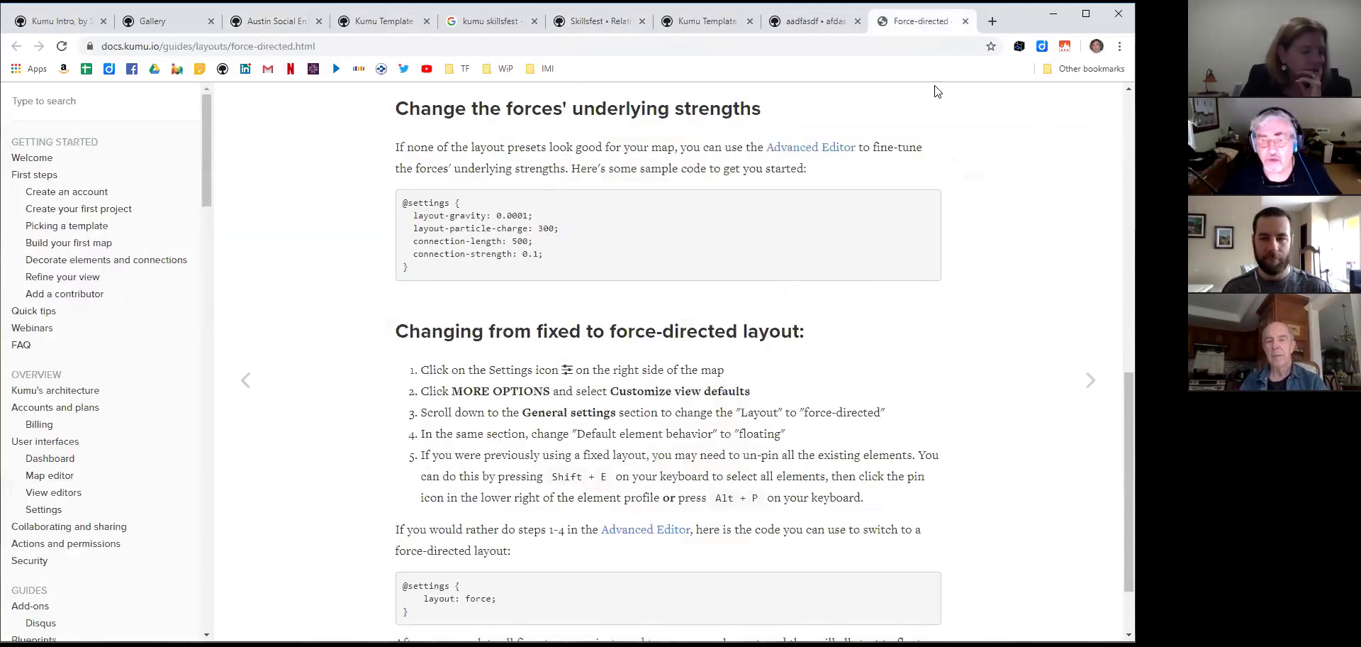
scroll(975, 241, down, 2)
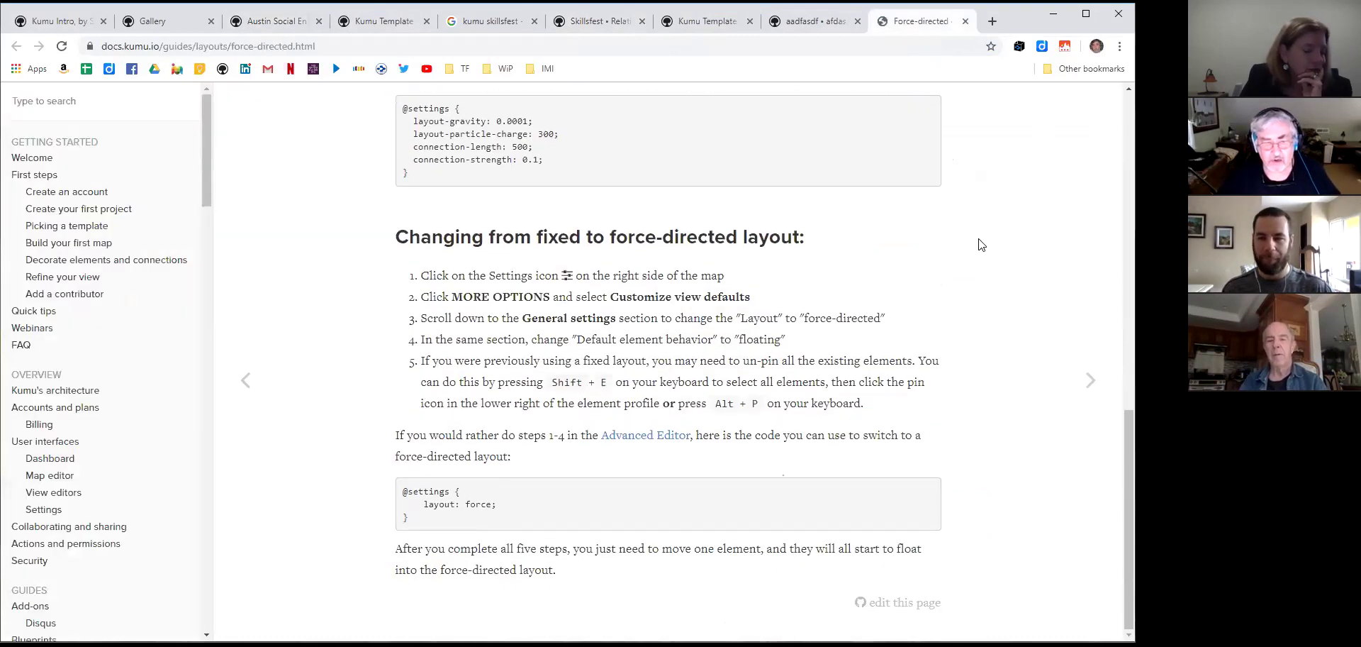
scroll(981, 244, up, 15)
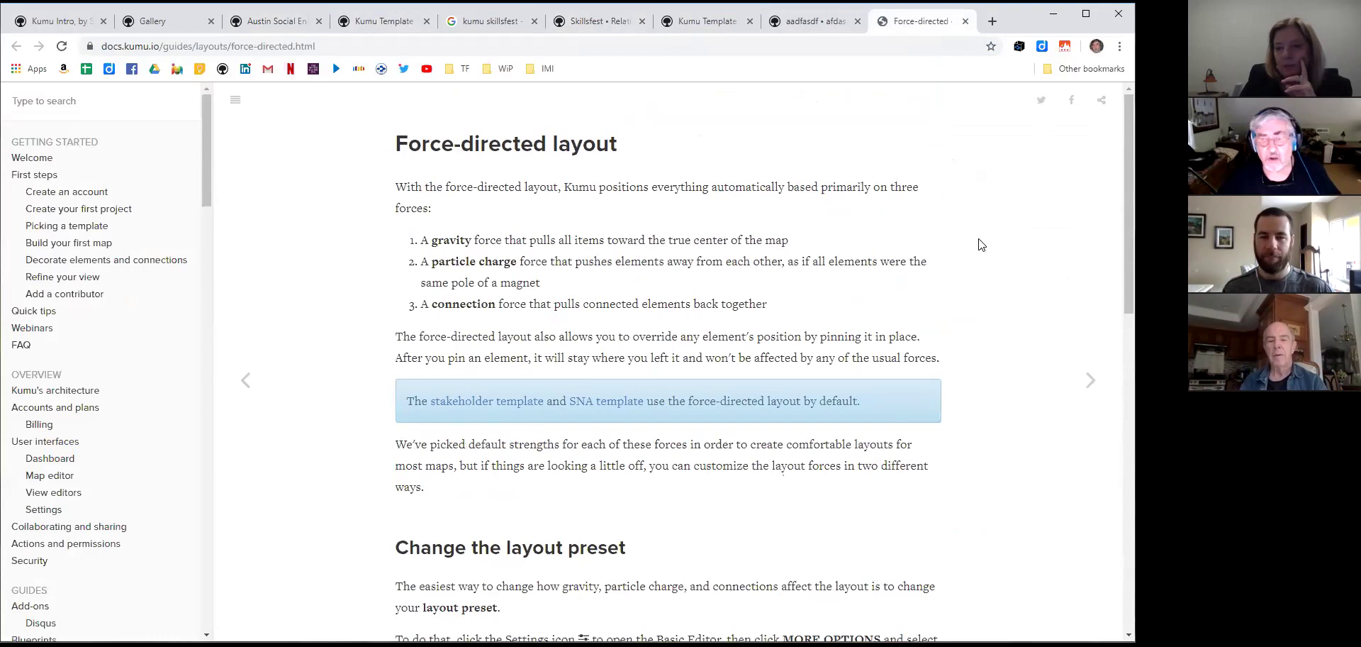
scroll(981, 245, down, 12)
scroll(982, 244, up, 6)
scroll(981, 245, up, 6)
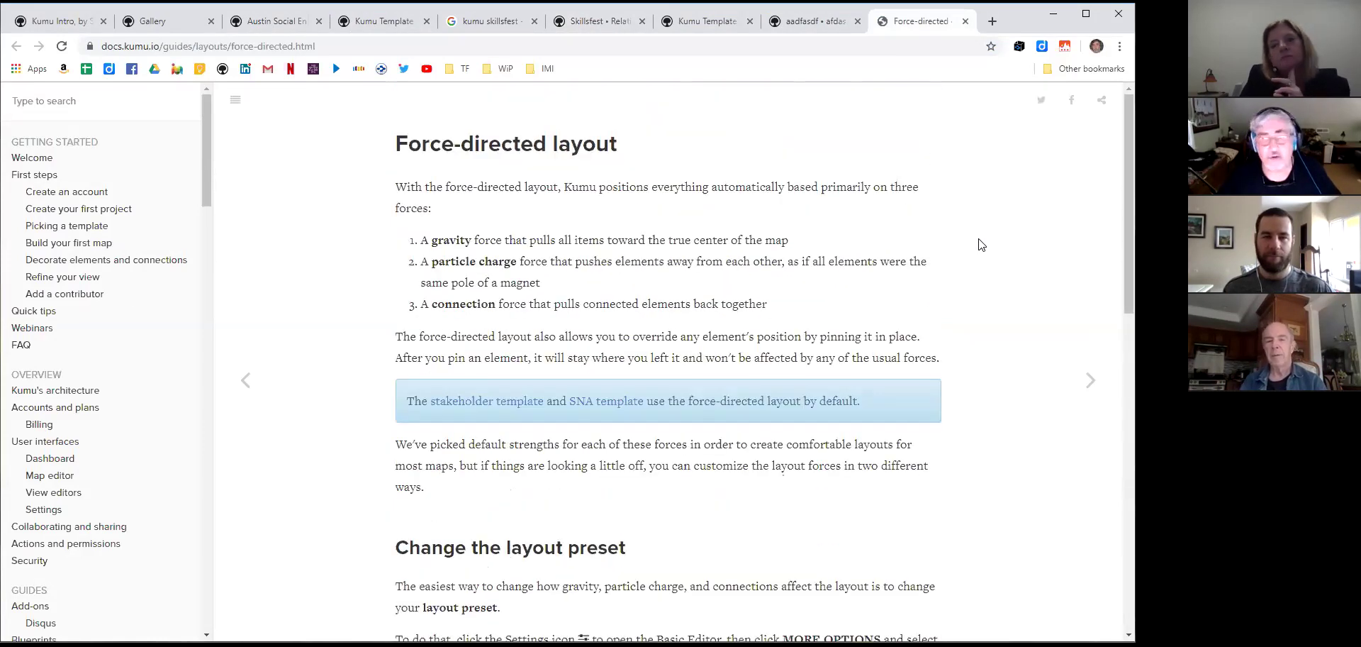
click(966, 22)
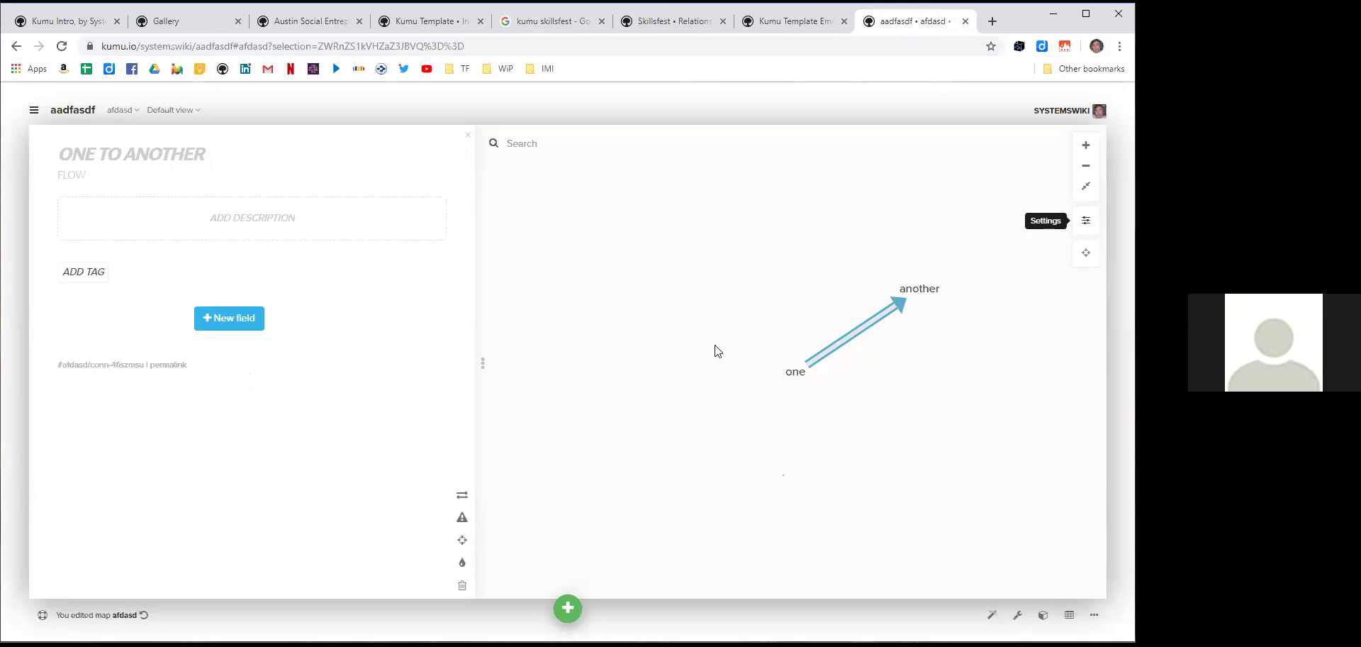
Move the connected elements "one" and "another" further left and slightly lower on the afdasd map
drag(796, 382, 678, 417)
drag(918, 289, 842, 304)
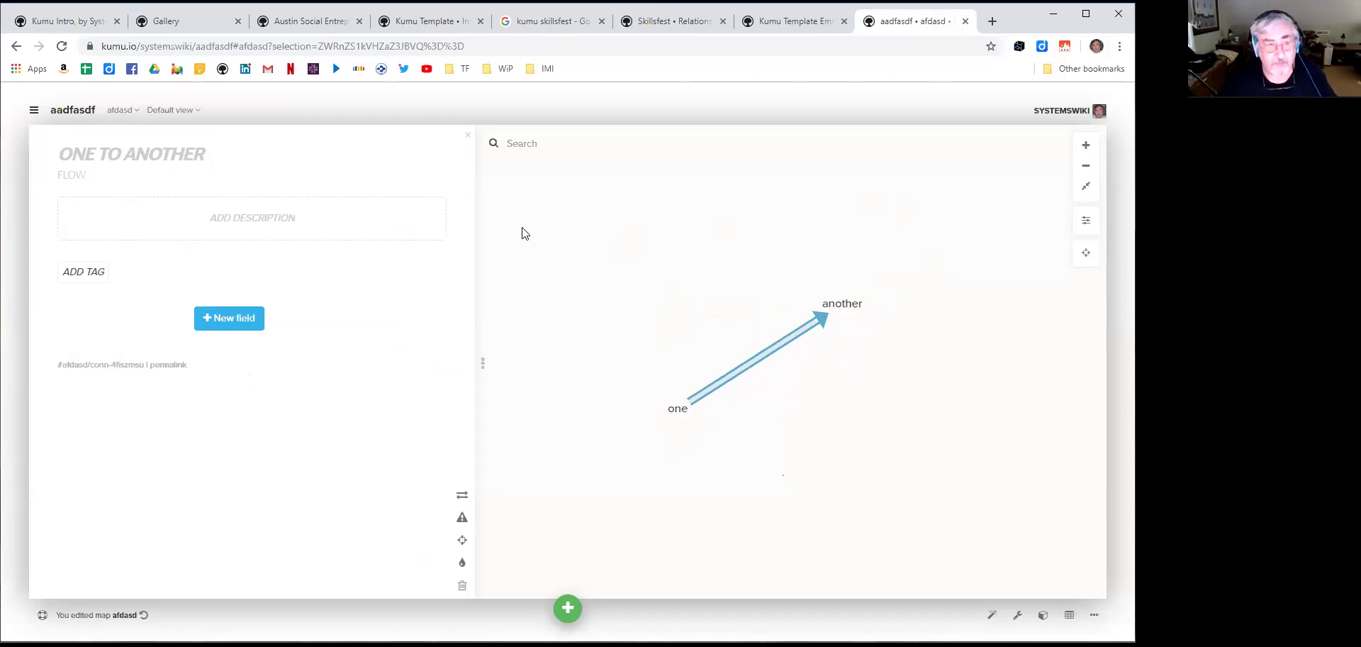
Revisit the Kumu Intro presentation, the afdasd map and Kumu Template Empty, ending on the Kumu Template project's Introduction map
click(60, 26)
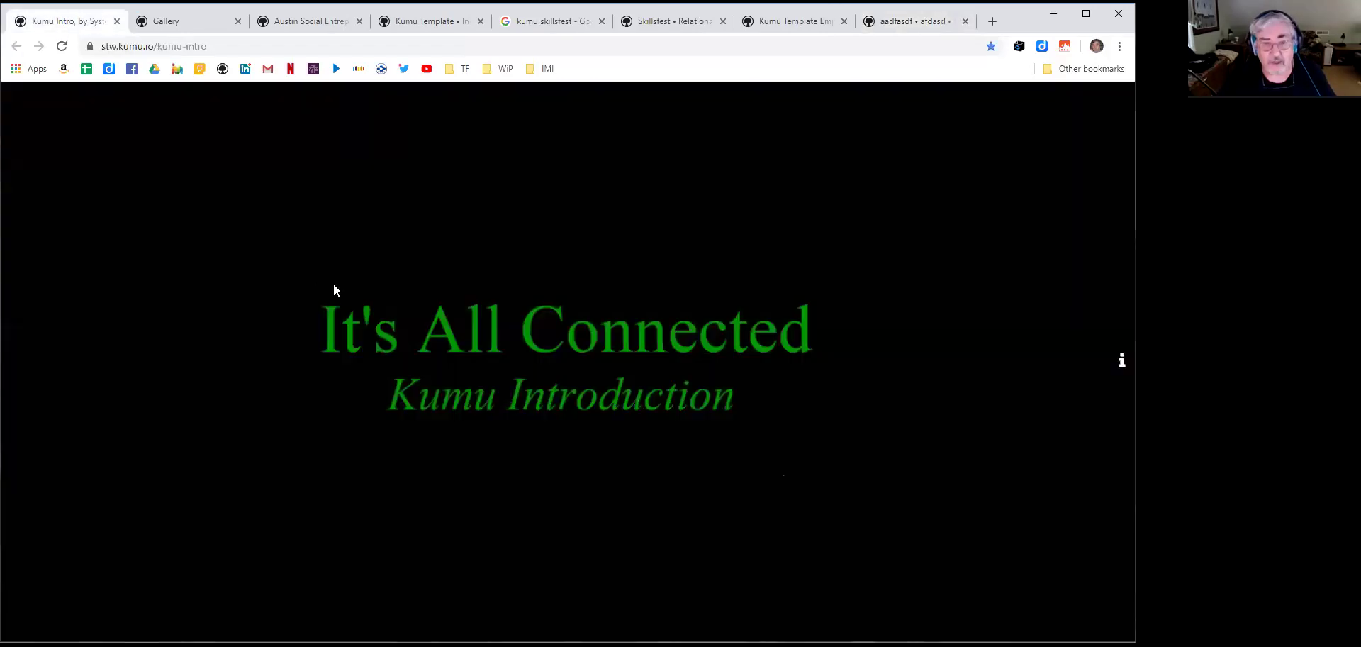
click(904, 27)
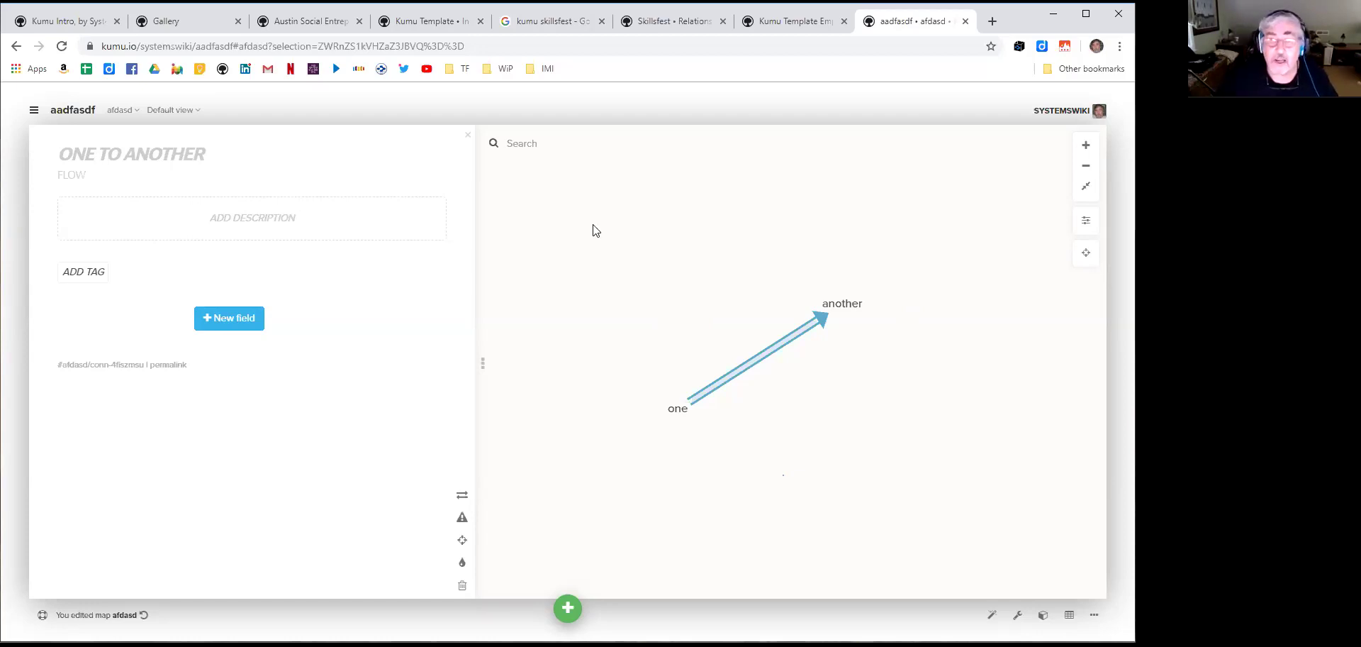
click(756, 27)
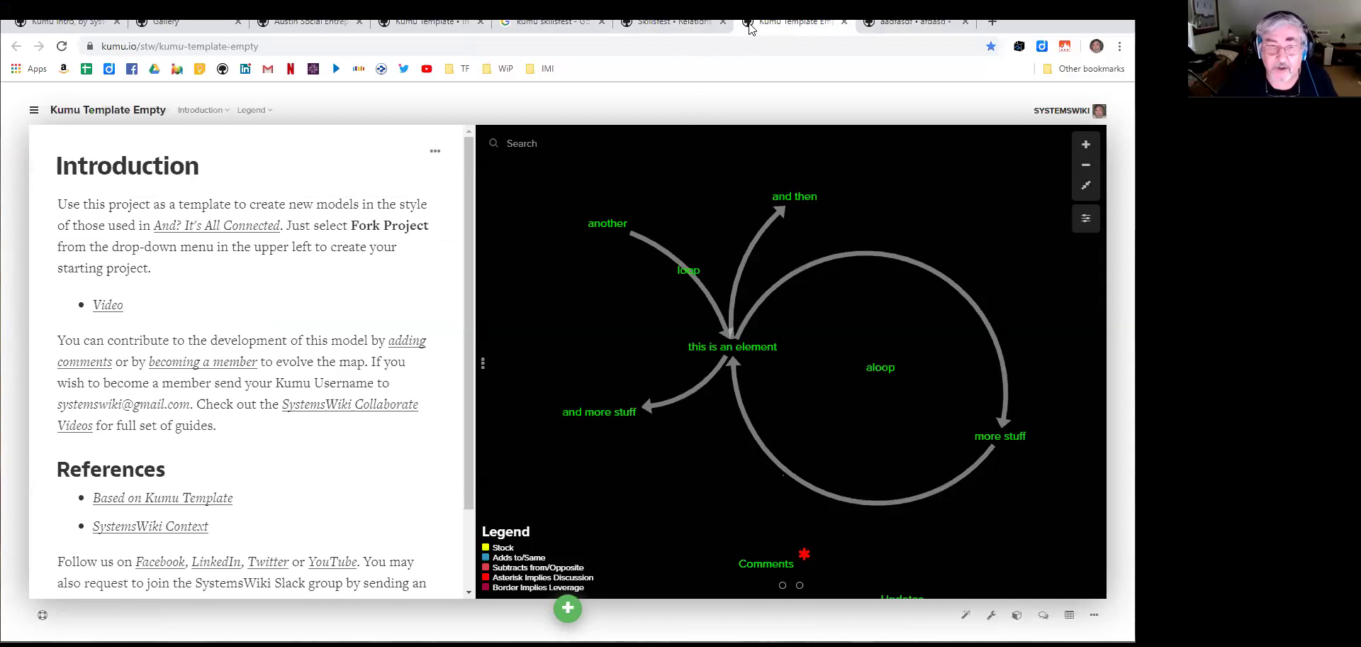
click(418, 21)
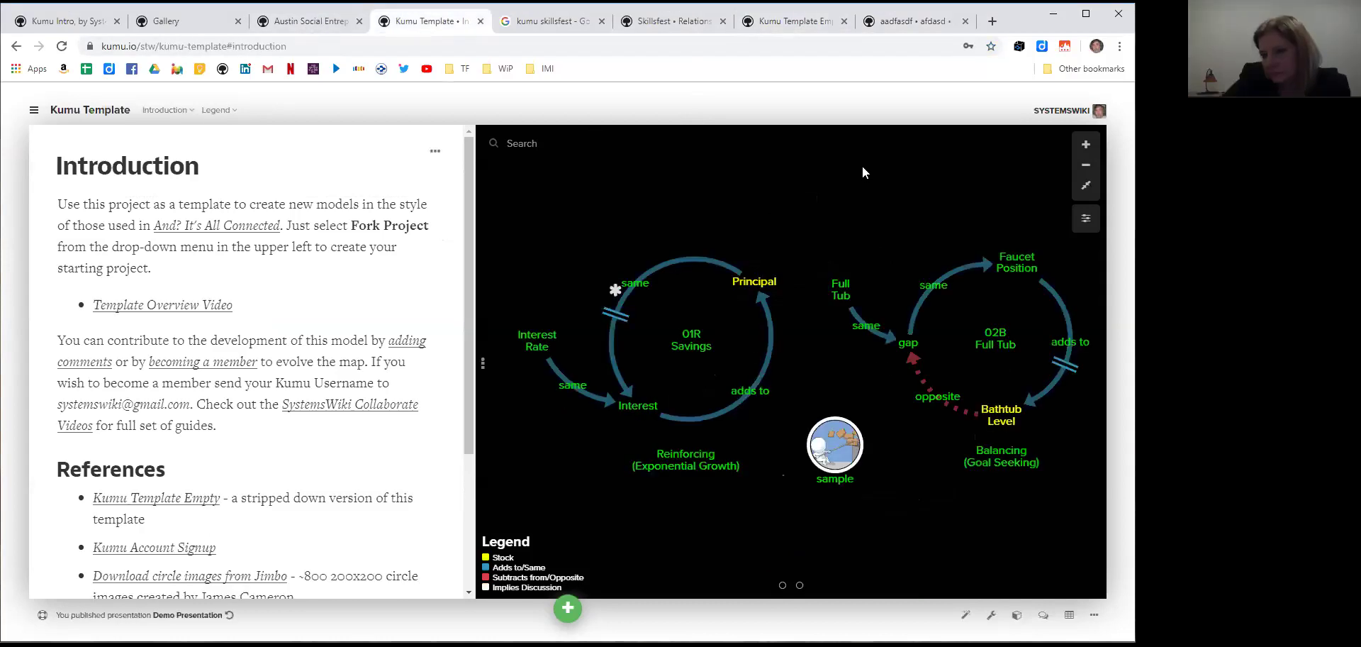